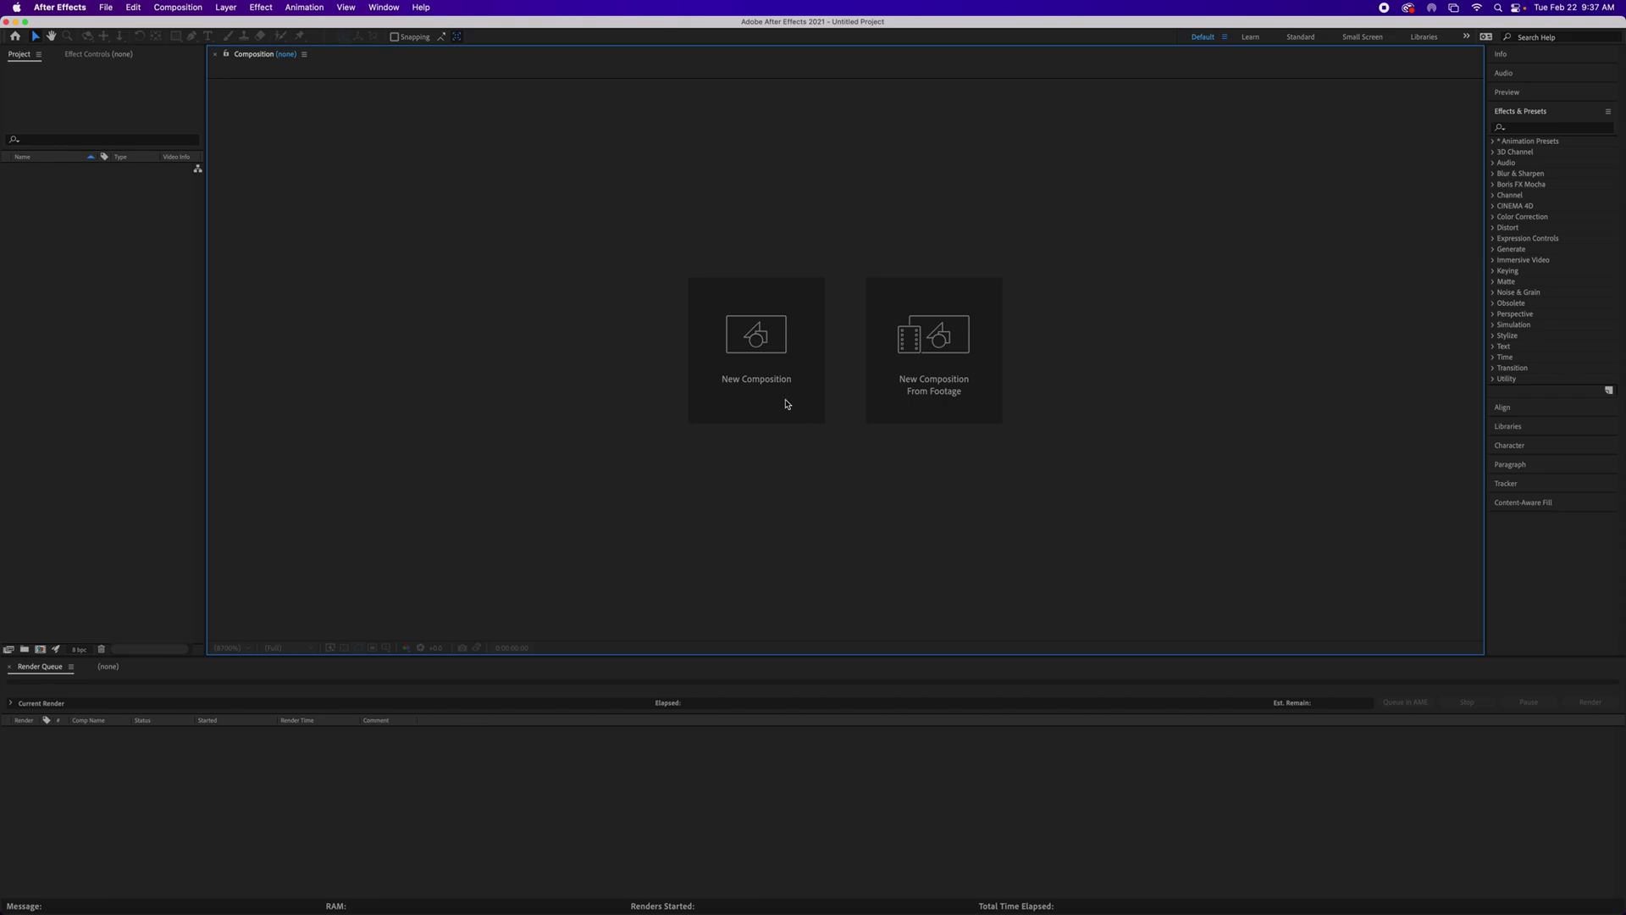
Step: Save the project as "Lesson 6 Finished" in the Finished_Project folder of Lesson06, under the CIS186 W22 Lessons folder on the Desktop
click(104, 6)
mouse_move(152, 149)
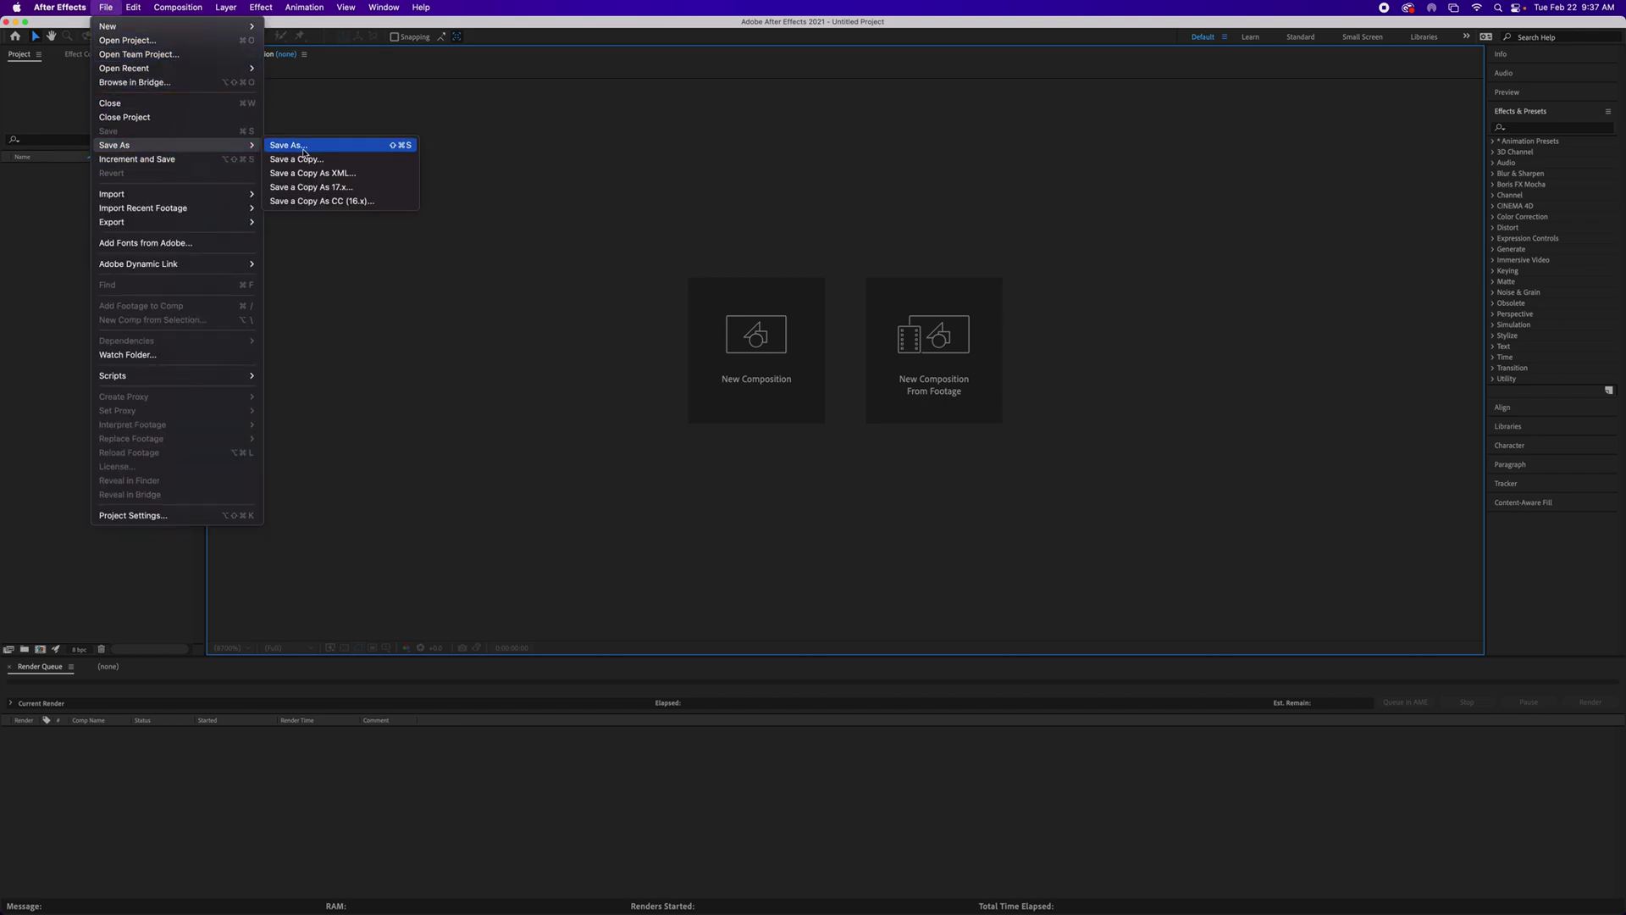
click(312, 148)
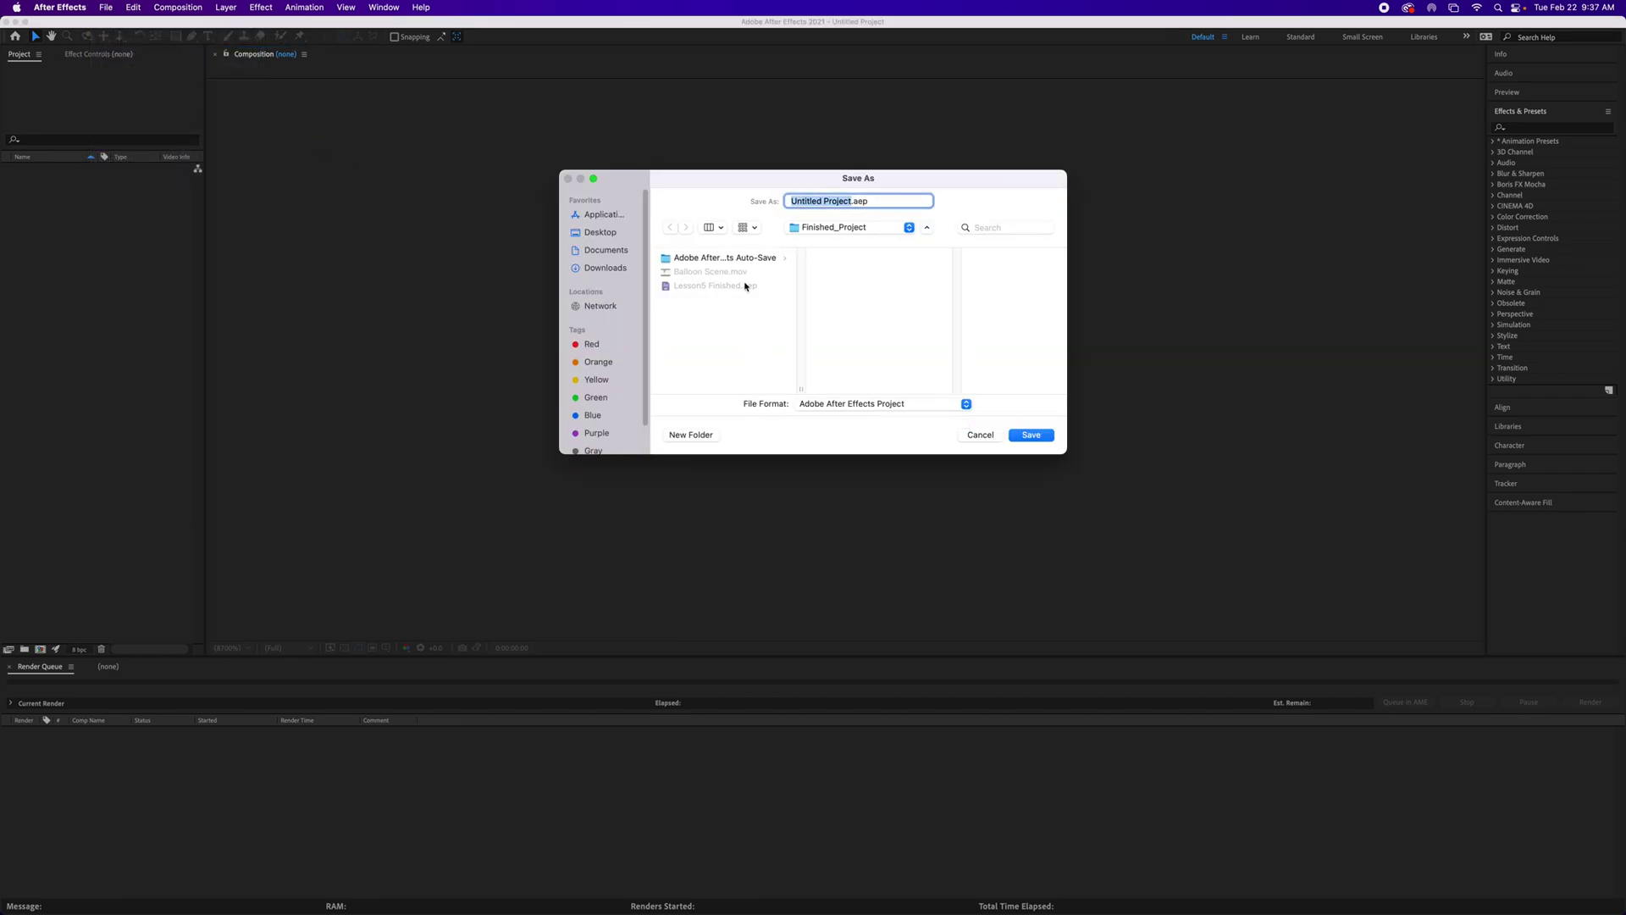
click(601, 234)
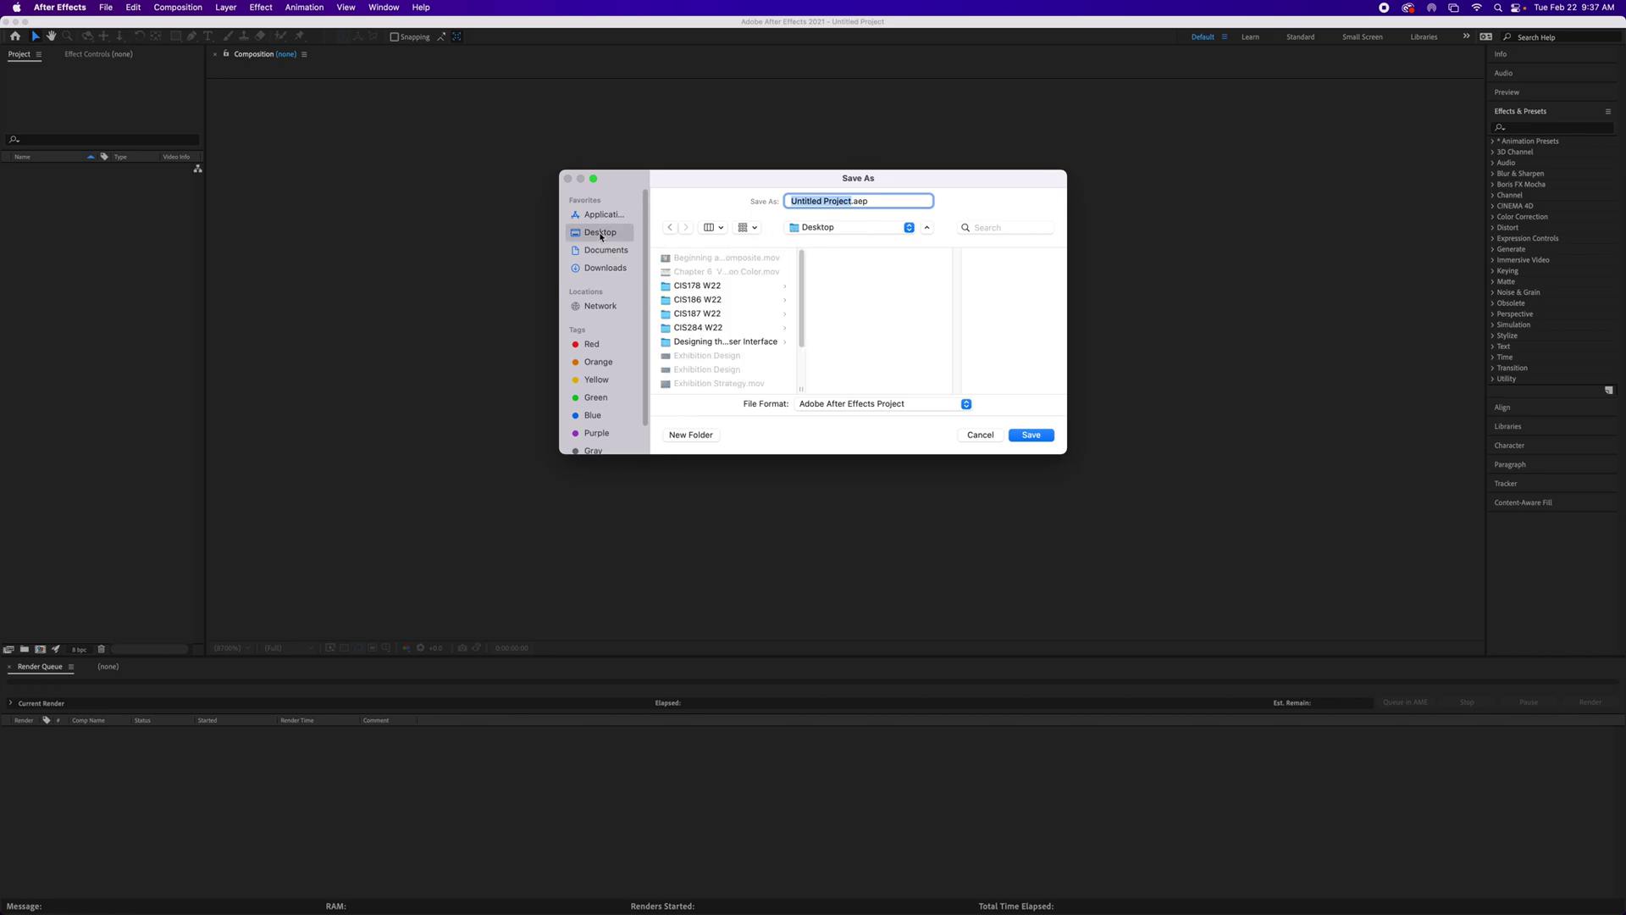
click(708, 301)
click(862, 274)
click(962, 329)
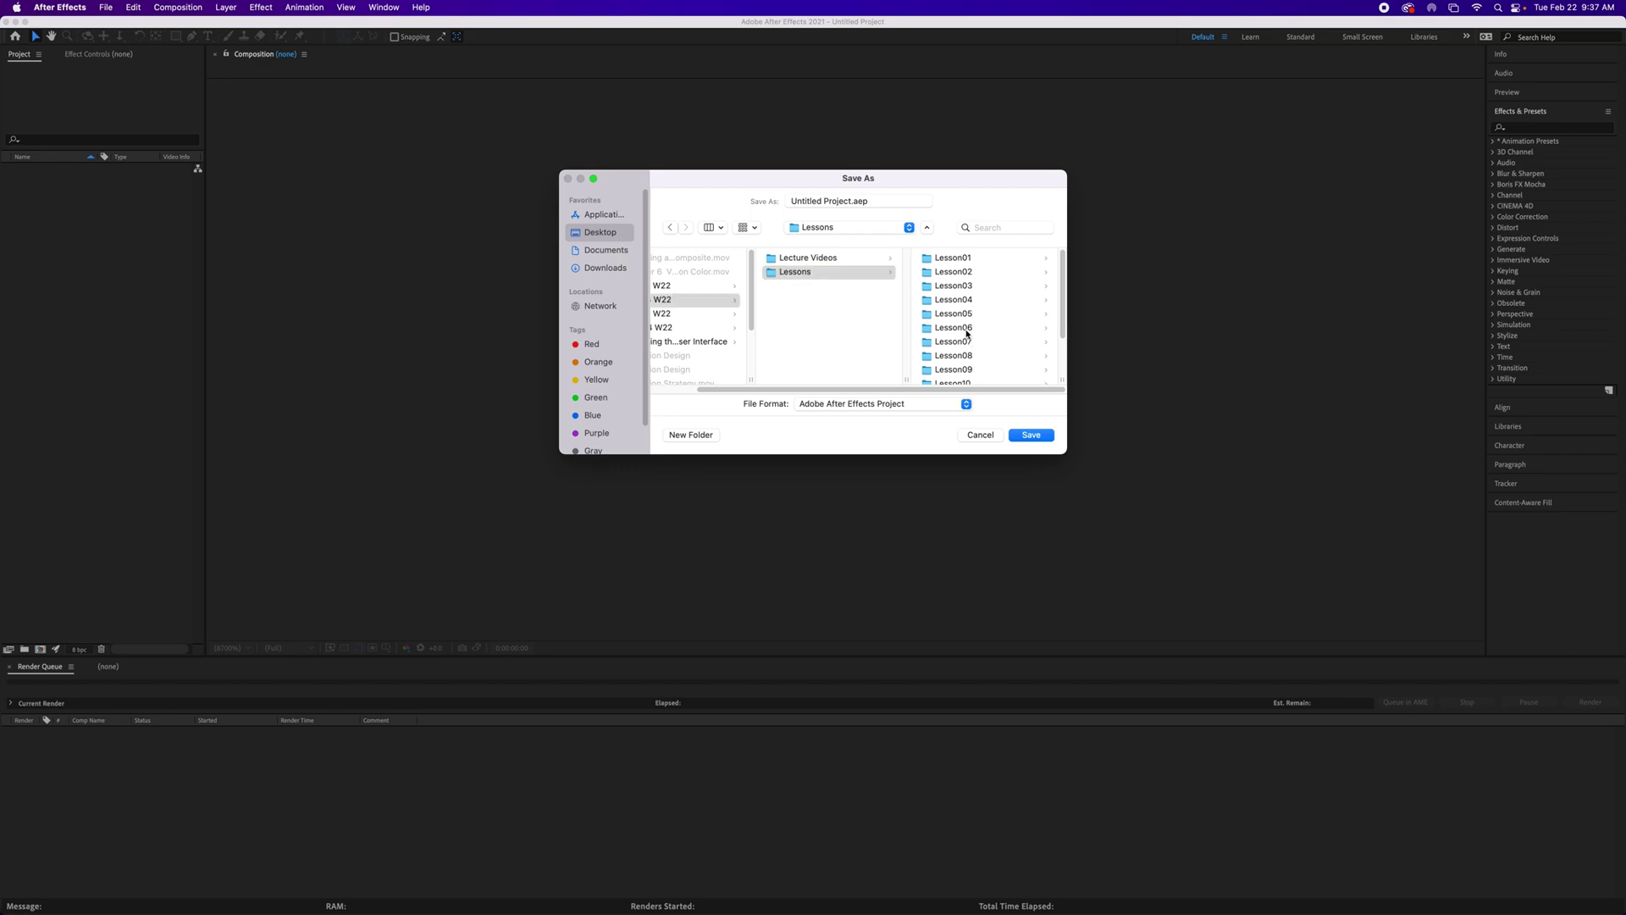
click(970, 288)
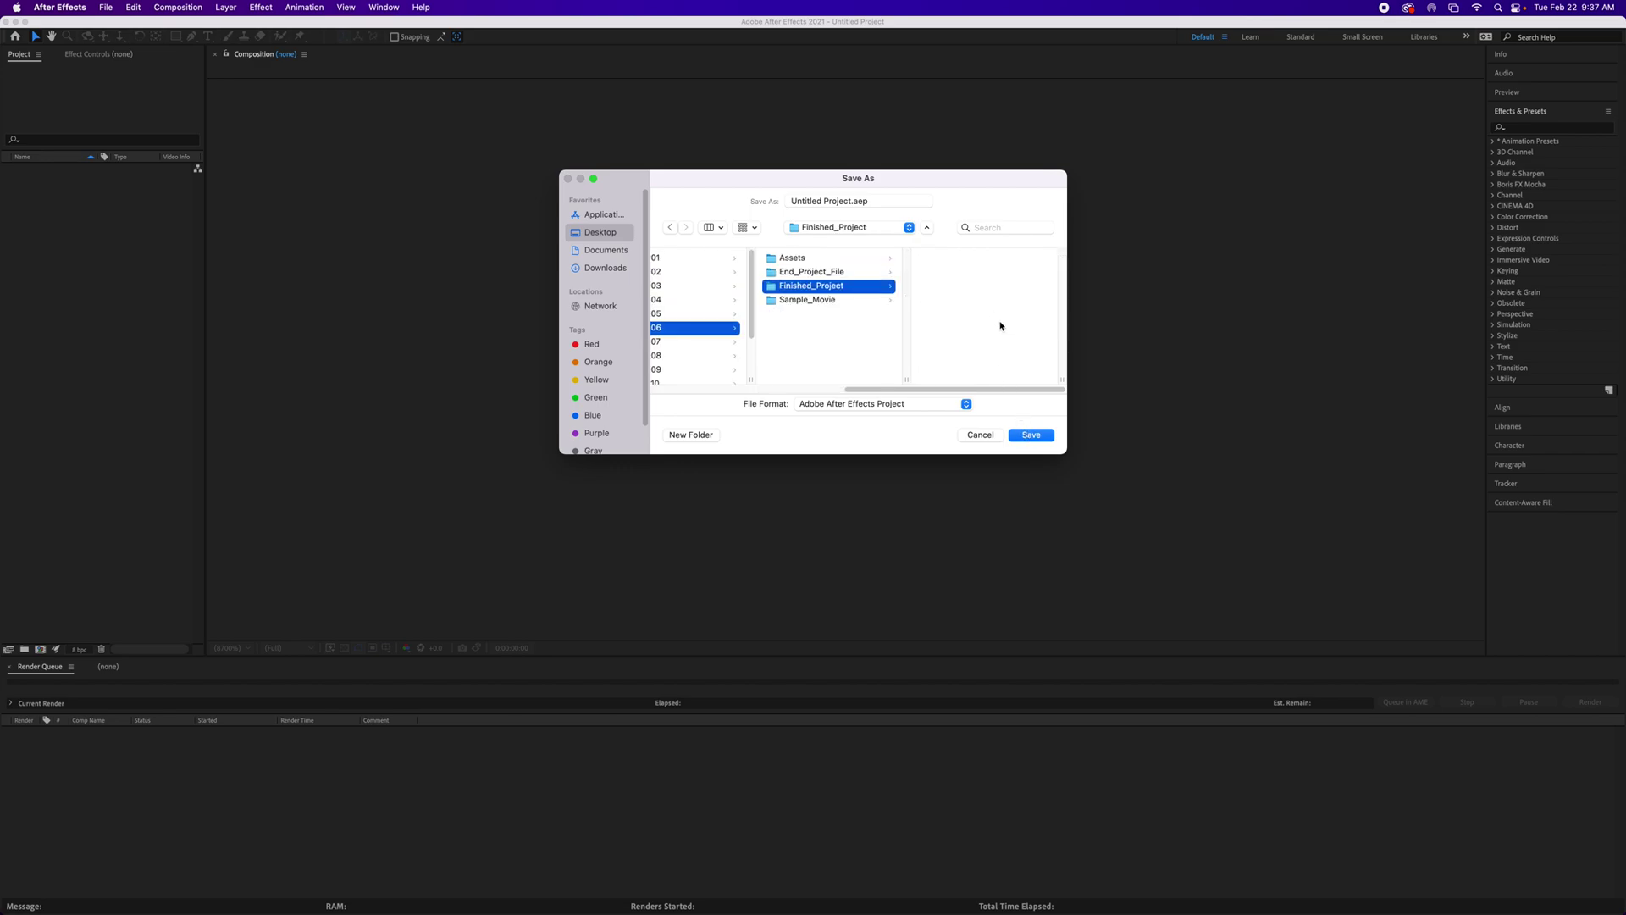
triple_click(837, 201)
text(Lesson)
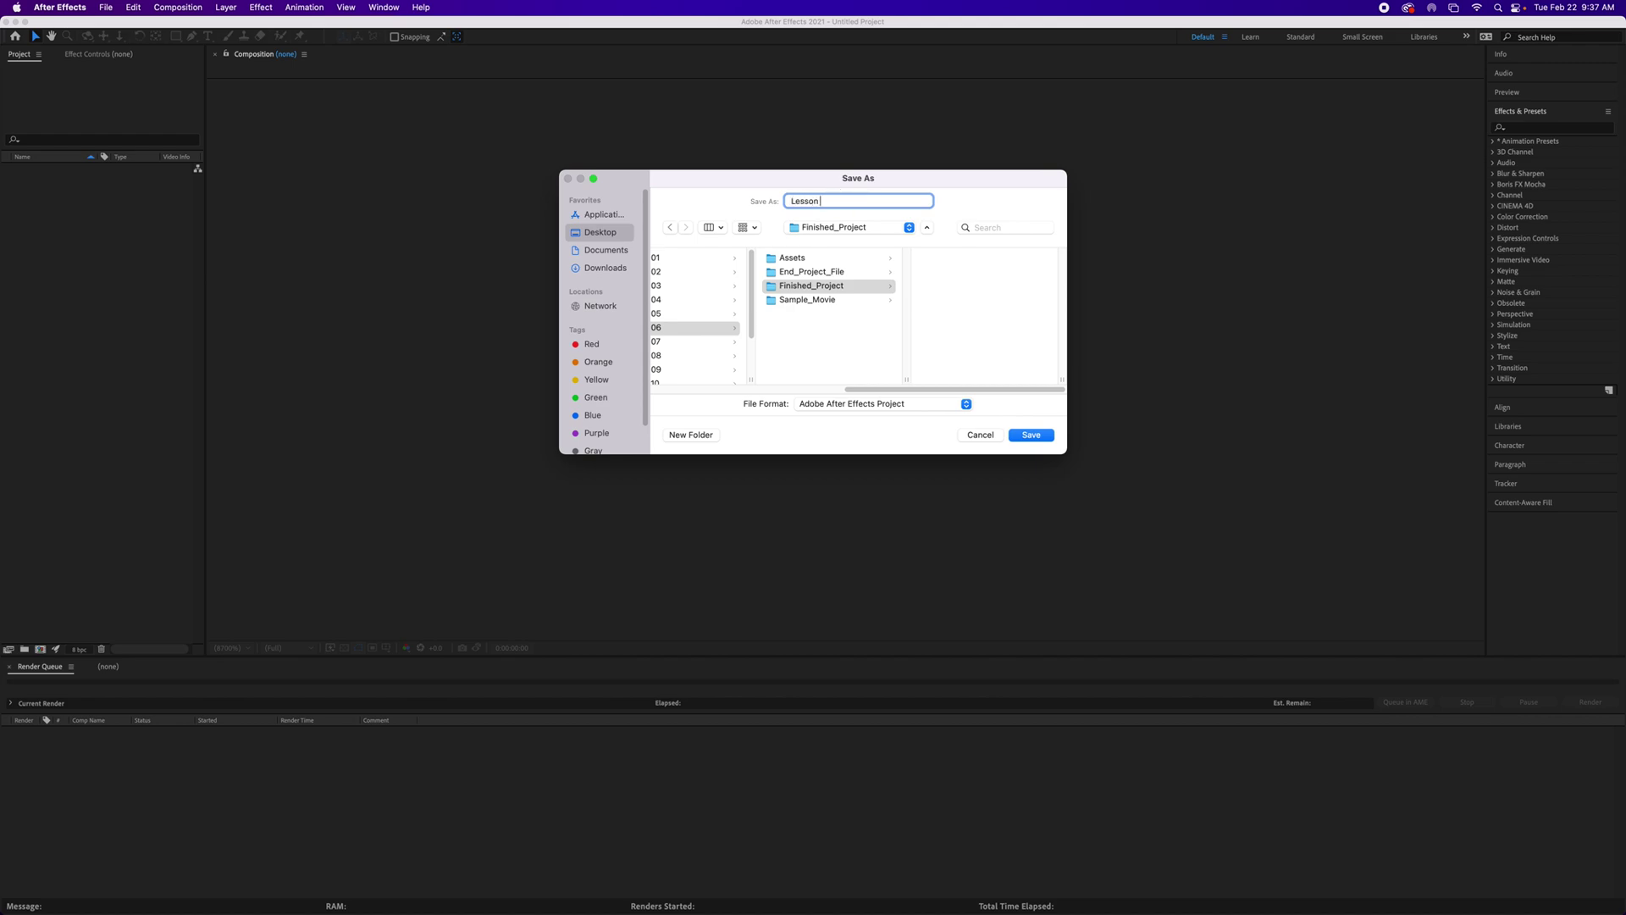
text( 6 Finished)
key(Return)
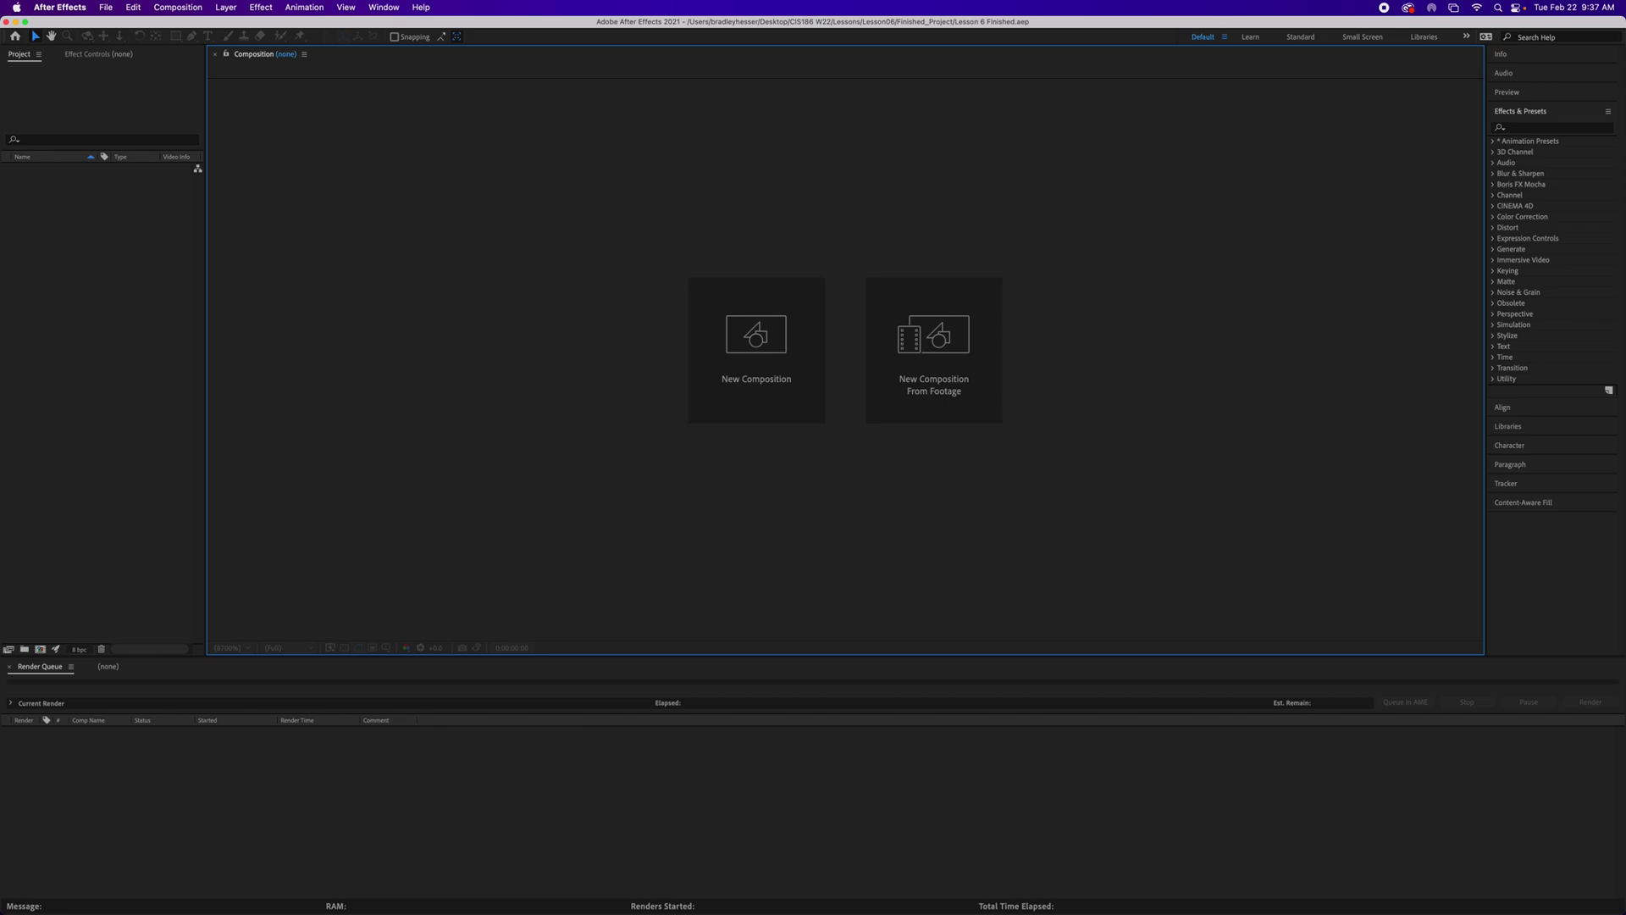
Step: Import marquee.psd from the Lesson06 Assets folder as Composition - Retain Layer Sizes with editable layer styles
double_click(103, 390)
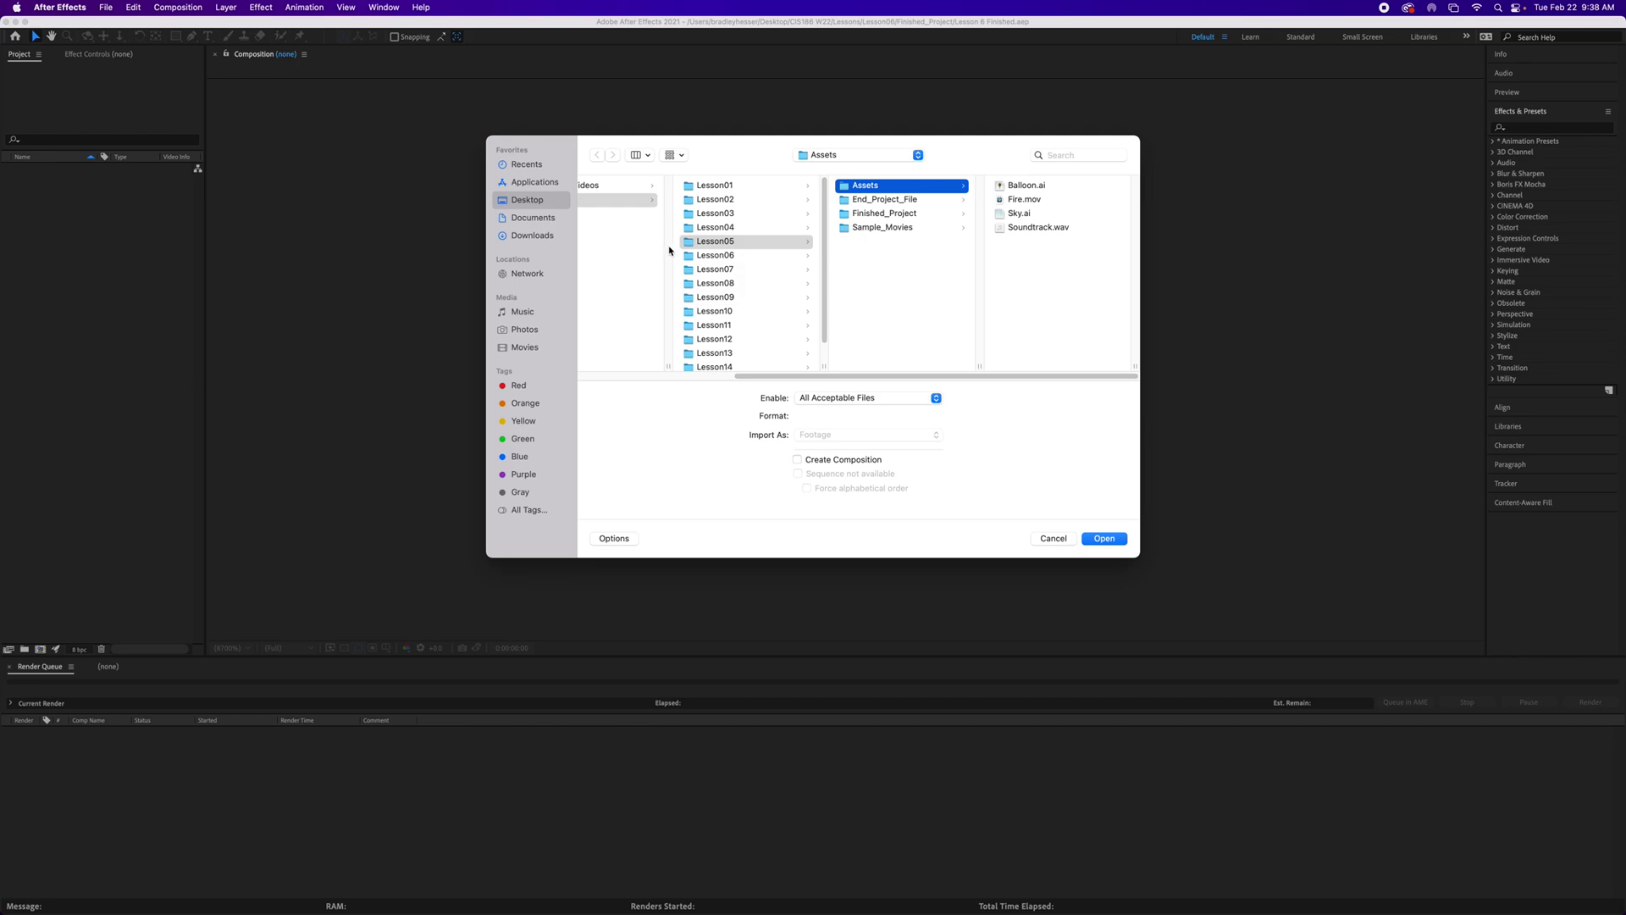
click(725, 255)
click(886, 191)
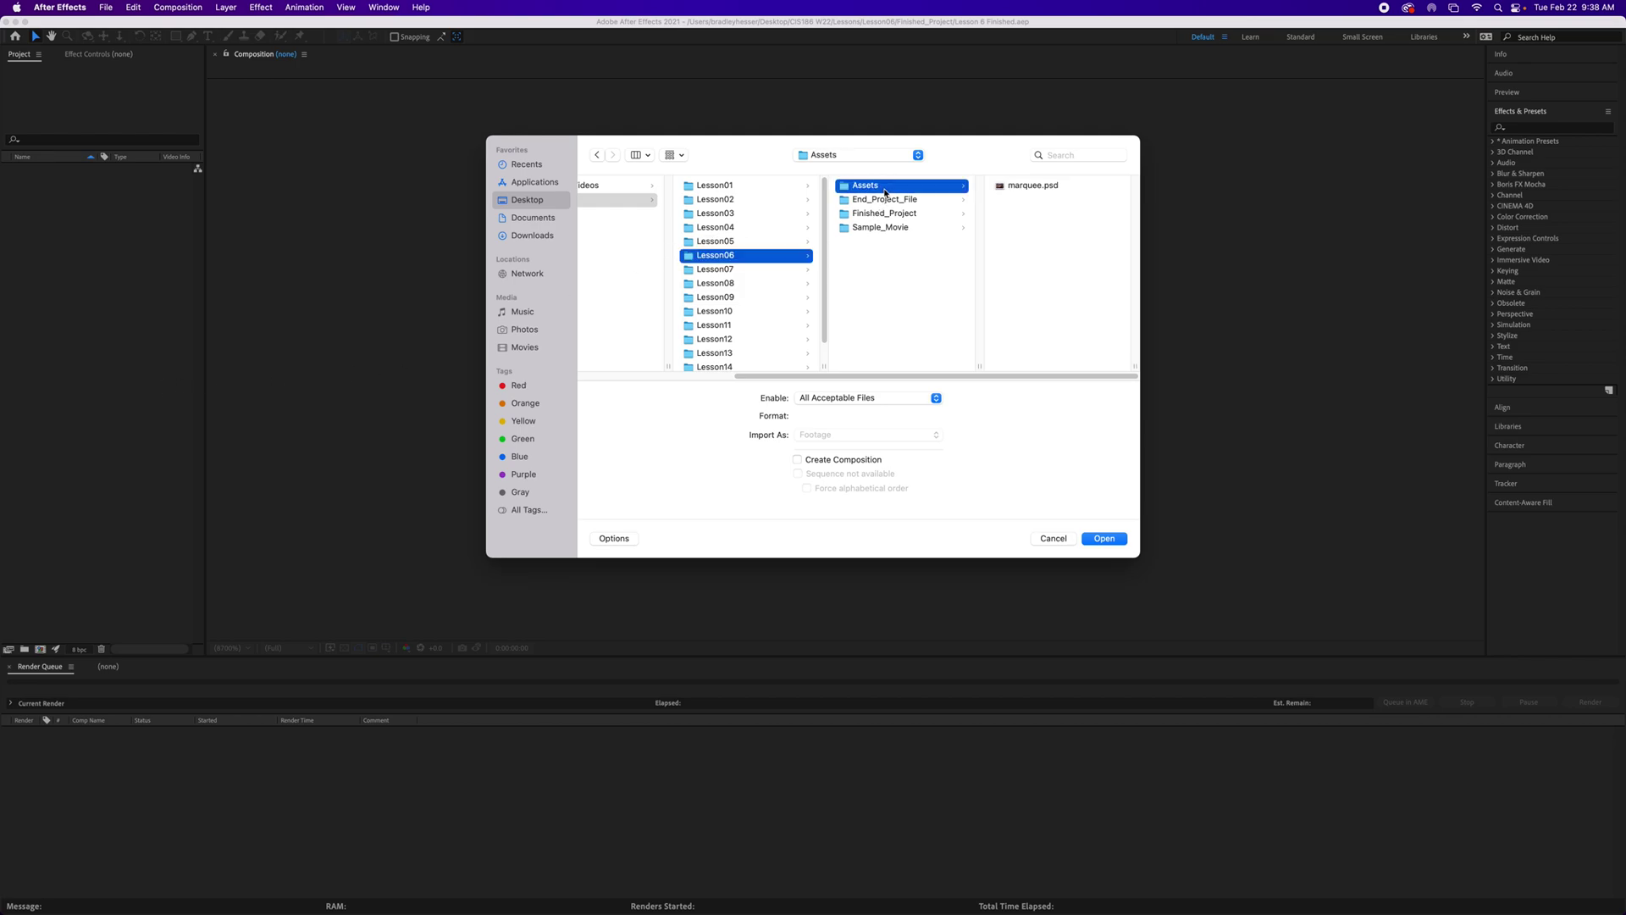
click(1030, 188)
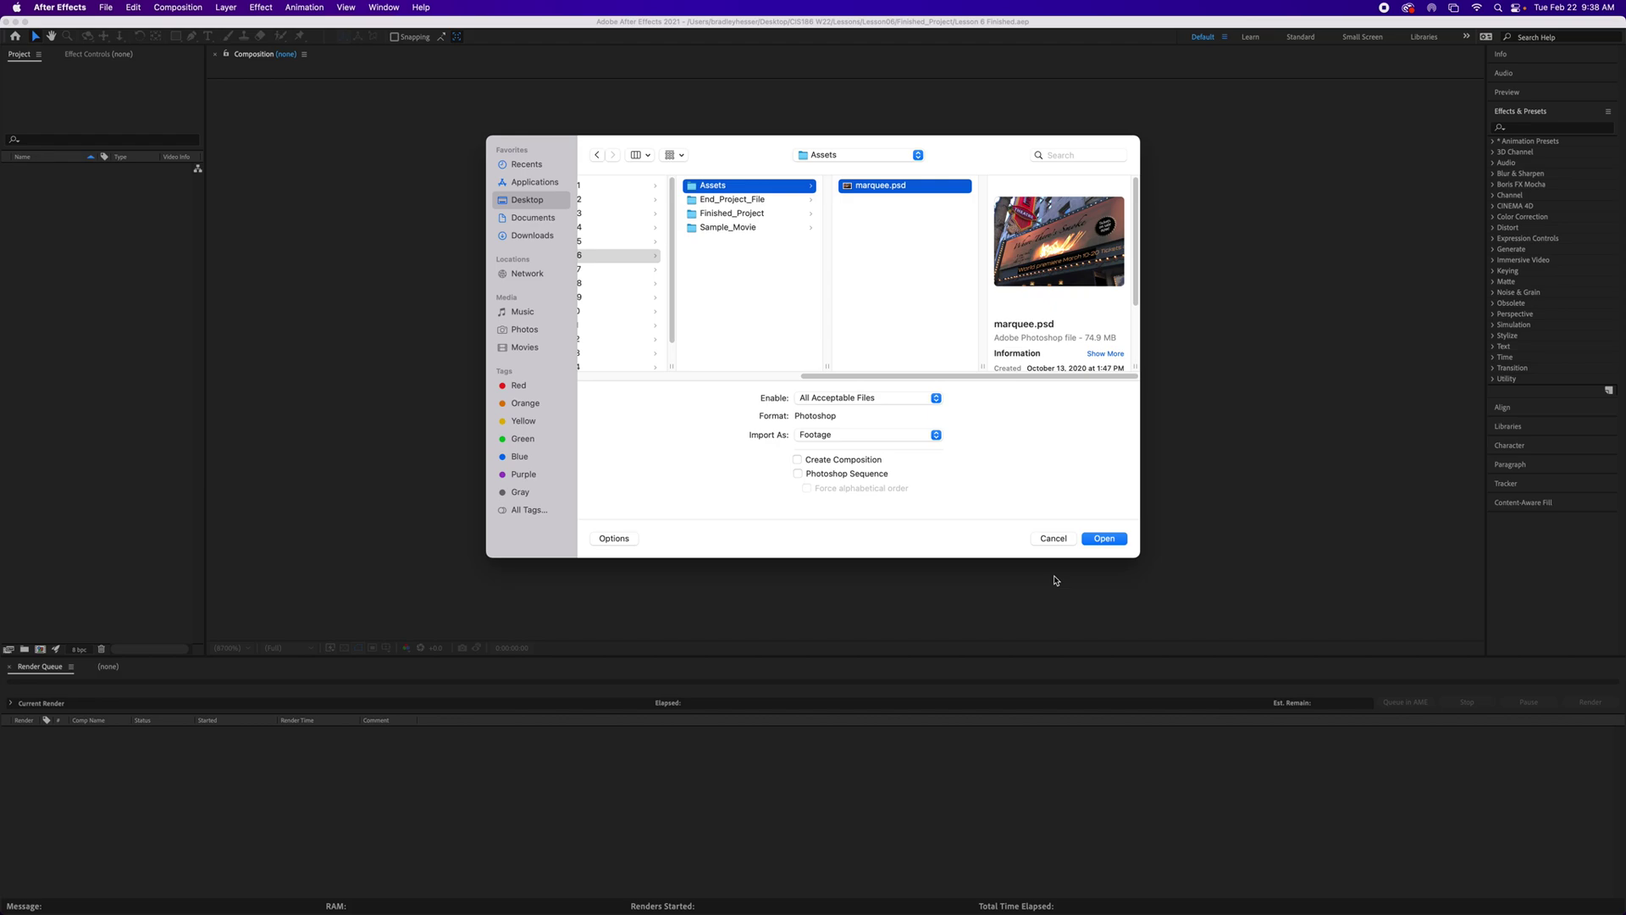
click(933, 435)
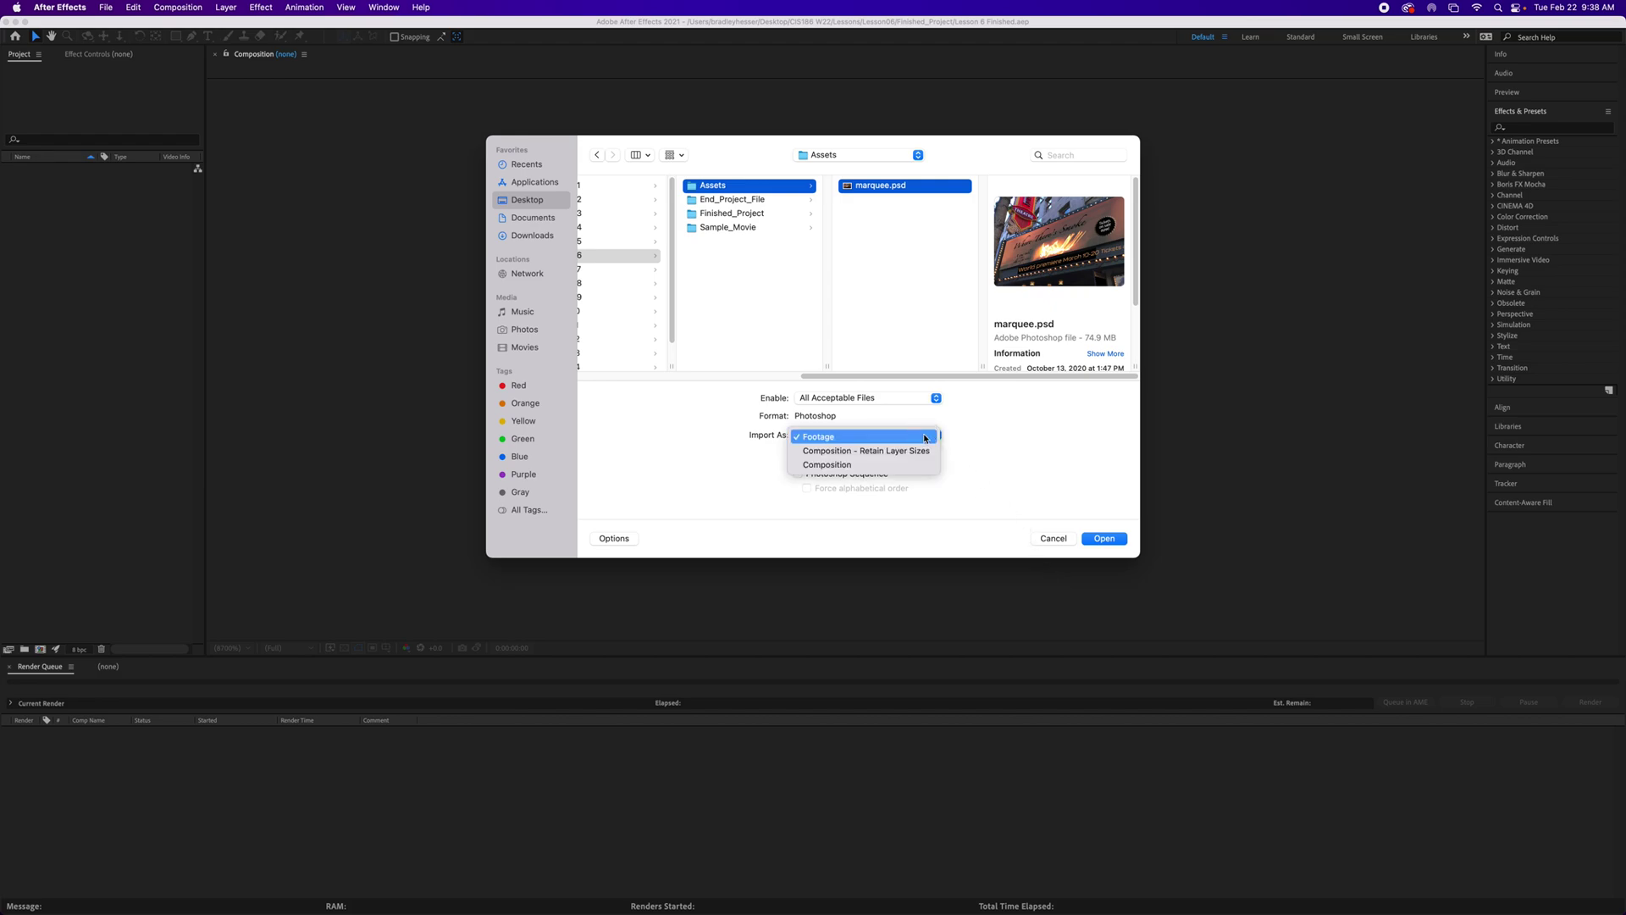
click(922, 452)
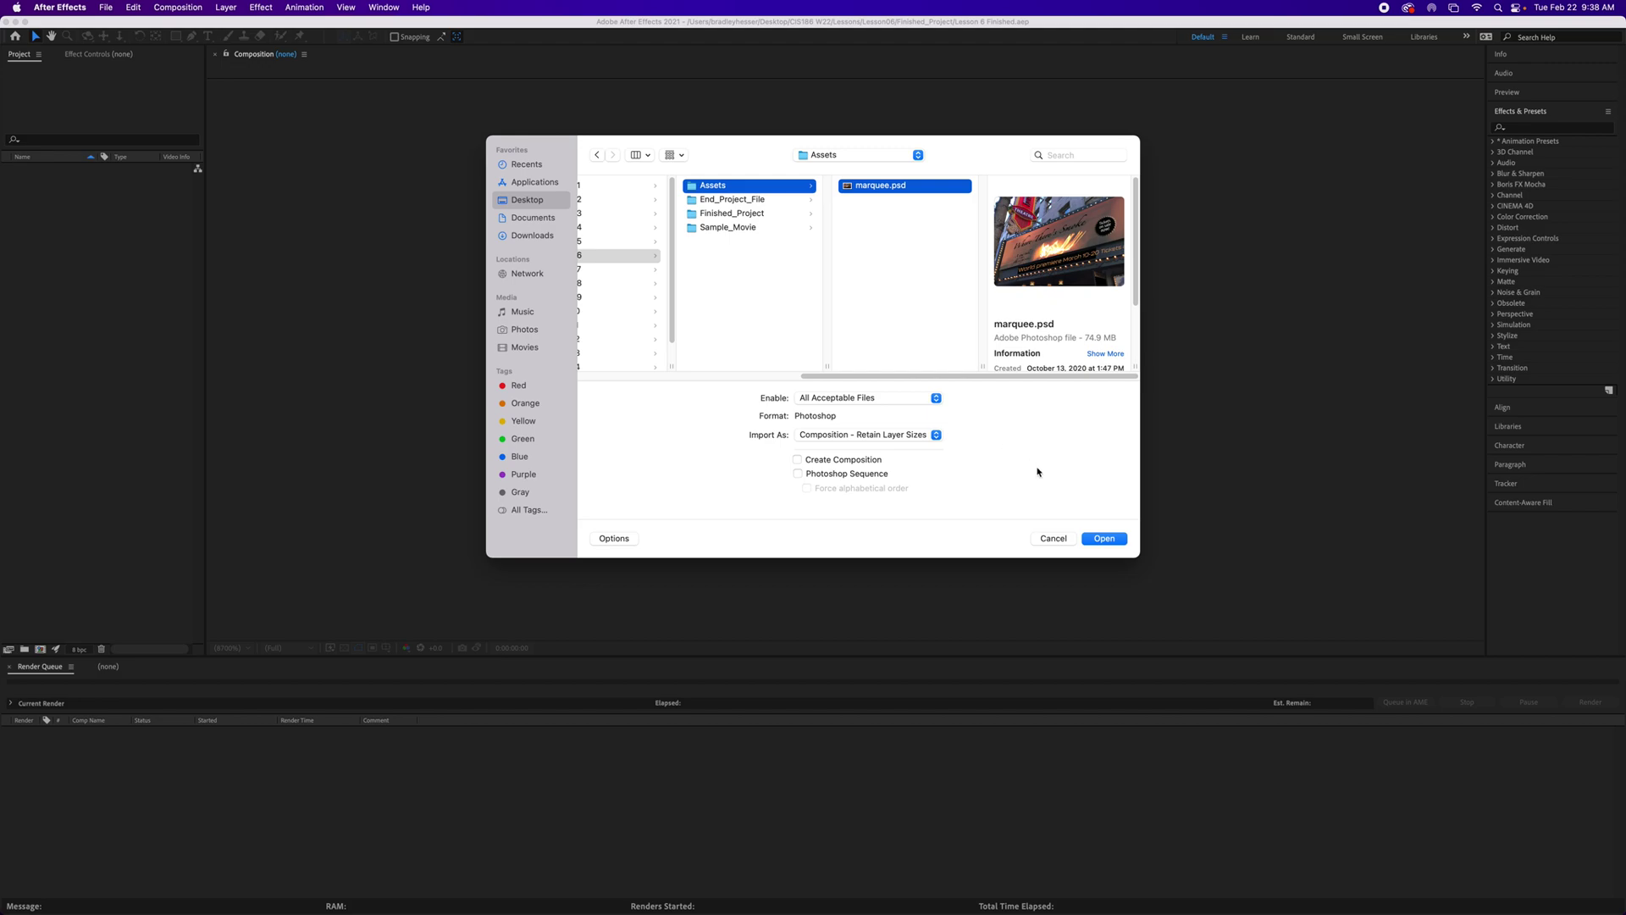
click(1107, 542)
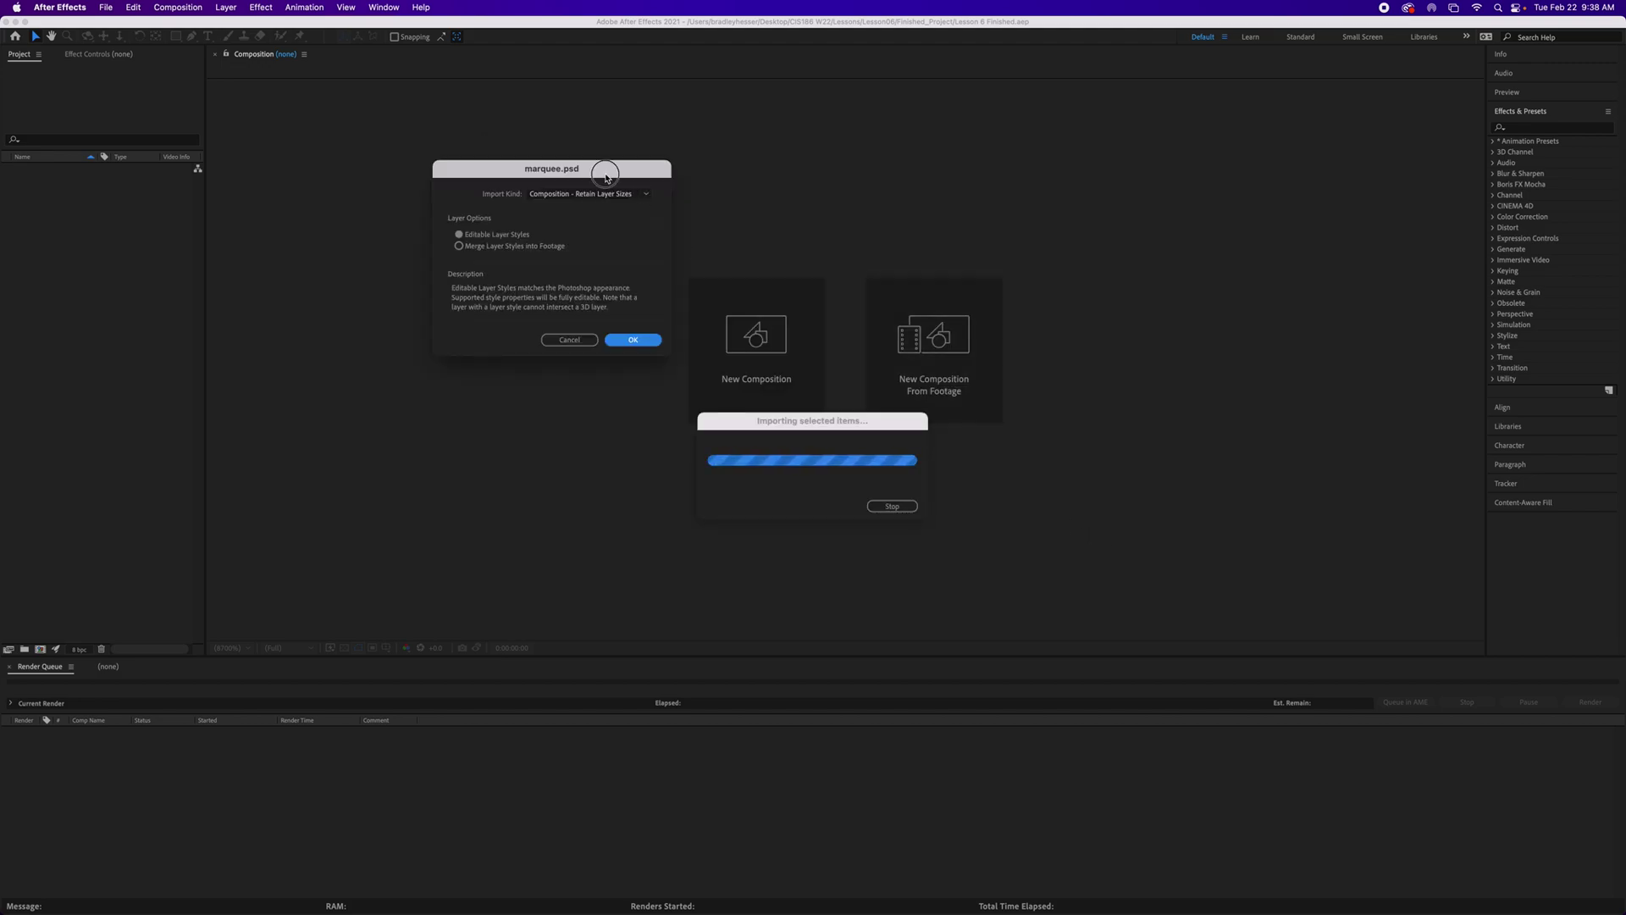
drag(604, 177, 765, 182)
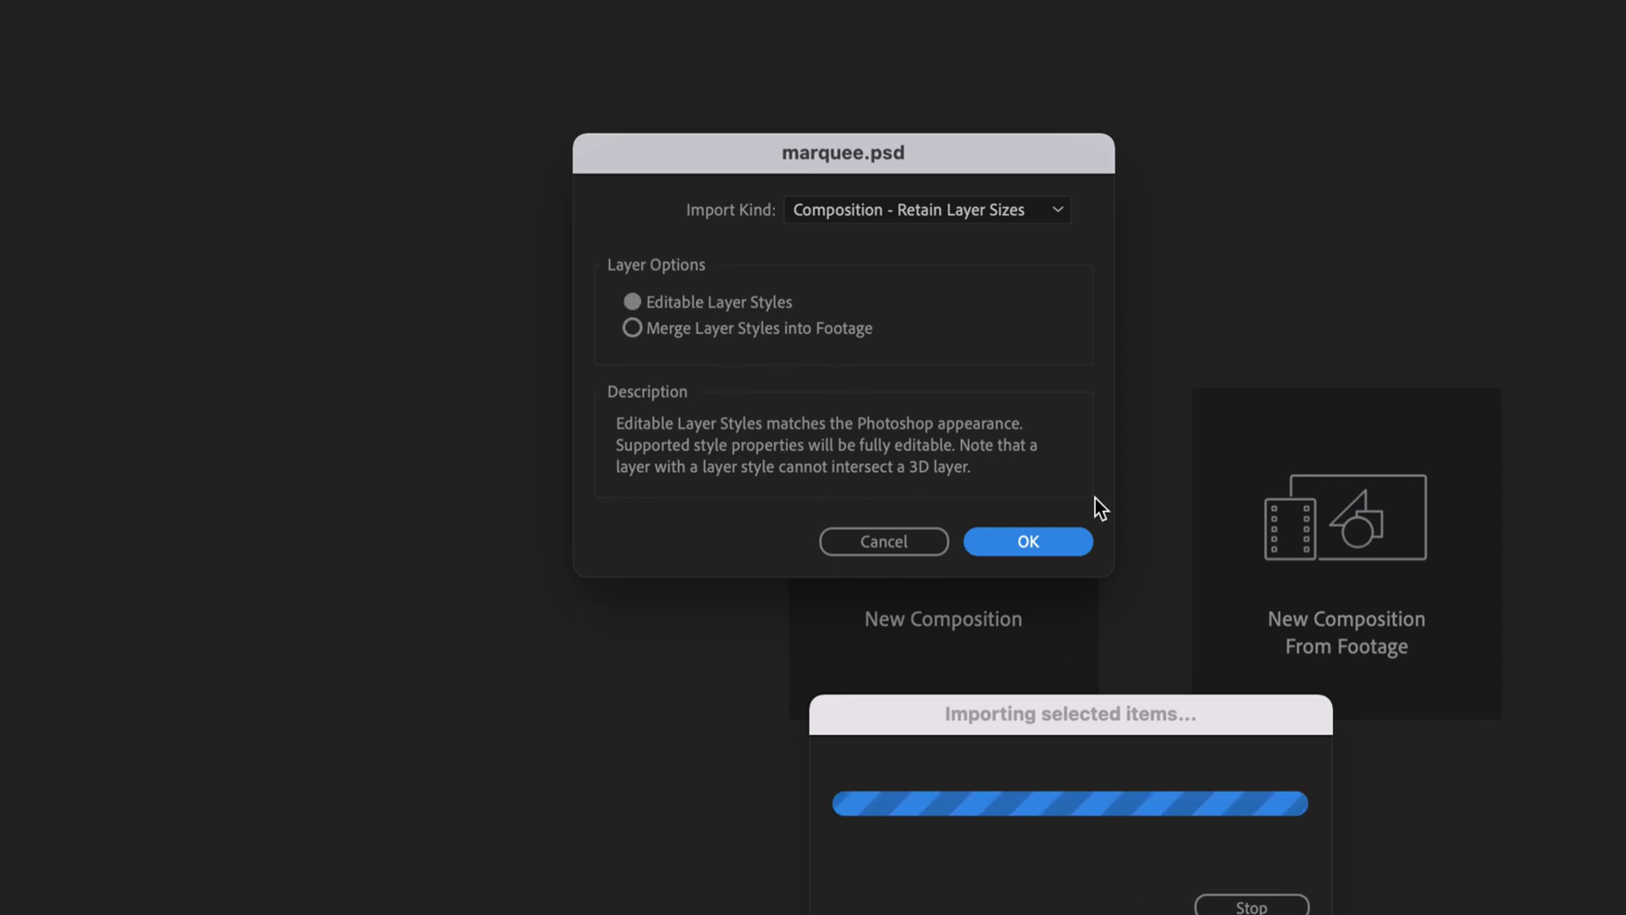
click(1040, 542)
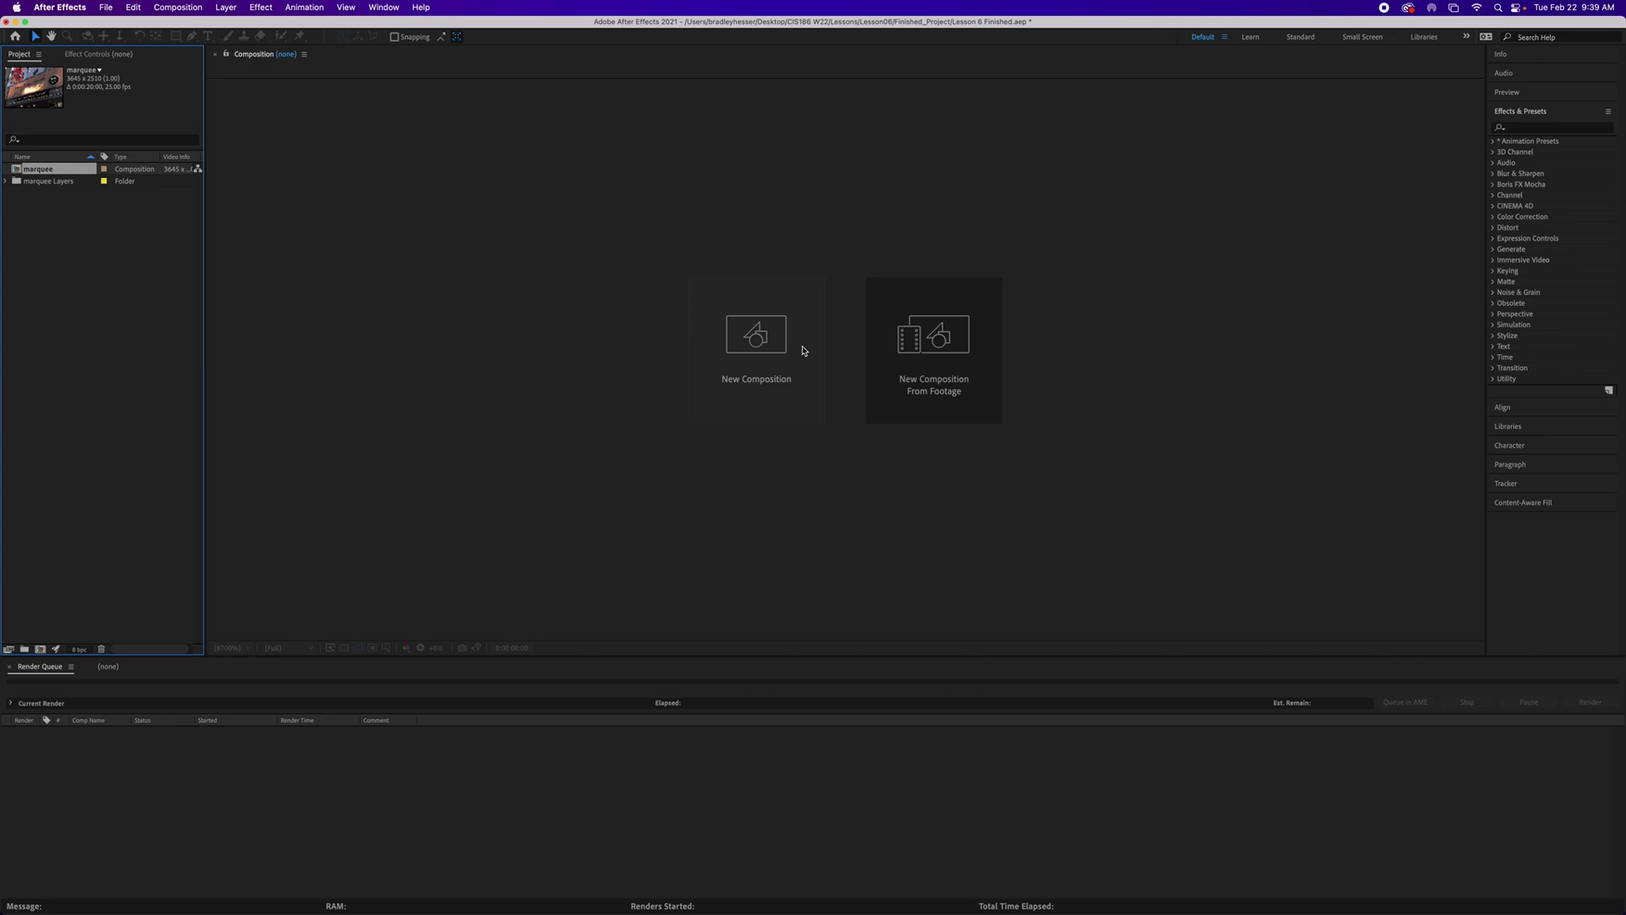
Step: Expand the marquee Layers folder with its full layer names showing, and open the marquee composition
click(6, 181)
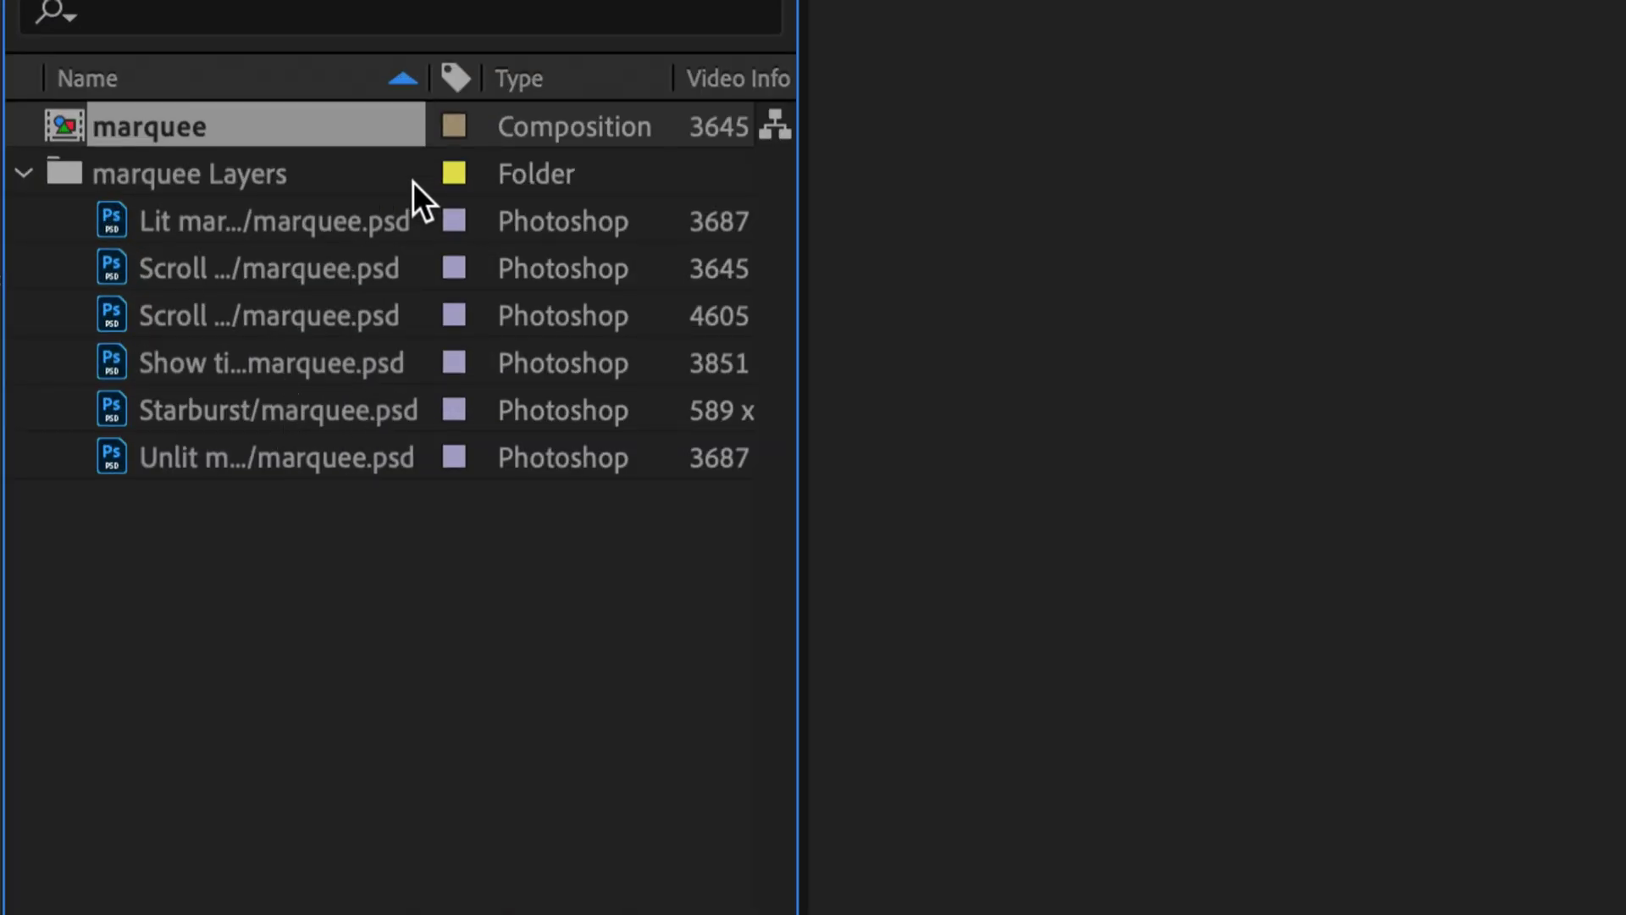
drag(423, 78, 514, 83)
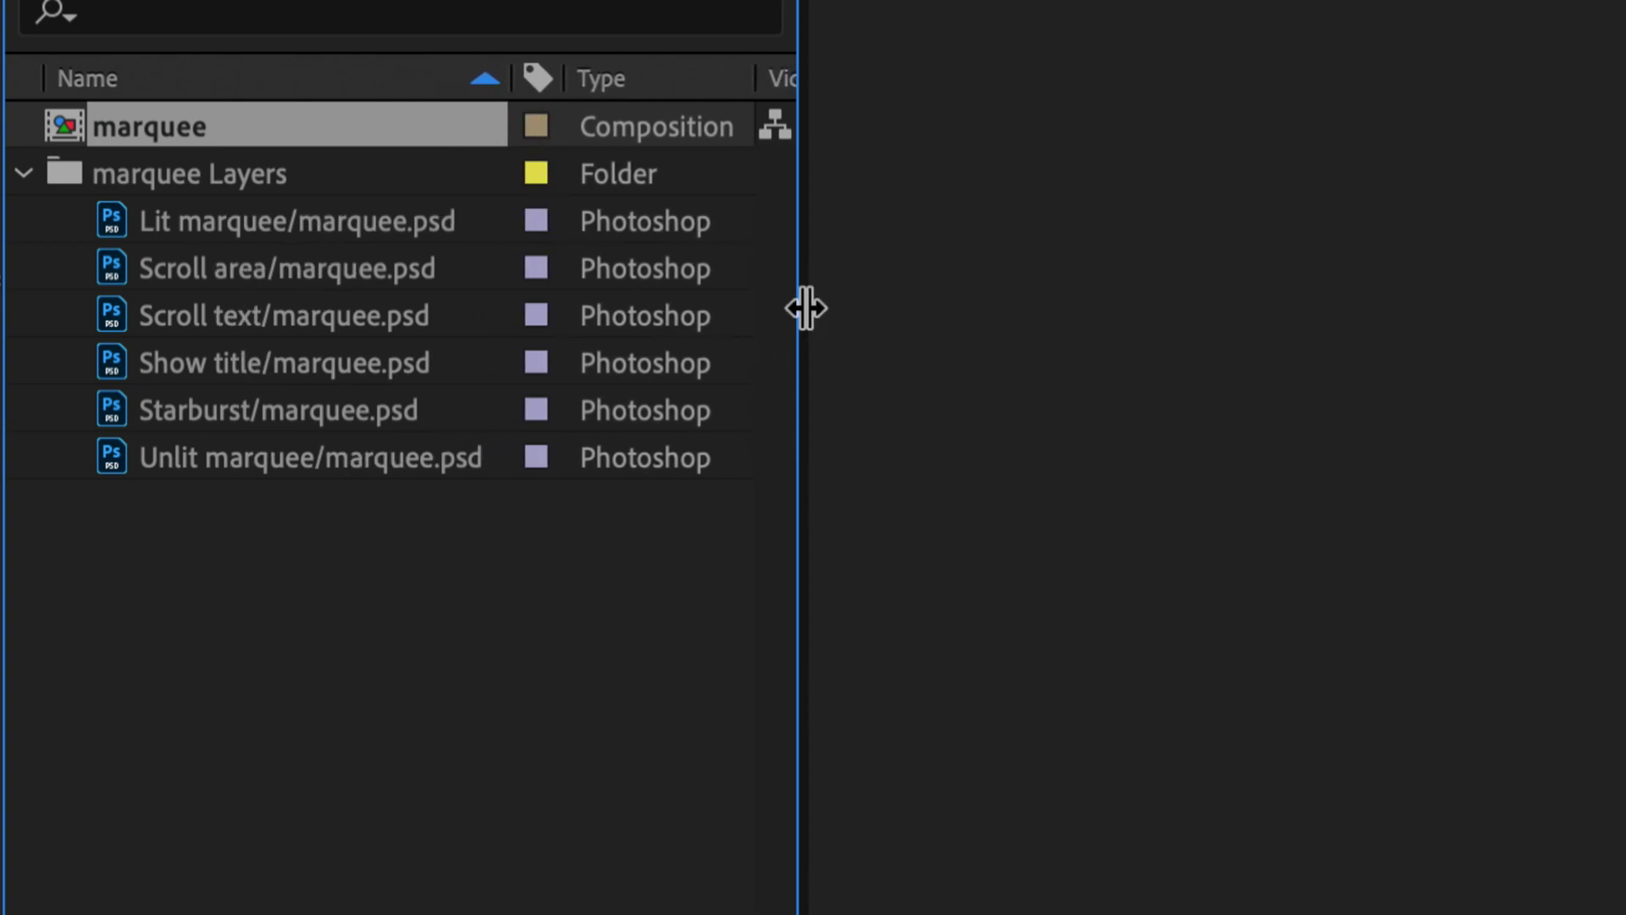
mouse_move(805, 308)
mouse_down()
mouse_move(1093, 302)
mouse_move(834, 317)
mouse_up()
double_click(63, 132)
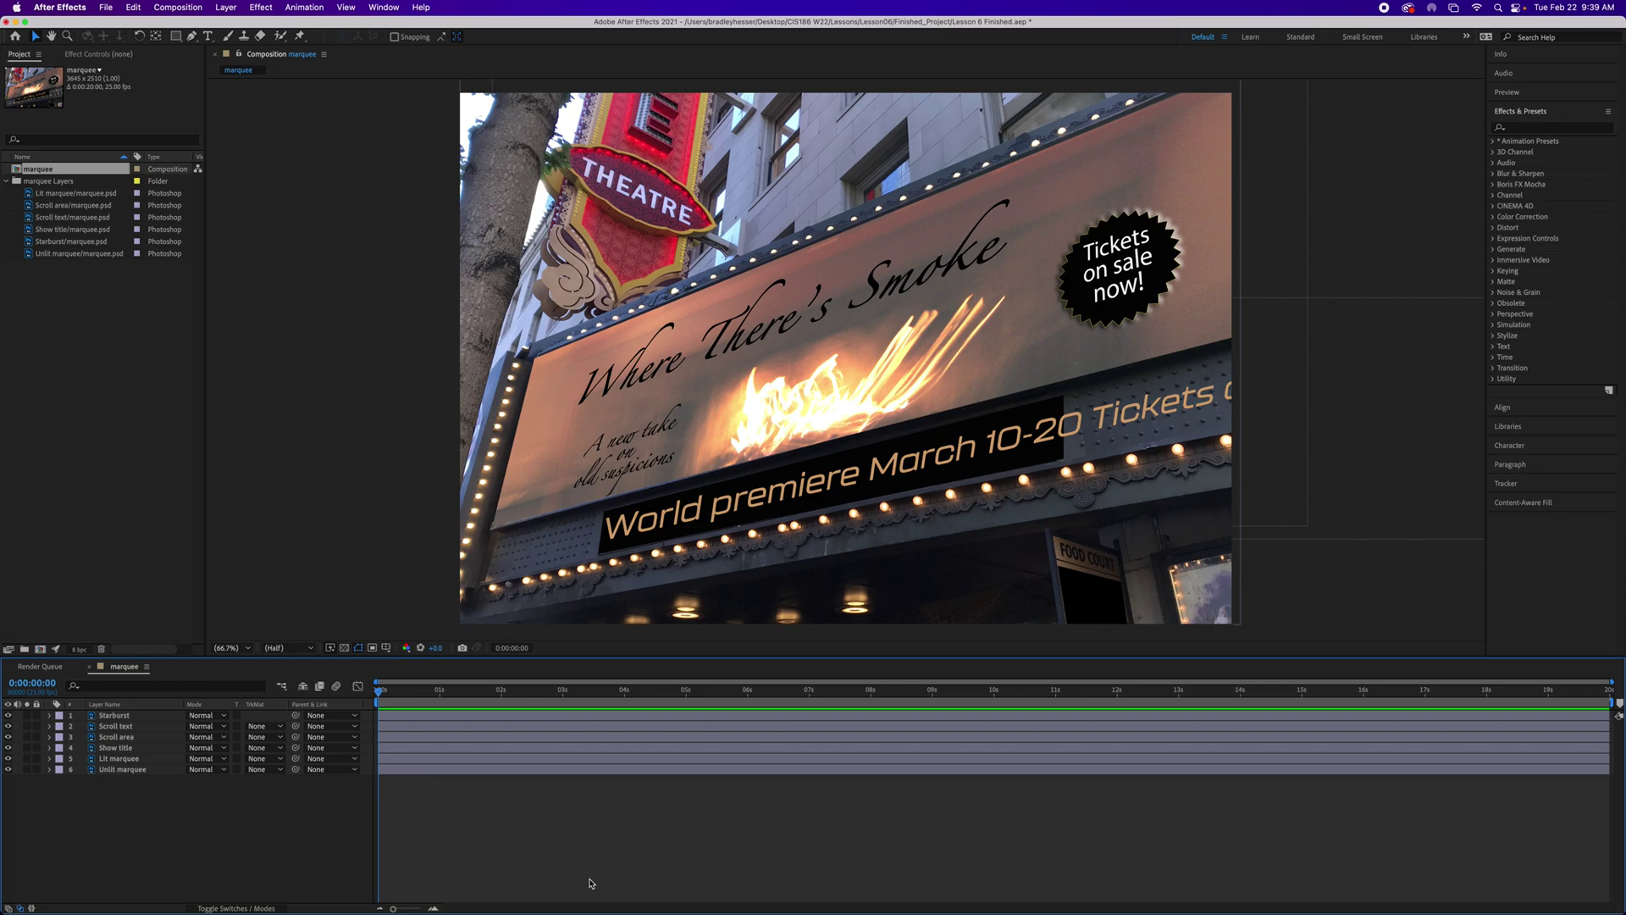
Step: Preview the marquee composition's playback, and check its last frame before returning to the start
key(space)
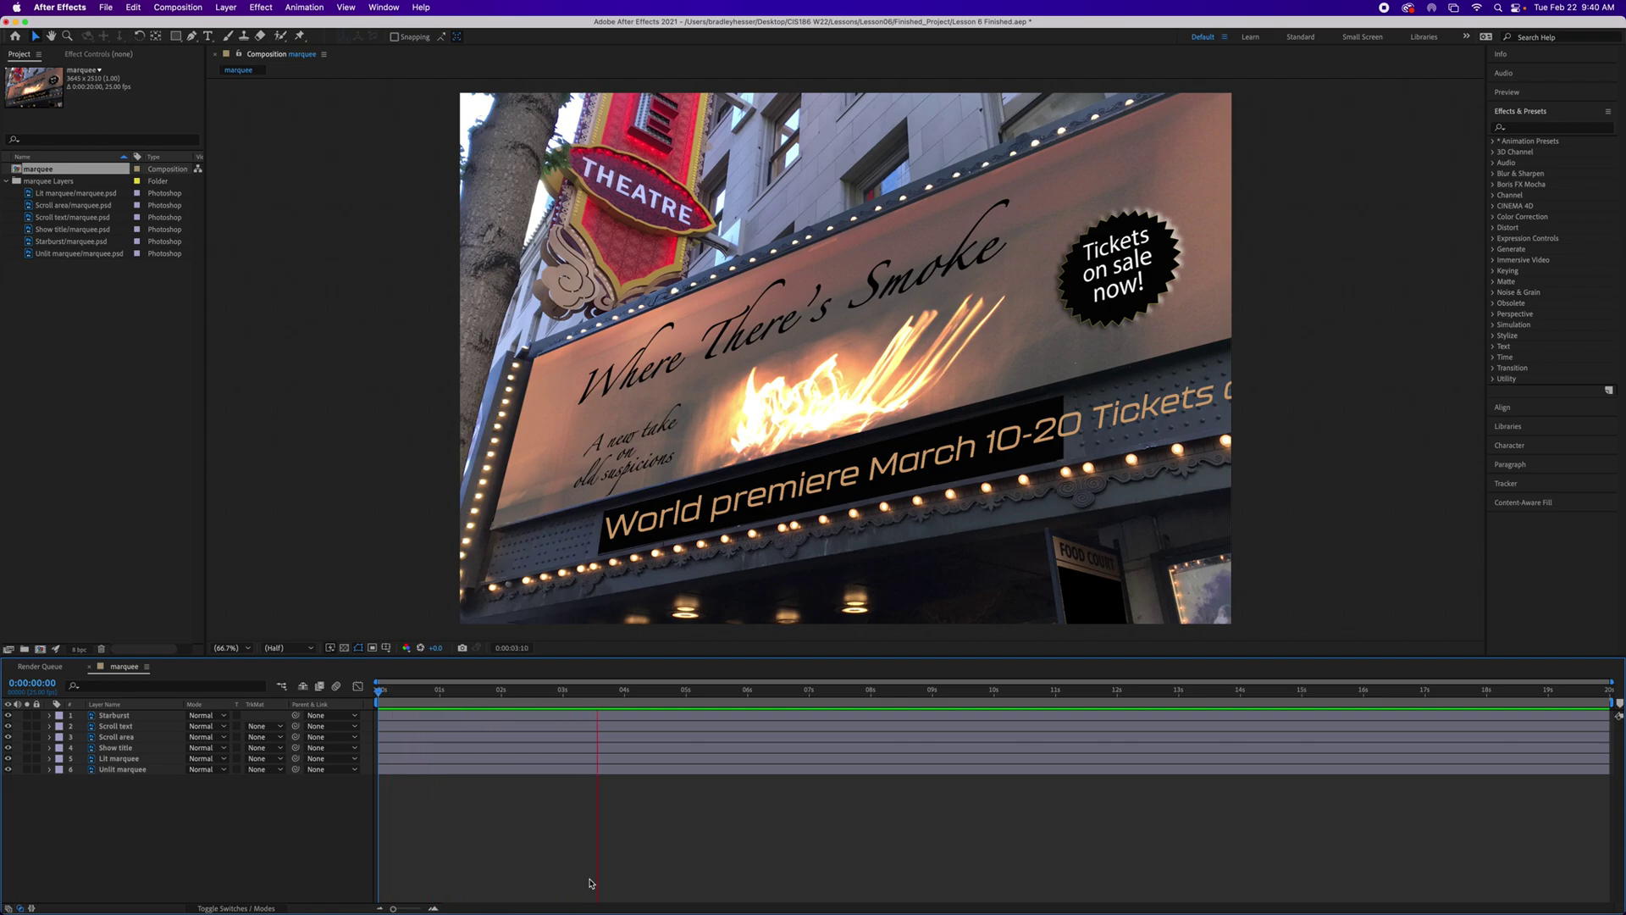
key(space)
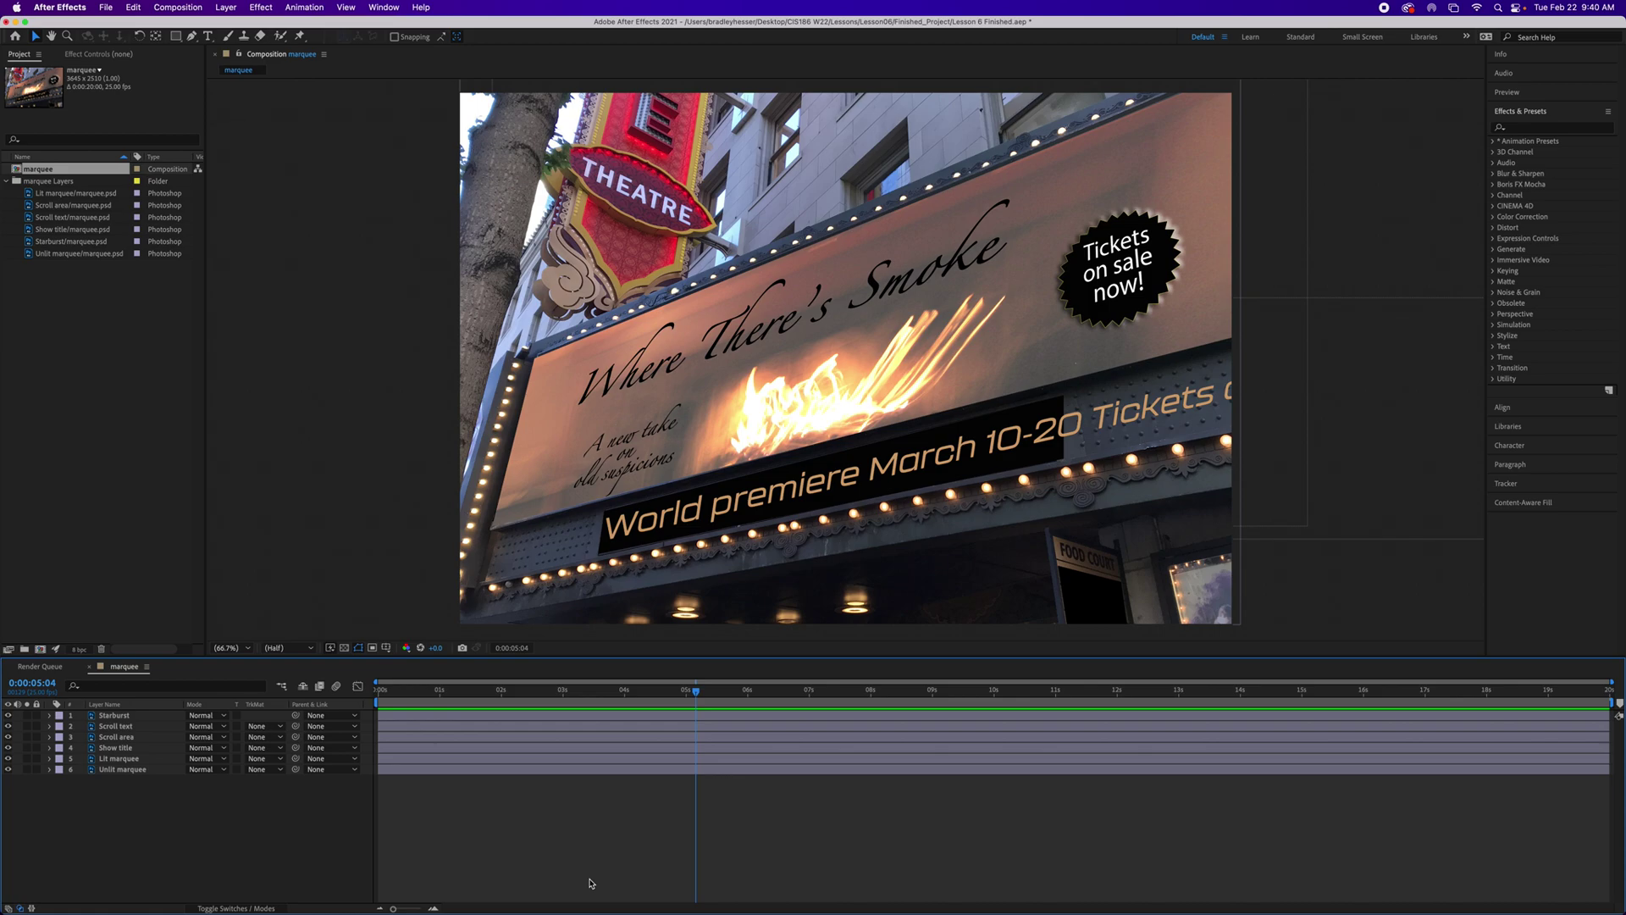
key(Home)
key(End)
key(Home)
Step: Set the marquee composition's duration to 10 seconds
click(178, 6)
click(207, 49)
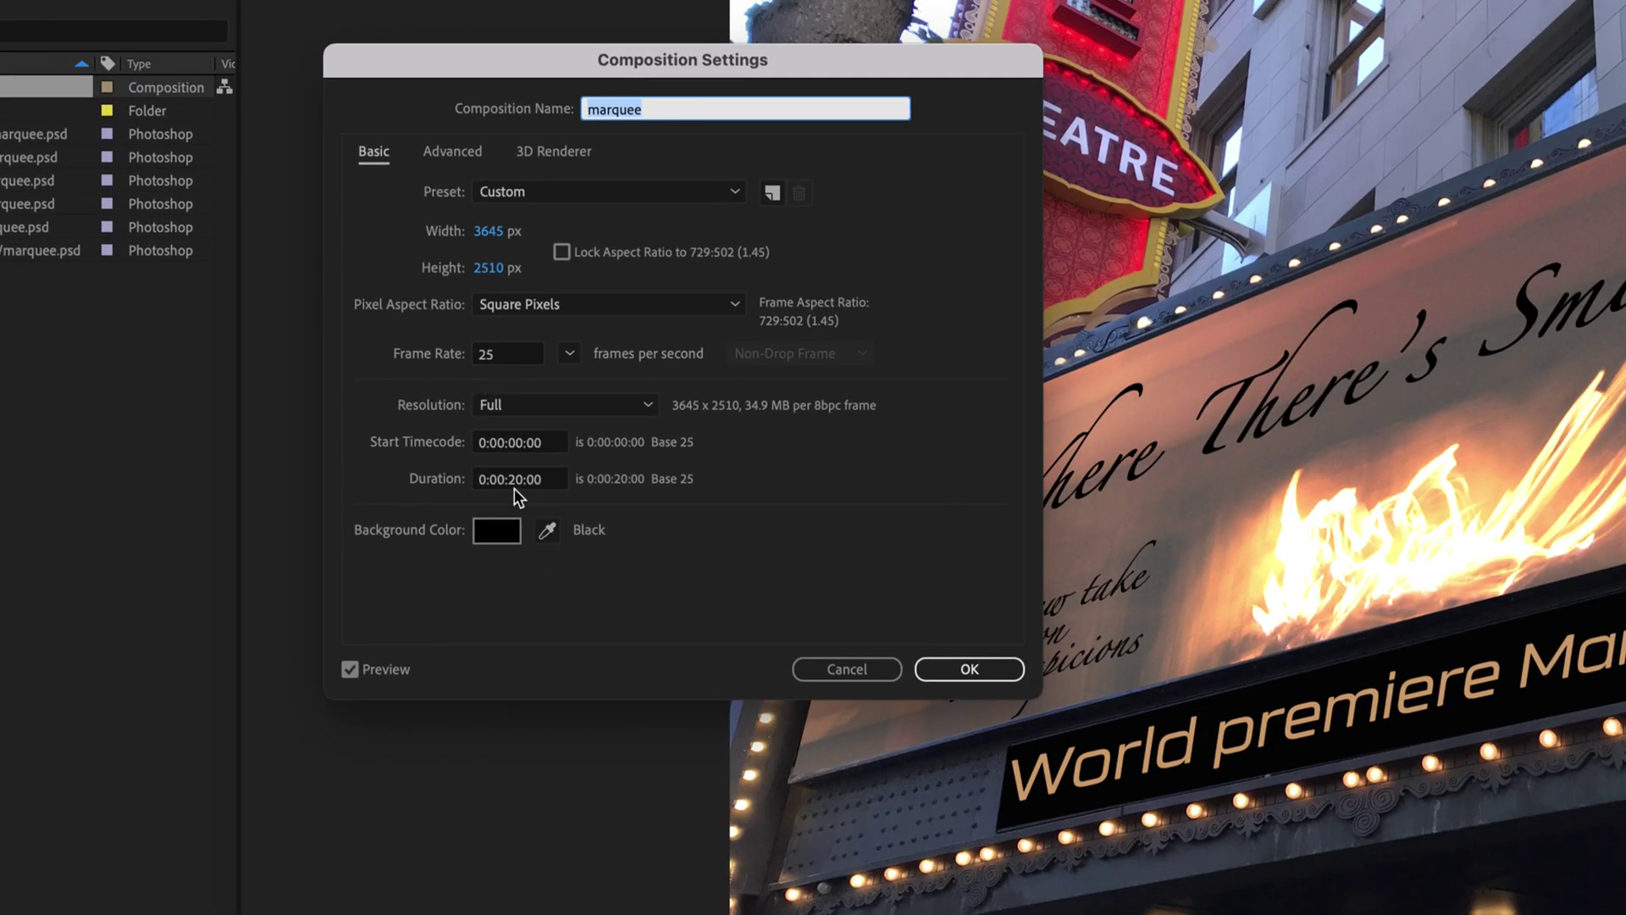
click(522, 478)
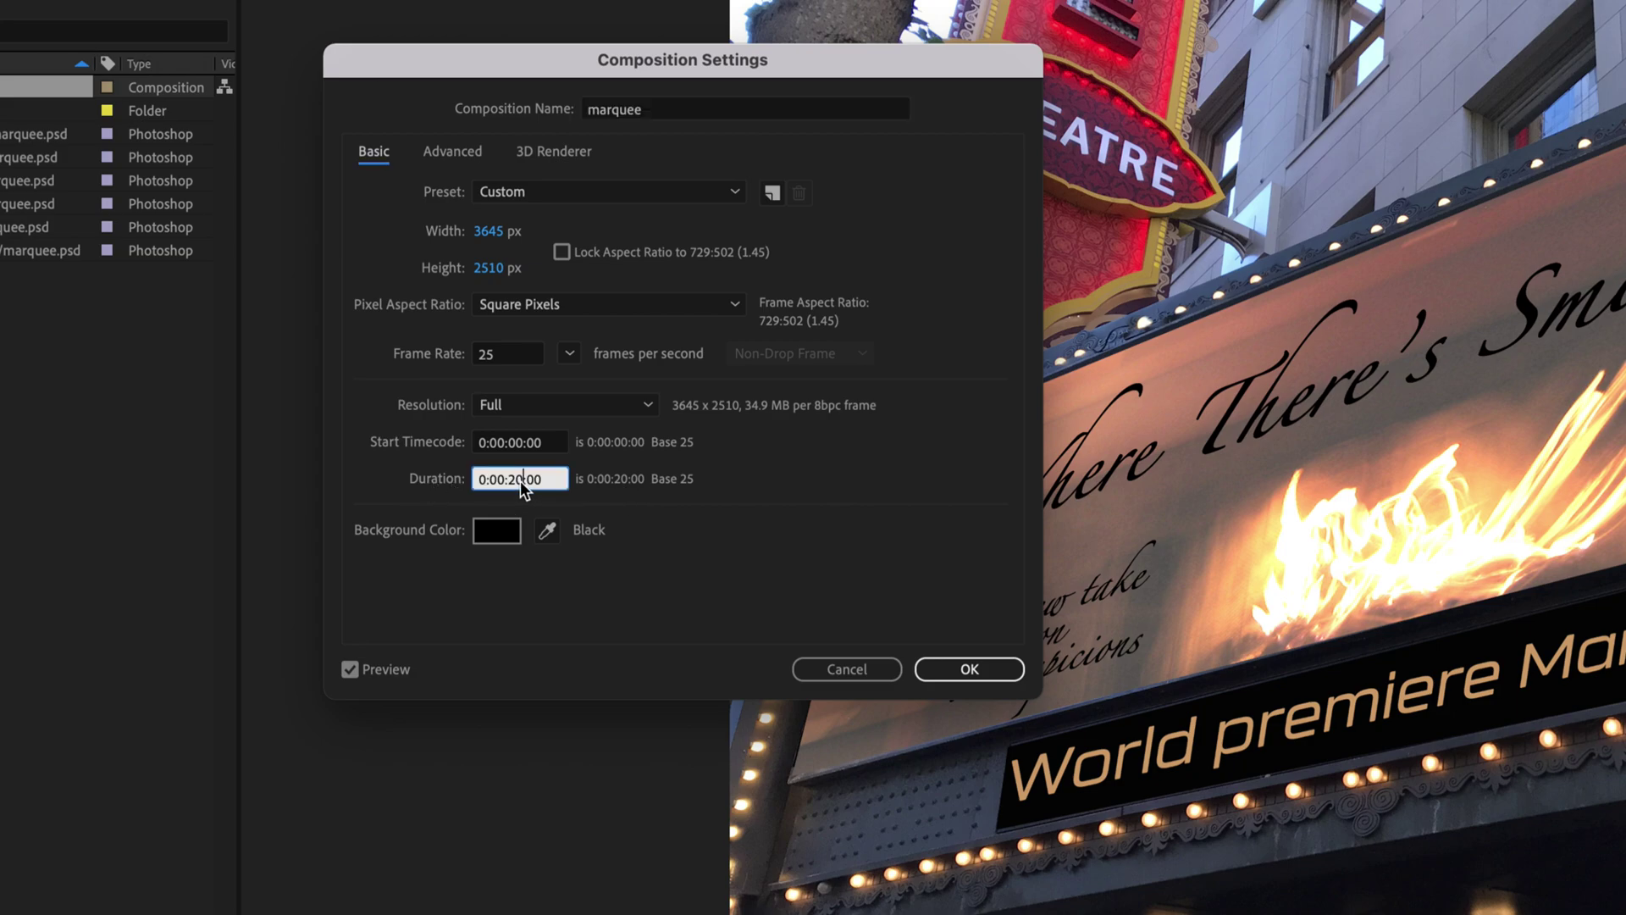
double_click(525, 479)
text(1000)
key(Return)
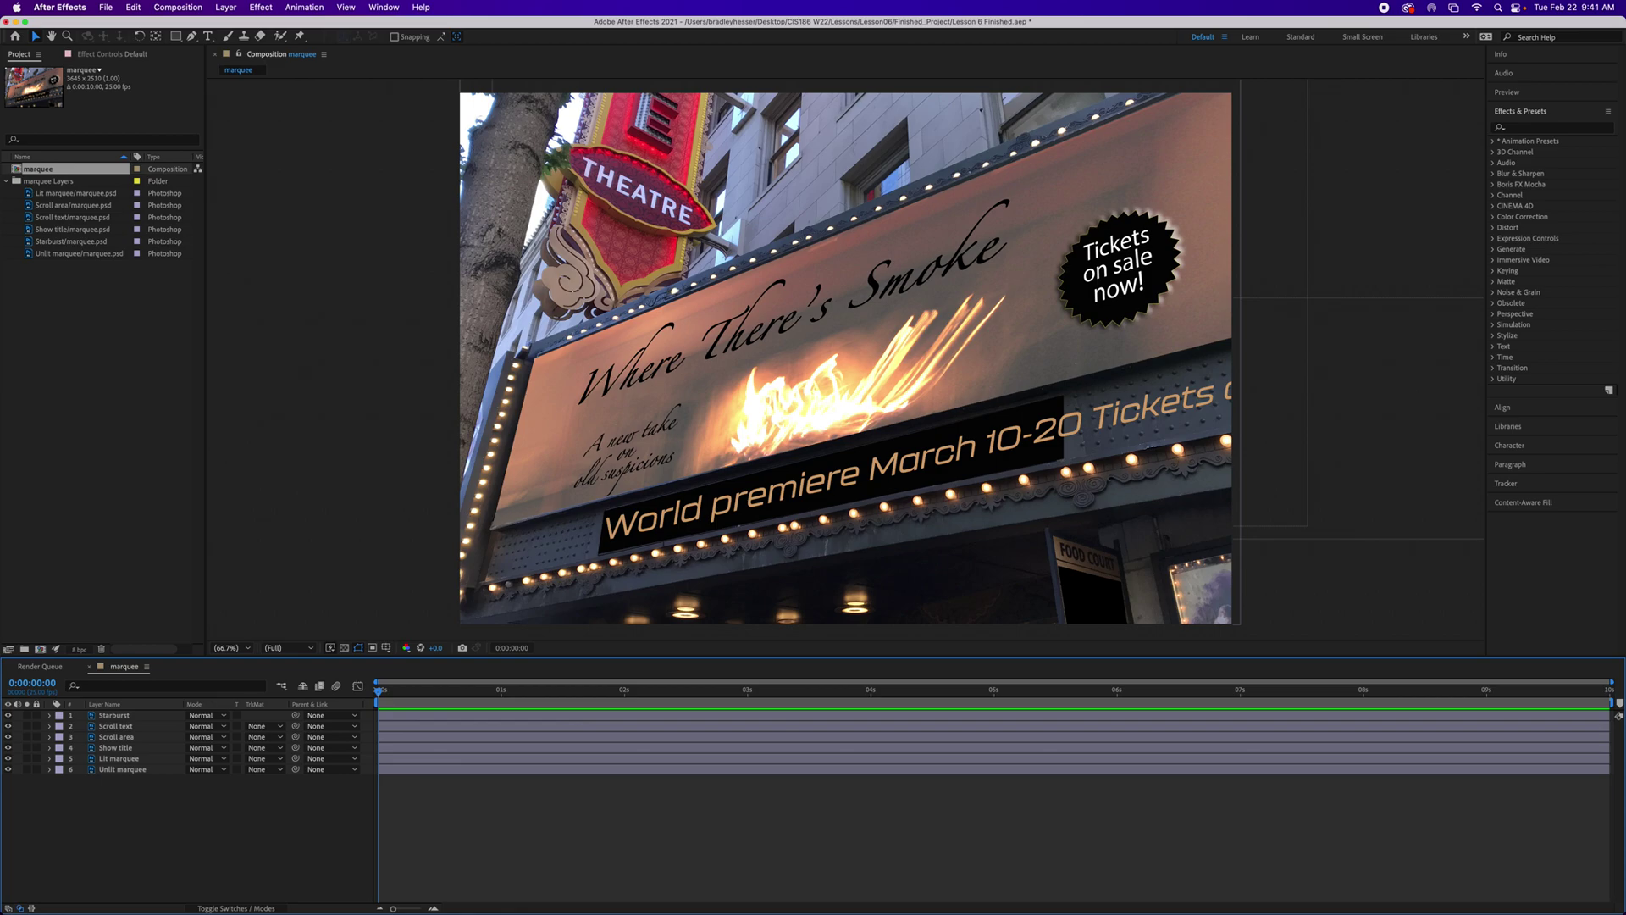
Step: Create an Opacity keyframe of 100% on the Lit marquee layer at 0:00:04:00
click(32, 683)
text(400)
key(Return)
click(105, 761)
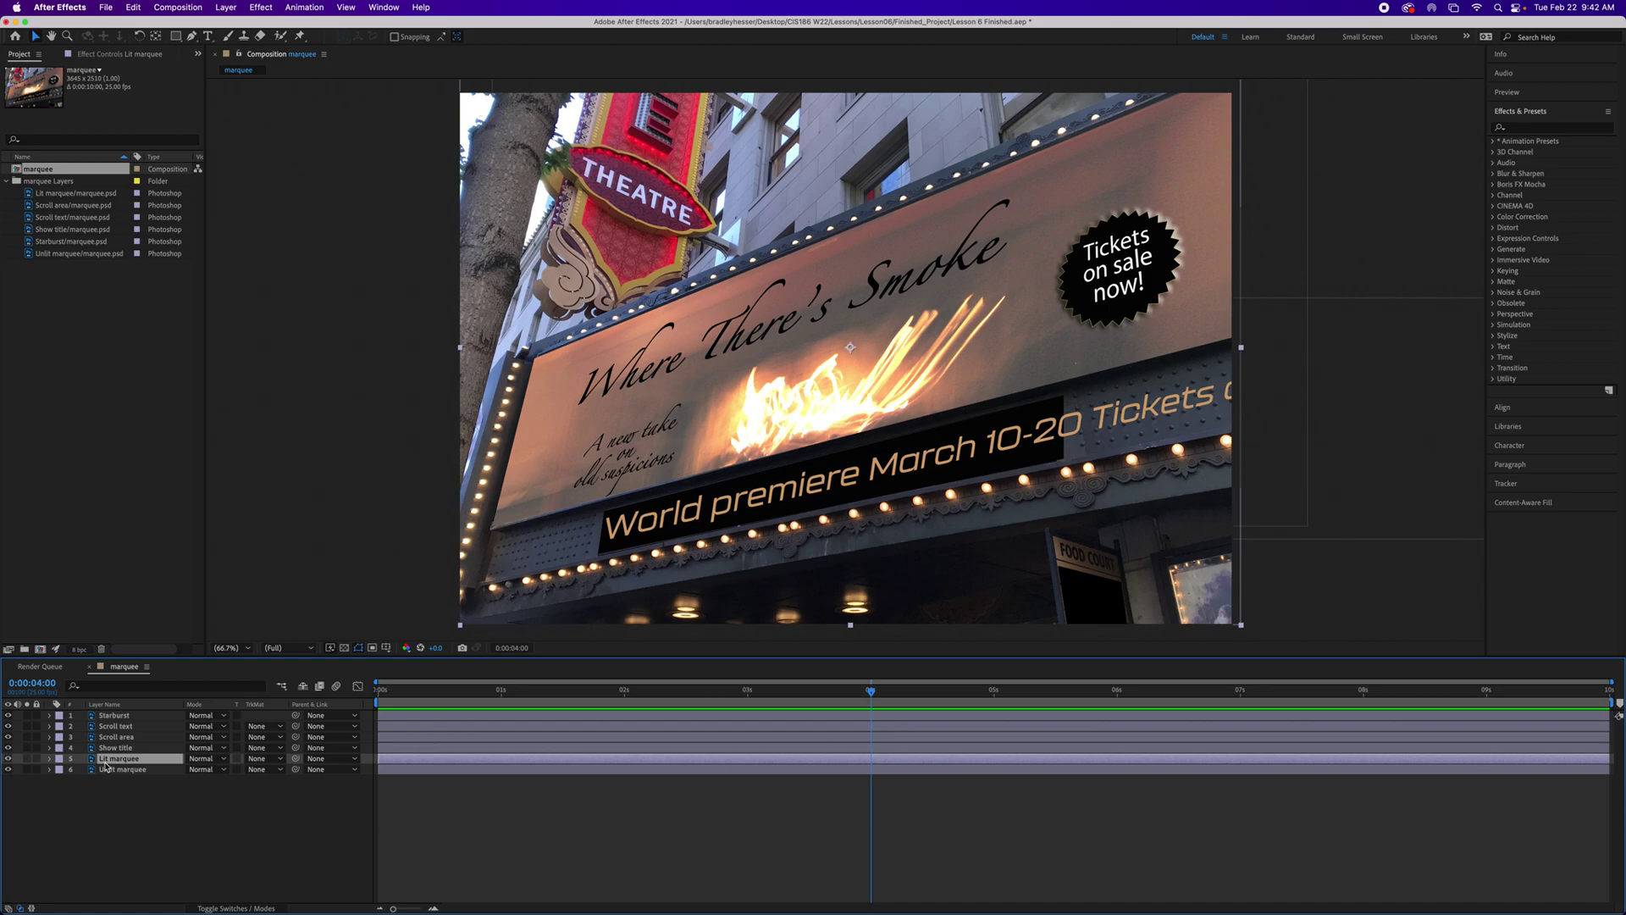
key(t)
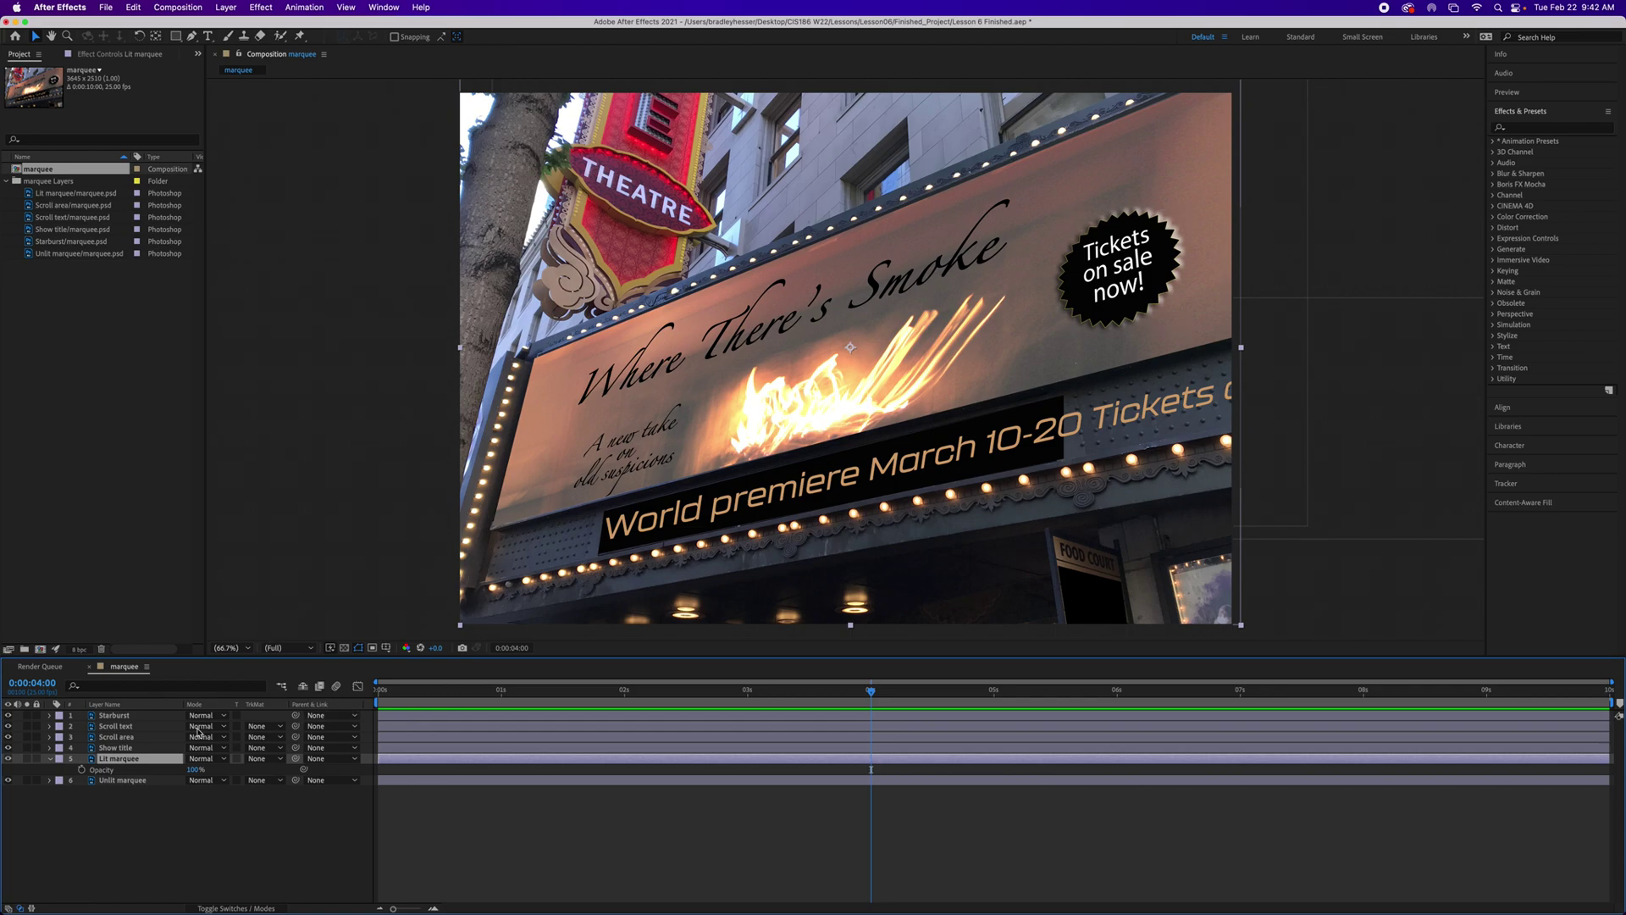
click(81, 769)
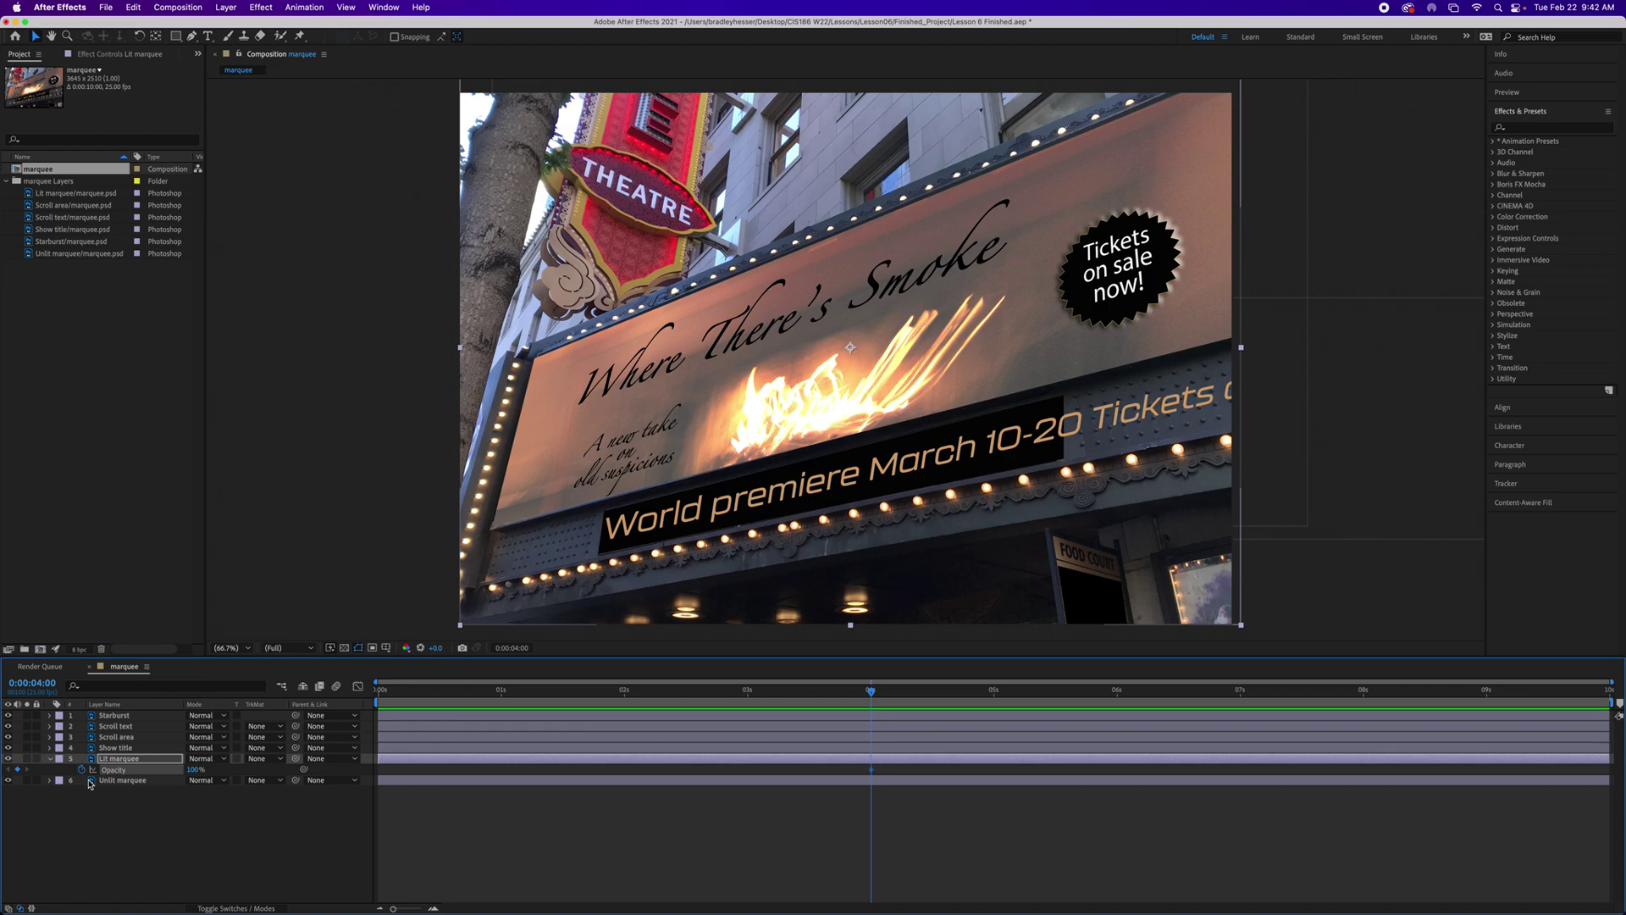
Step: Set the Lit marquee layer's Opacity to 0% at the start of the composition
key(Home)
click(196, 770)
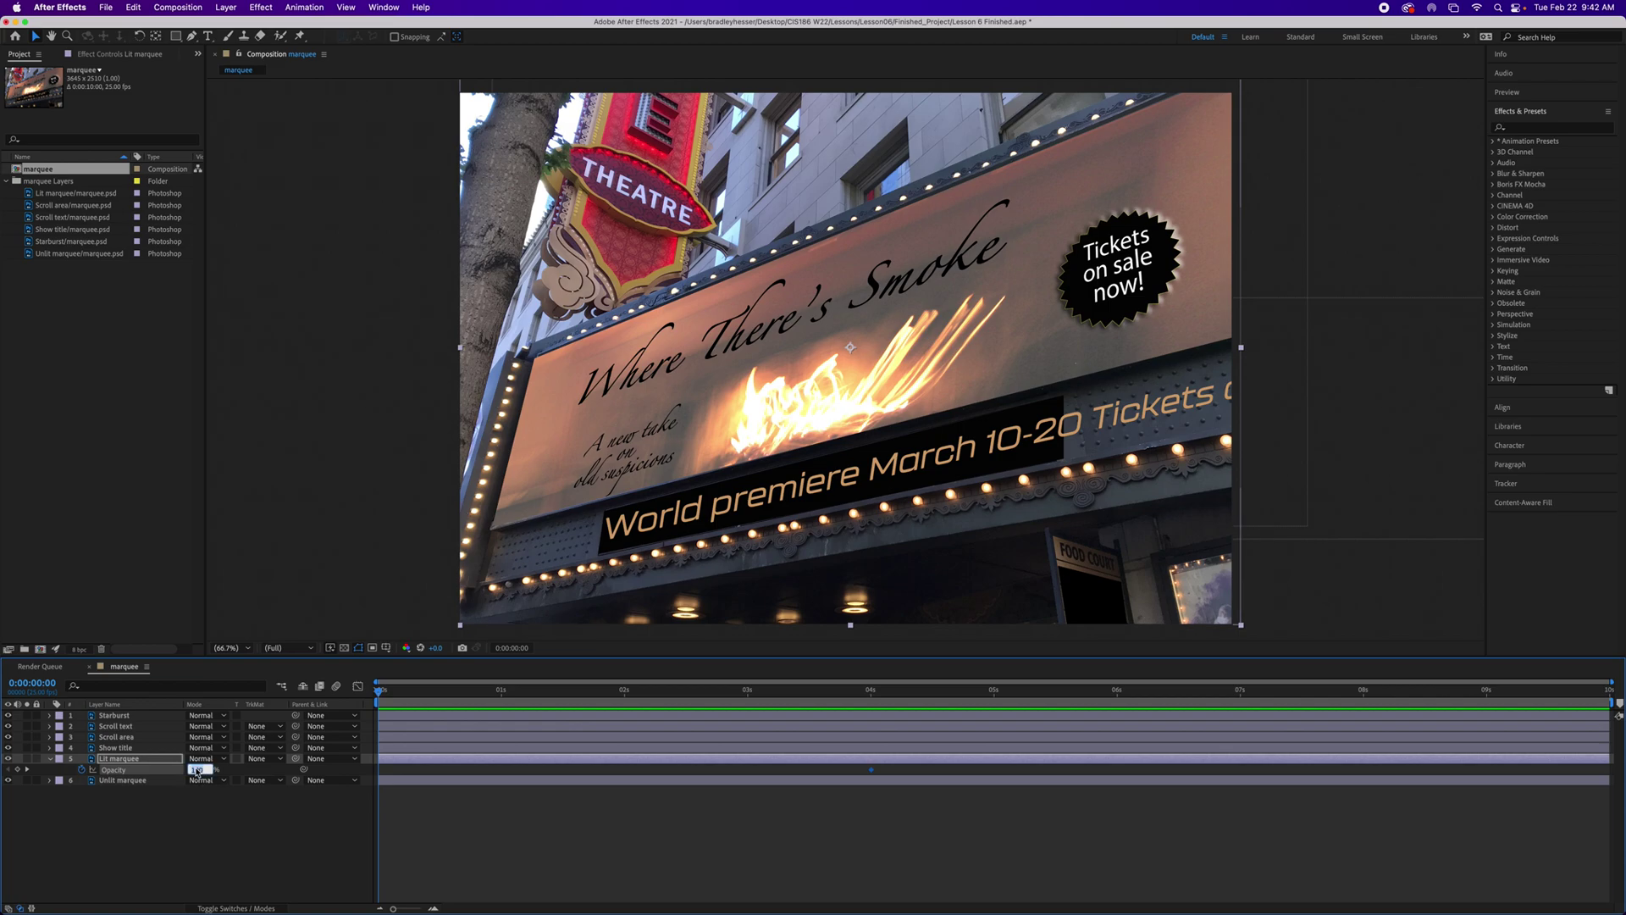
text(0)
key(Return)
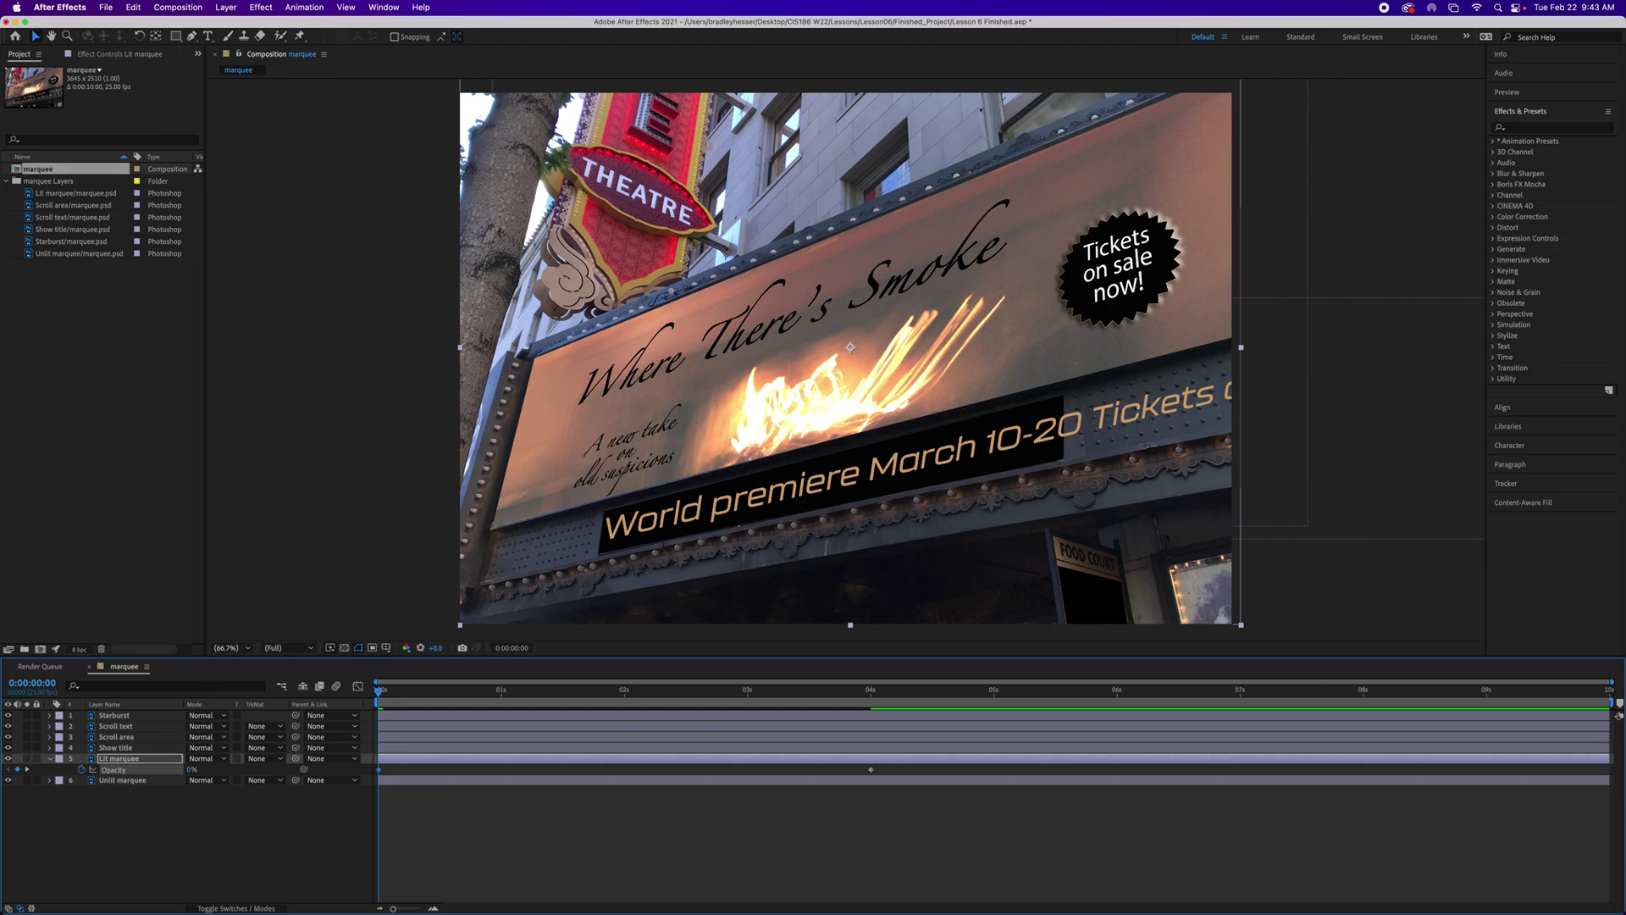
Step: Scrub the opening frames and step back and forth between the Lit marquee layer's two Opacity keyframes to compare them
click(390, 693)
drag(390, 693, 378, 693)
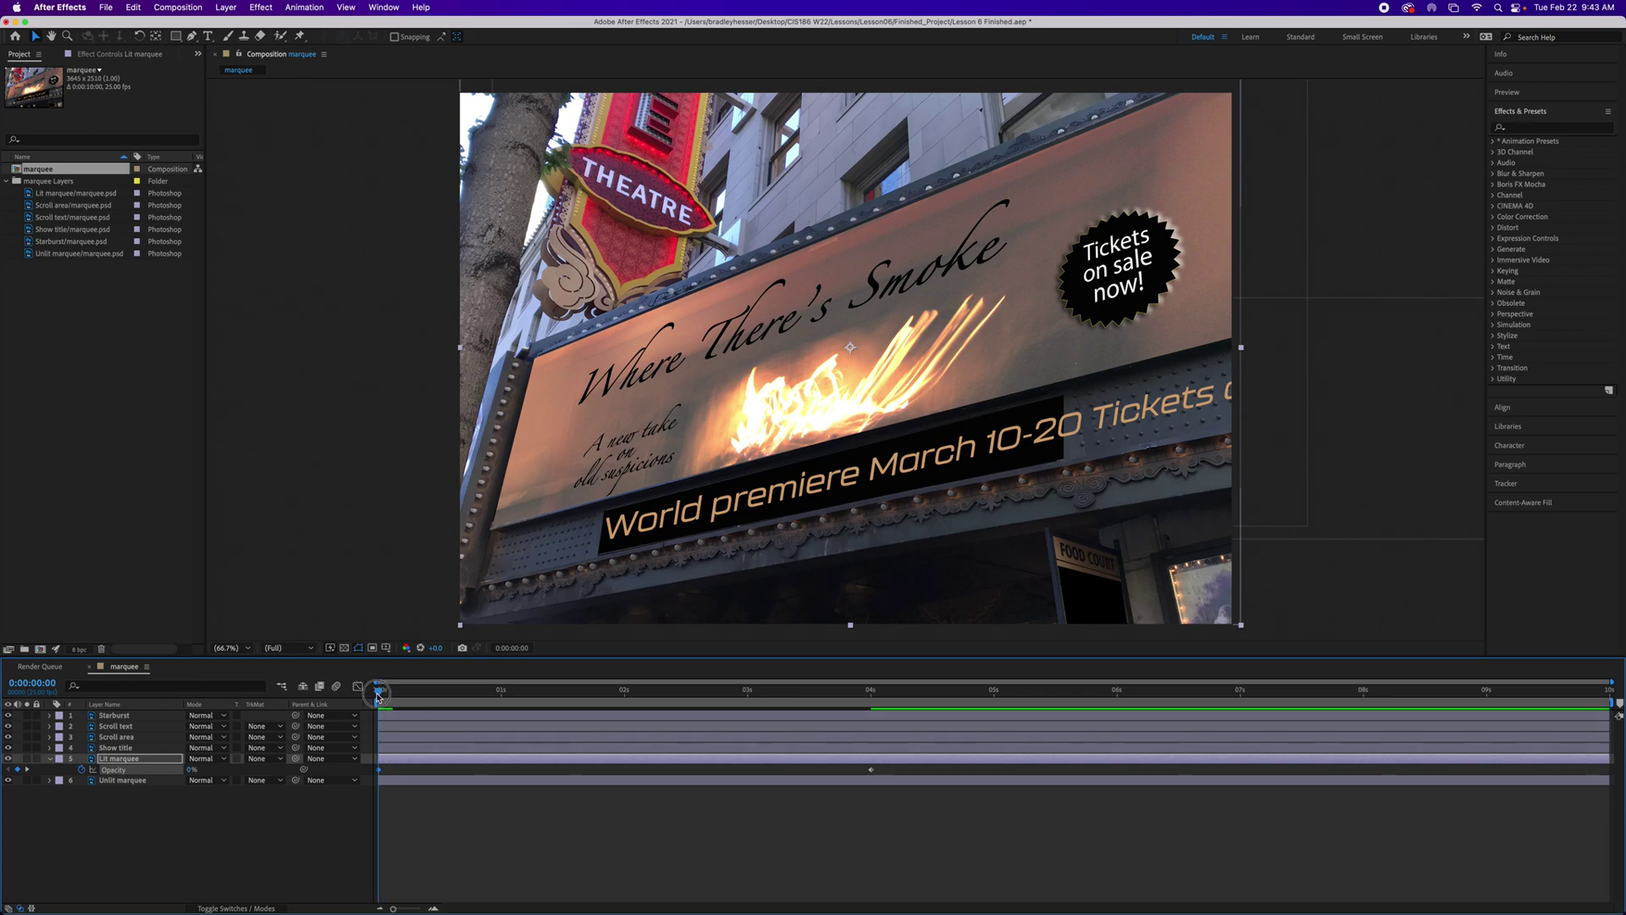
click(28, 770)
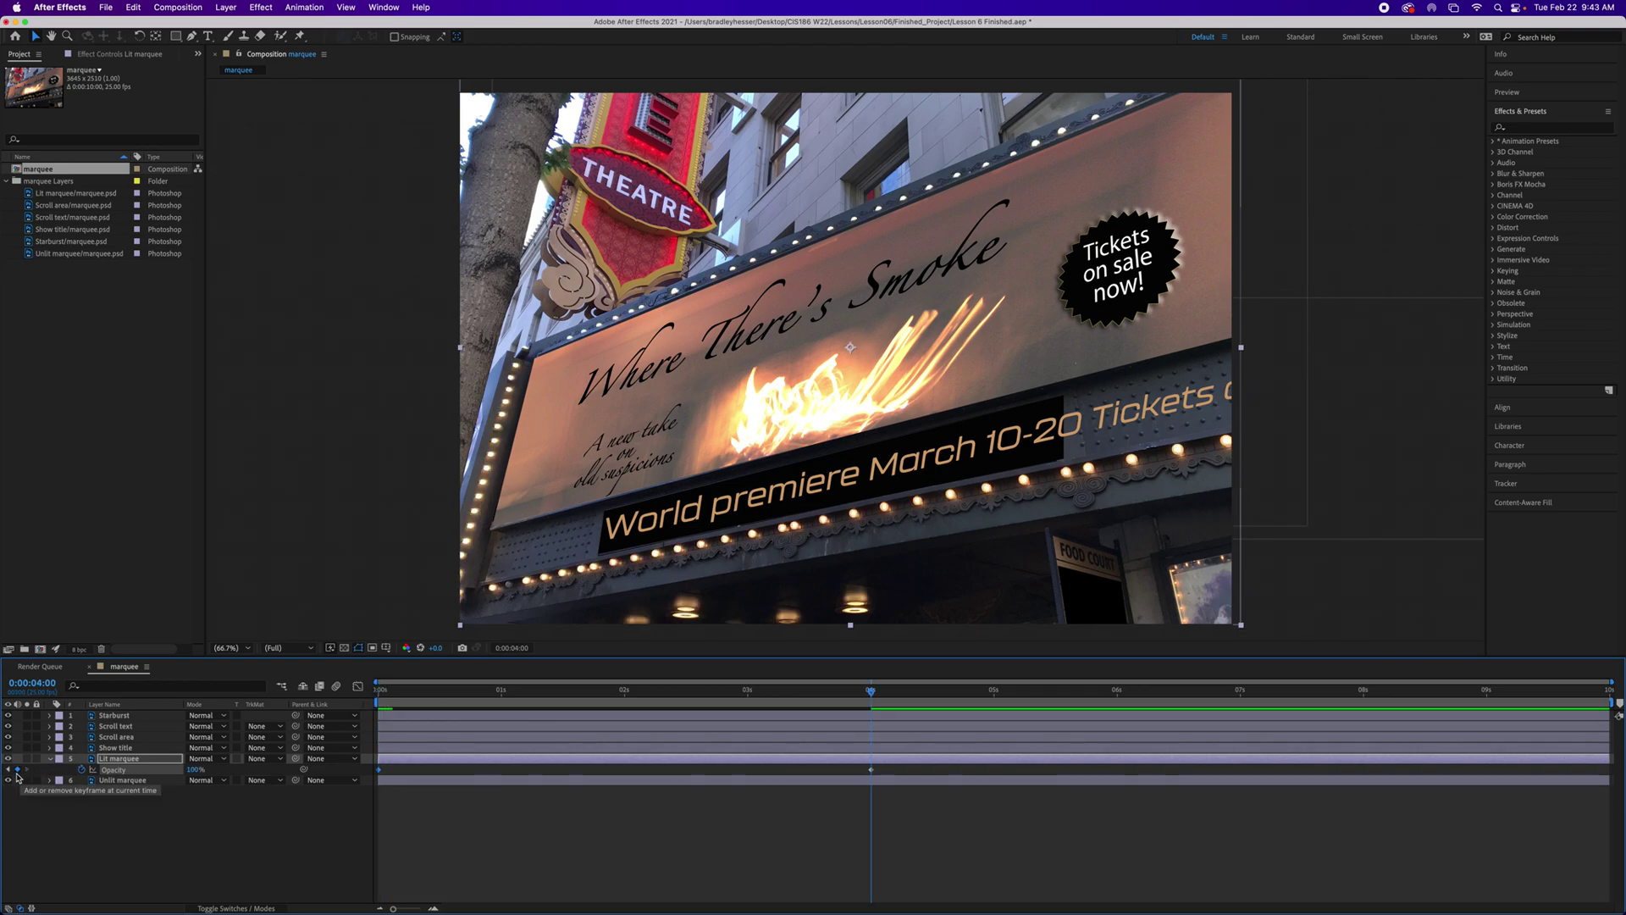
click(8, 770)
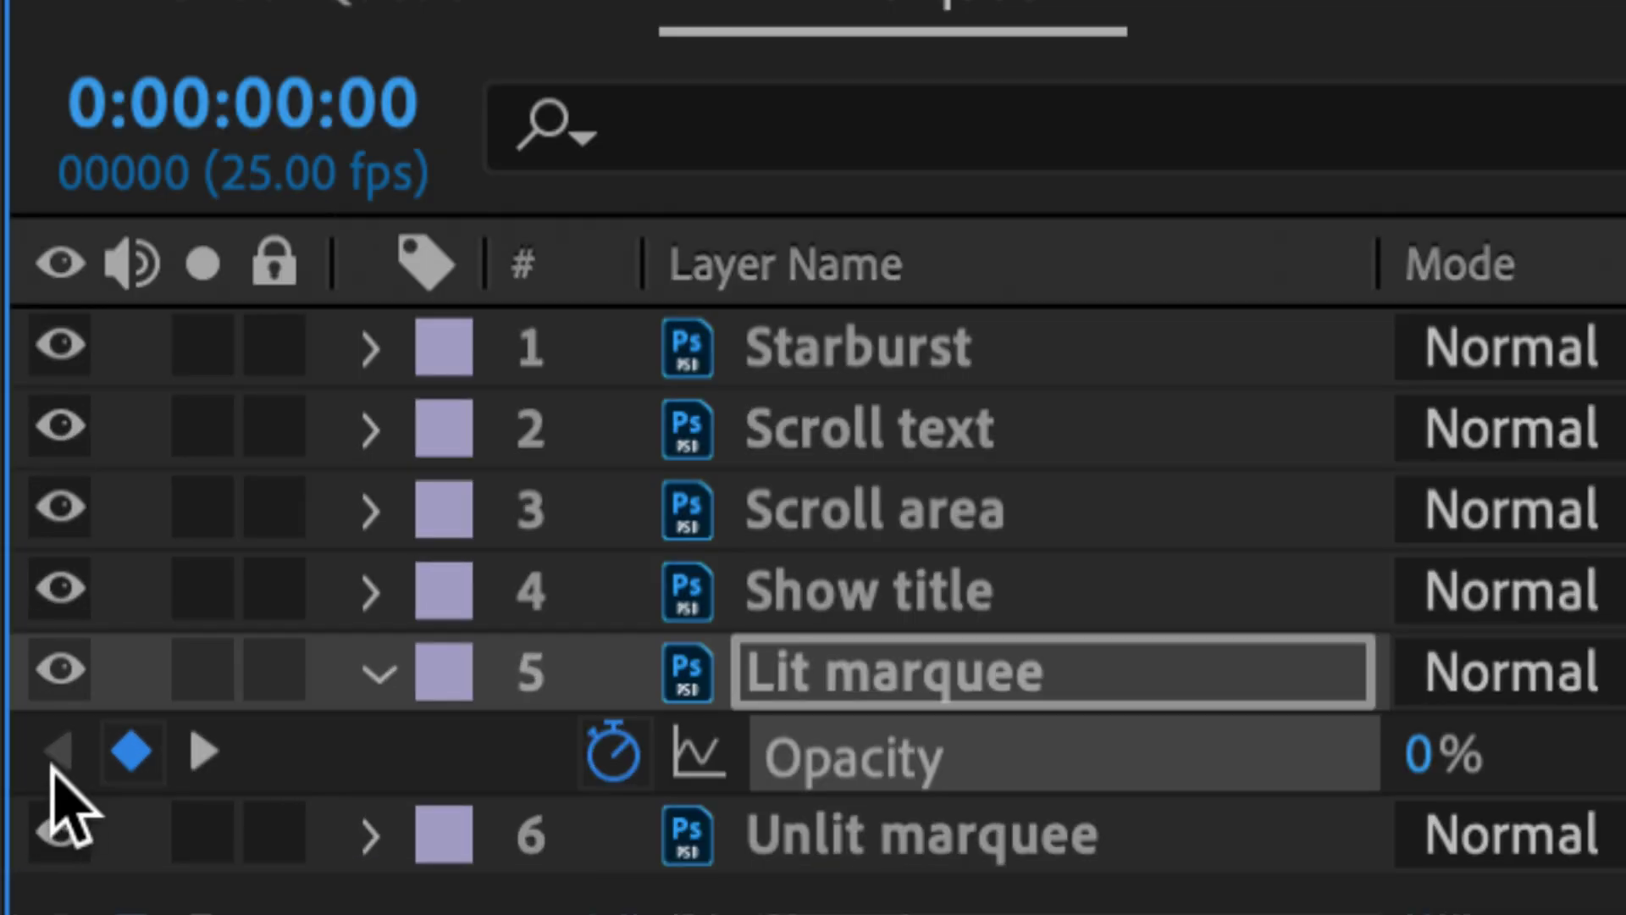
click(203, 752)
click(59, 752)
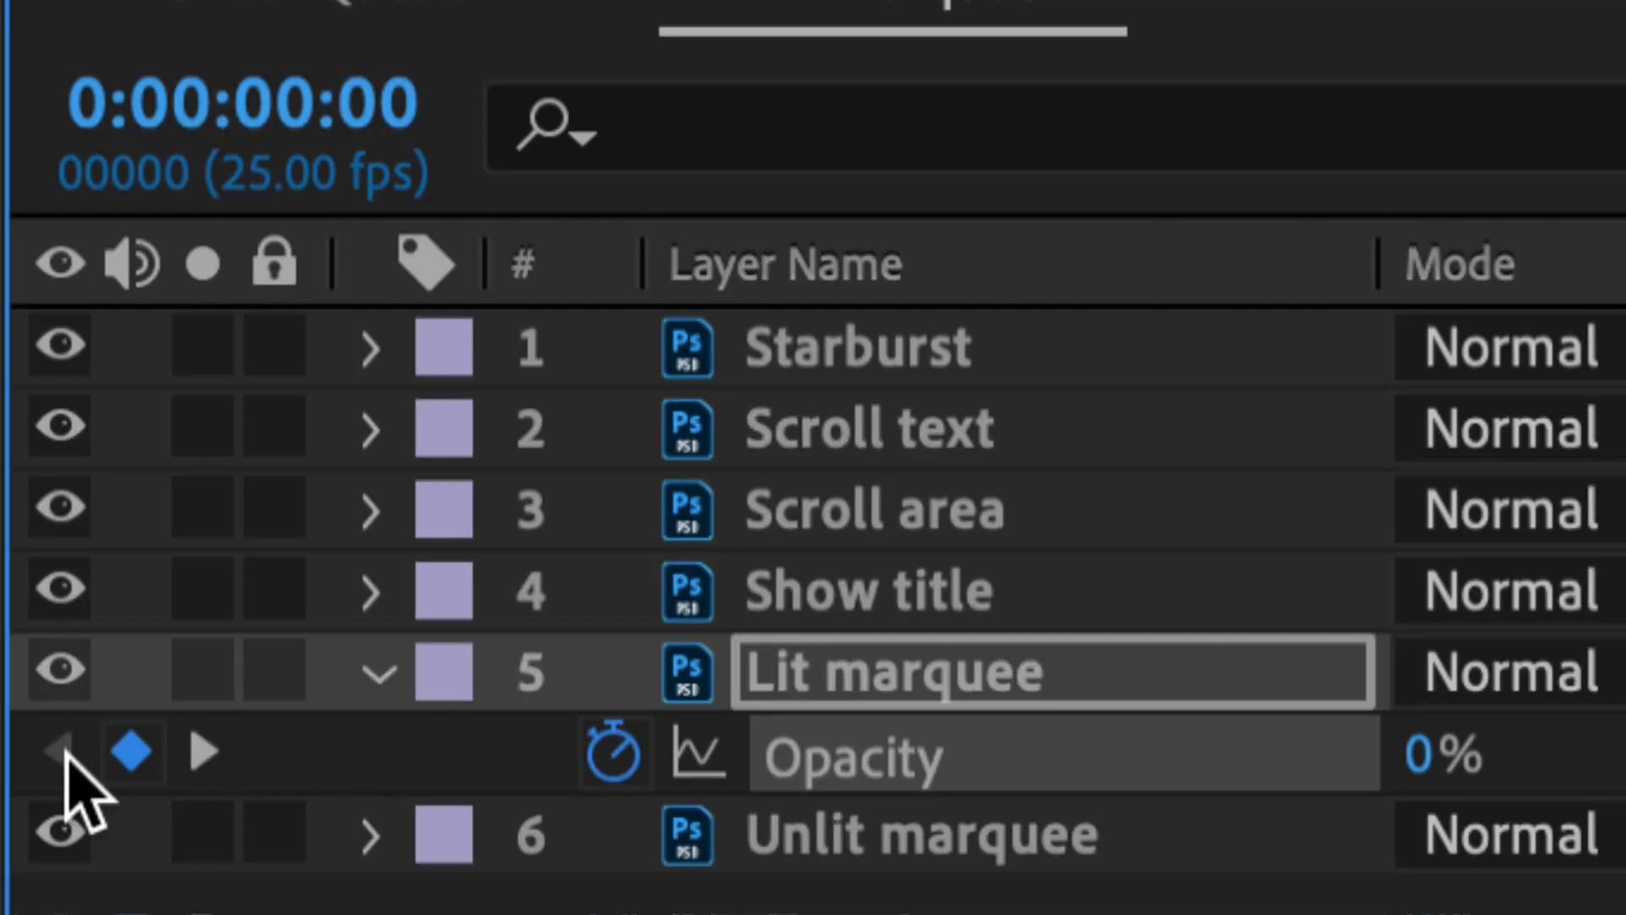
click(184, 754)
click(61, 752)
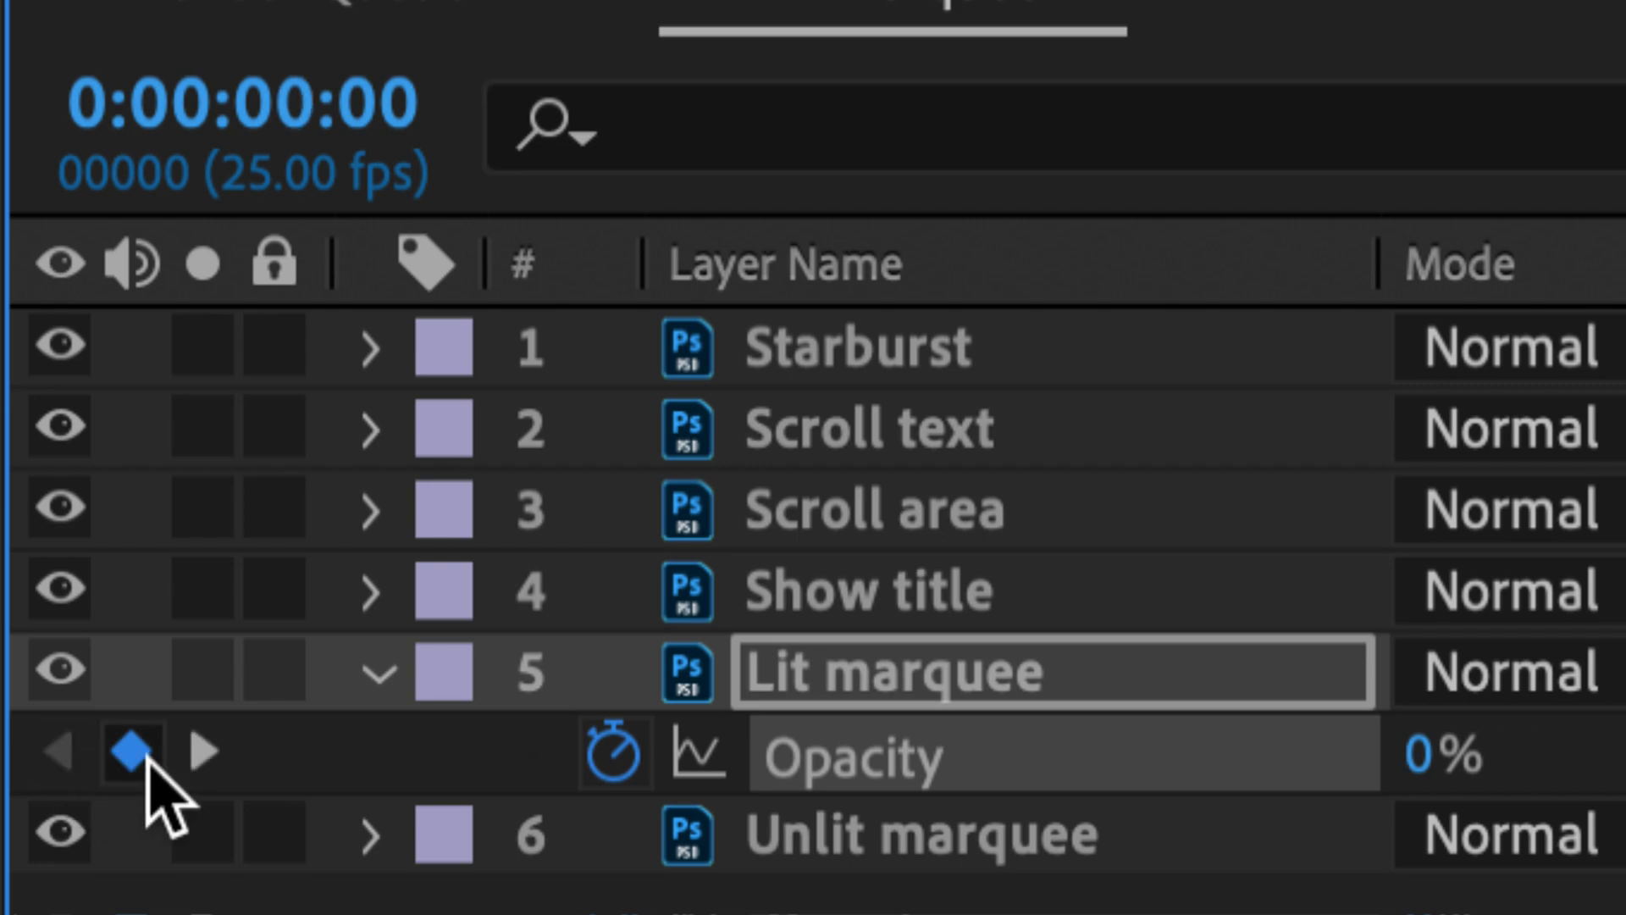
click(202, 753)
click(61, 752)
click(184, 754)
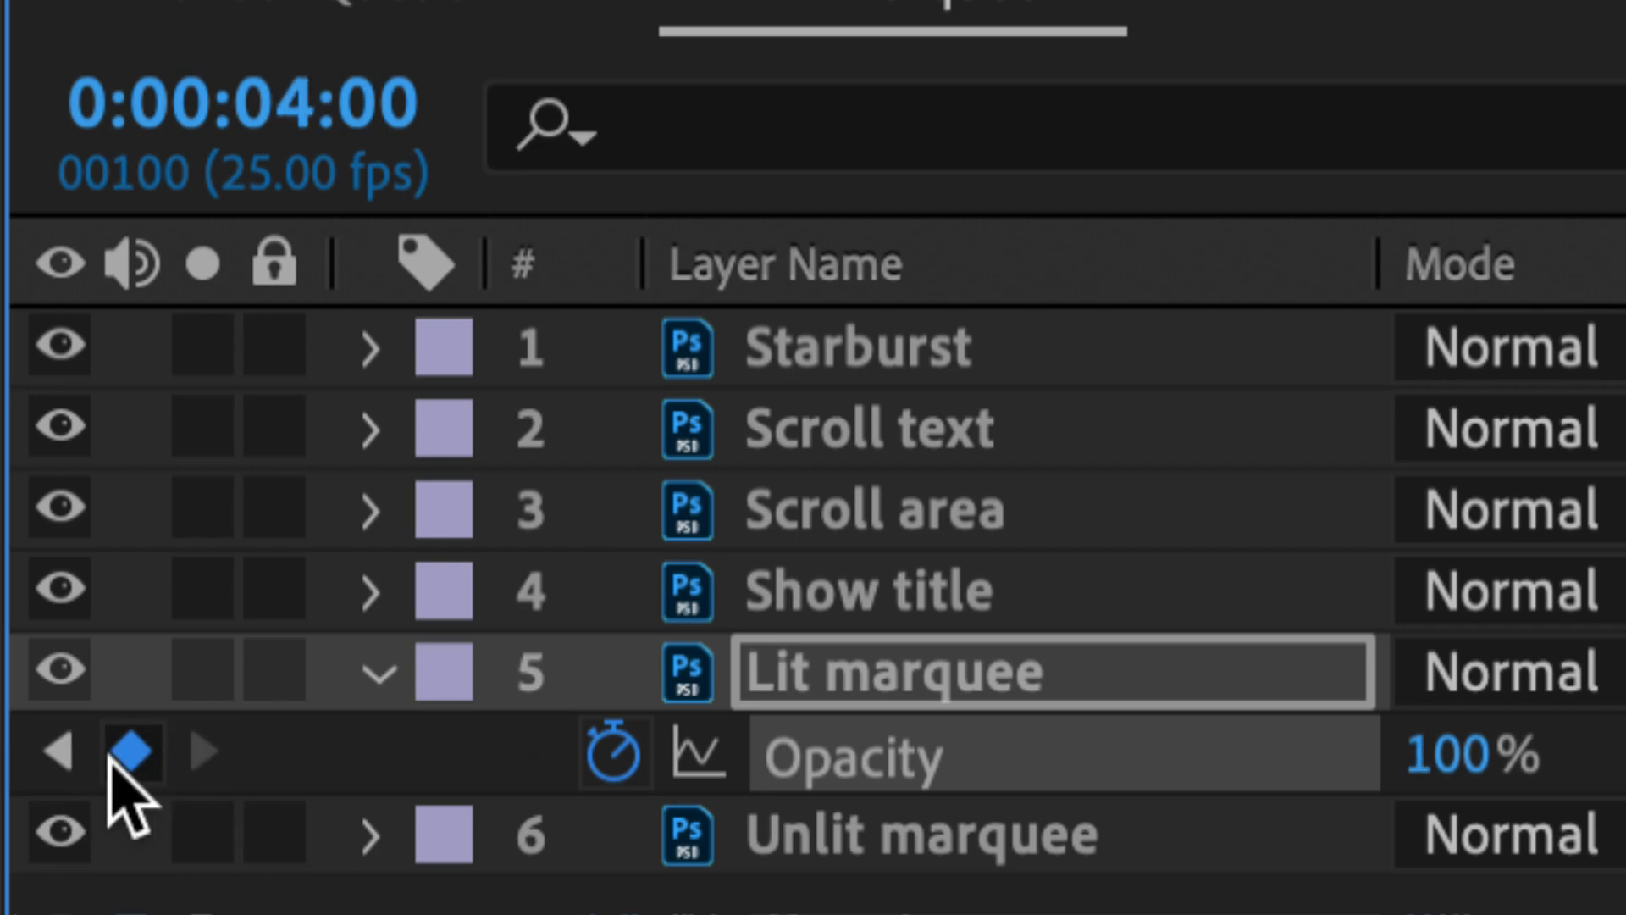
click(63, 752)
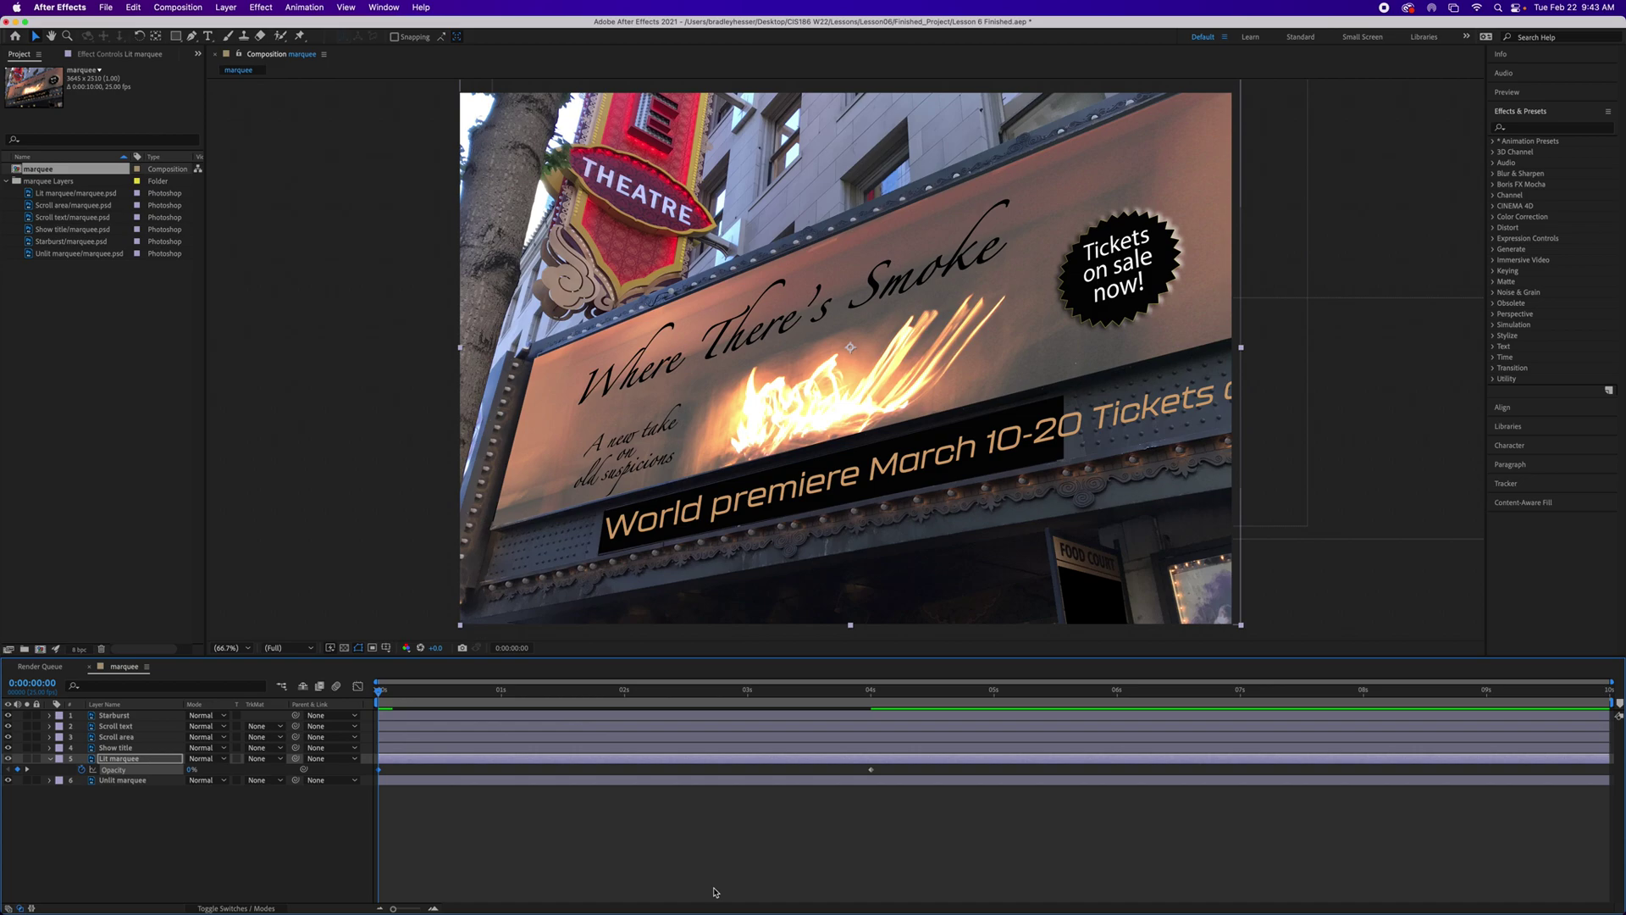
Step: Preview the marquee lights fading on, save the project and return to the start of the composition
key(space)
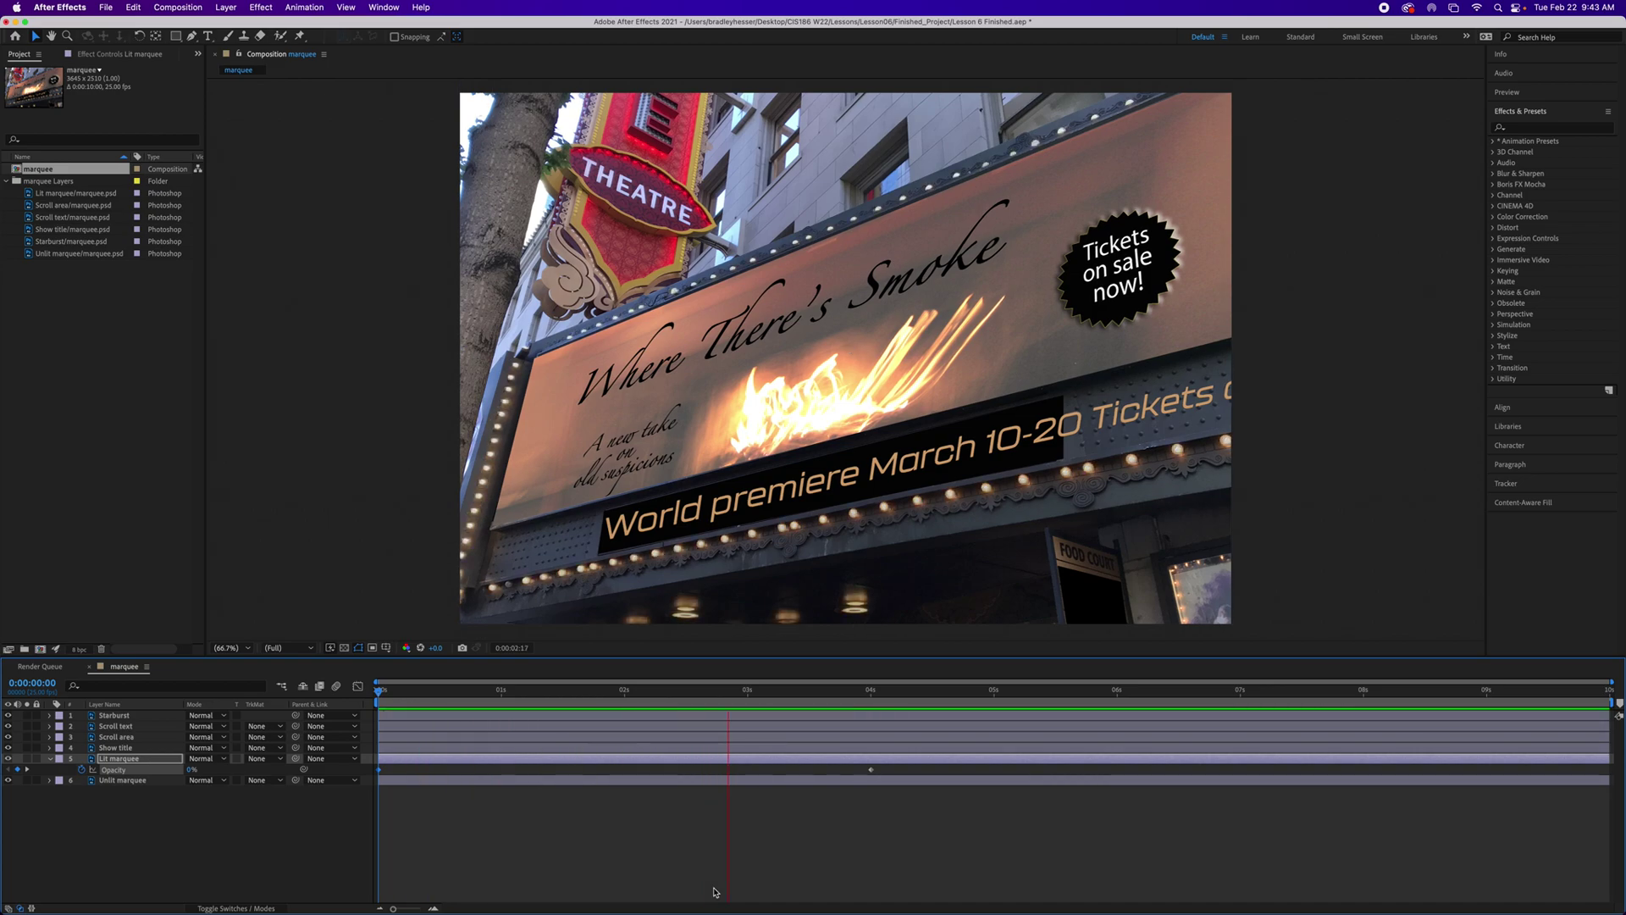
key(space)
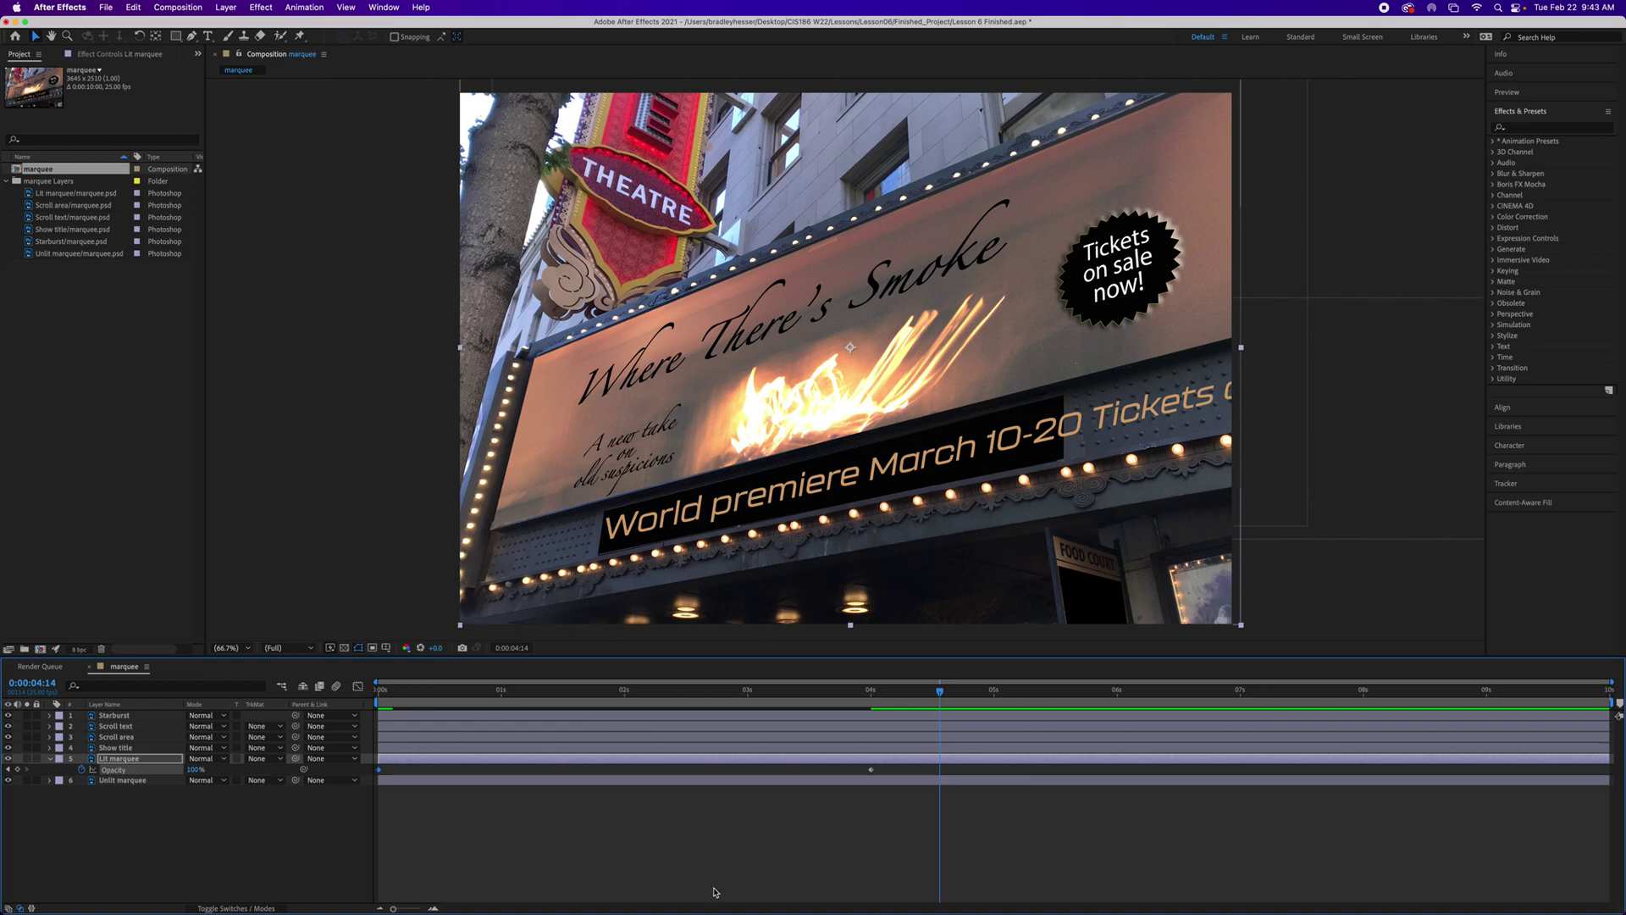
key(super+s)
key(Home)
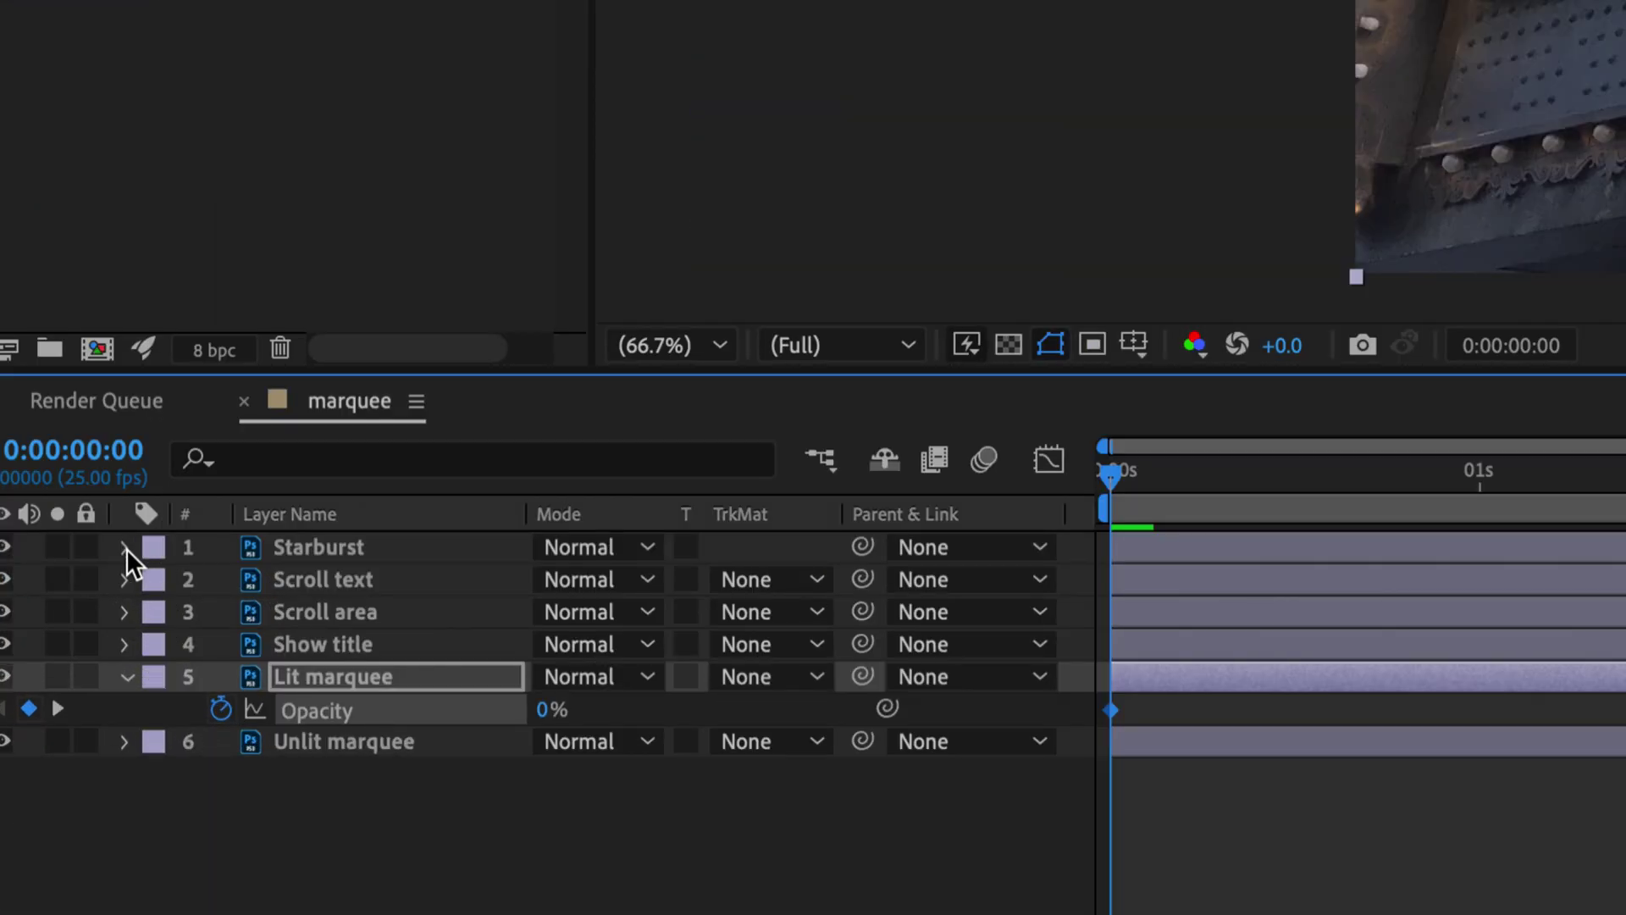
Step: Link the Starburst layer's Bevel and Emboss Depth to the Lit marquee layer's Opacity with the property pick whip
click(126, 547)
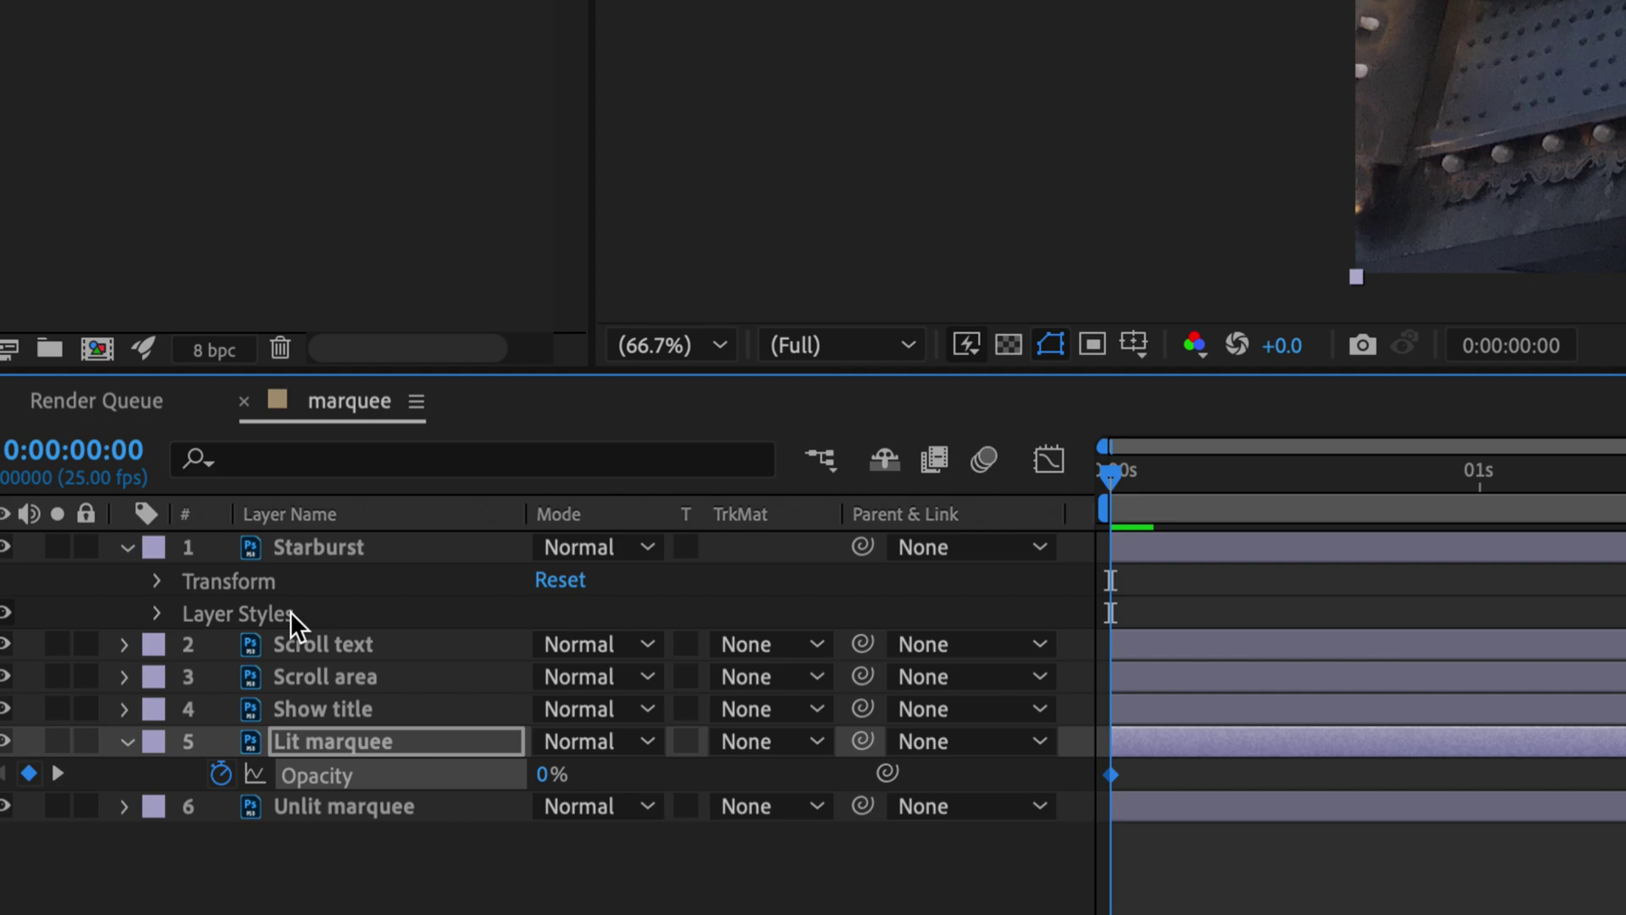
click(158, 614)
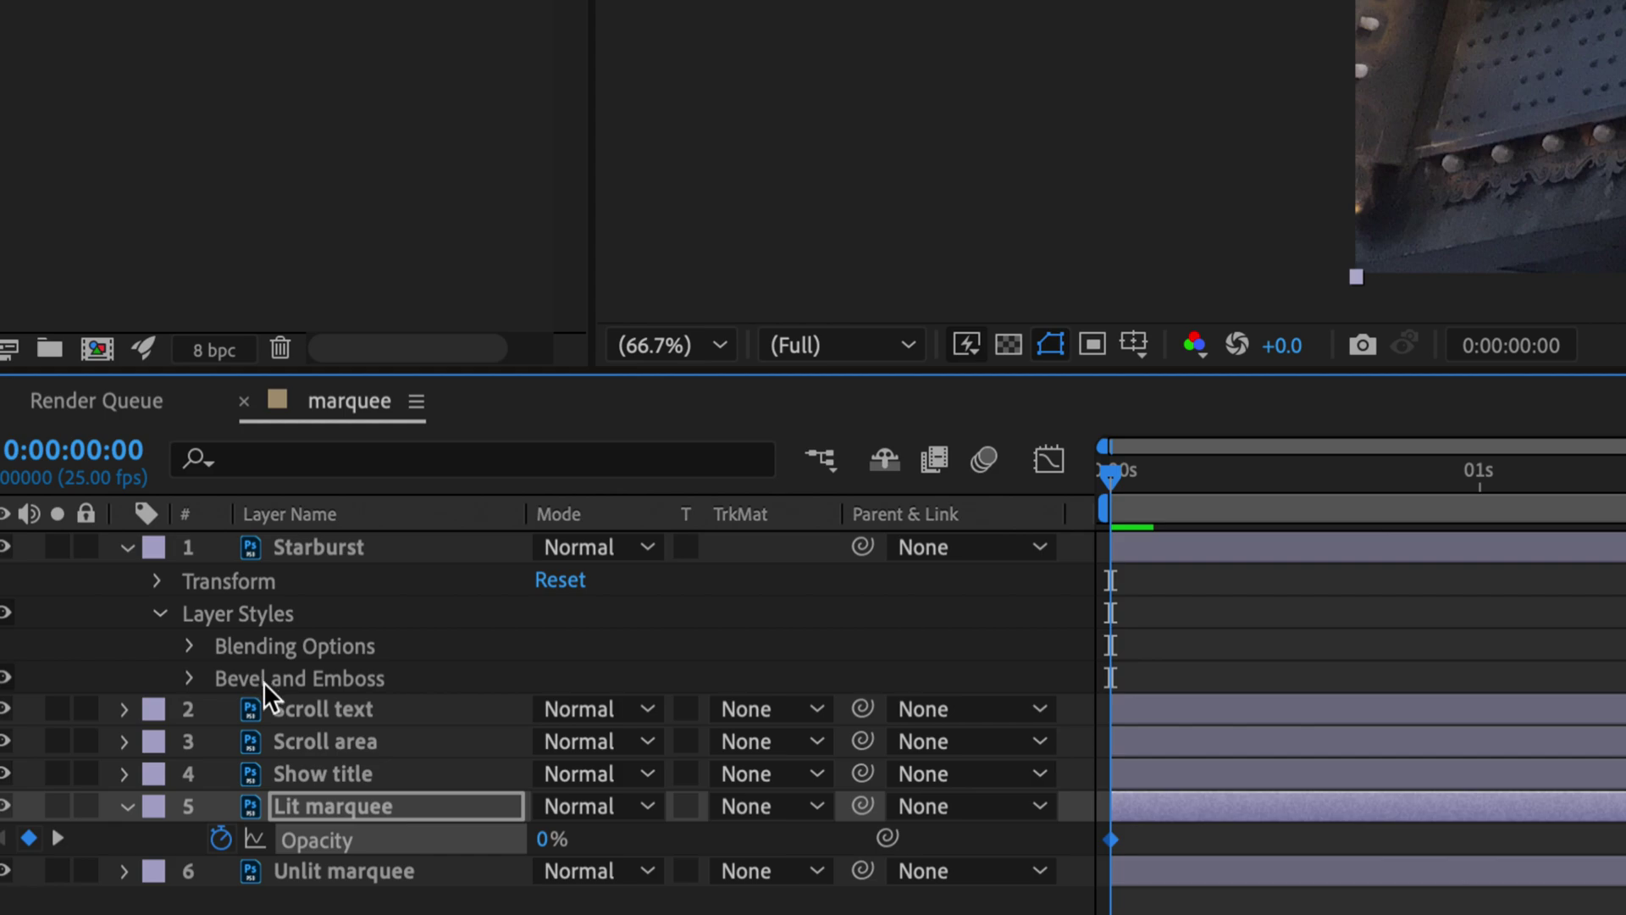
scroll(338, 687, down, 2)
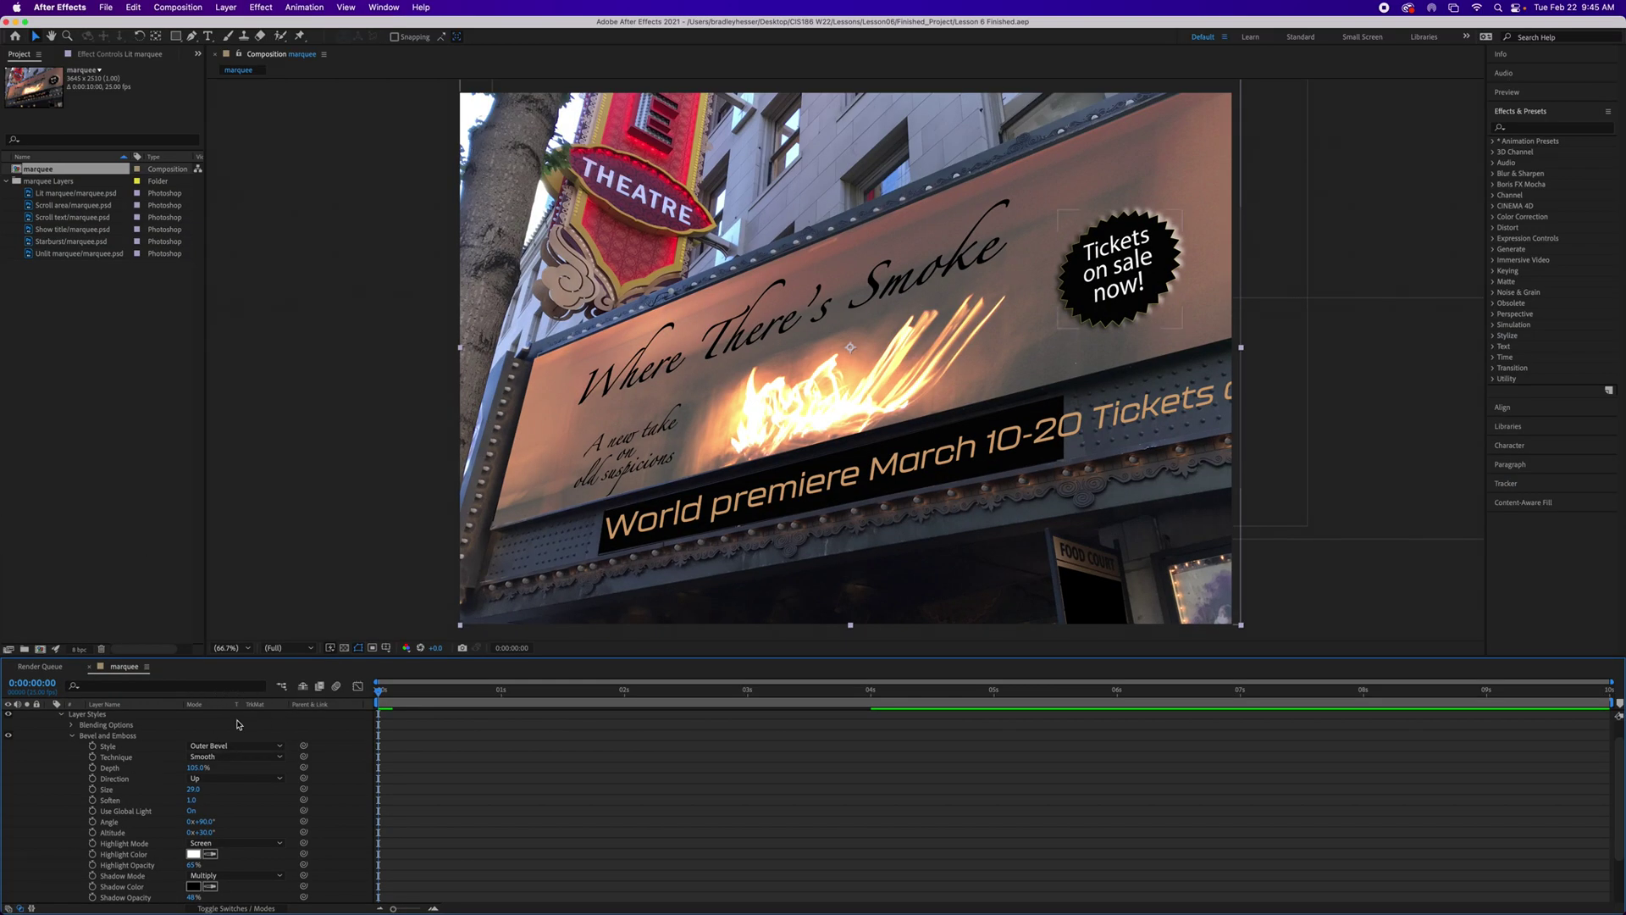
key(grave)
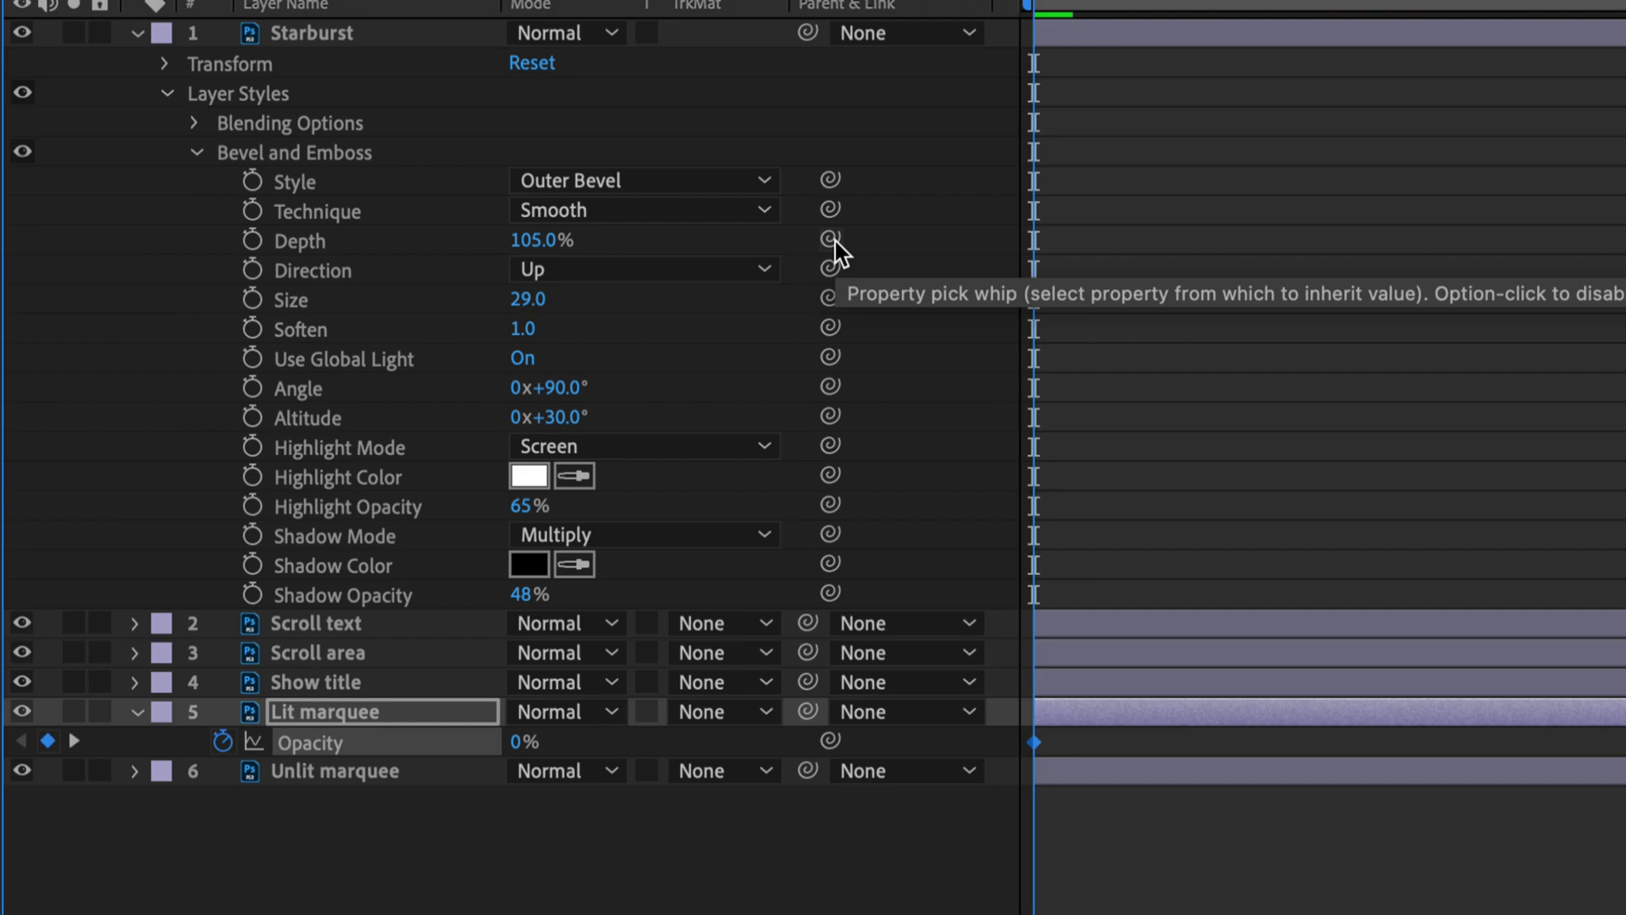
drag(831, 240, 312, 748)
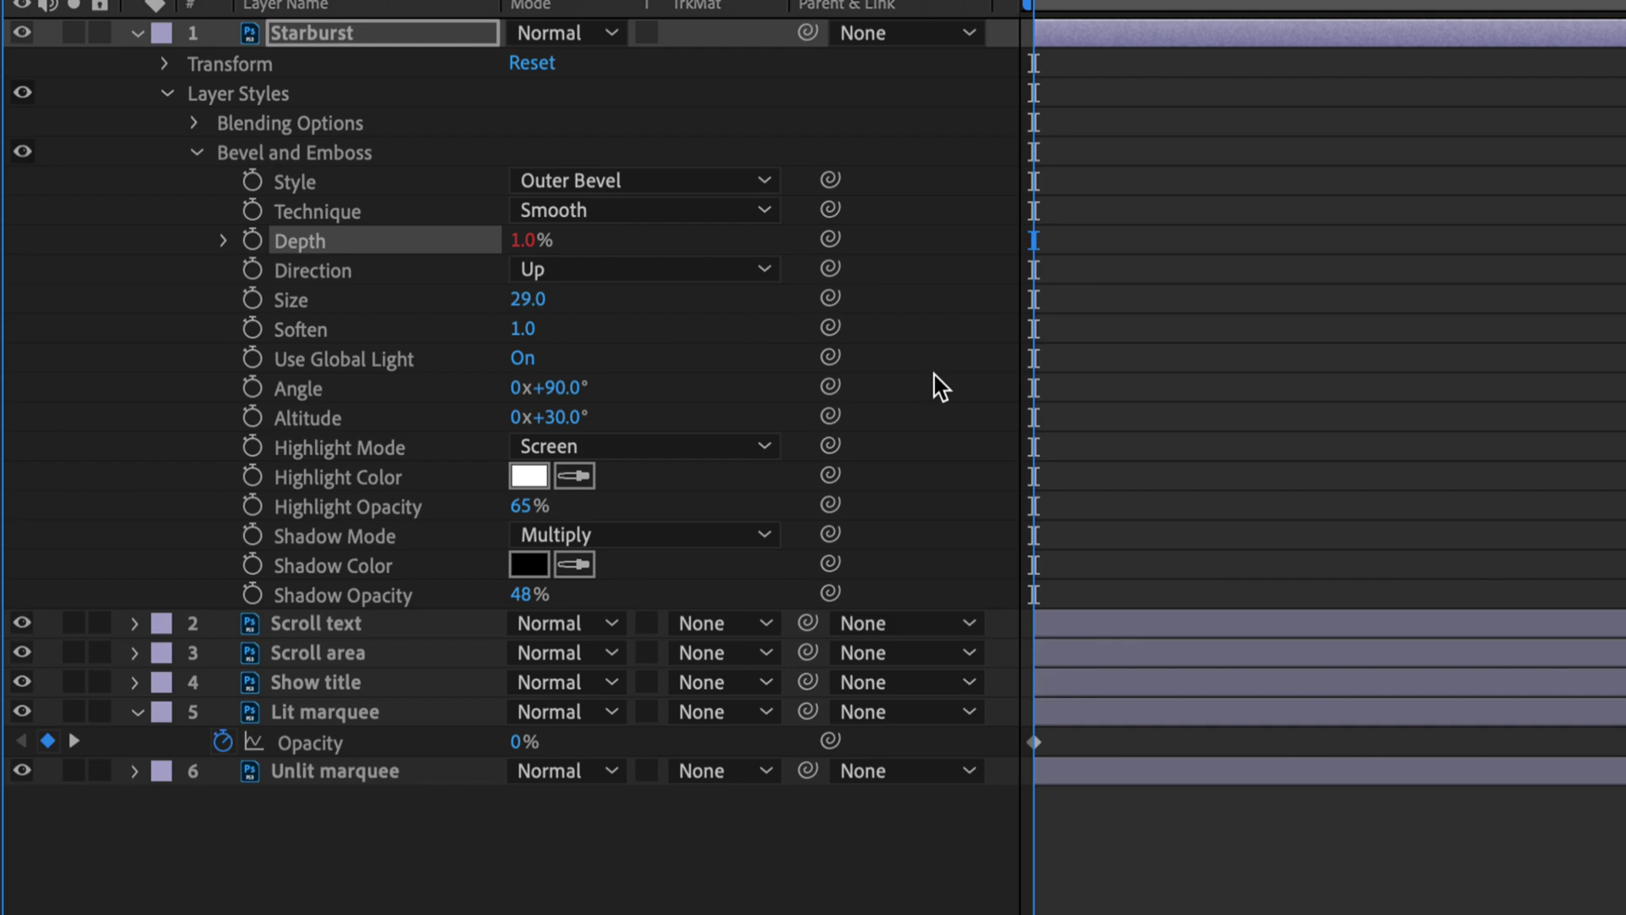
Step: Examine the expression on the Starburst layer's Bevel and Emboss Depth without changing it, and collapse it again
click(222, 241)
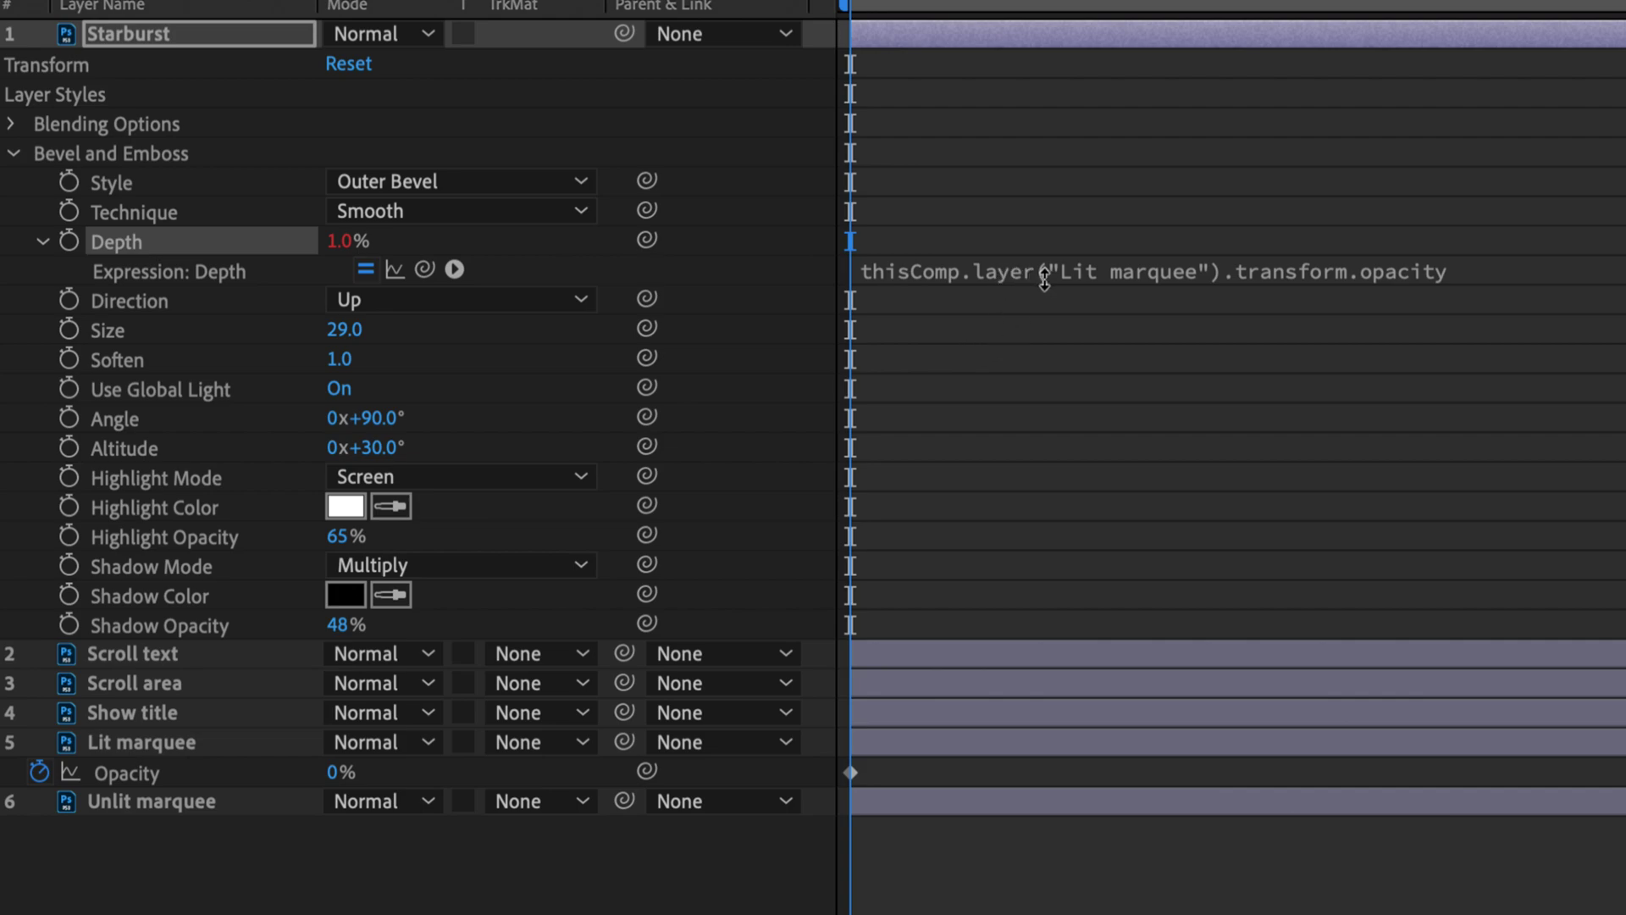
click(988, 272)
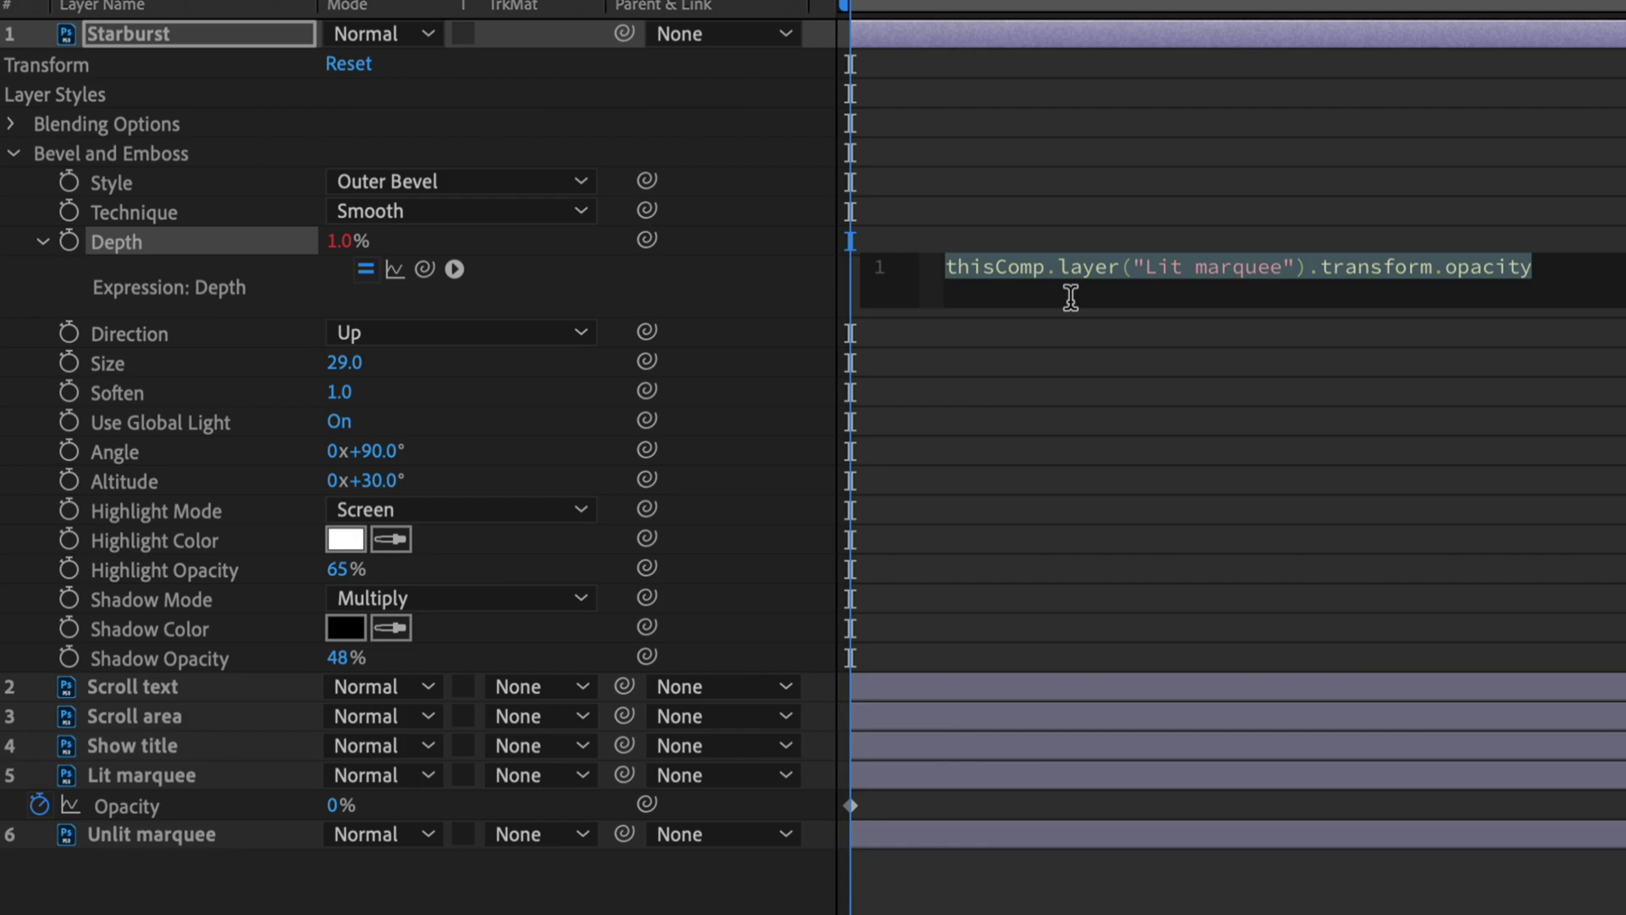
key(KP_Enter)
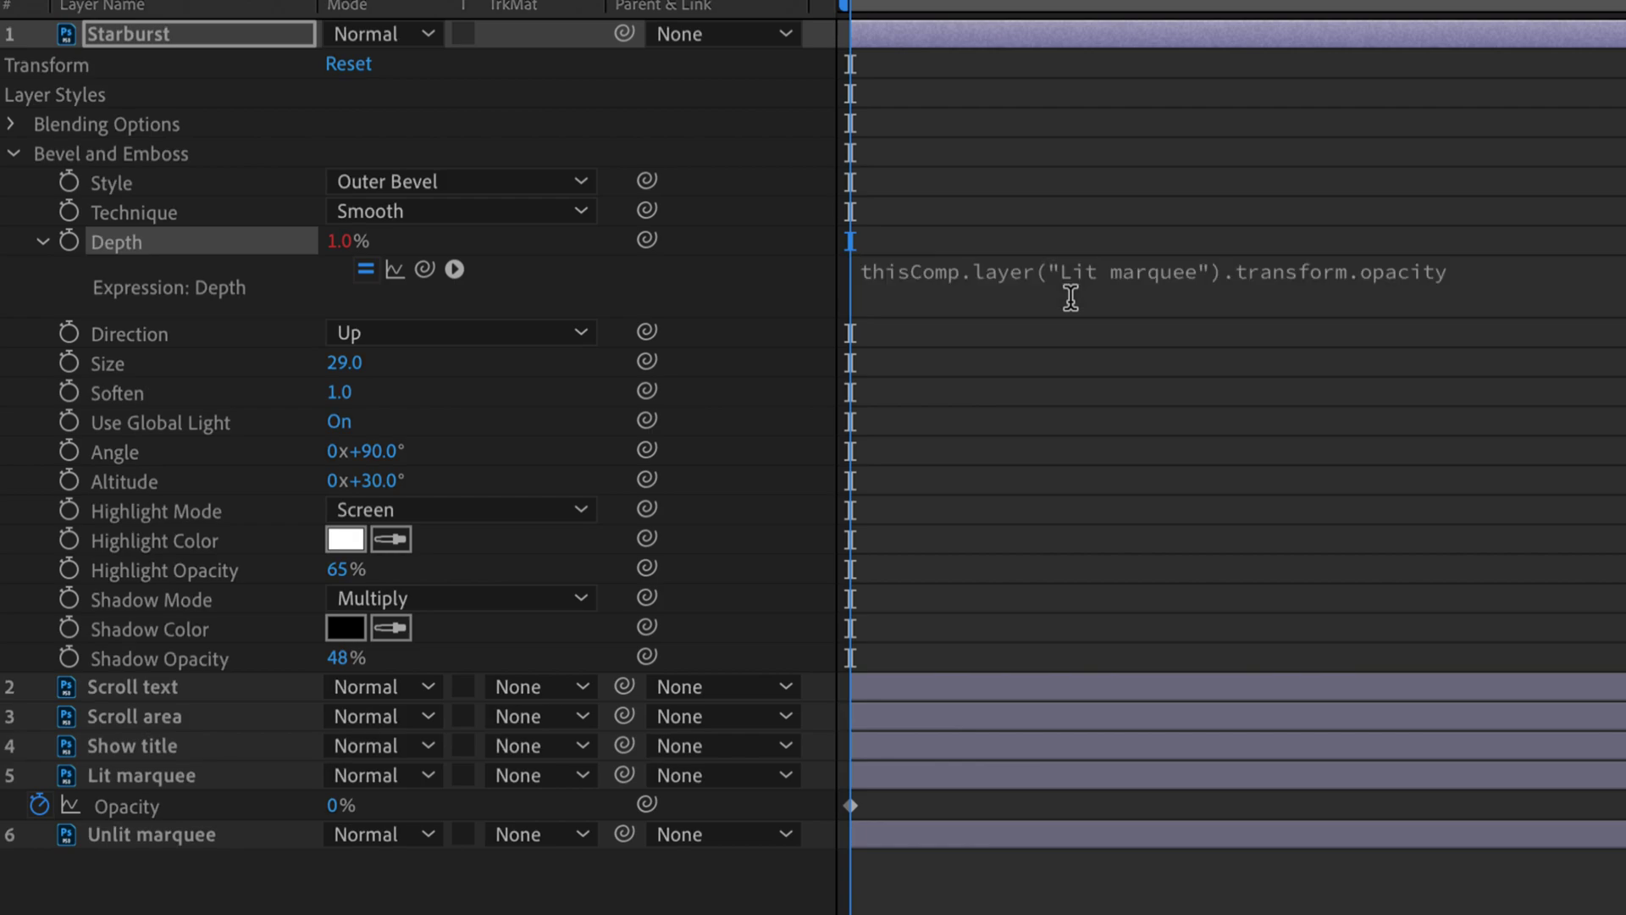
click(887, 292)
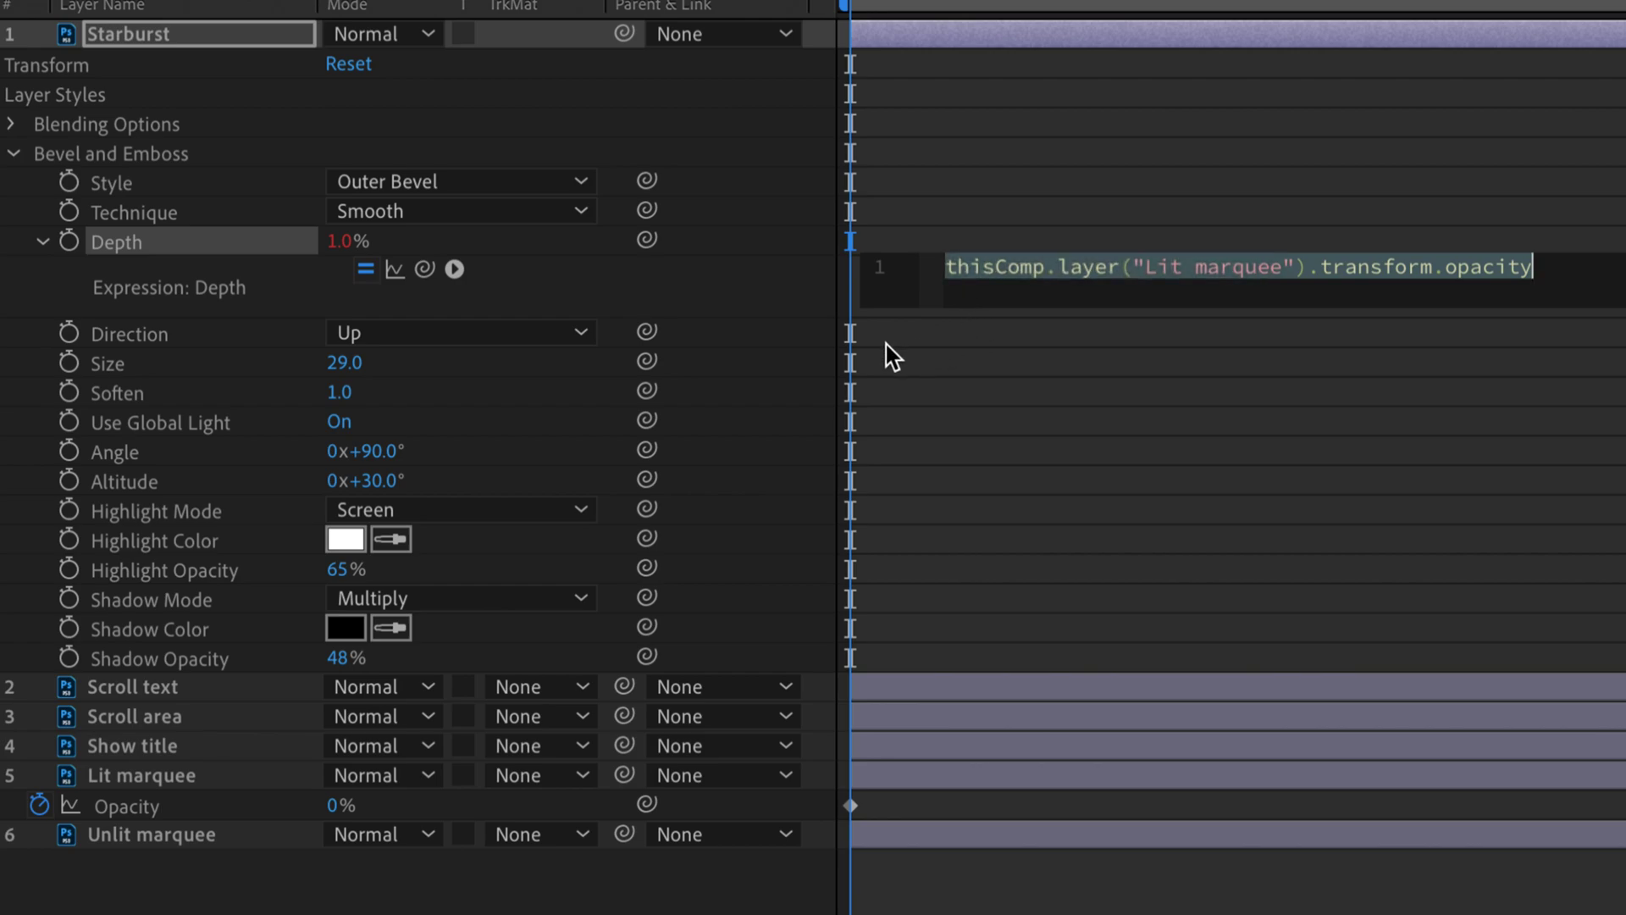
click(551, 318)
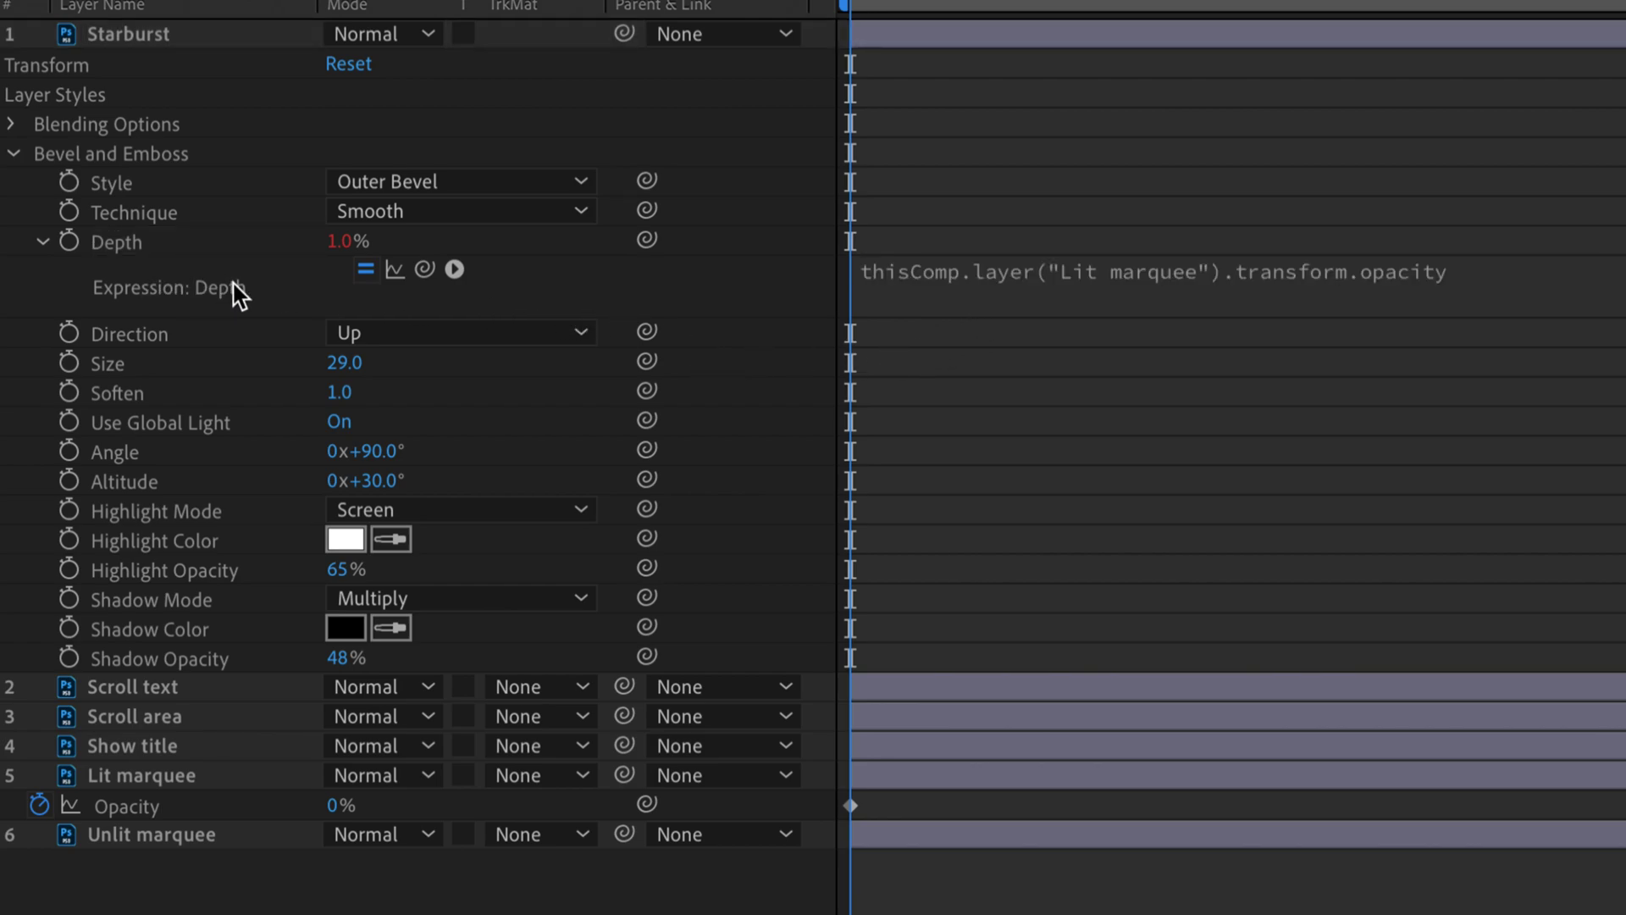
click(45, 246)
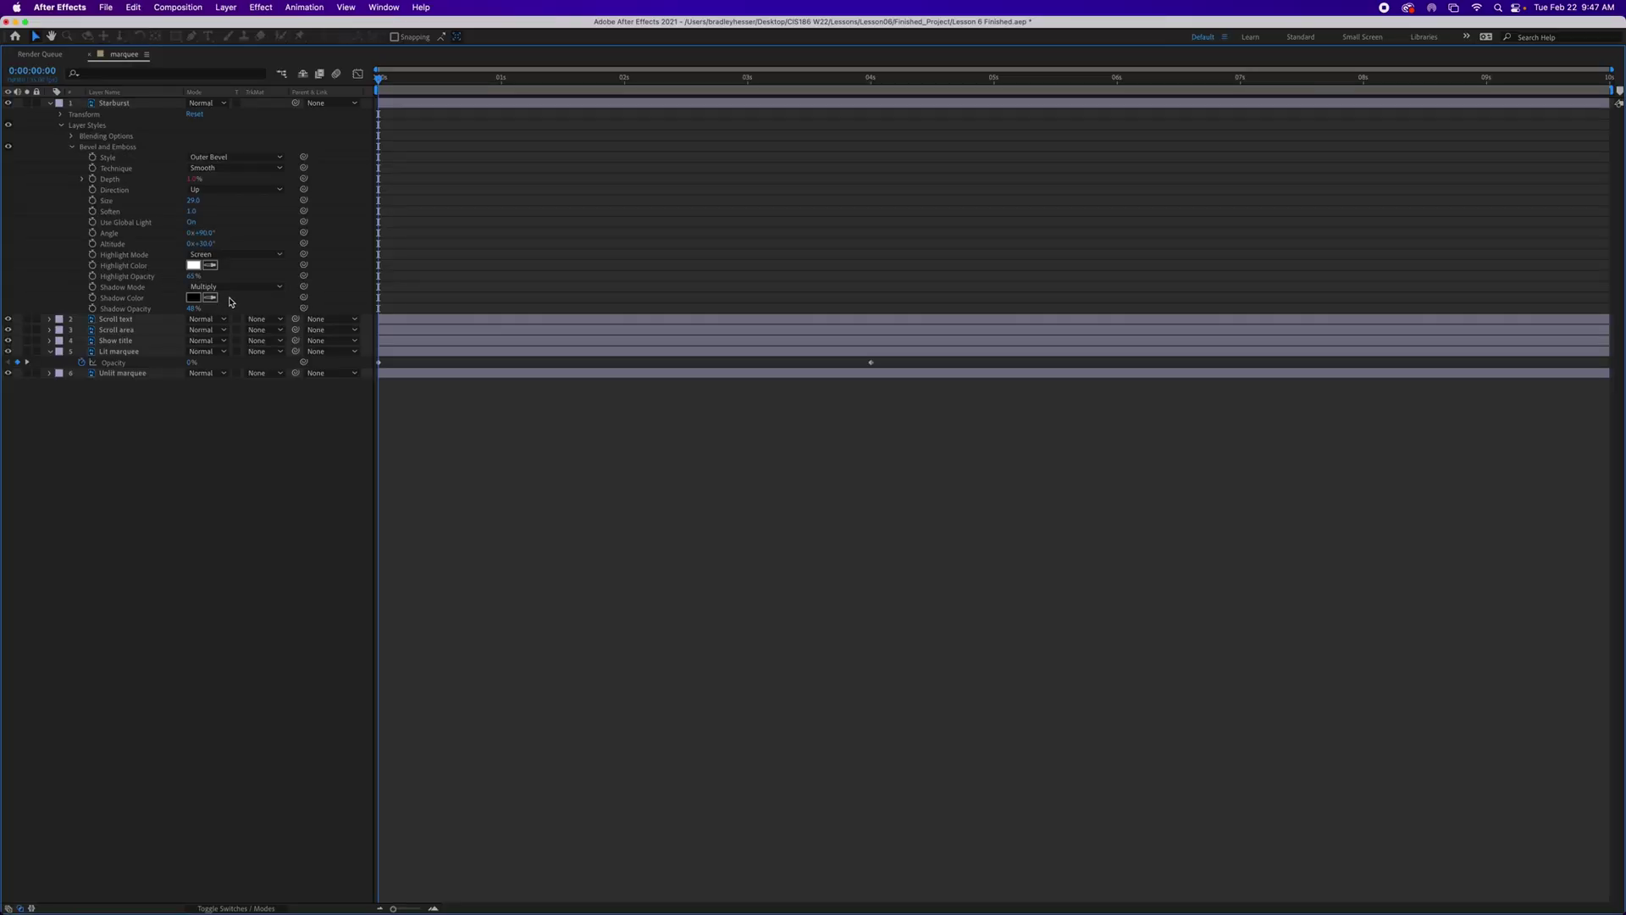
Step: Restore the full workspace and scrub through the opening seconds to check the Starburst bevel against the marquee lights
key(grave)
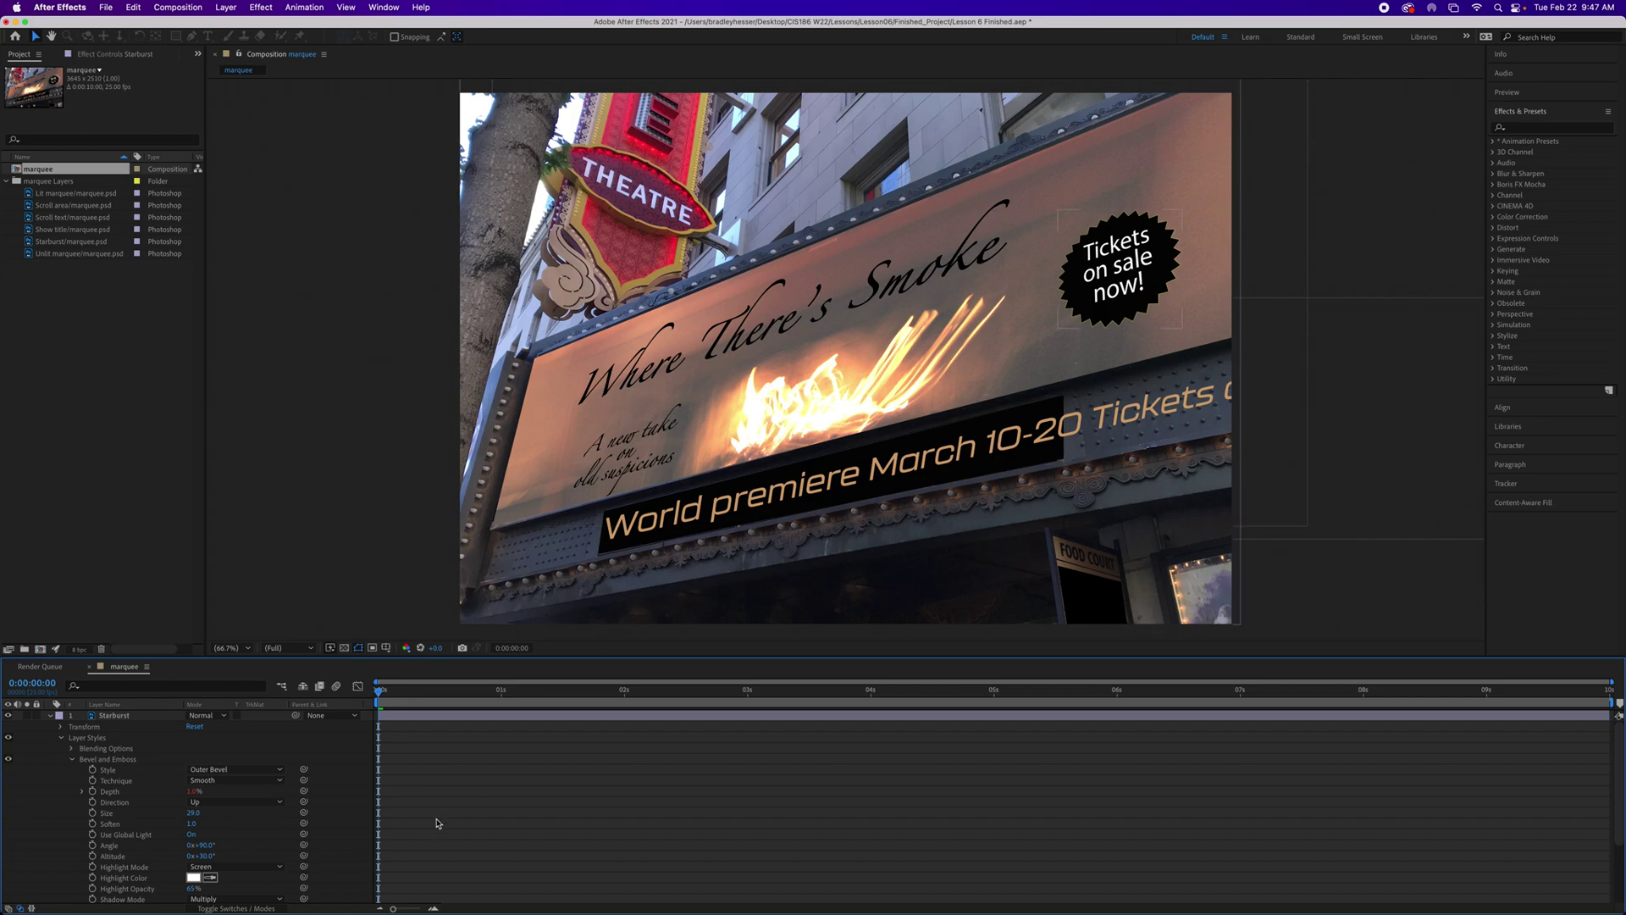
key(space)
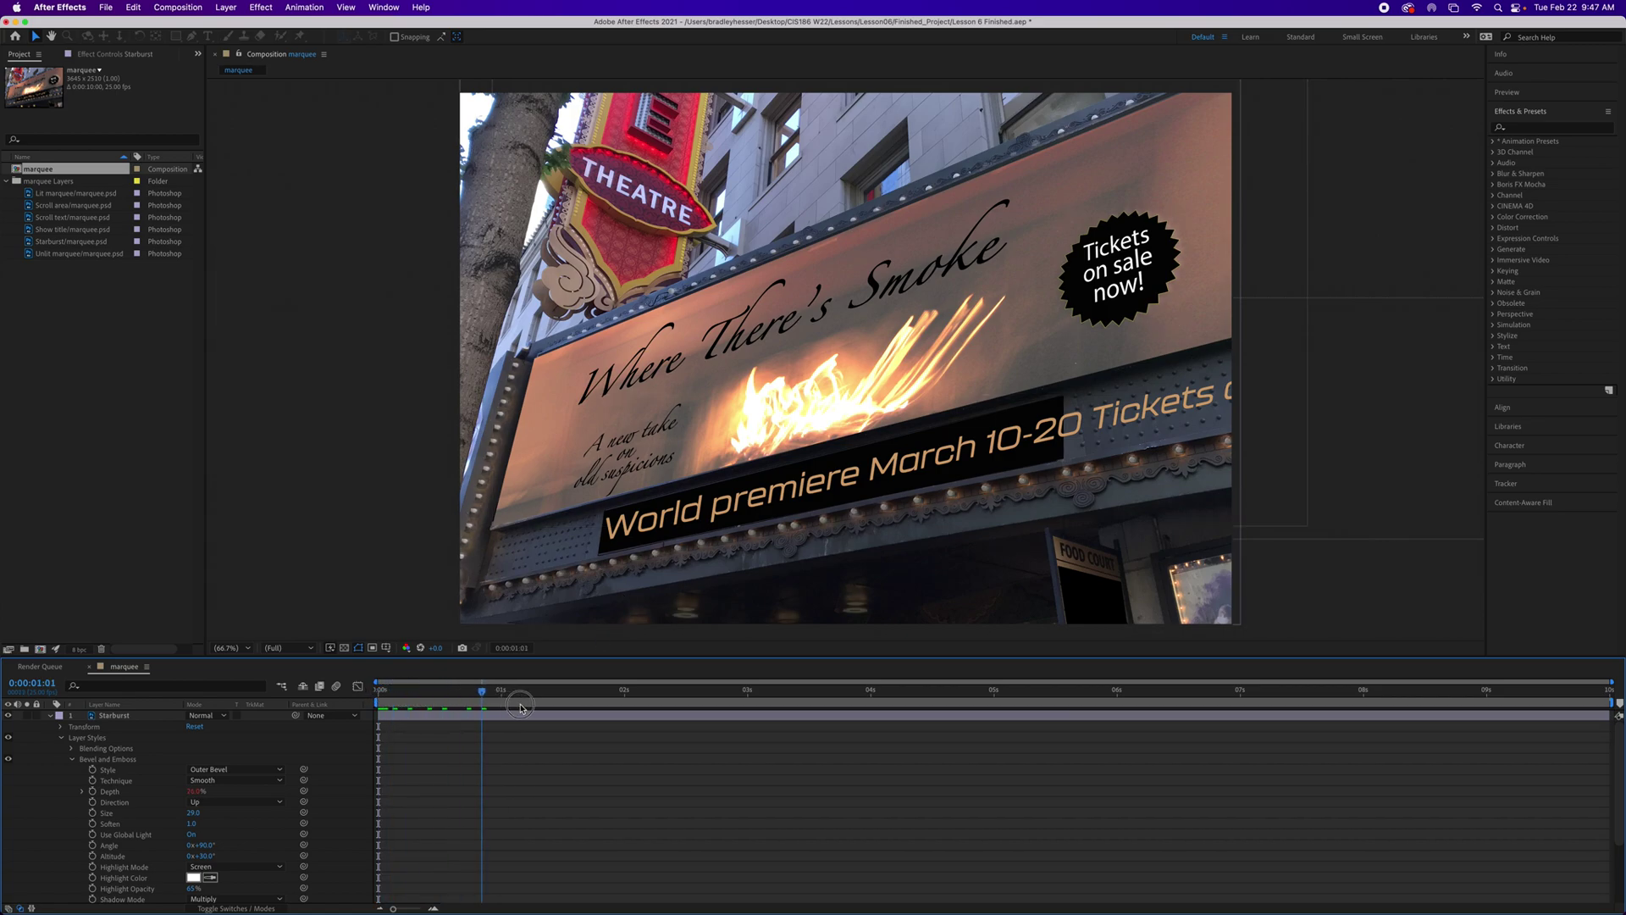
drag(630, 705, 723, 697)
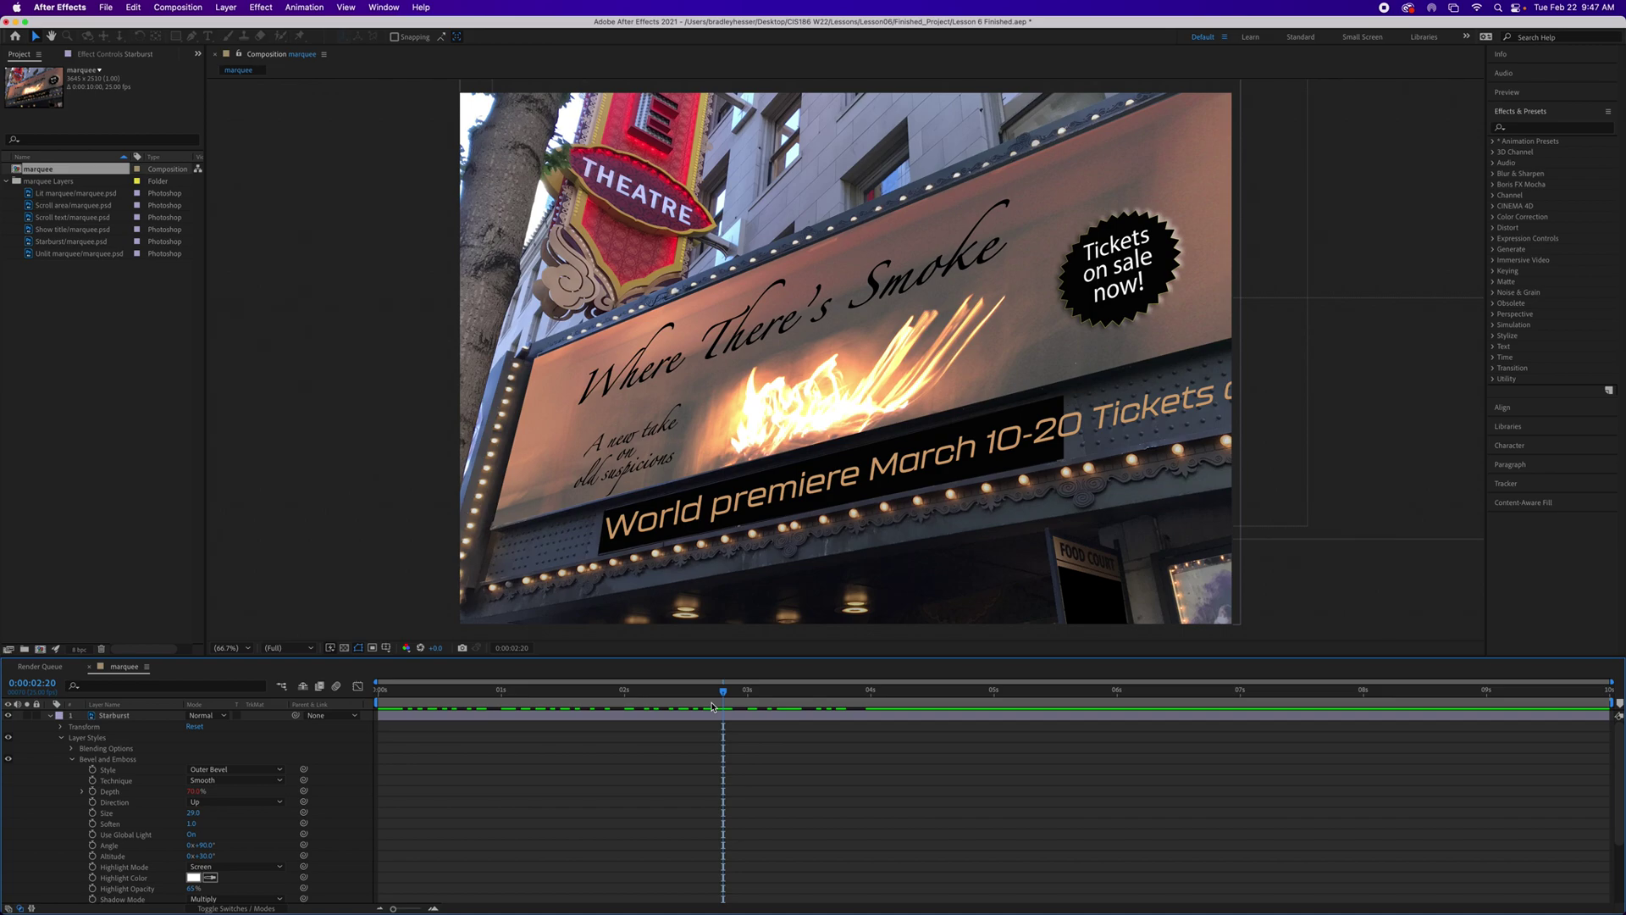
Step: Collapse the expanded layer properties in the marquee composition and save the project
click(50, 716)
key(u)
key(super+s)
Step: Preview the composition from the beginning to check the lights and the Starburst bevel together
key(Home)
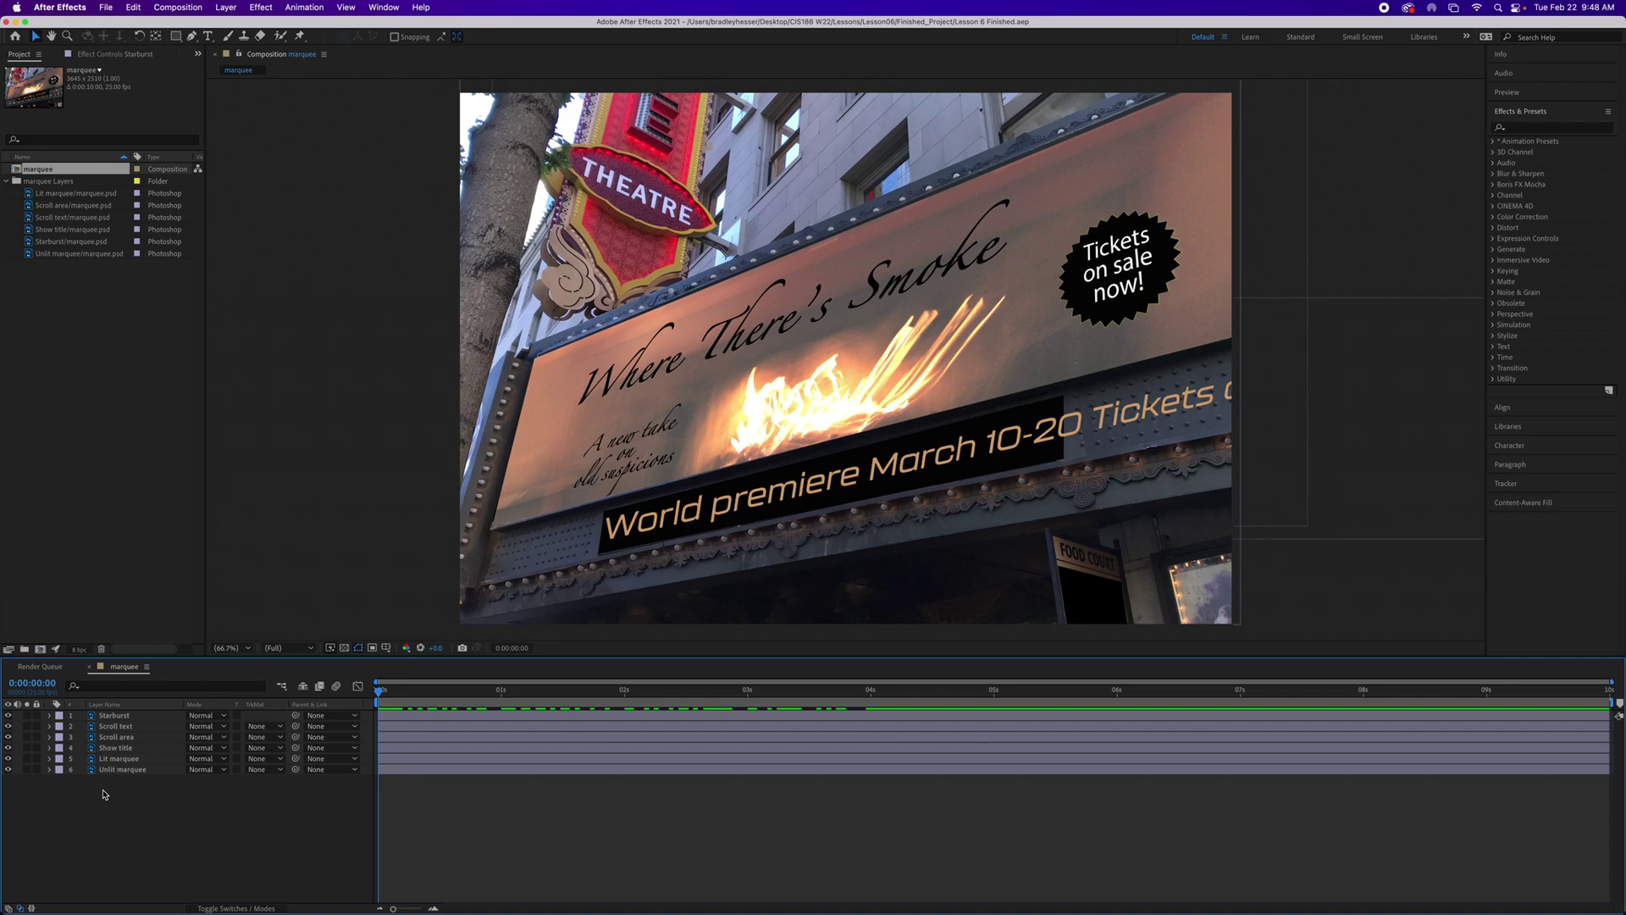
key(space)
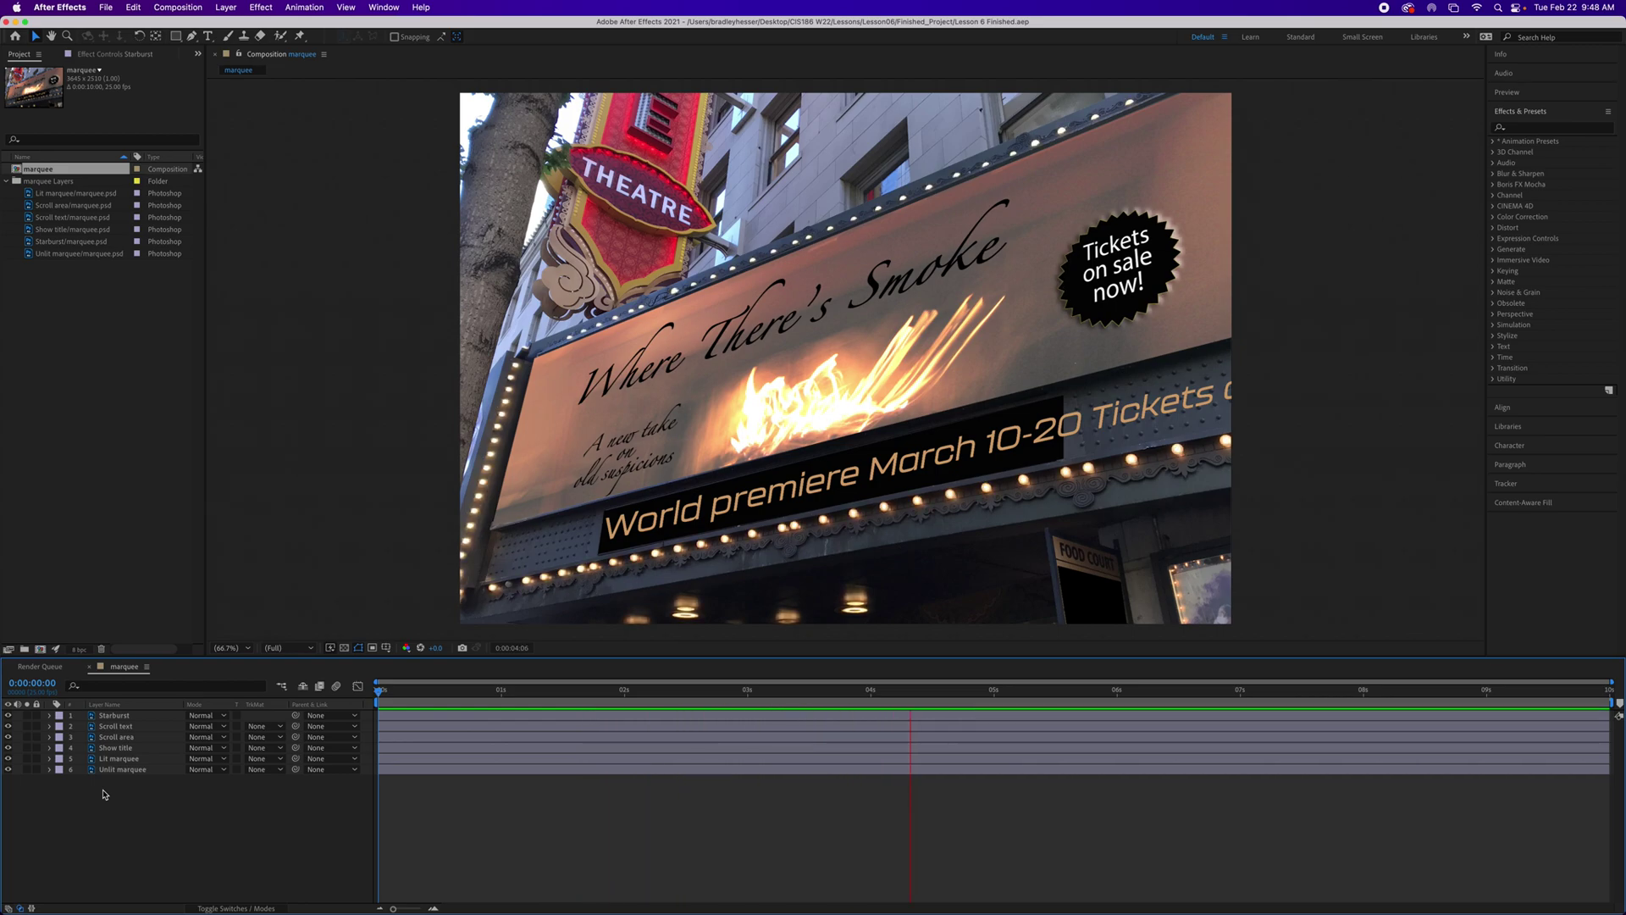
key(space)
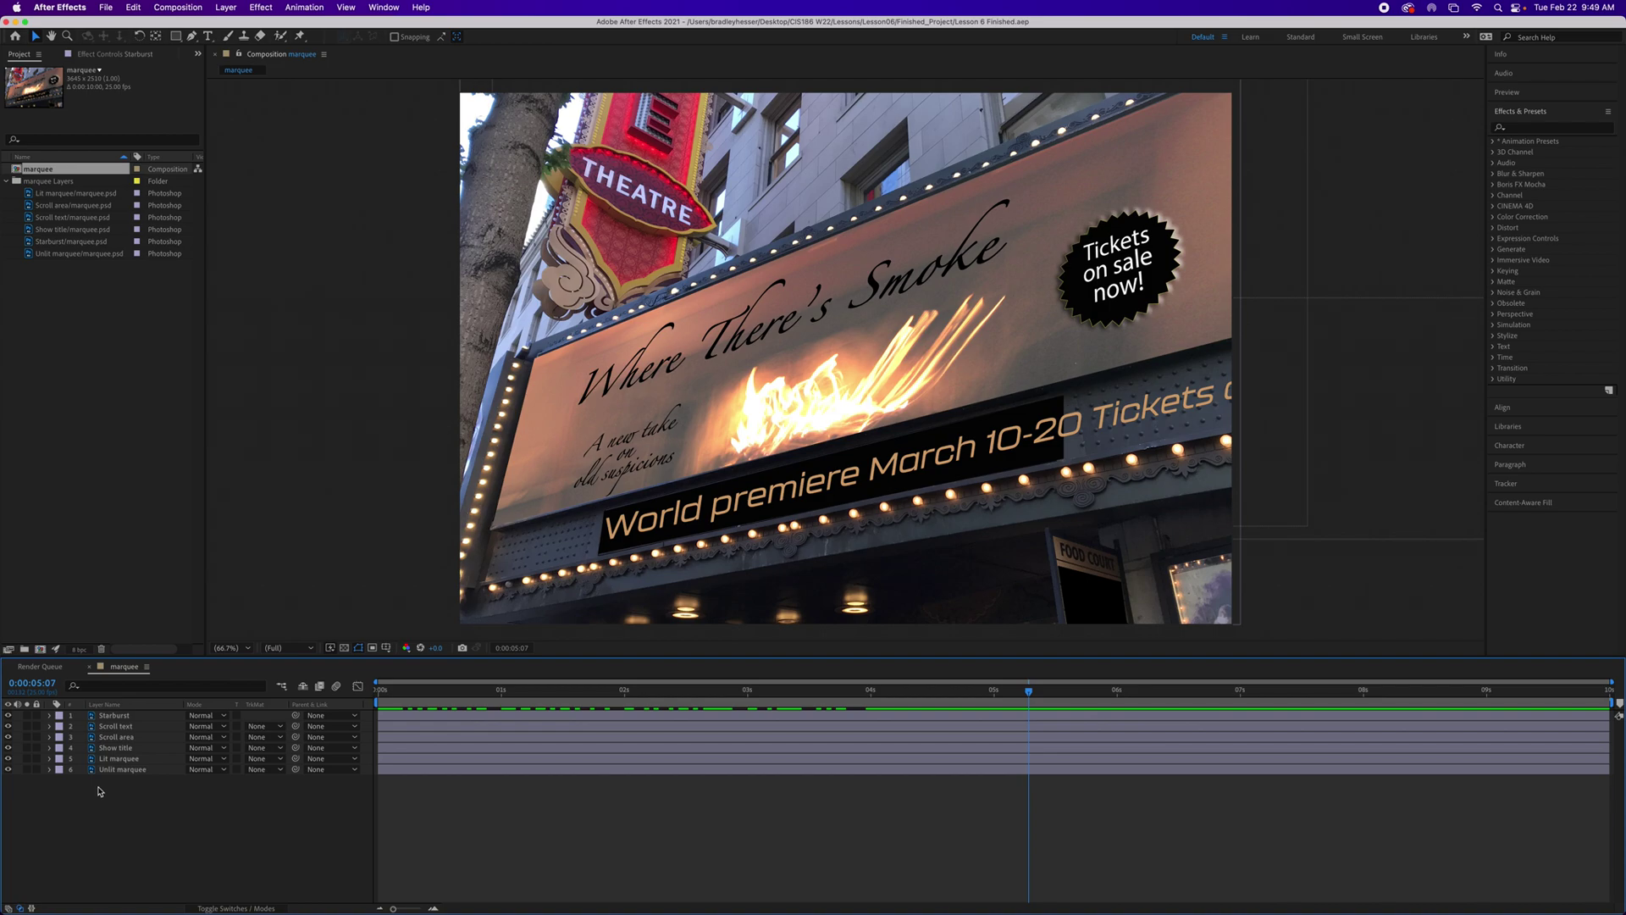
Step: Trim the start of the Scroll text layer to 0:00:04:10 and check the frames around the new In point
click(33, 682)
text(410)
key(Return)
click(119, 727)
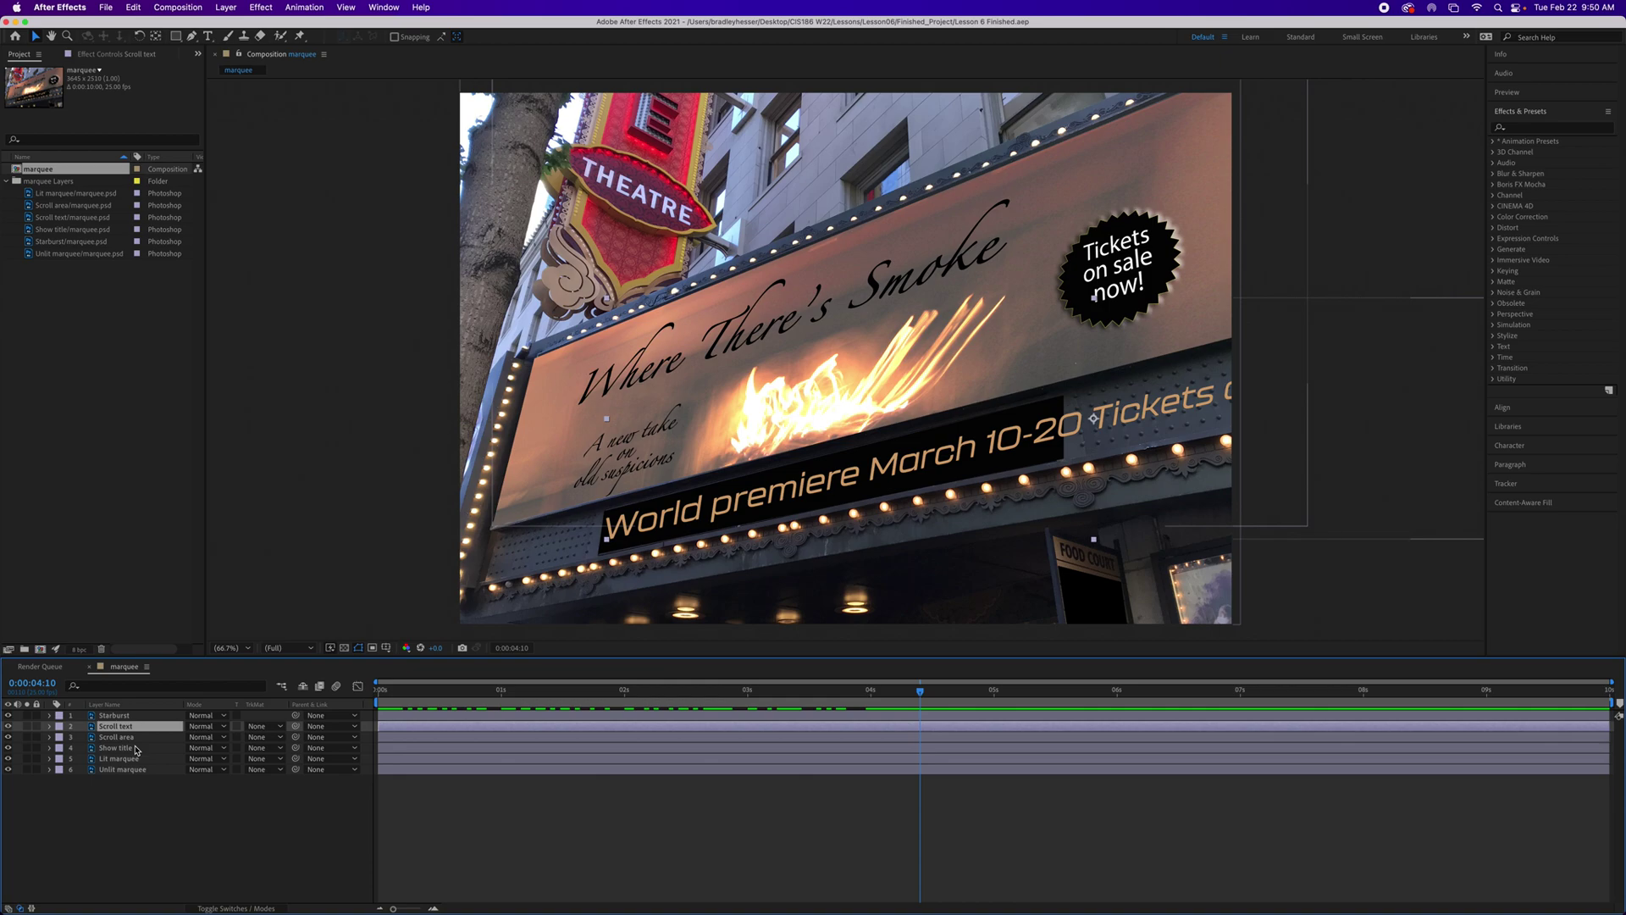
key(alt+bracketleft)
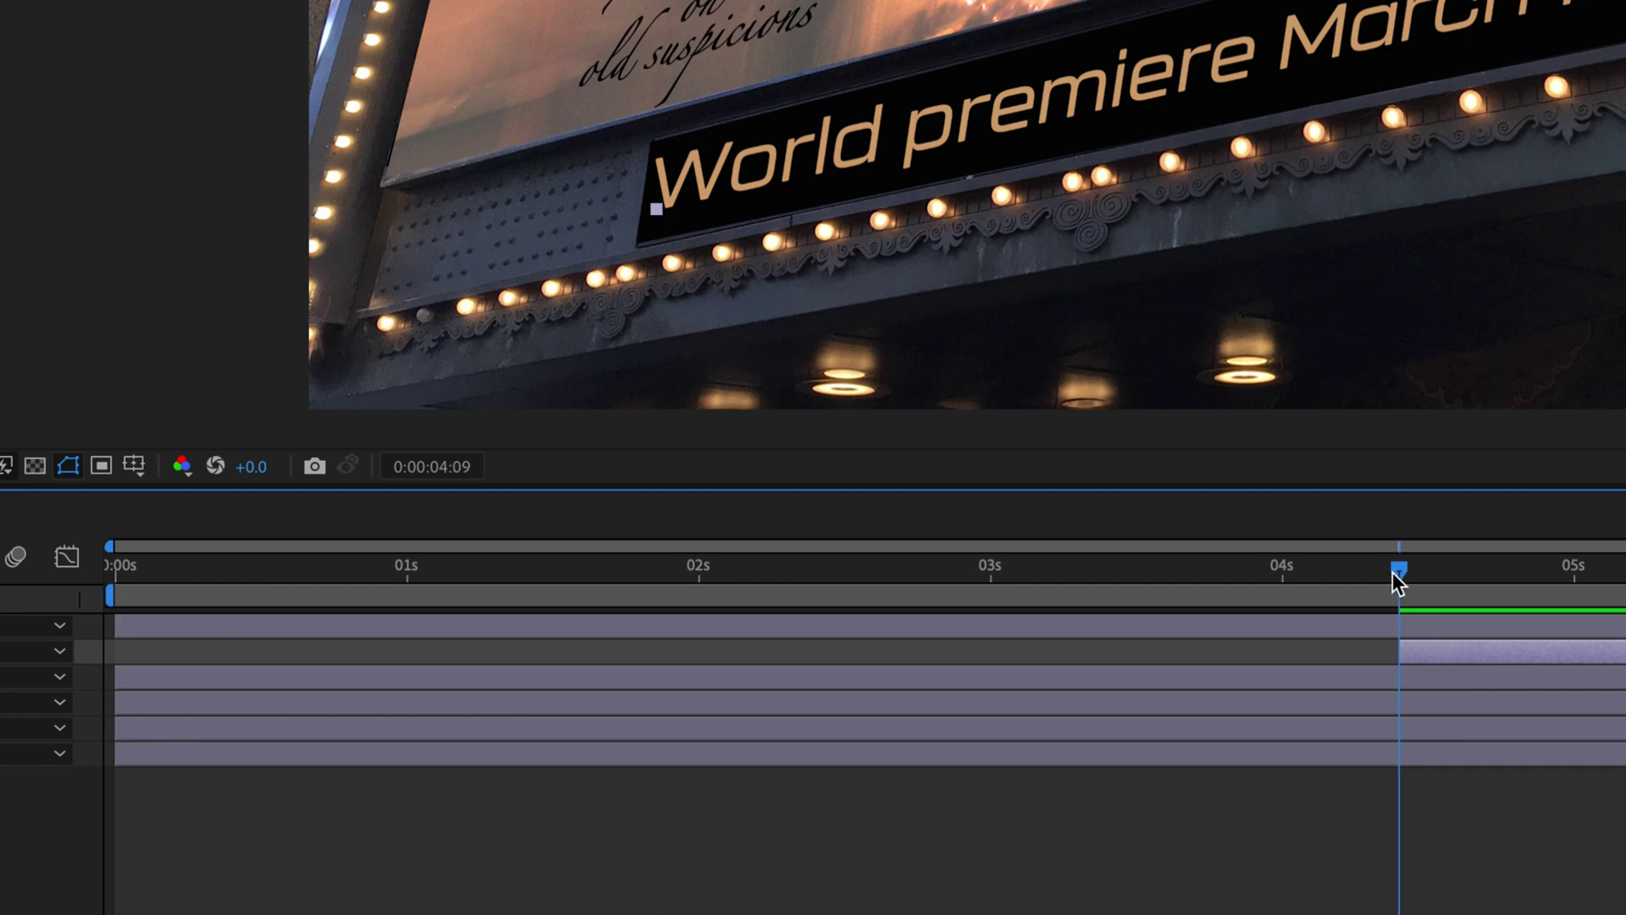
drag(1393, 572, 1390, 572)
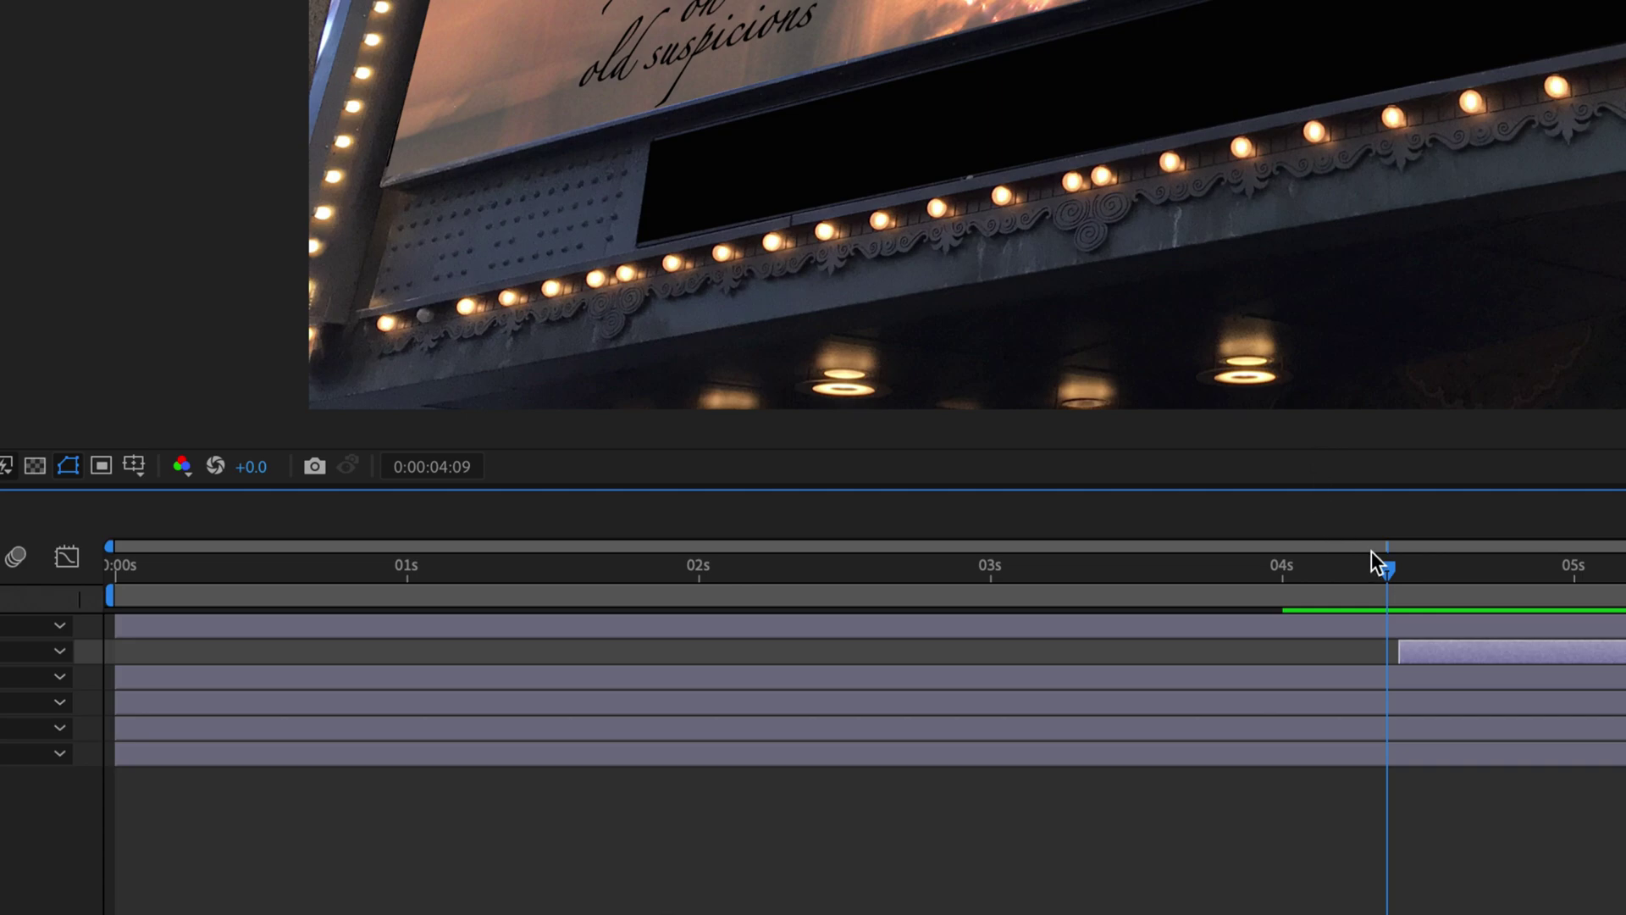
drag(1385, 569, 1396, 571)
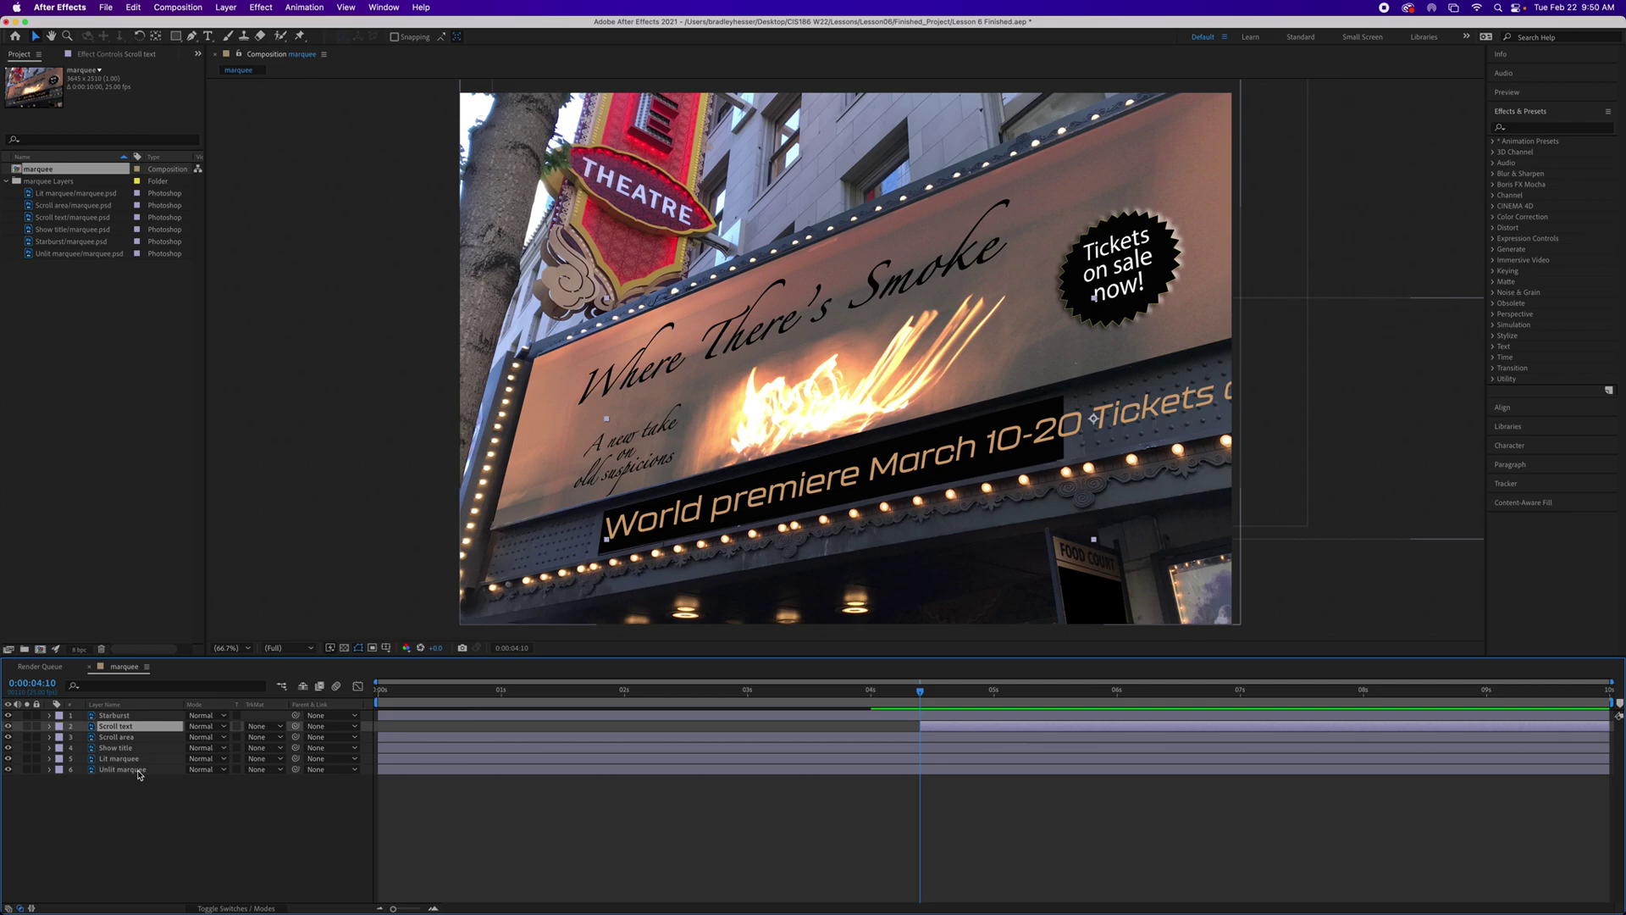
Step: Set the Scroll text layer's Position to 4994, 1106 and create a Position keyframe for it at 0:00:04:10
key(p)
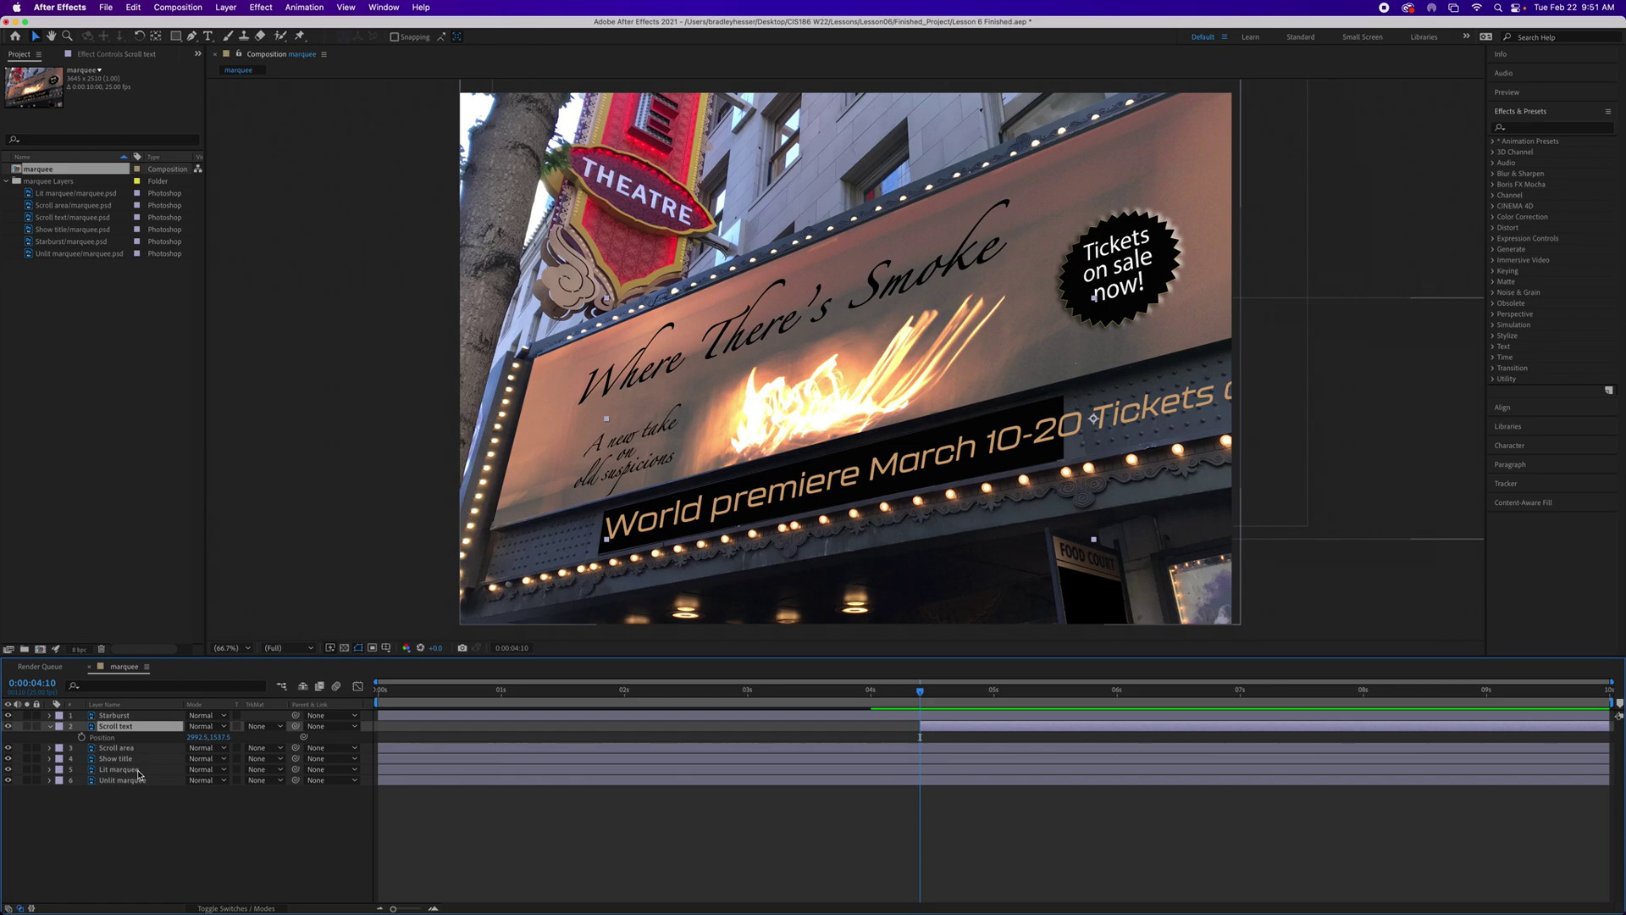
drag(792, 506, 1224, 406)
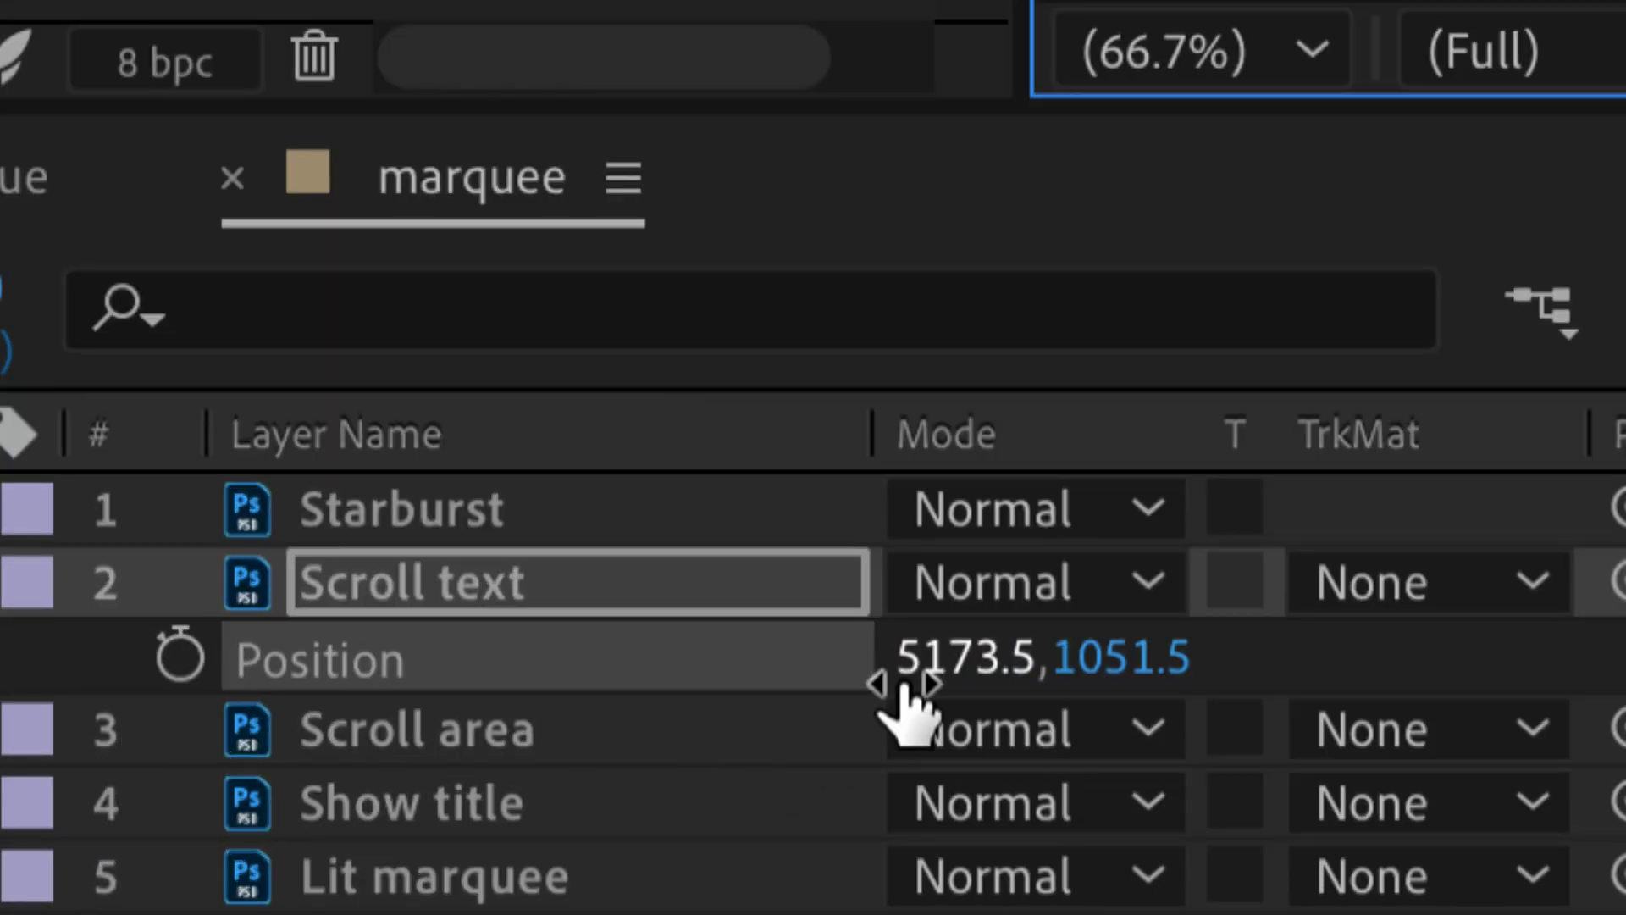
click(192, 737)
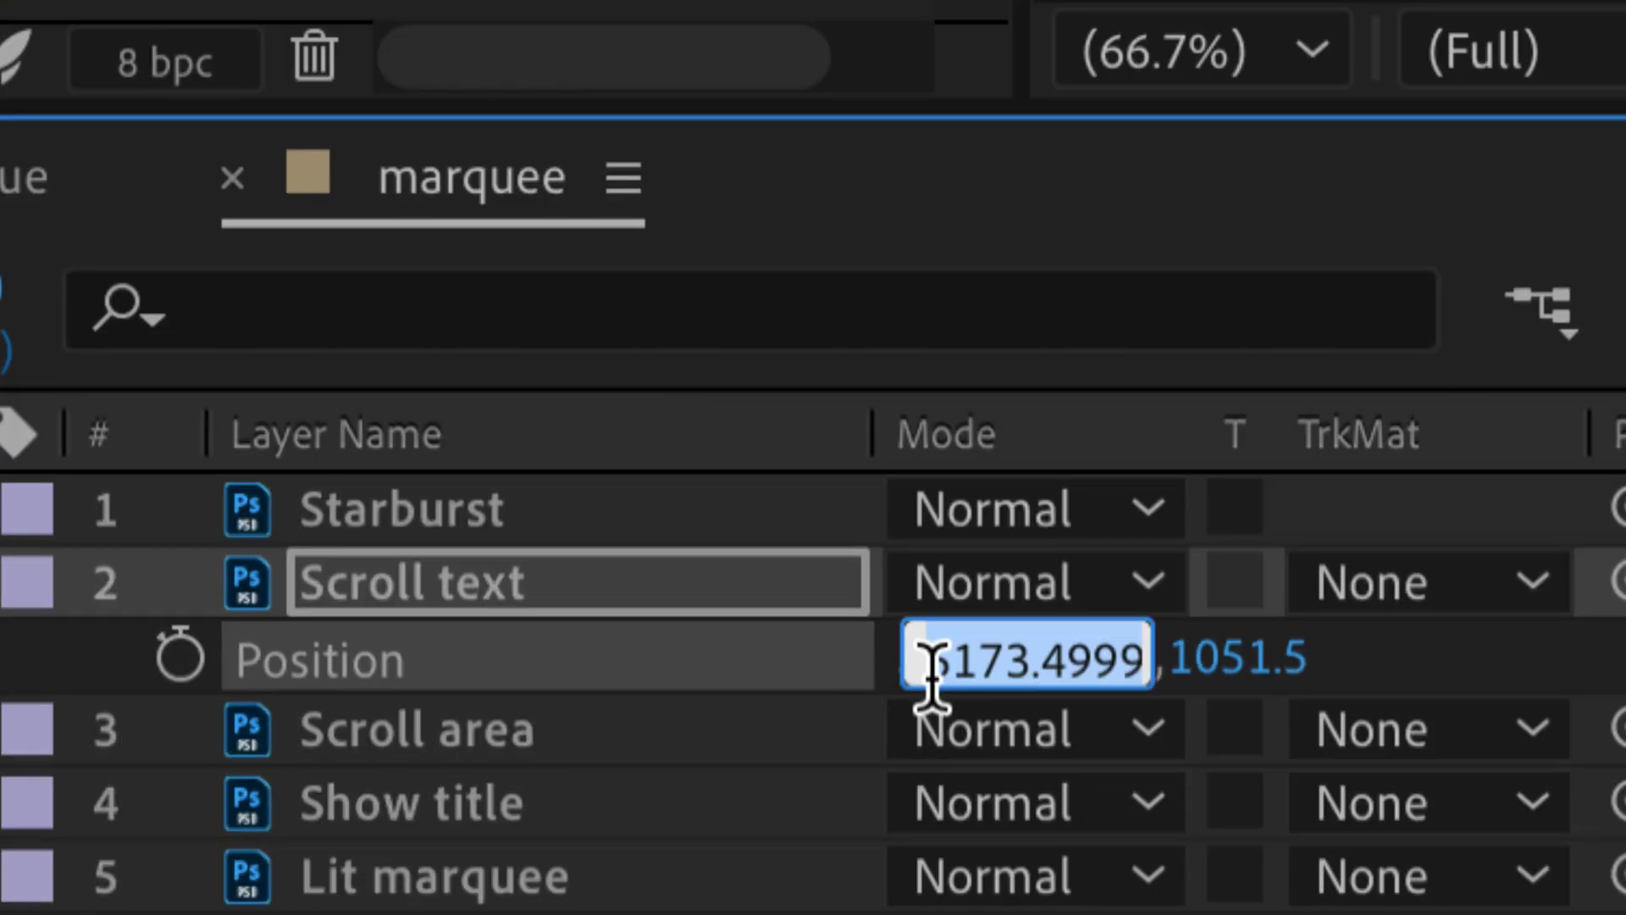
text(4994)
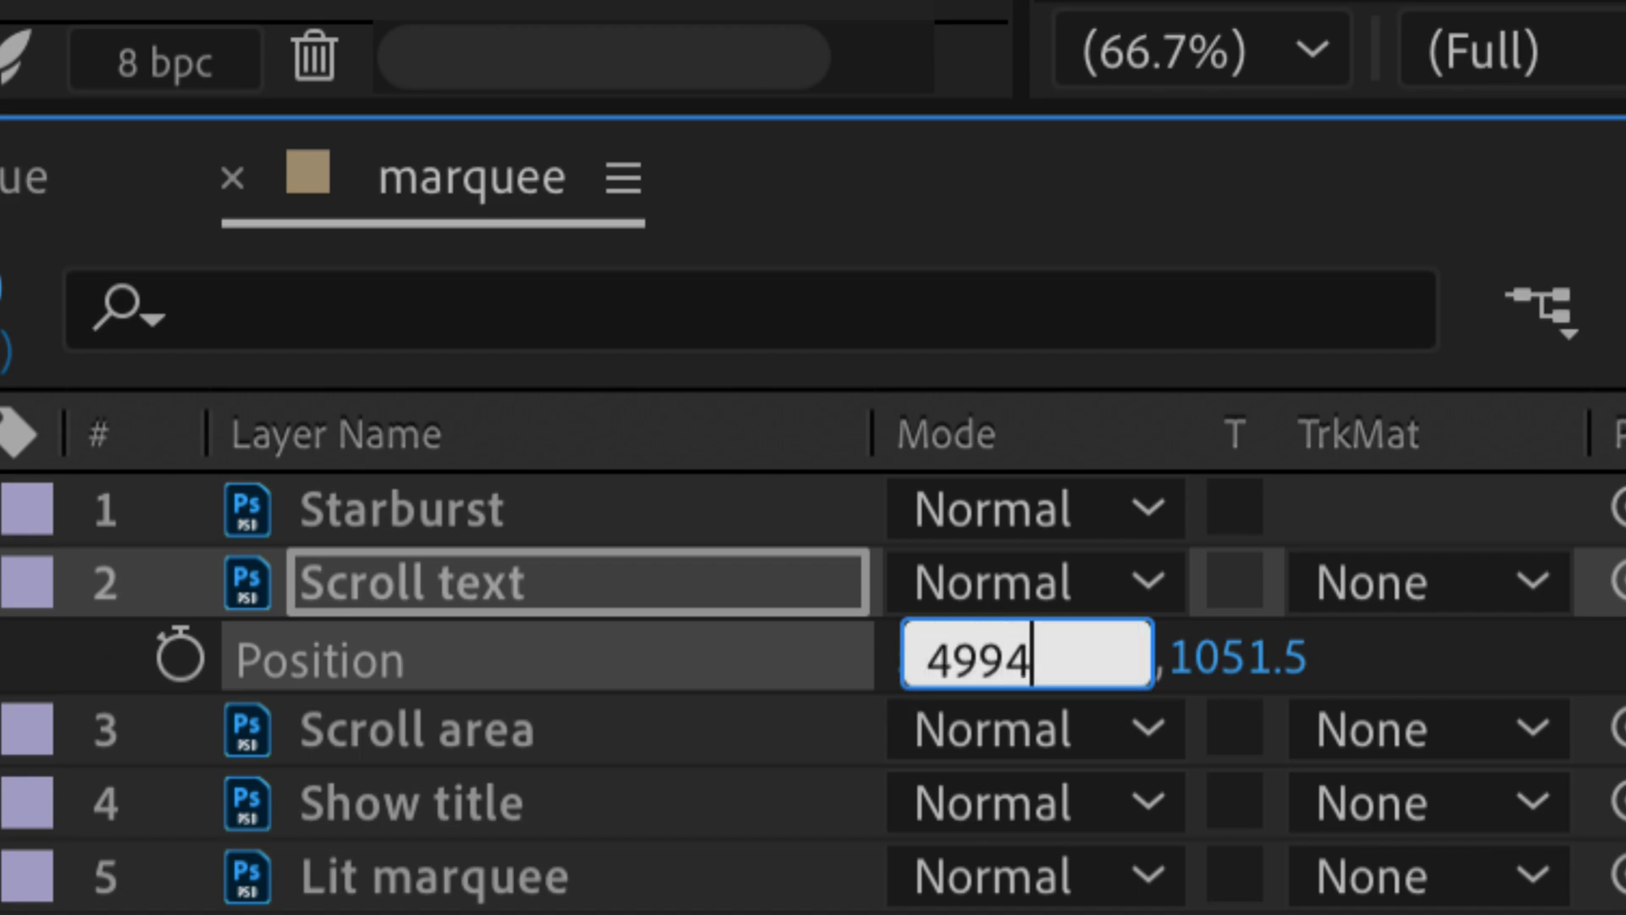
key(Tab)
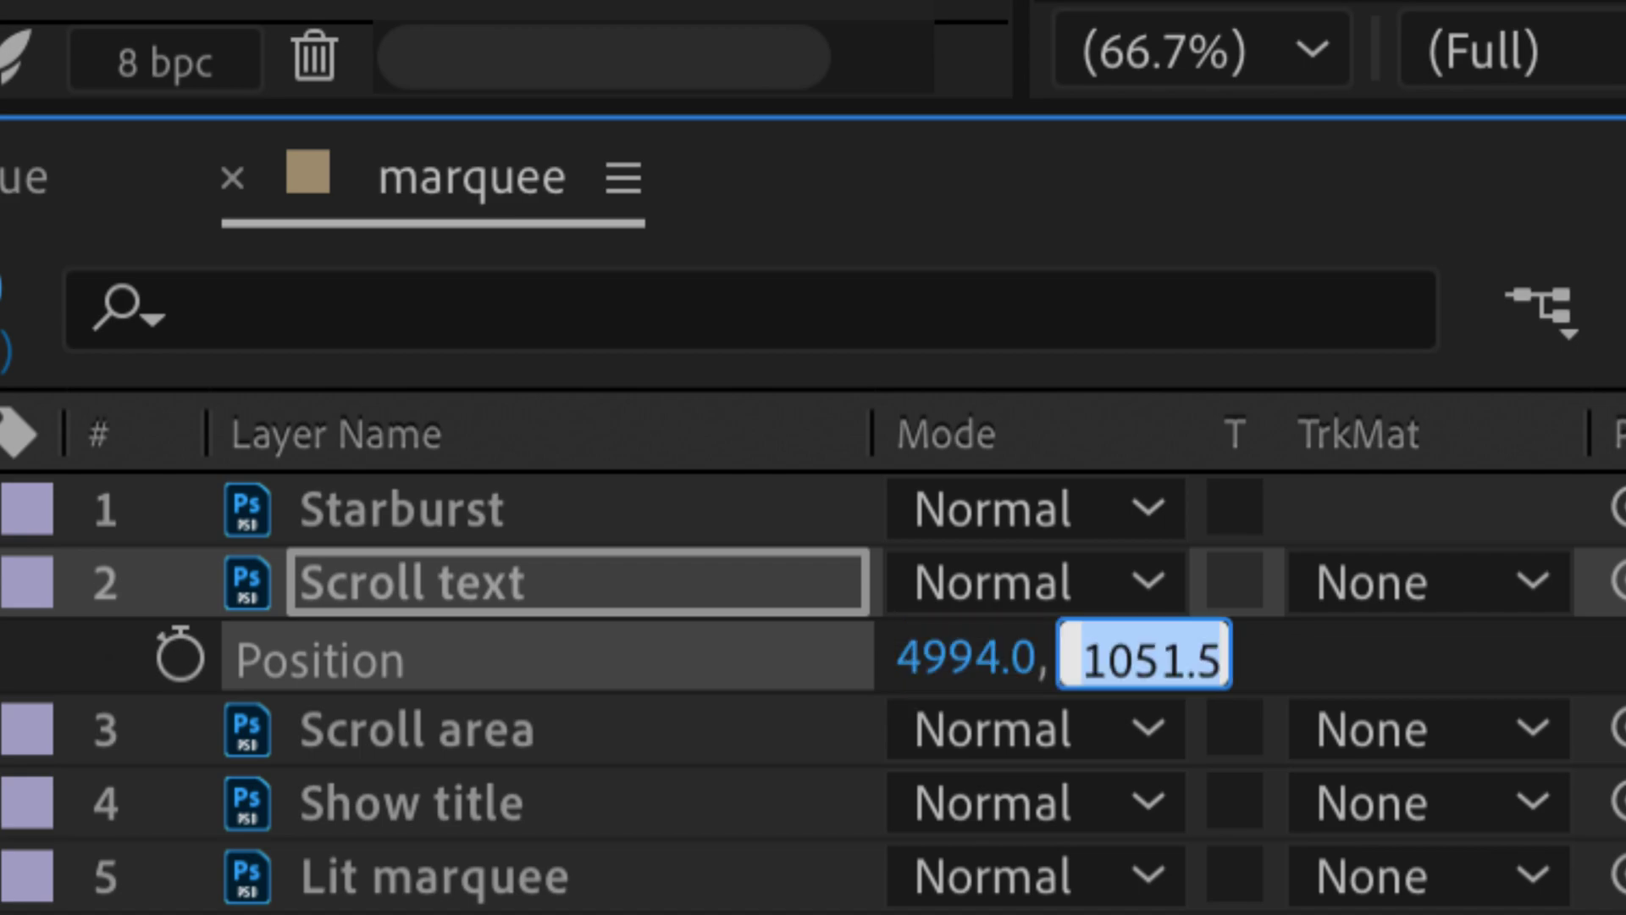
text(1106)
key(Return)
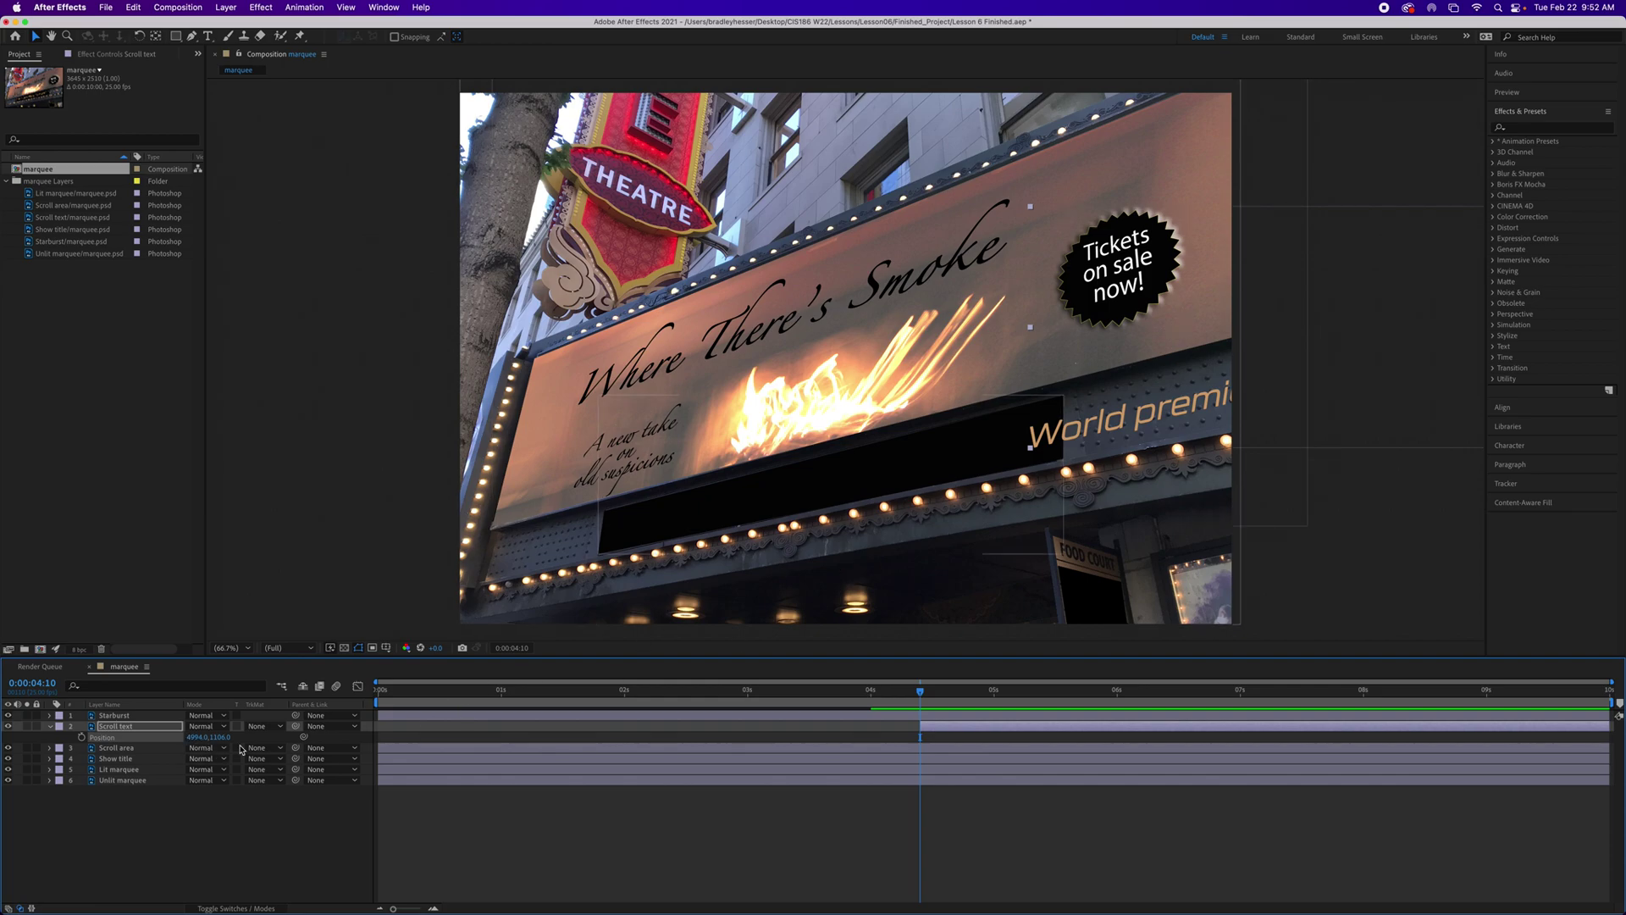
click(83, 737)
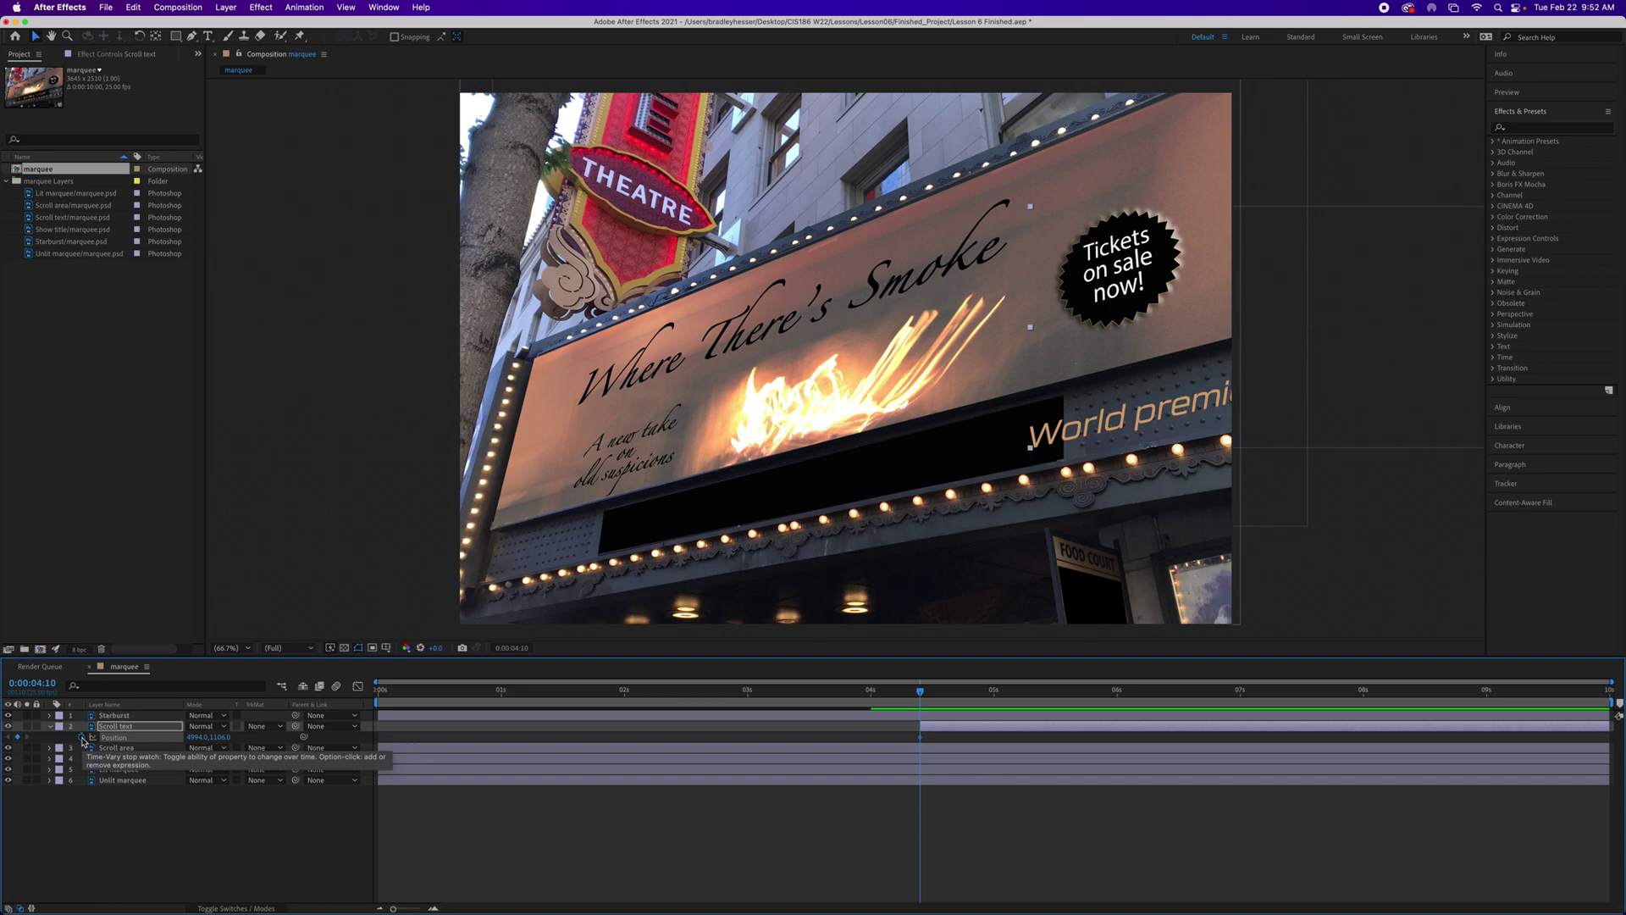
Step: At the composition's last frame, 0:00:09:24, move the Scroll text down the sign's slope until its end clears the black scroll area
key(End)
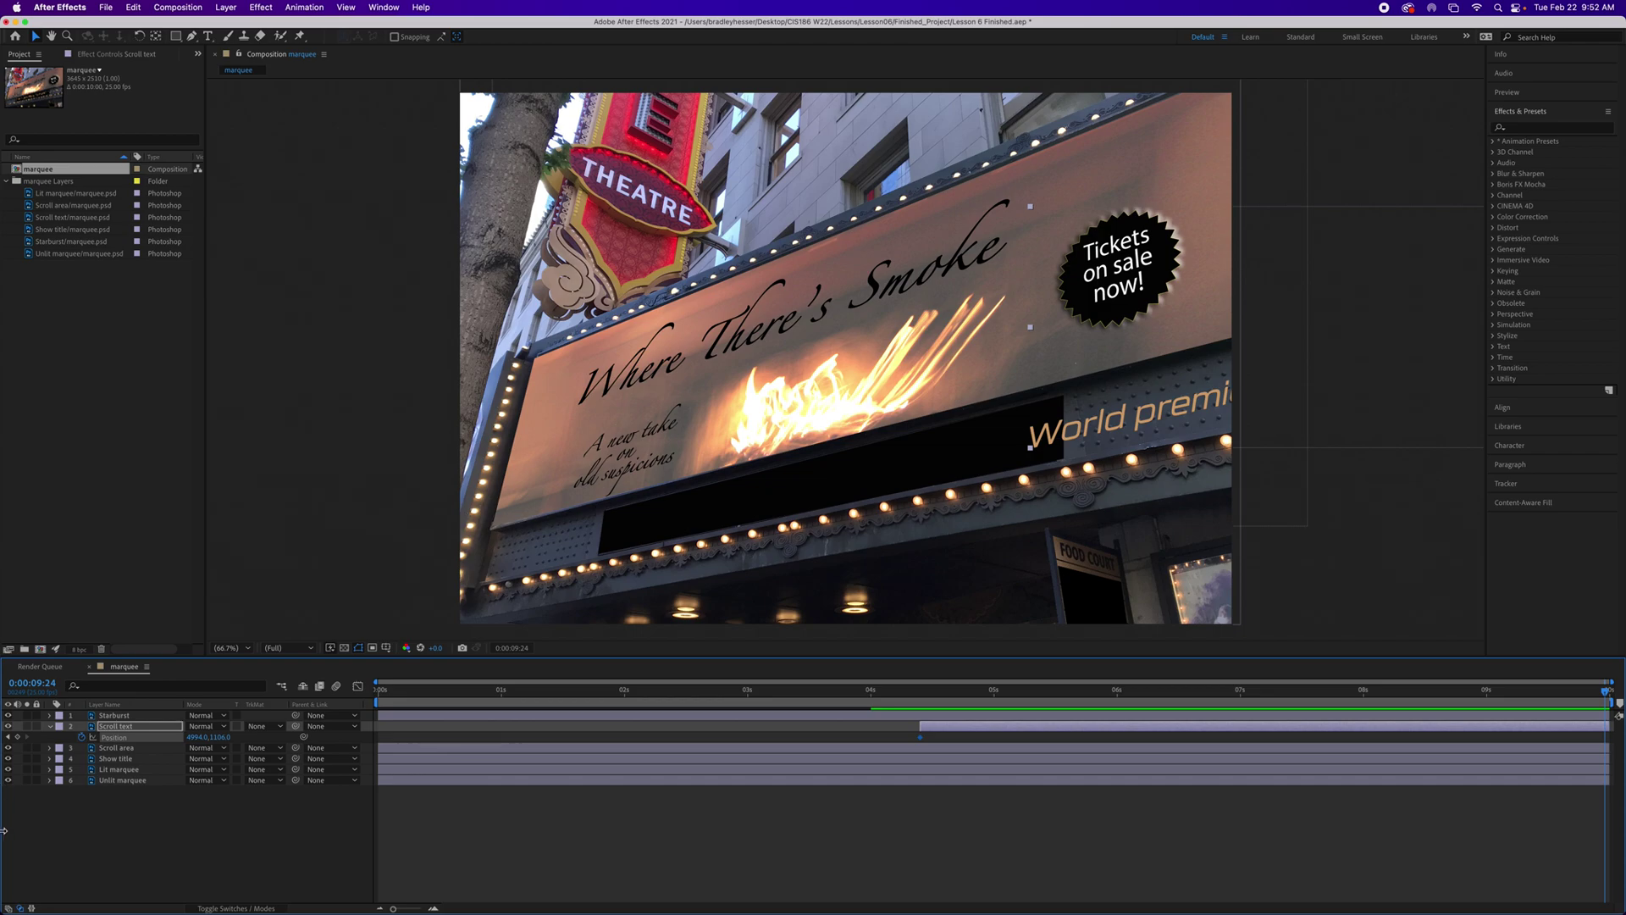
drag(983, 446, 738, 505)
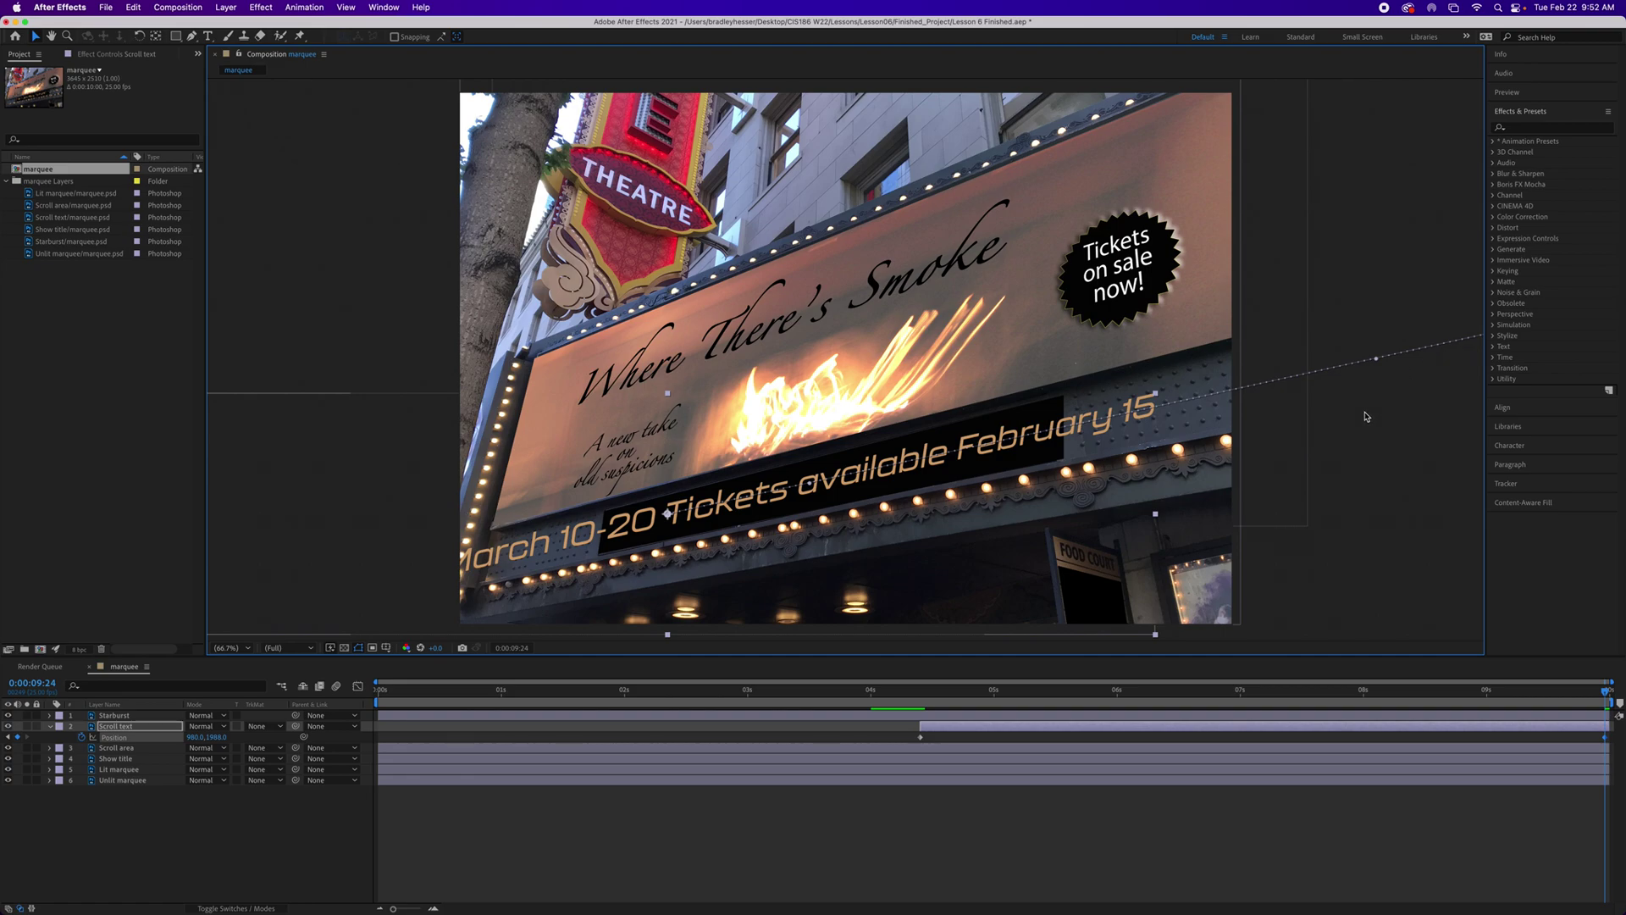
drag(1029, 440, 465, 568)
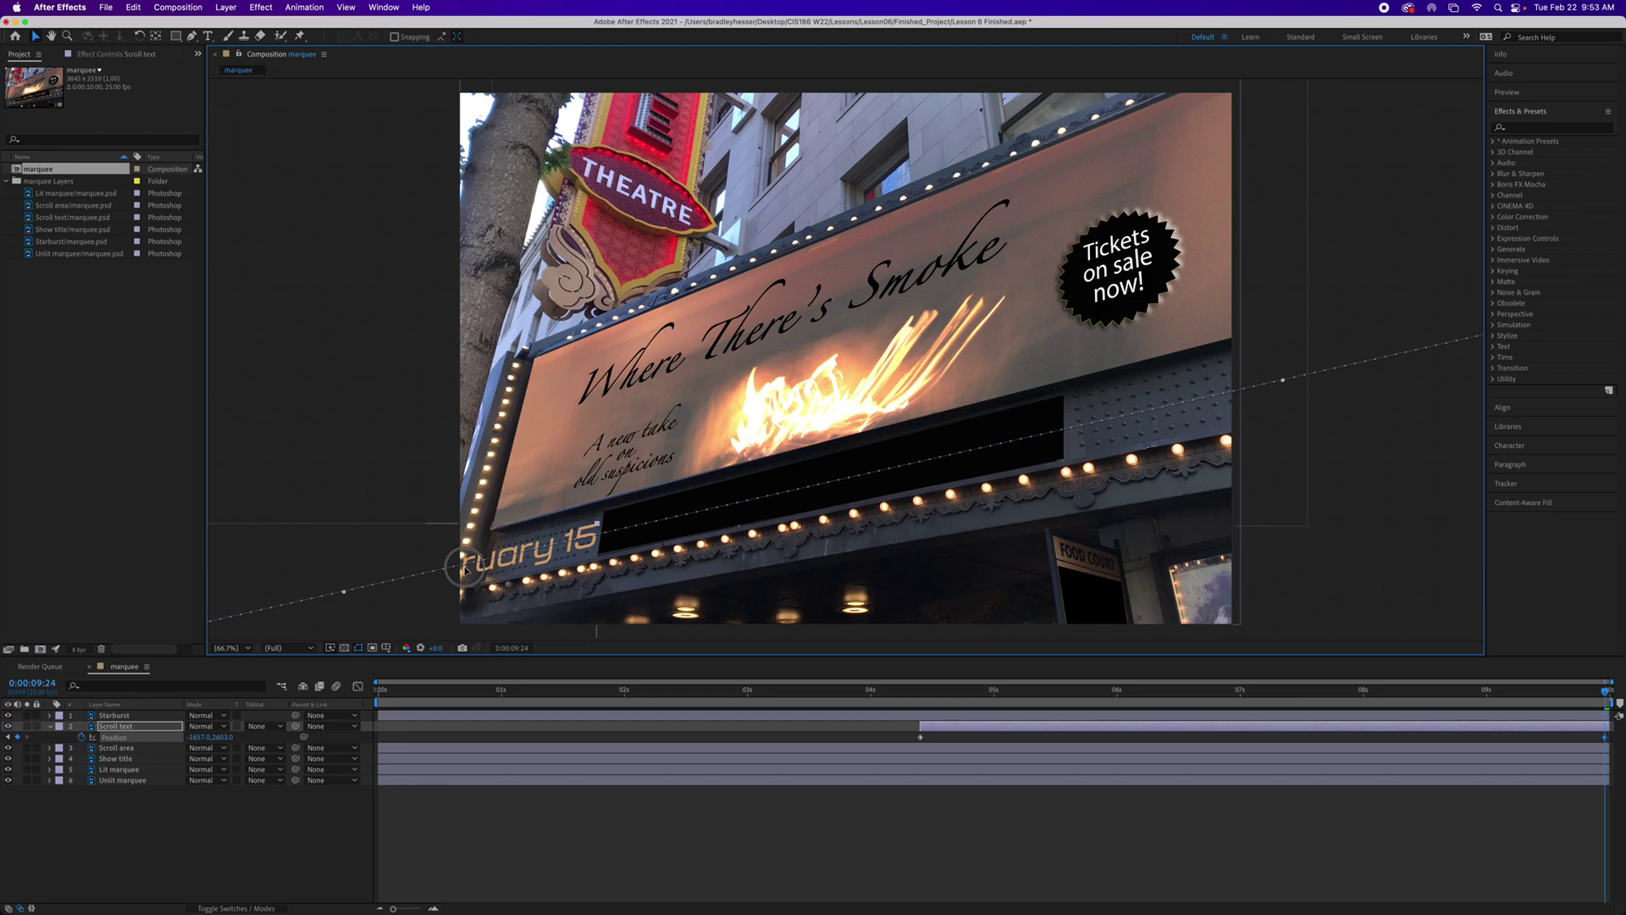
drag(464, 567, 465, 566)
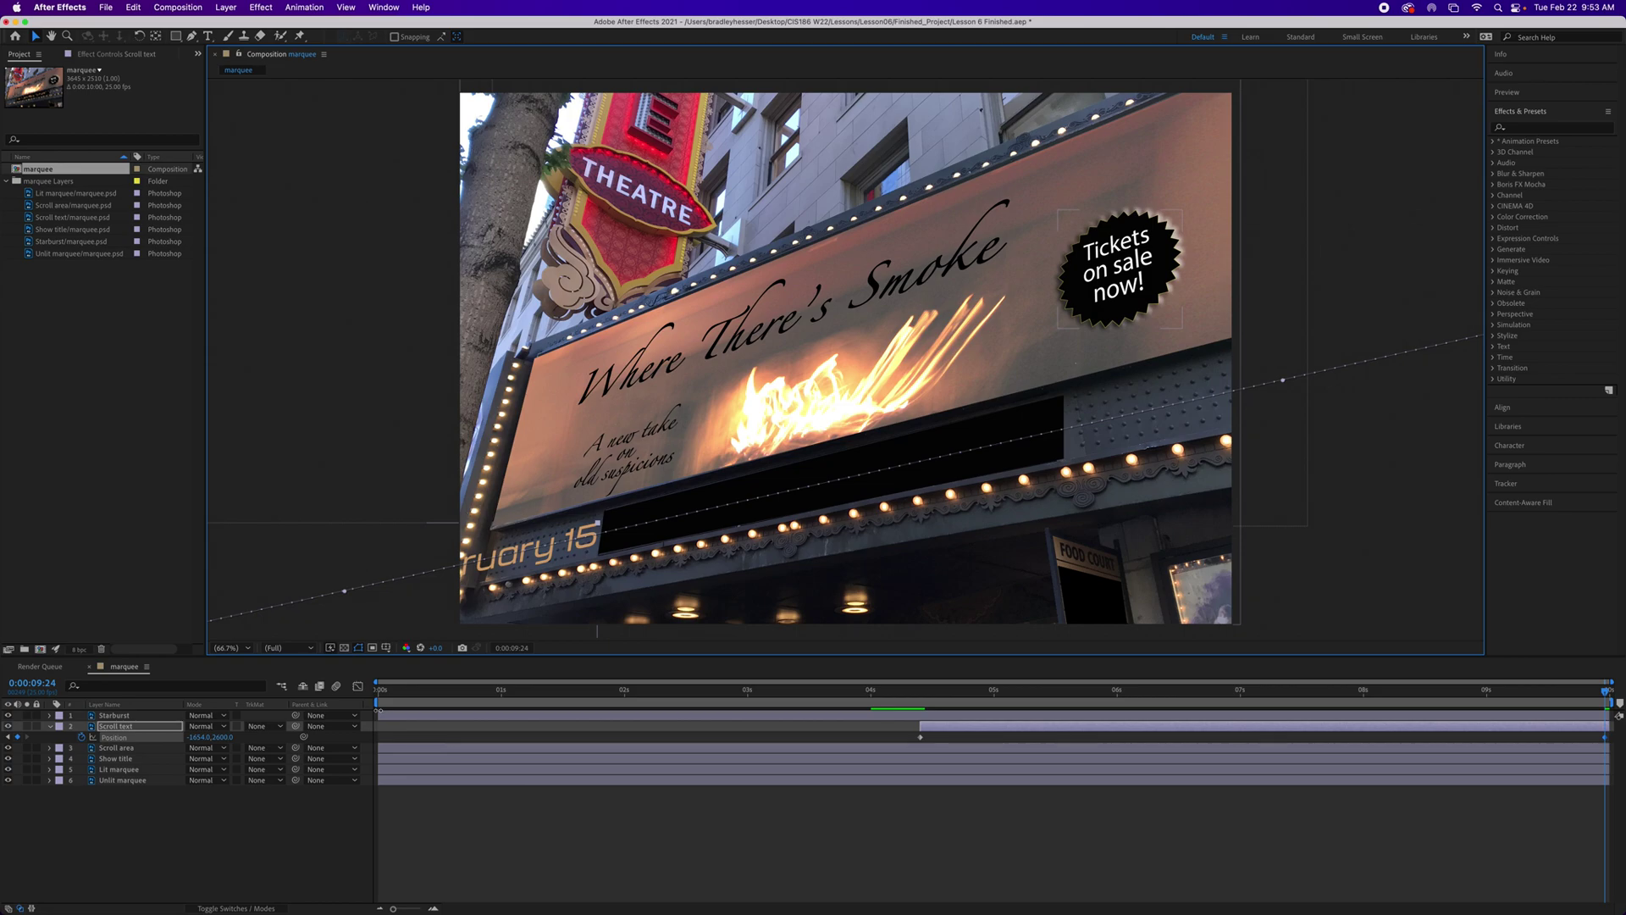
Step: Set the Scroll text layer's Position to 462, 2121 at 0:00:09:24
click(201, 737)
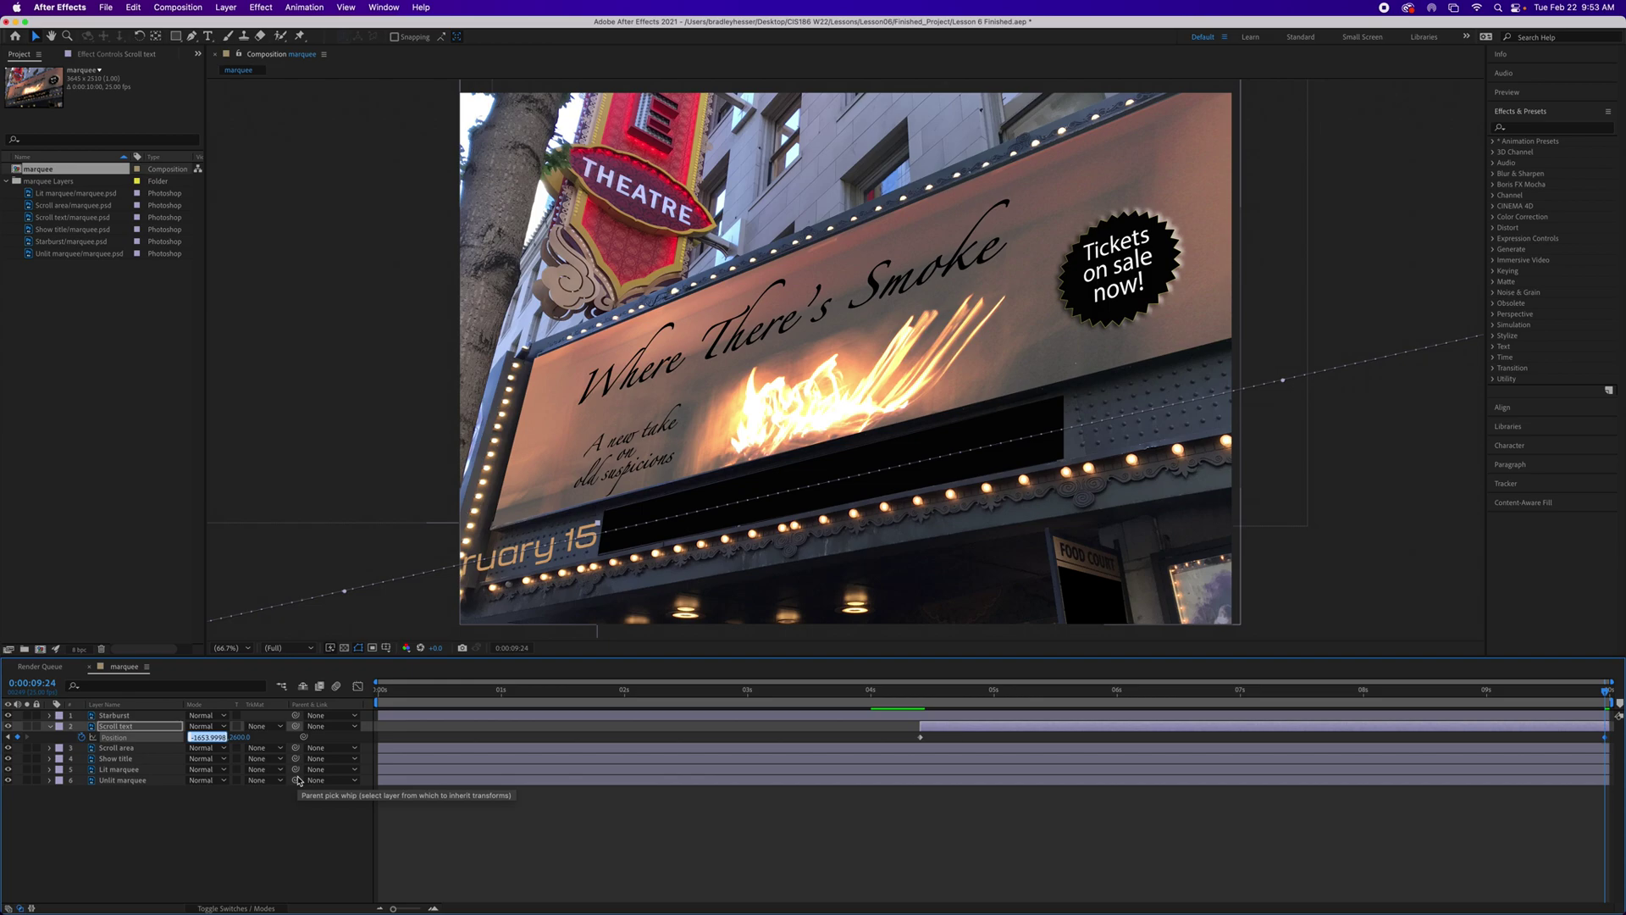
text(462)
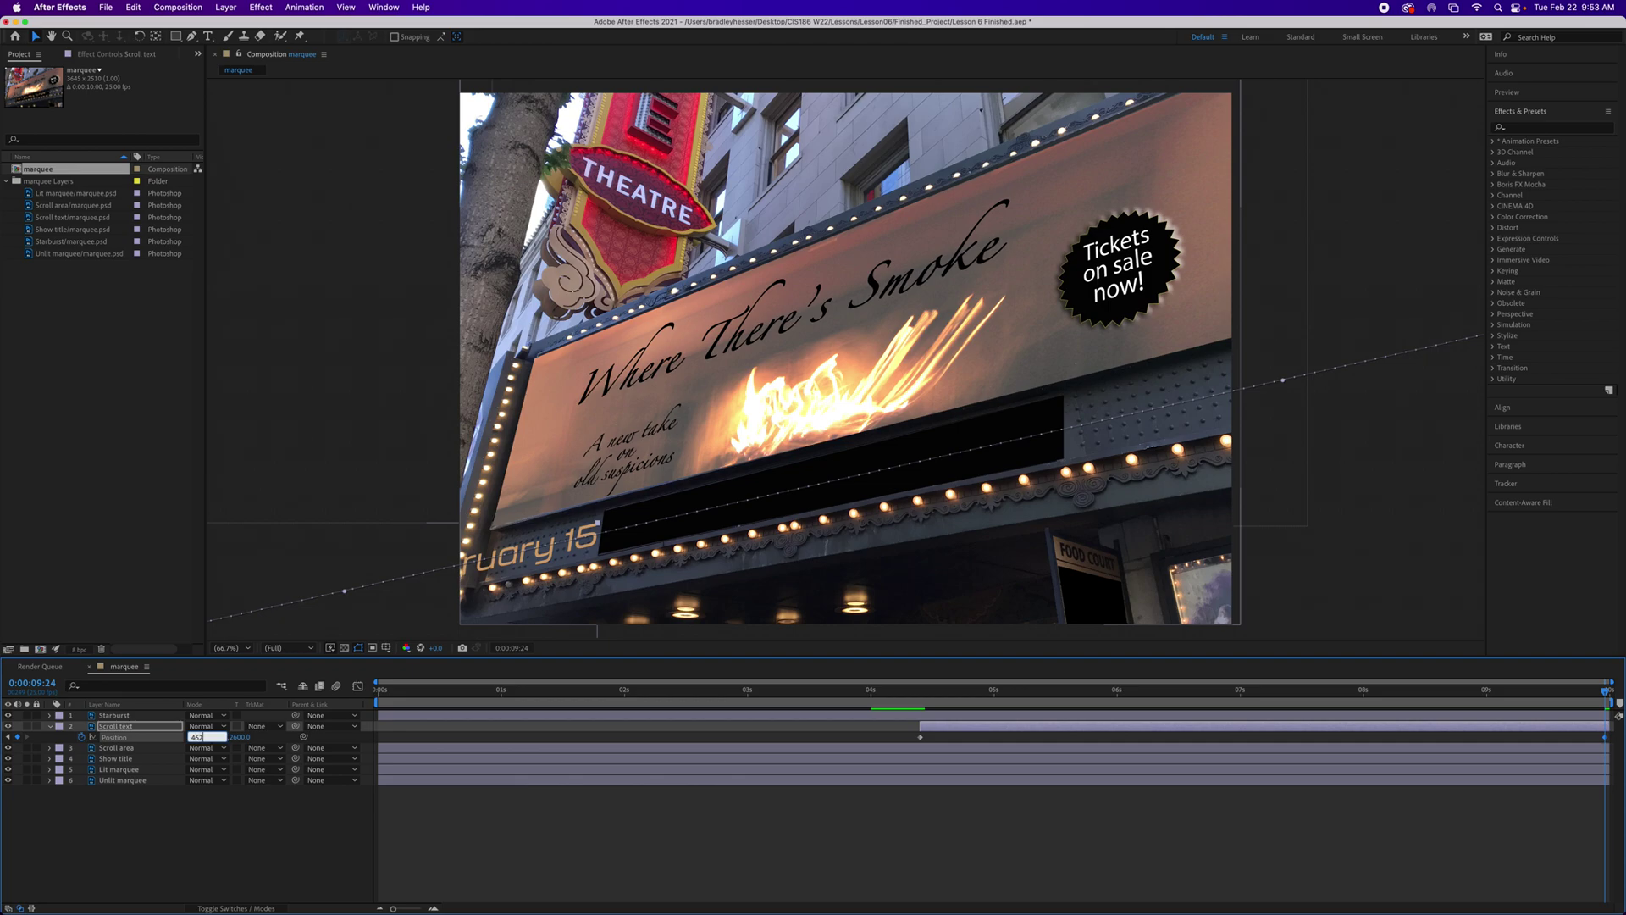
key(Tab)
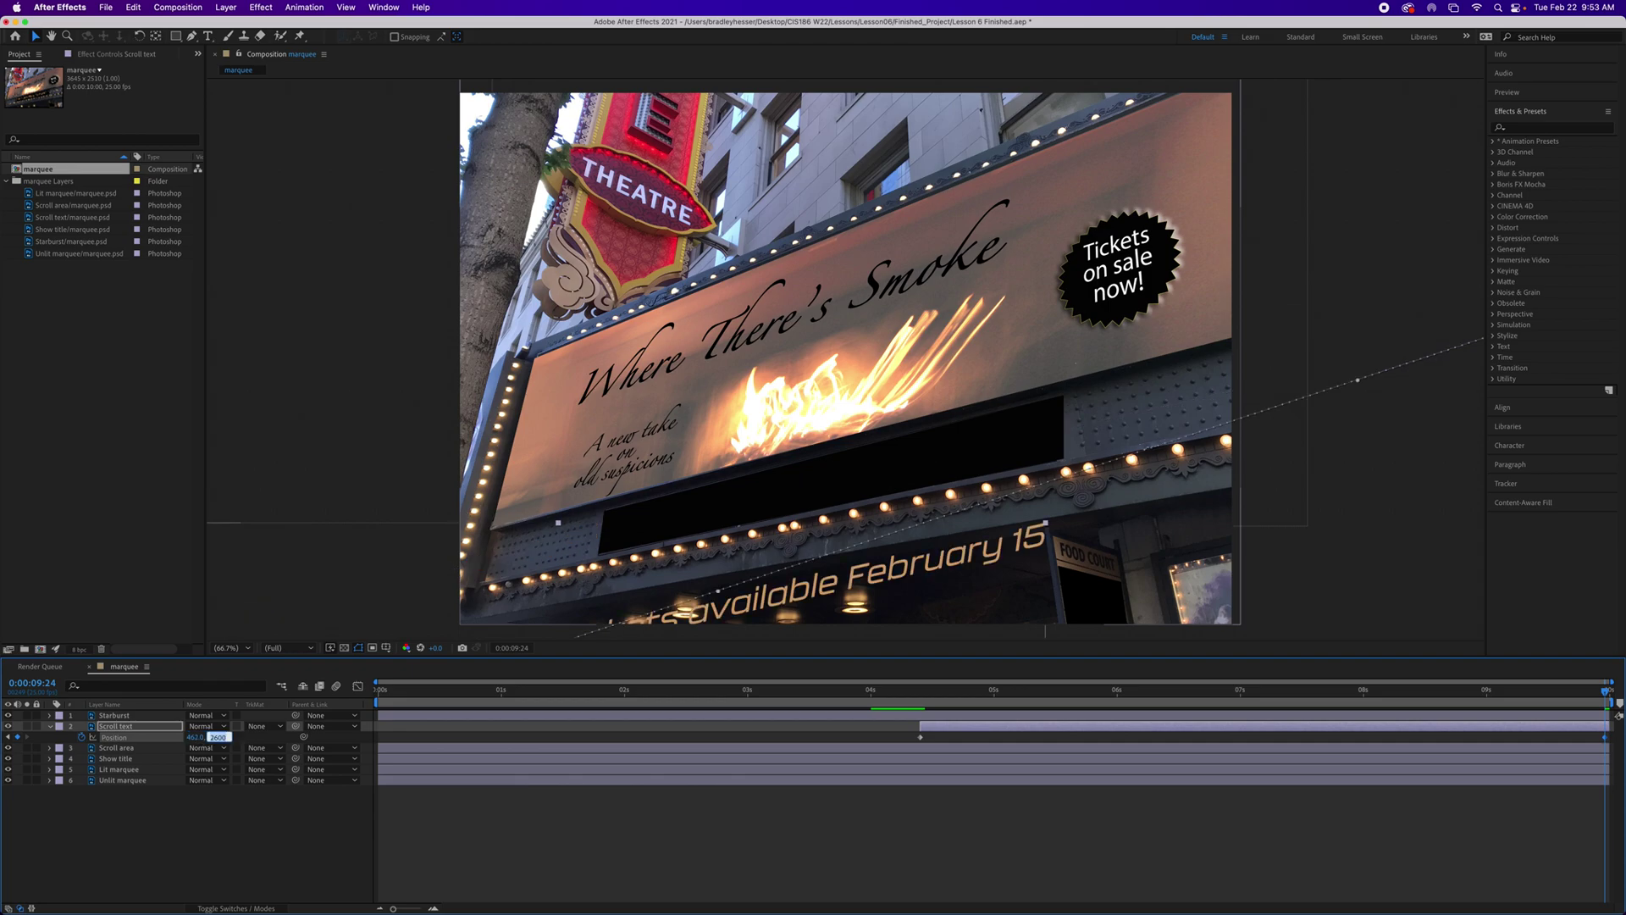
text(2121)
key(shift+Tab)
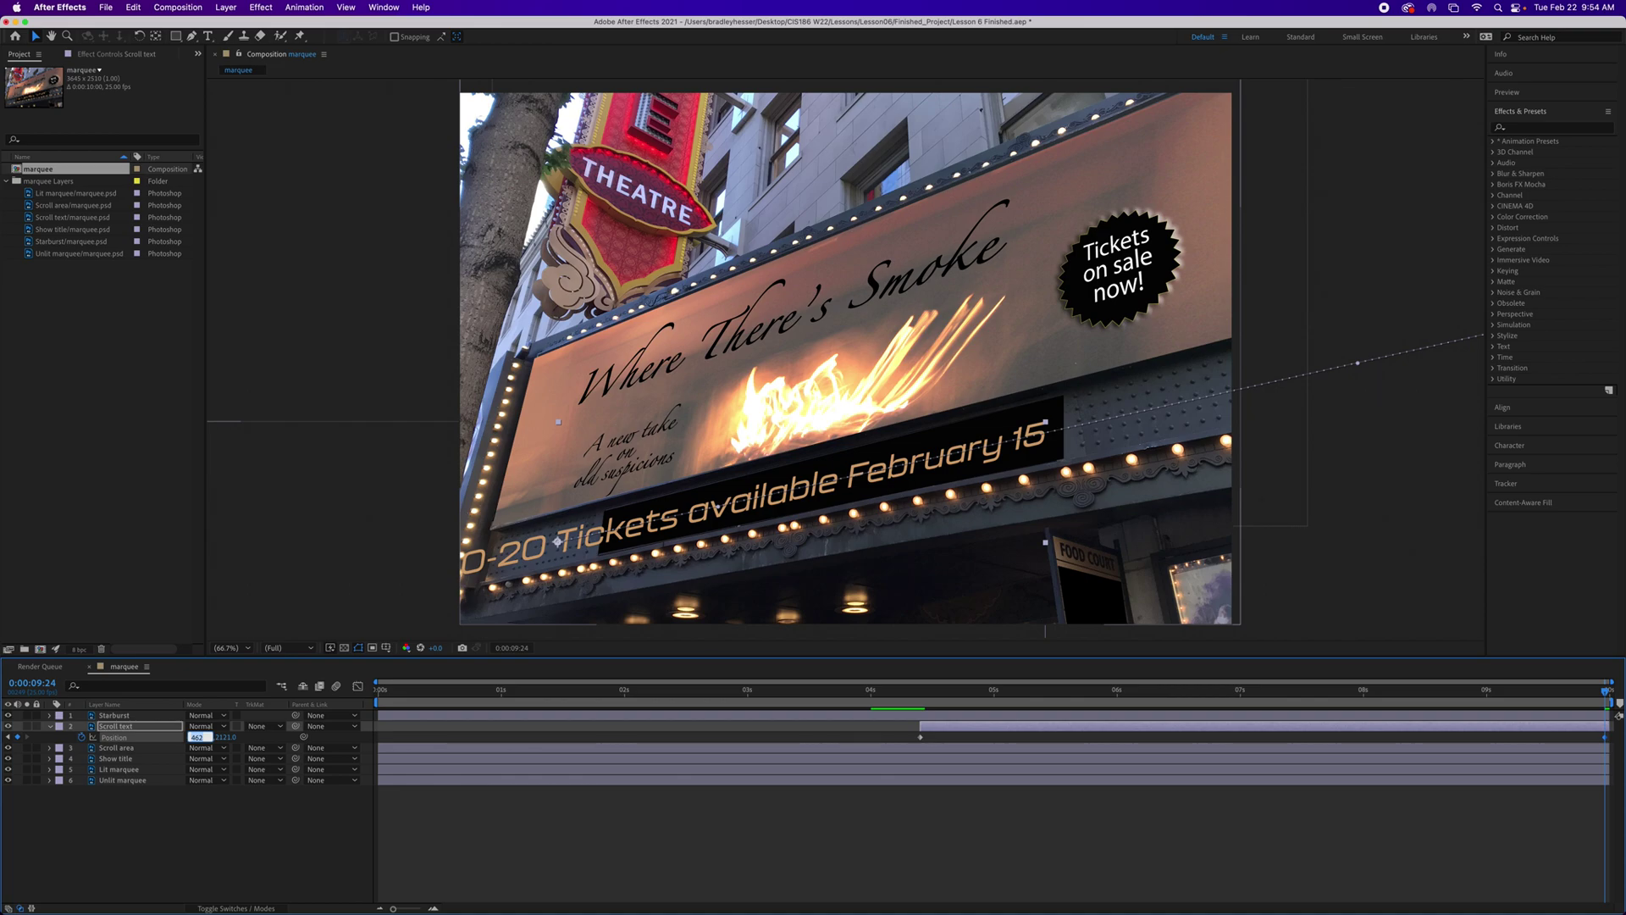
key(Return)
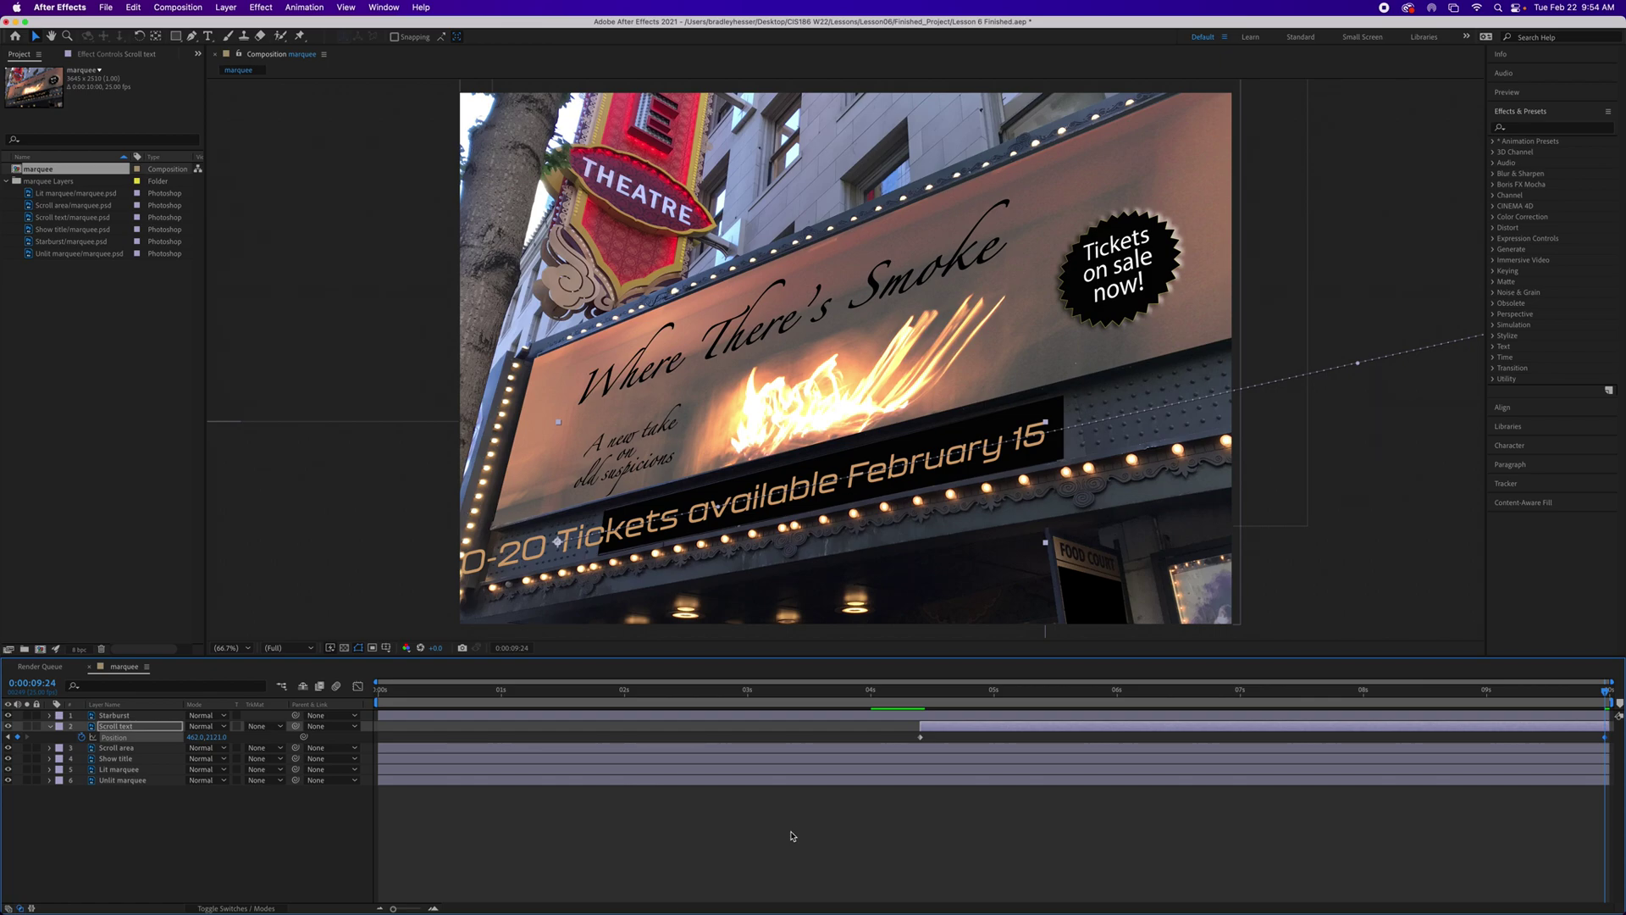
Step: Preview the scrolling text from its first Position keyframe at 0:00:04:10 and save the project
click(9, 738)
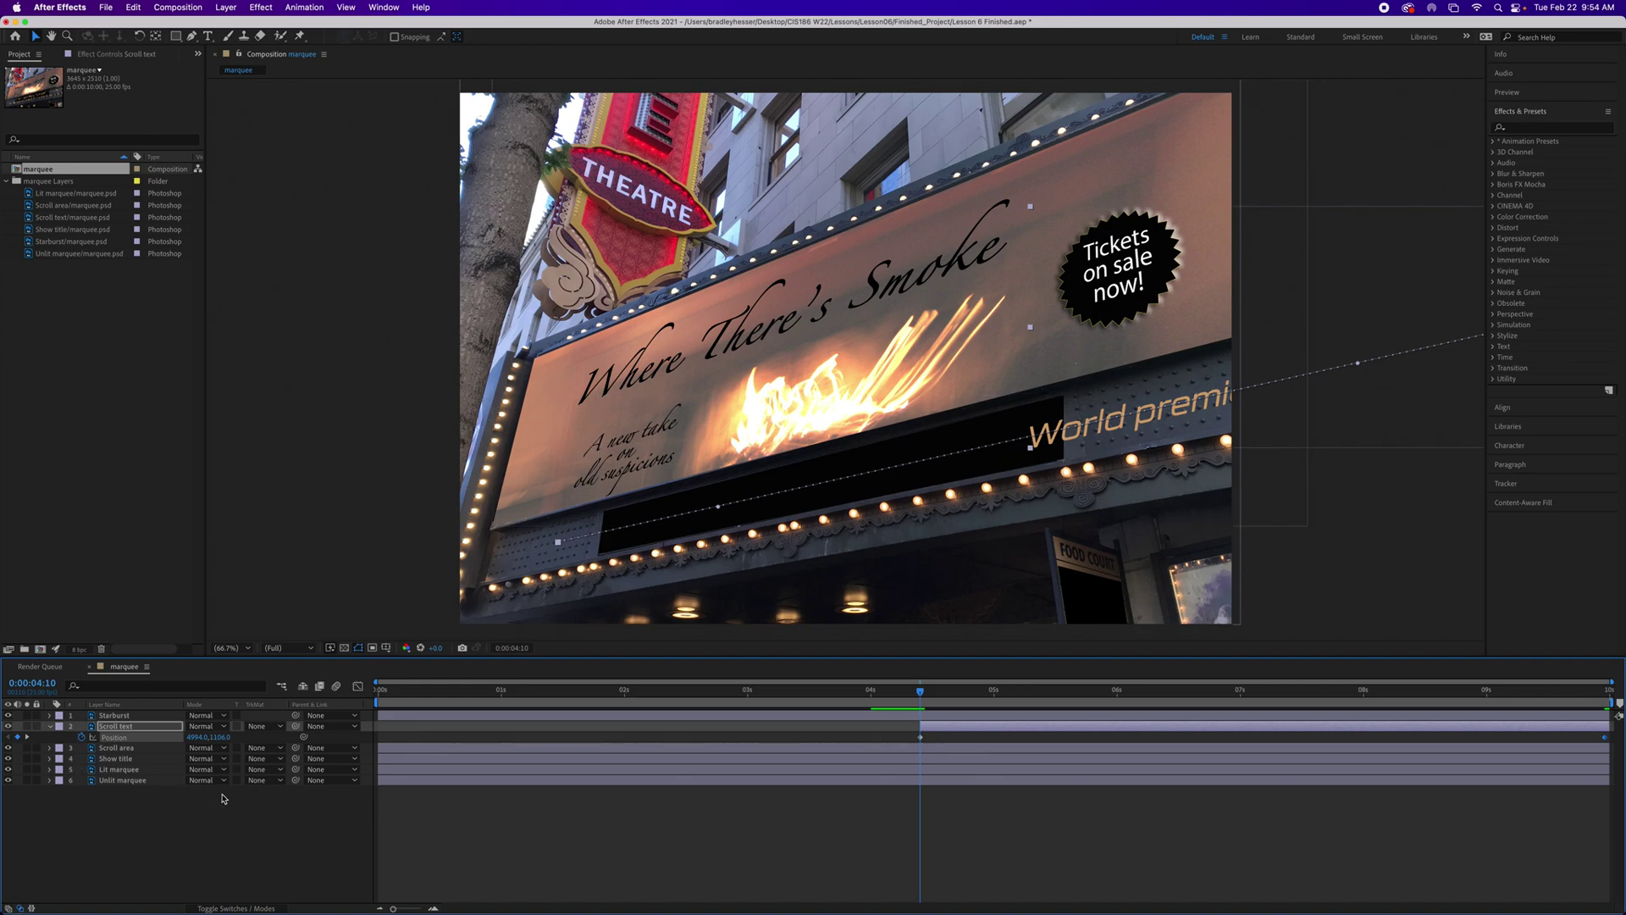
key(space)
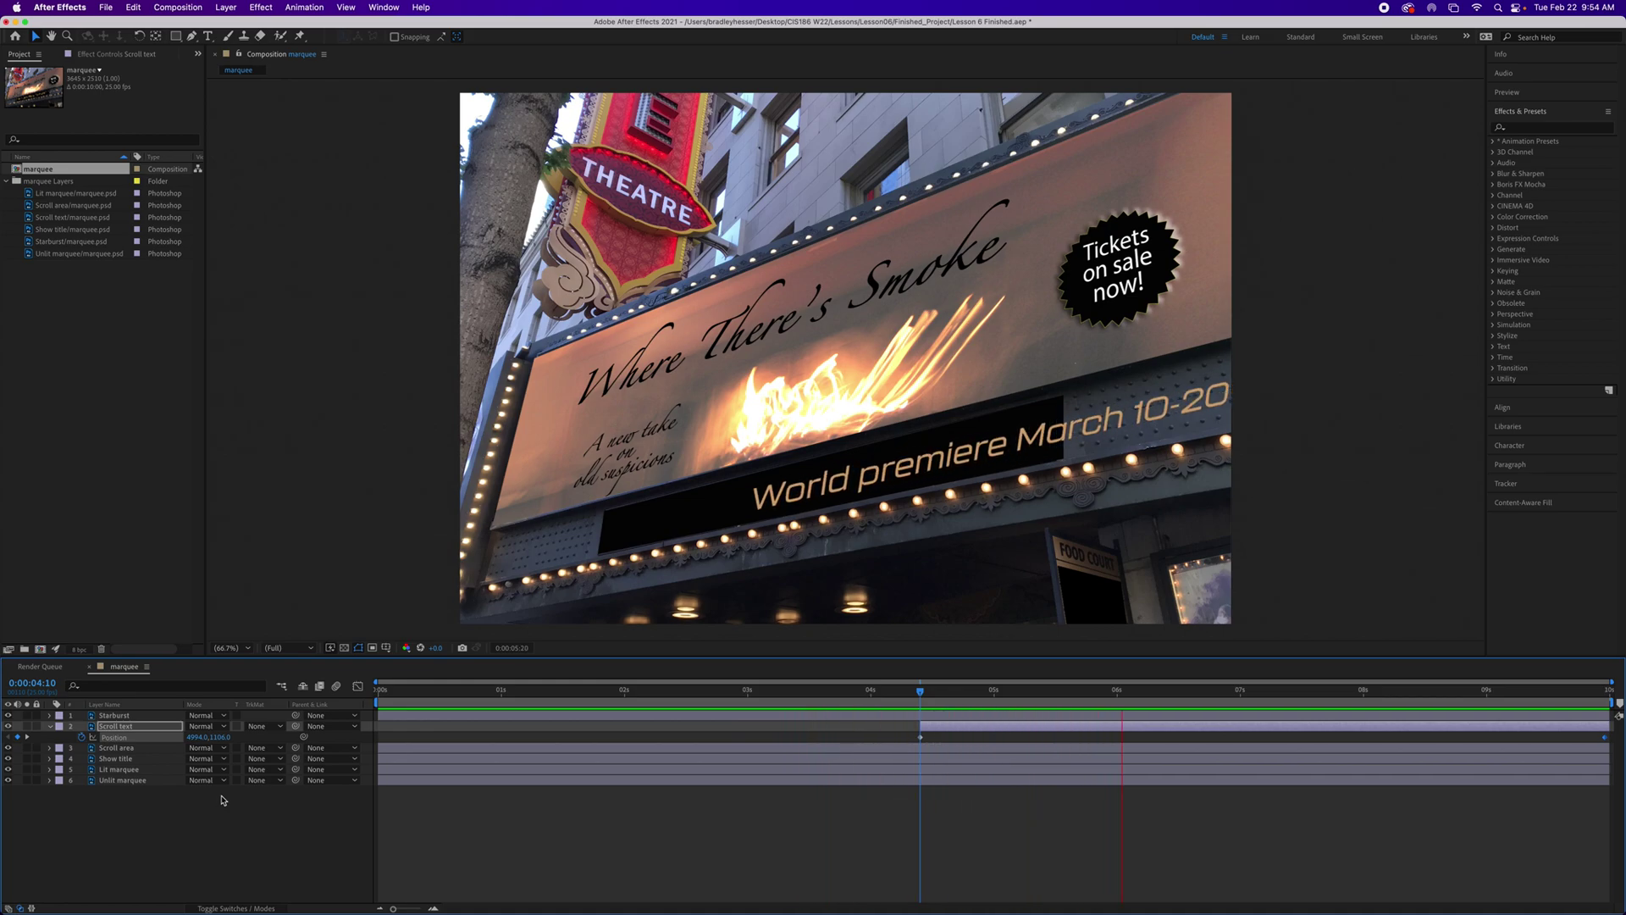
key(space)
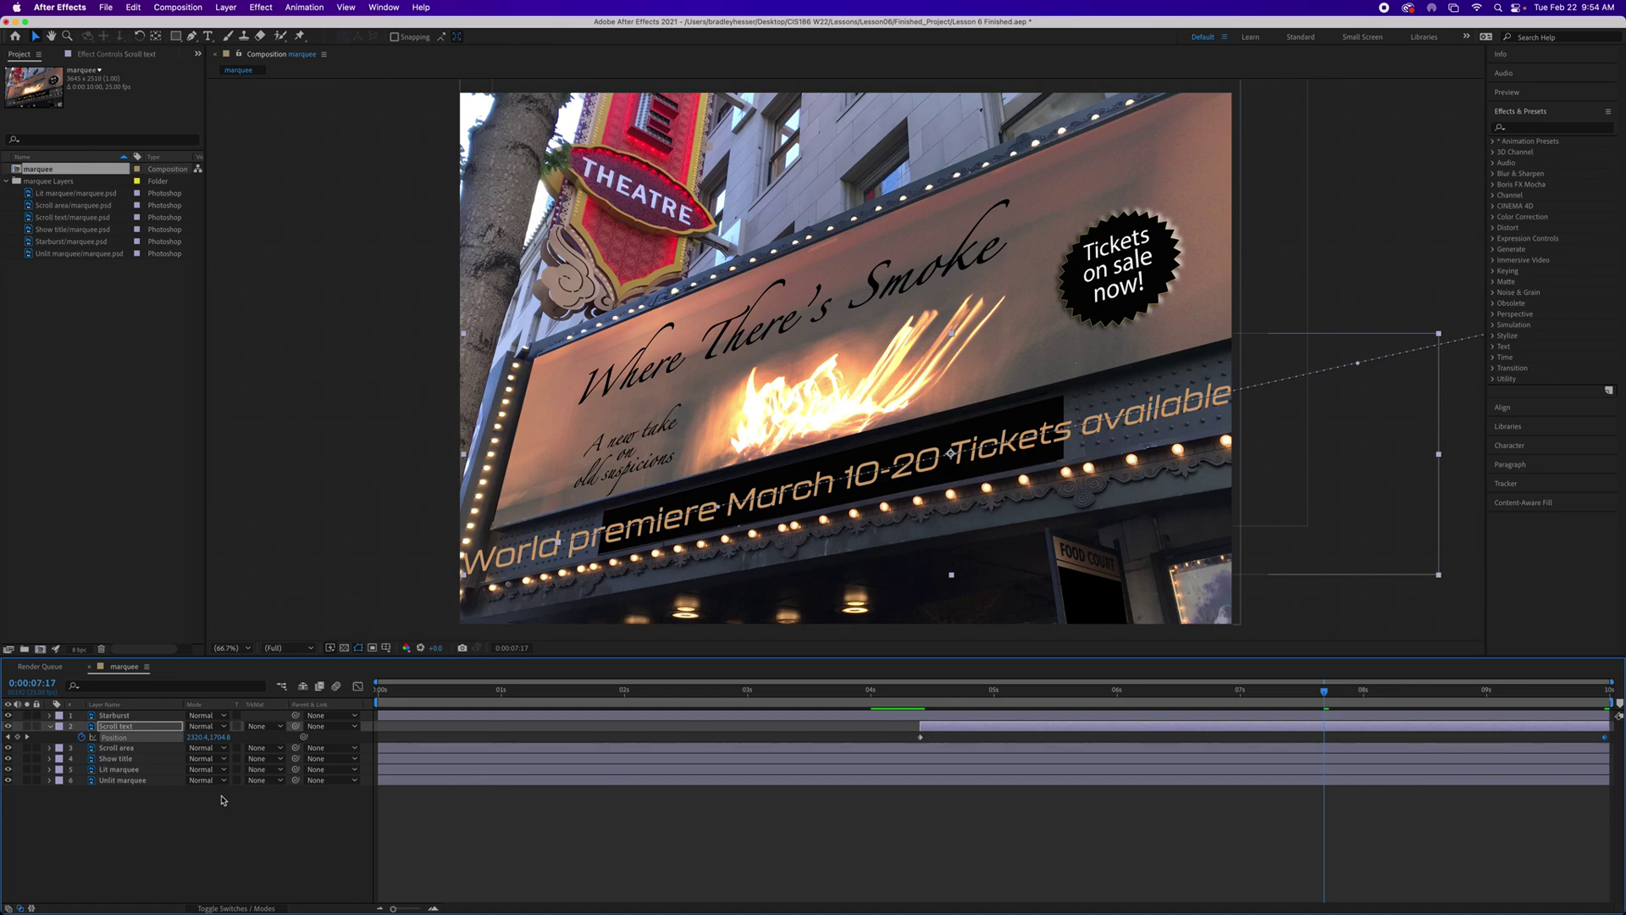
key(super+s)
Step: Duplicate the Scroll area layer and place the copy directly above the Scroll text layer
click(50, 727)
click(103, 738)
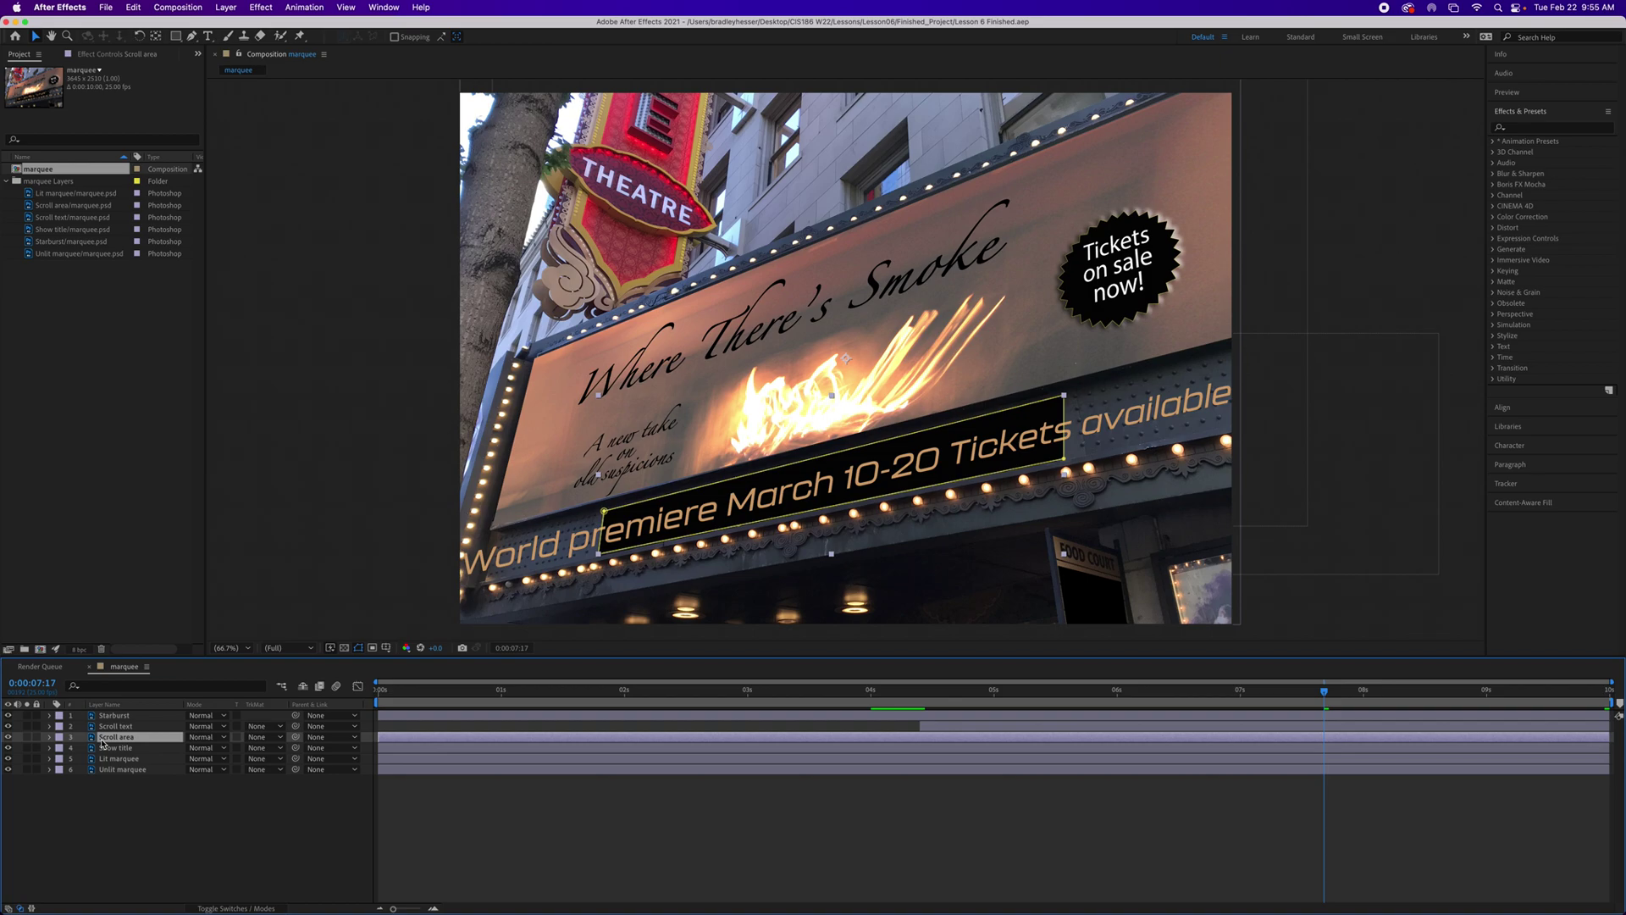
right_click(111, 739)
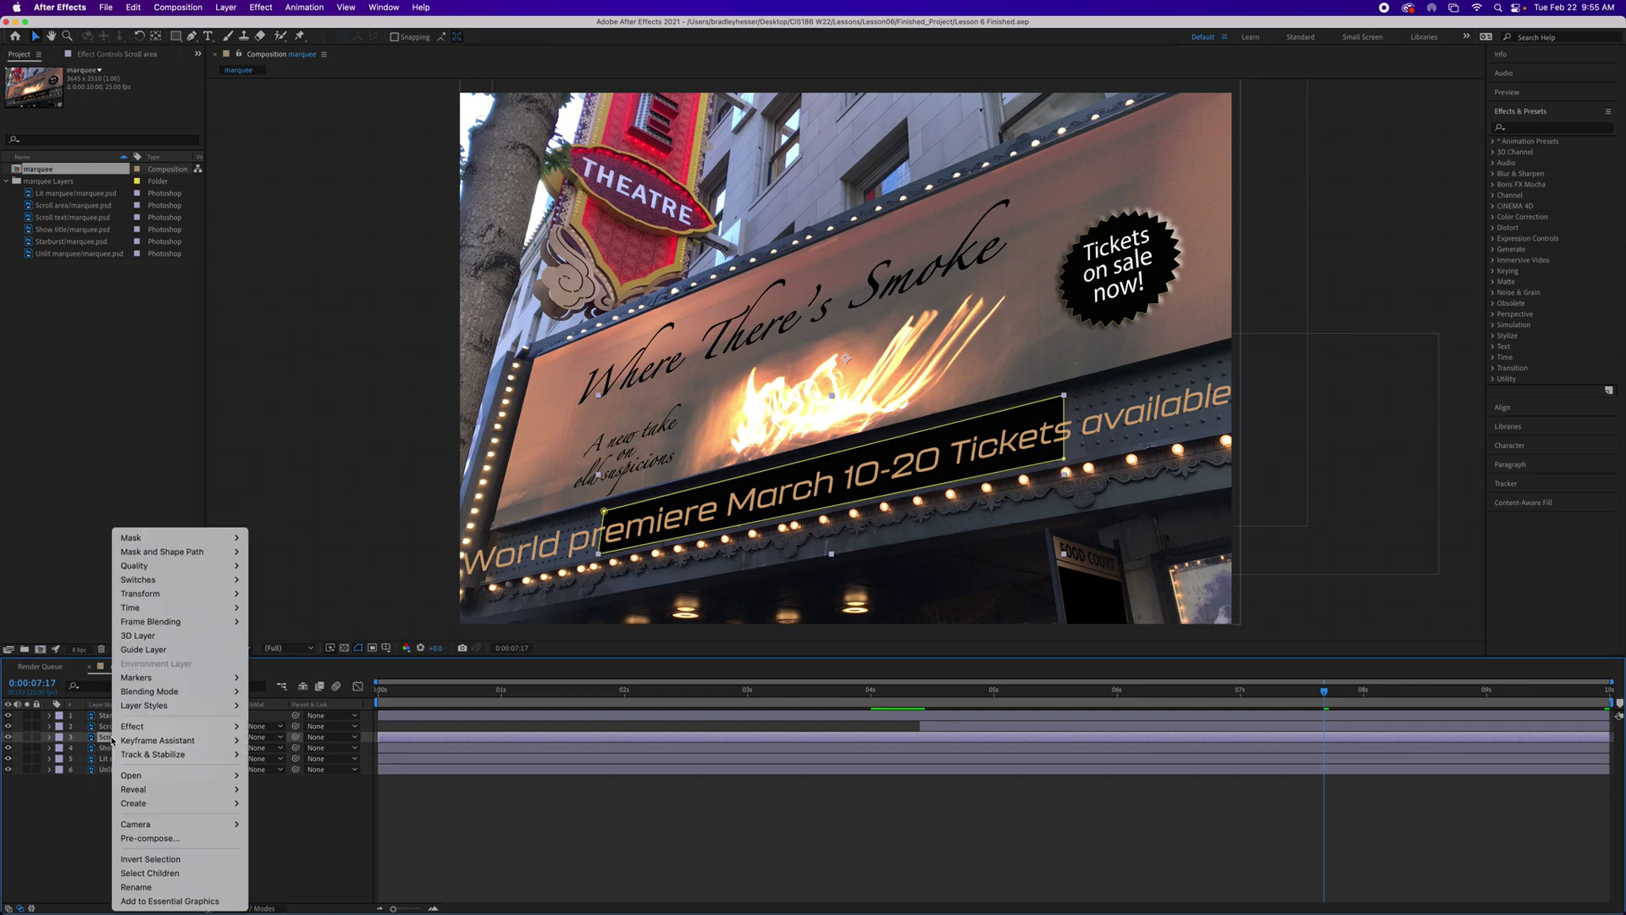
click(93, 793)
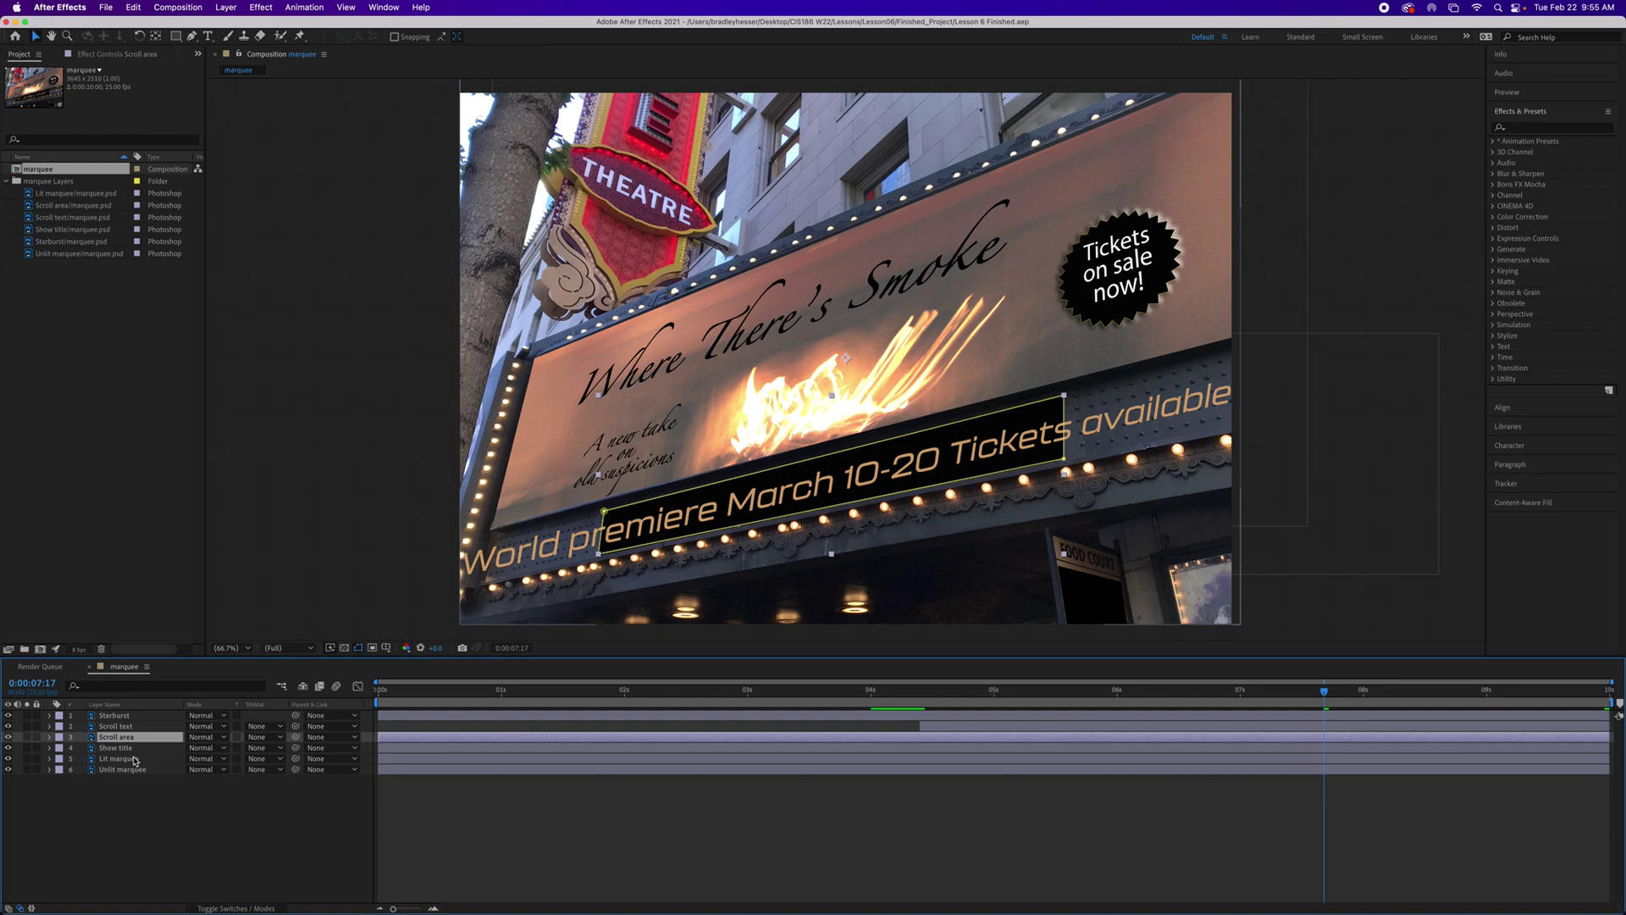
click(137, 8)
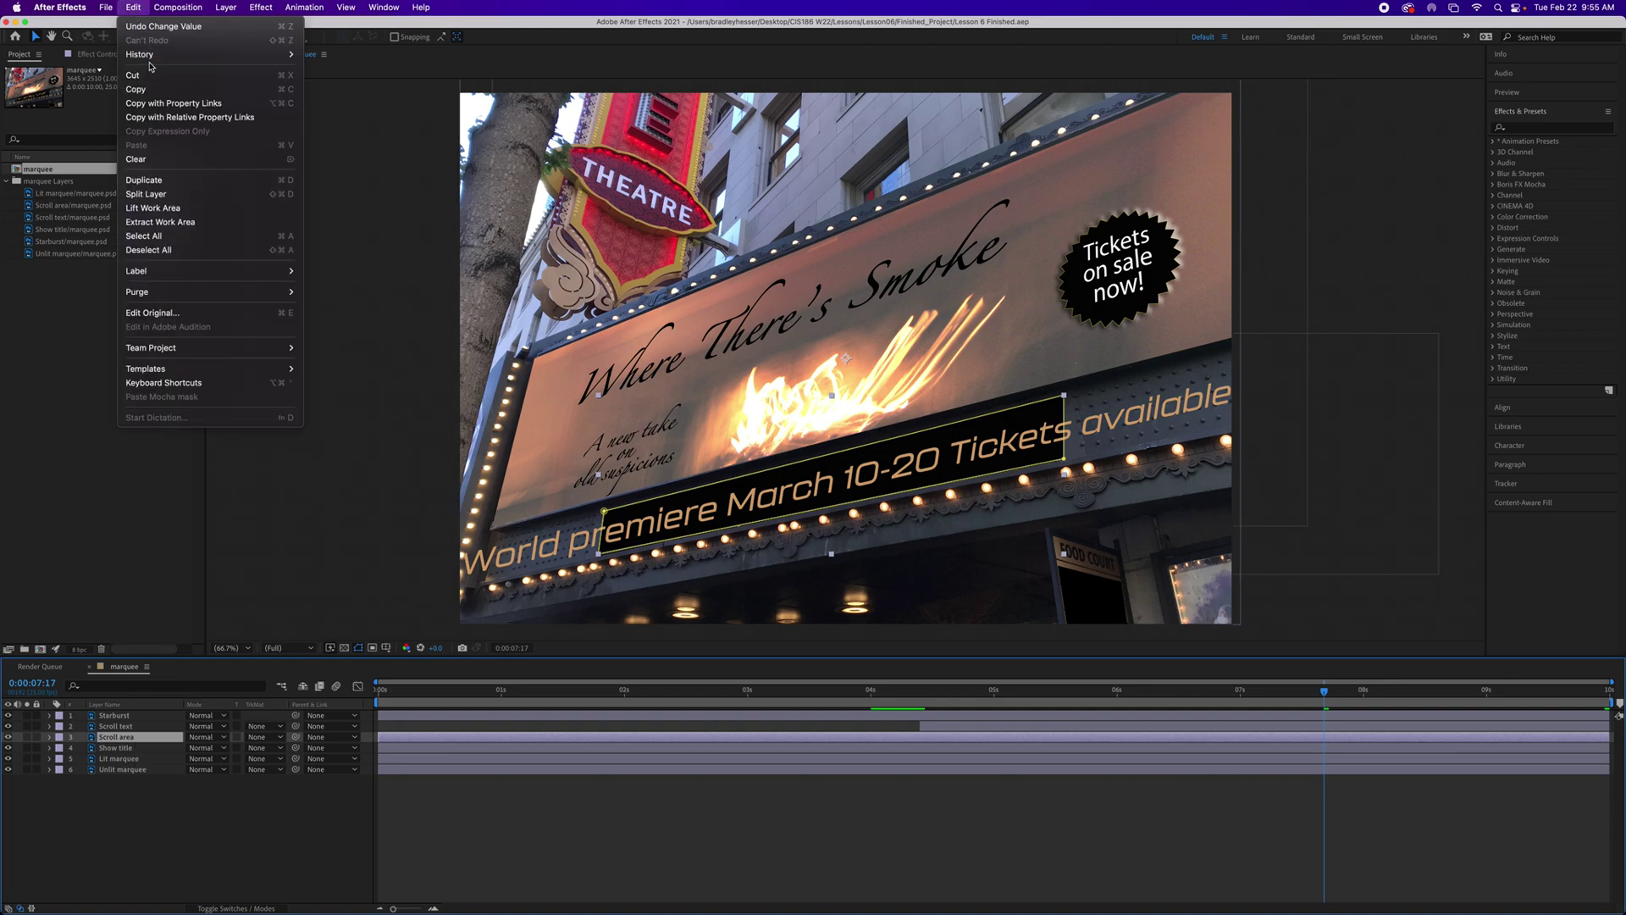
click(195, 184)
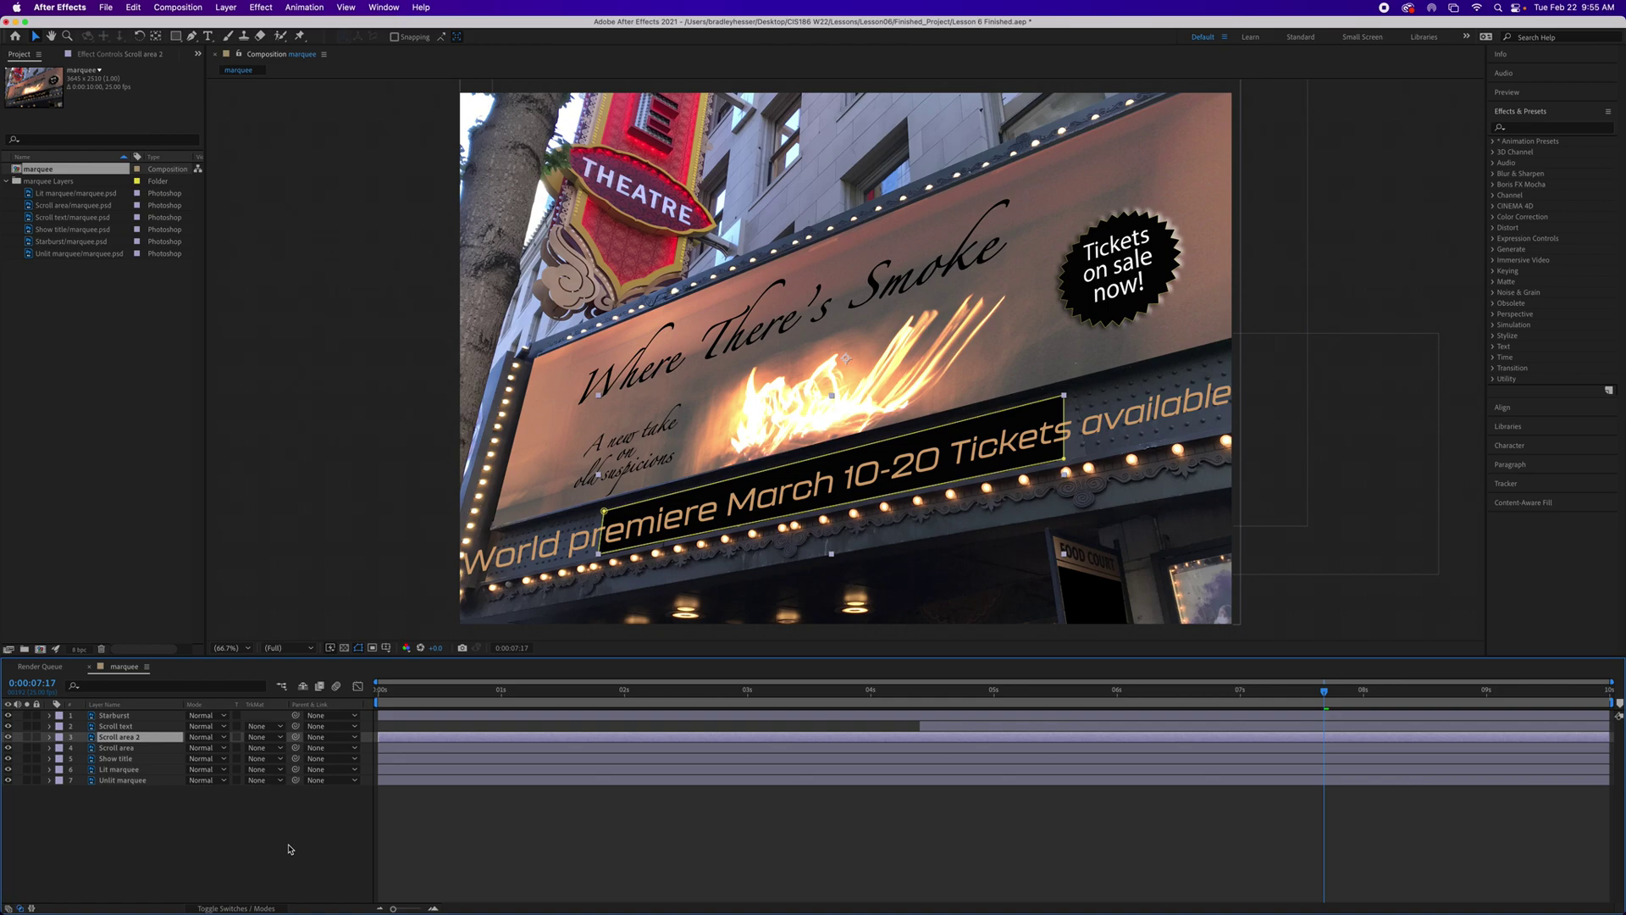
drag(109, 742, 110, 726)
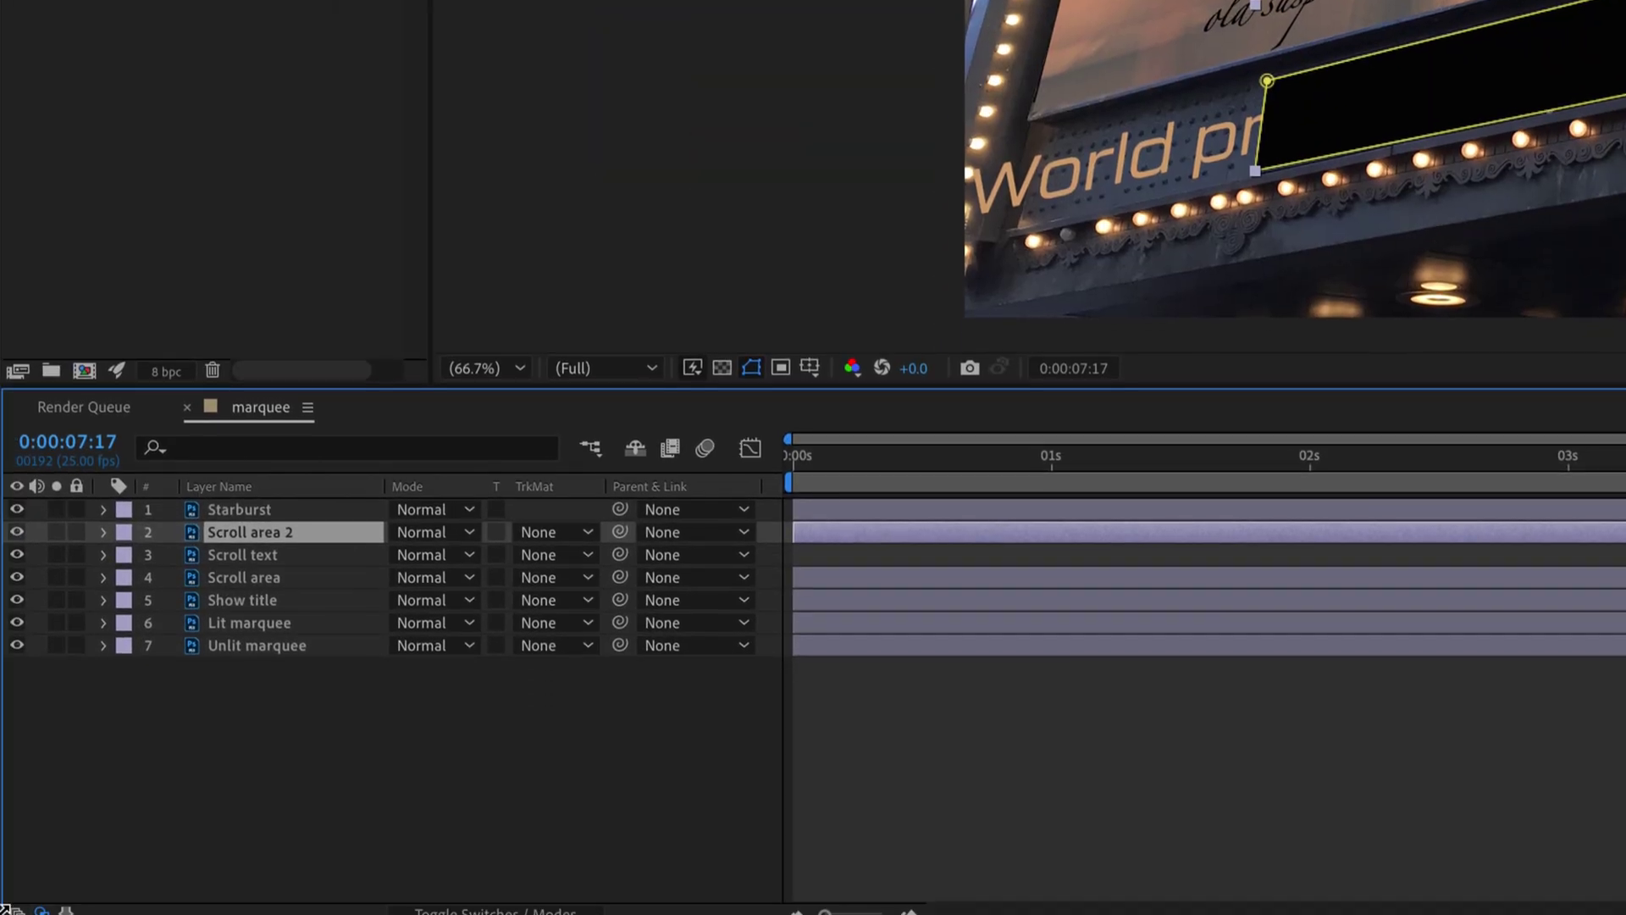
Step: Set the Scroll text layer's track matte to Alpha Matte "Scroll area 2"
click(479, 899)
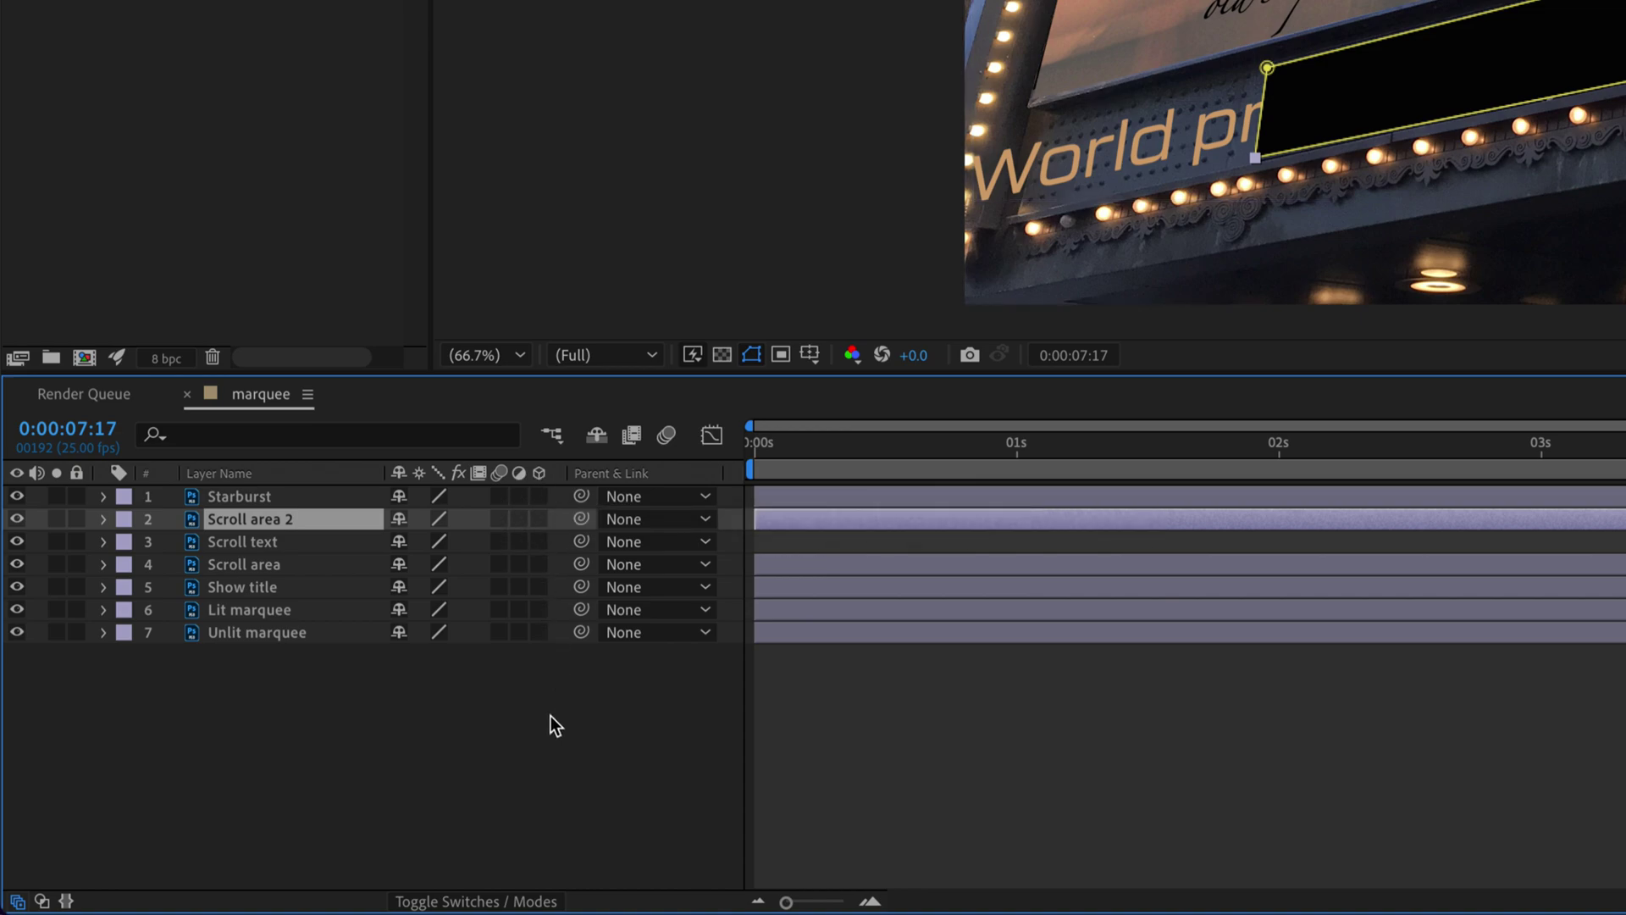
click(466, 899)
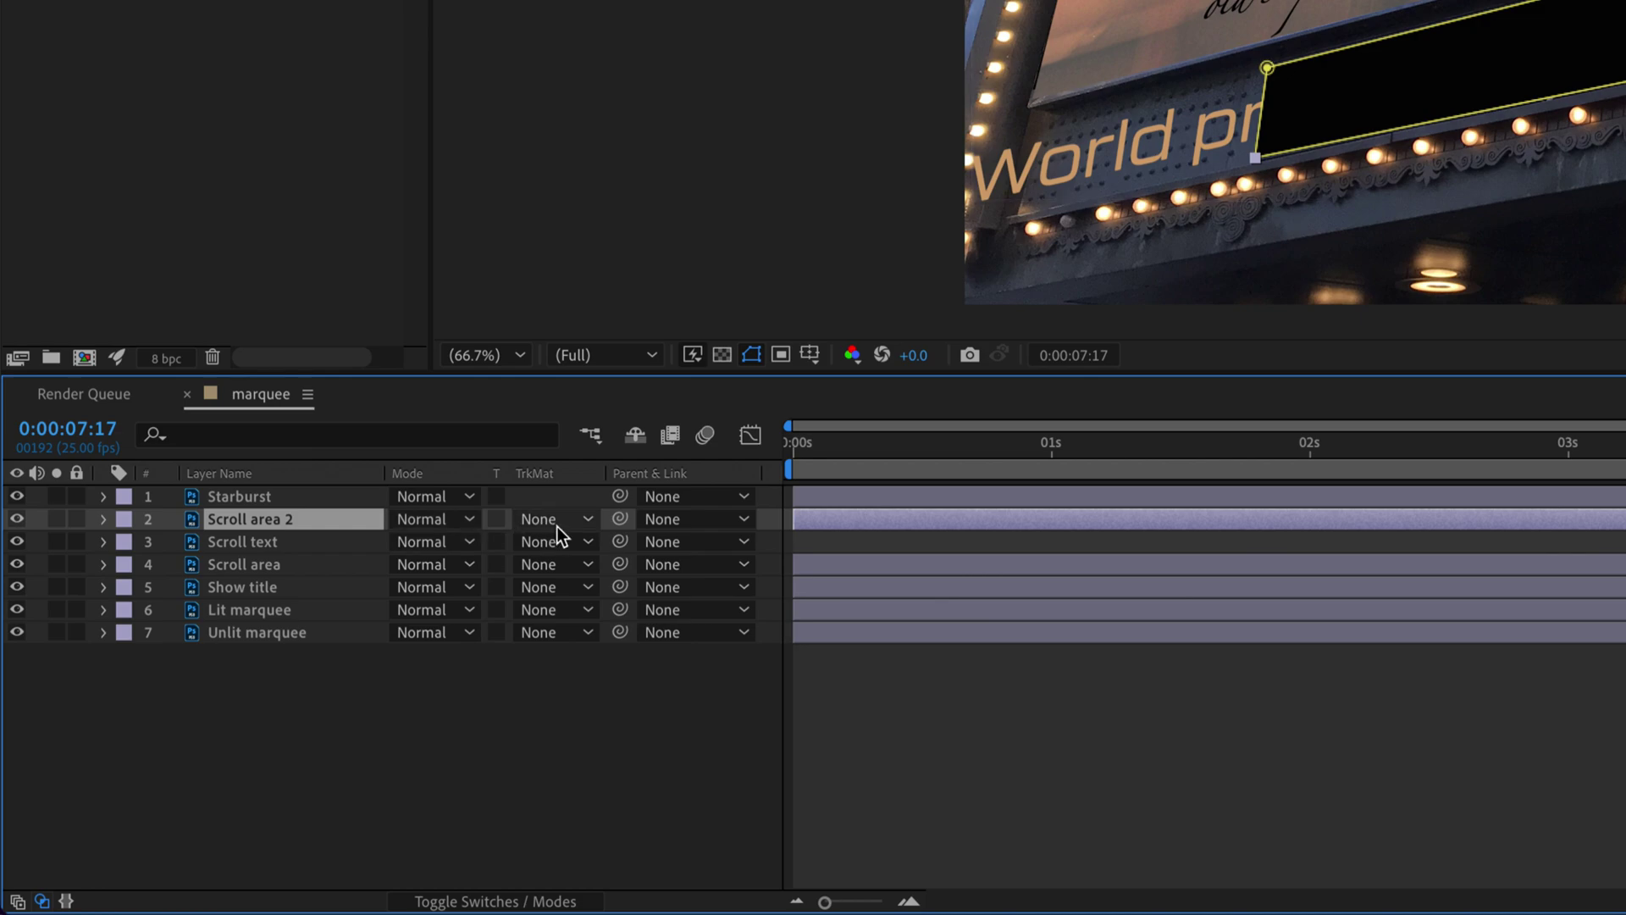
click(579, 542)
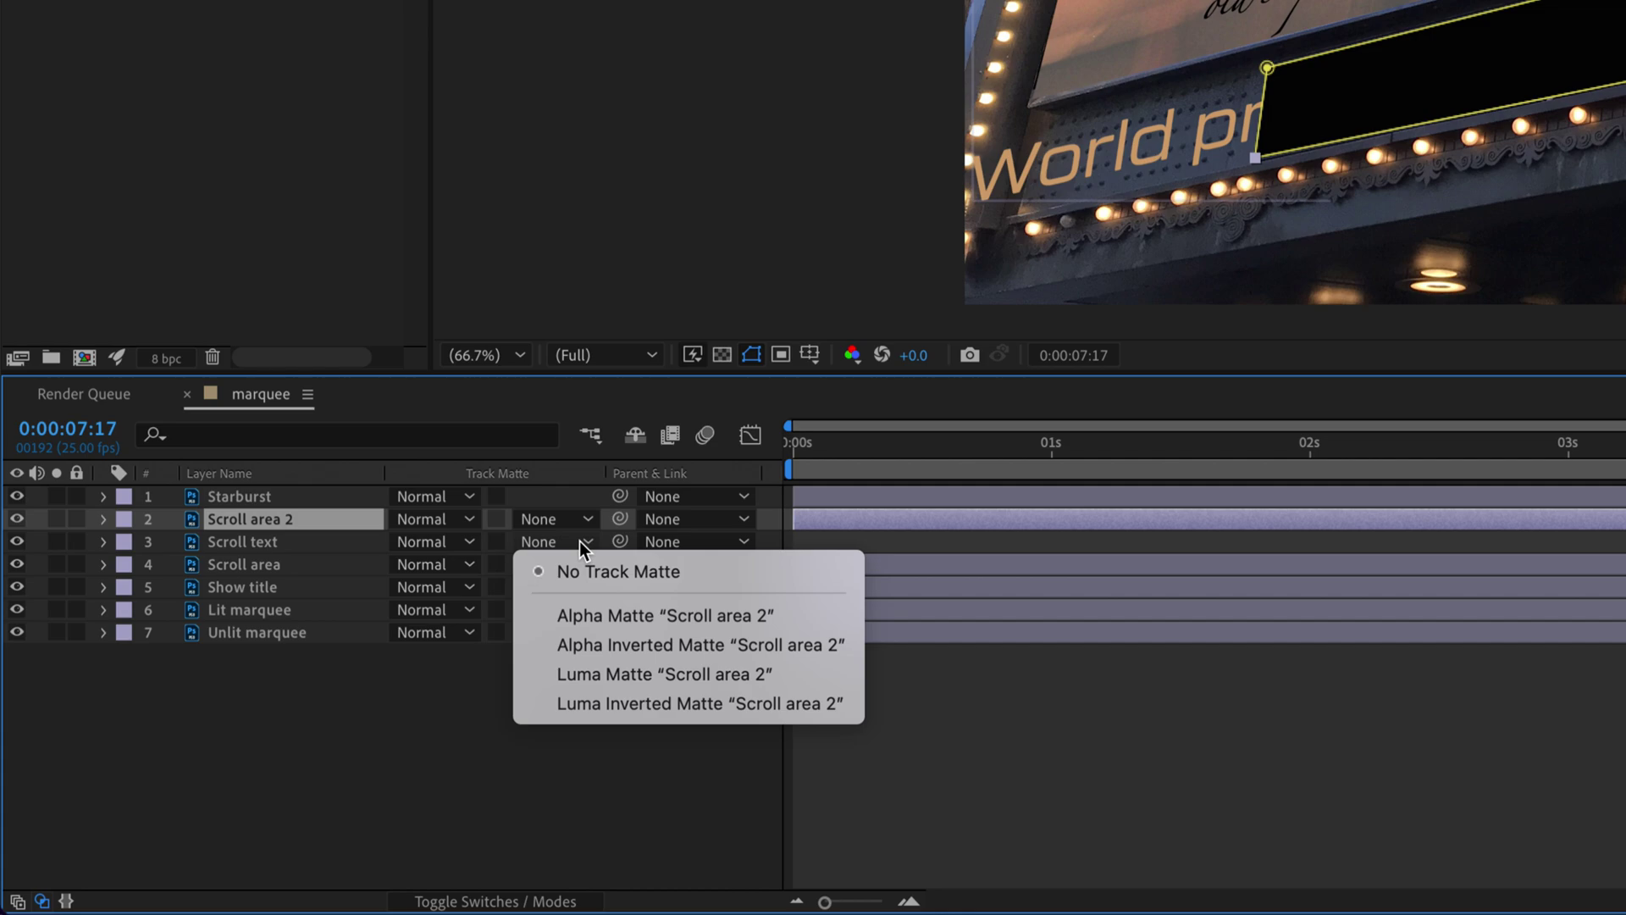
click(628, 613)
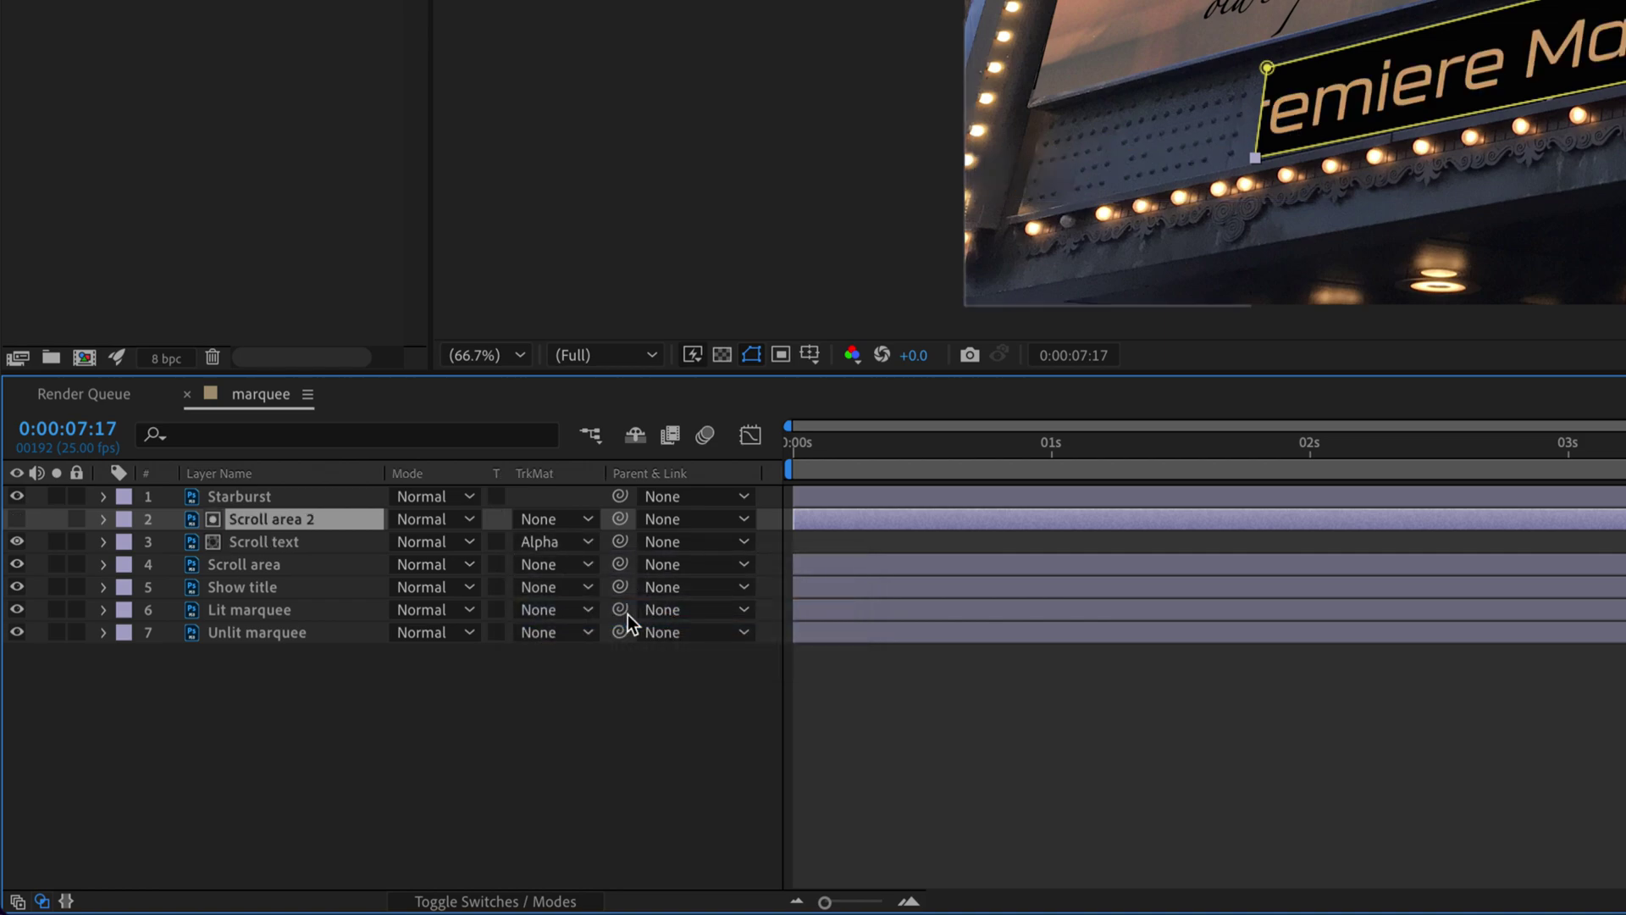
Step: Try Alpha Inverted Matte "Scroll area 2" on the Scroll text layer and restore the Alpha Matte
click(586, 543)
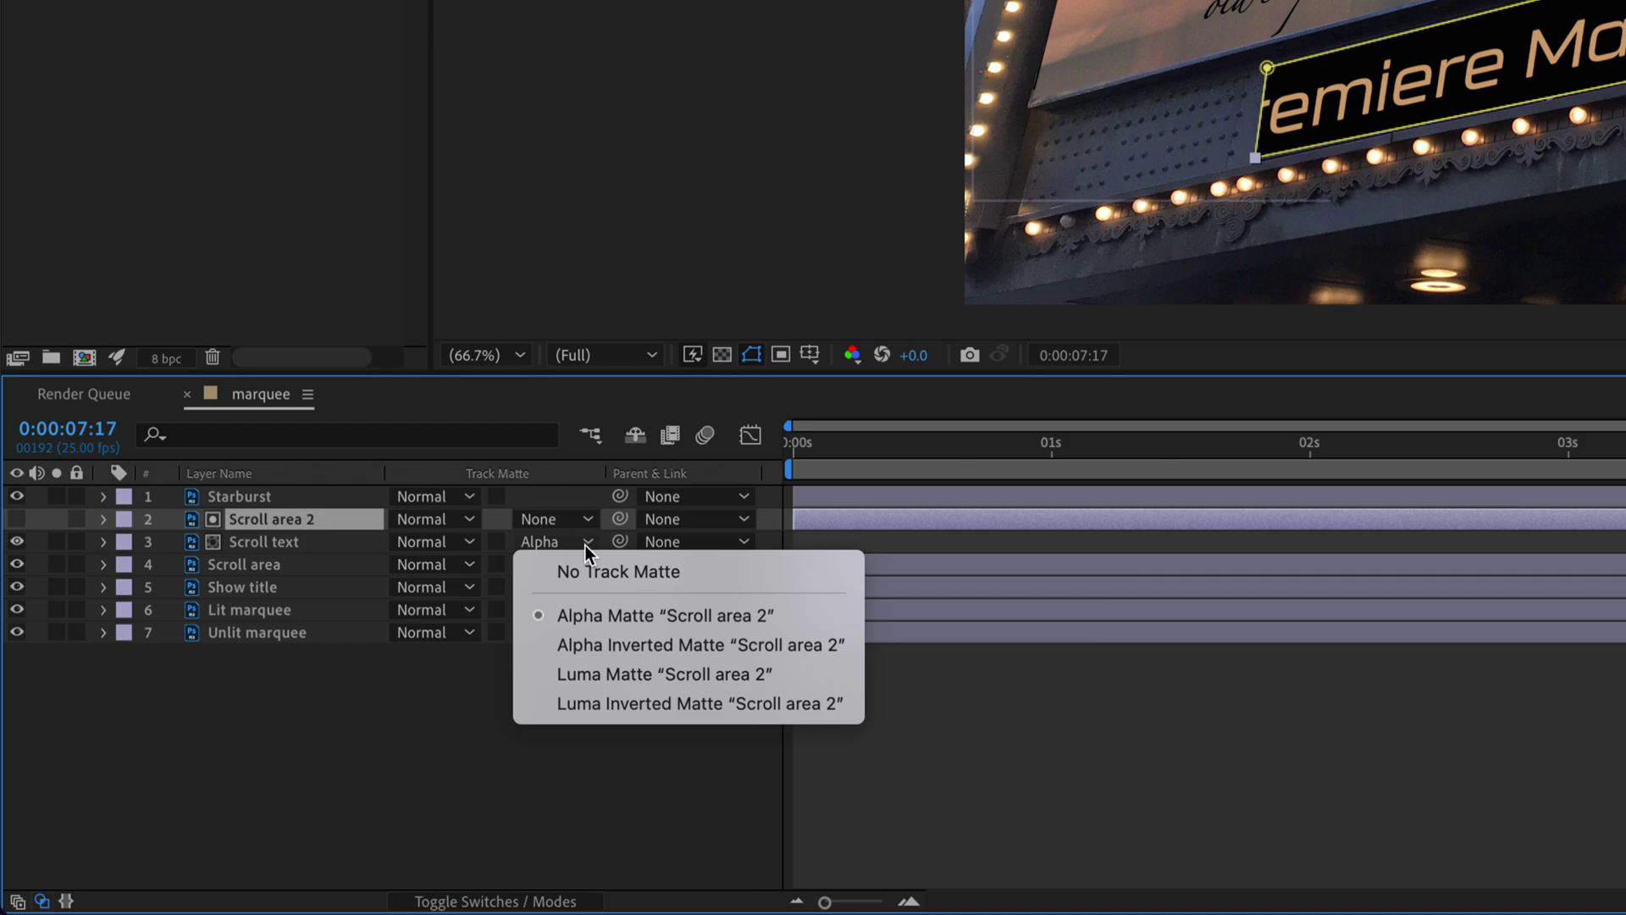
click(640, 644)
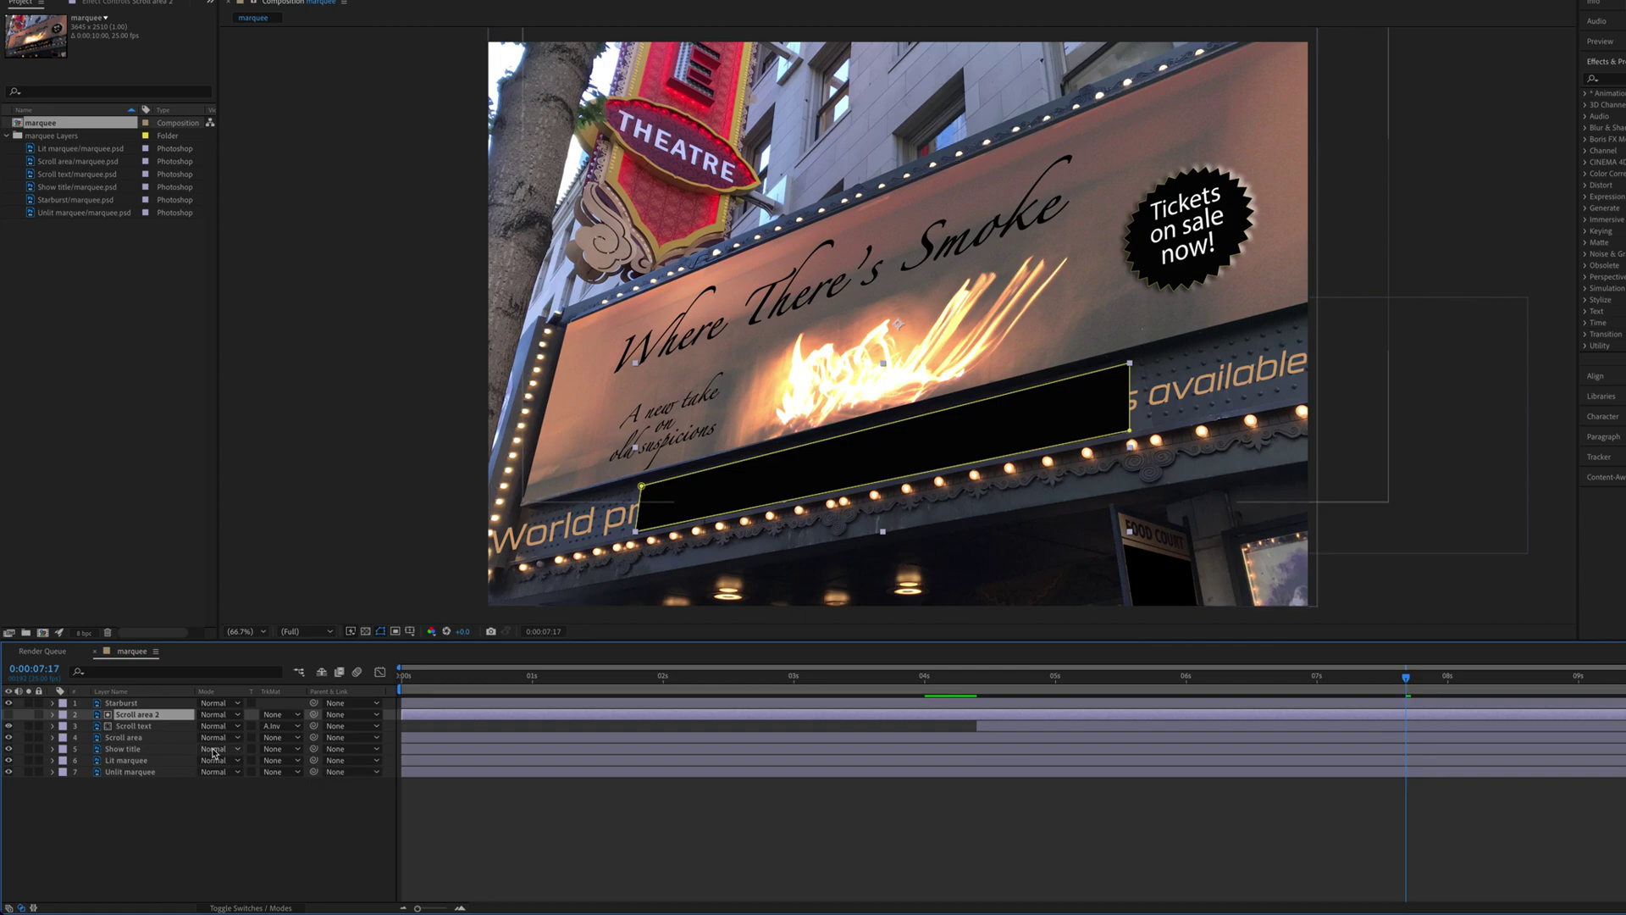
click(283, 726)
click(321, 765)
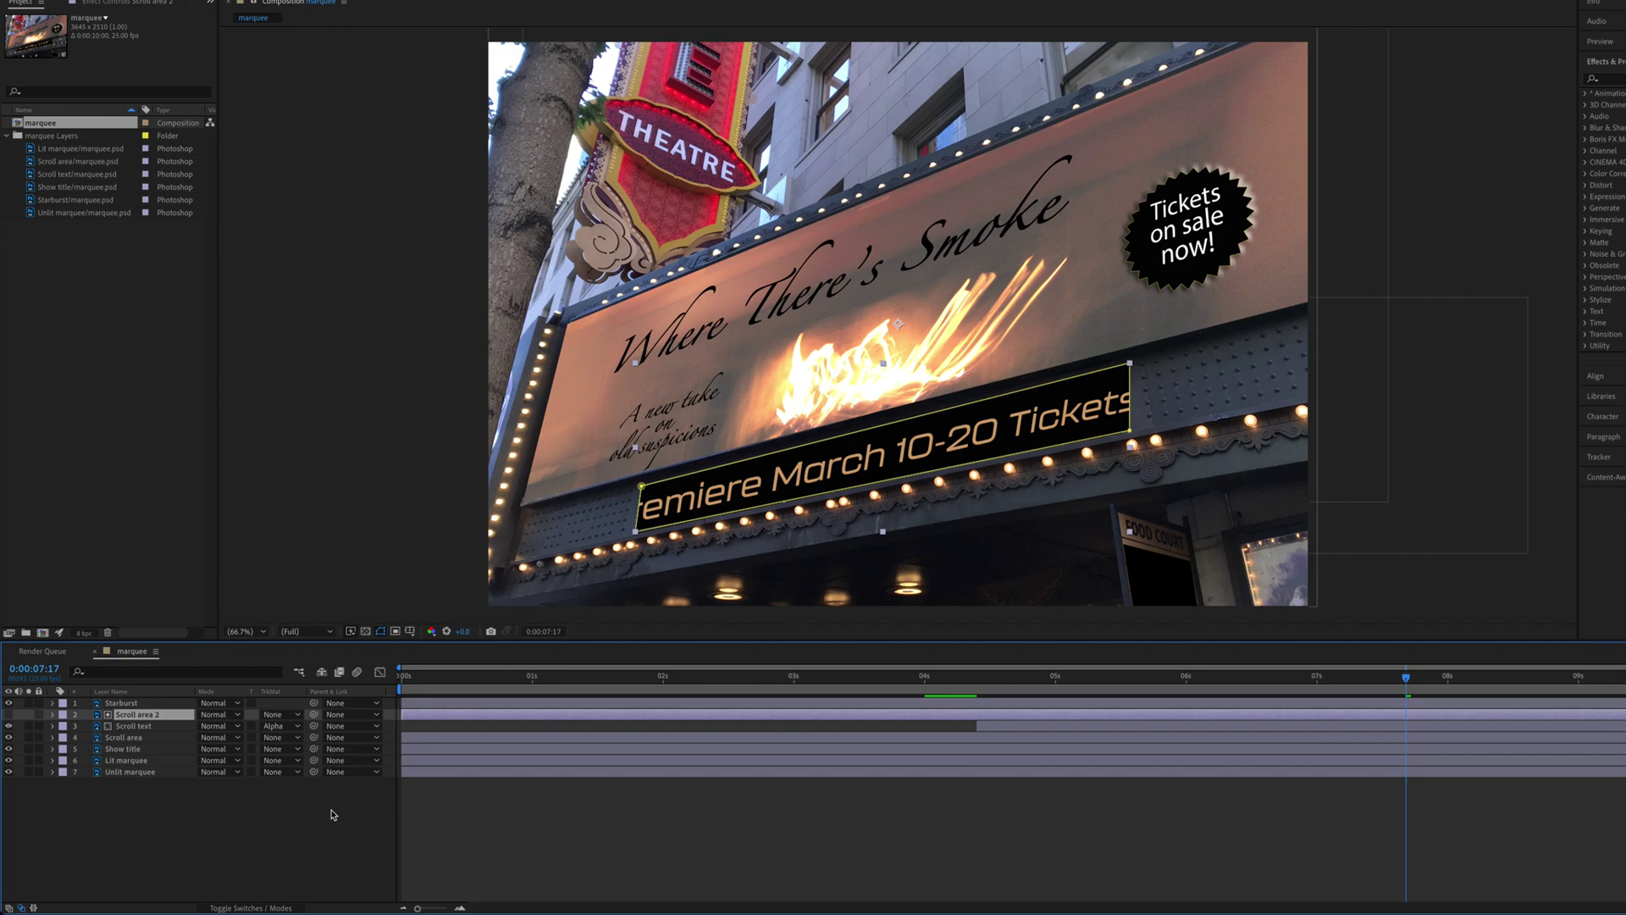
Step: Deselect all layers and preview the matted scrolling text from the beginning of the composition
click(327, 813)
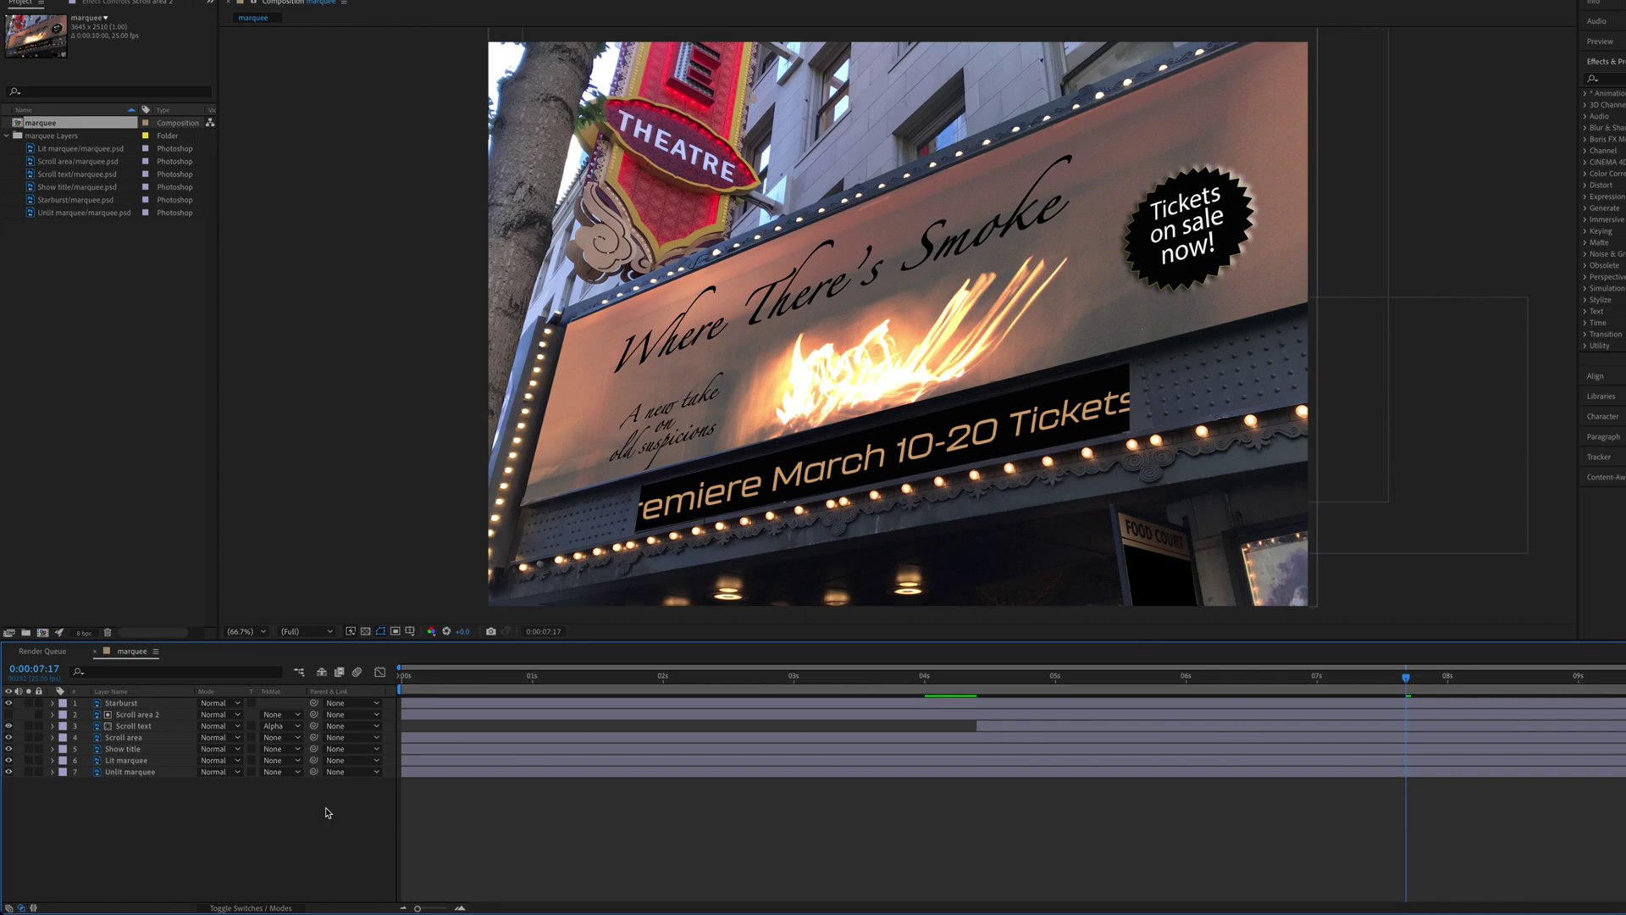
key(space)
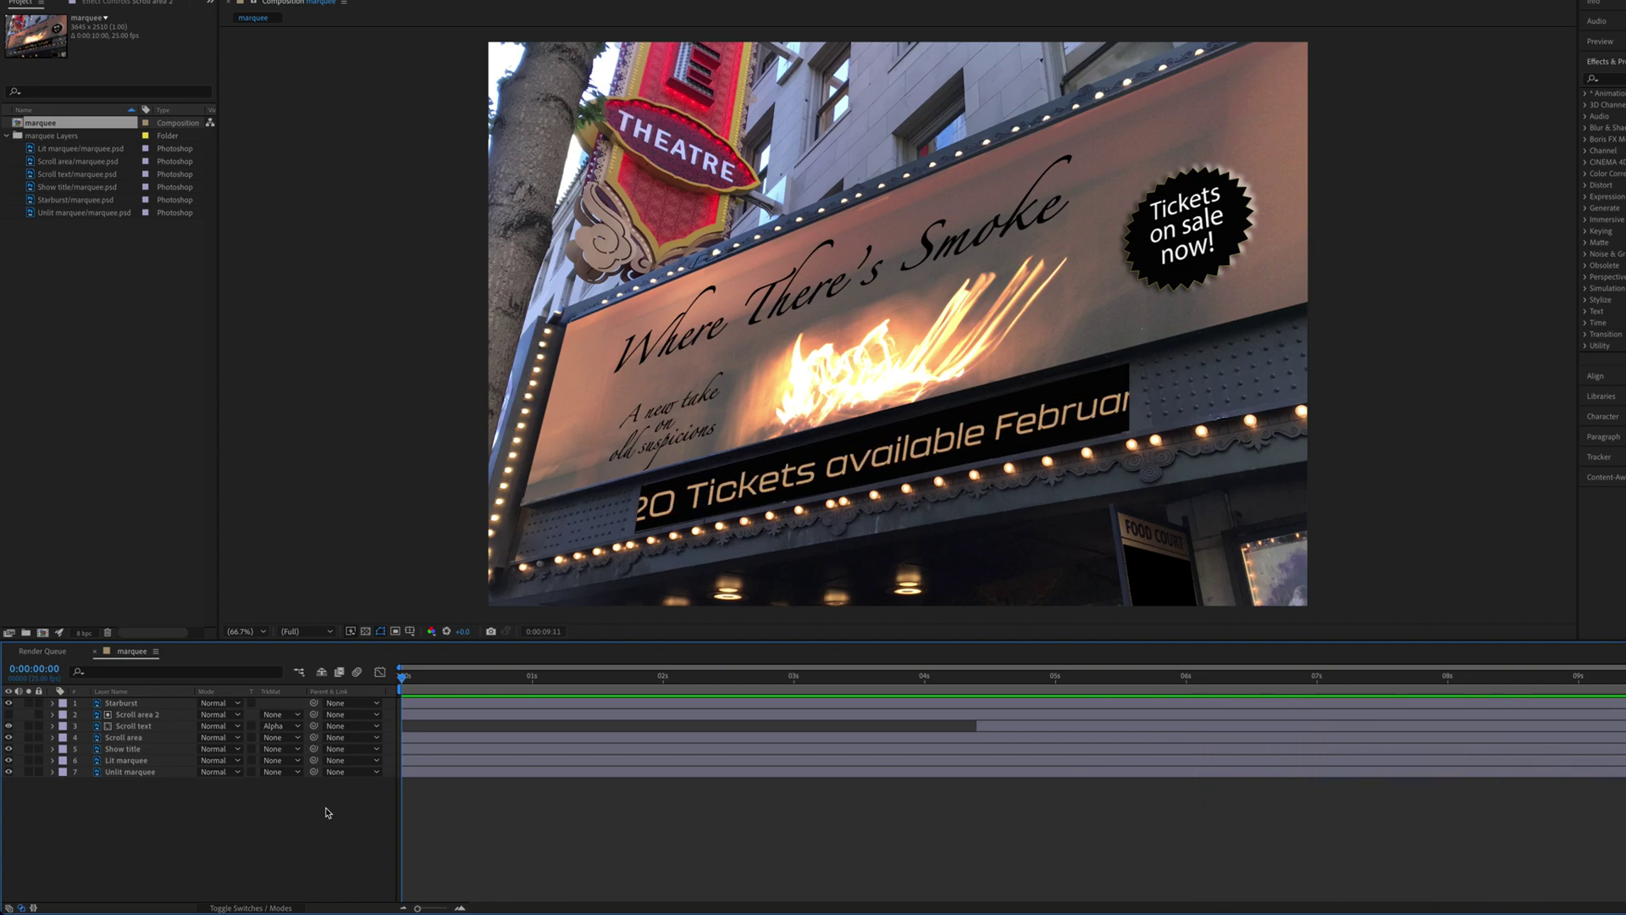
key(space)
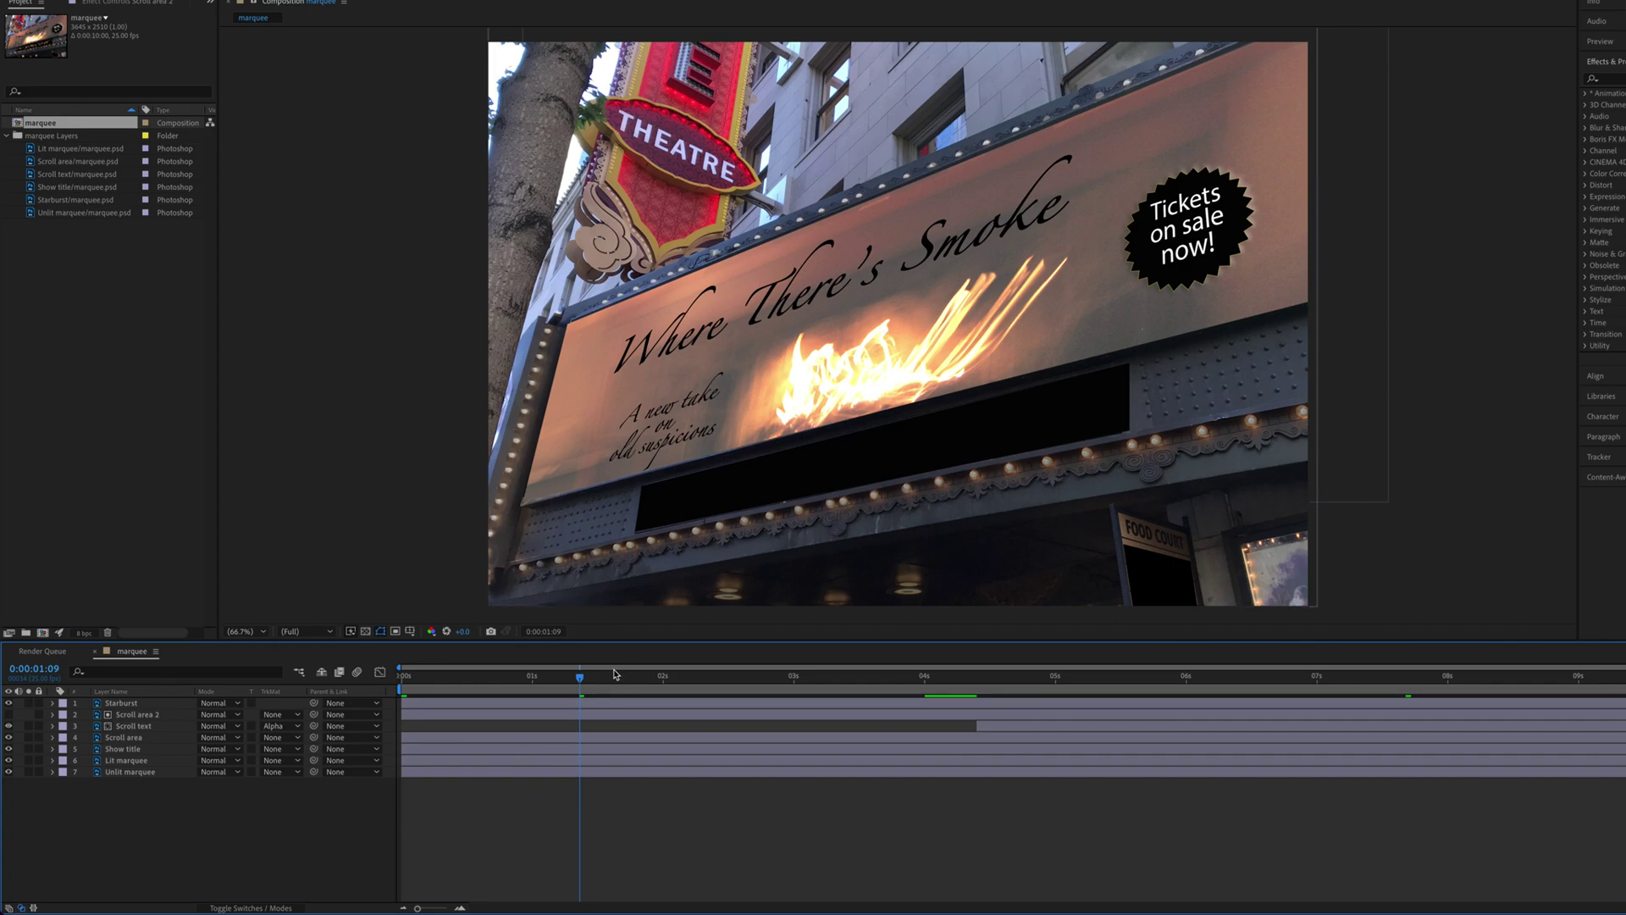
Step: Go to 0:00:07:09 and enable motion blur for the Scroll text layer
drag(581, 683, 1363, 722)
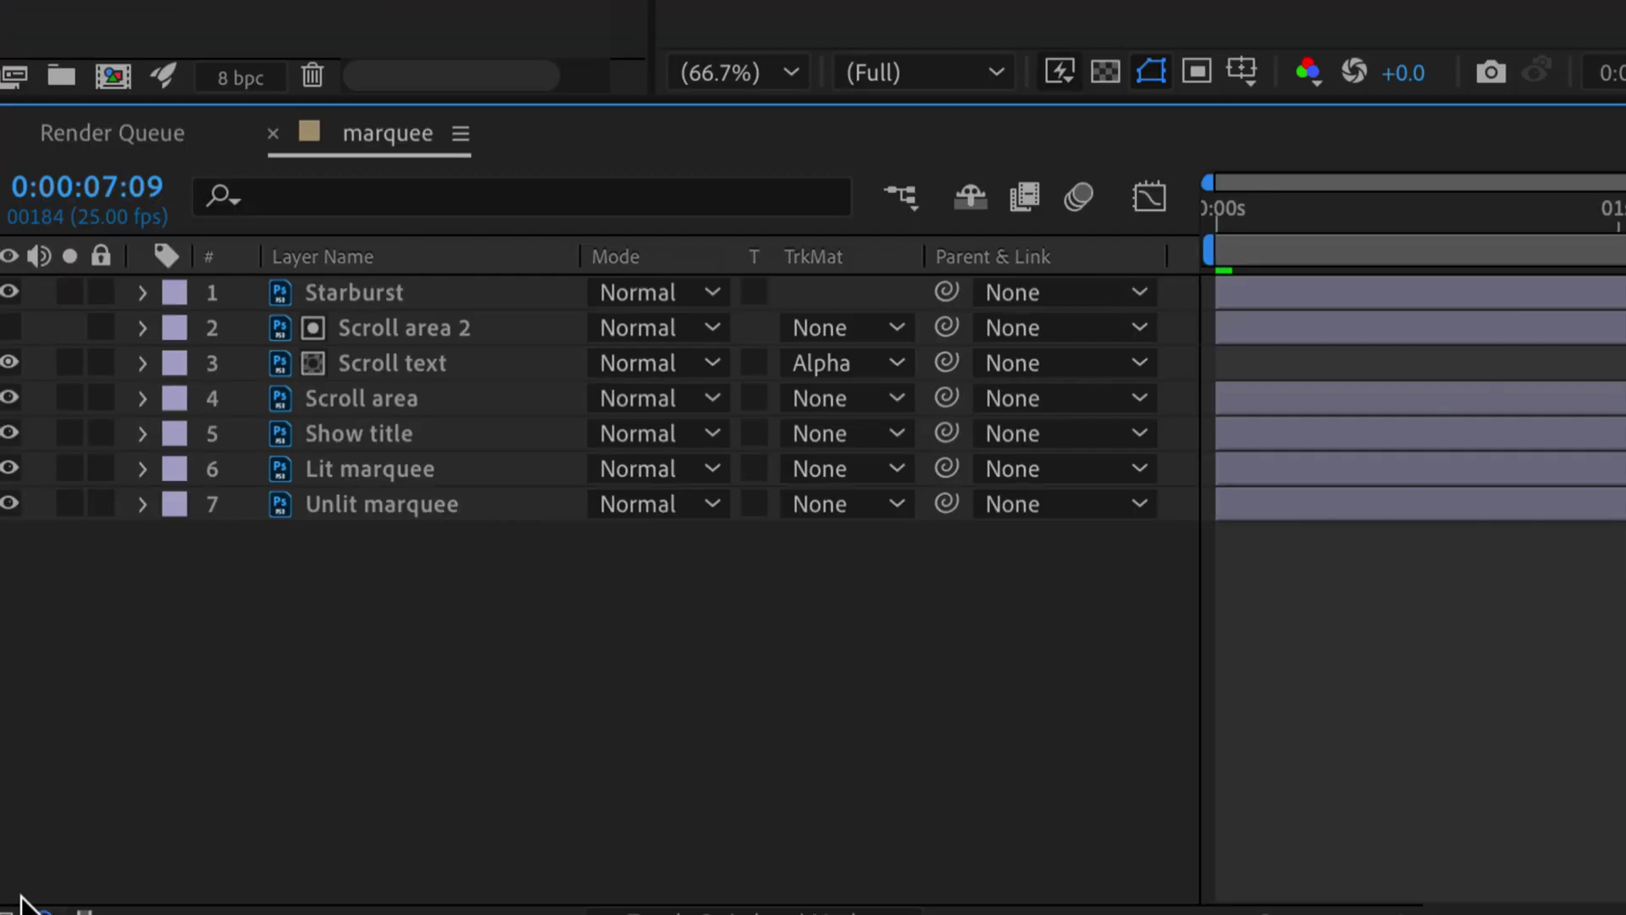
click(656, 885)
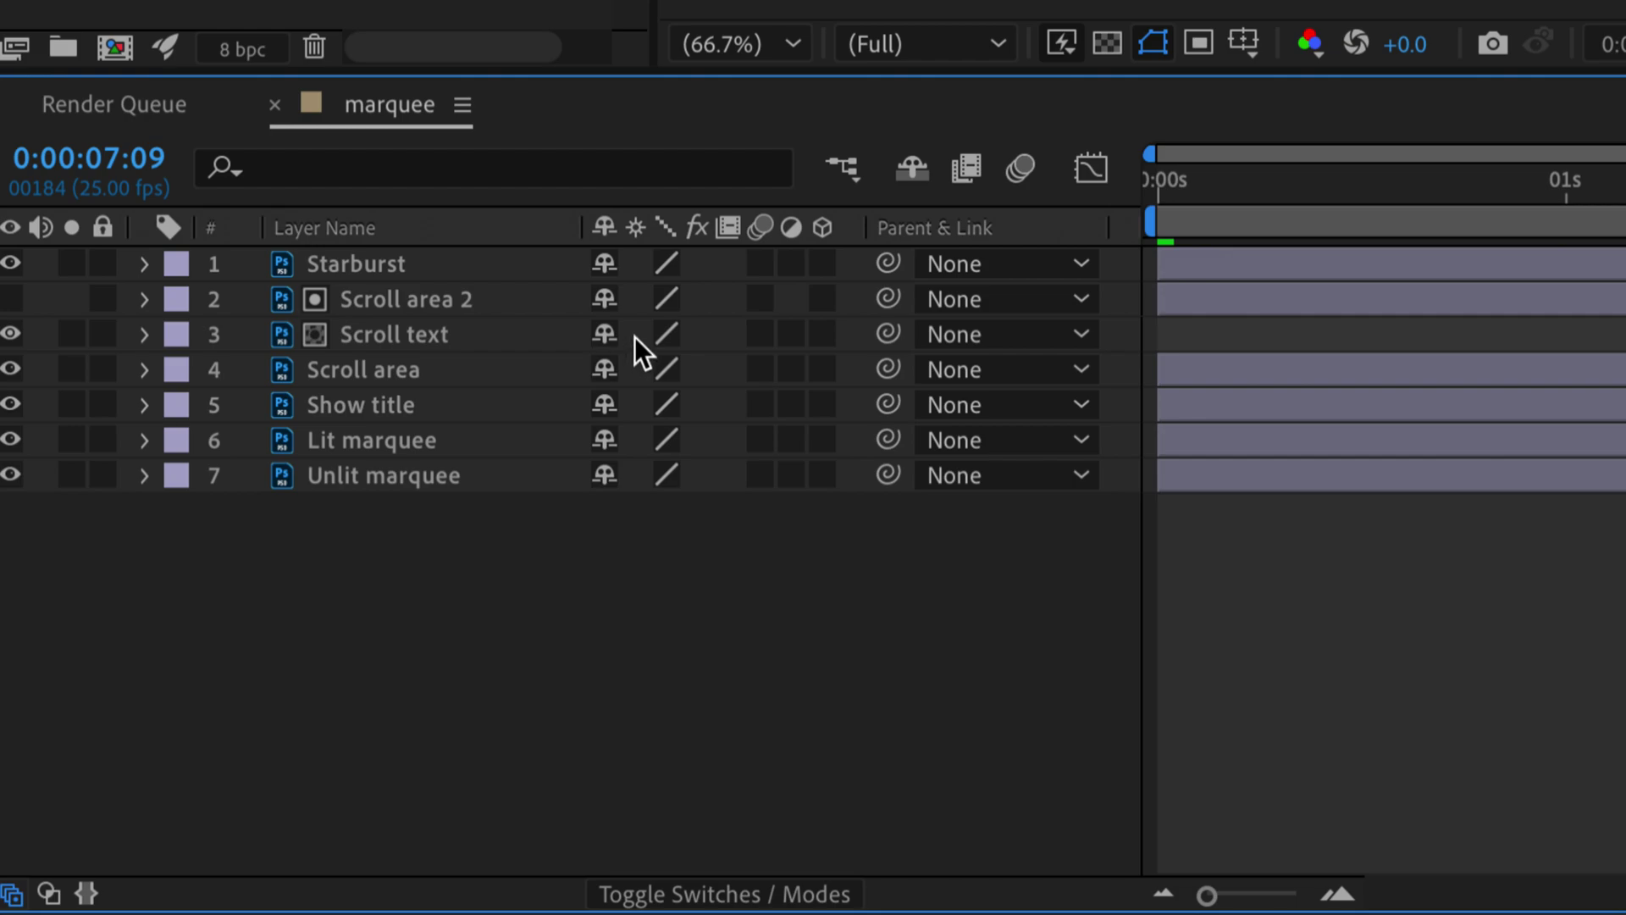
click(759, 334)
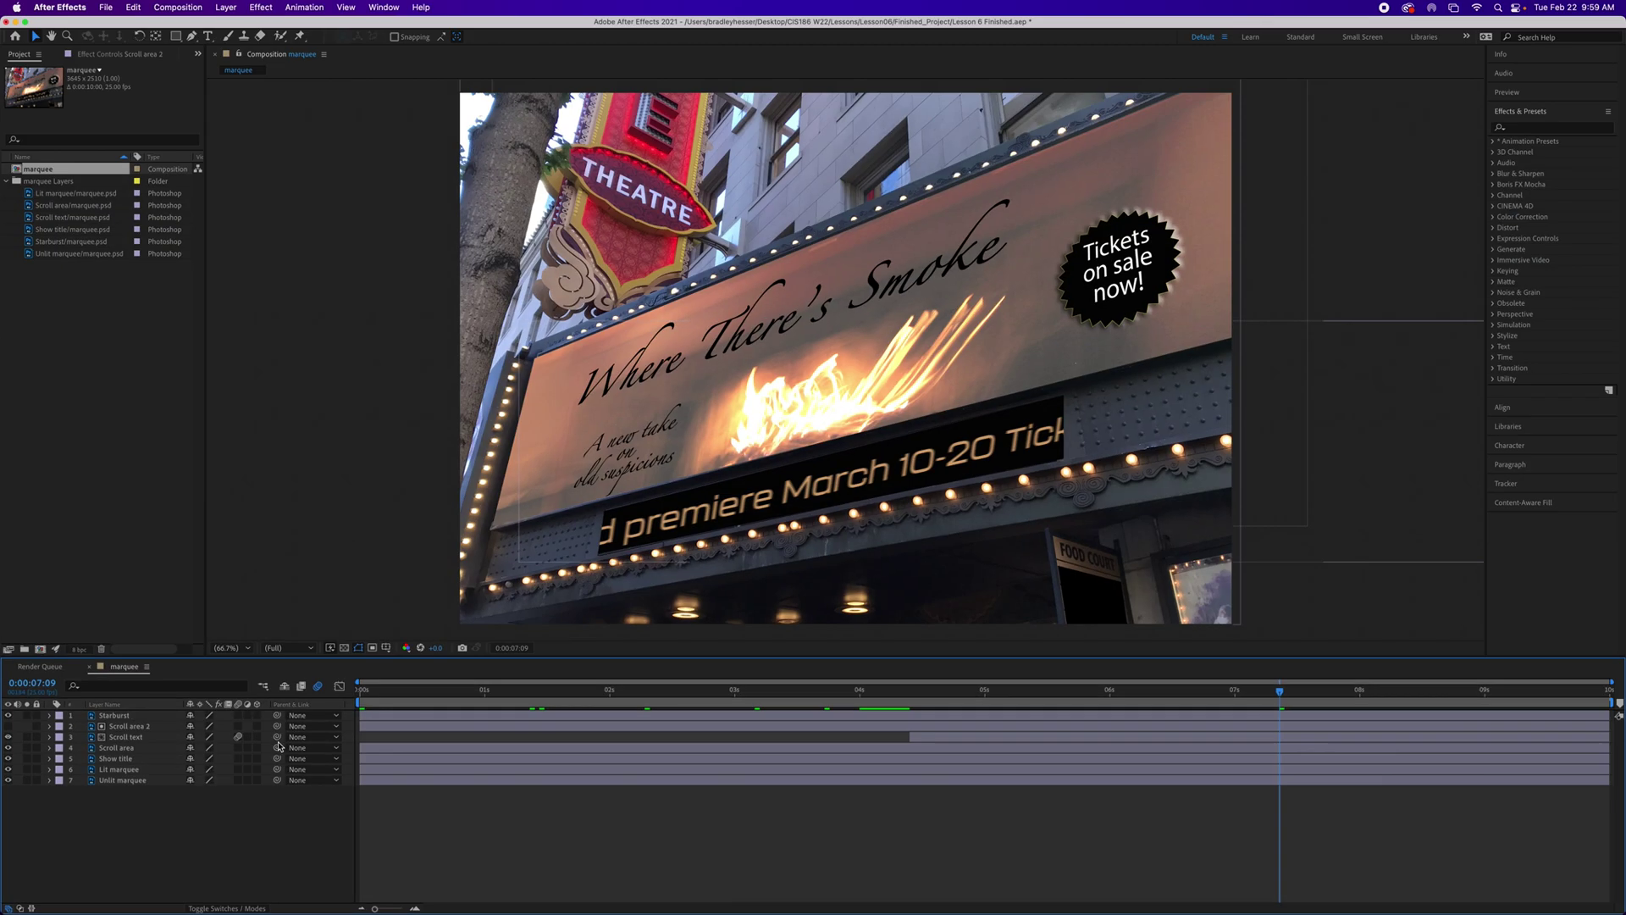
Step: Set the marquee composition's motion blur Shutter Angle to 90° and Shutter Phase to 0°
click(190, 10)
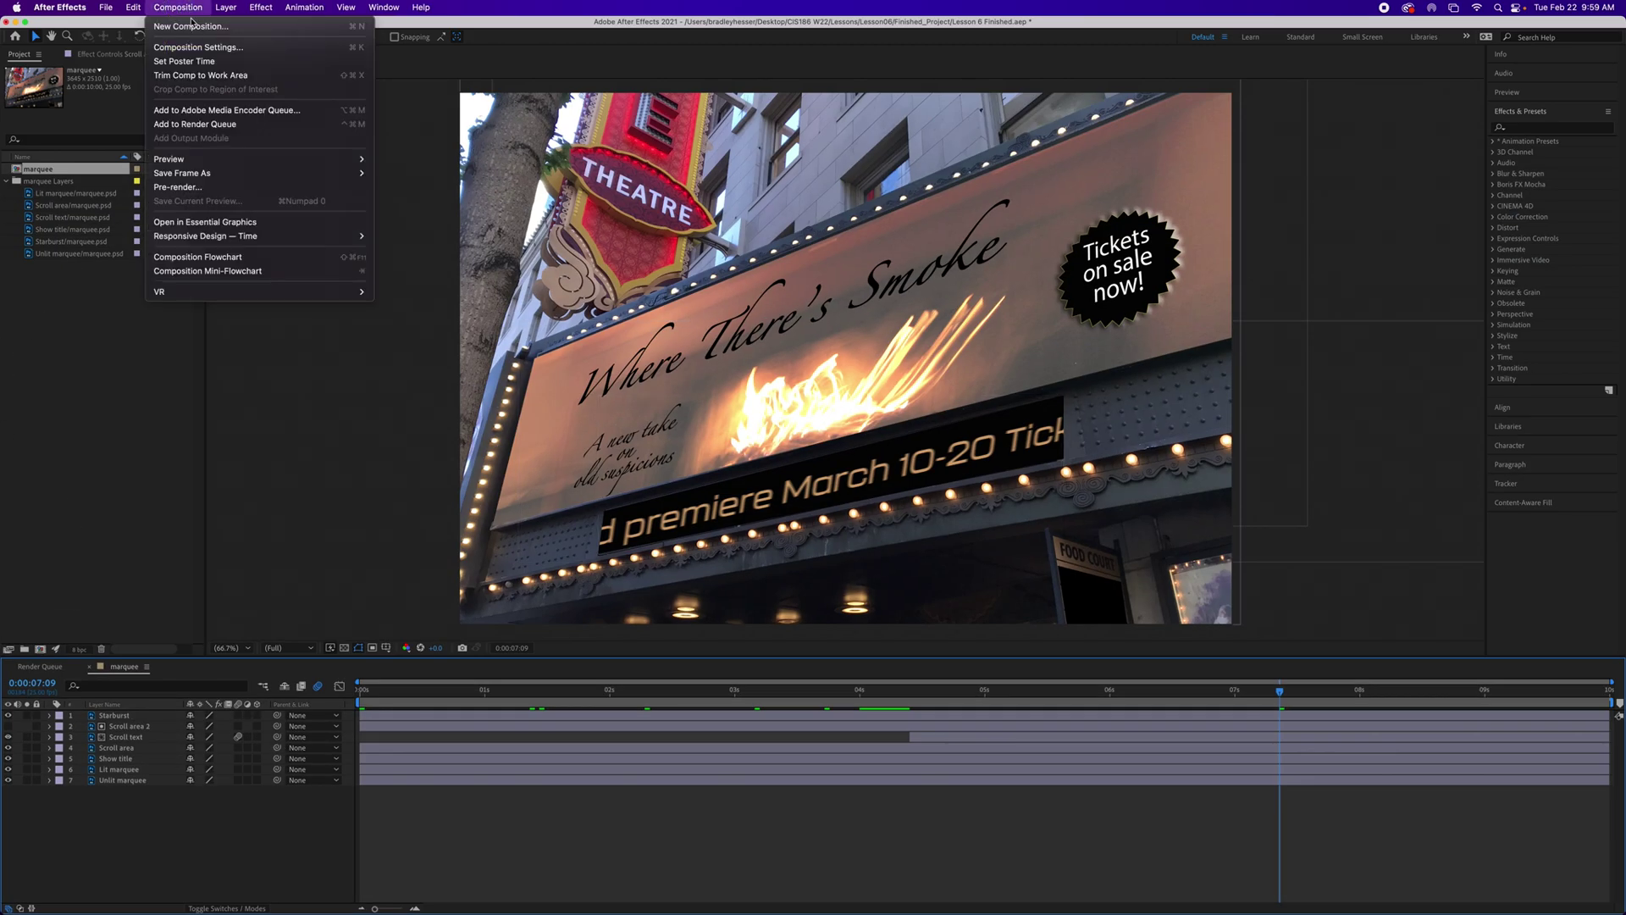
click(199, 48)
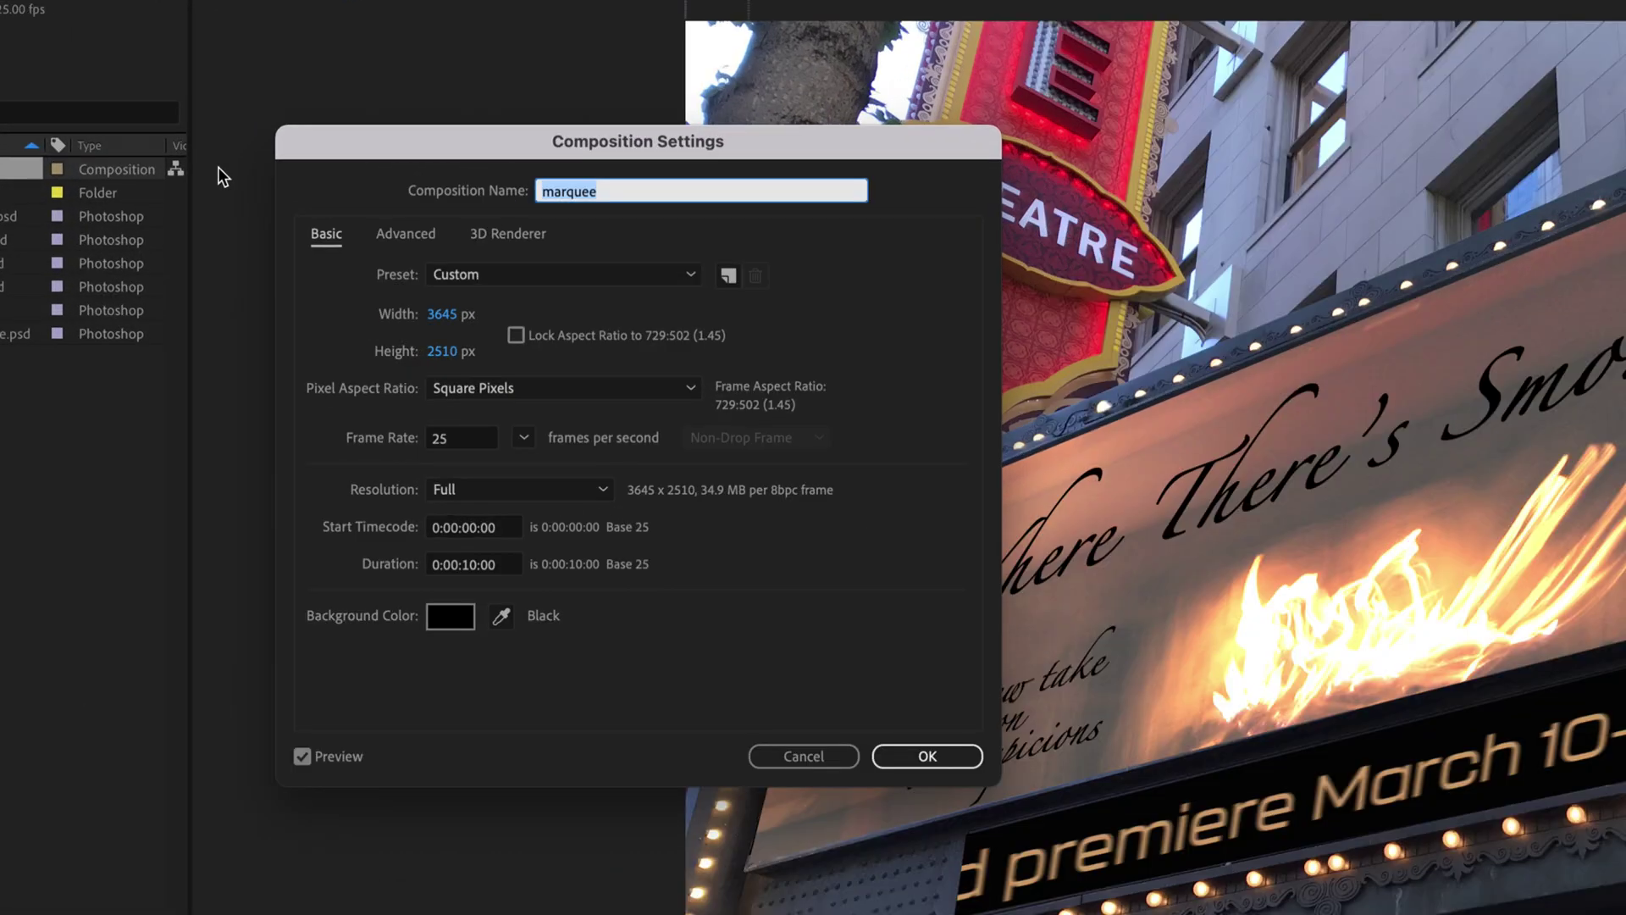
click(422, 242)
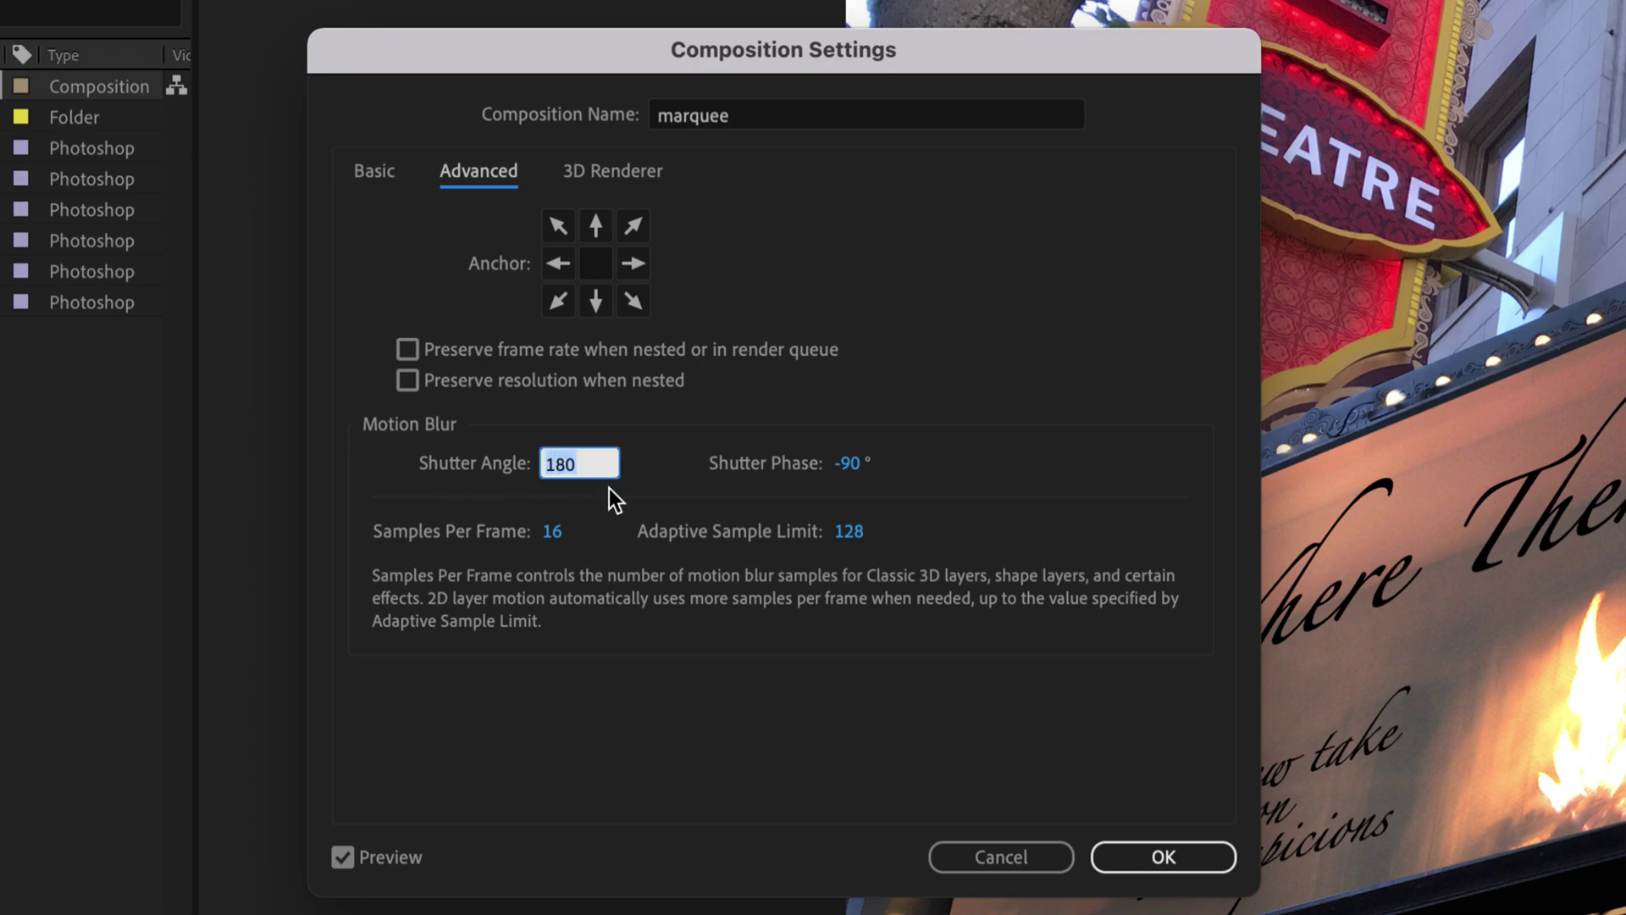
text(90)
key(Tab)
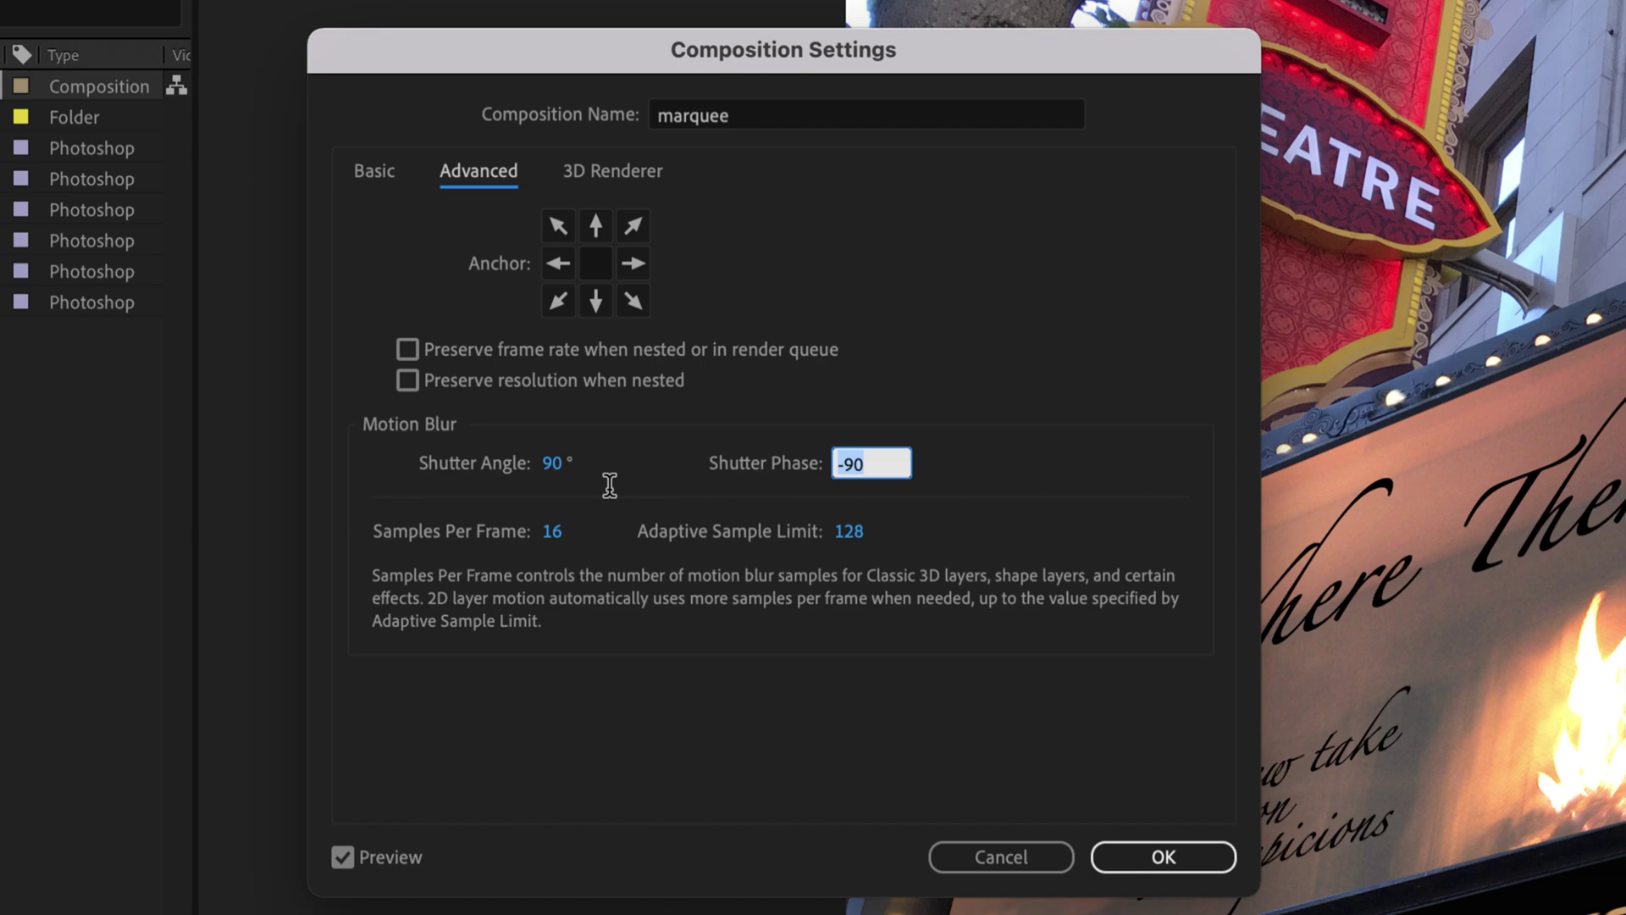
text(0)
key(Return)
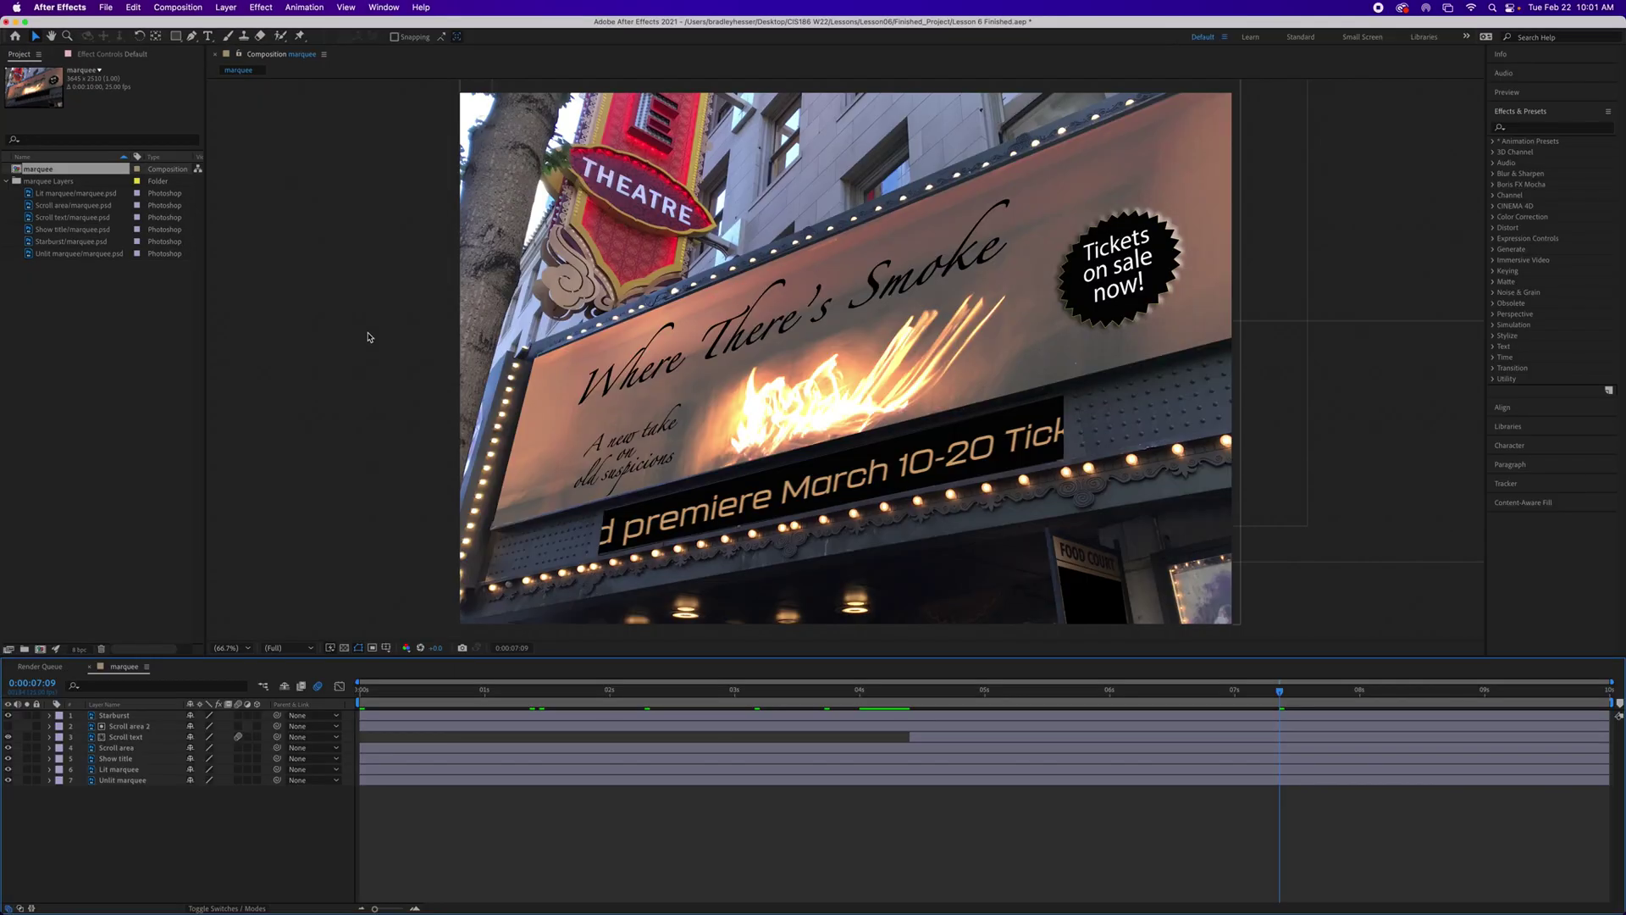
Step: Preview the blurred scroll from 0:00:07:09 and inspect the text at 0:00:07:17
key(space)
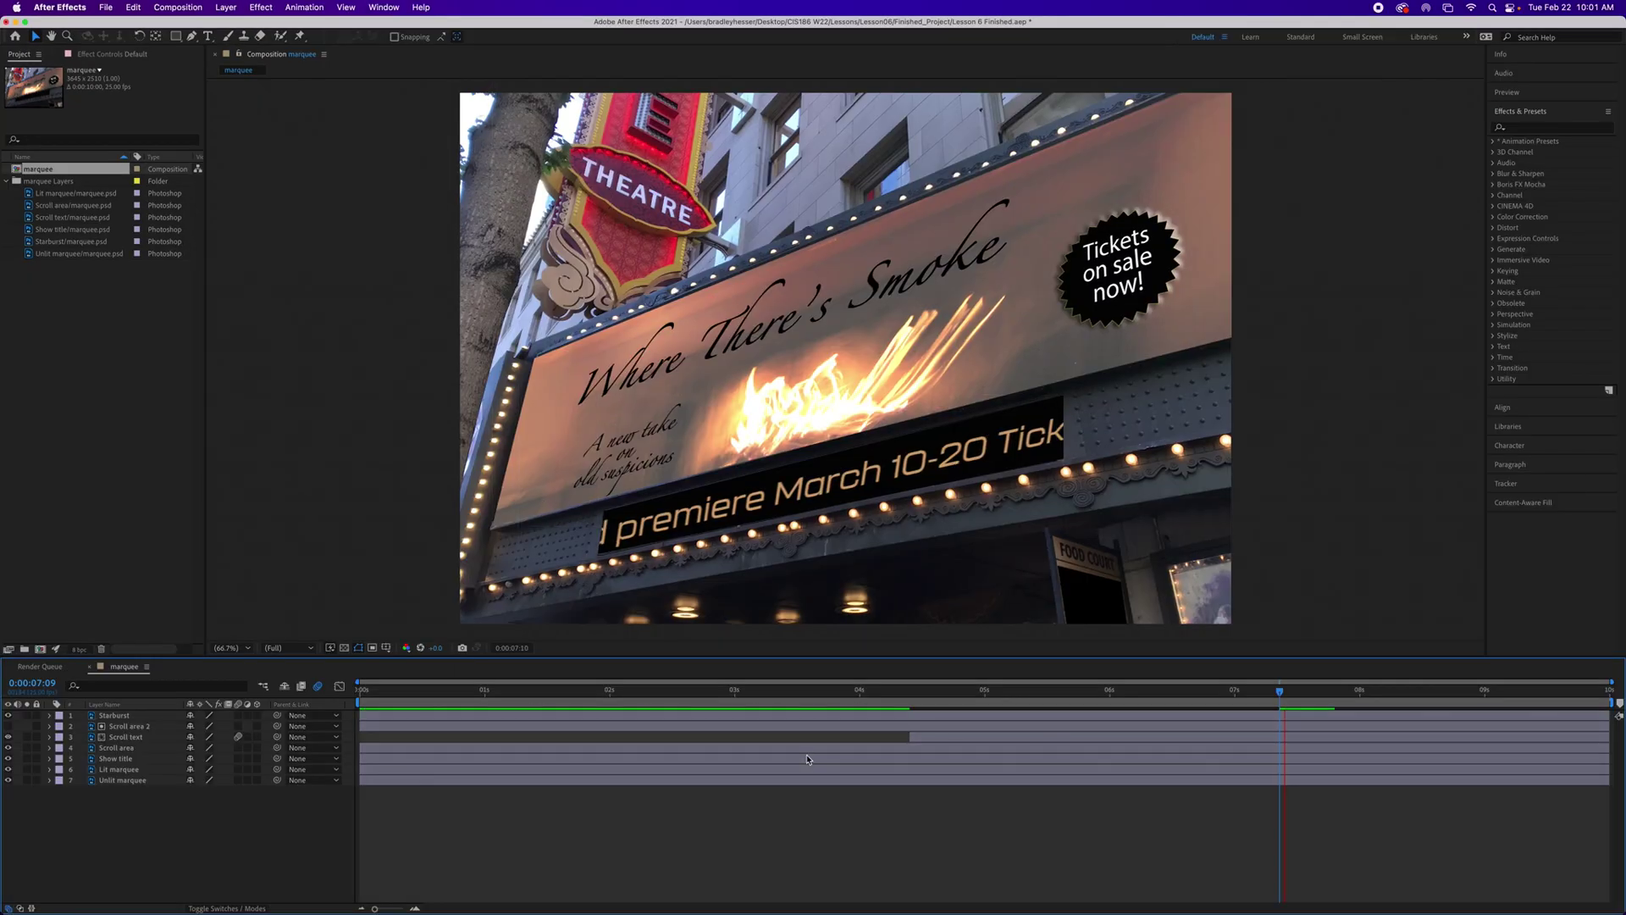
key(space)
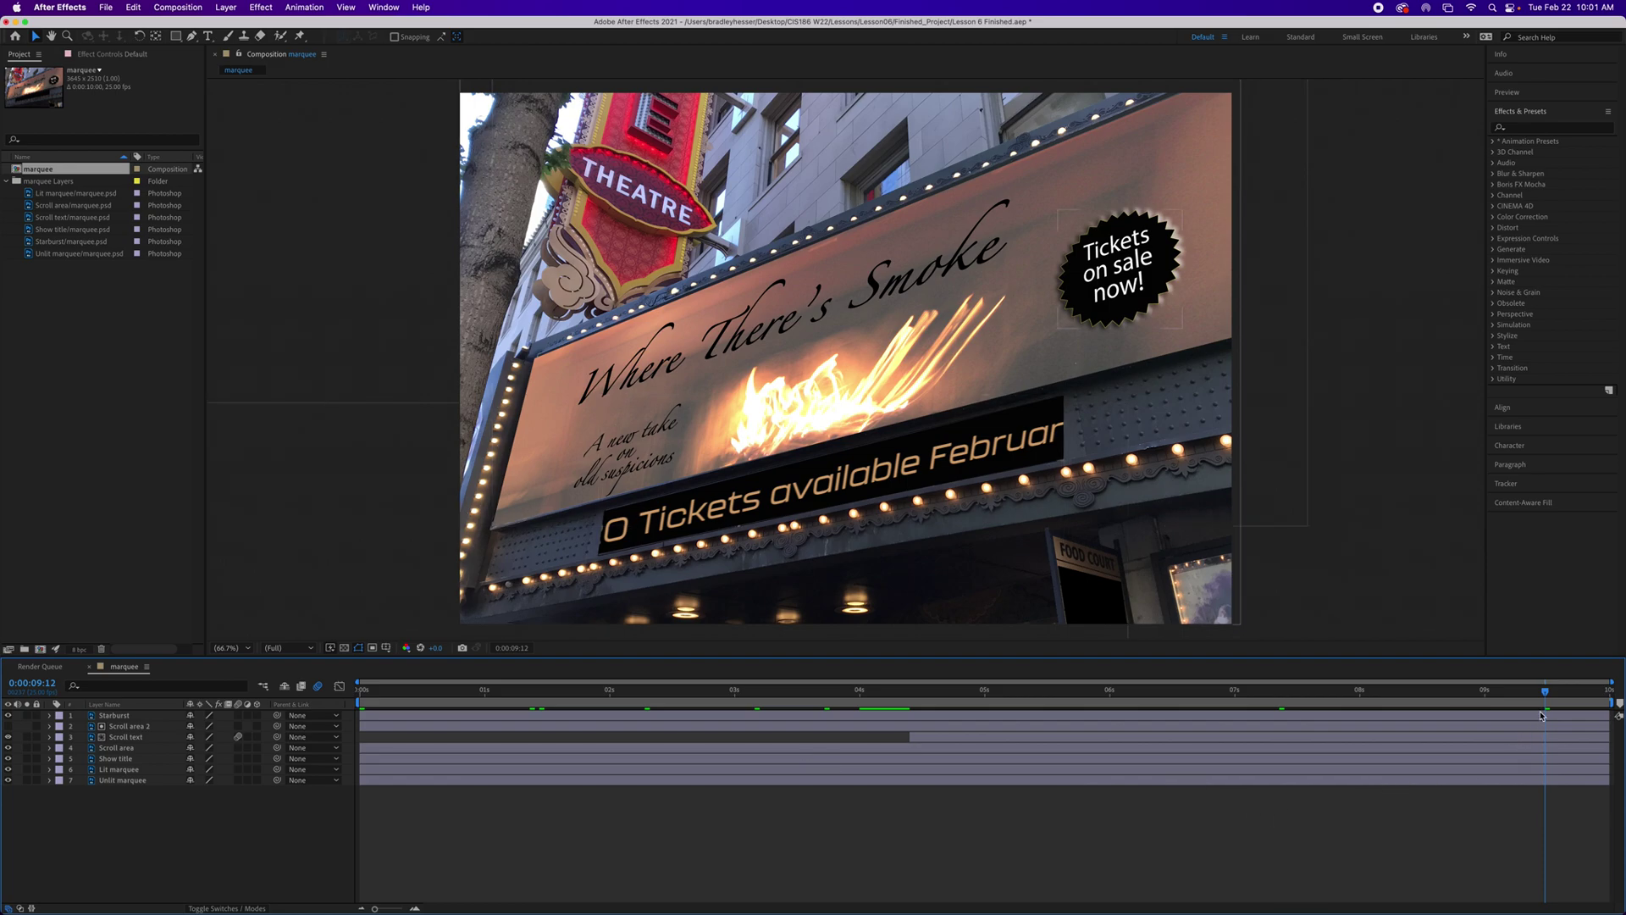
drag(1543, 694, 1325, 704)
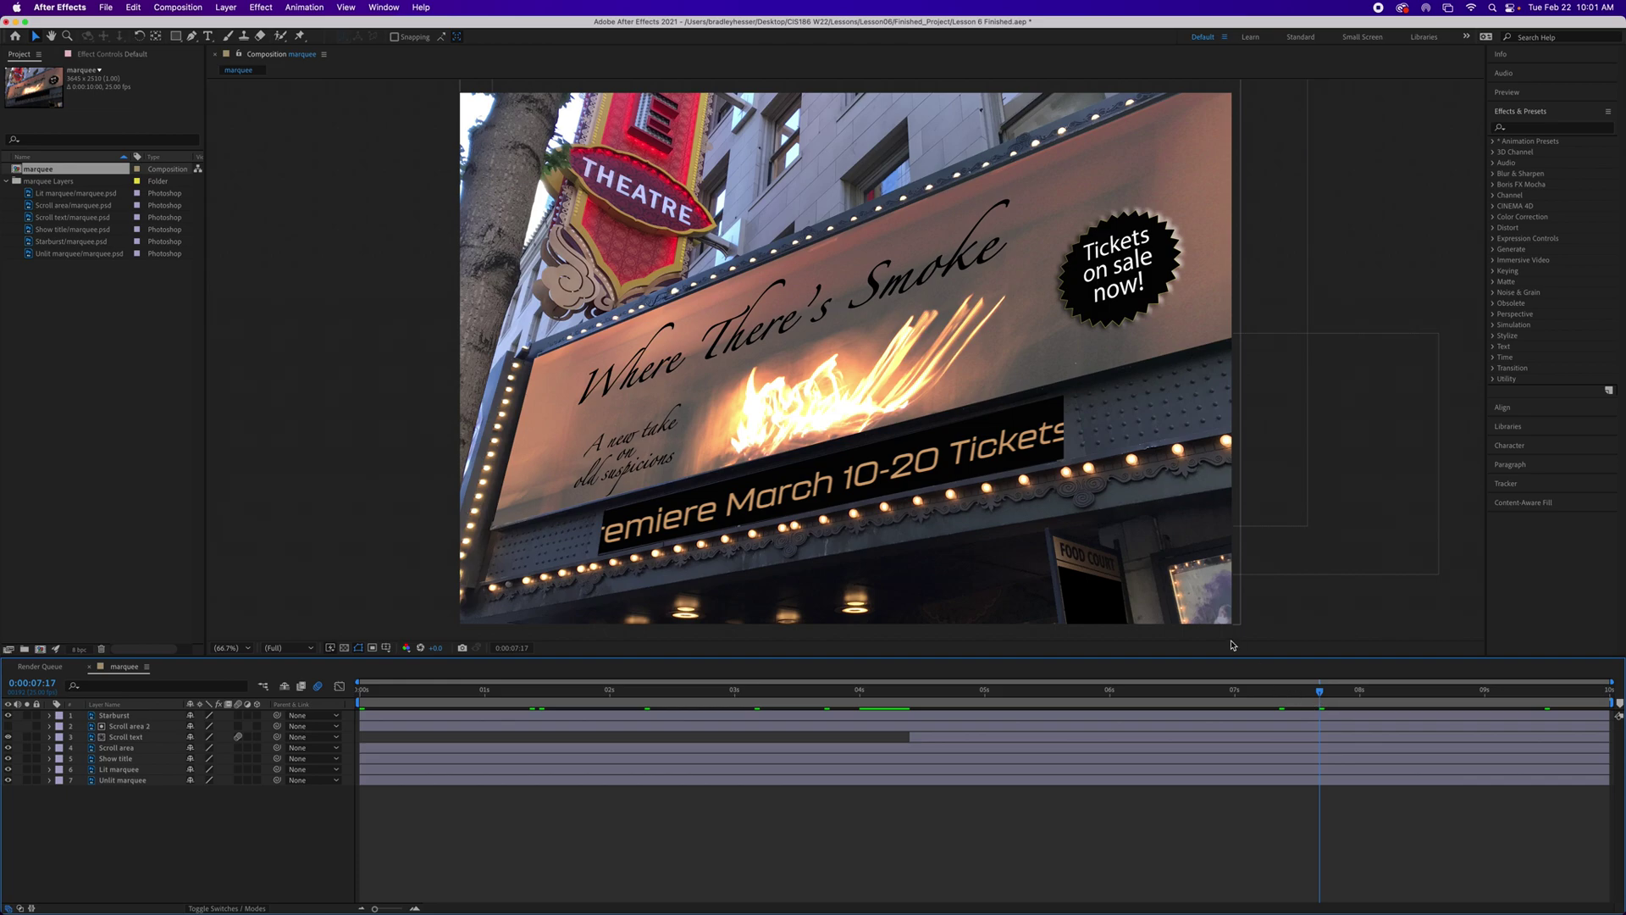
Step: Go to 0:00:04:00 and solo the Starburst and Show title layers
click(33, 683)
text(400)
key(Return)
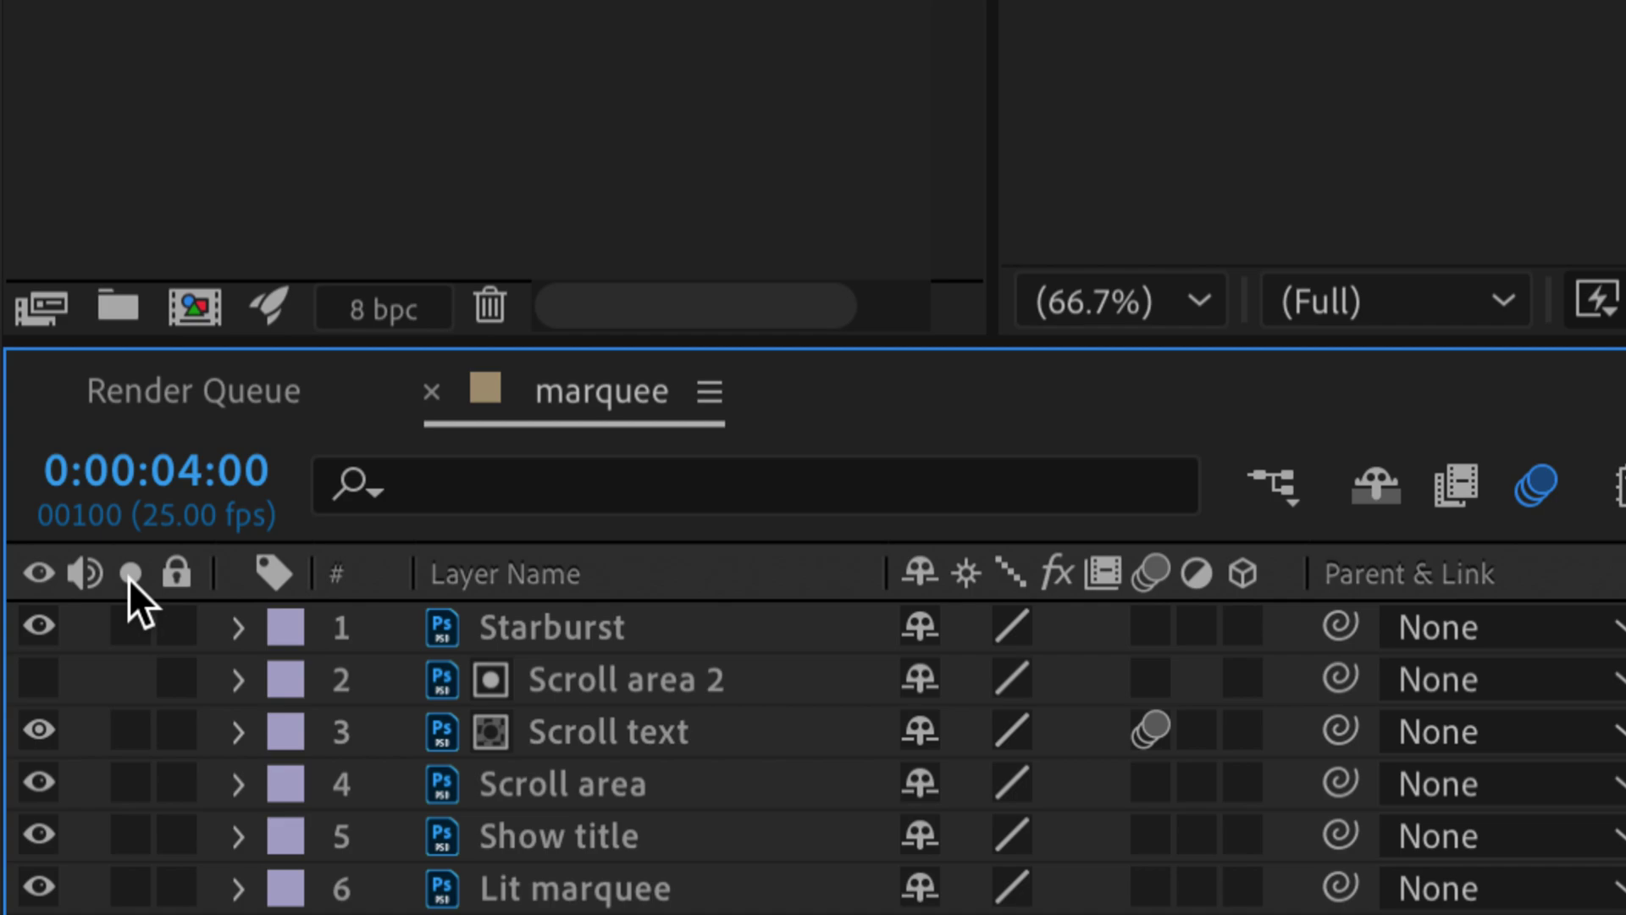
click(132, 625)
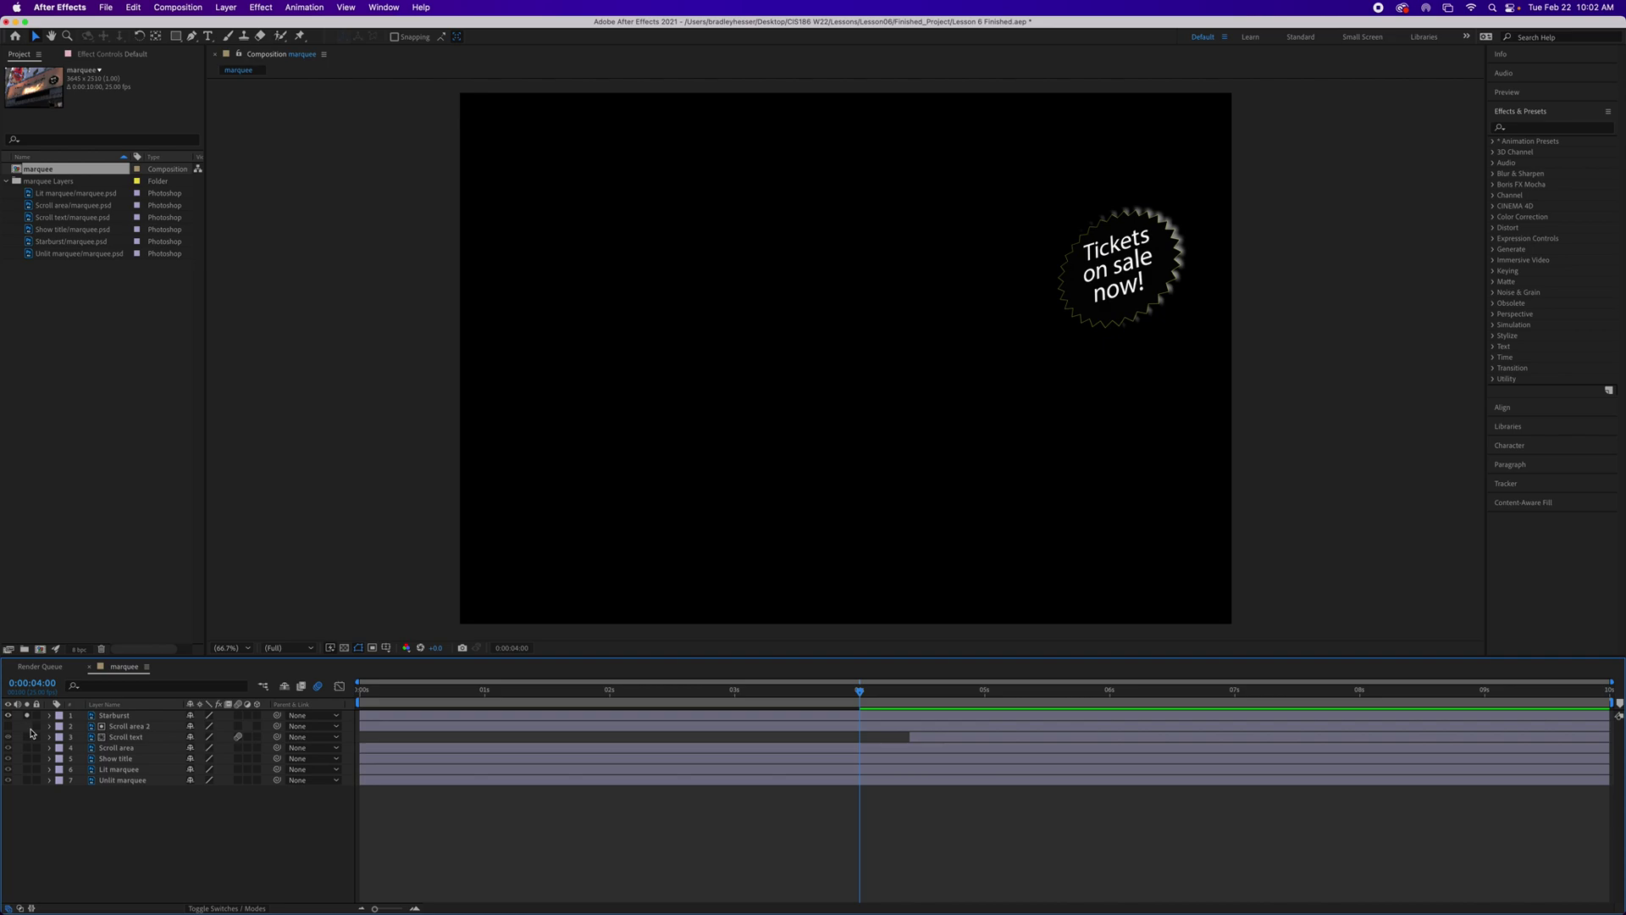
click(27, 758)
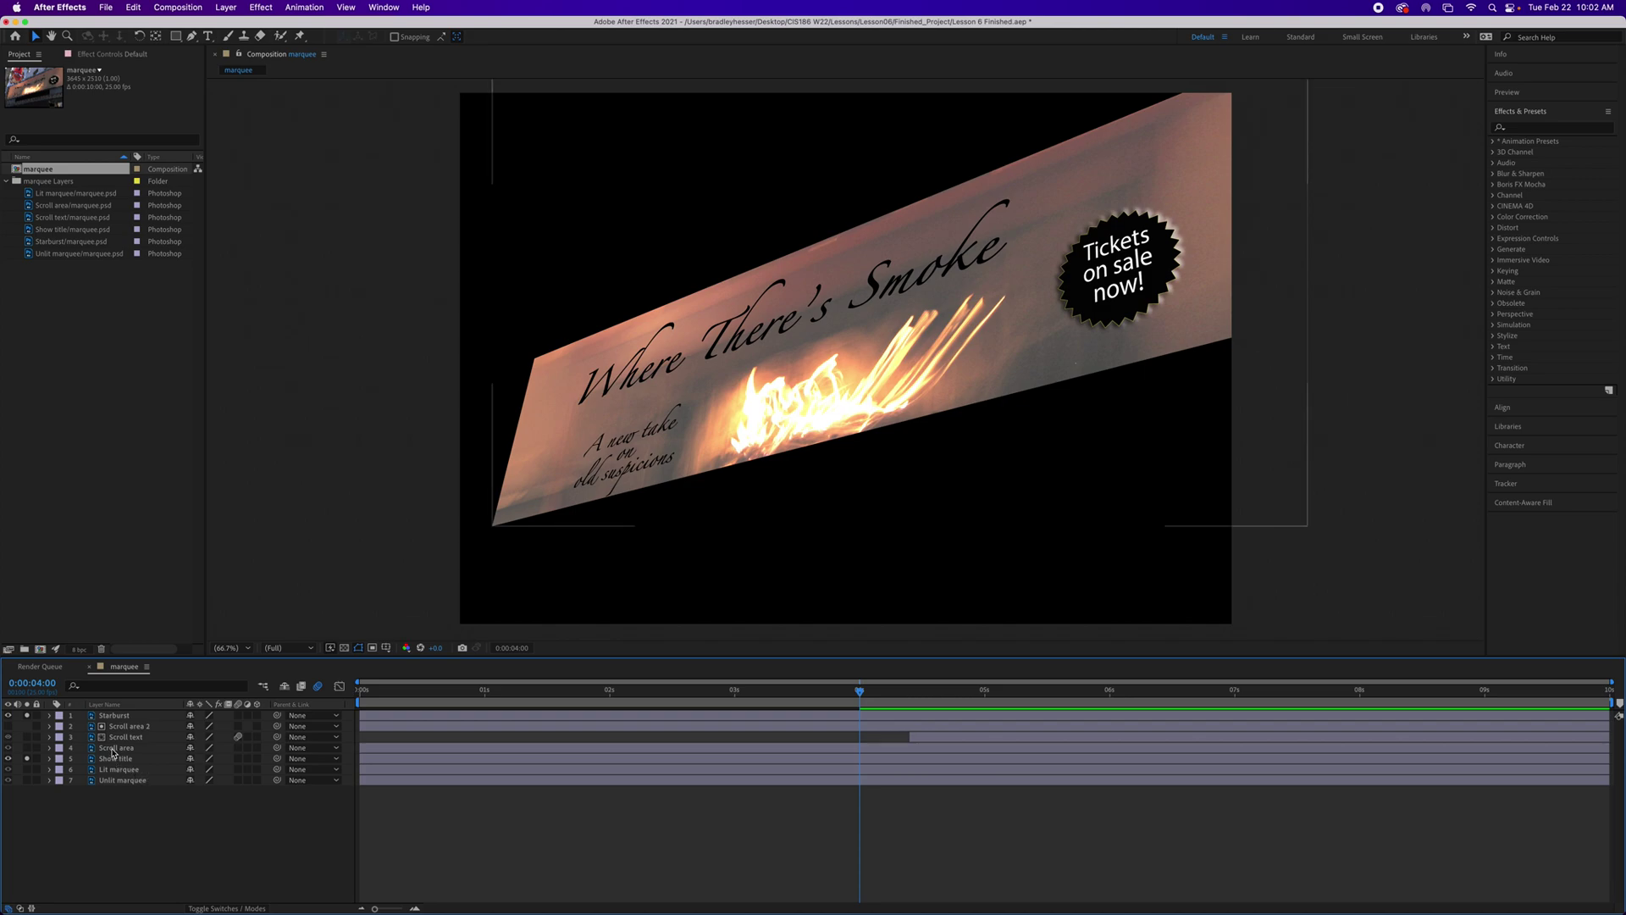
Step: Find the Corner Pin distort effect and apply it to the Starburst layer
click(140, 716)
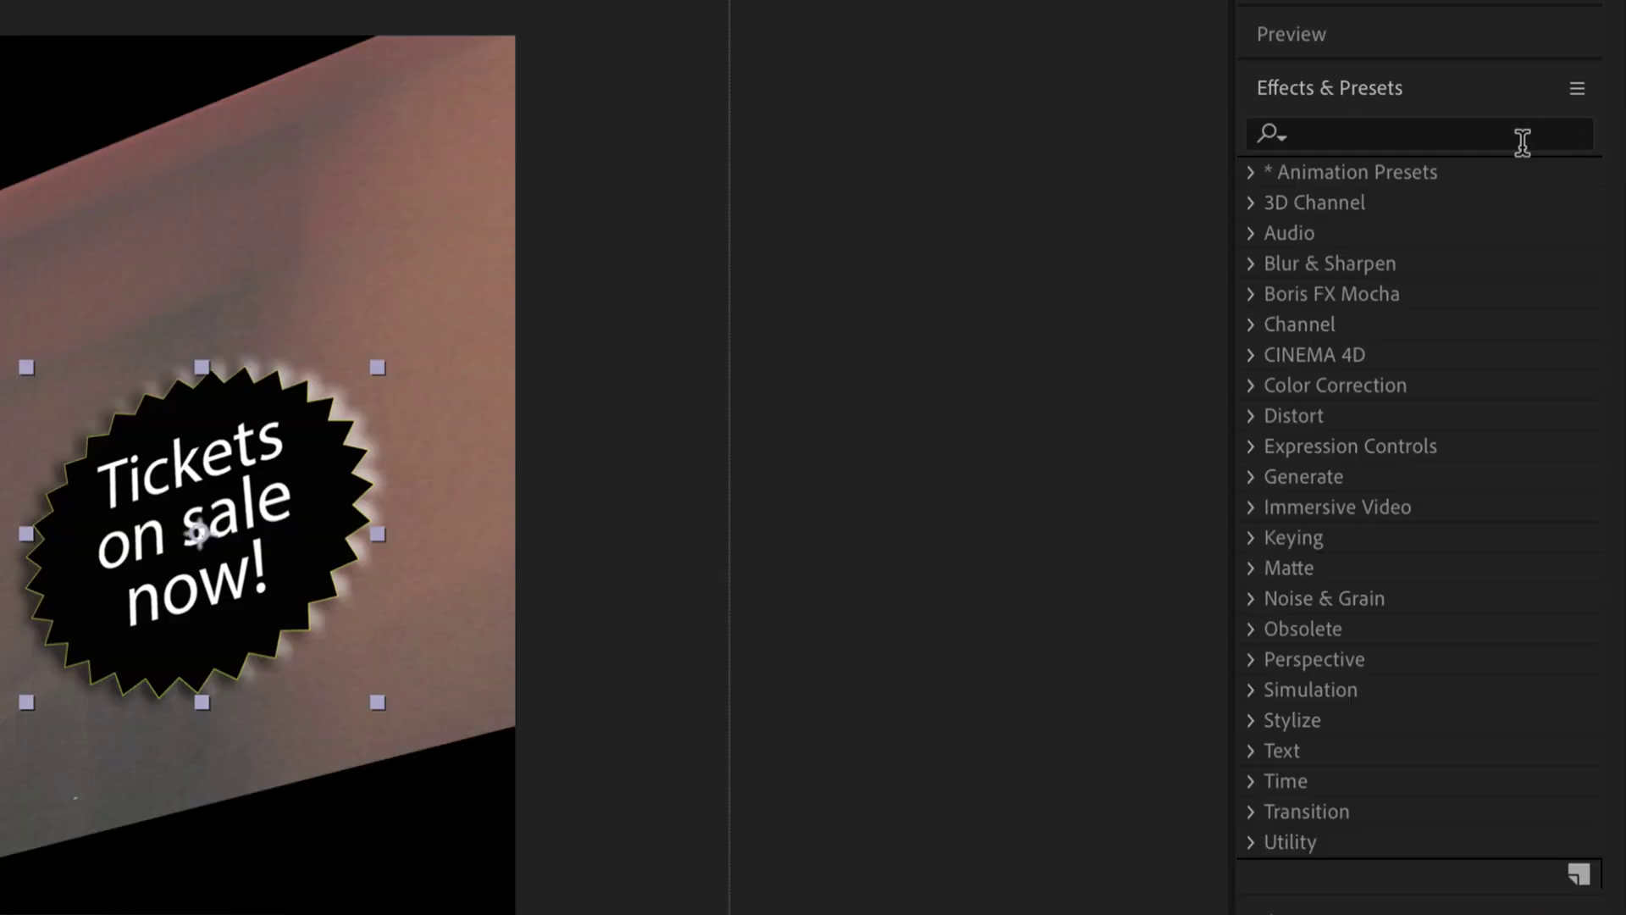
click(1579, 128)
text(c)
key(BackSpace)
text(corner)
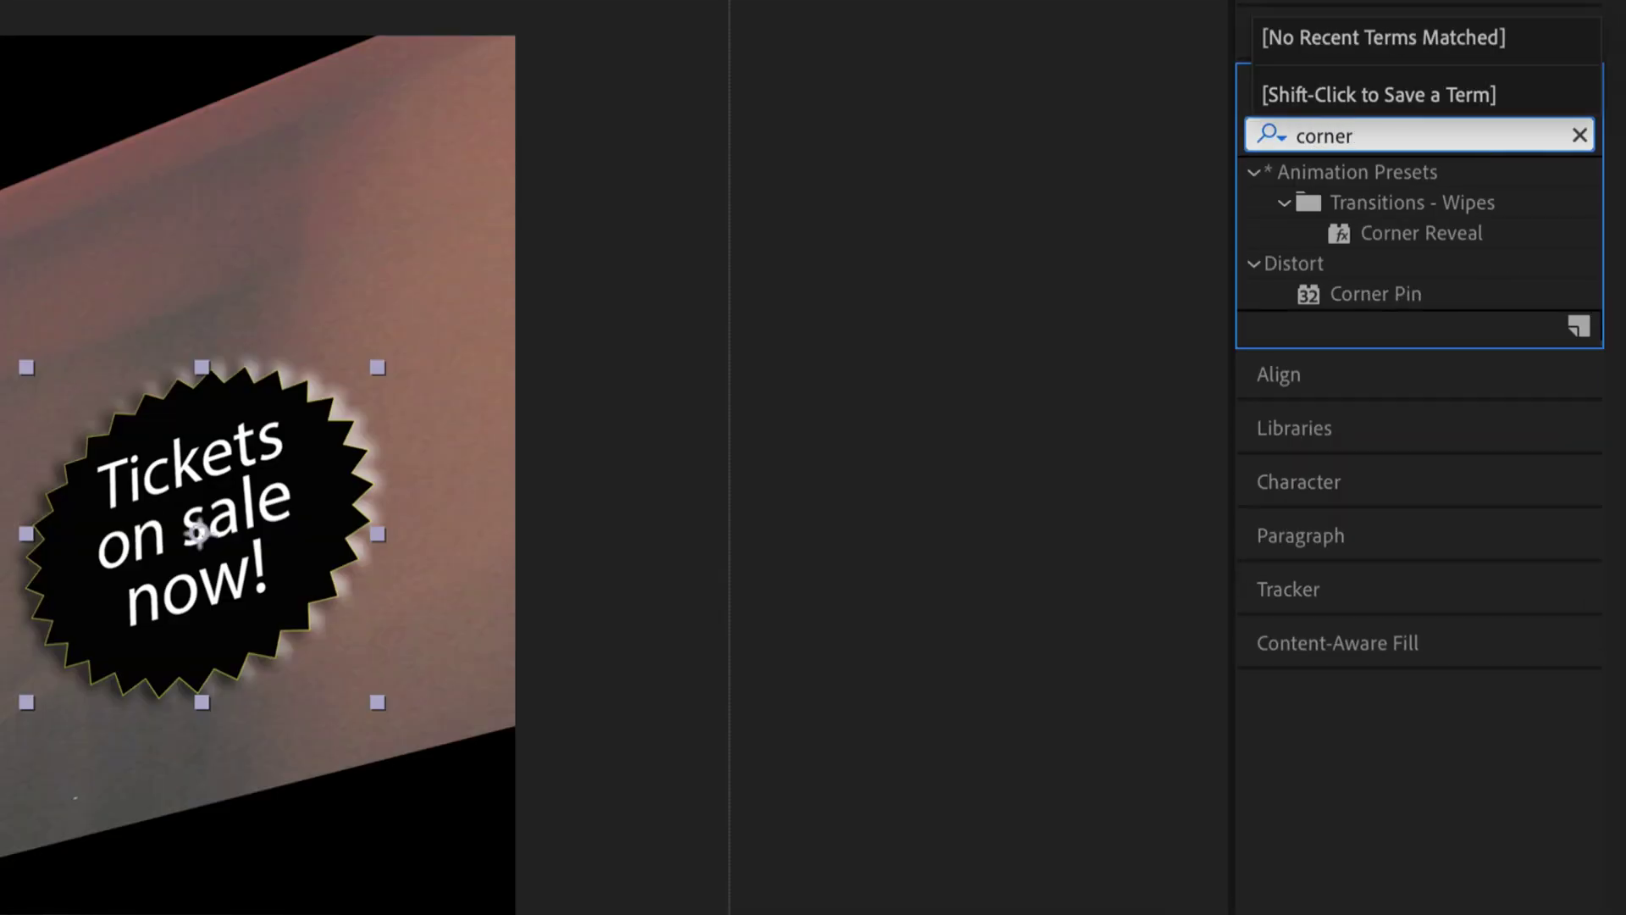
double_click(1376, 296)
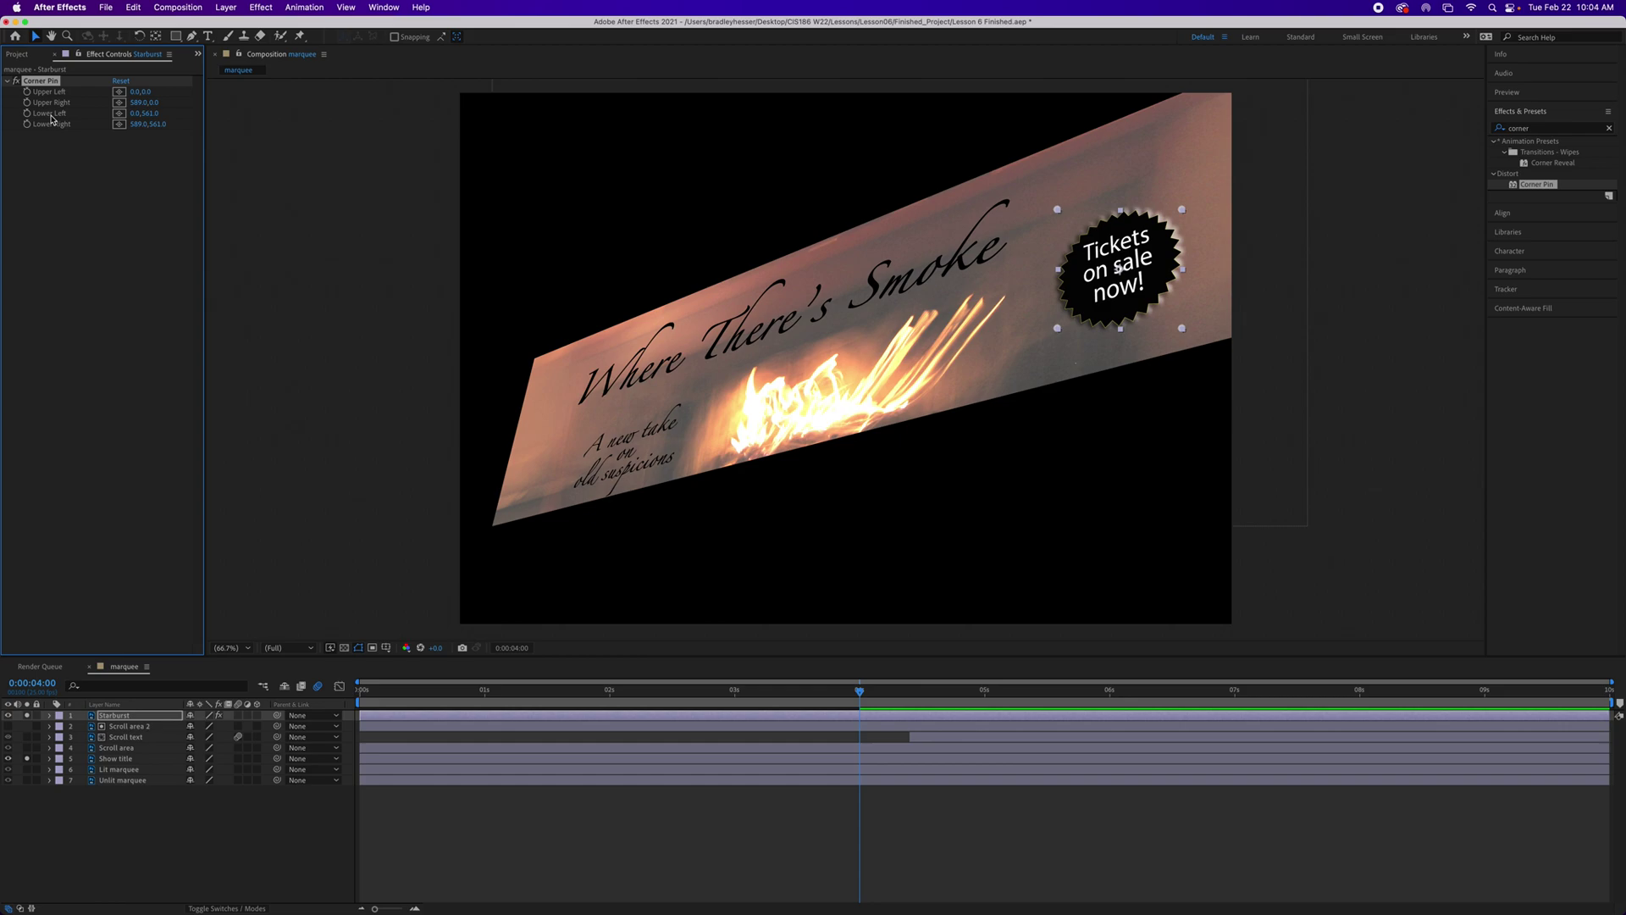
Step: Start keyframing all four Corner Pin corners of the Starburst at 0:00:04:00 and move the current time to 0:00:06:00
click(27, 92)
click(27, 103)
click(27, 113)
click(29, 125)
drag(860, 692, 1111, 693)
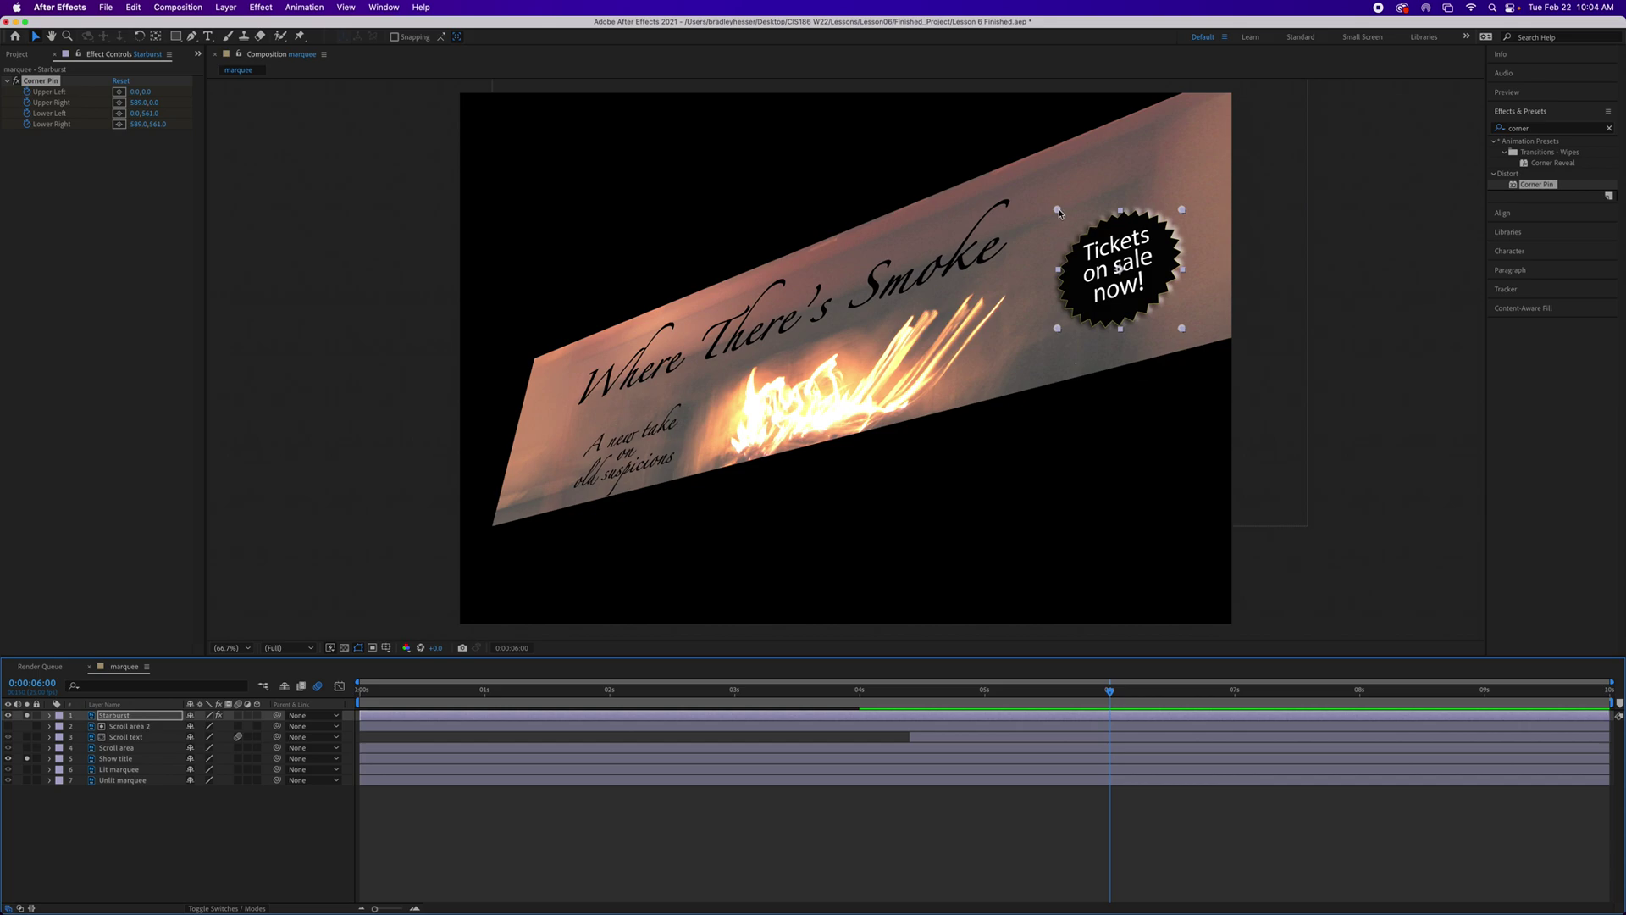
Step: Try distorting the Starburst at 0:00:06:00 by pulling its four corner pins outward freehand
drag(1058, 211, 838, 142)
drag(1182, 209, 1303, 127)
drag(1182, 328, 1223, 304)
drag(1057, 329, 945, 344)
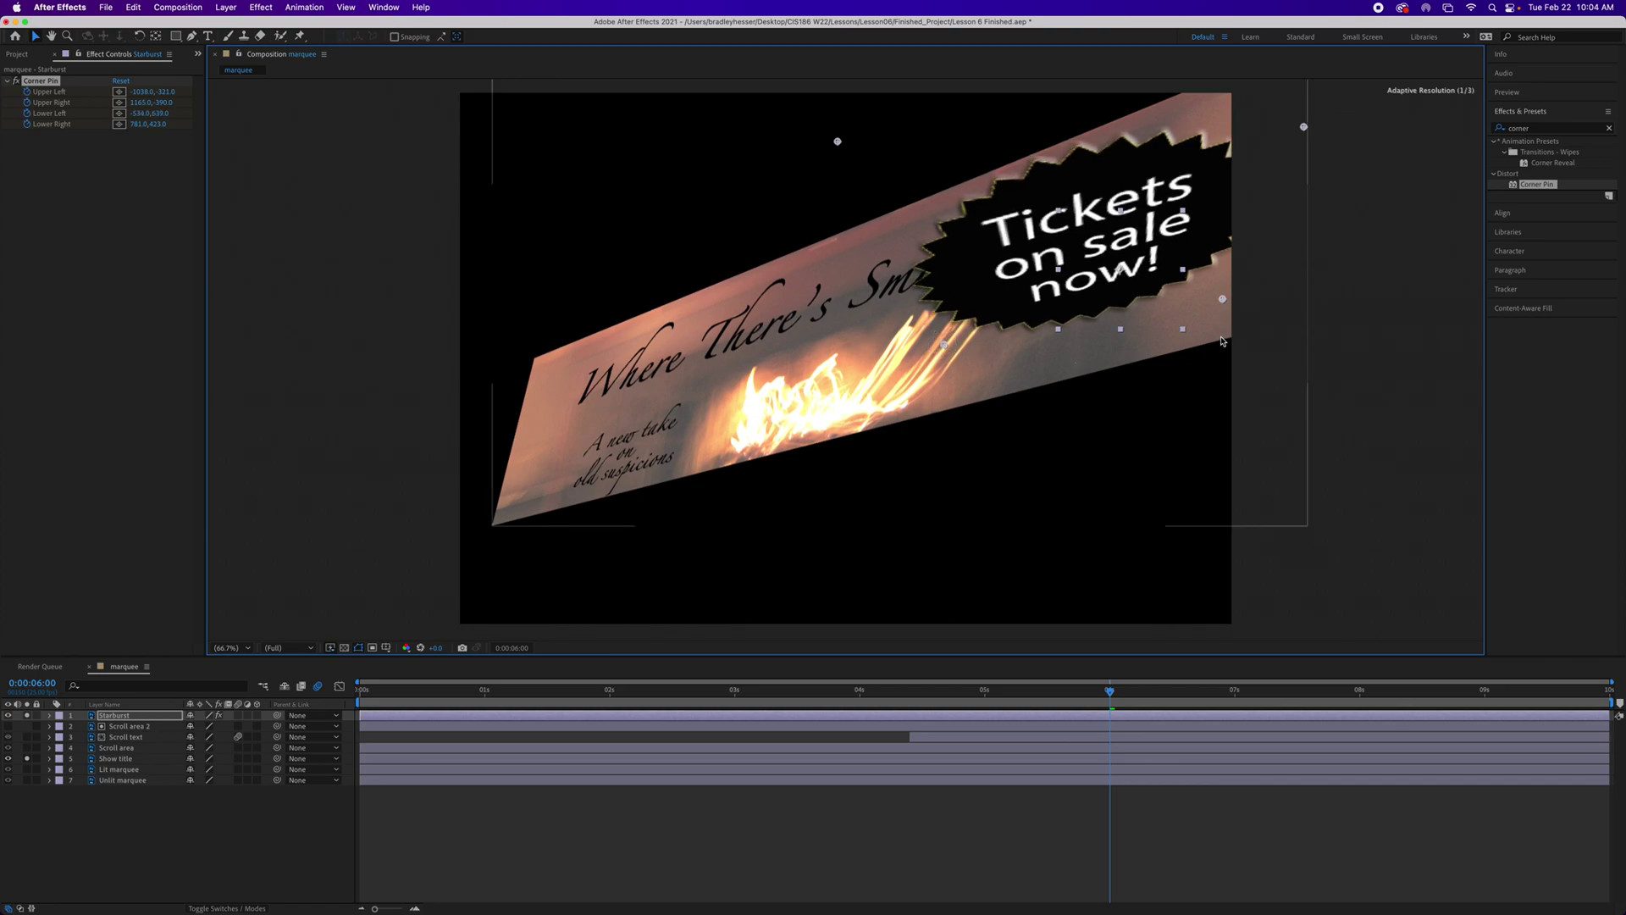
drag(1224, 302, 1190, 396)
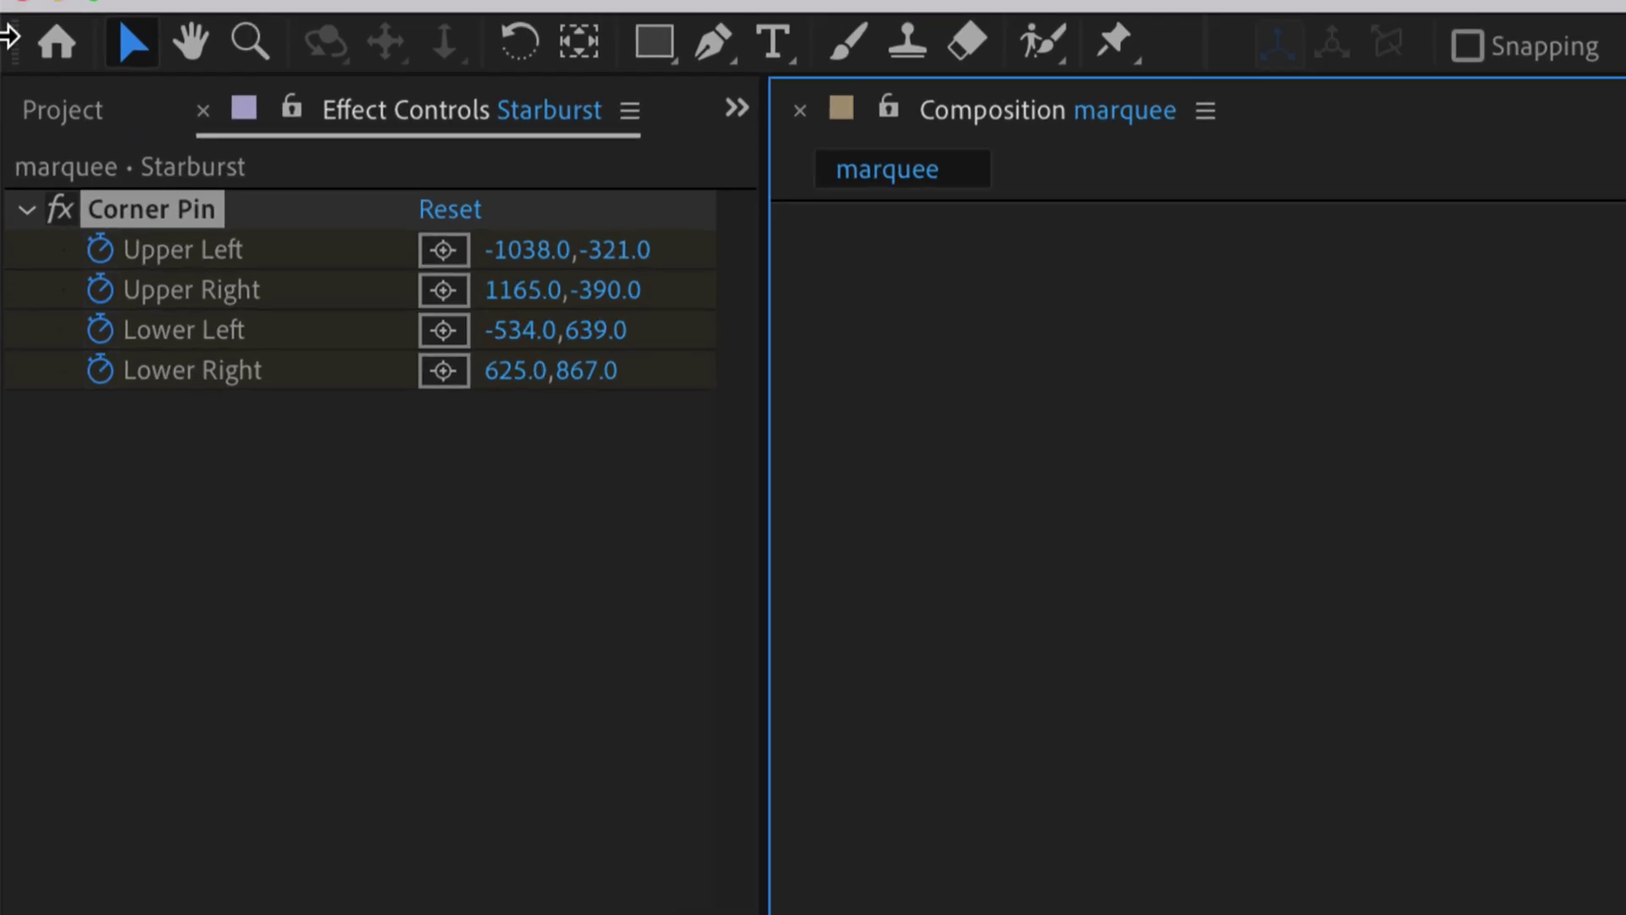
Step: Set the Starburst's Corner Pin Upper Left to -630, 49 and Upper Right to 596, 70 at 0:00:06:00
click(720, 339)
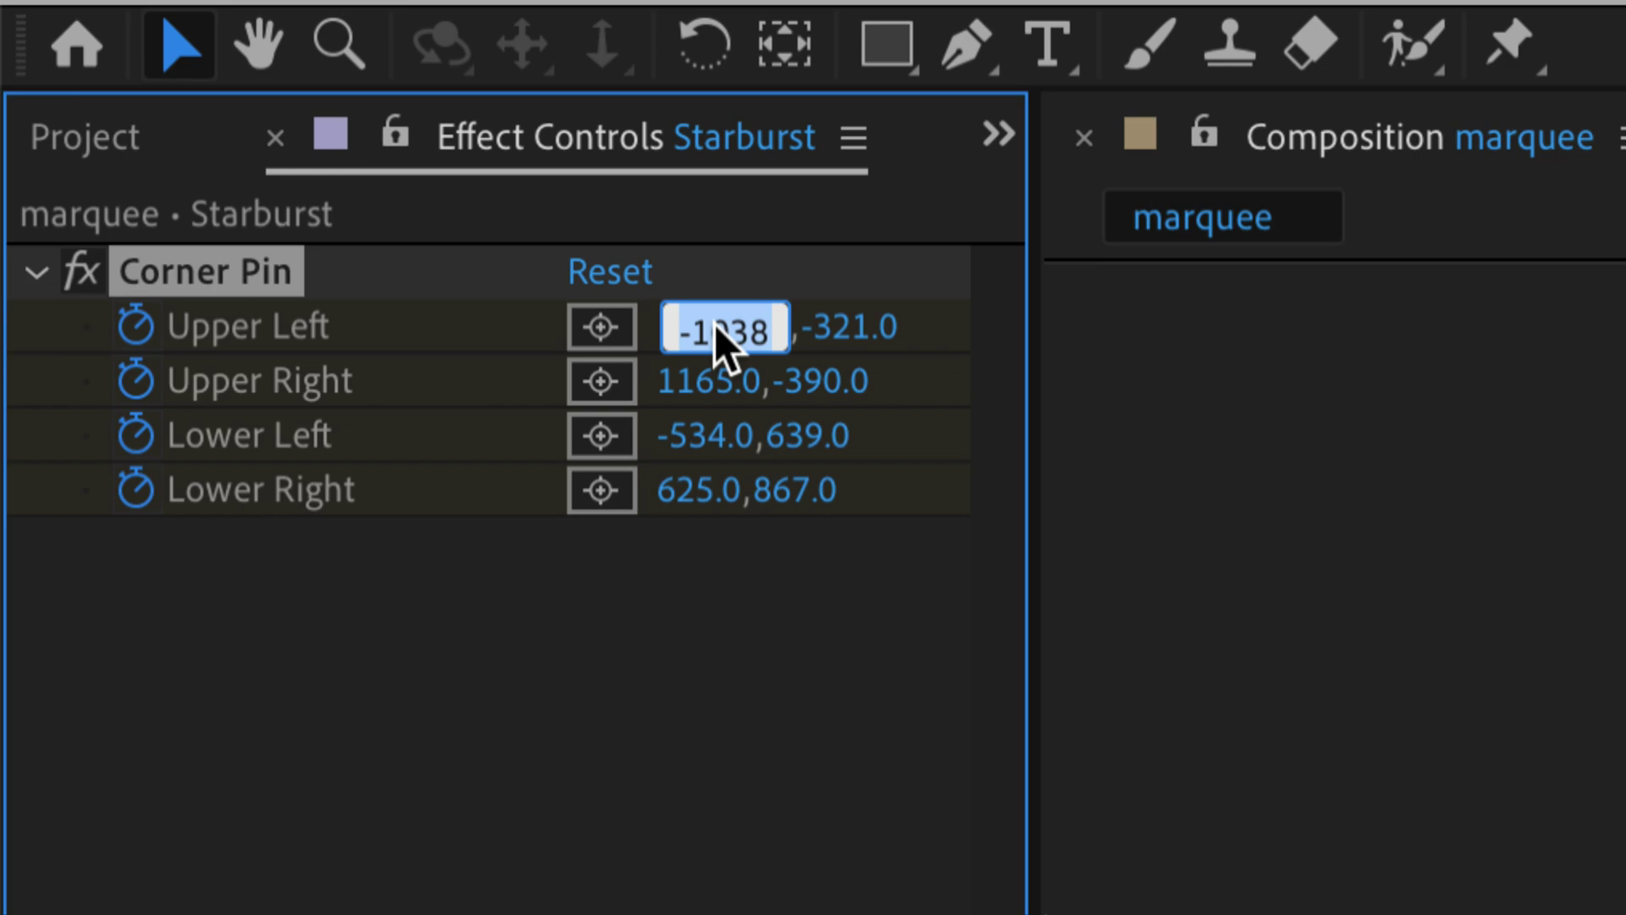
text(-630)
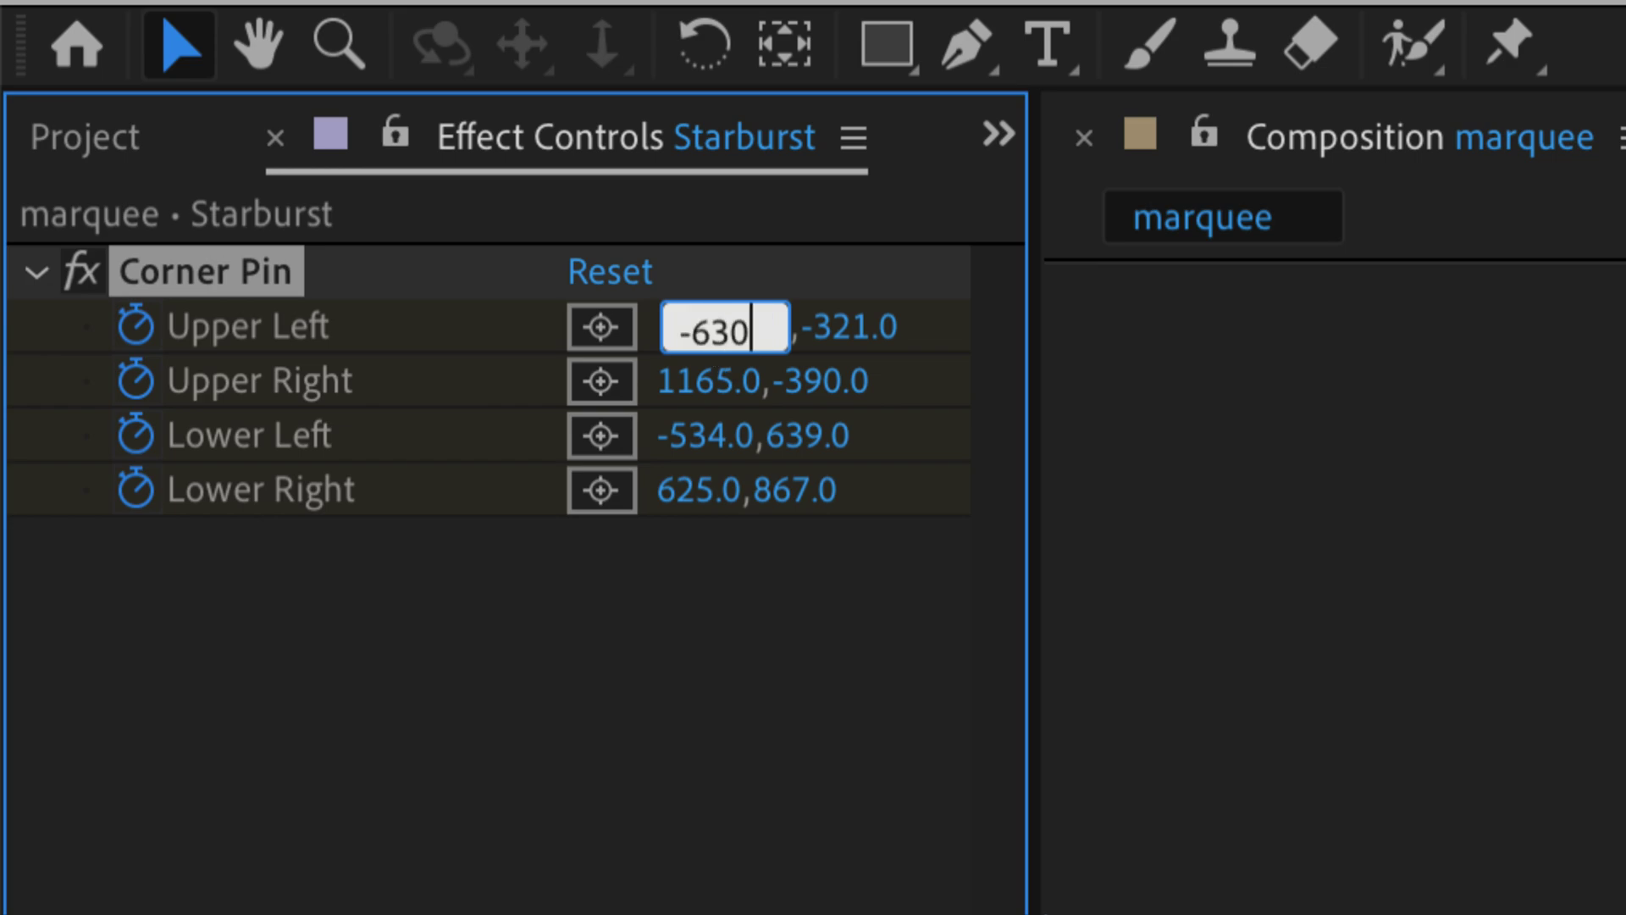
key(Tab)
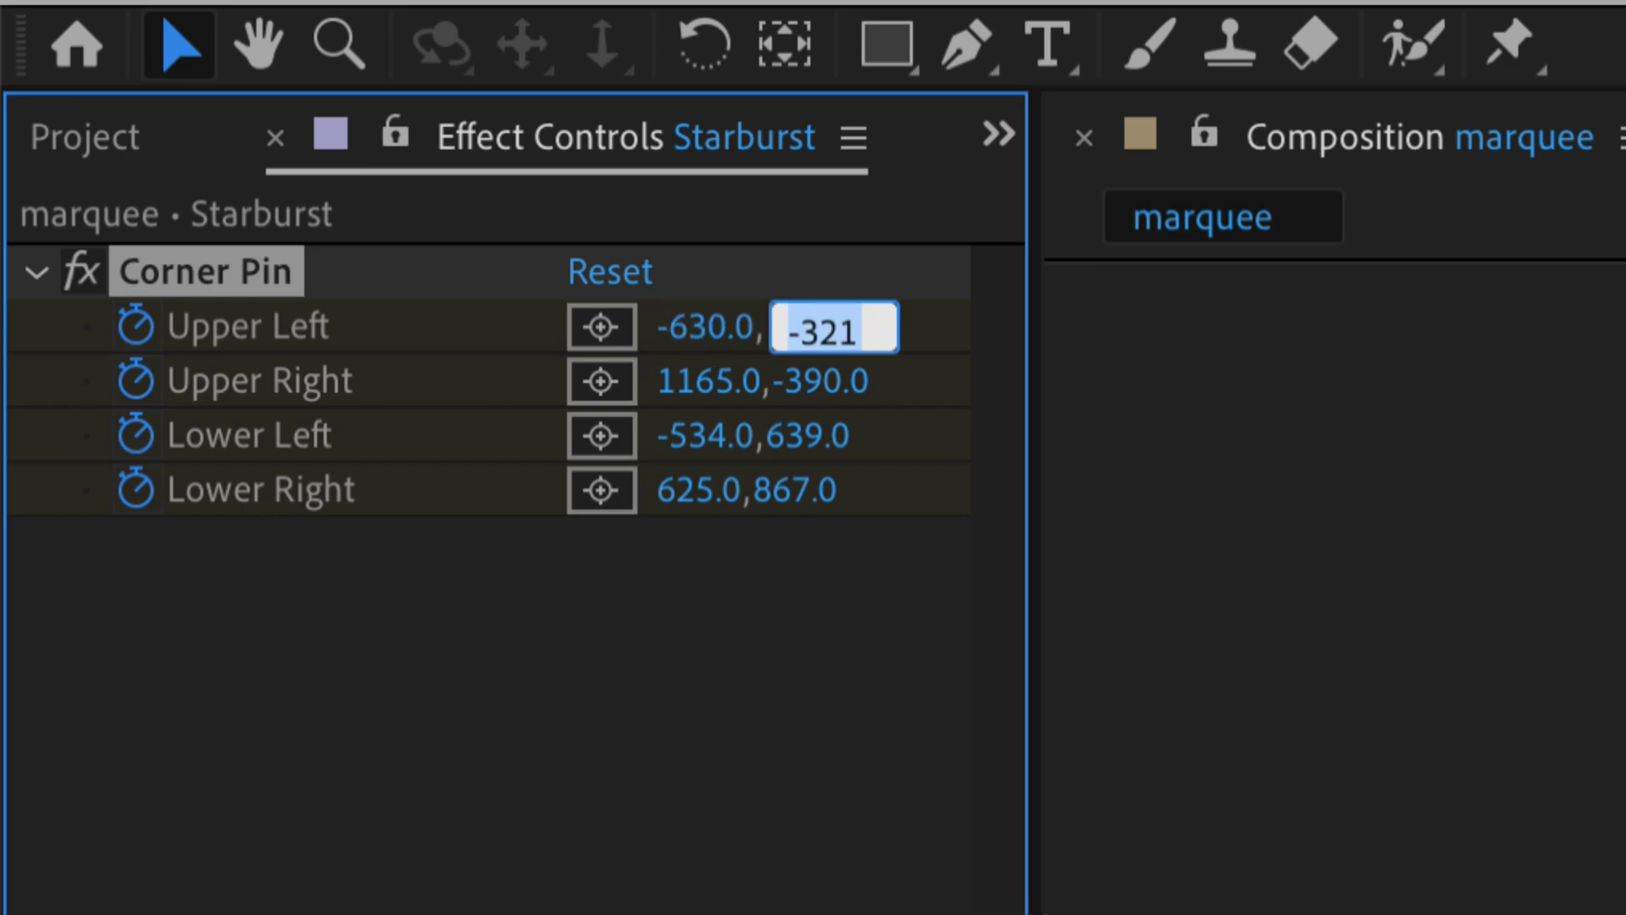
text(49)
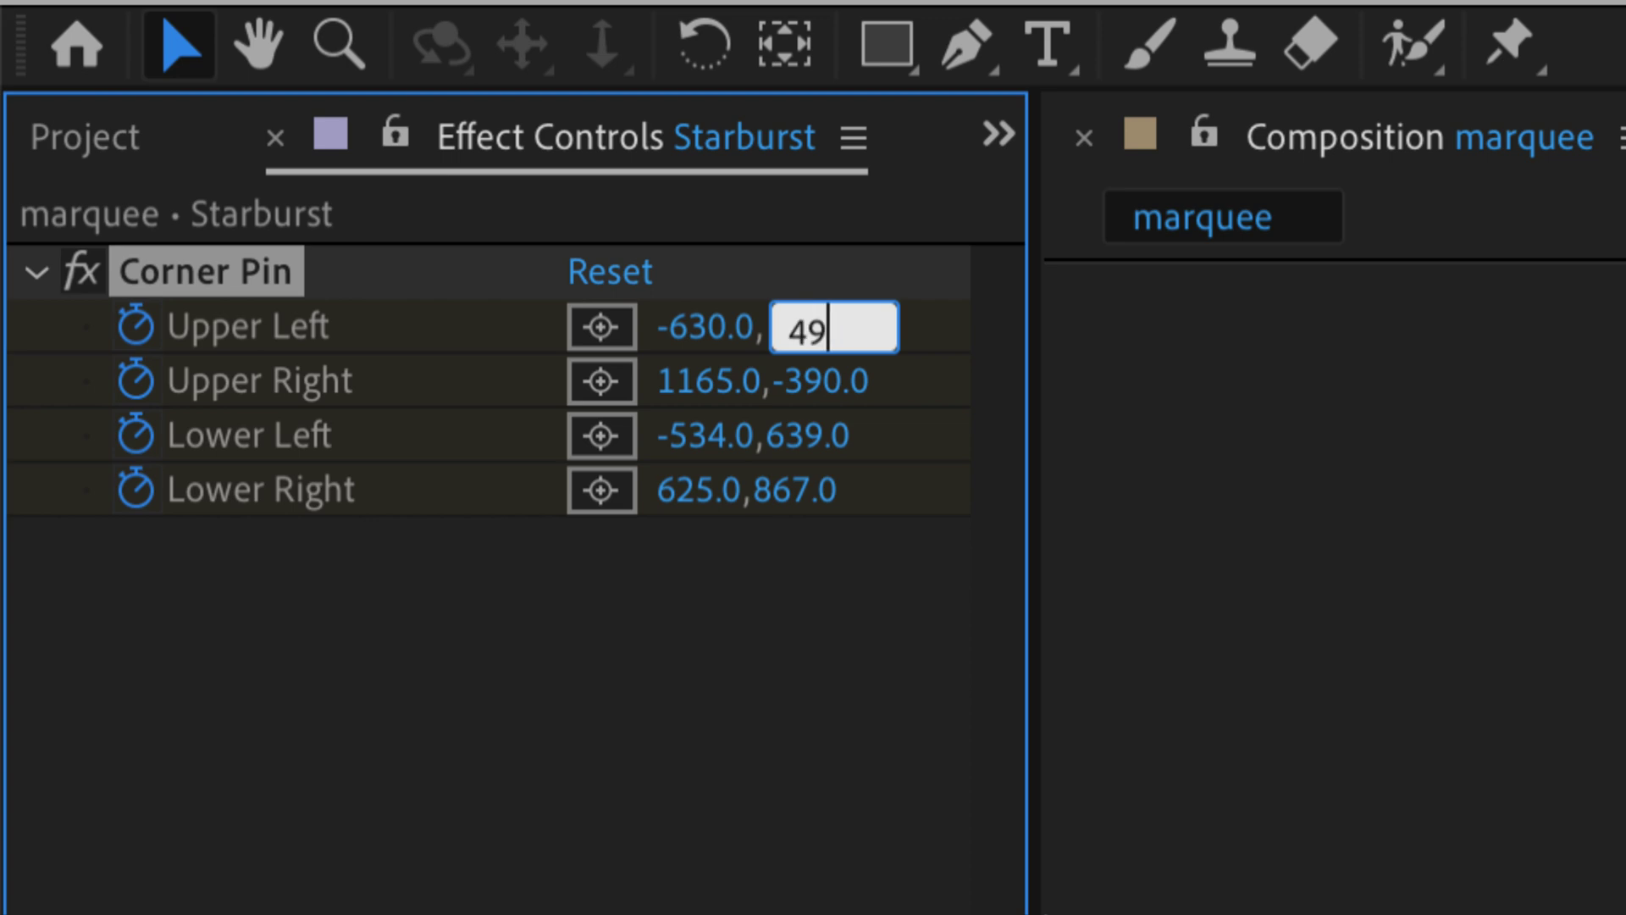
key(Tab)
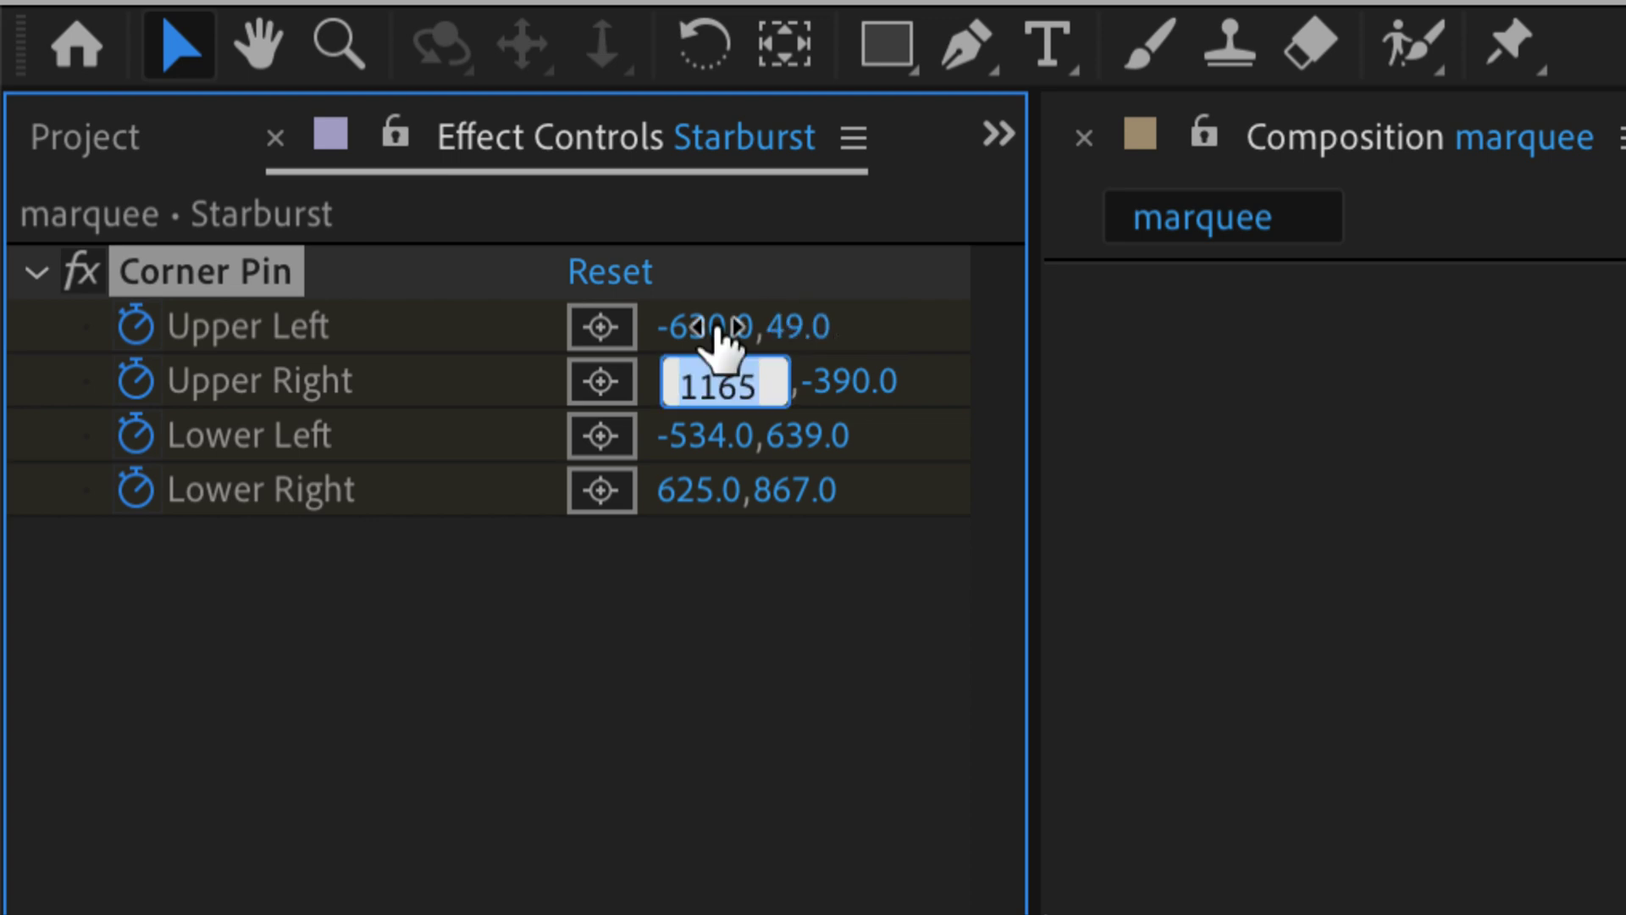
text(596)
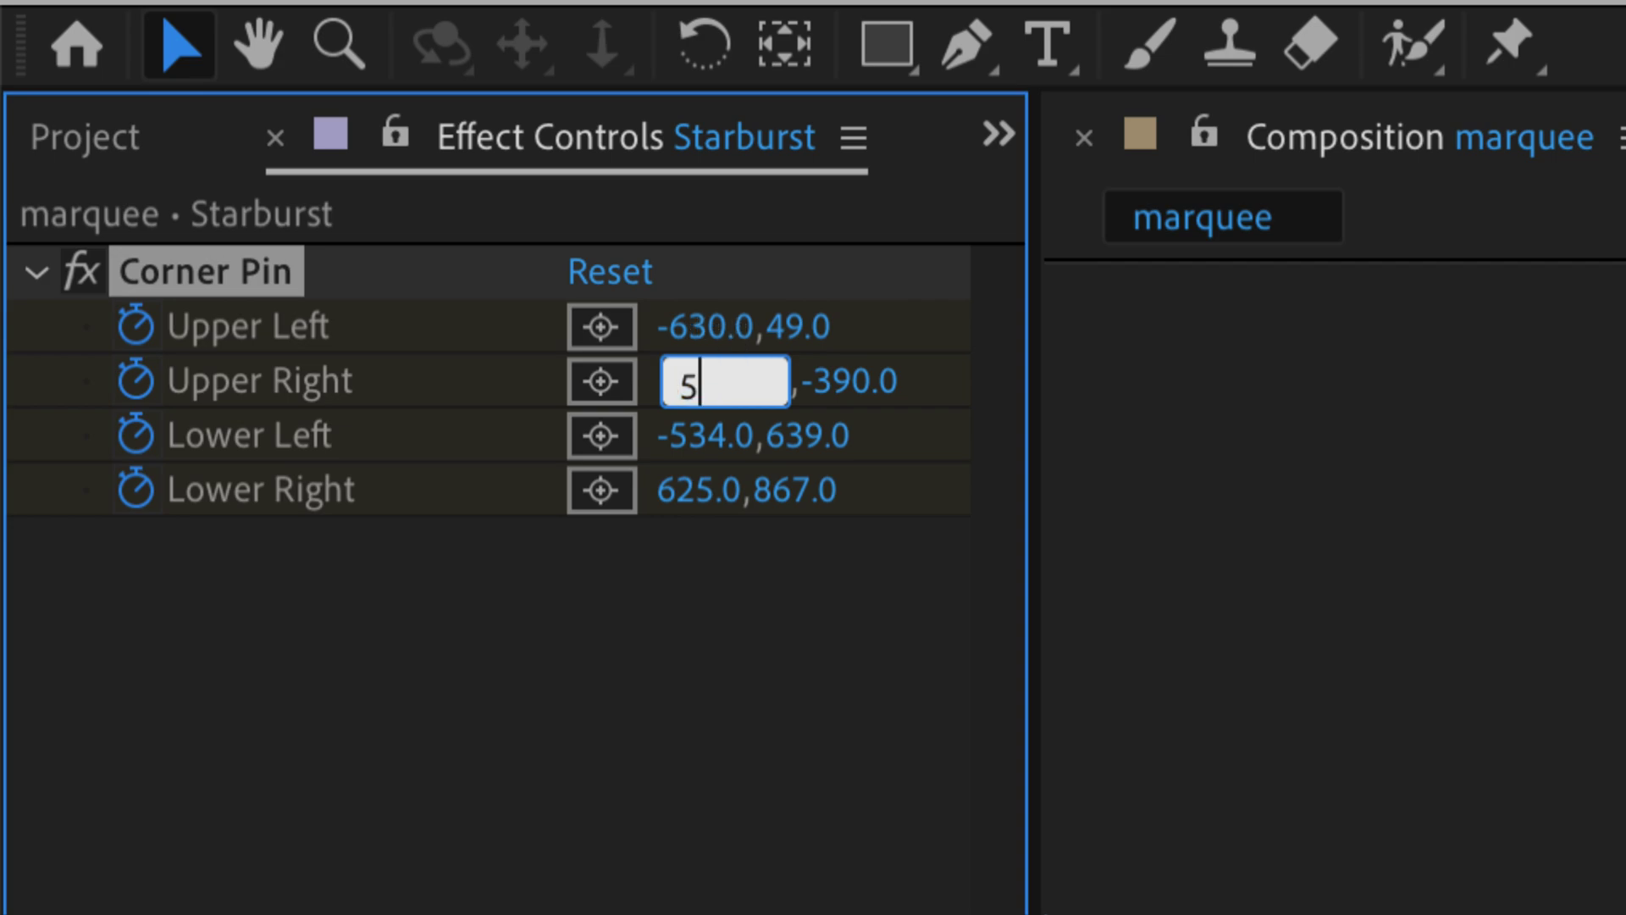
key(Tab)
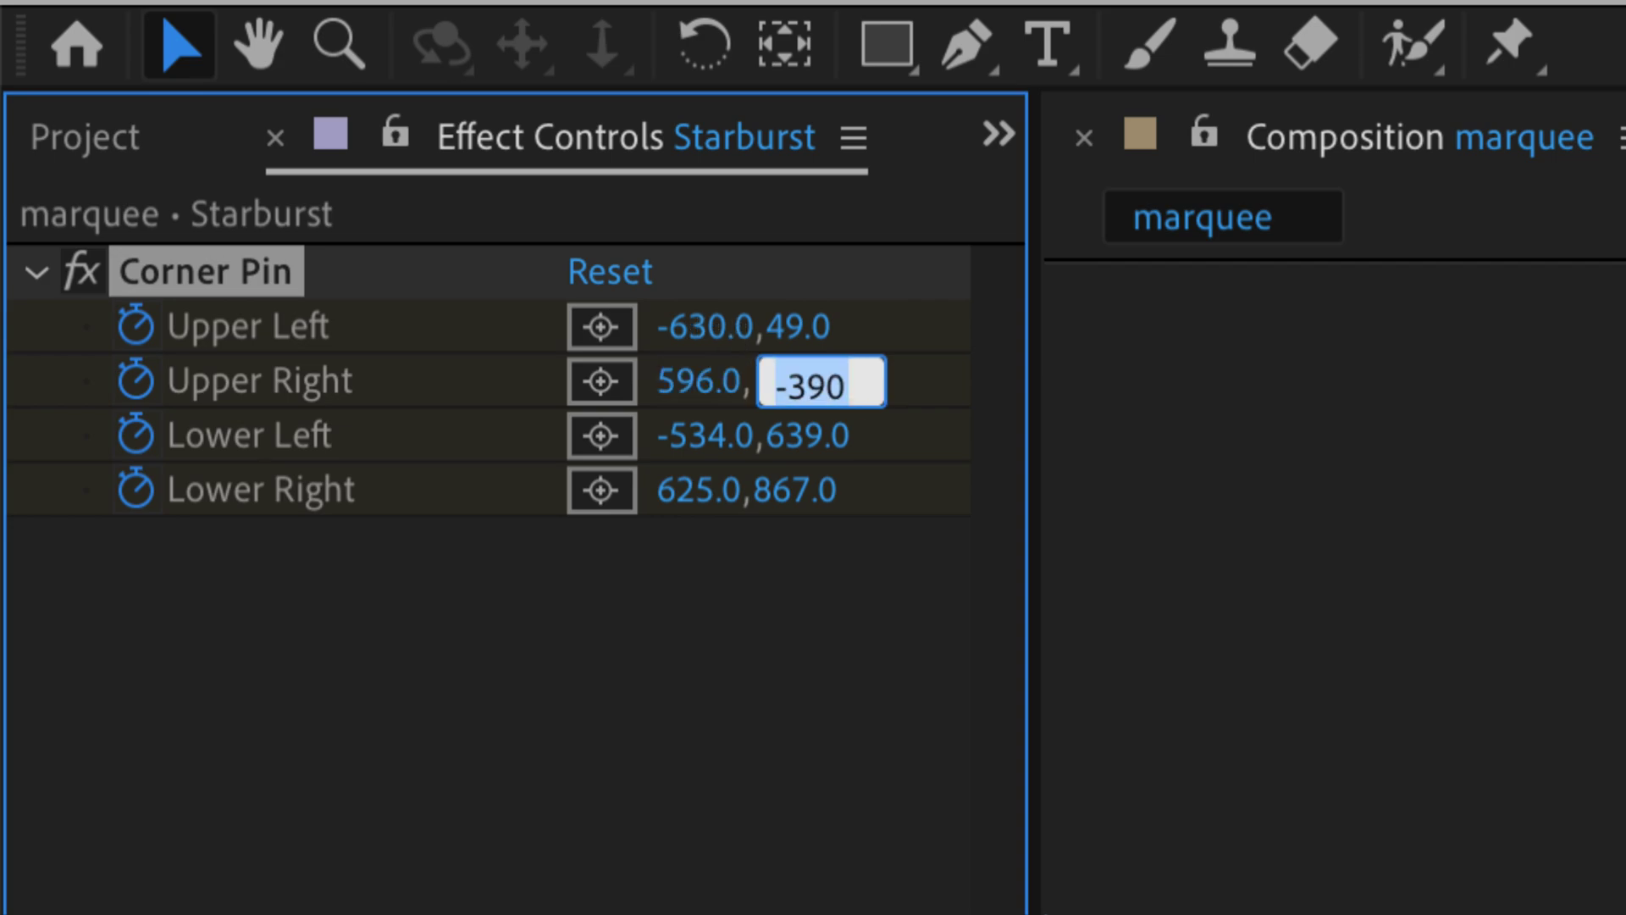
text(70)
key(Tab)
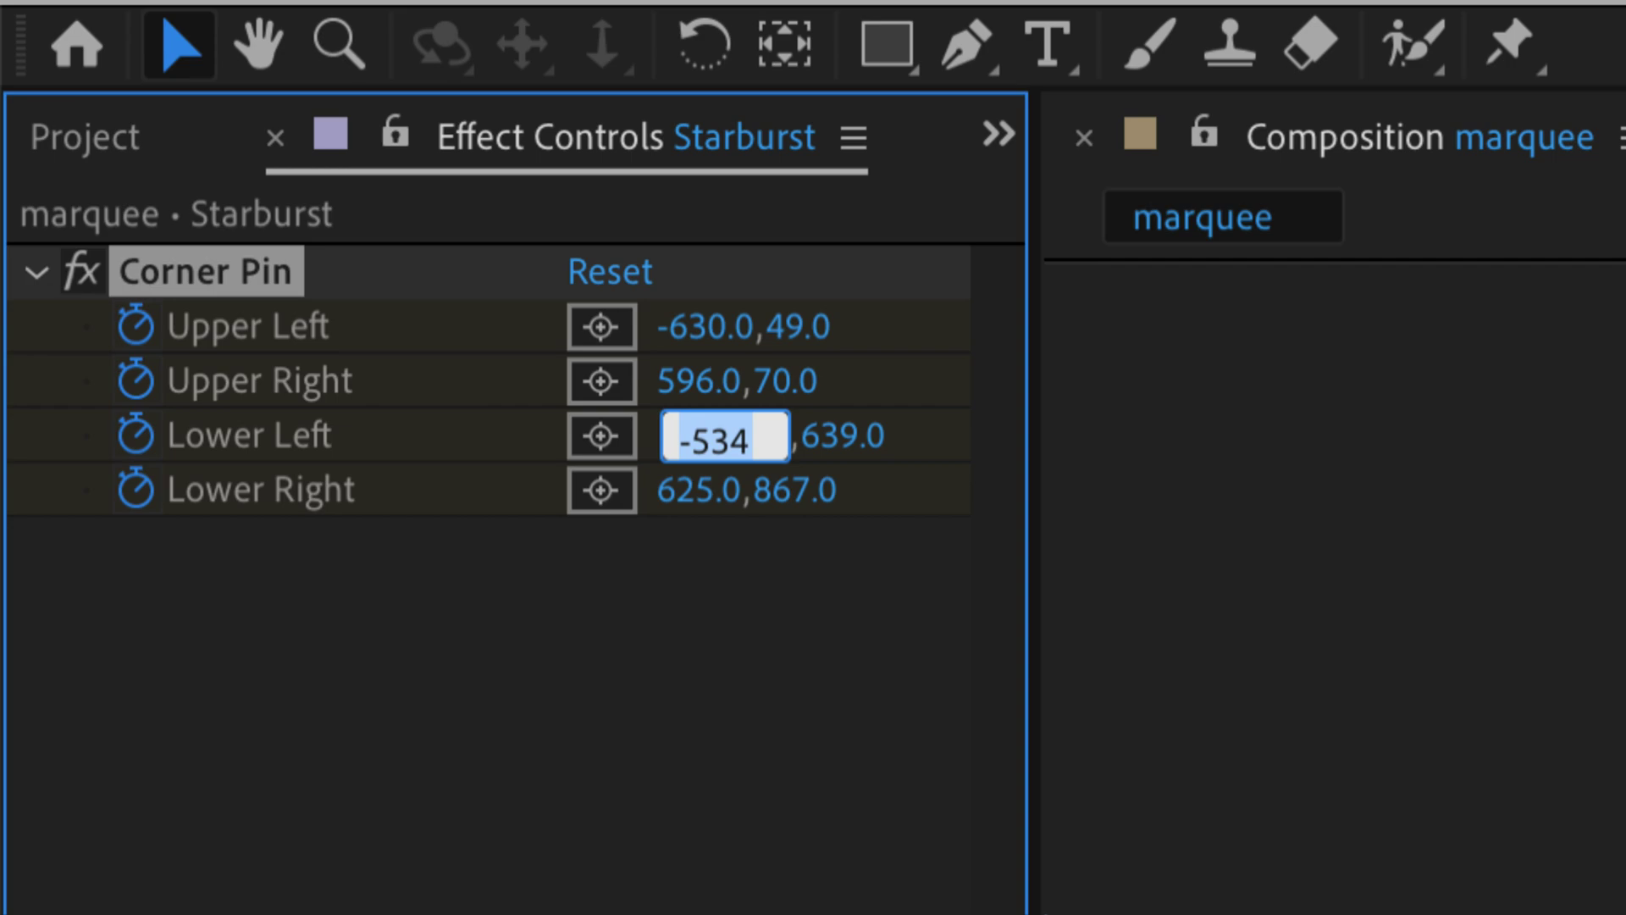
Step: Set the Starburst's Corner Pin Lower Left to -840, 575 and Lower Right to 583, 561 at 0:00:06:00
text(-840)
key(Tab)
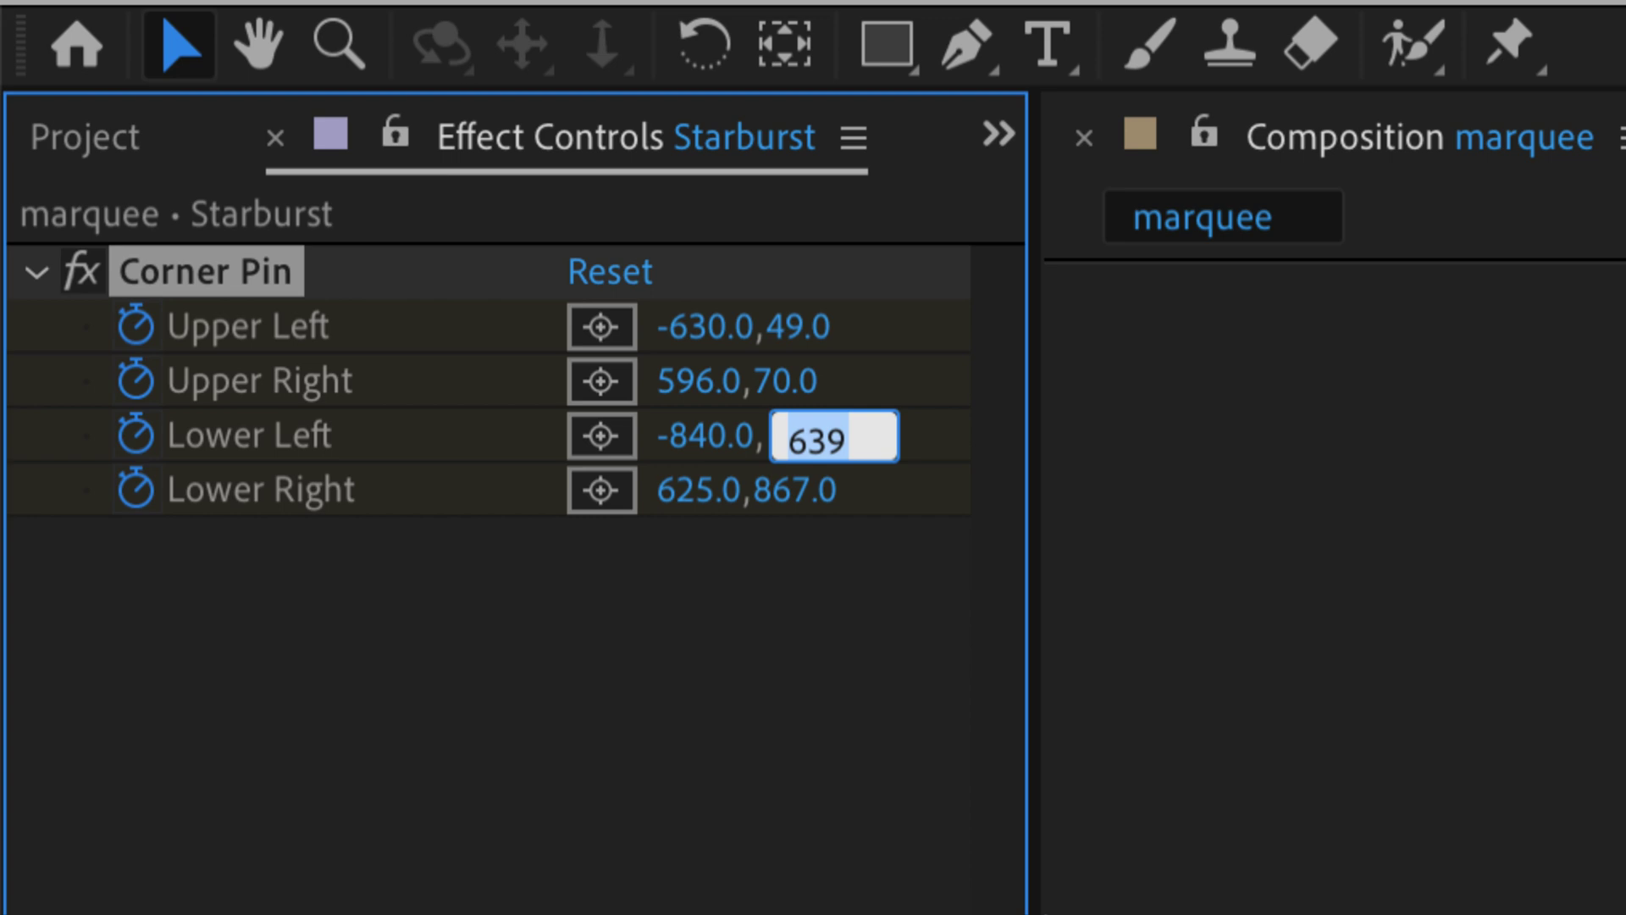
text(575)
key(Tab)
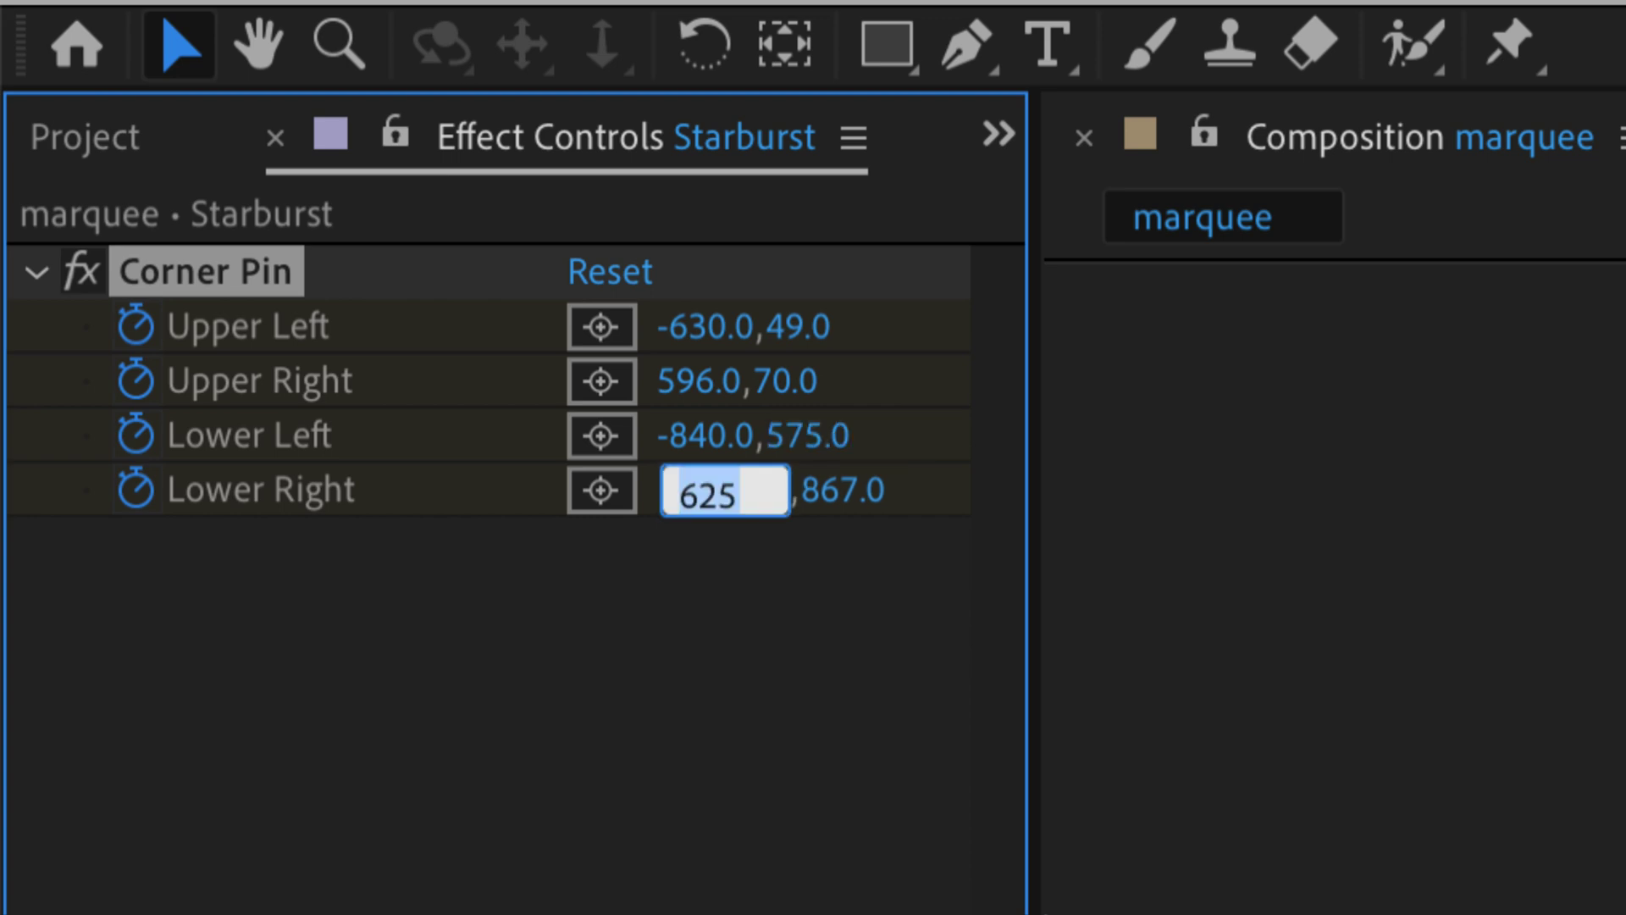
text(583)
key(Tab)
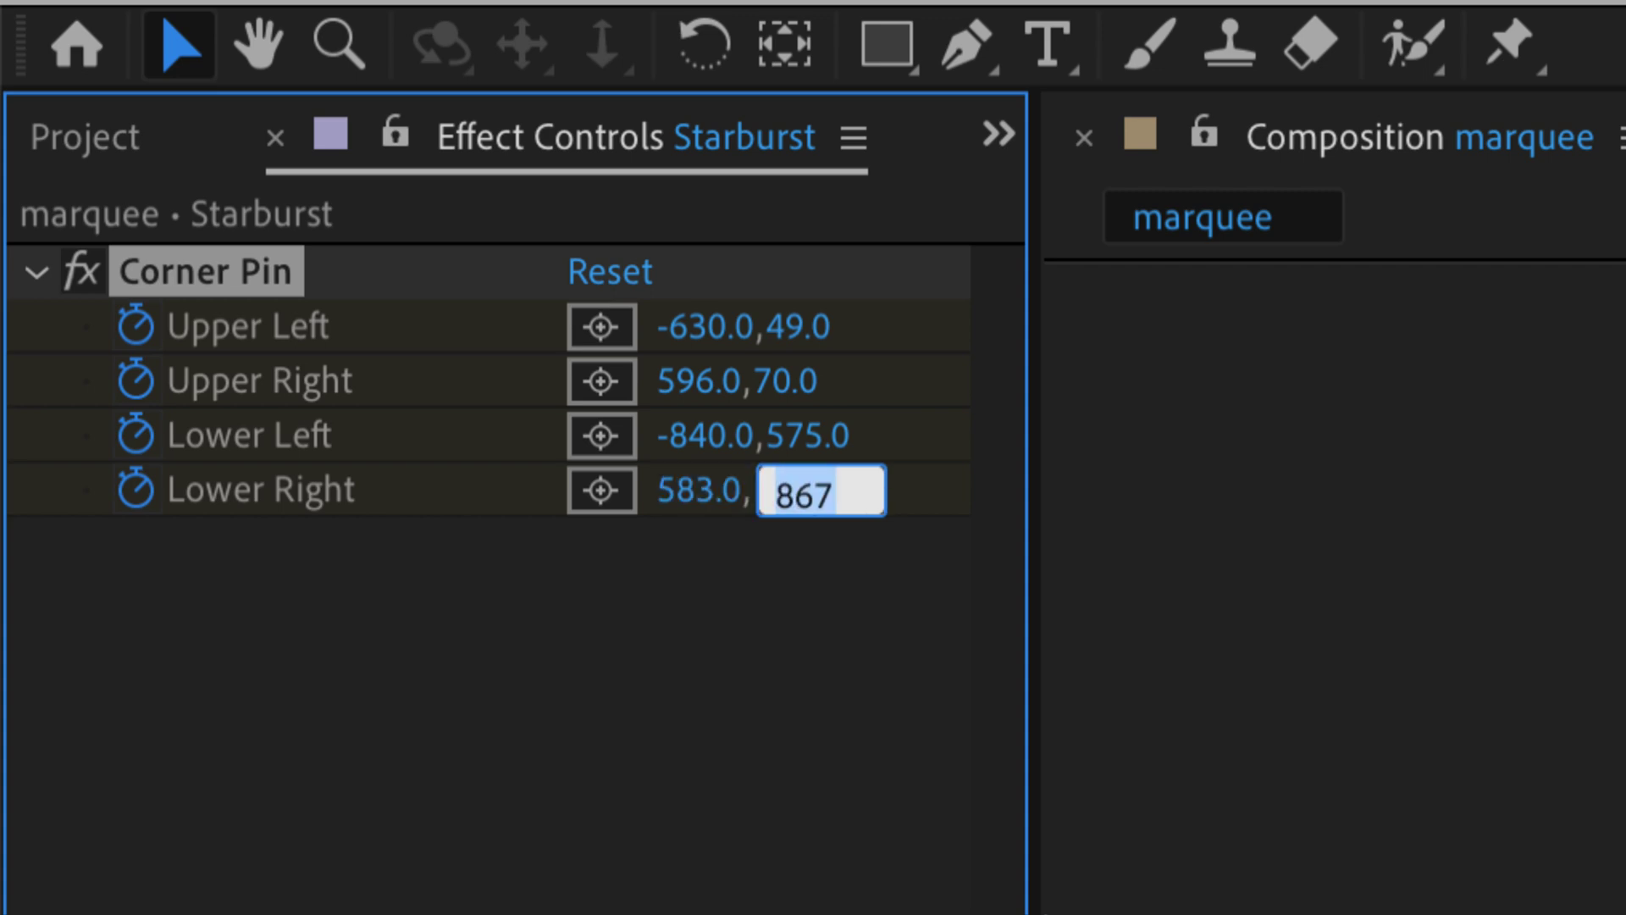
text(561)
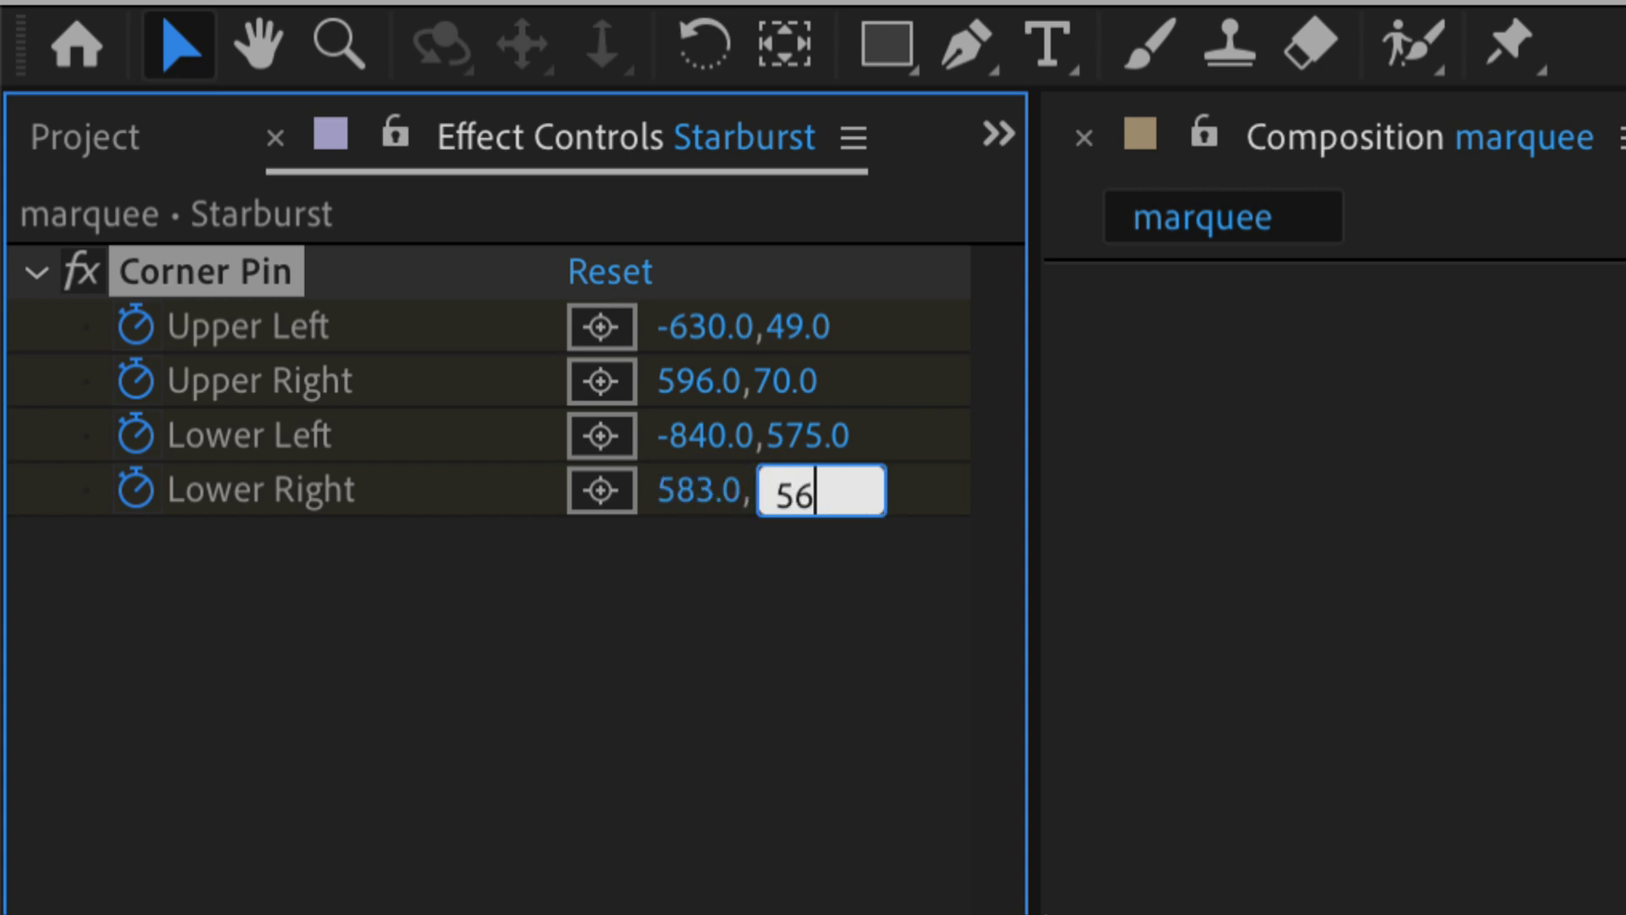
key(Tab)
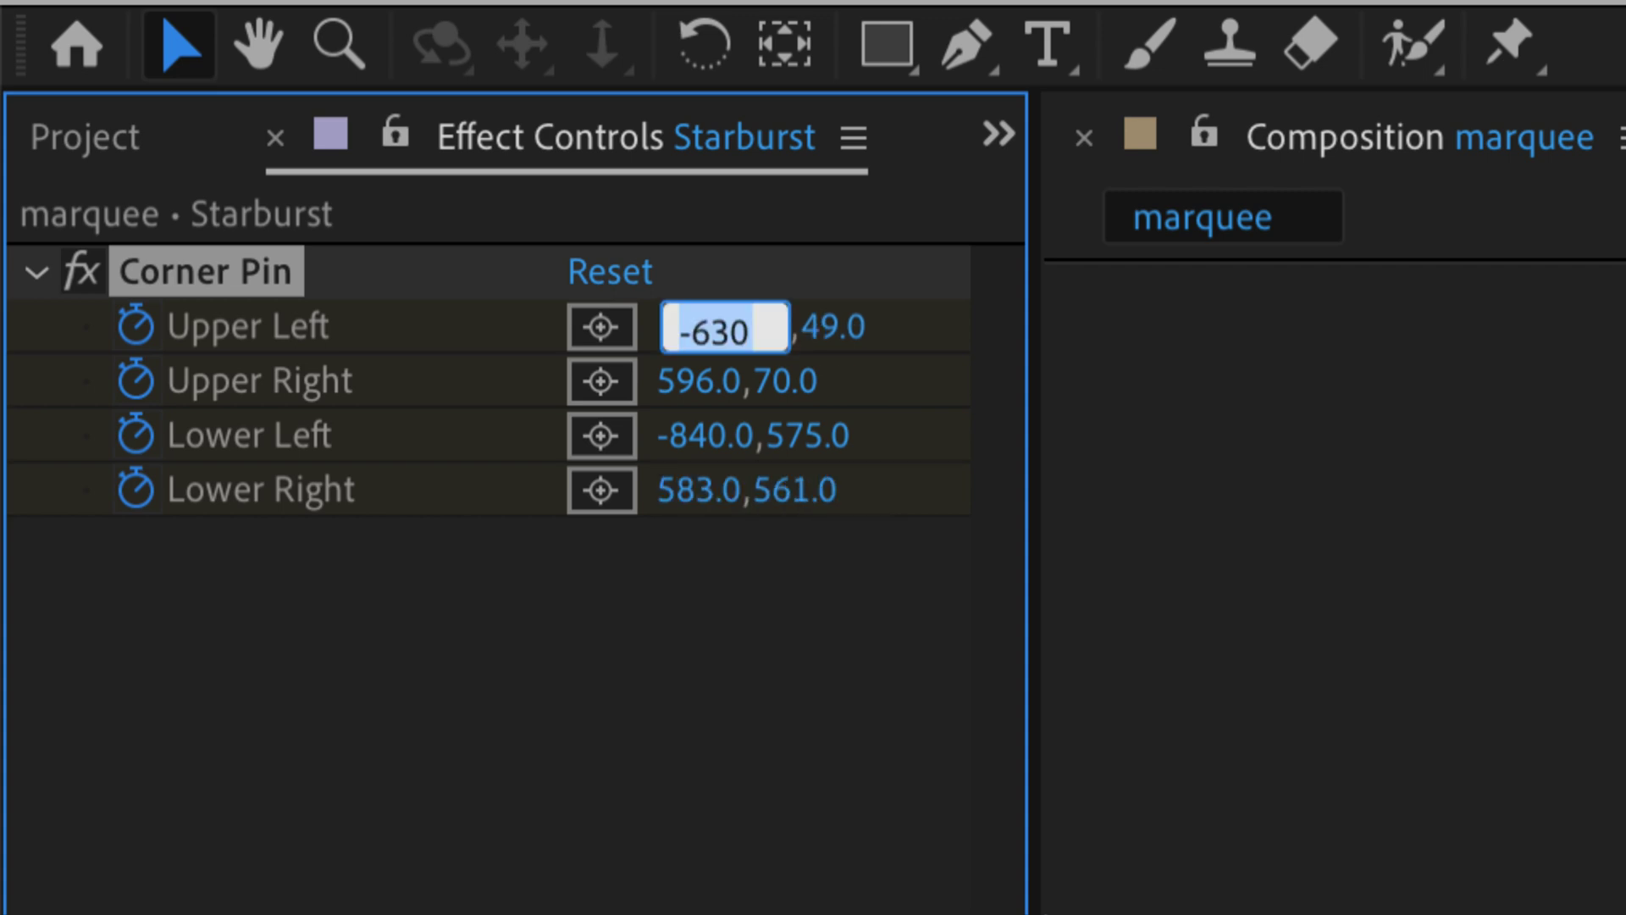
click(628, 544)
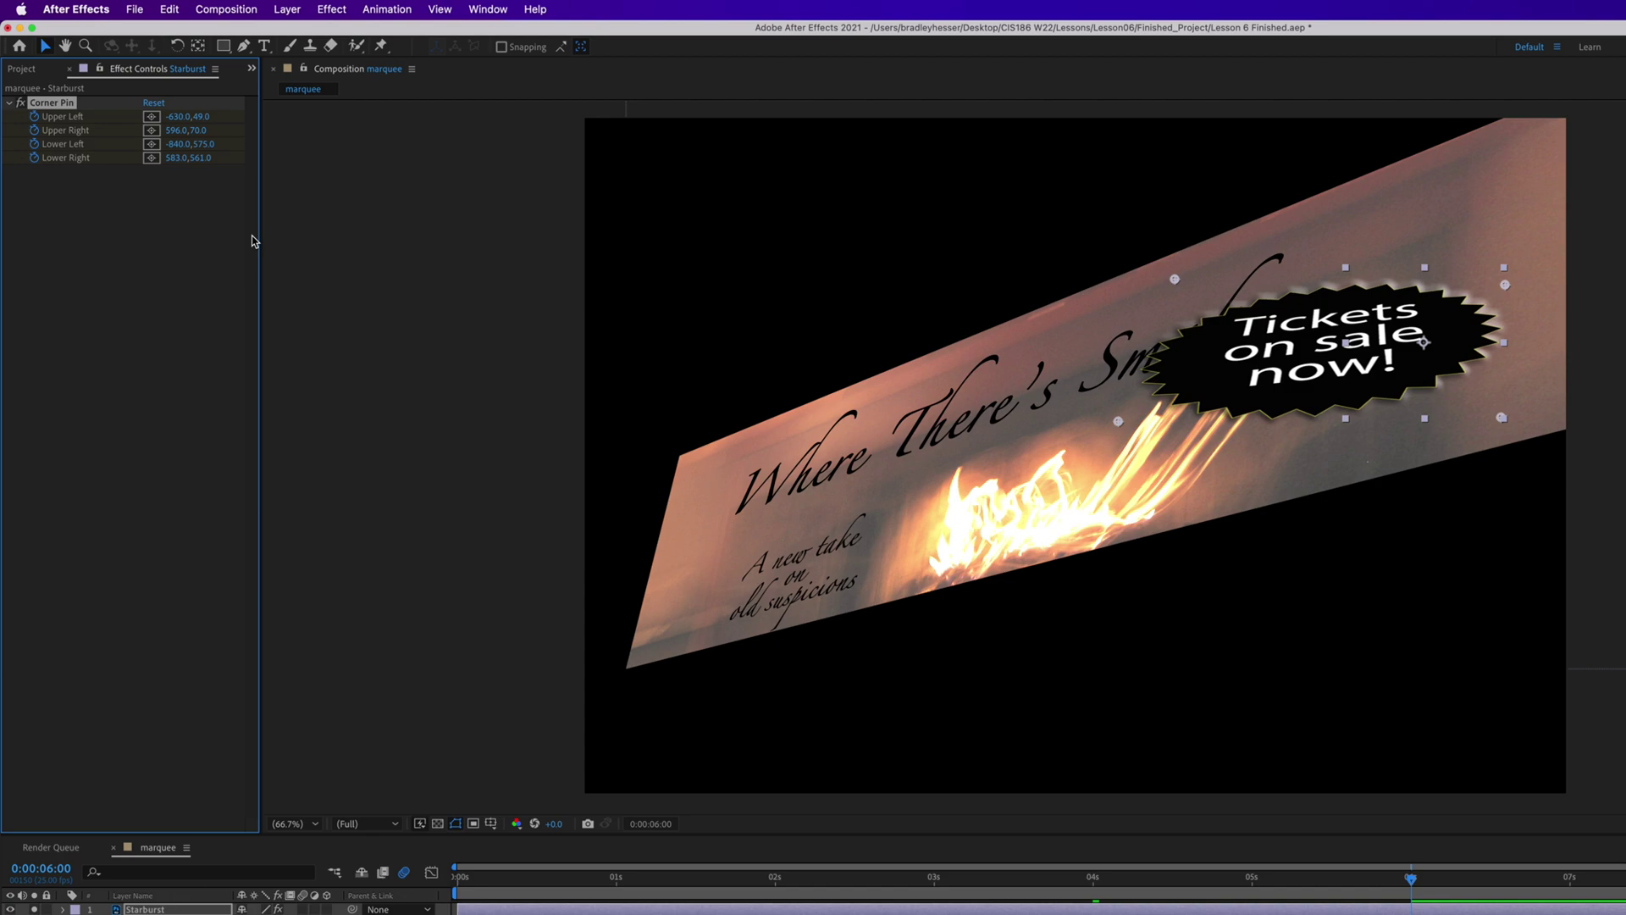
Step: Correct the Corner Pin horizontal values at 0:00:06:00, setting Lower Left X to -84 and Upper Left X to -63
click(179, 146)
text(-84)
key(Return)
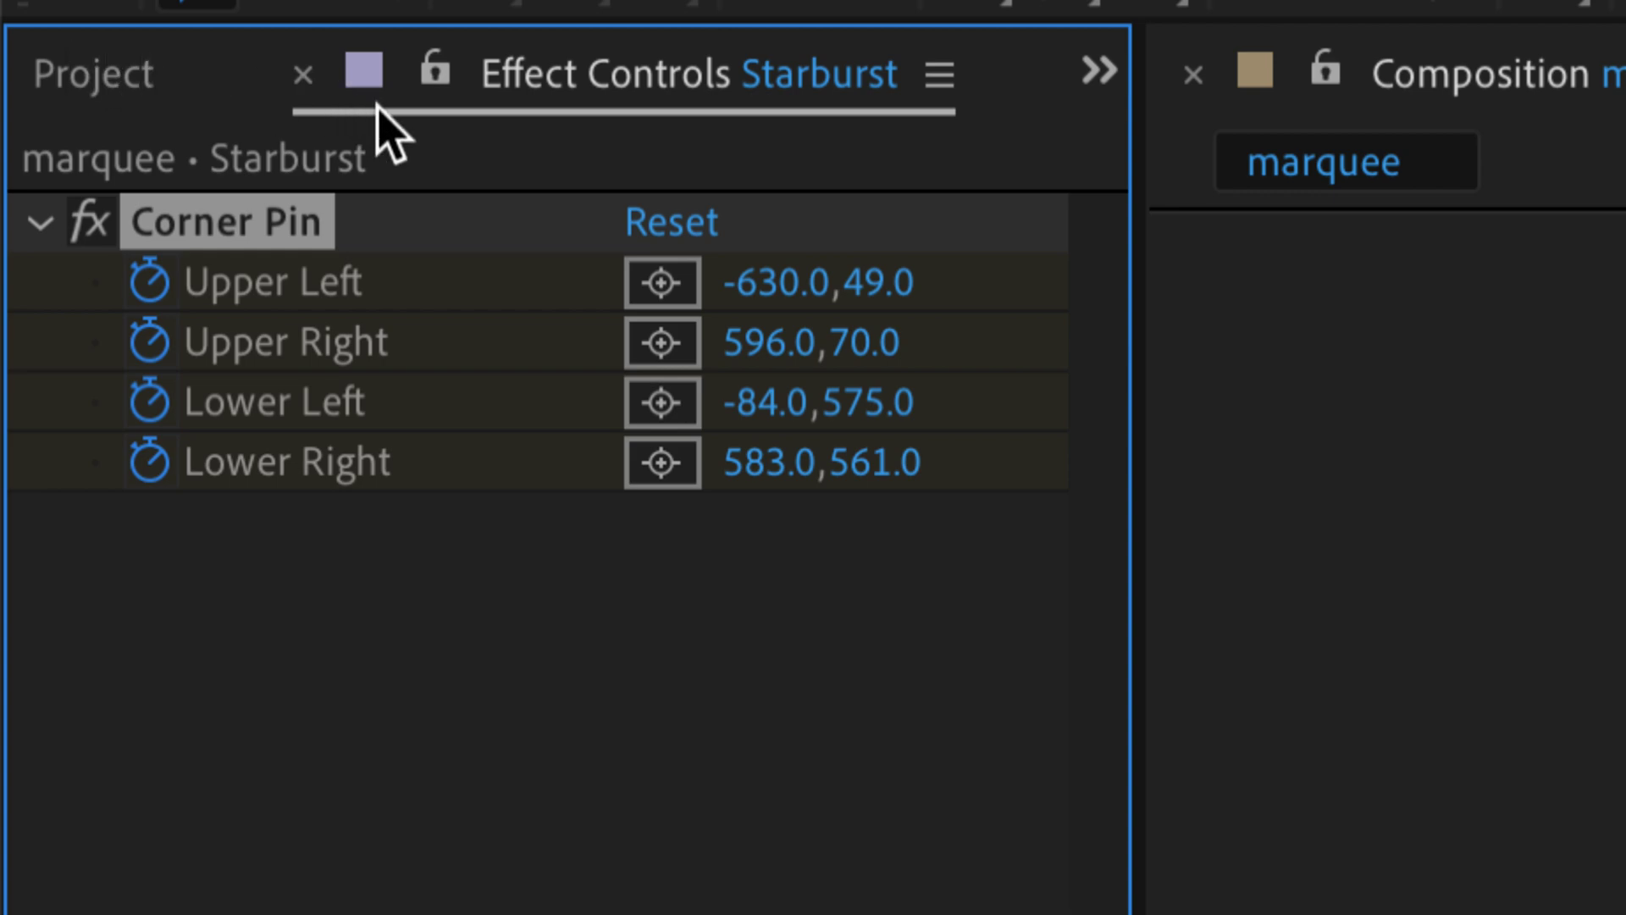
click(792, 286)
text(-63)
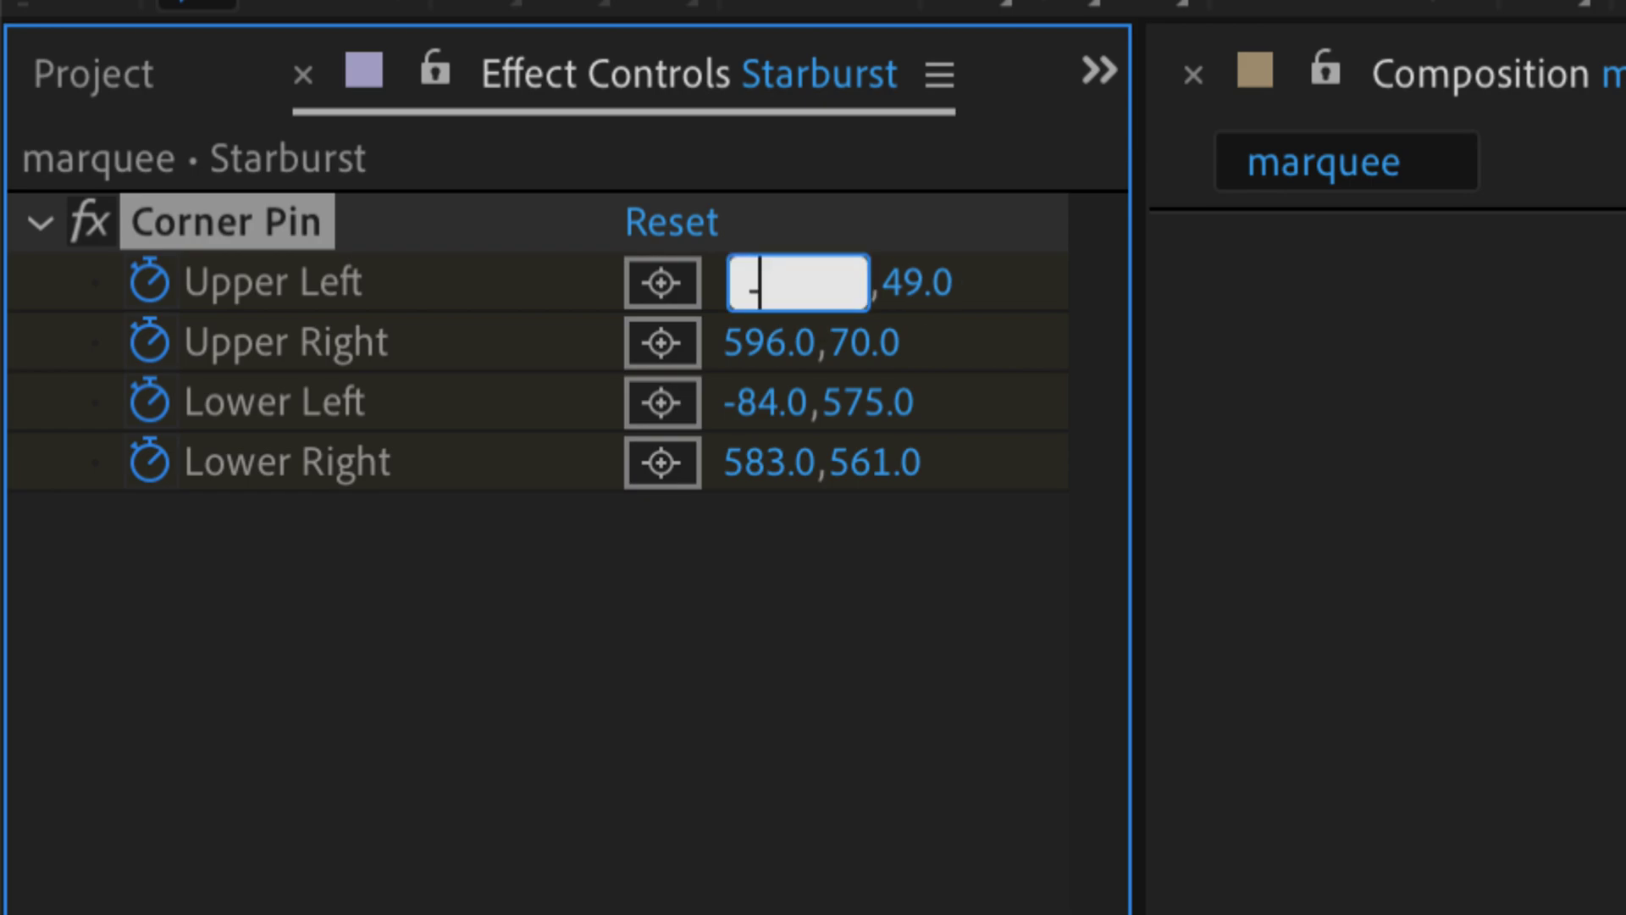
key(Return)
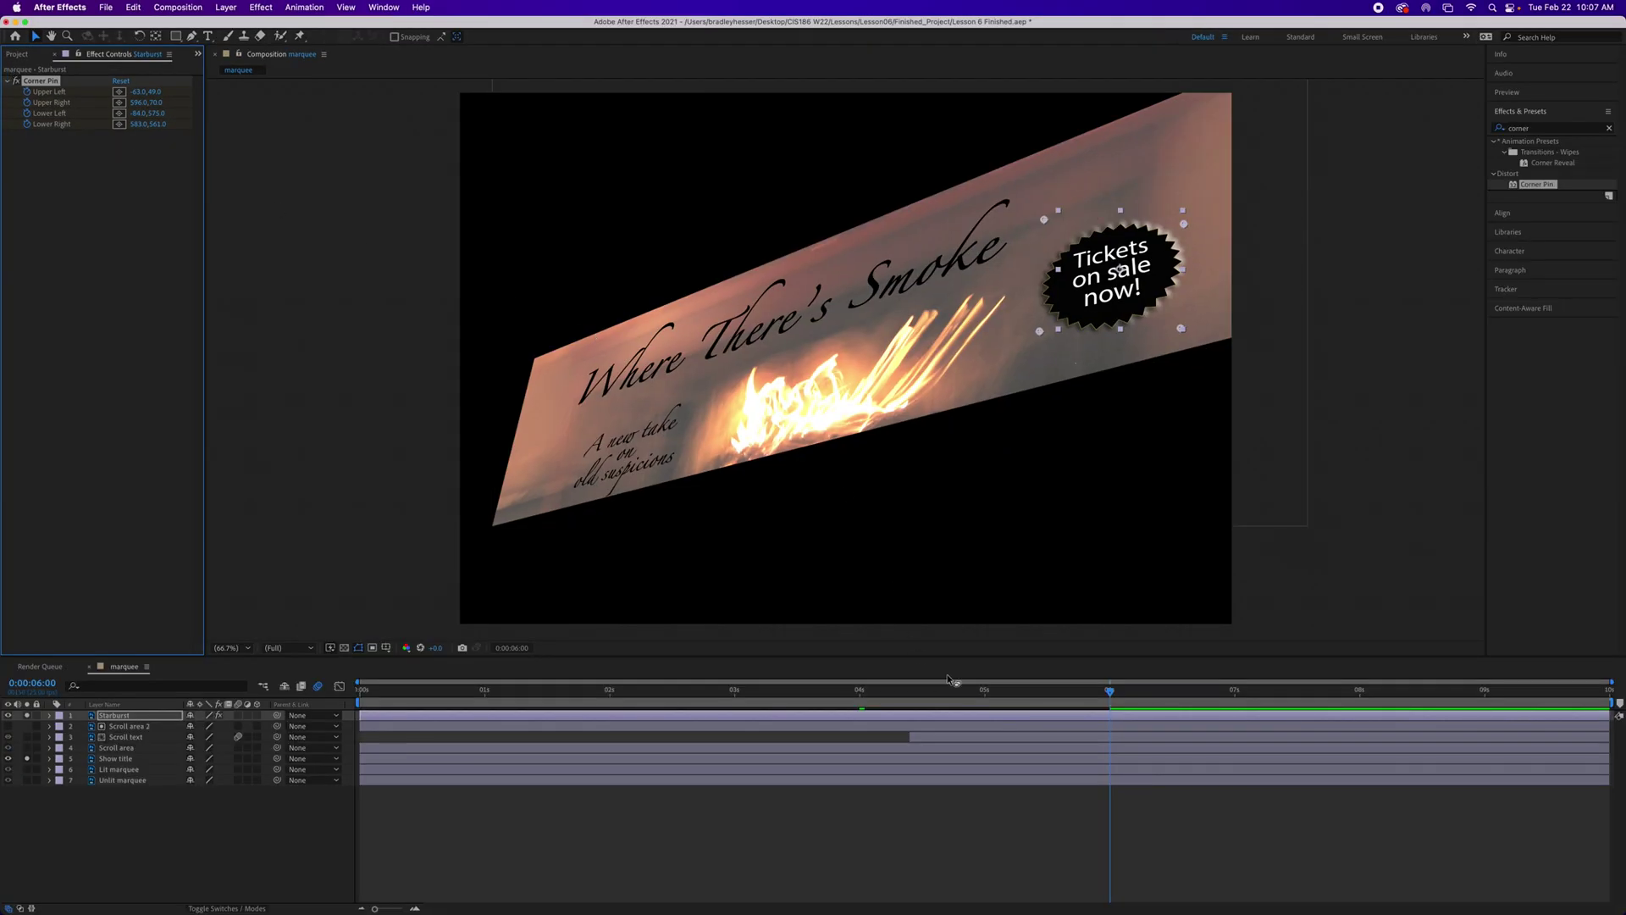
Step: Move to the 8-second mark and set the Starburst's Corner Pin Upper Left to -152.5, 103.4 and Upper Right to 540, -43.6
click(1109, 692)
drag(1109, 695, 1362, 716)
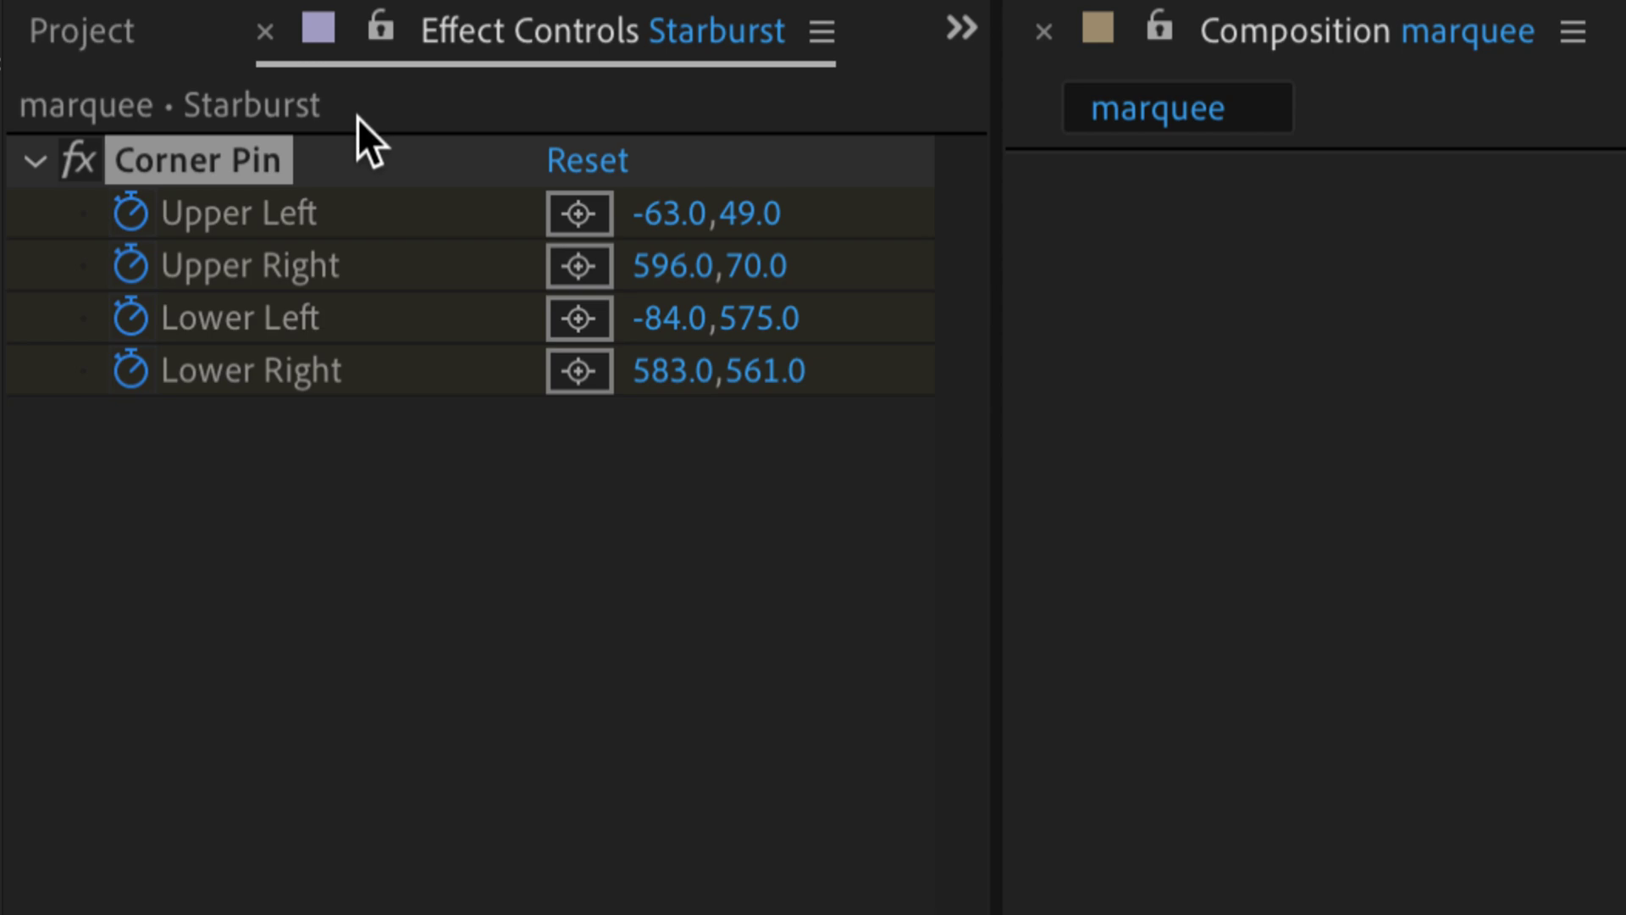
click(671, 212)
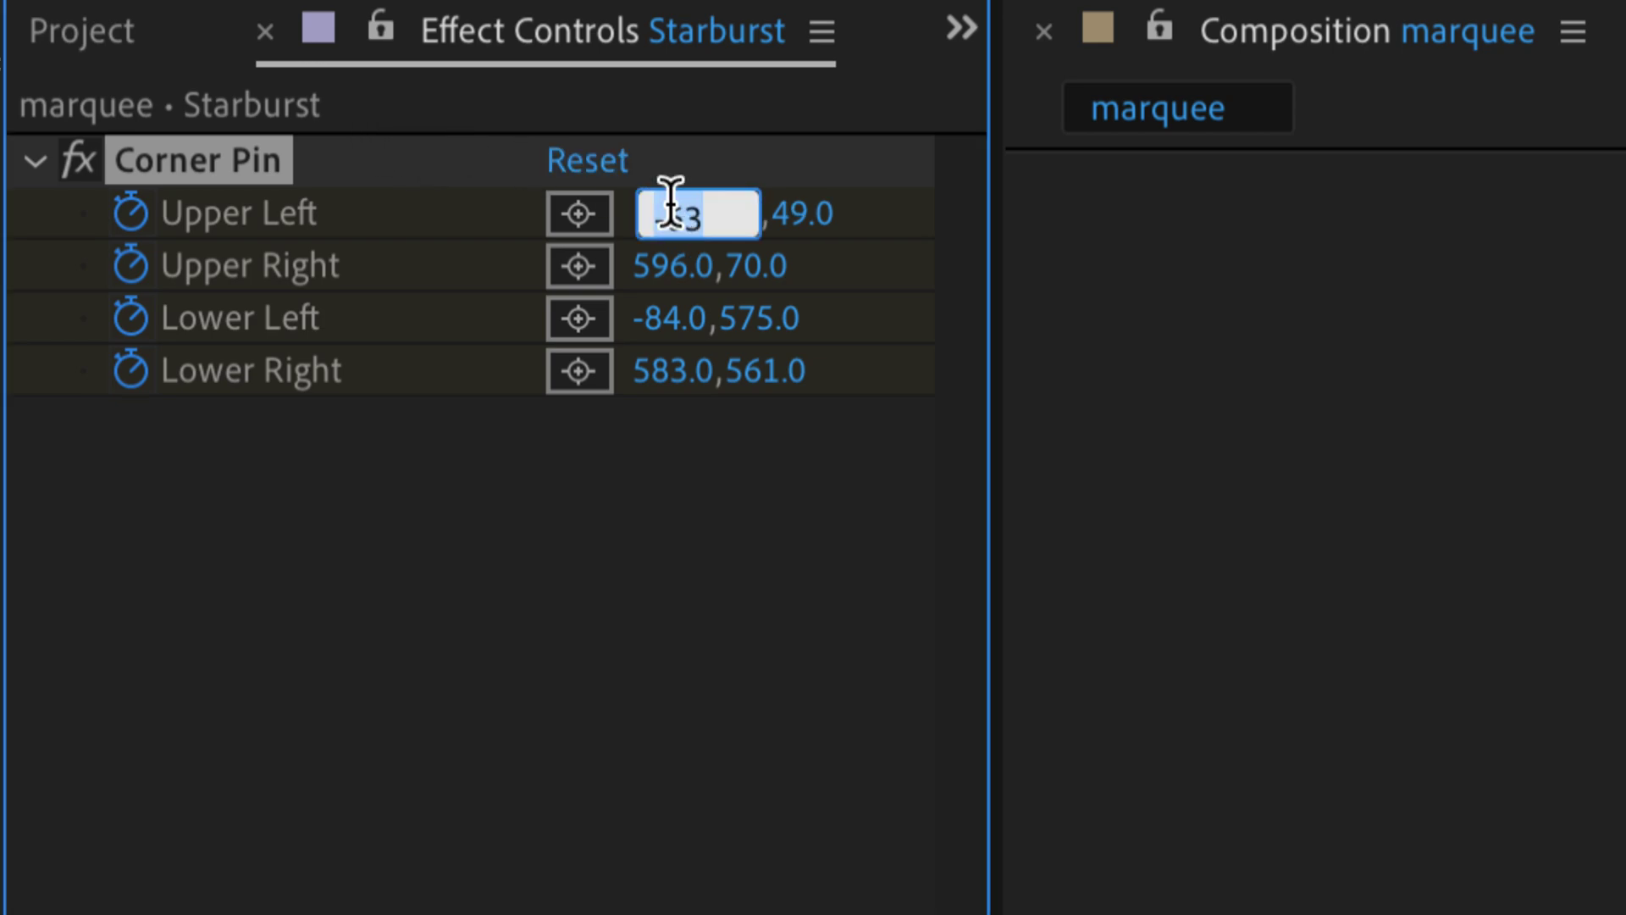
text(-152.5)
key(Tab)
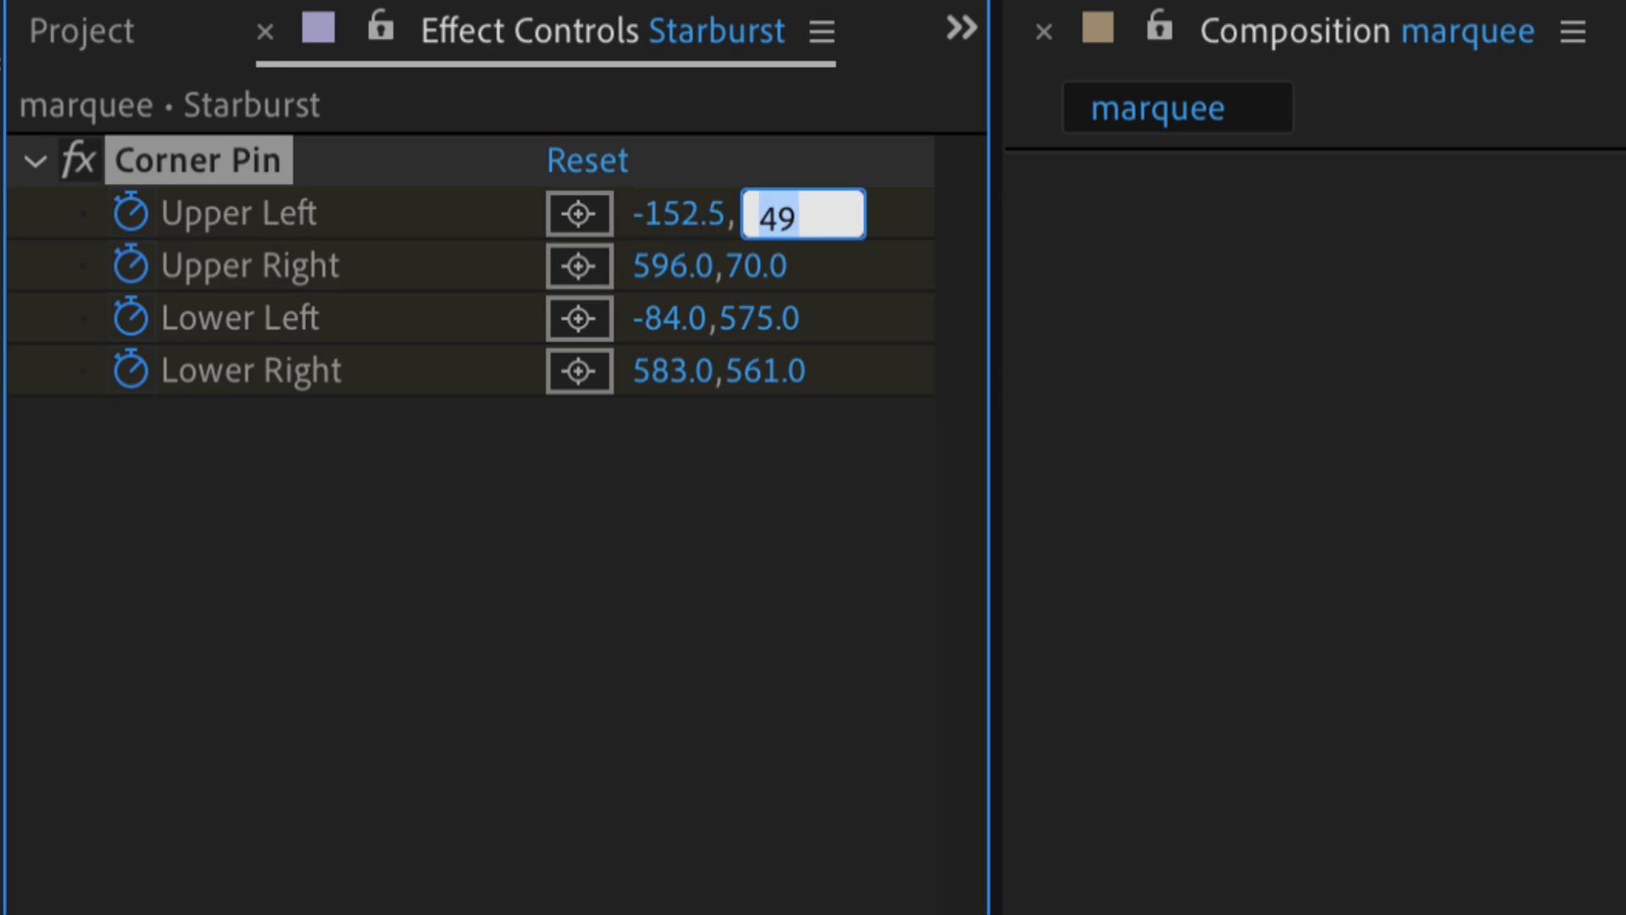
text(103.4)
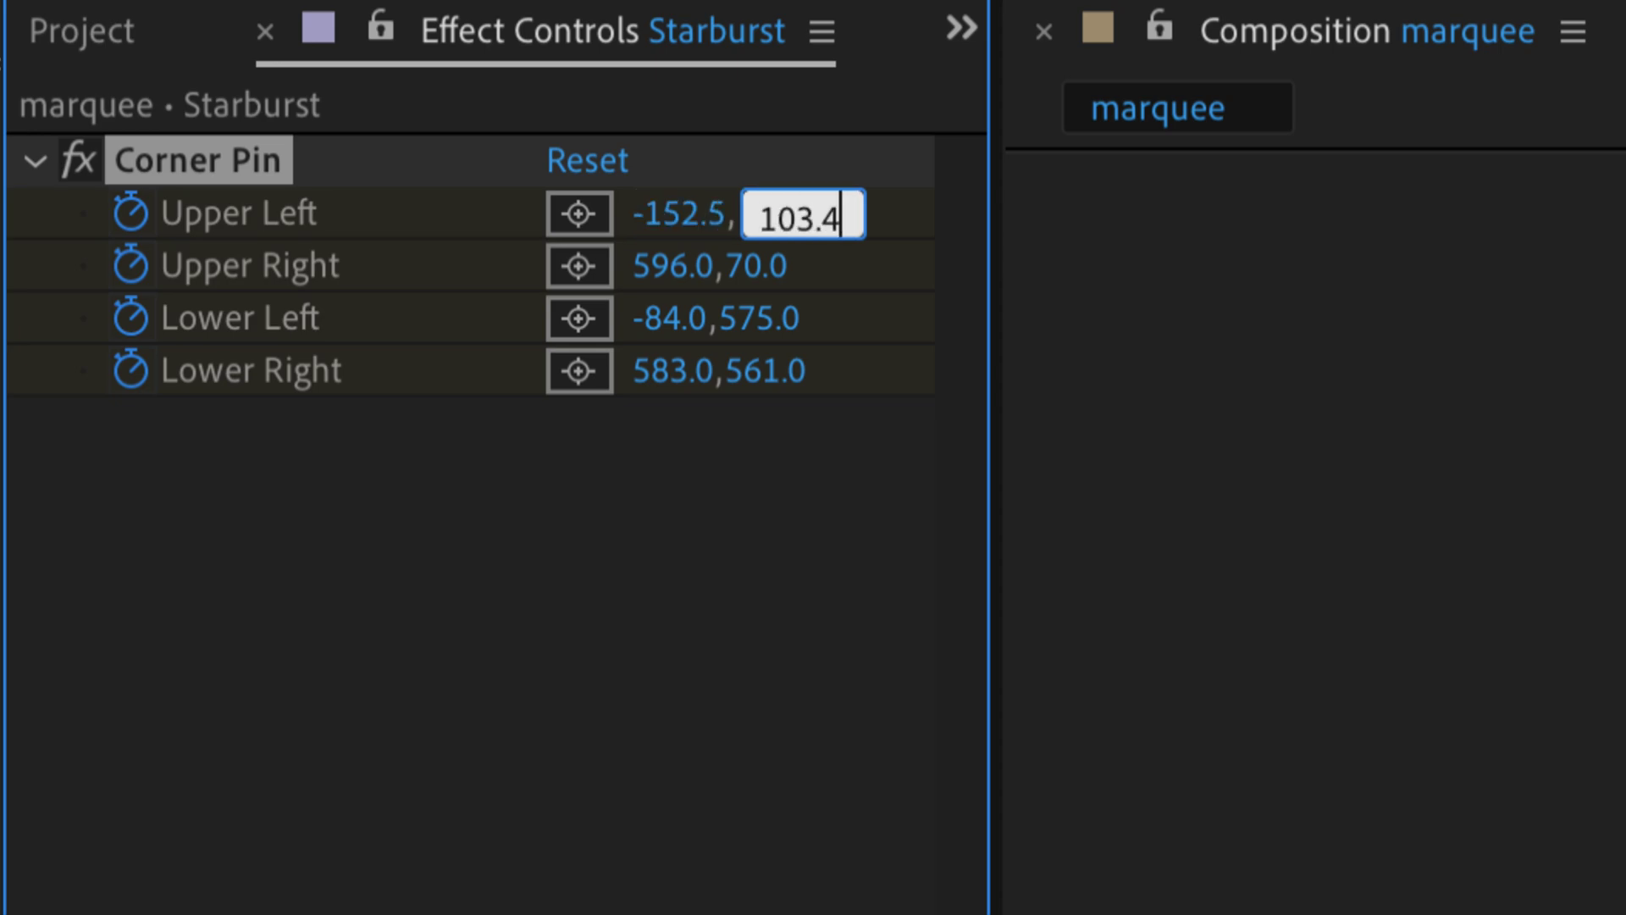
key(Tab)
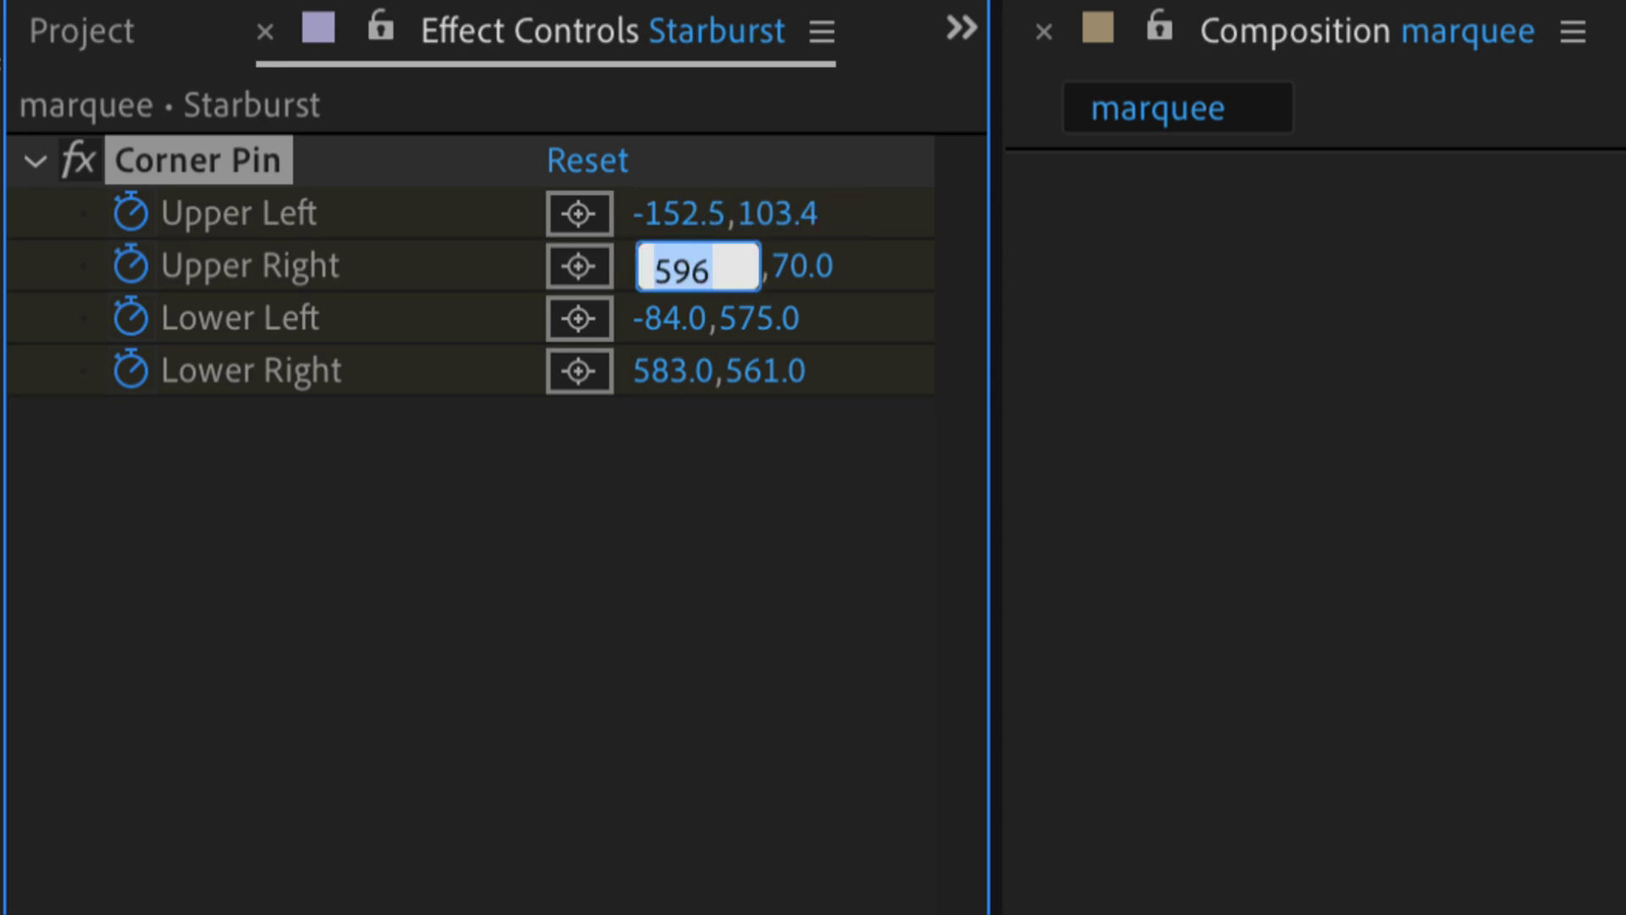
text(540)
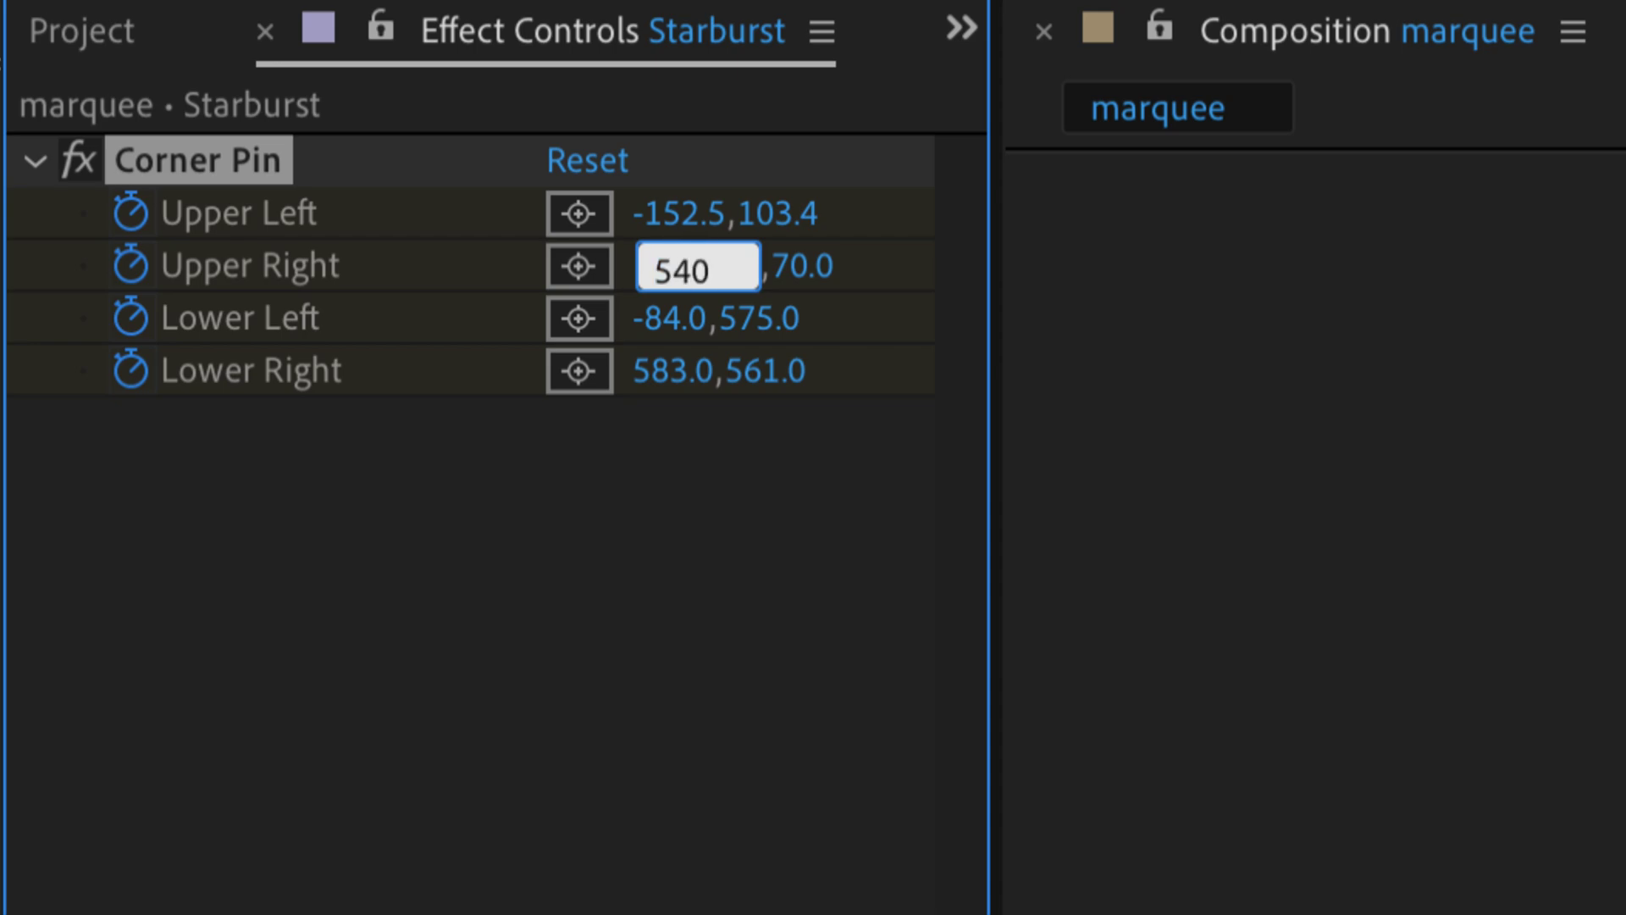
key(Tab)
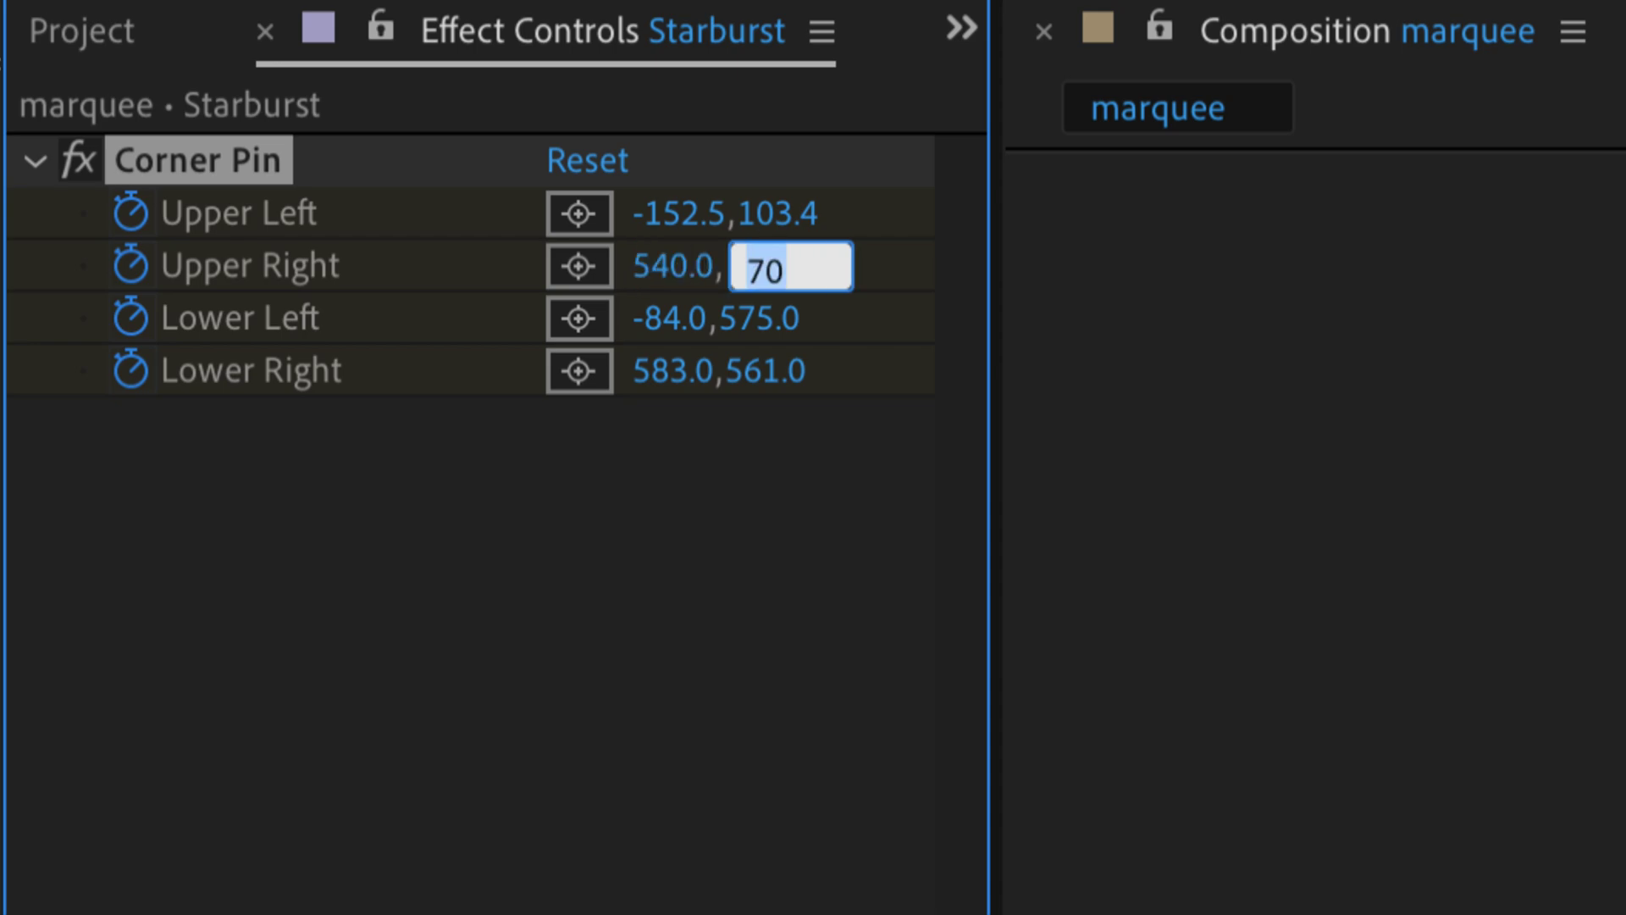
text(-43.6)
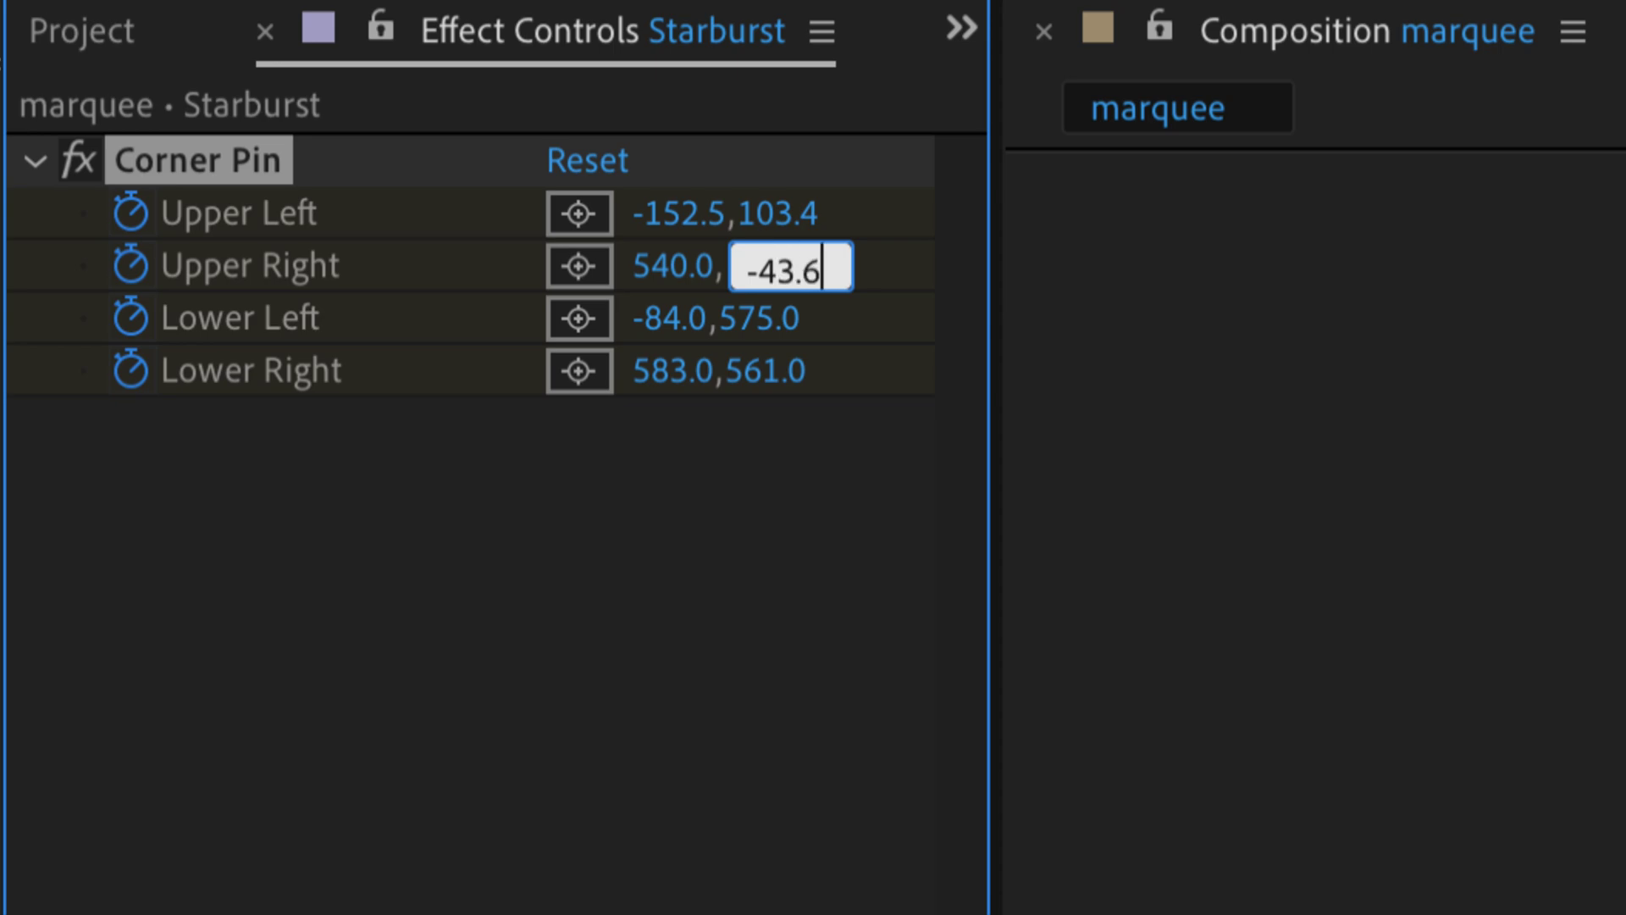
key(Tab)
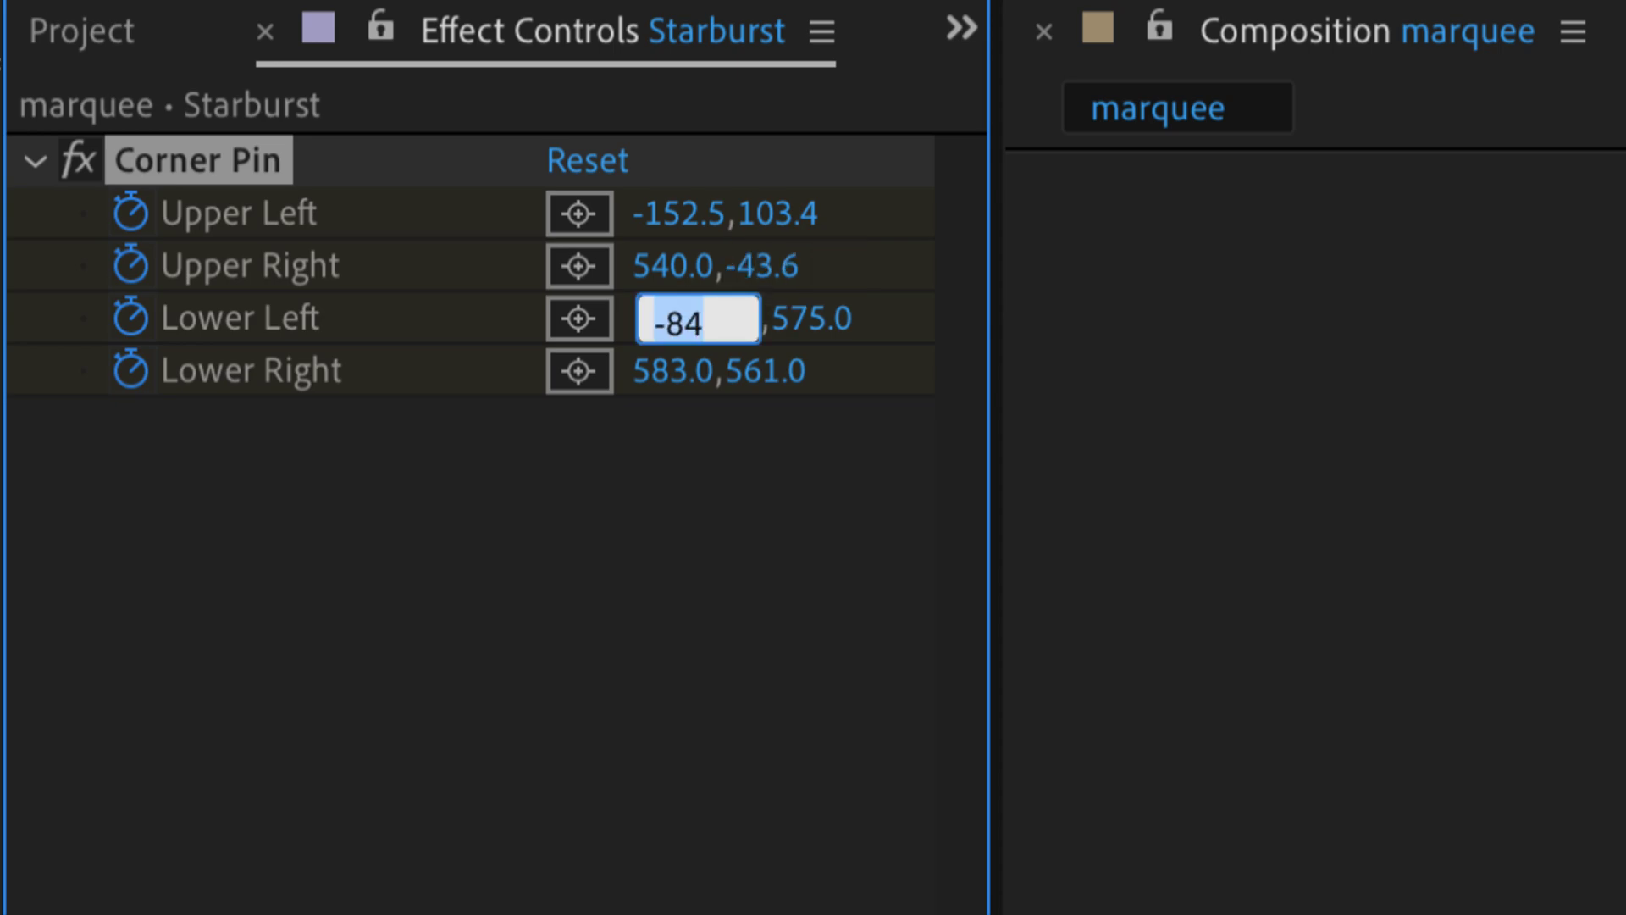
Step: Set the Starburst's Corner Pin Lower Left to 136.1, 653.6 and Lower Right to 654.3, 484.4 at 0:00:08:00
text(136.1)
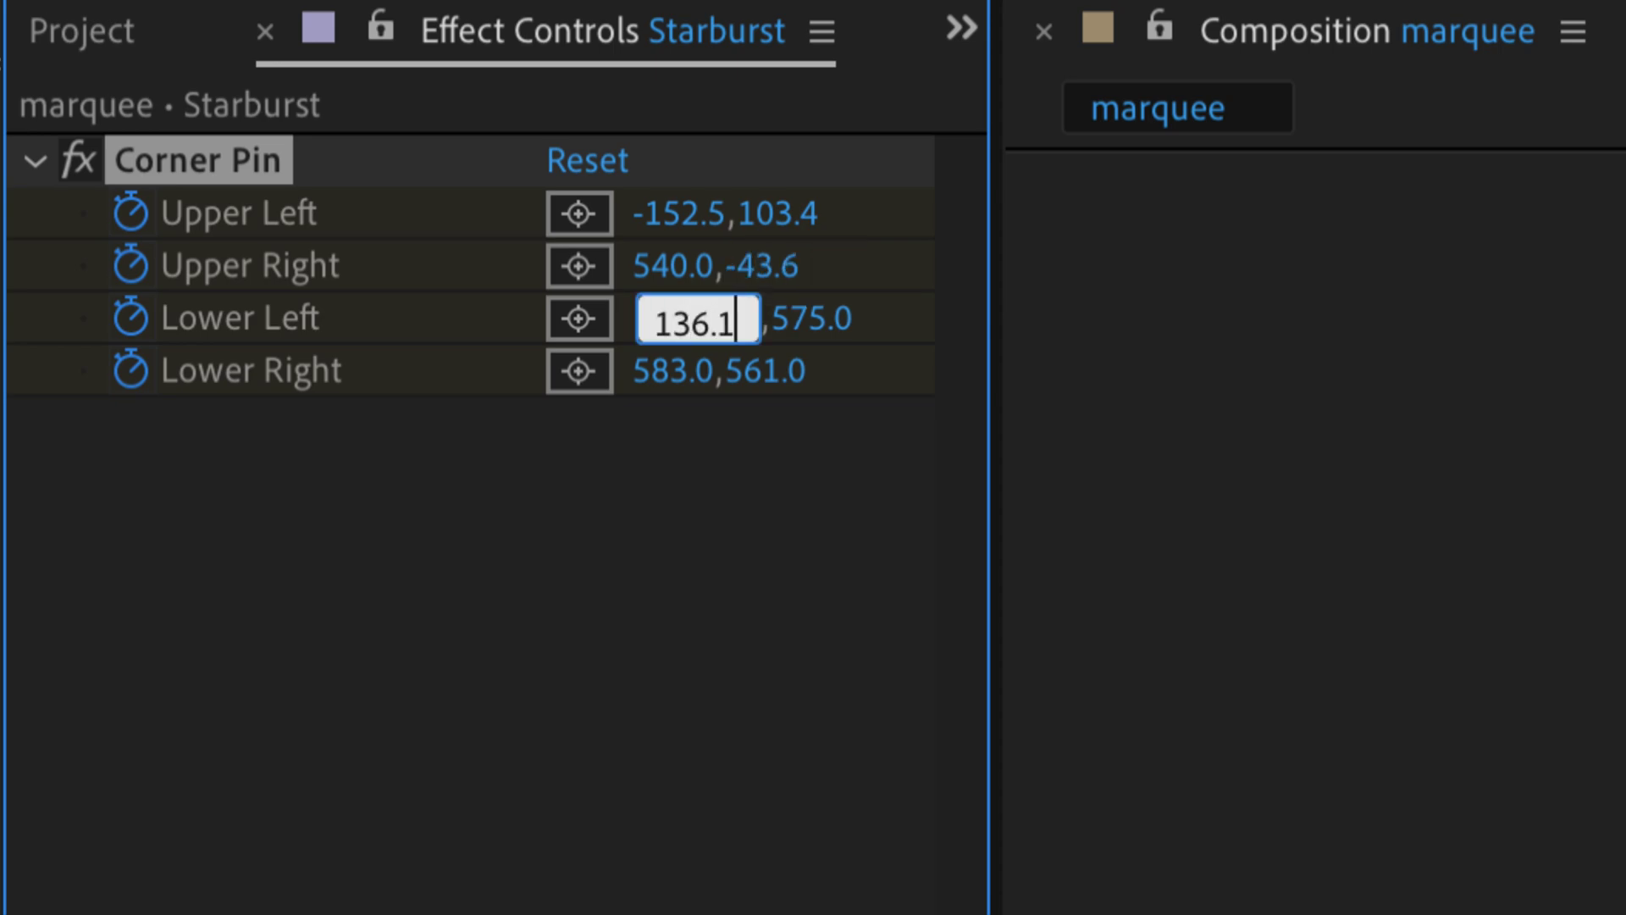
key(Tab)
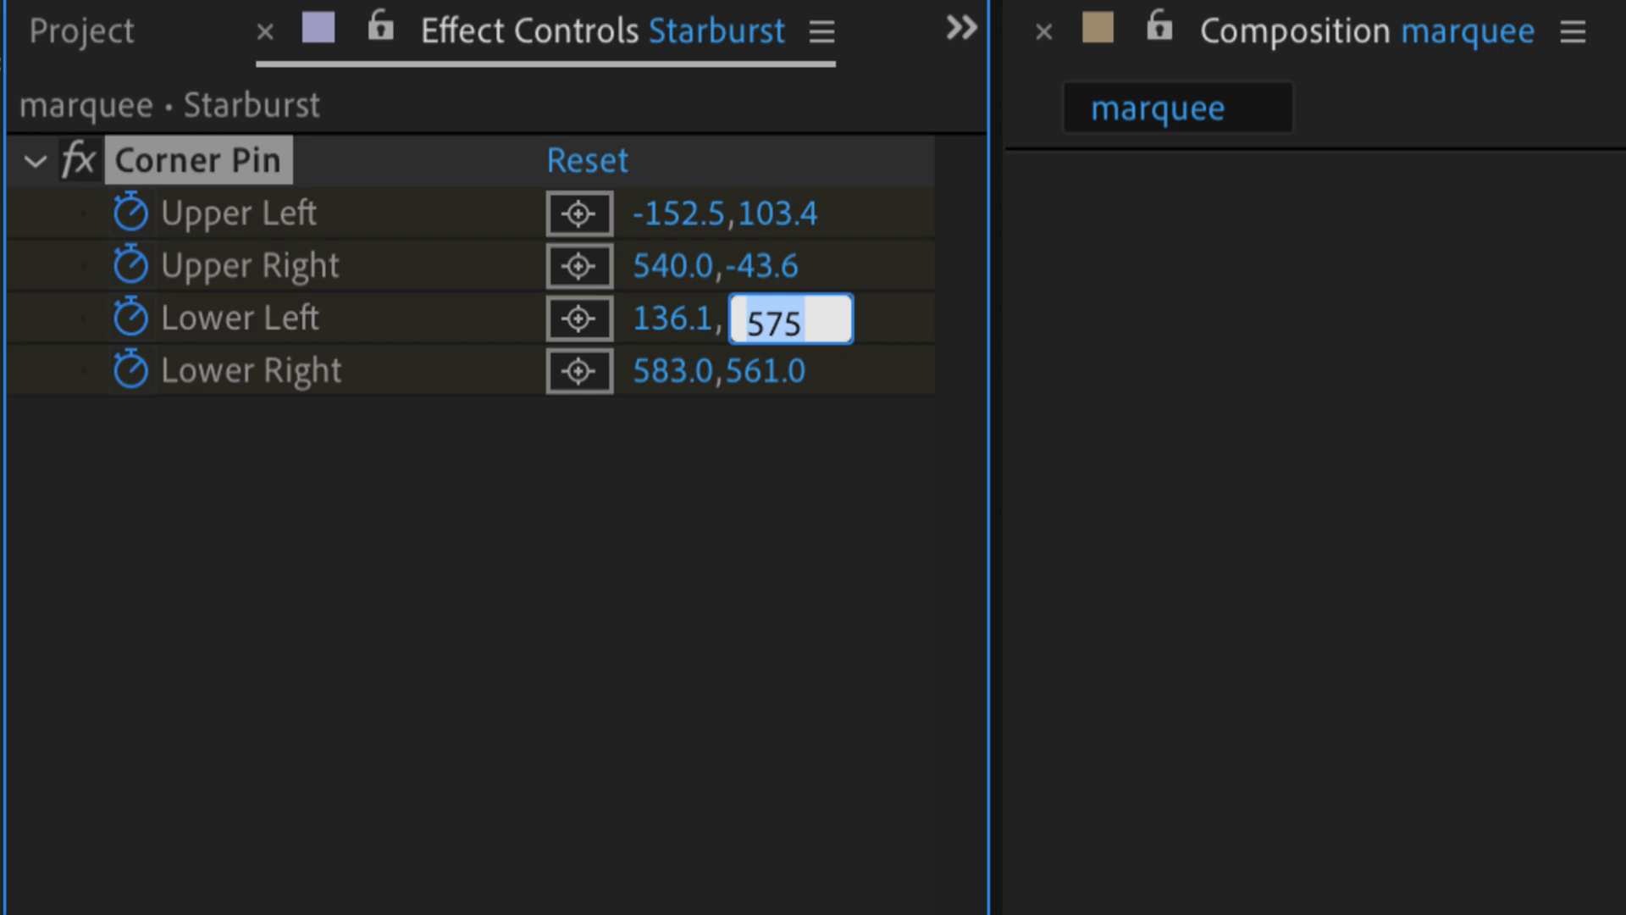
text(653.6)
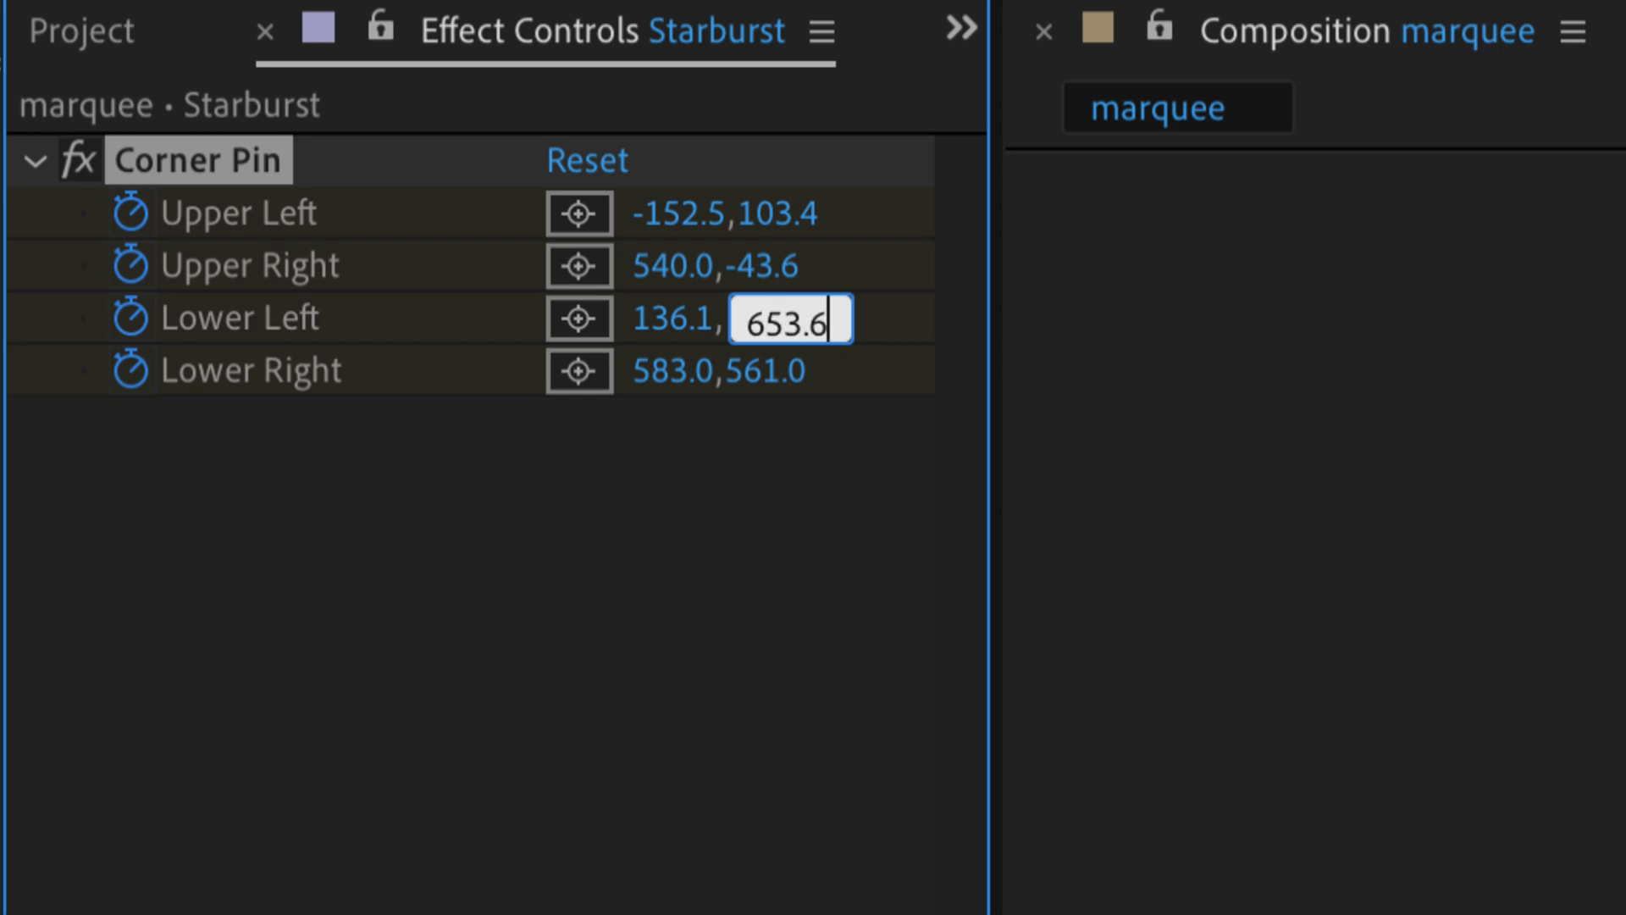
key(Tab)
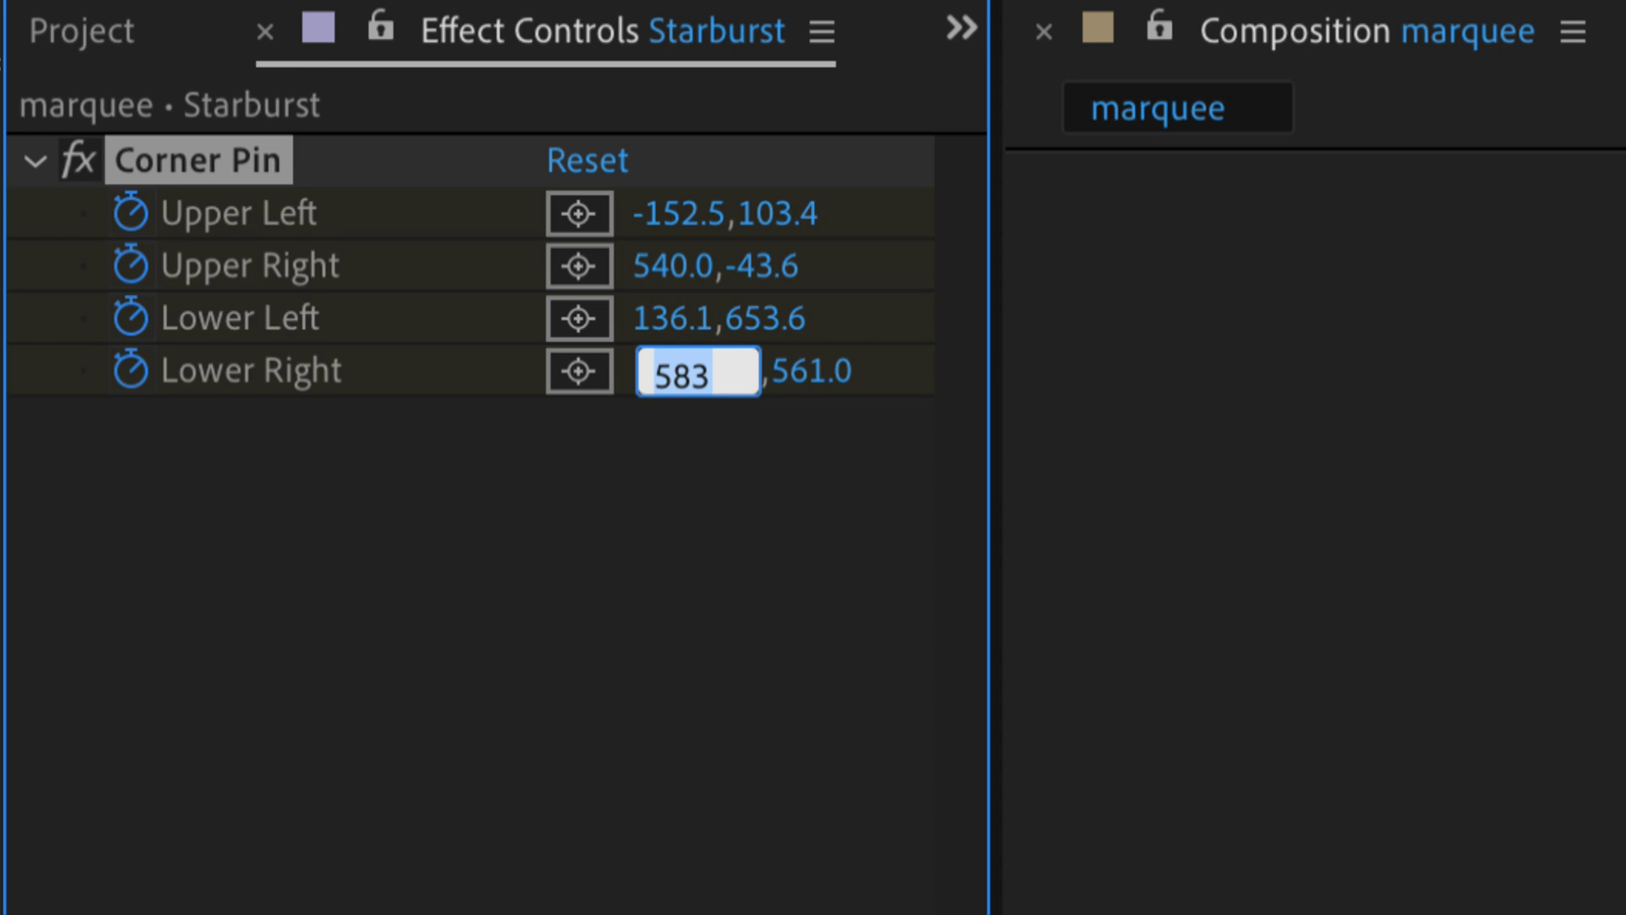
text(654.3)
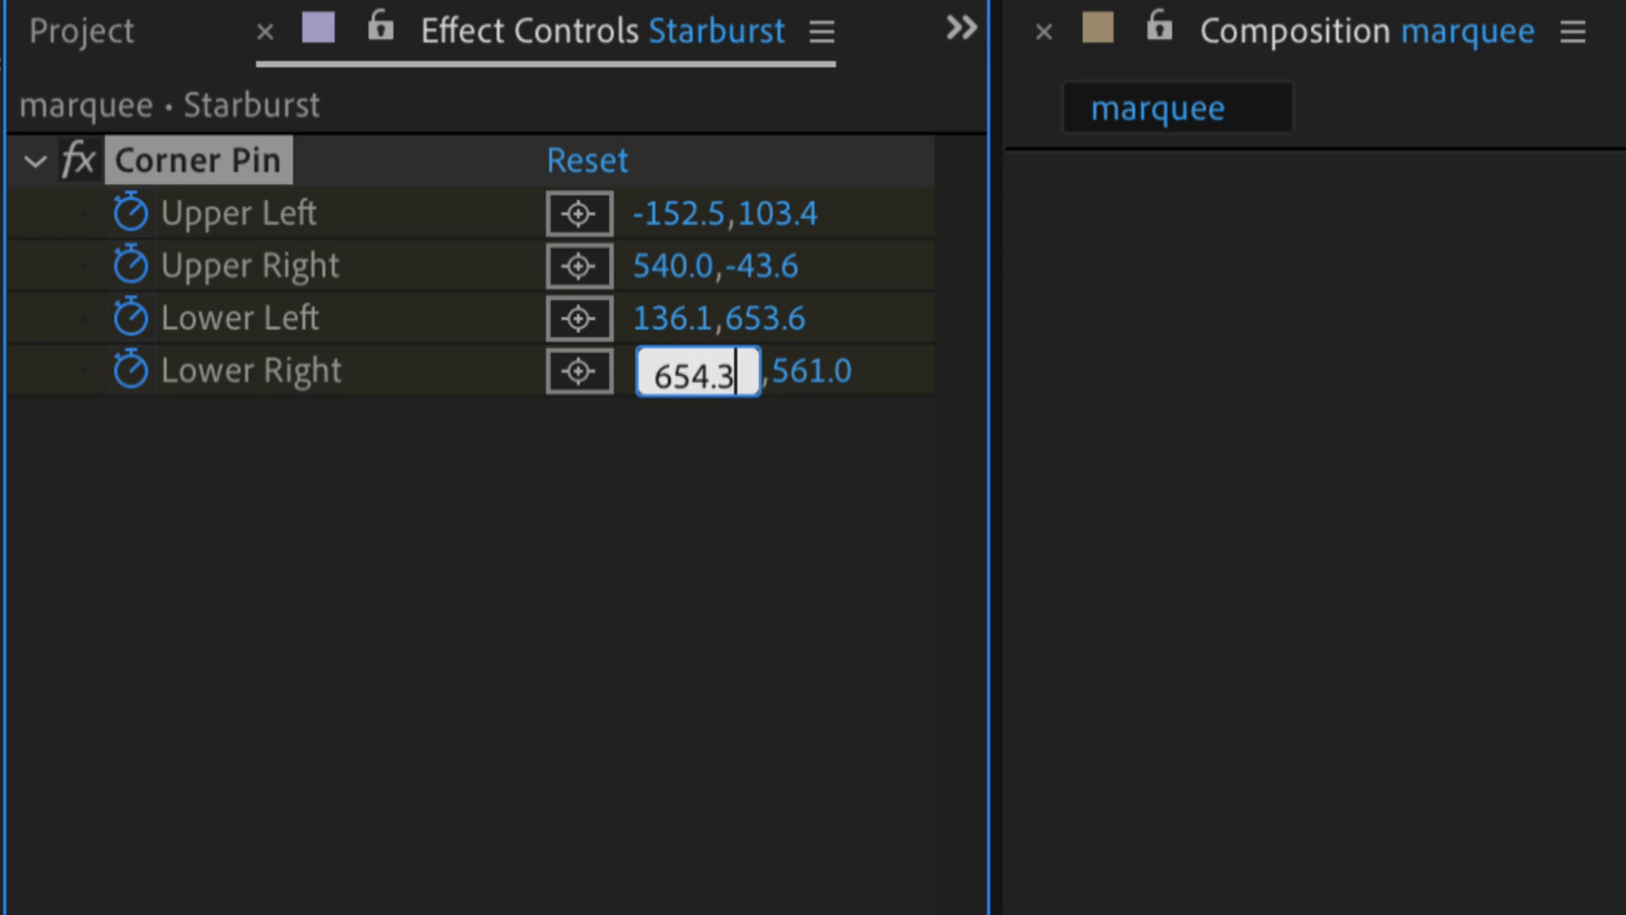
key(Tab)
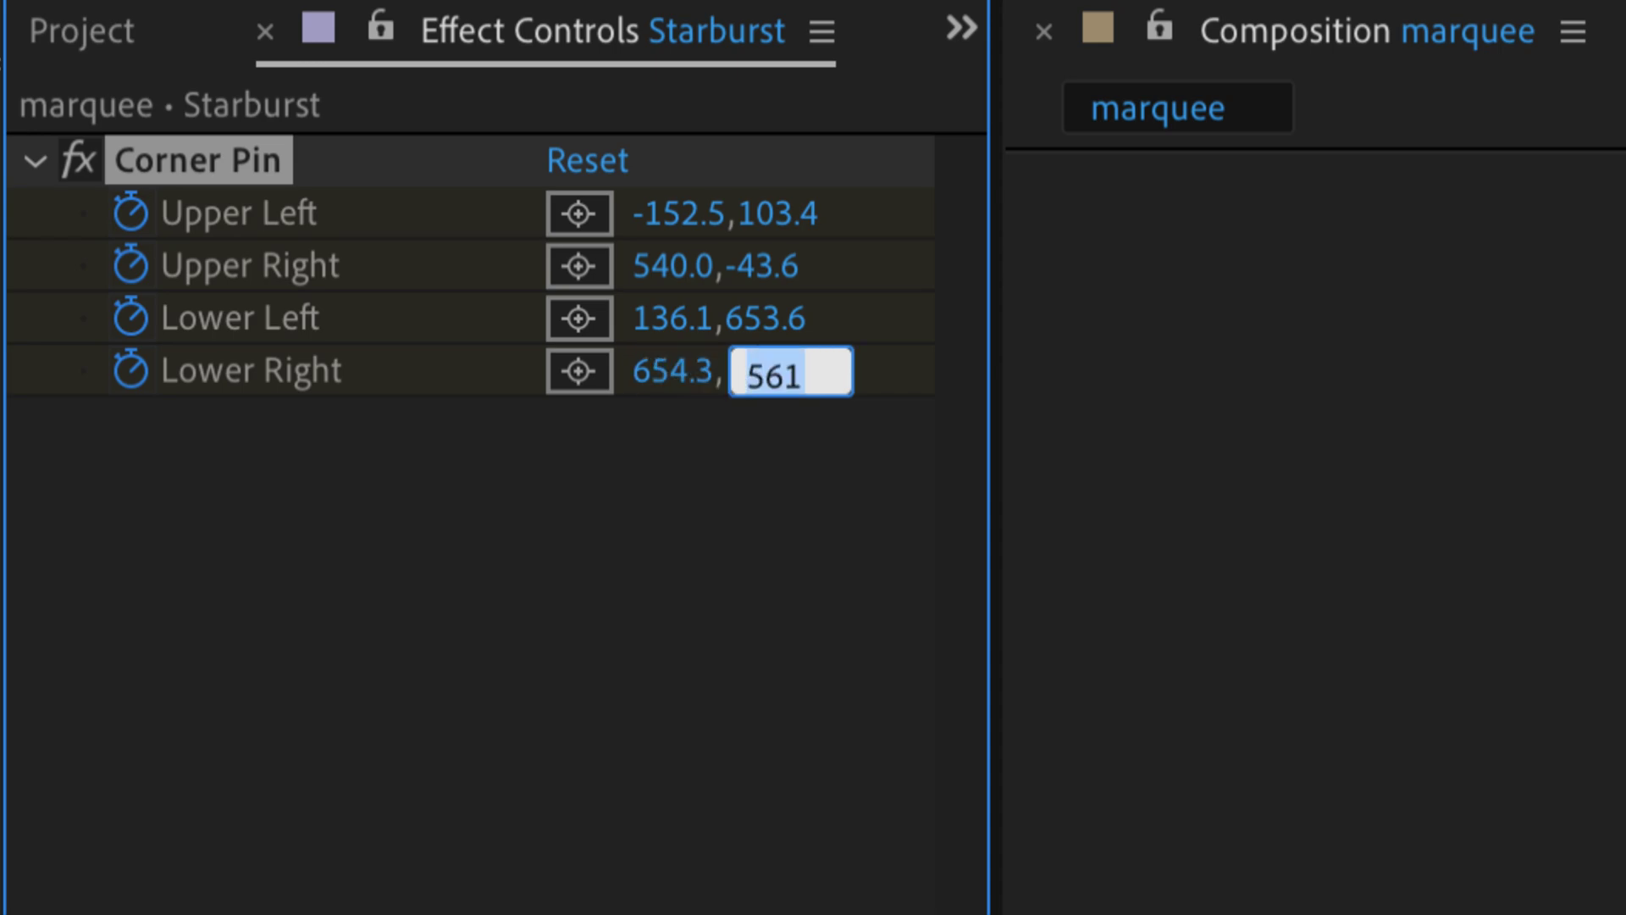
text(484.4)
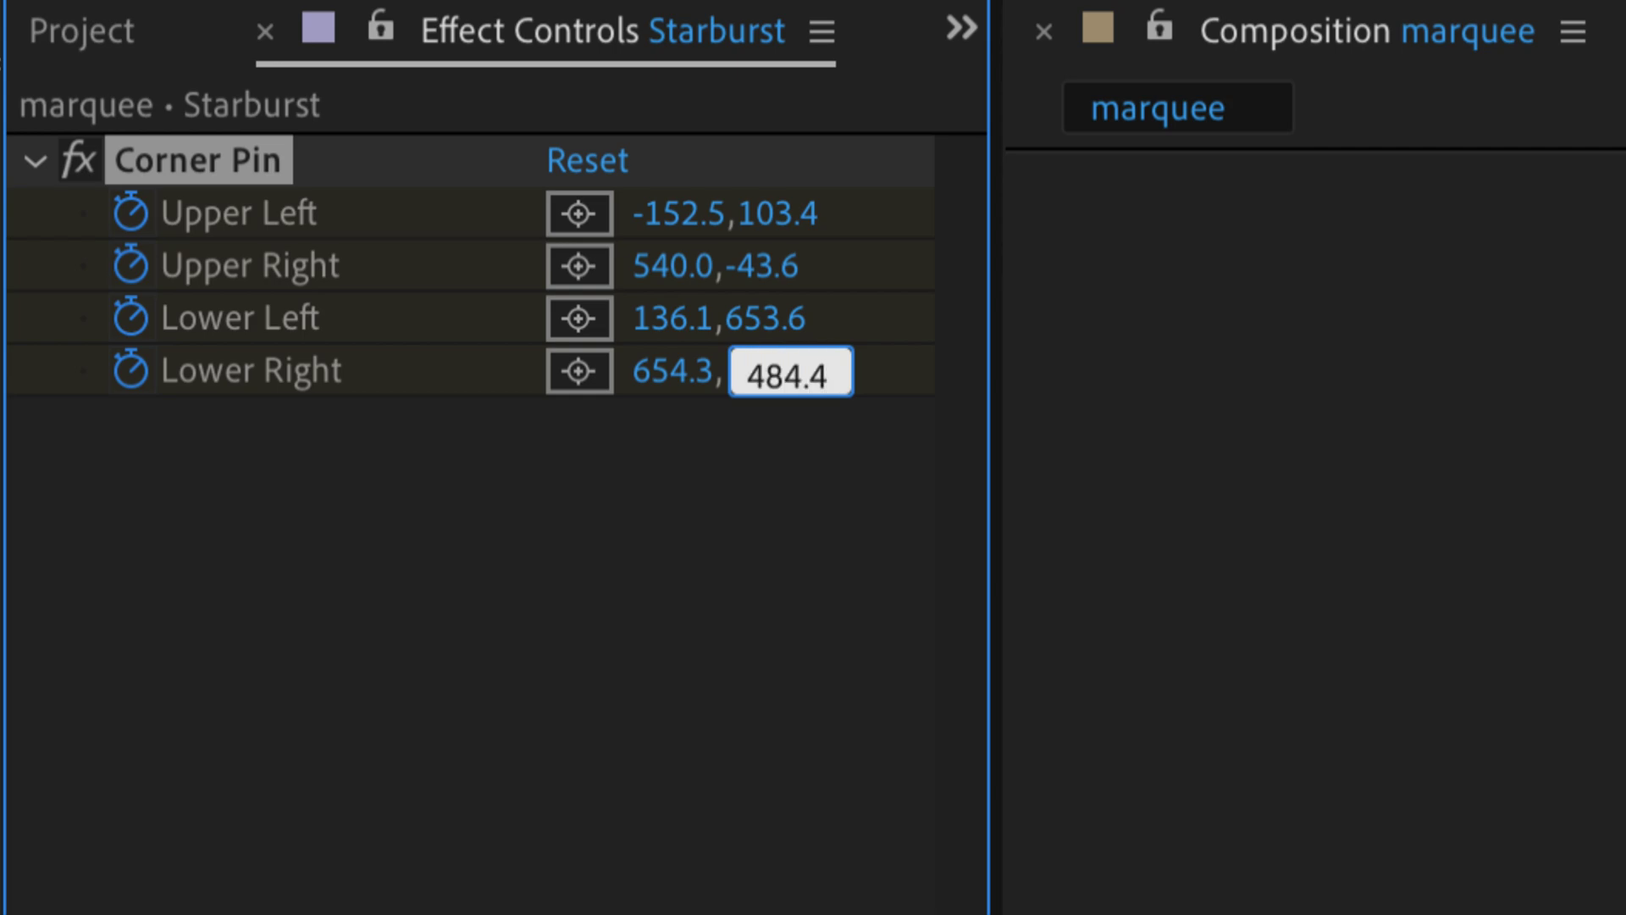
key(Tab)
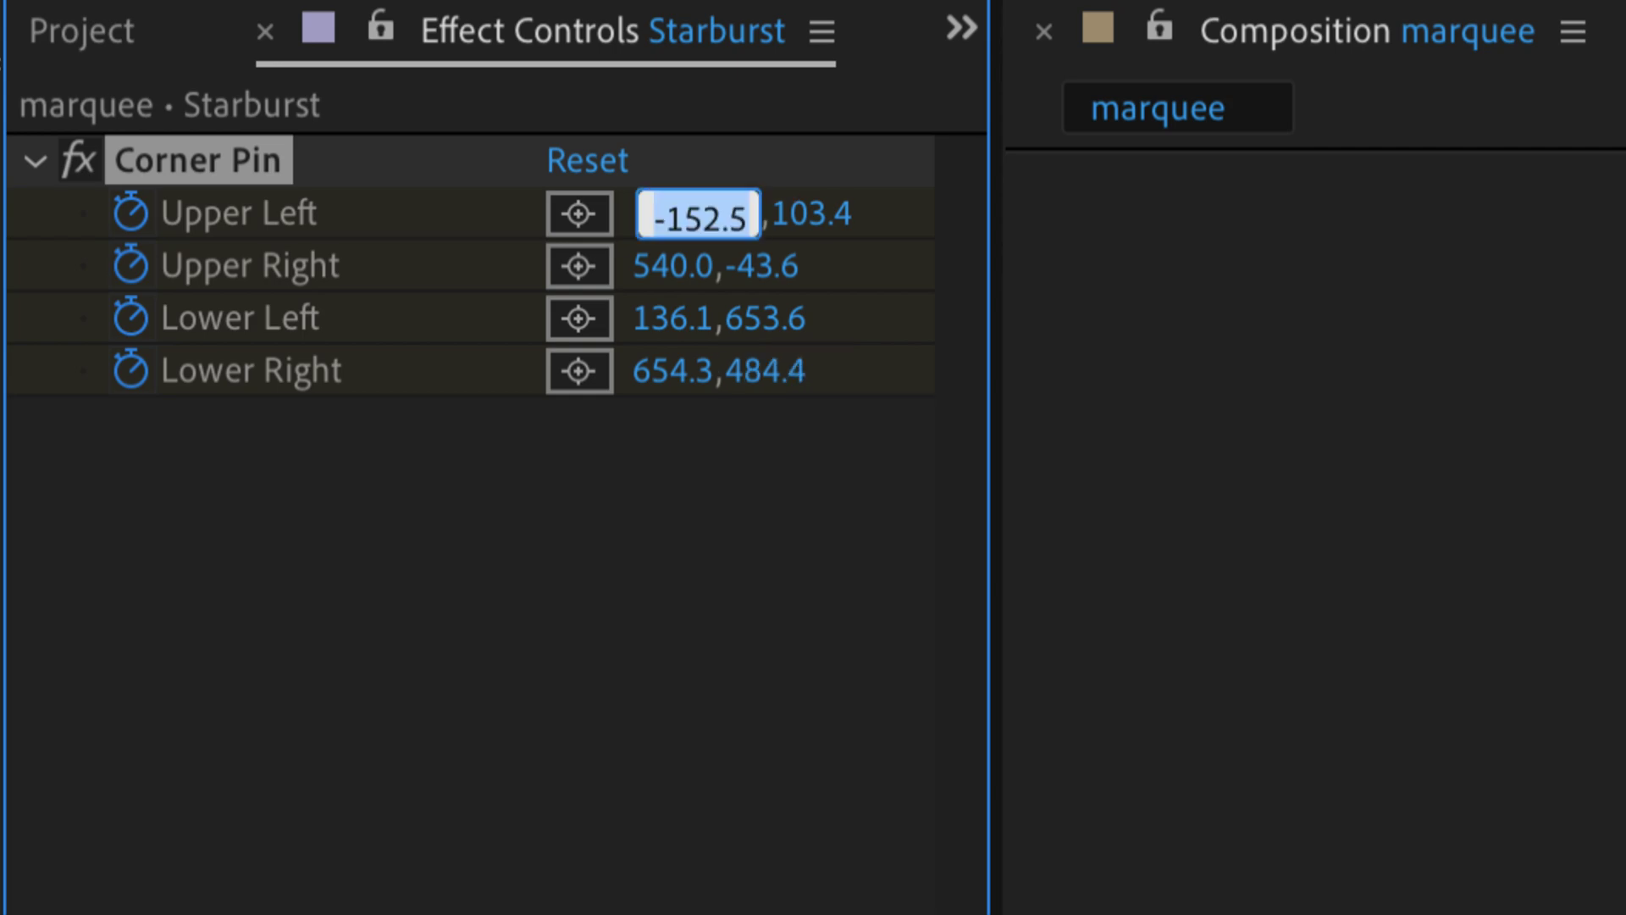
key(Return)
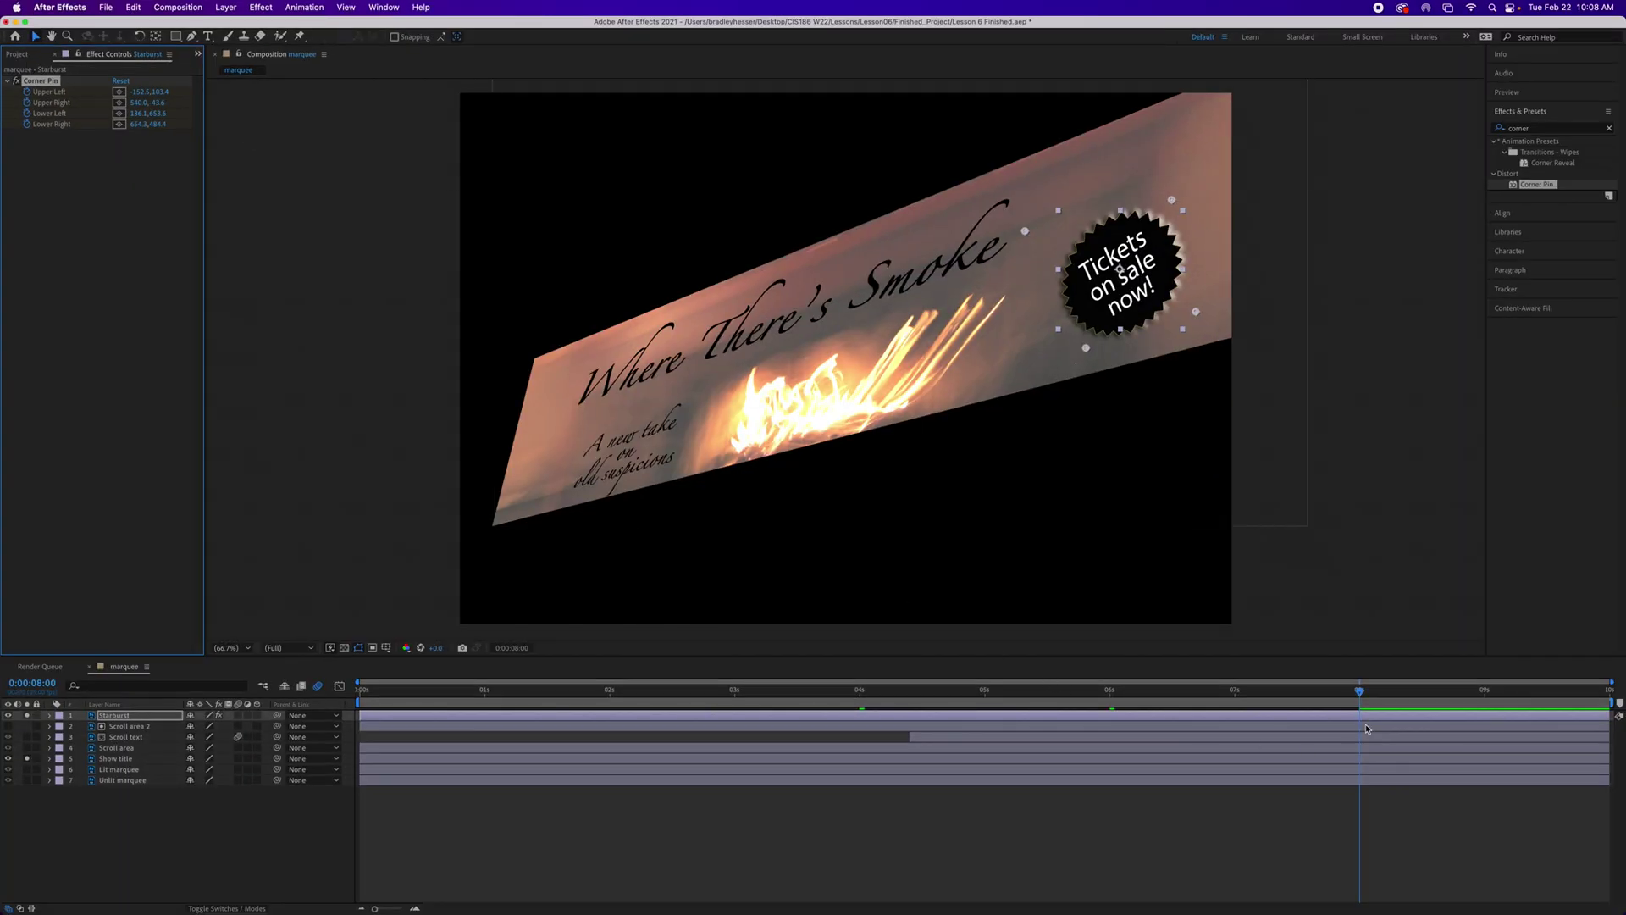
Step: Scrub back through the frames before 8 seconds to check the Starburst's distortion, and save the project
click(1357, 692)
drag(1358, 691, 1325, 725)
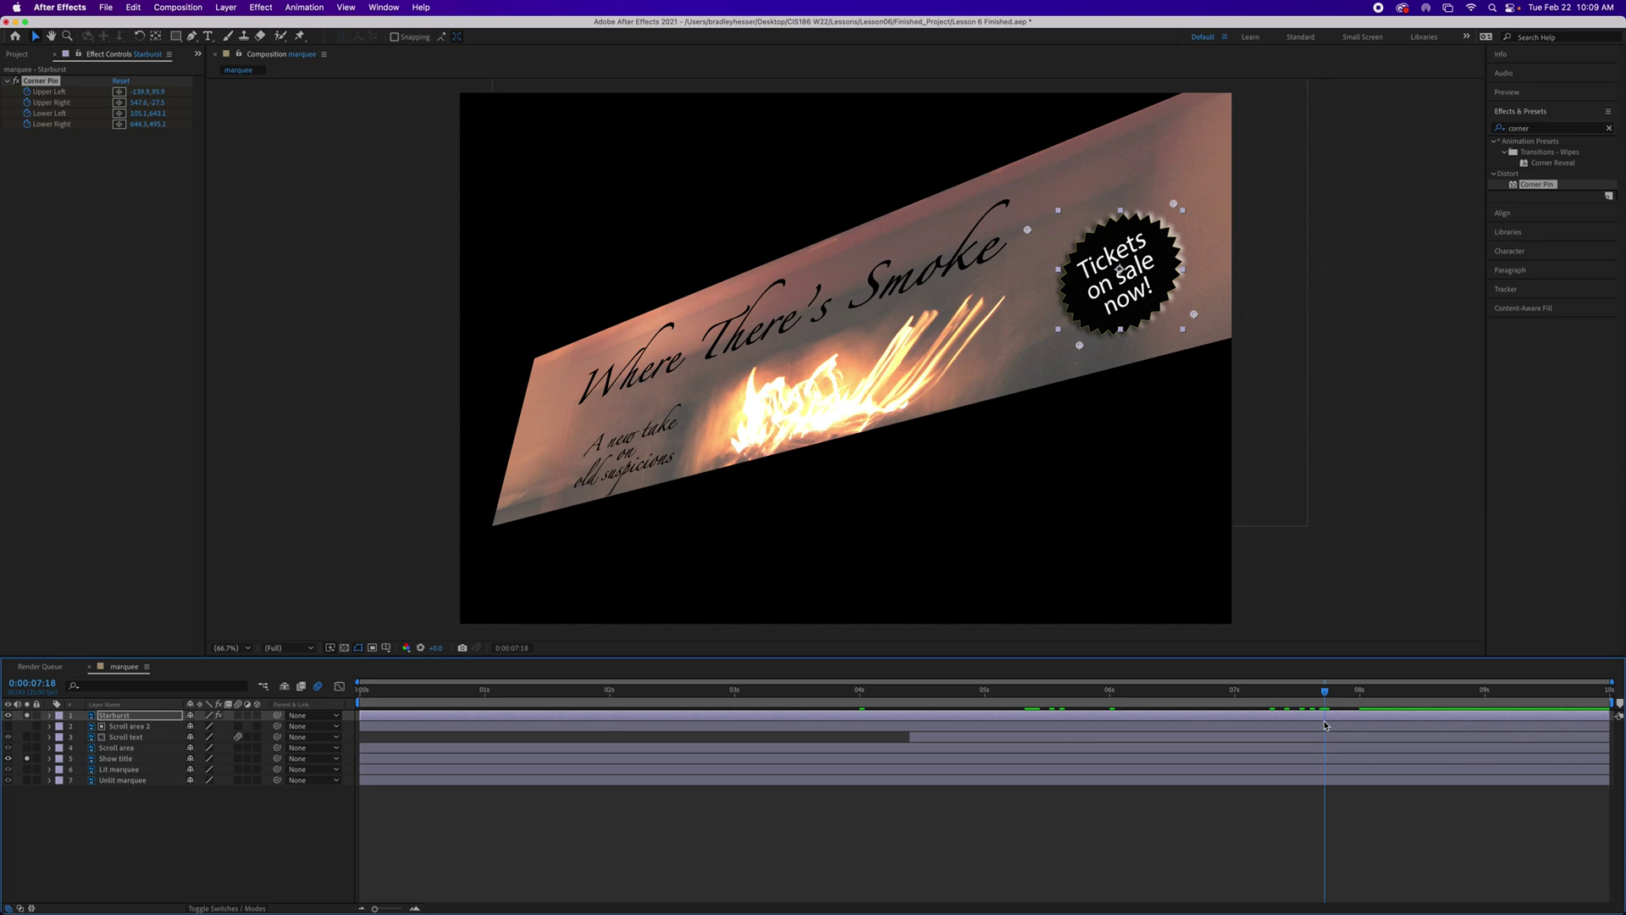
key(super+s)
Step: Turn off solo for the Show title and Starburst layers, preview the full marquee animation, and return to the first frame
key(Home)
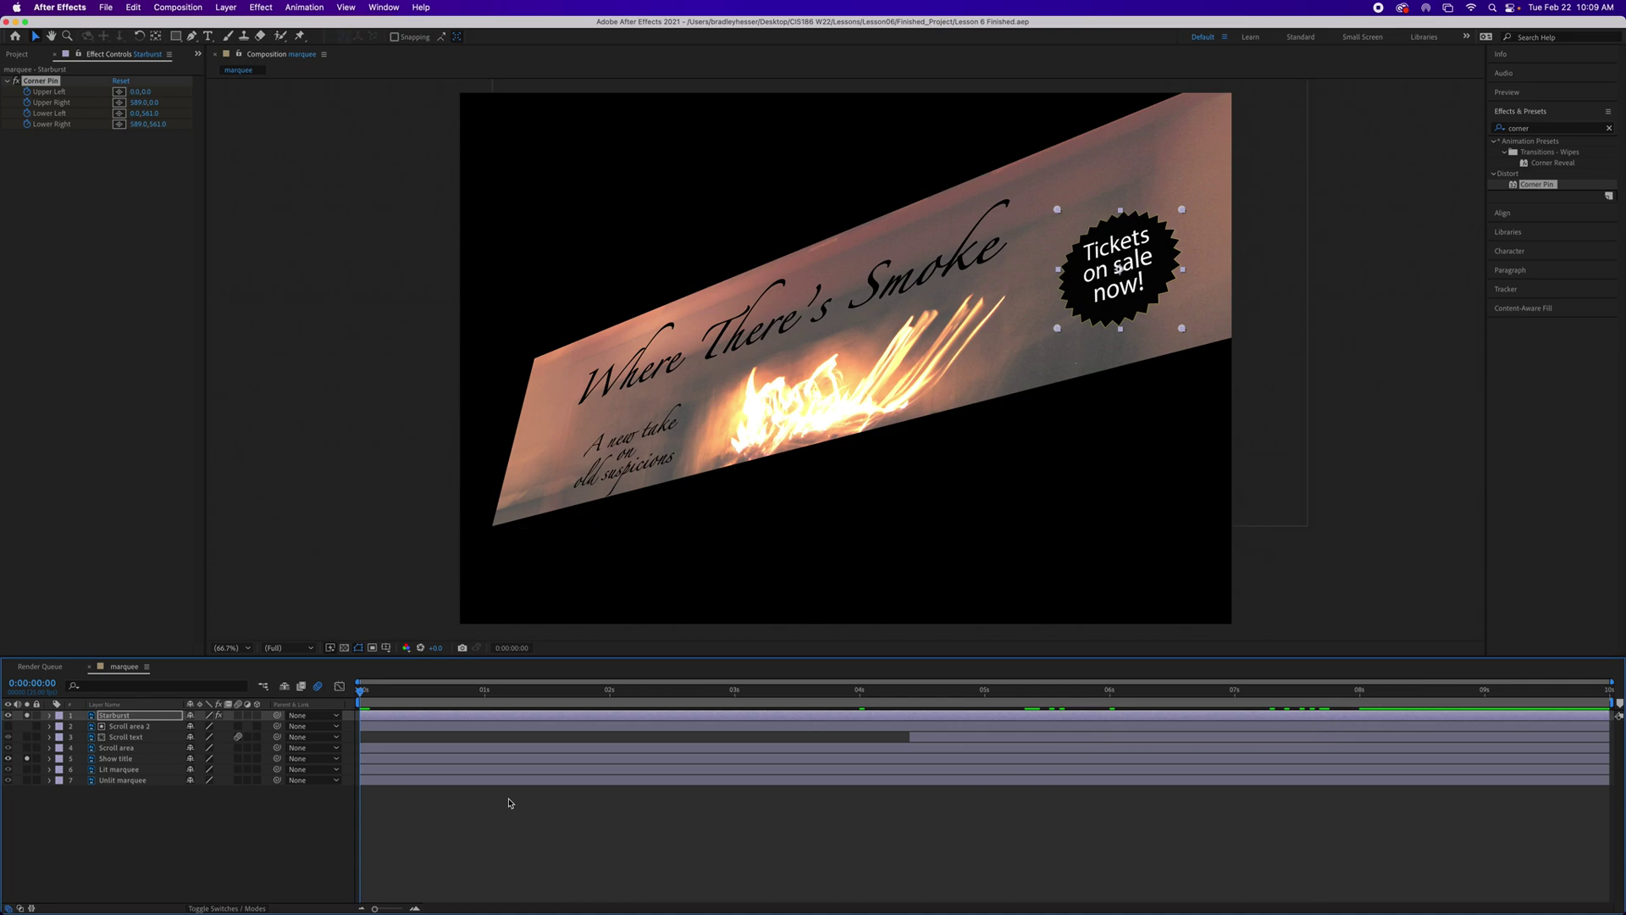
click(27, 758)
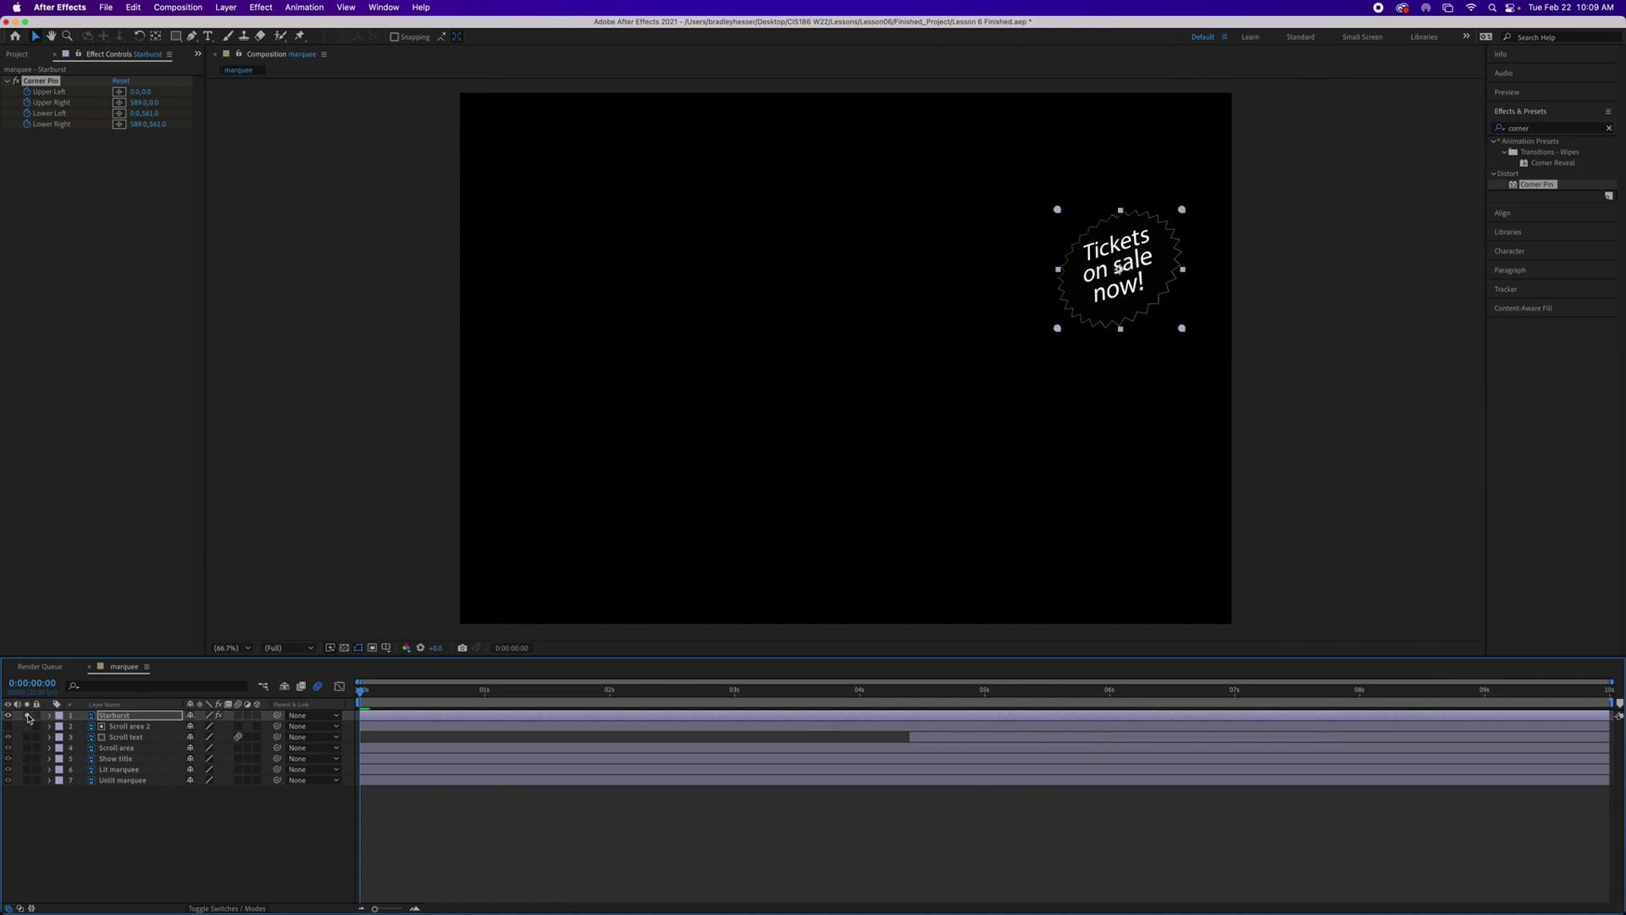
click(27, 716)
key(space)
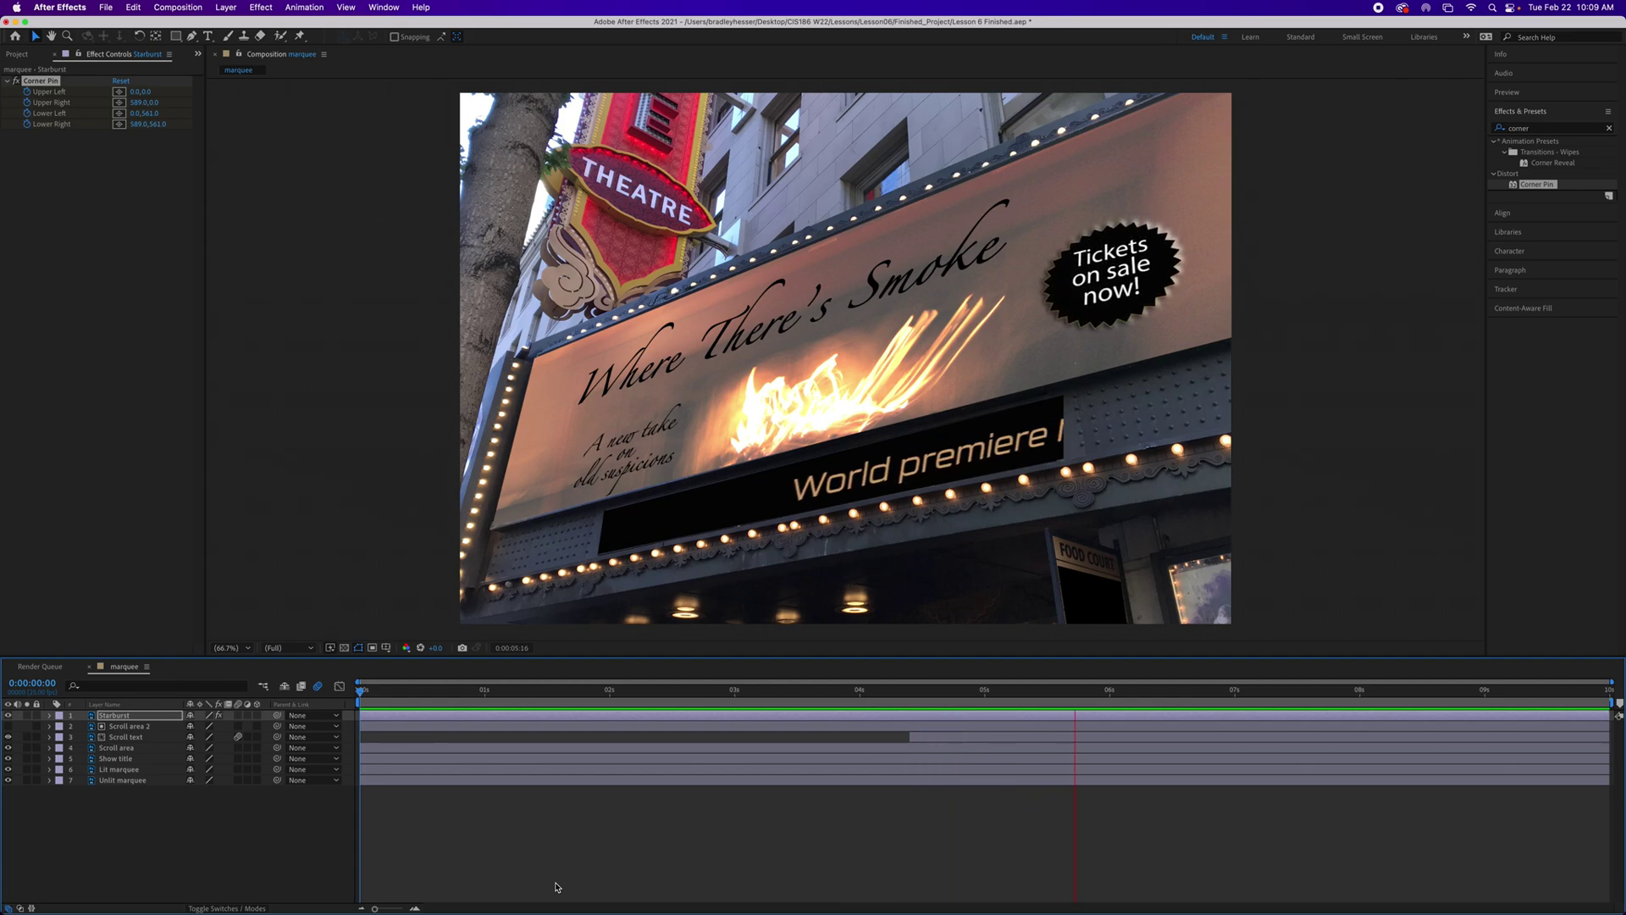
key(space)
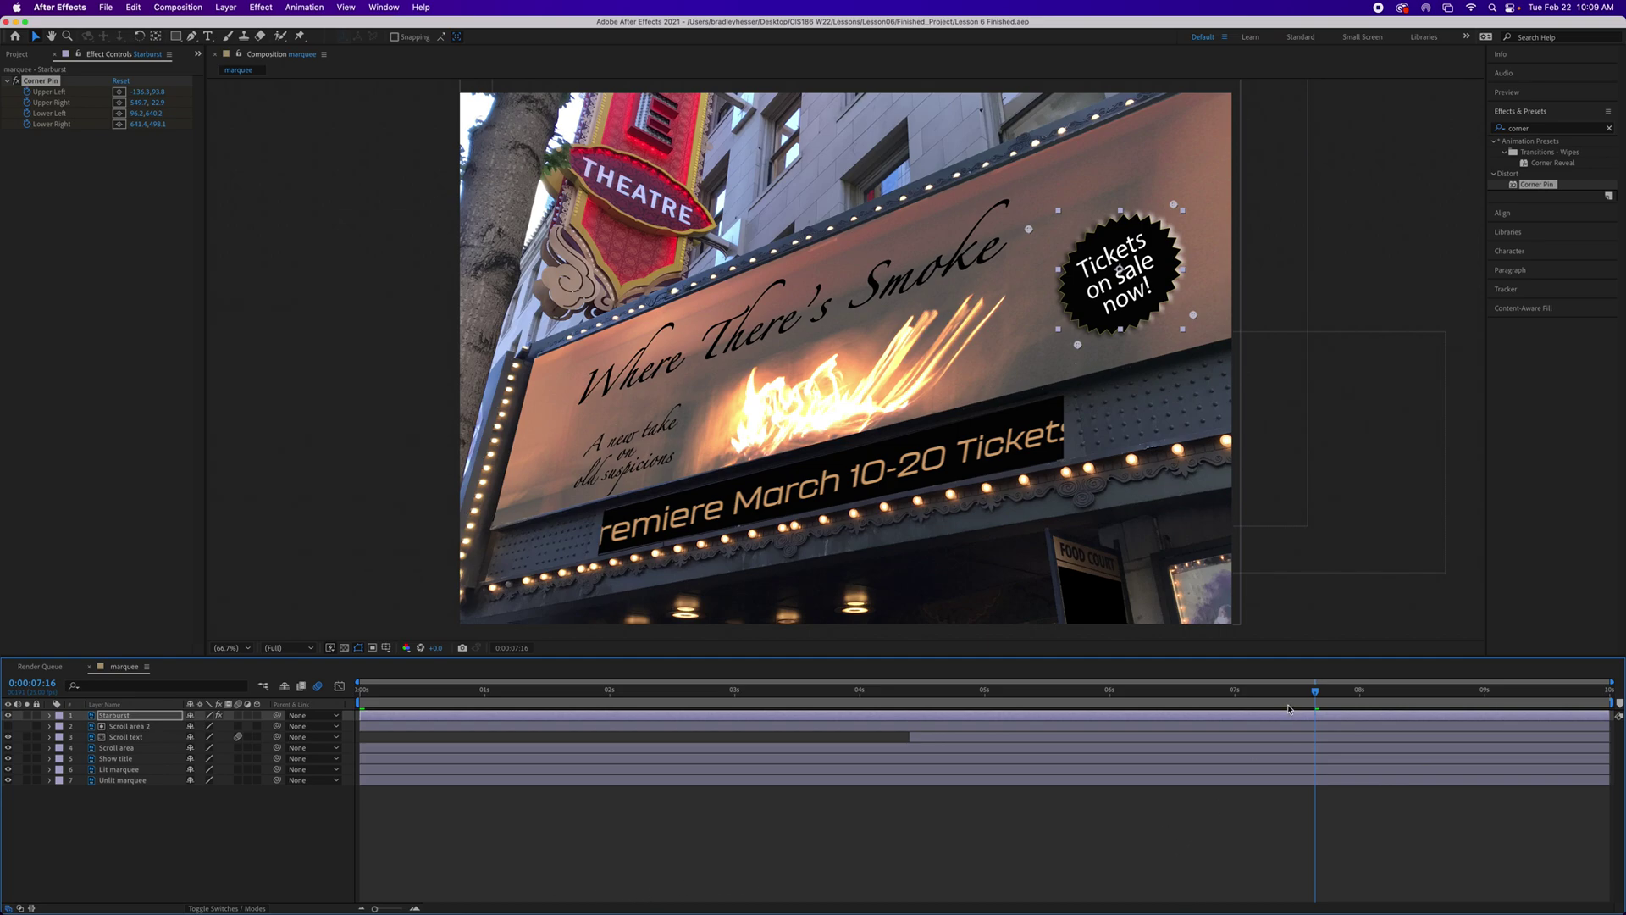
drag(1316, 693, 574, 754)
key(space)
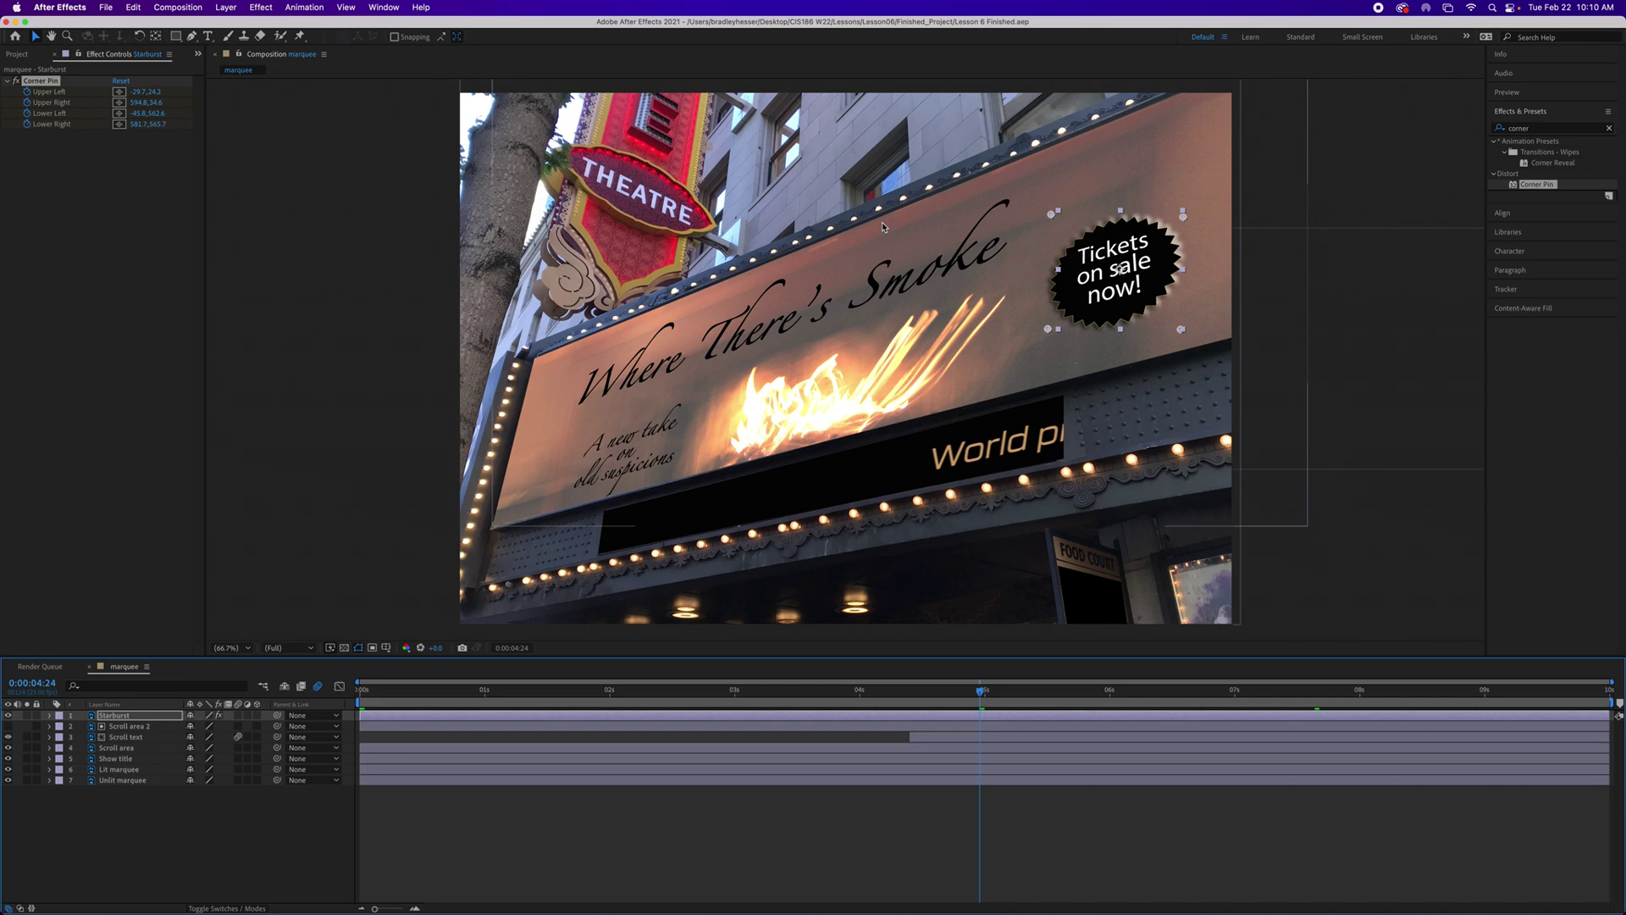
key(Home)
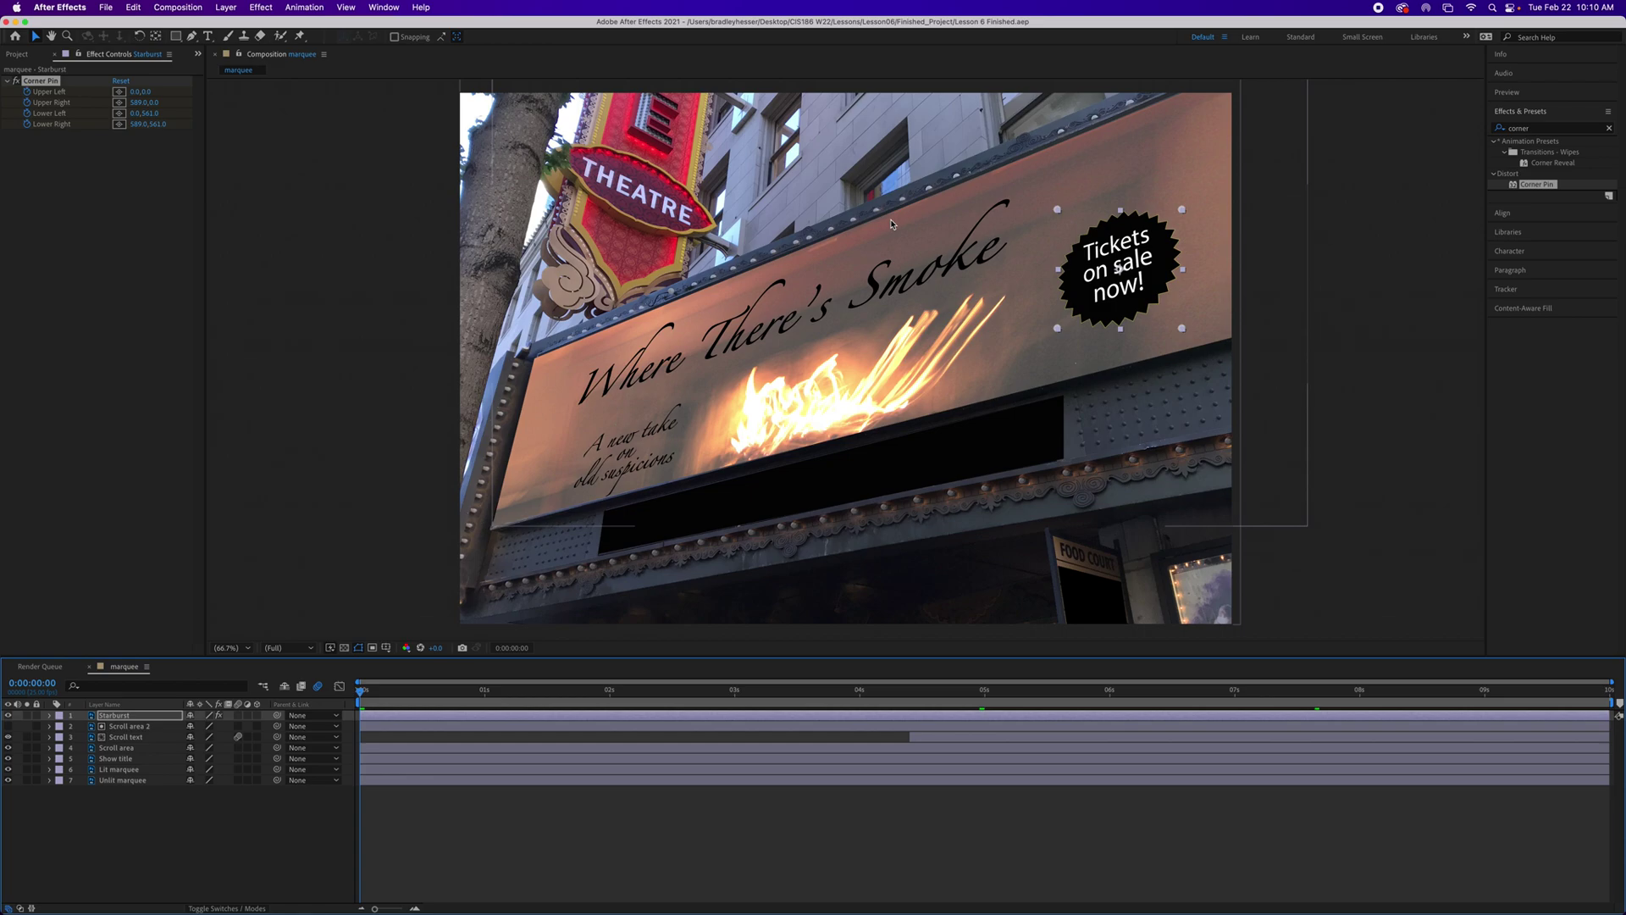
Step: Duplicate the Lit marquee layer and start a Pen tool mask on the copy at the photo's left edge beside the marquee frame
click(114, 770)
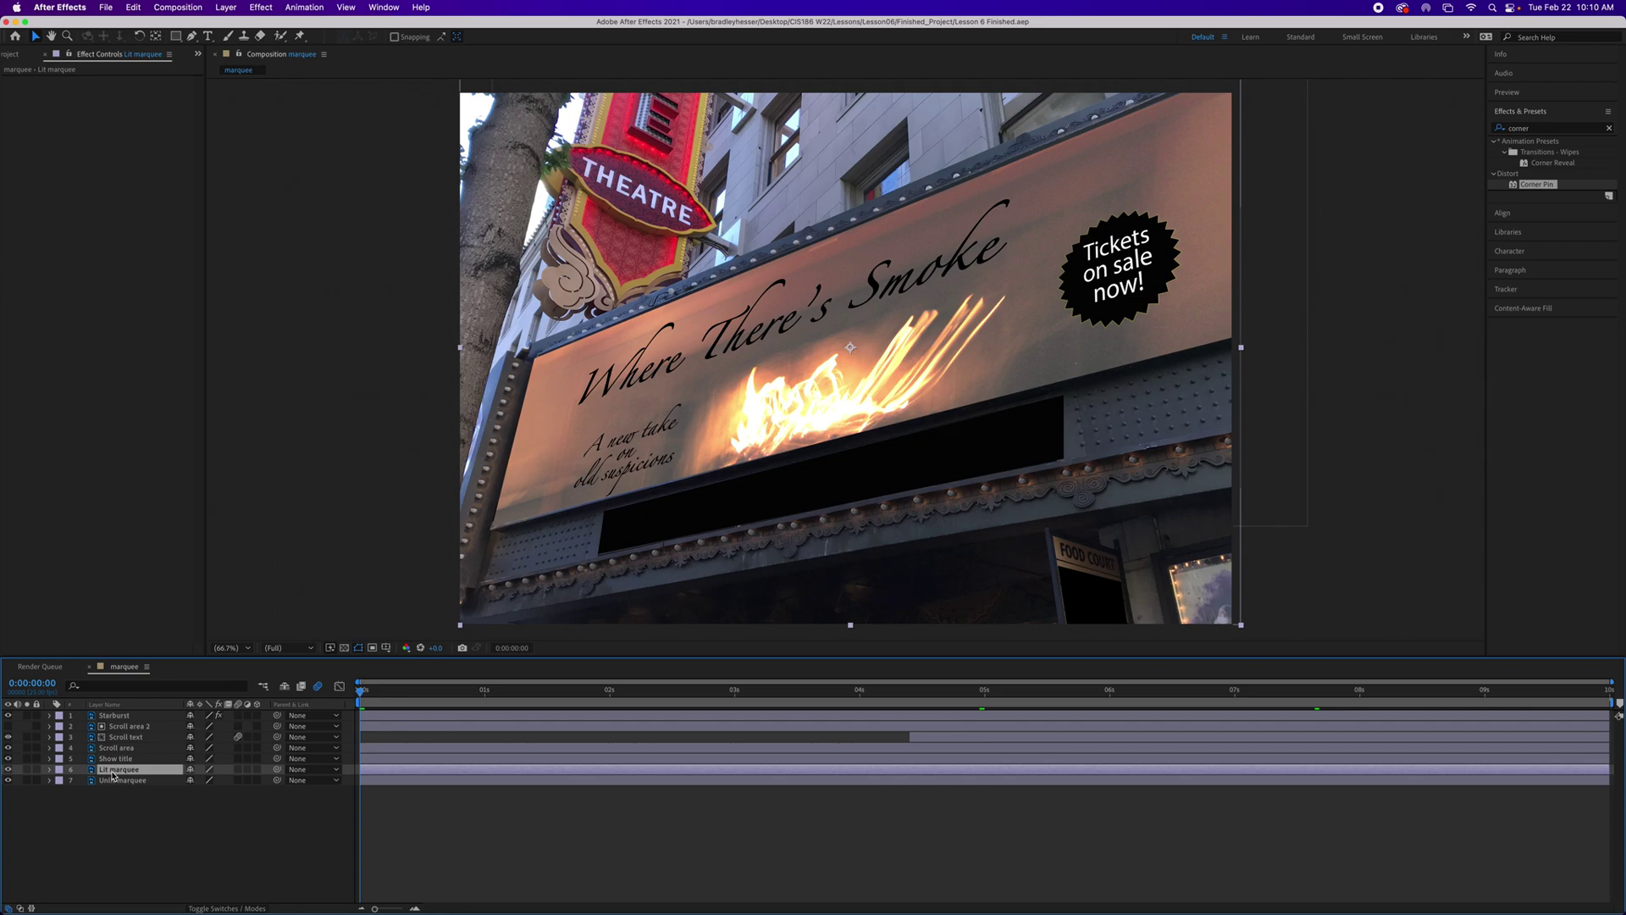
key(super+d)
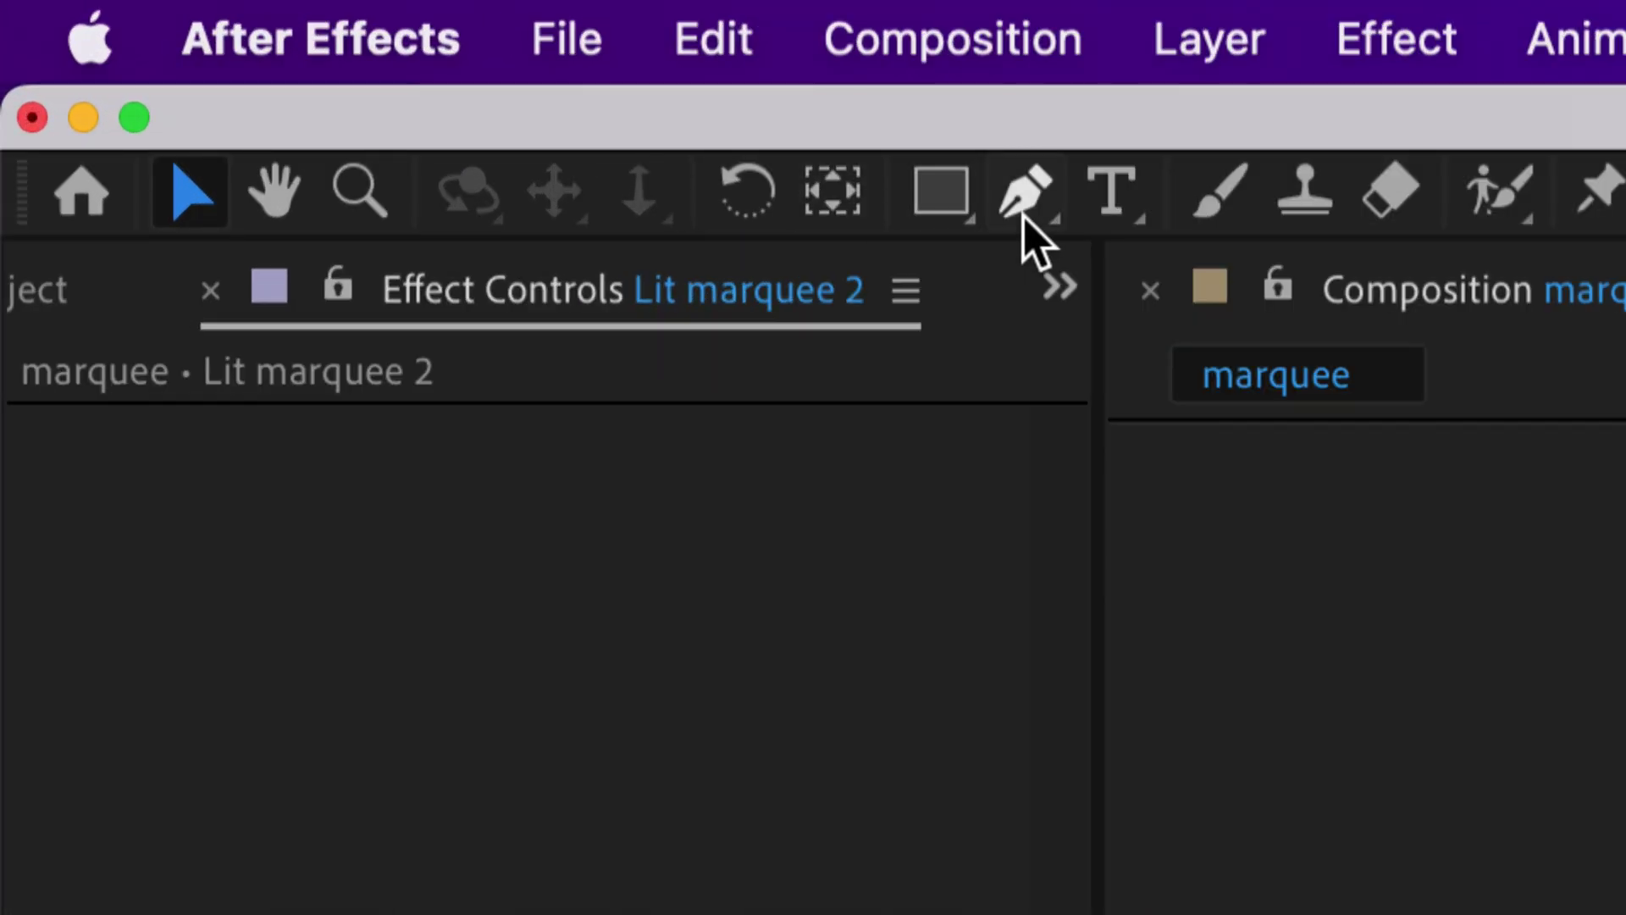
click(1024, 212)
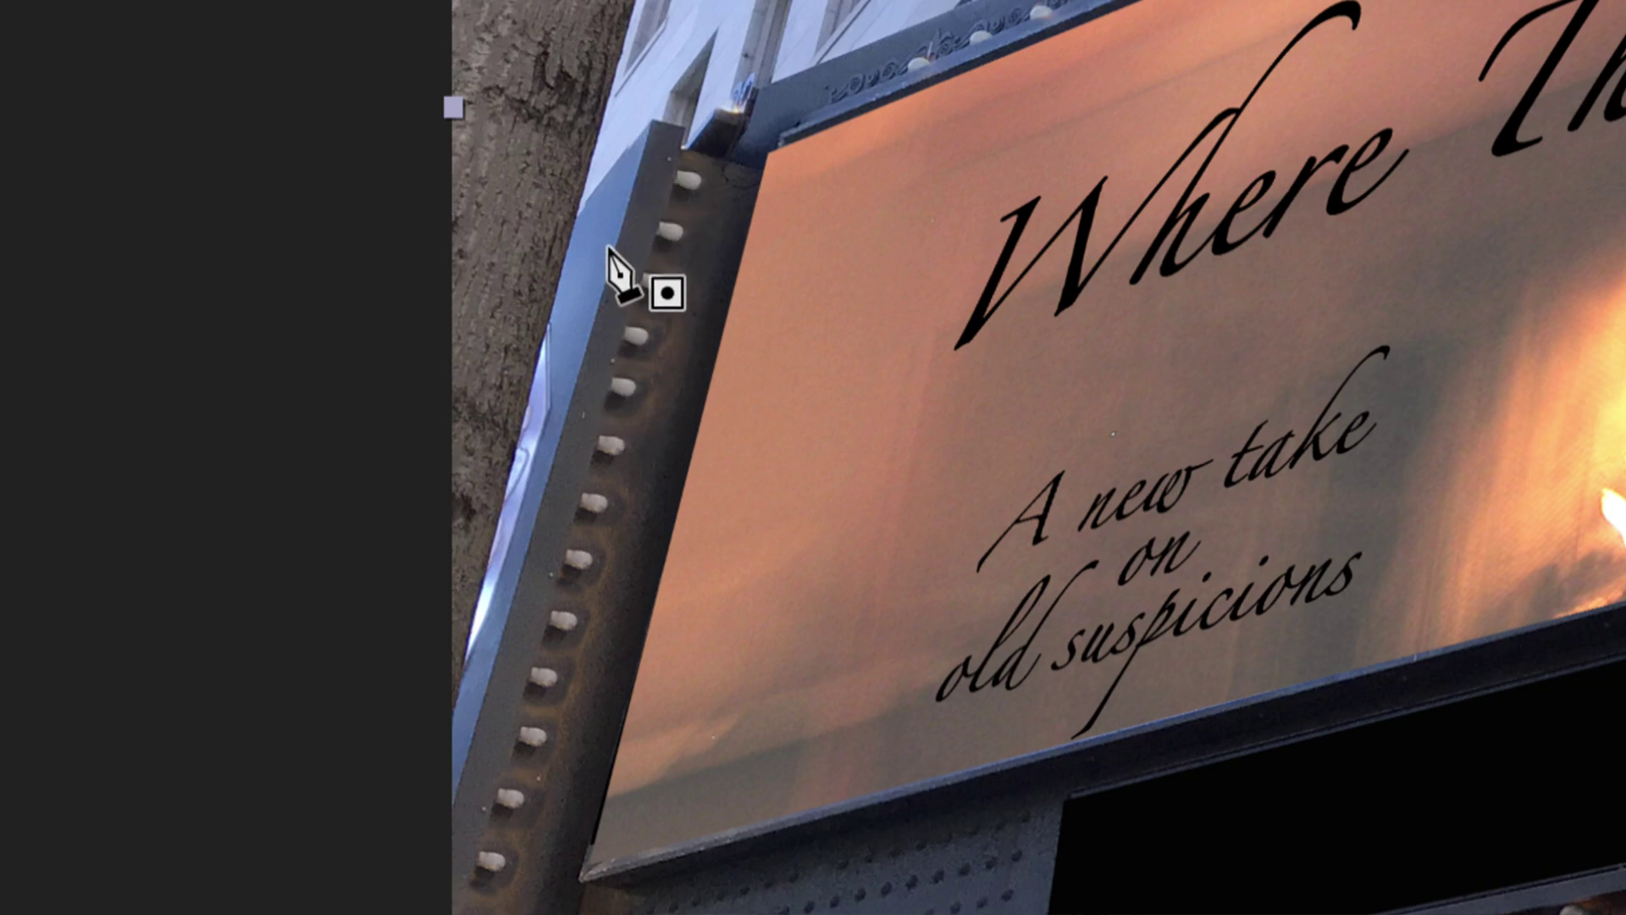
click(652, 119)
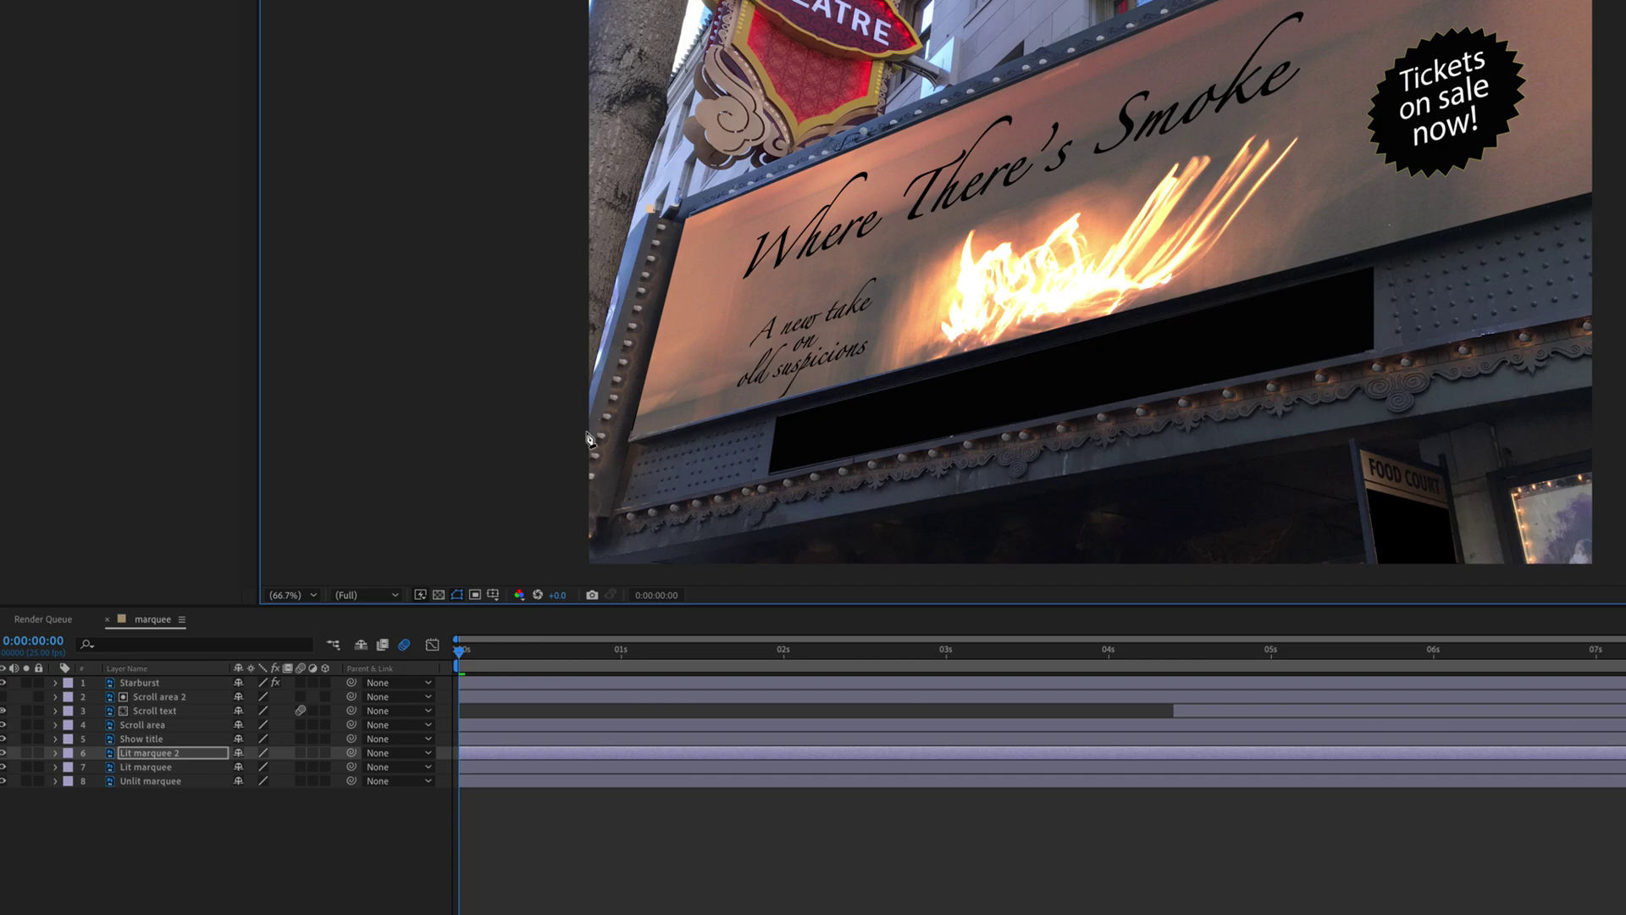
click(583, 432)
key(ctrl+z)
click(586, 431)
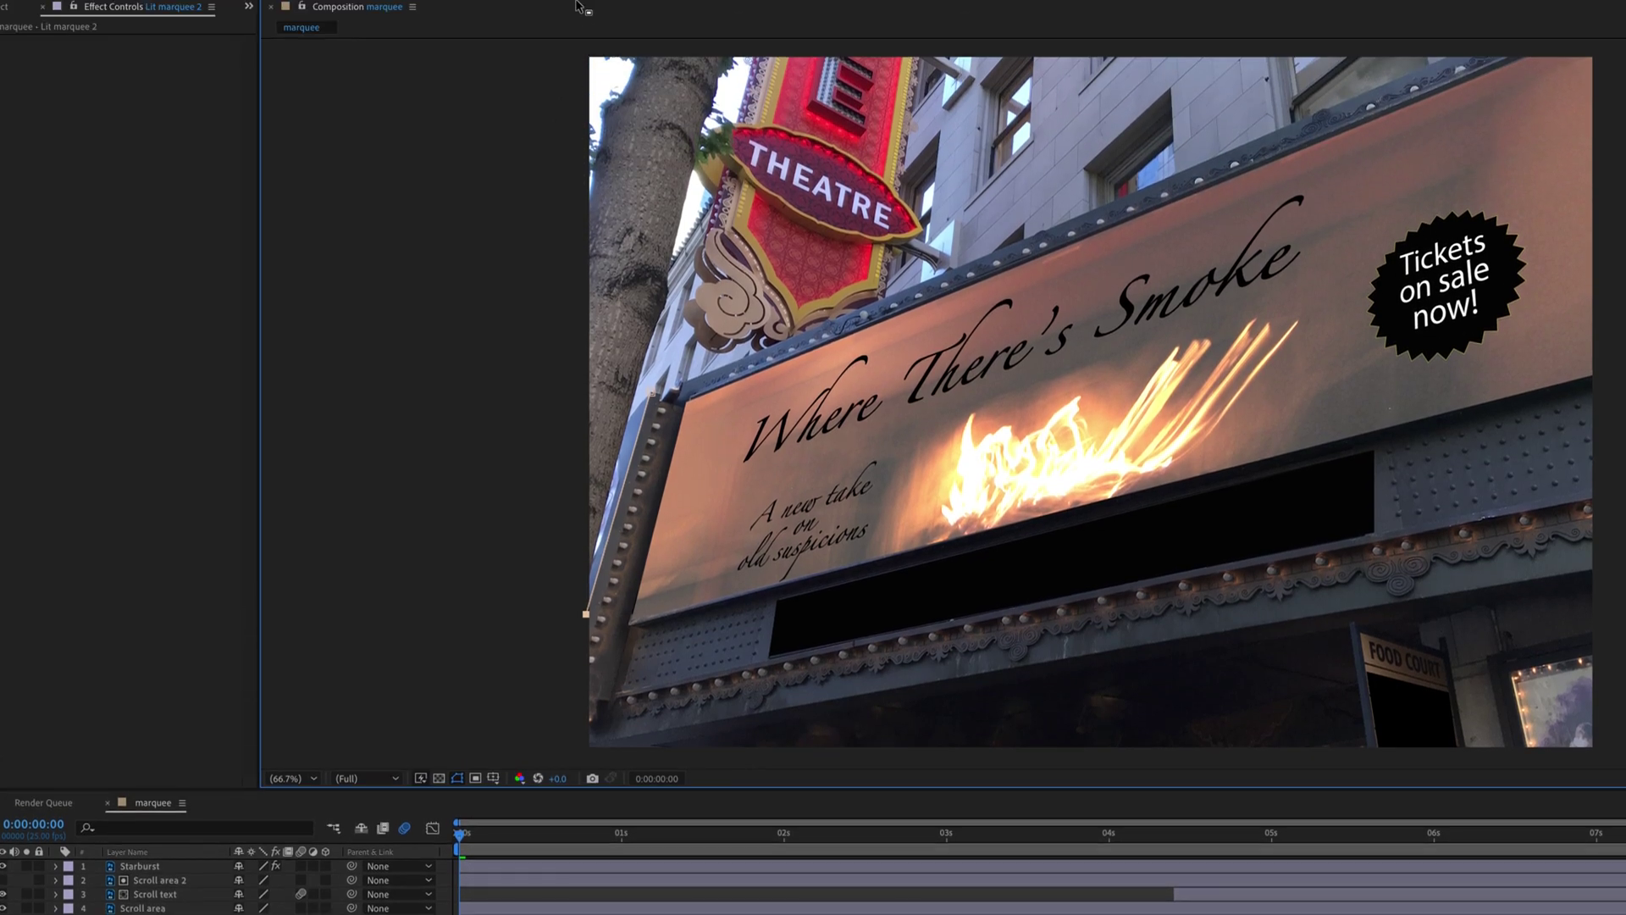
Step: Extend the mask around the photo's upper-left corner, along its upper edge to the marquee frame, and around the THEATRE sign's right side
click(562, 49)
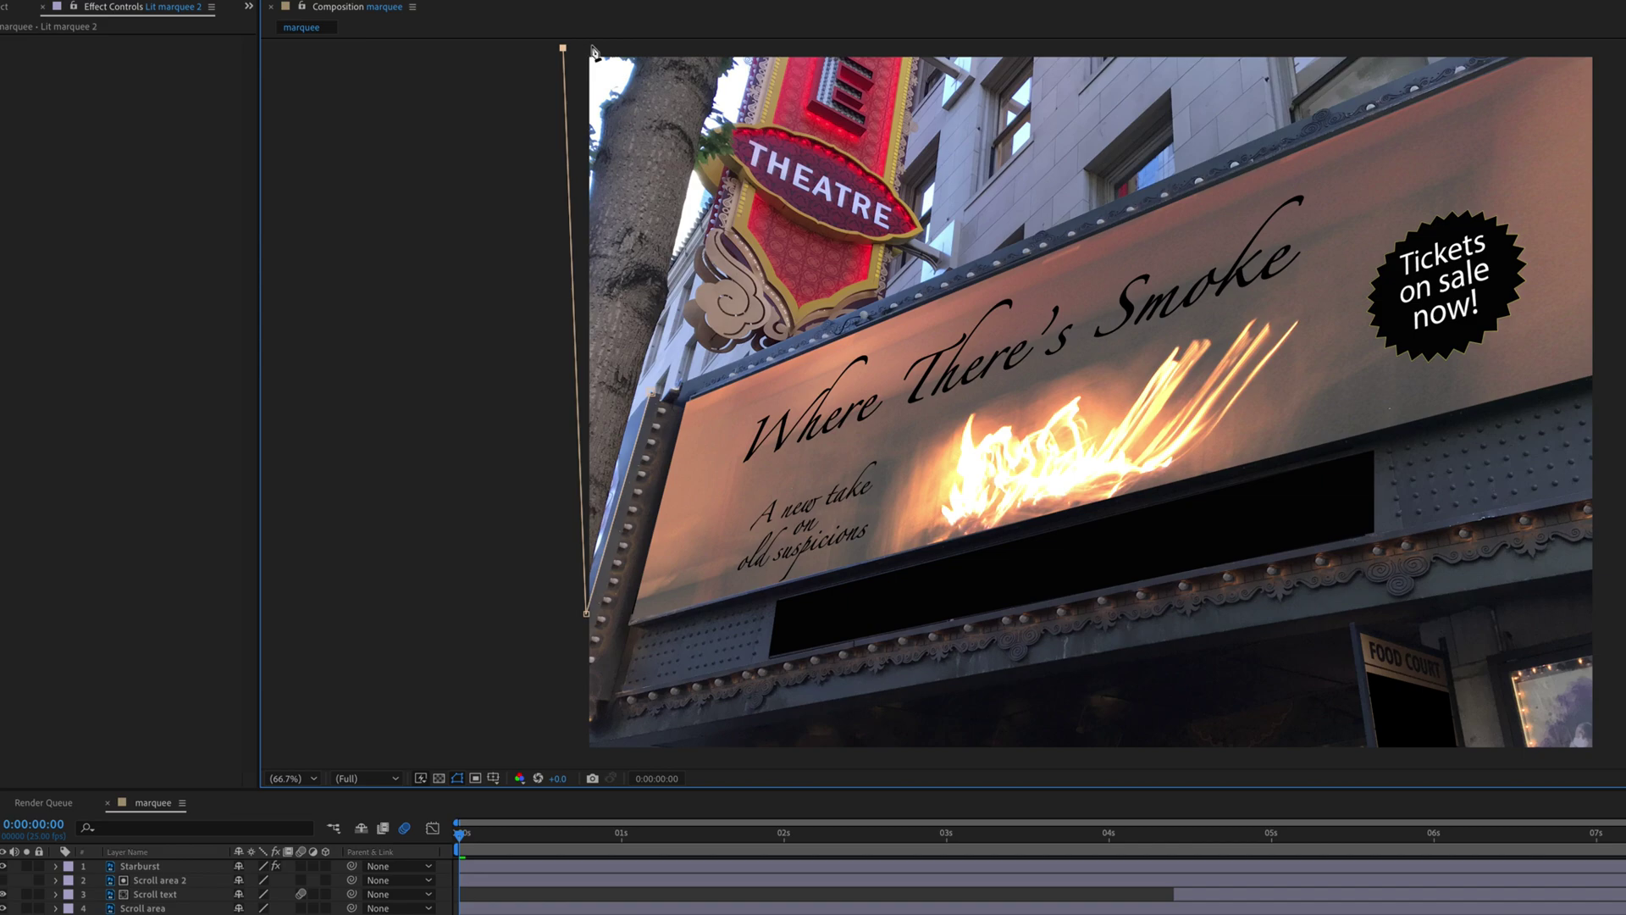
click(1452, 56)
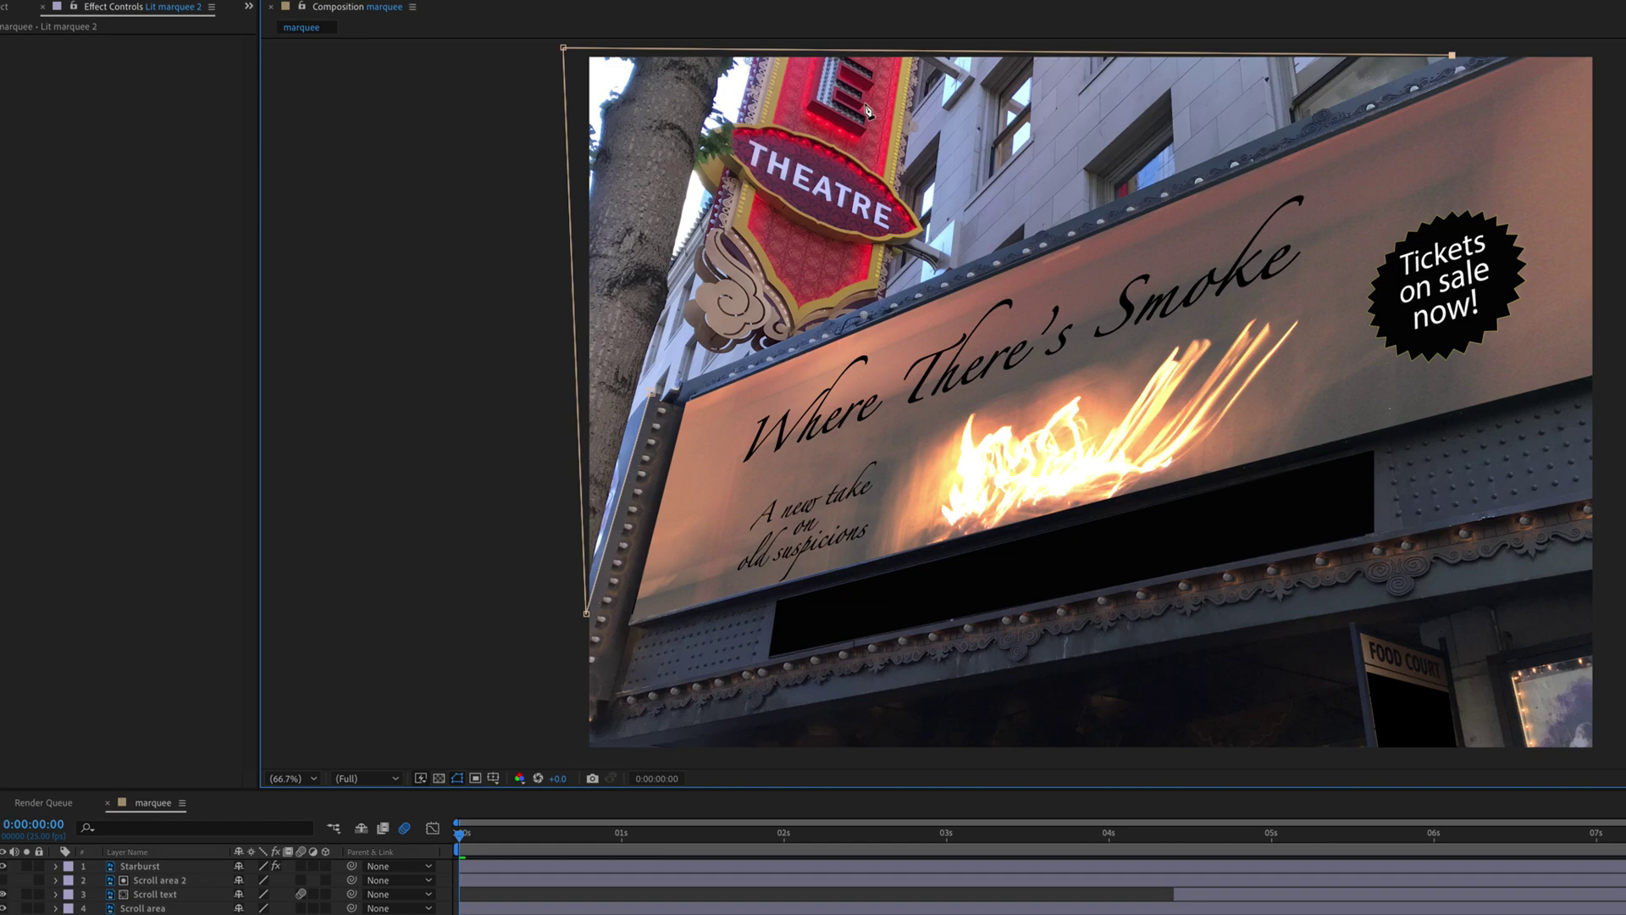
click(886, 298)
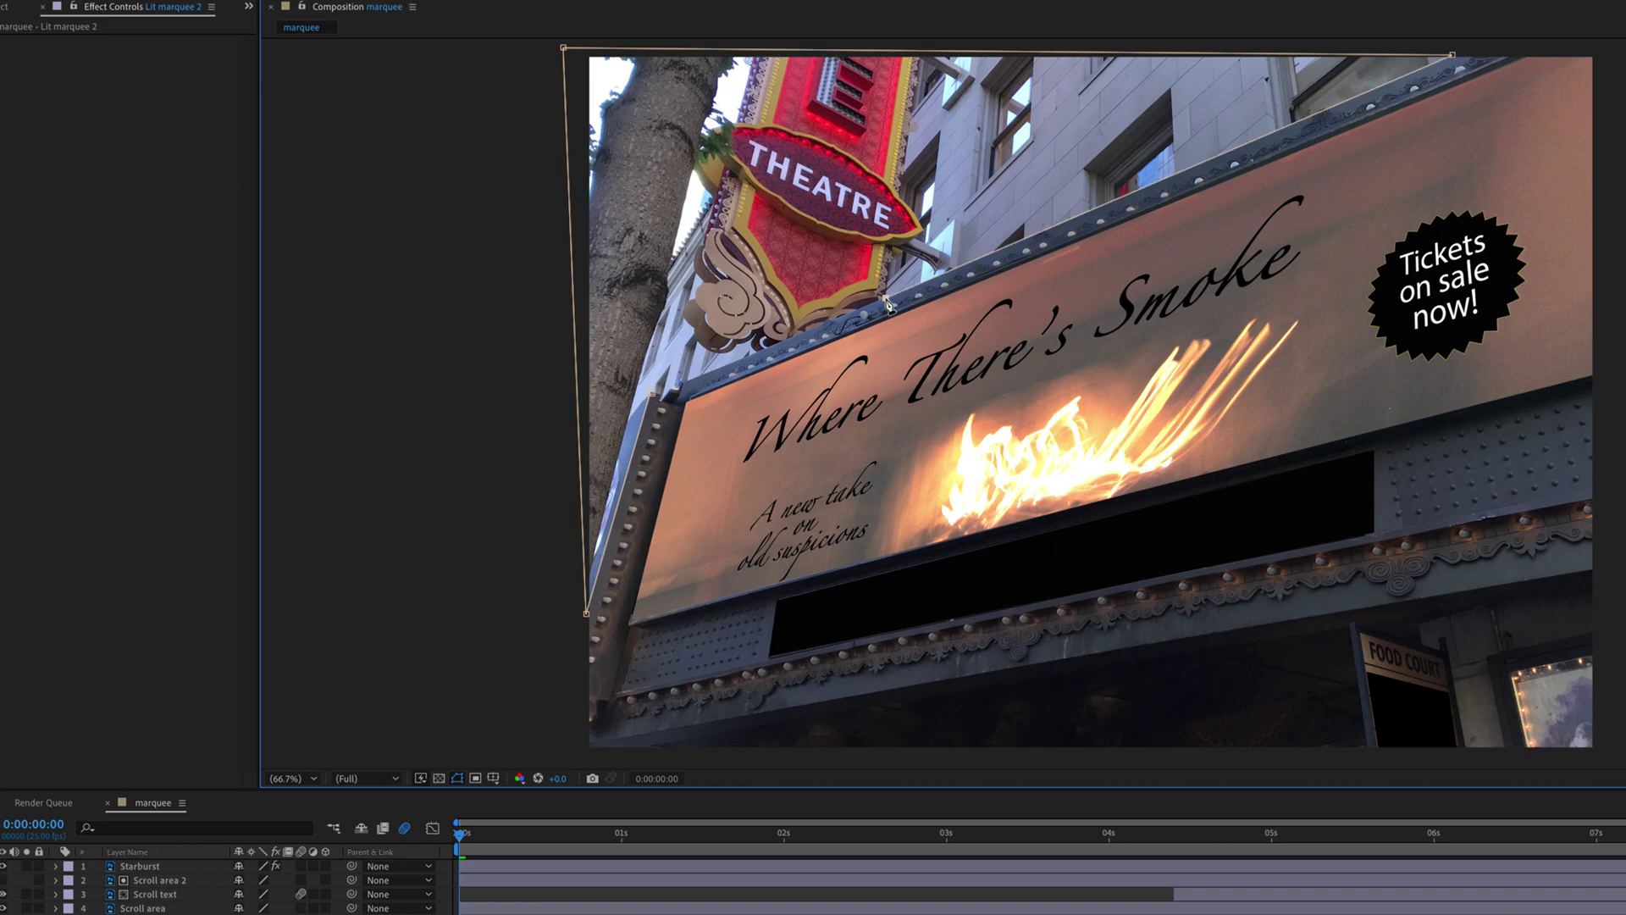
click(893, 247)
click(924, 230)
click(755, 56)
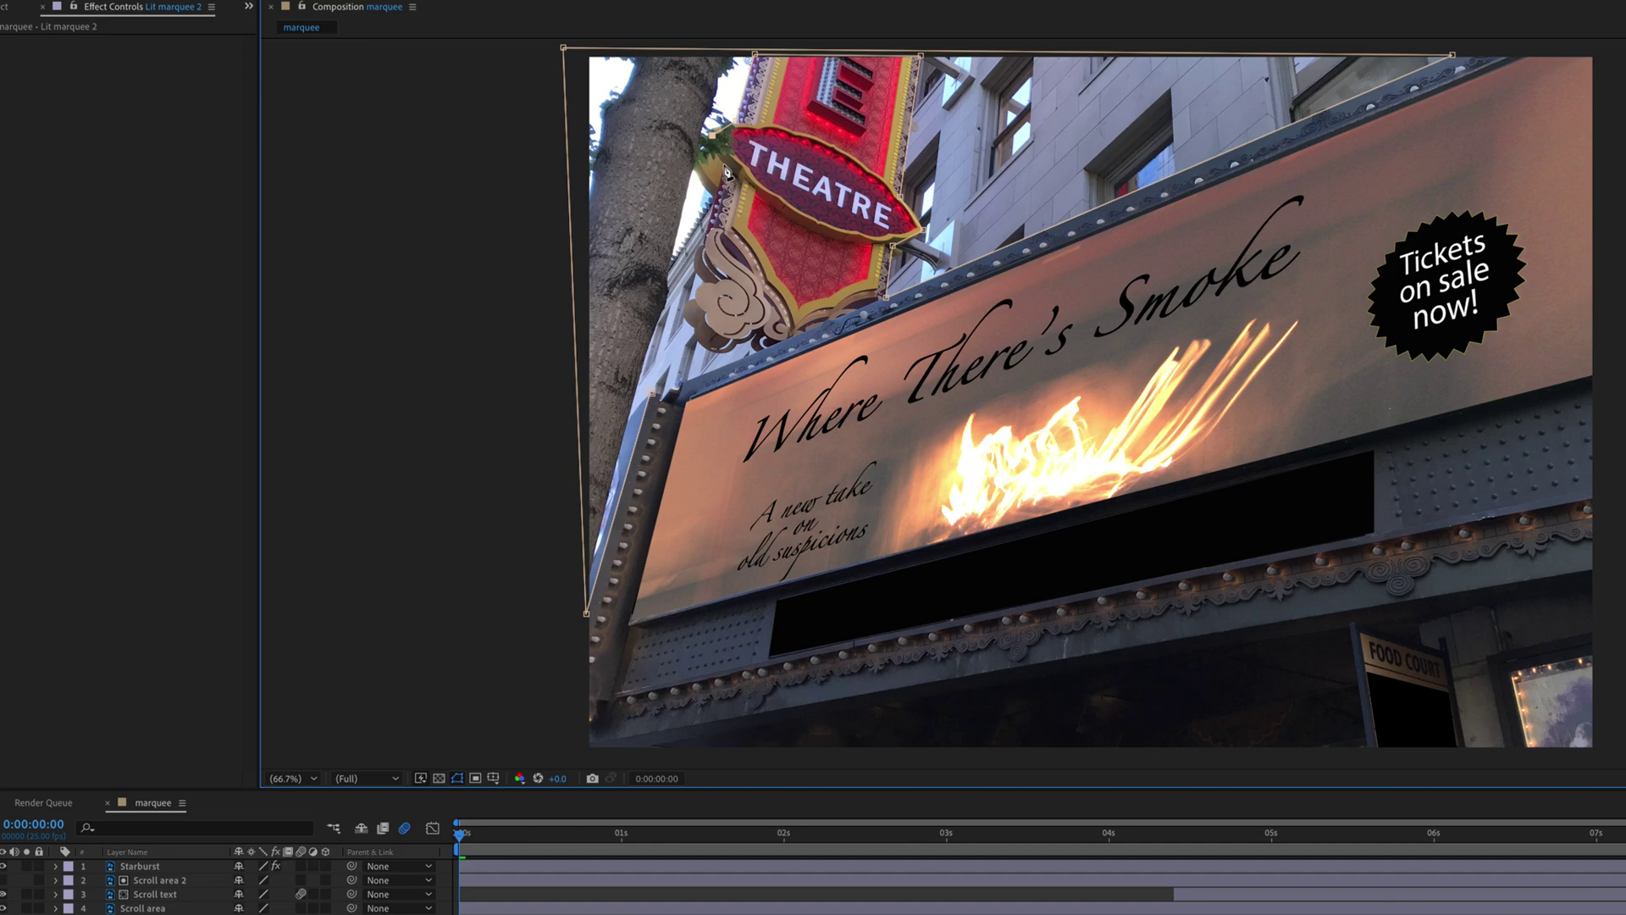
Step: Trace the mask down the left edge of the THEATRE sign, past its scrollwork, to the marquee's upper frame
click(725, 166)
click(742, 183)
click(731, 228)
click(768, 280)
click(790, 337)
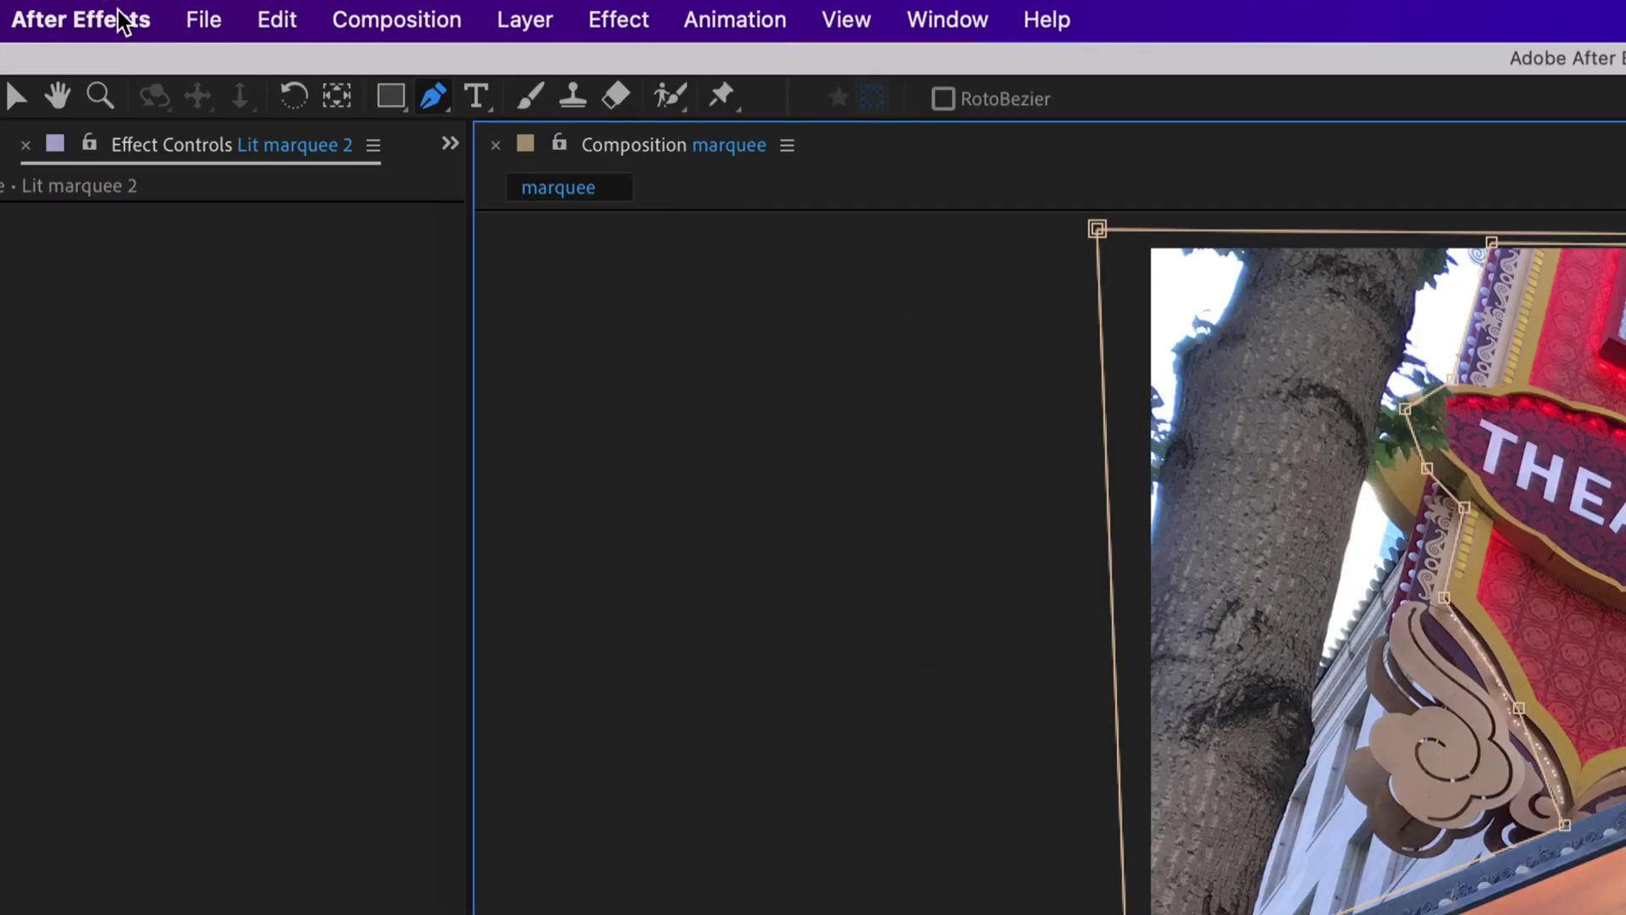
Step: Examine the Pen tool's vertex and feather variants, keeping the standard Pen Tool active
click(207, 36)
click(436, 98)
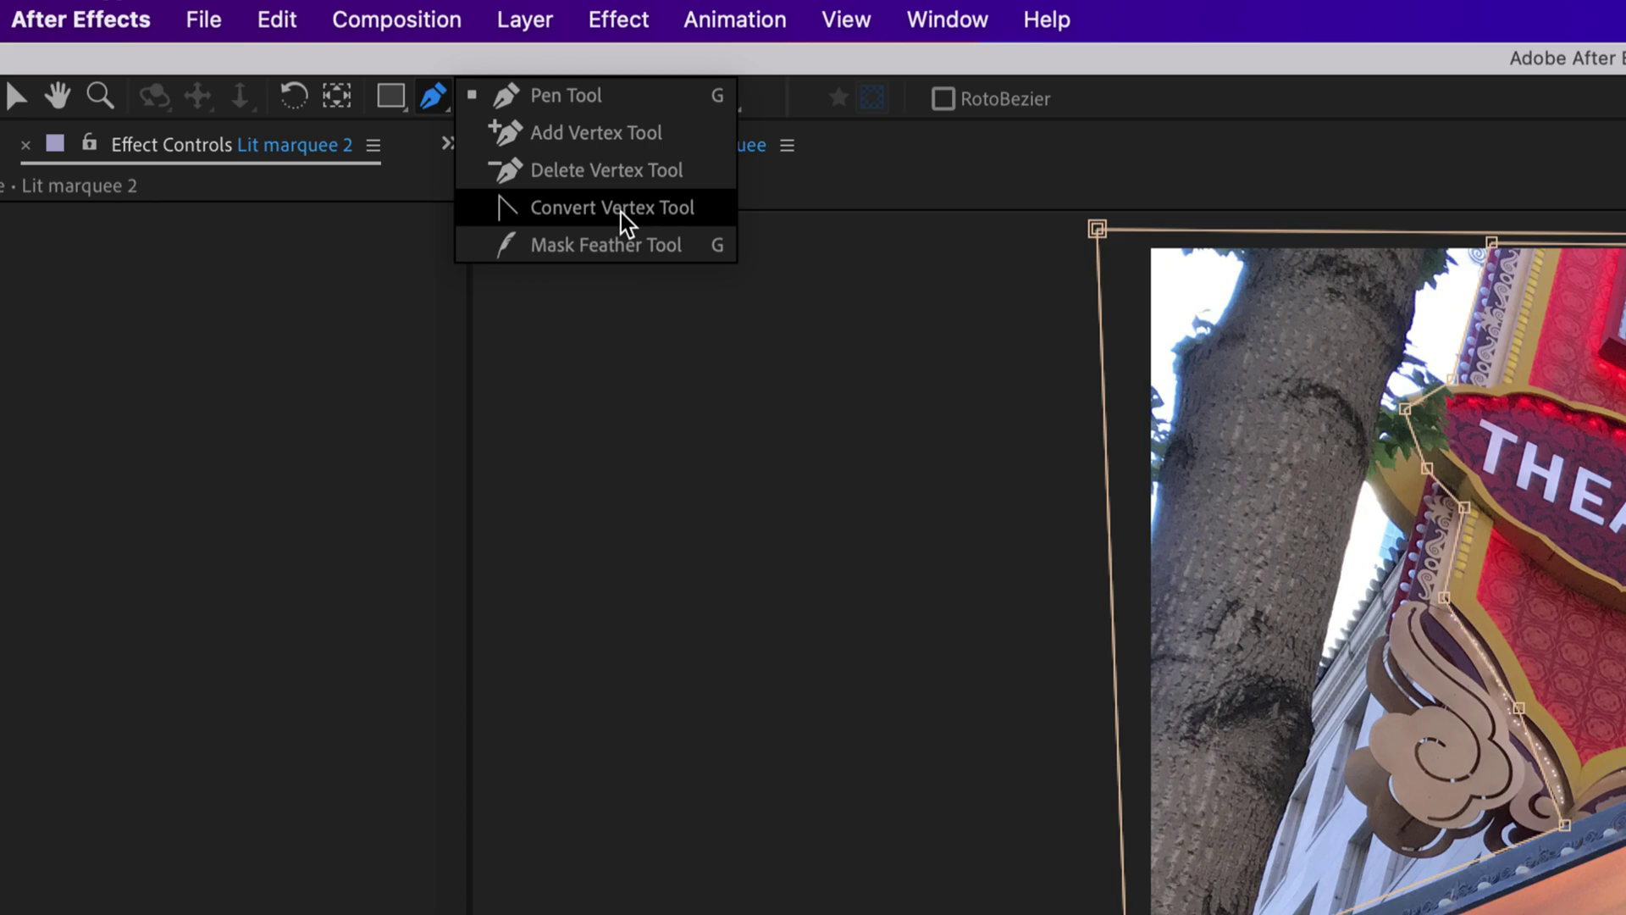
click(572, 106)
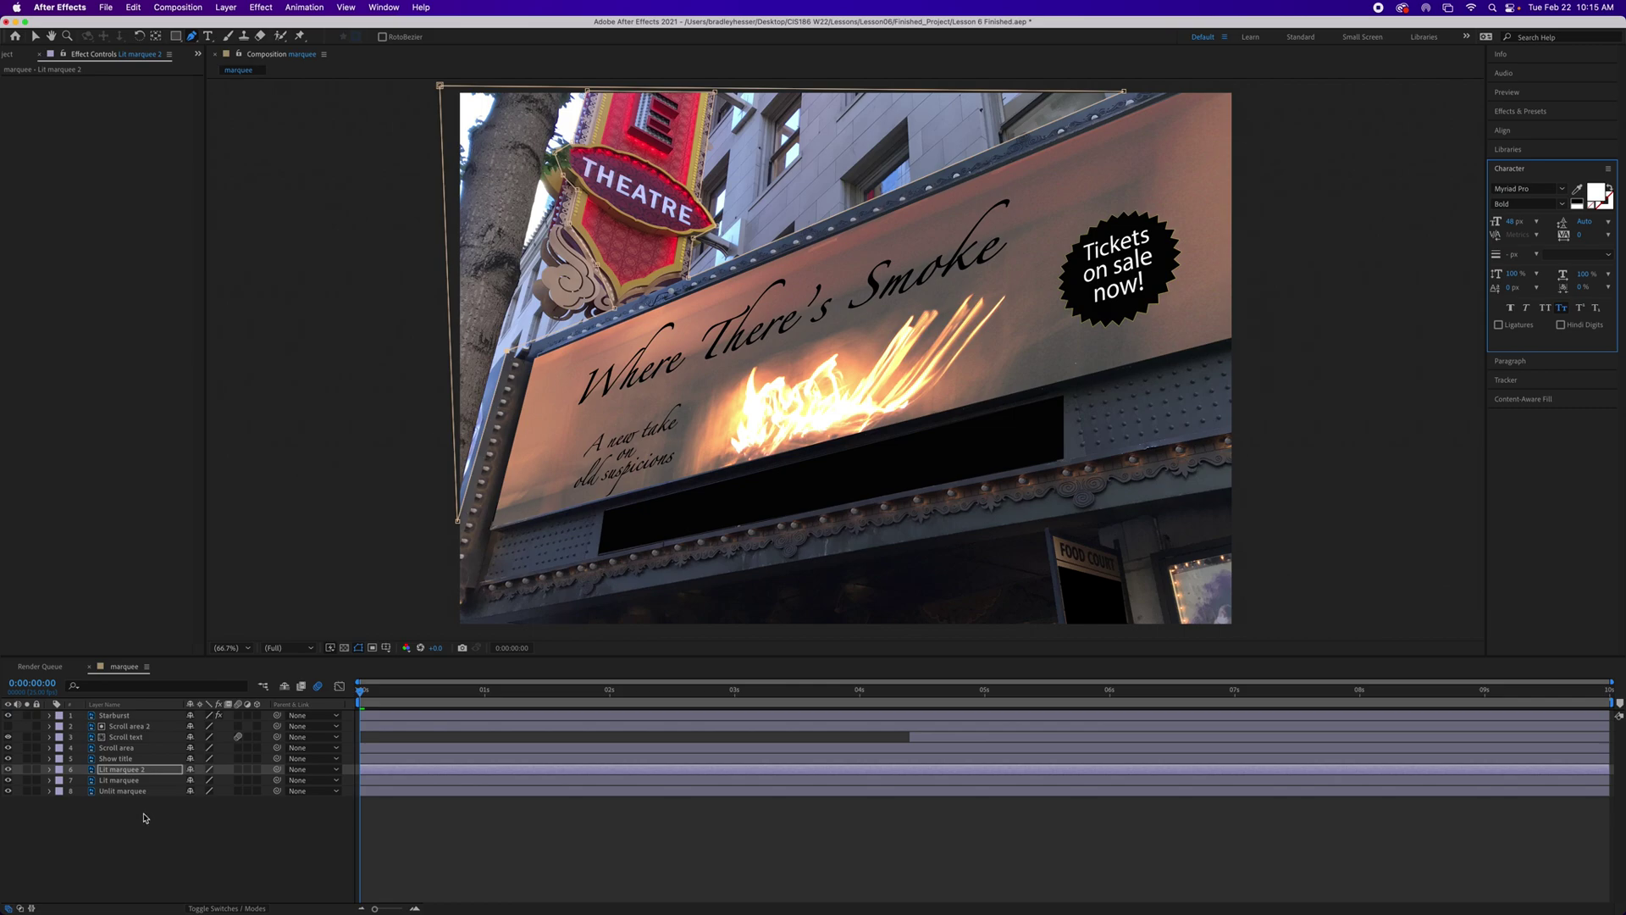
Step: Create a composition-sized dark gray solid directly above the original Lit marquee layer
click(118, 781)
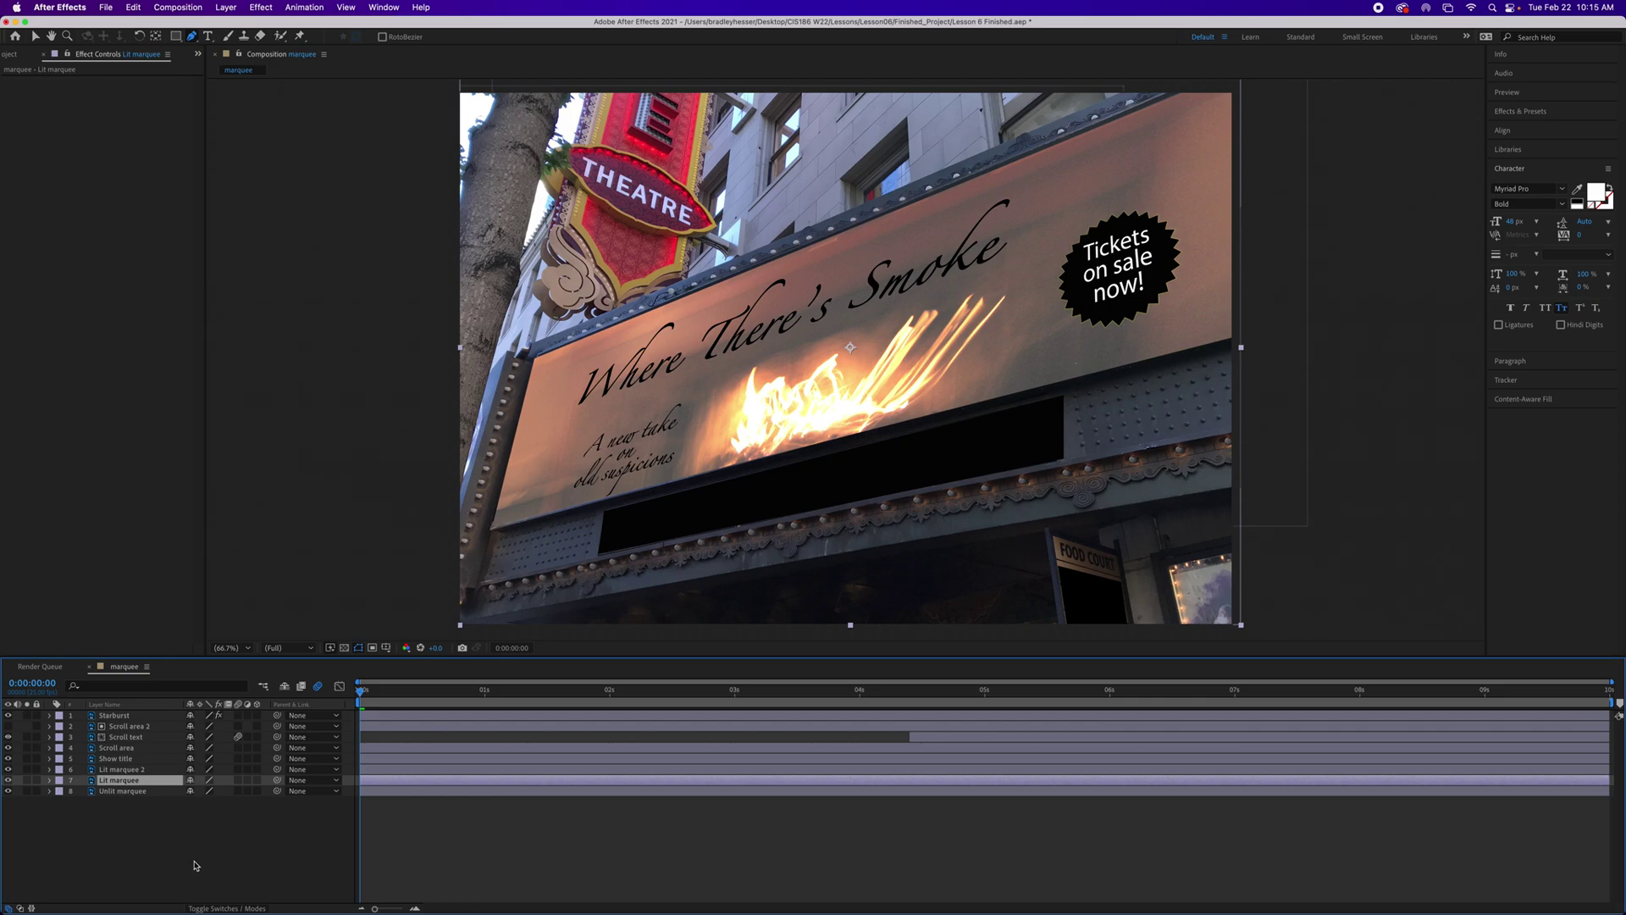
click(228, 12)
mouse_move(245, 27)
click(392, 45)
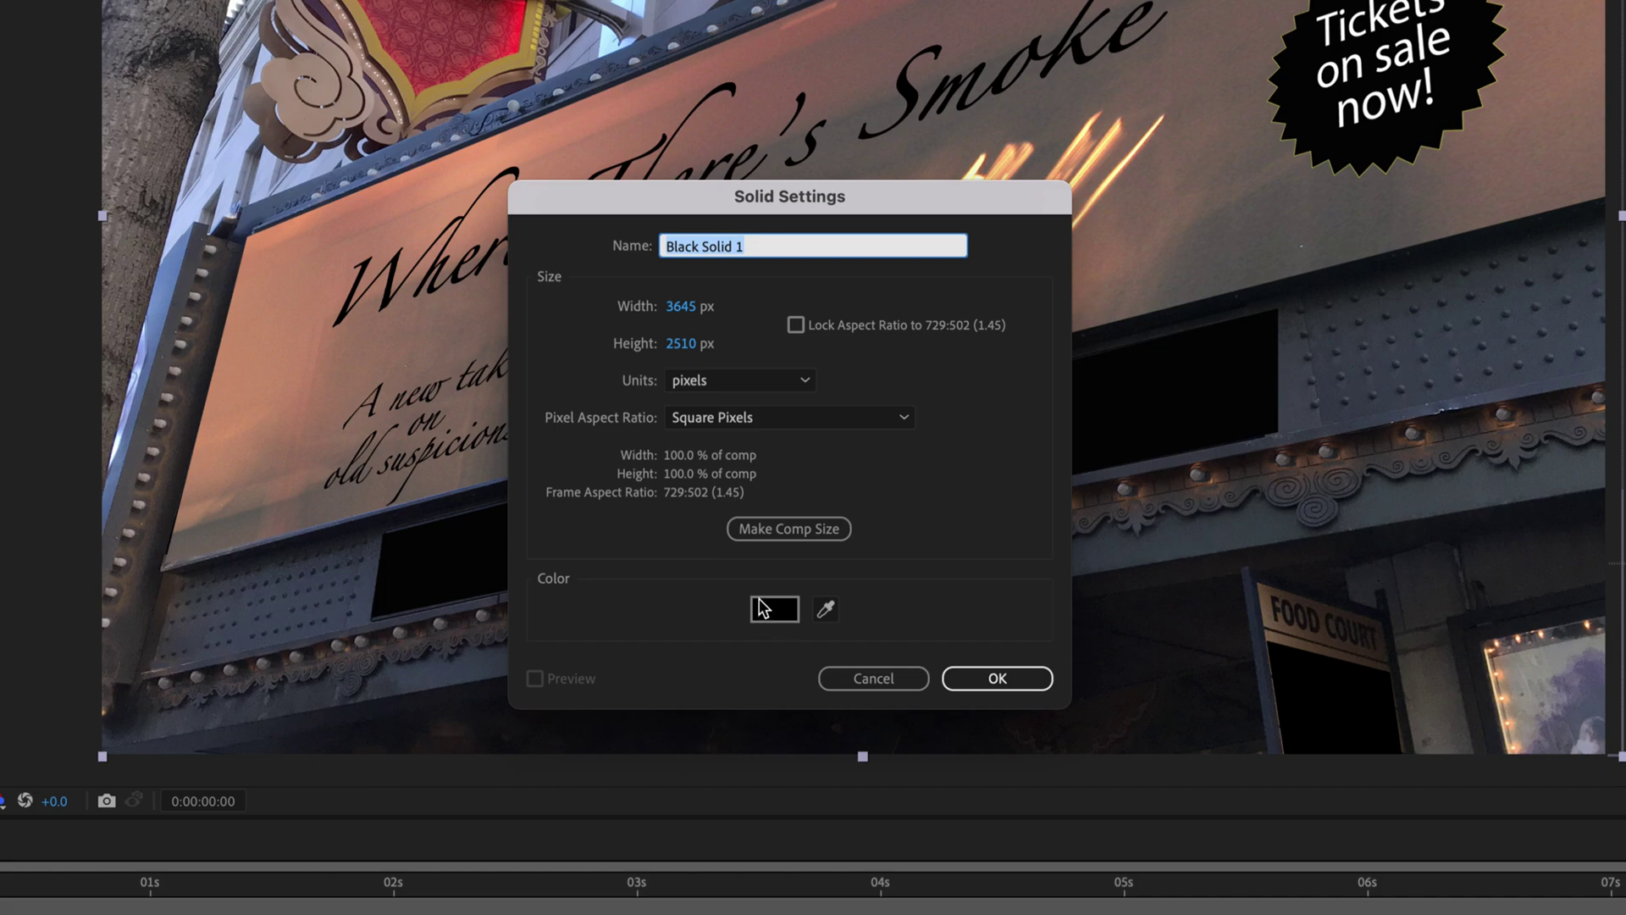
click(780, 621)
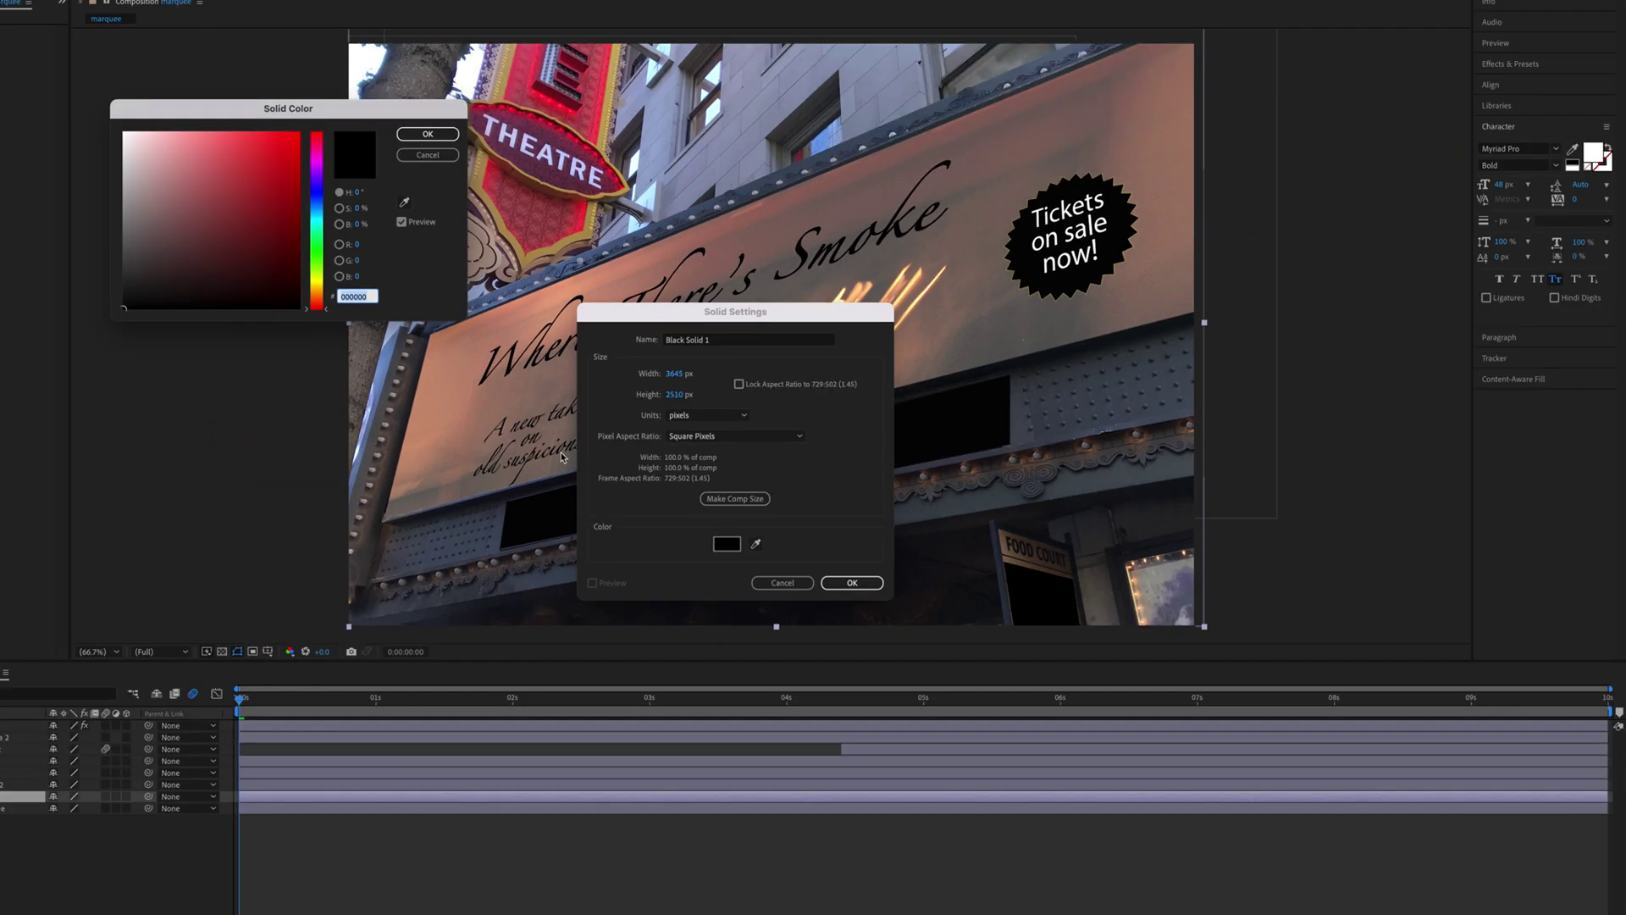
click(117, 298)
drag(119, 298, 122, 285)
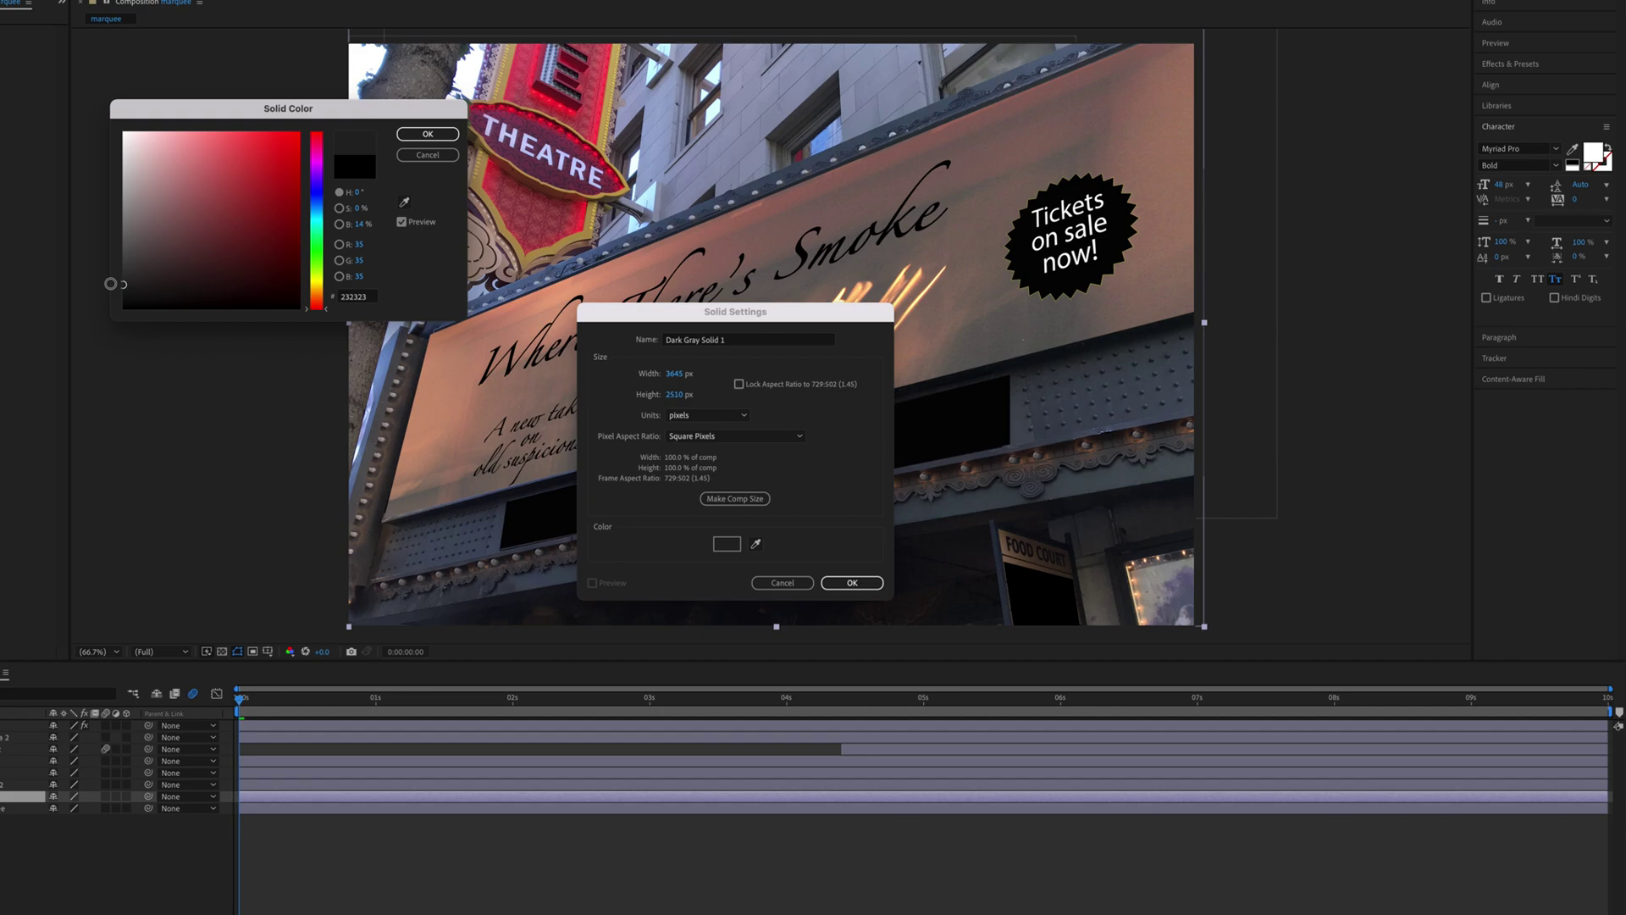
drag(123, 283, 123, 279)
click(427, 134)
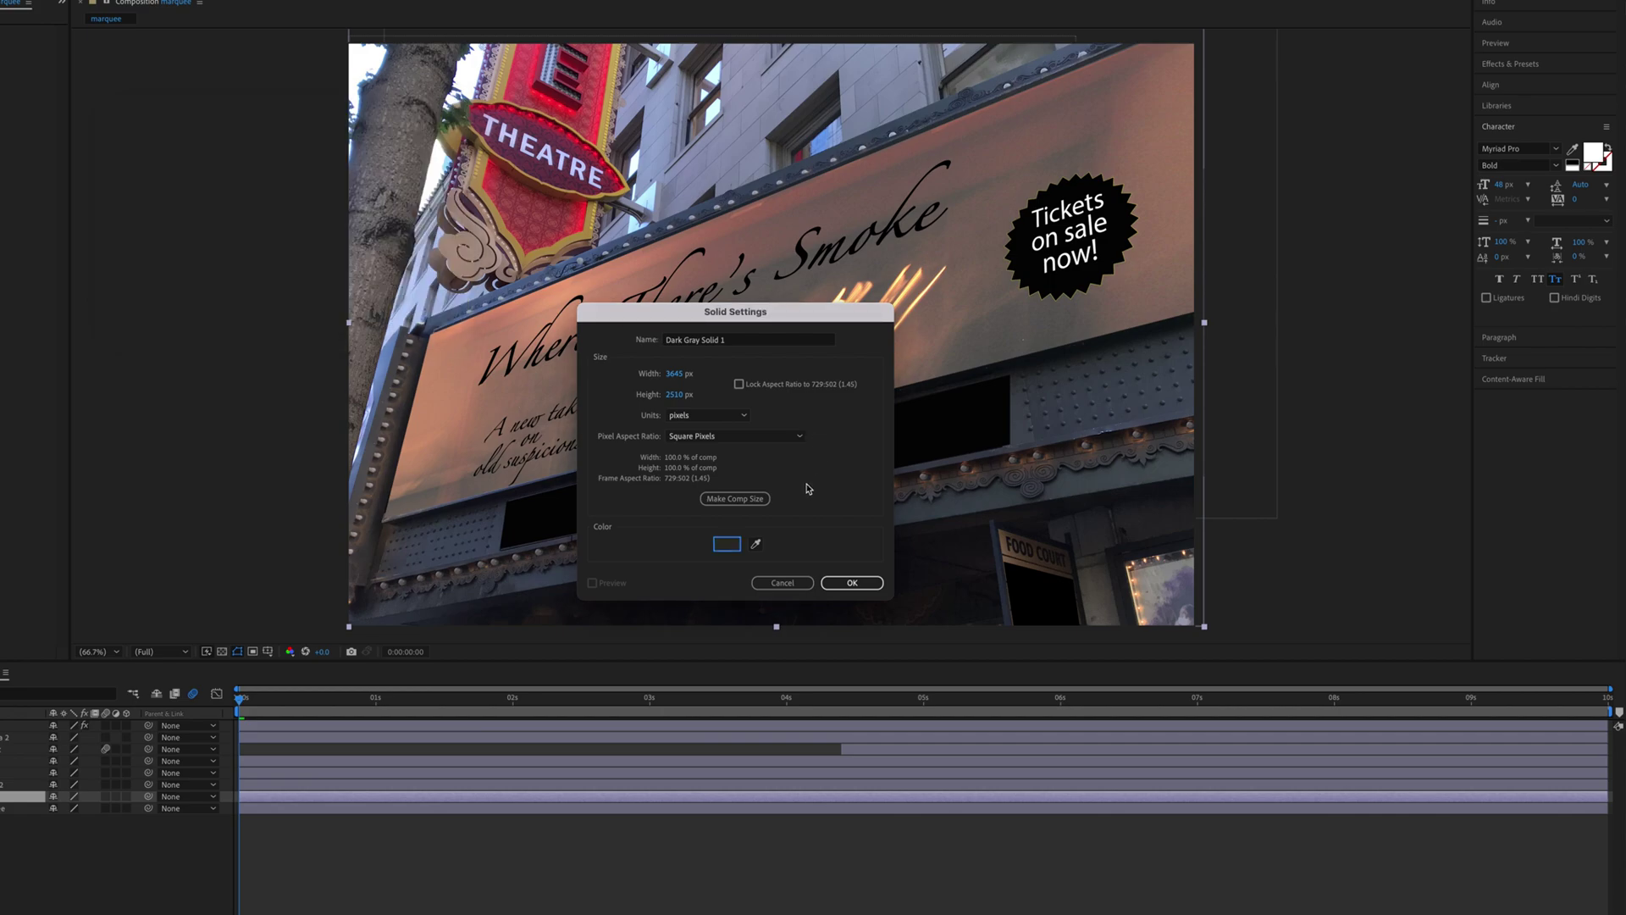
click(740, 501)
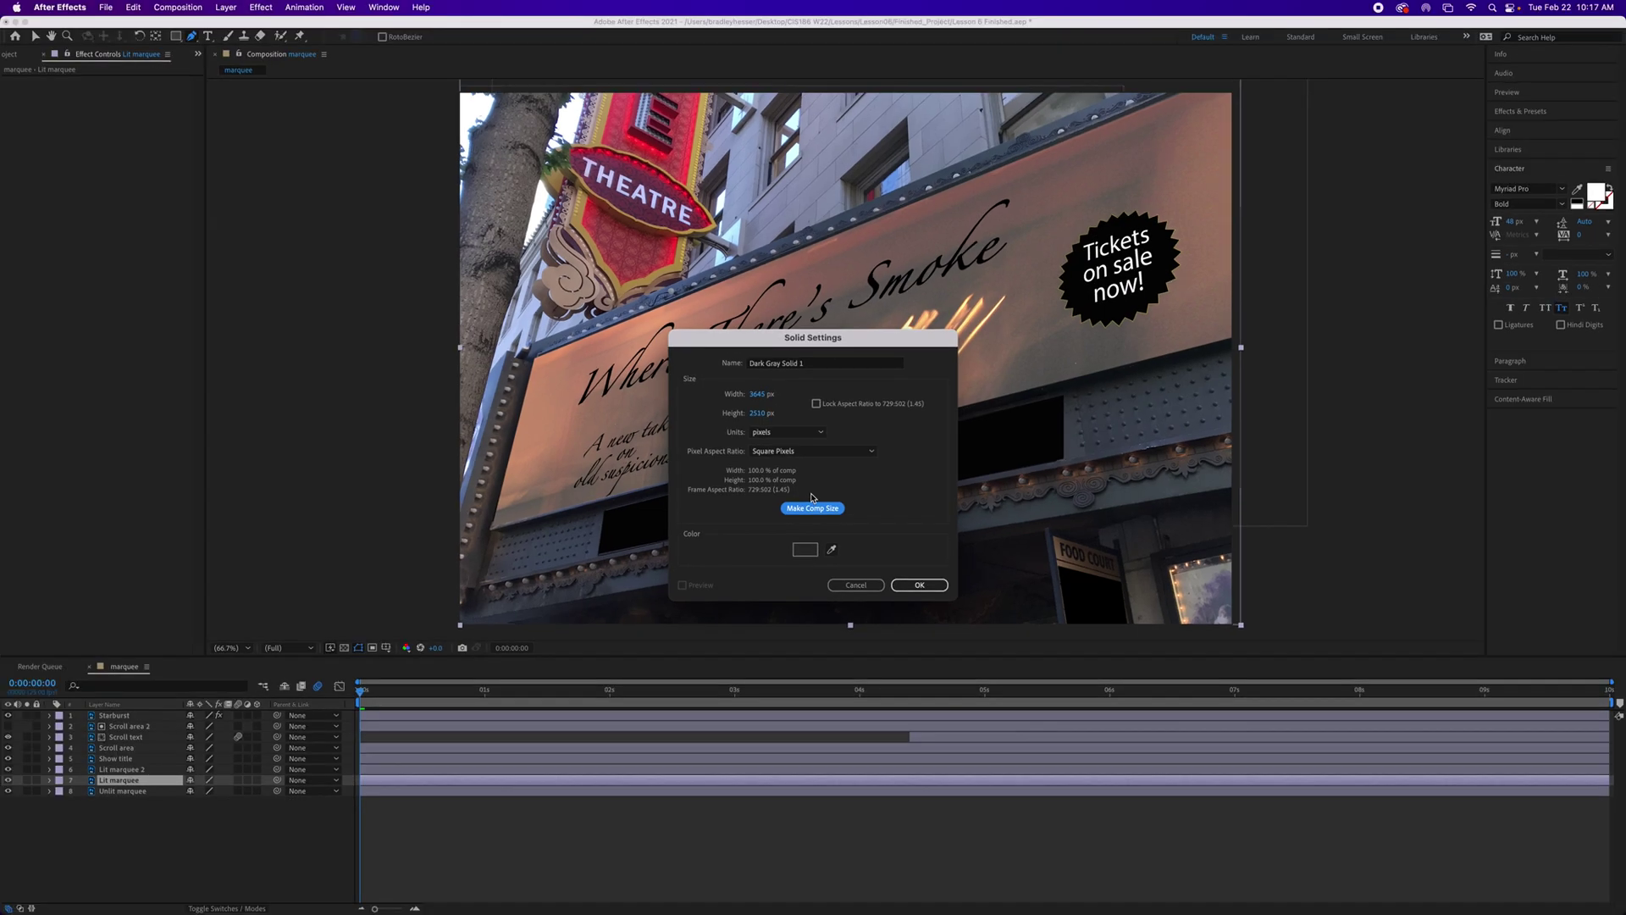
click(921, 586)
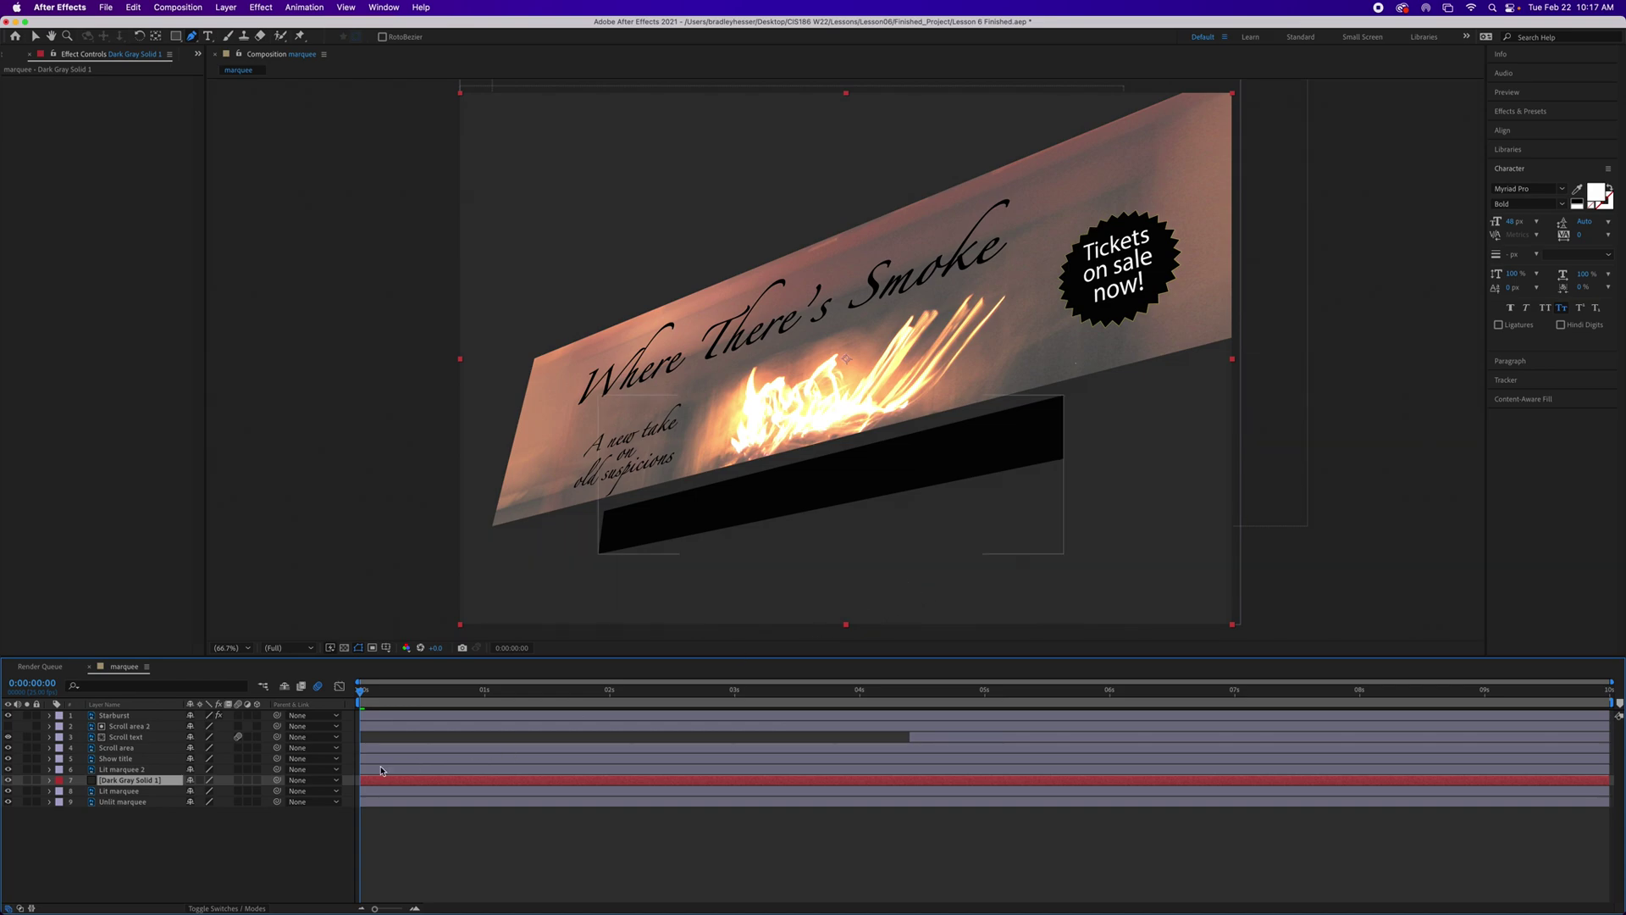
Step: Set Mask 1 on the Lit marquee 2 layer to Darken mode and invert it
click(136, 771)
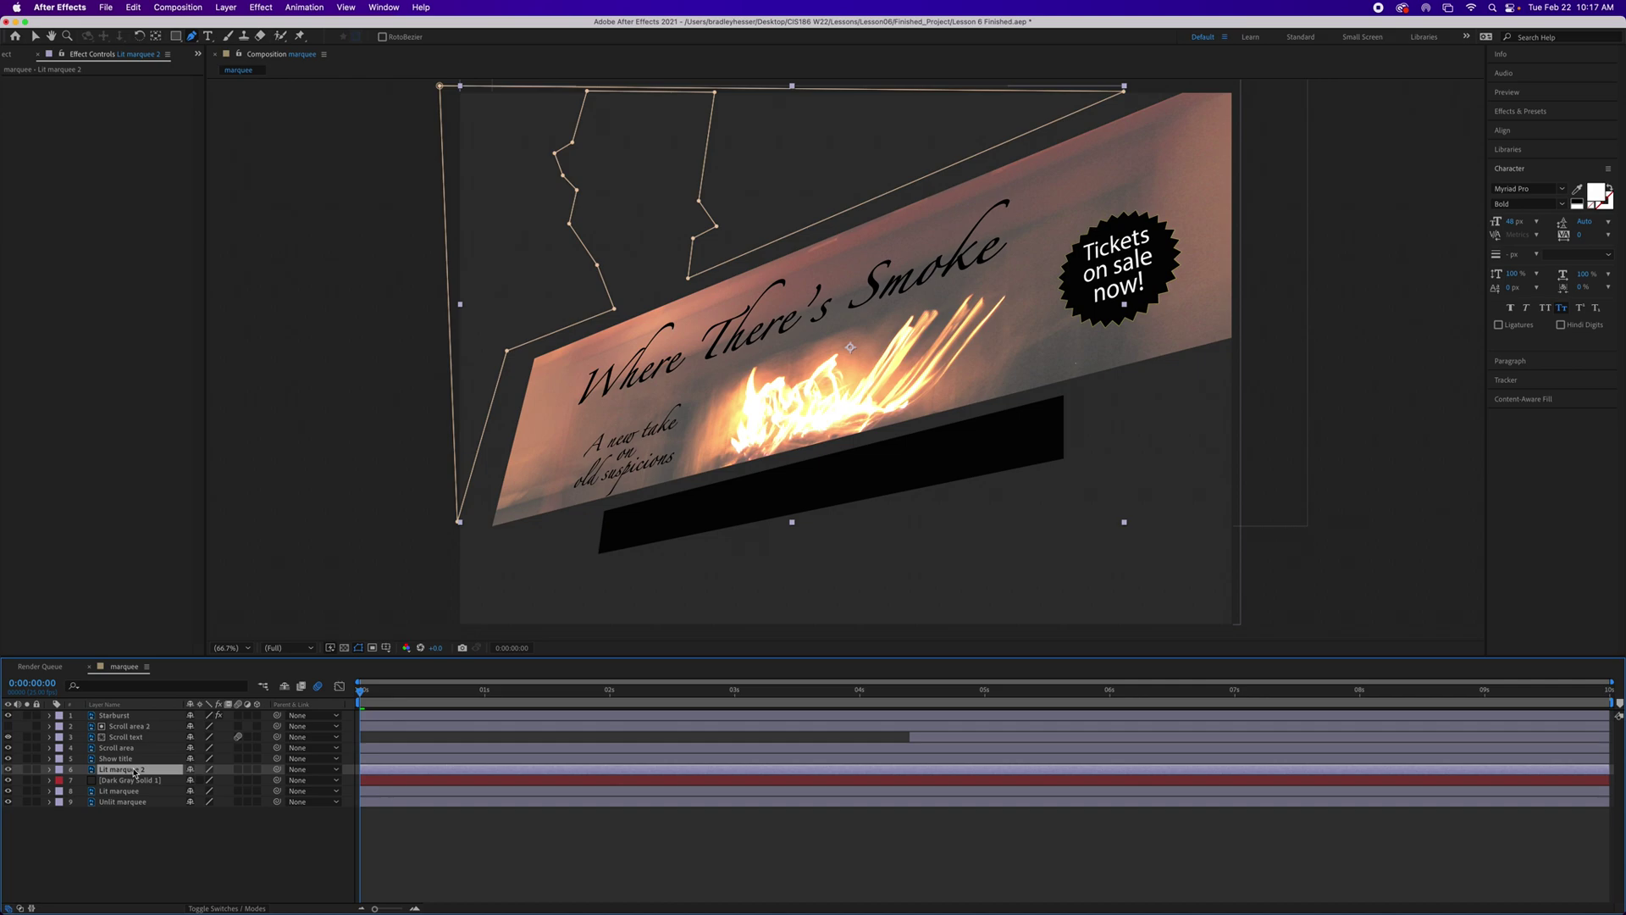
key(m)
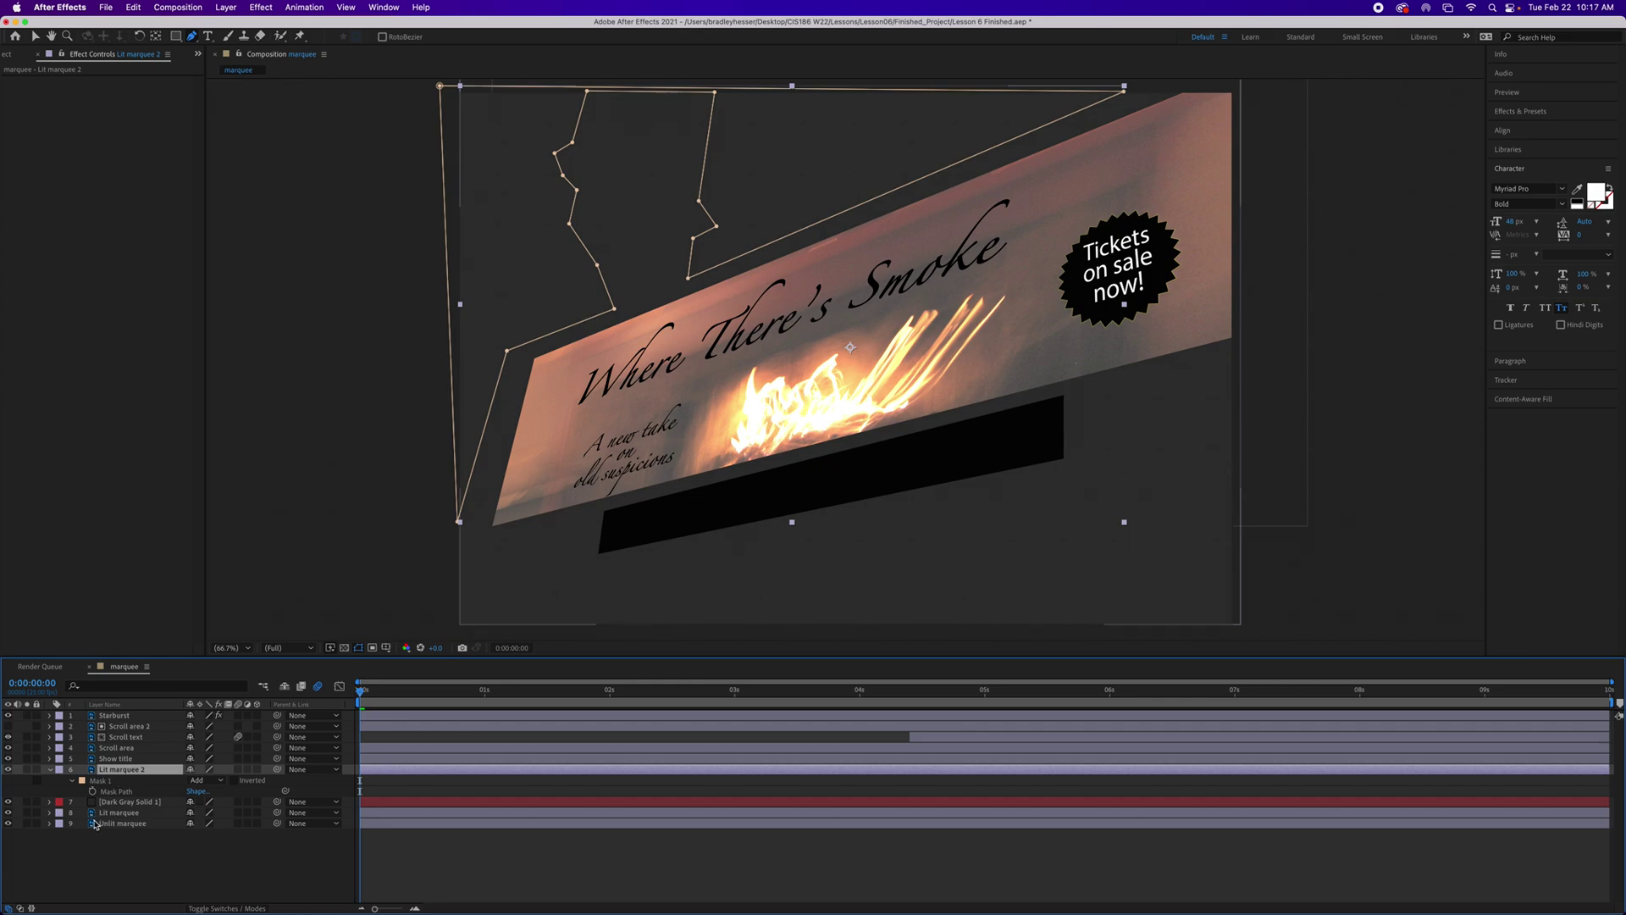
click(229, 908)
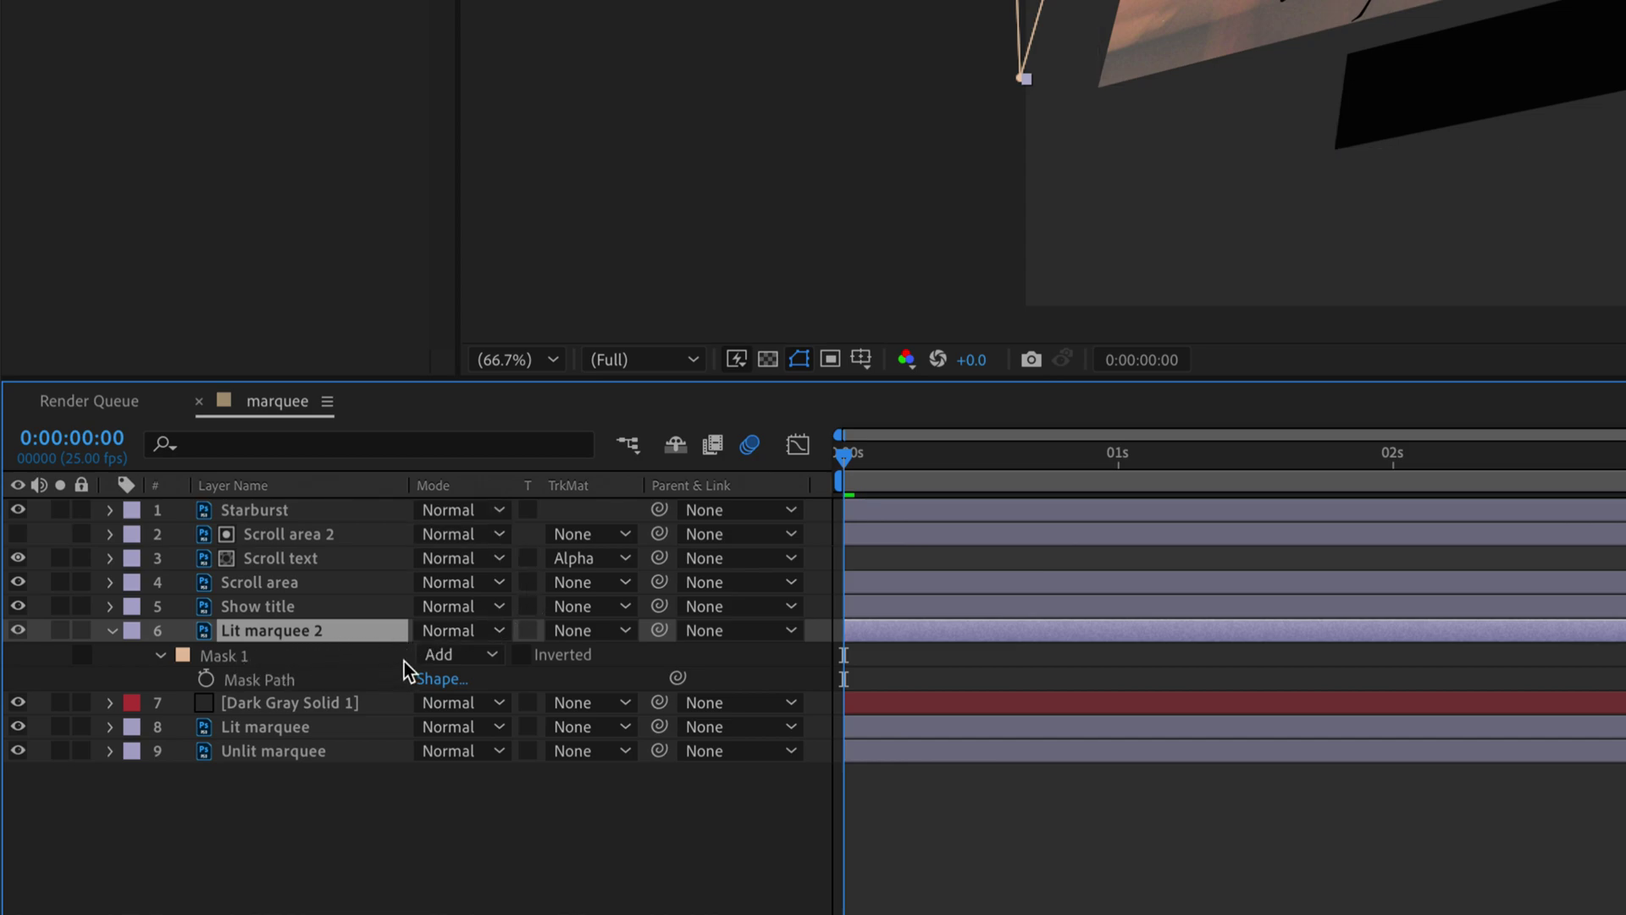
click(492, 655)
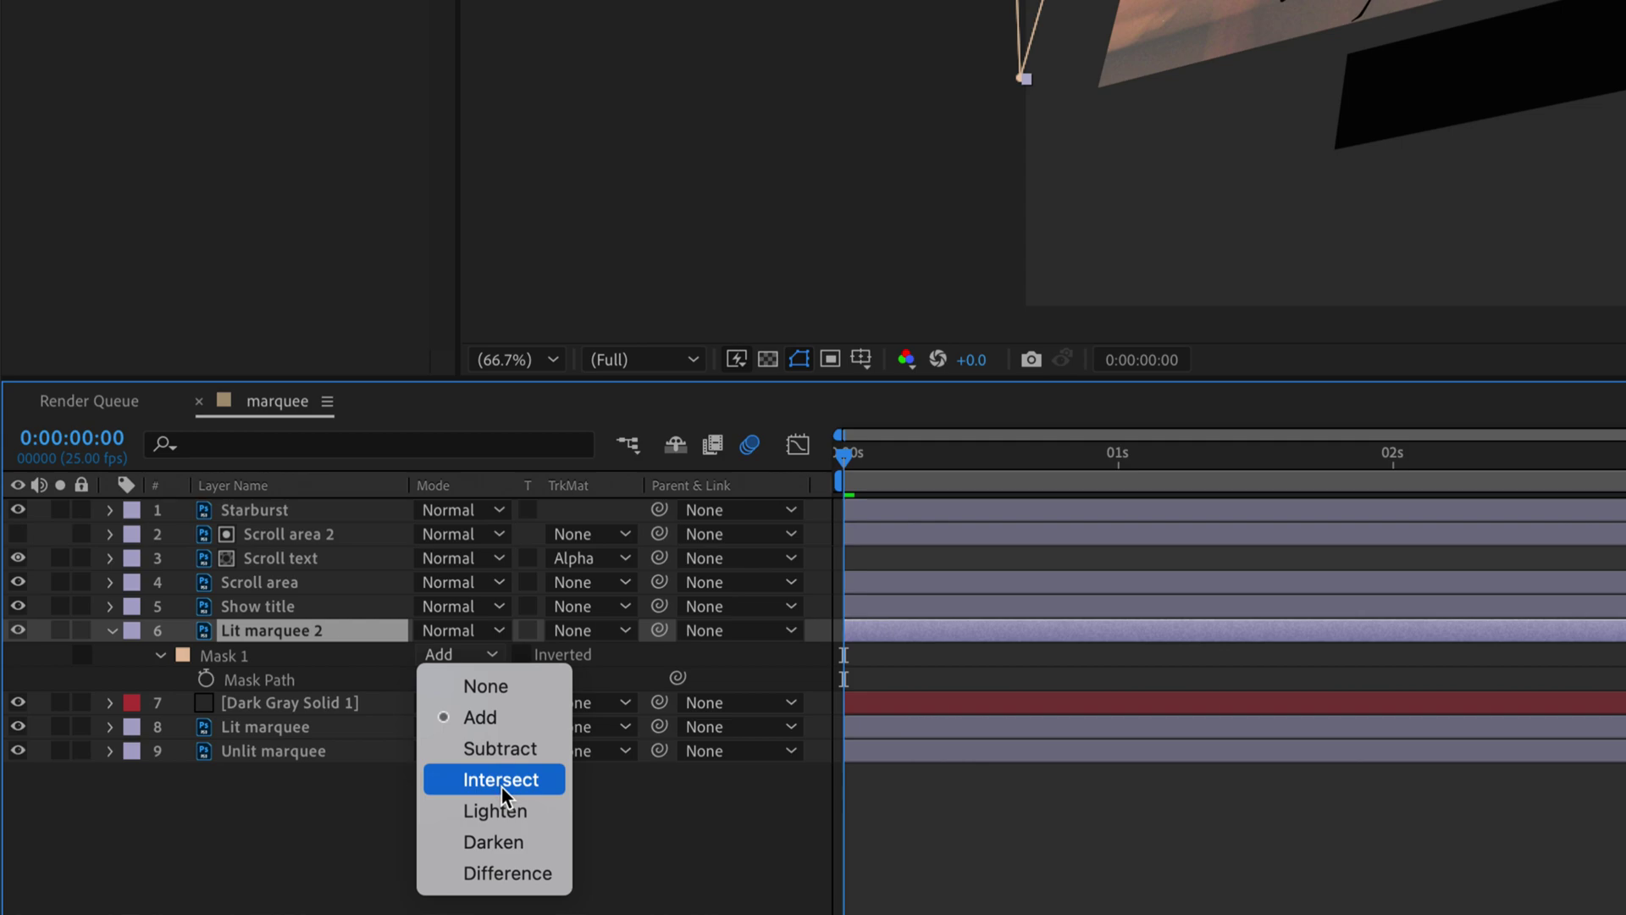
click(508, 841)
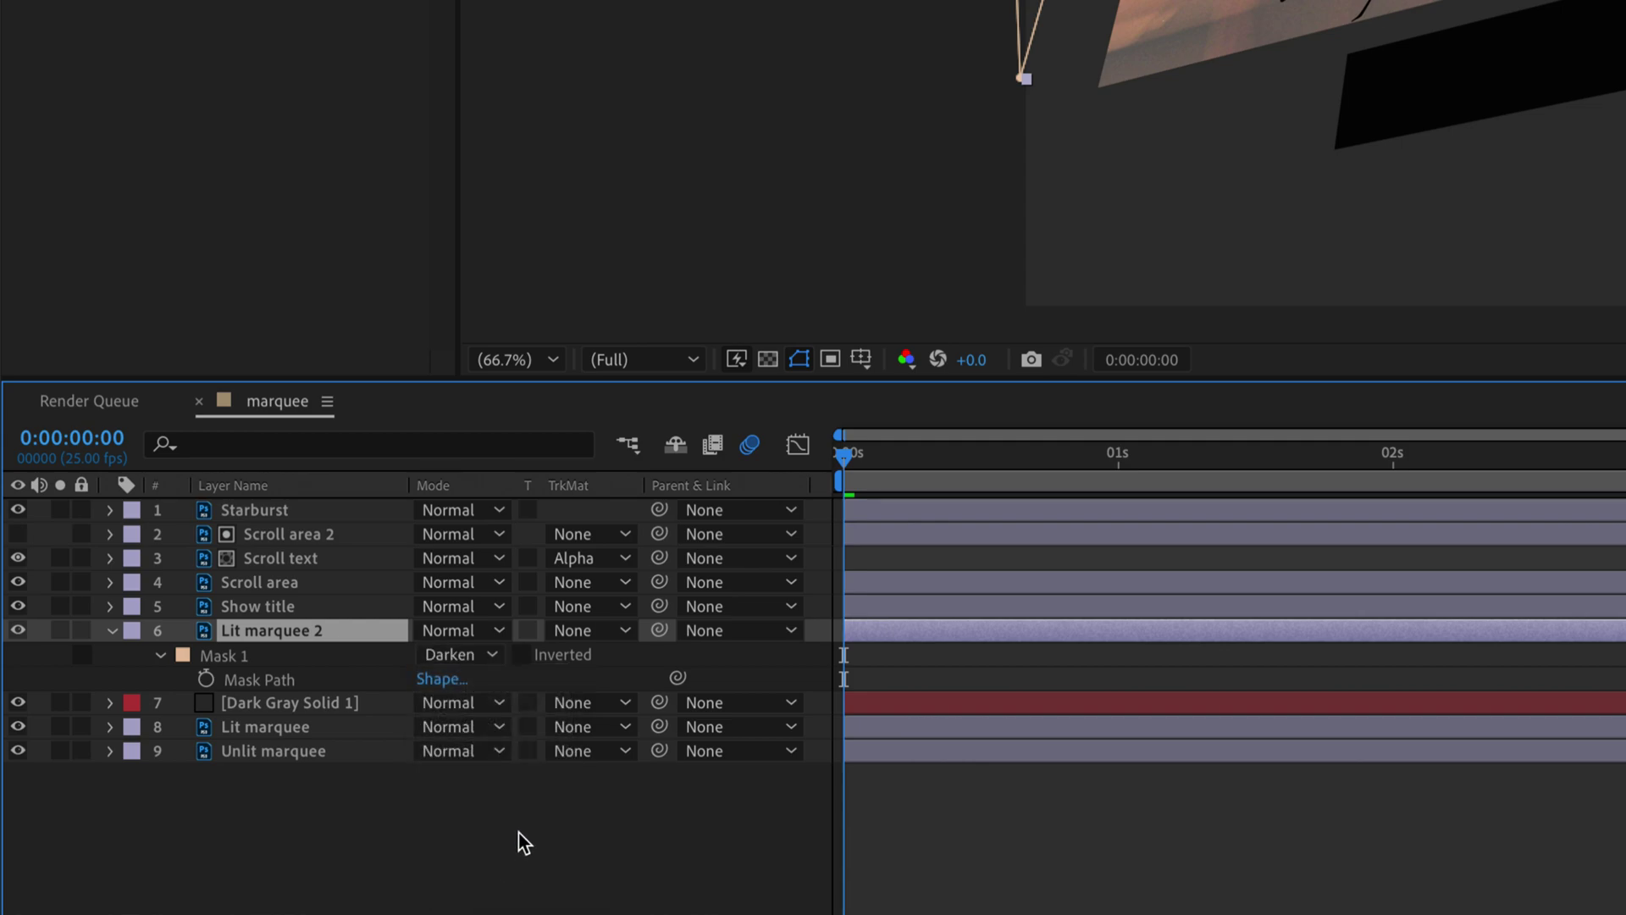
click(522, 657)
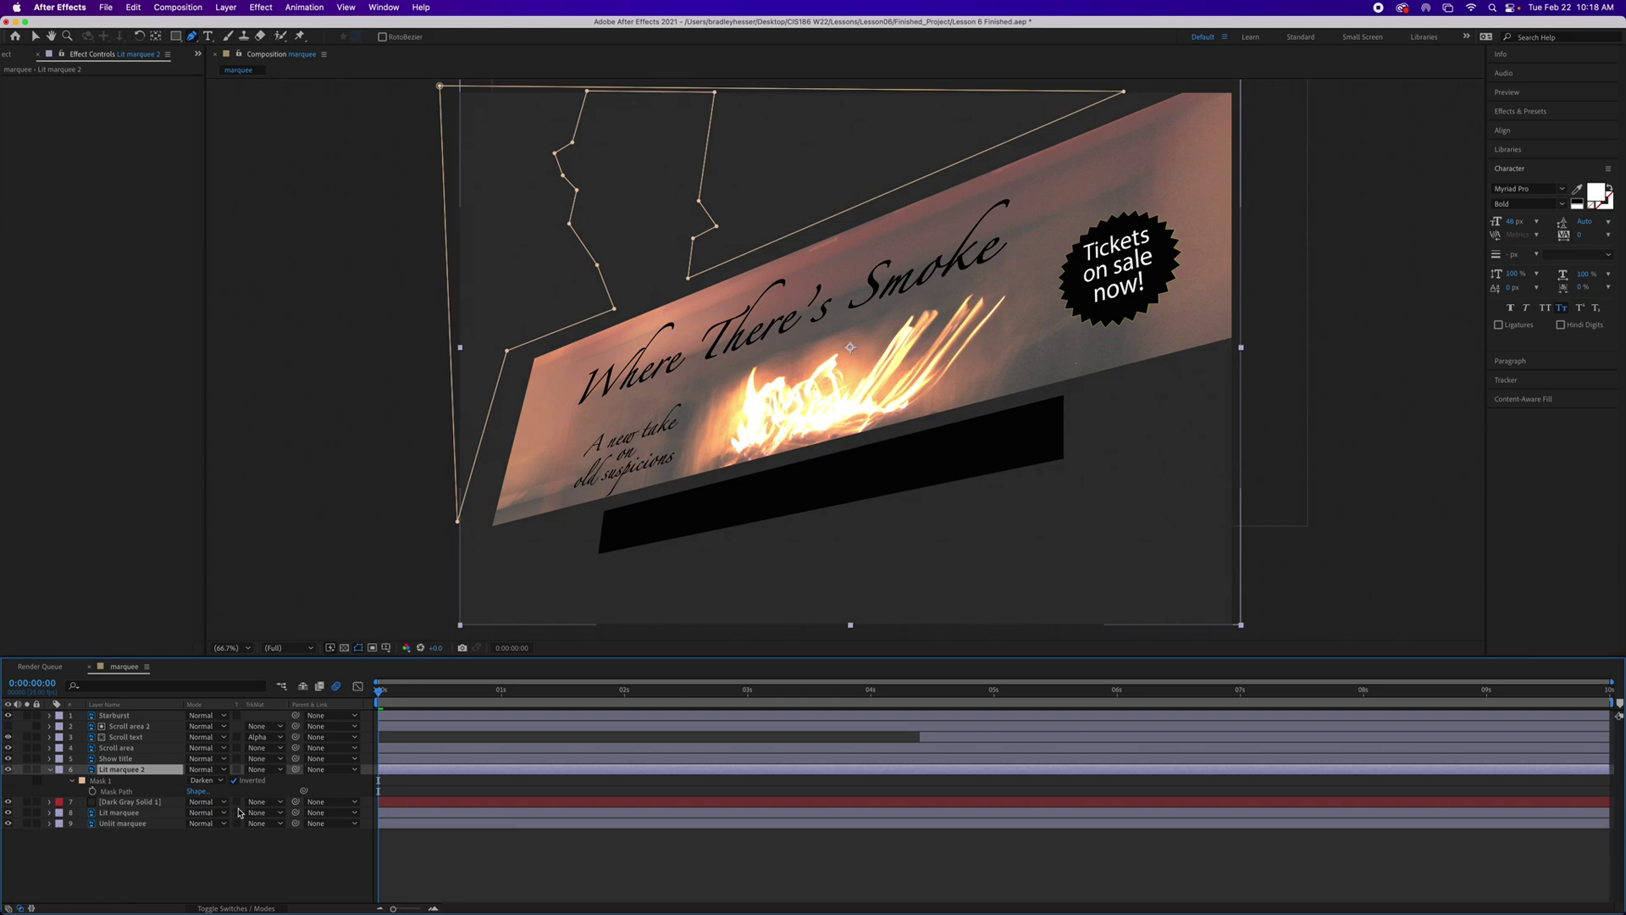
Step: Set the dark gray solid's Opacity to 0% and start keyframing it at 0:00:00:00
click(121, 803)
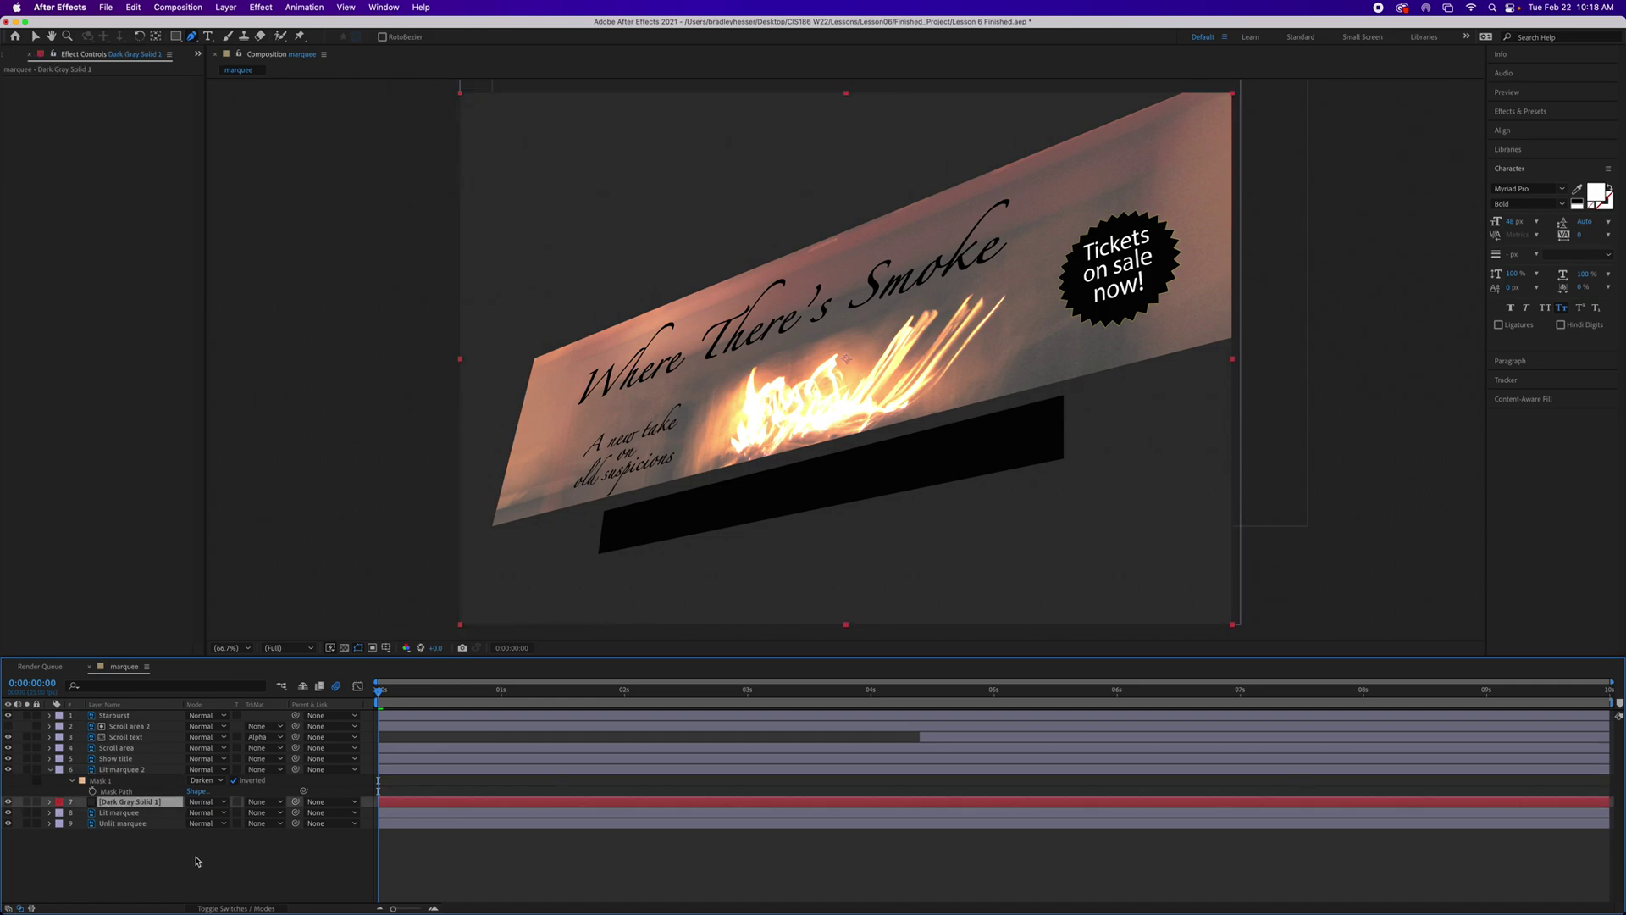
key(t)
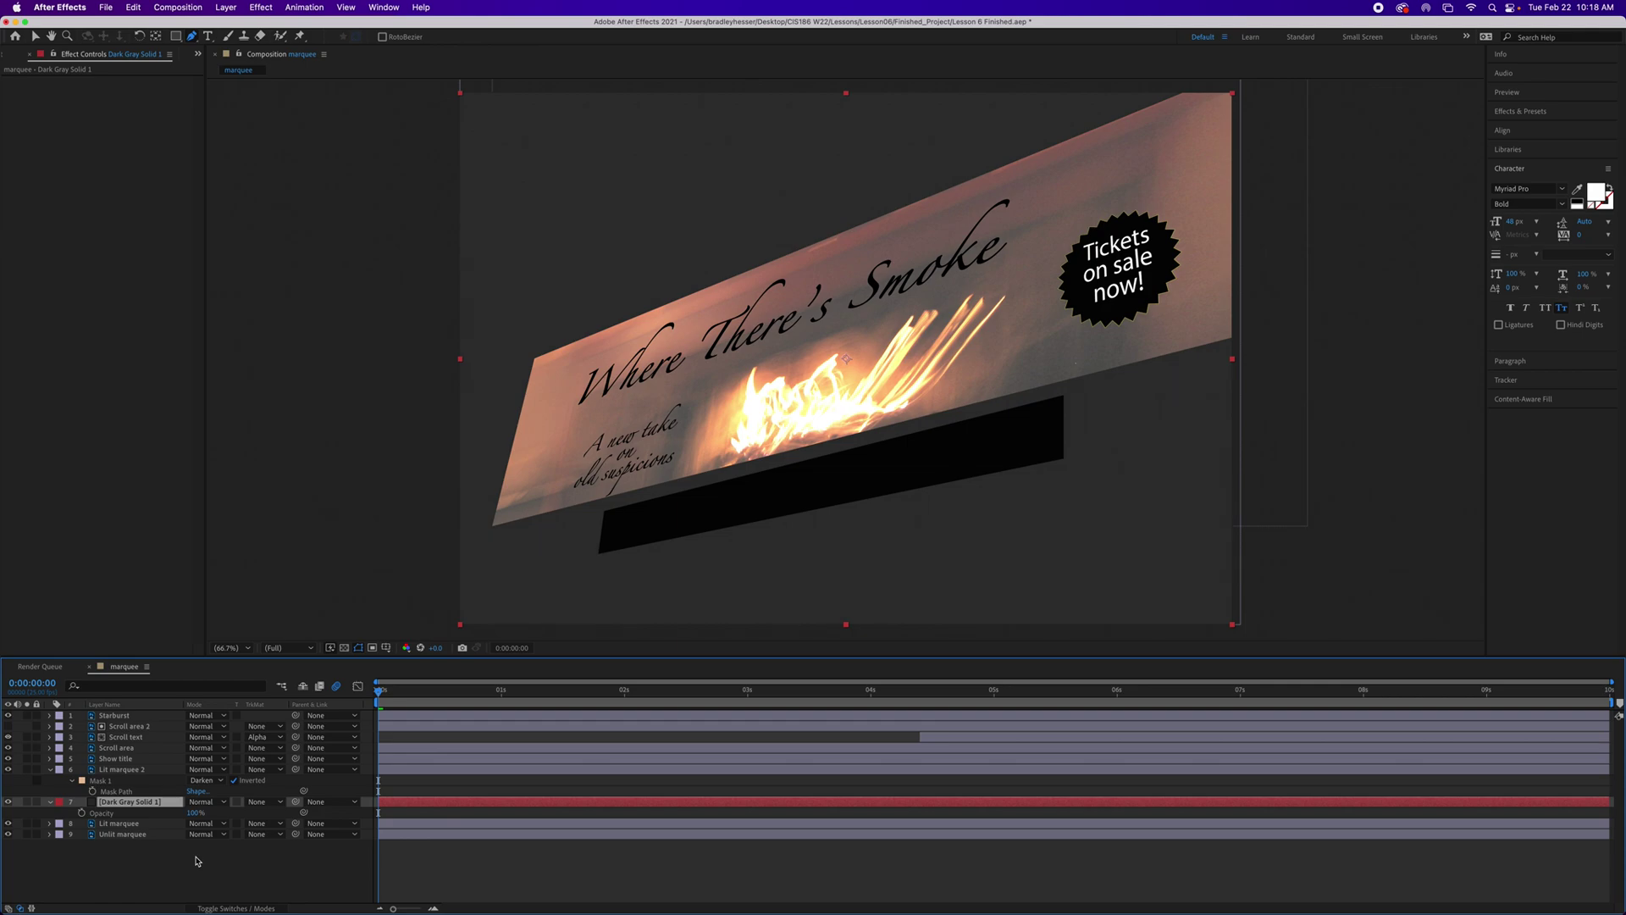
click(196, 813)
text(0)
key(Return)
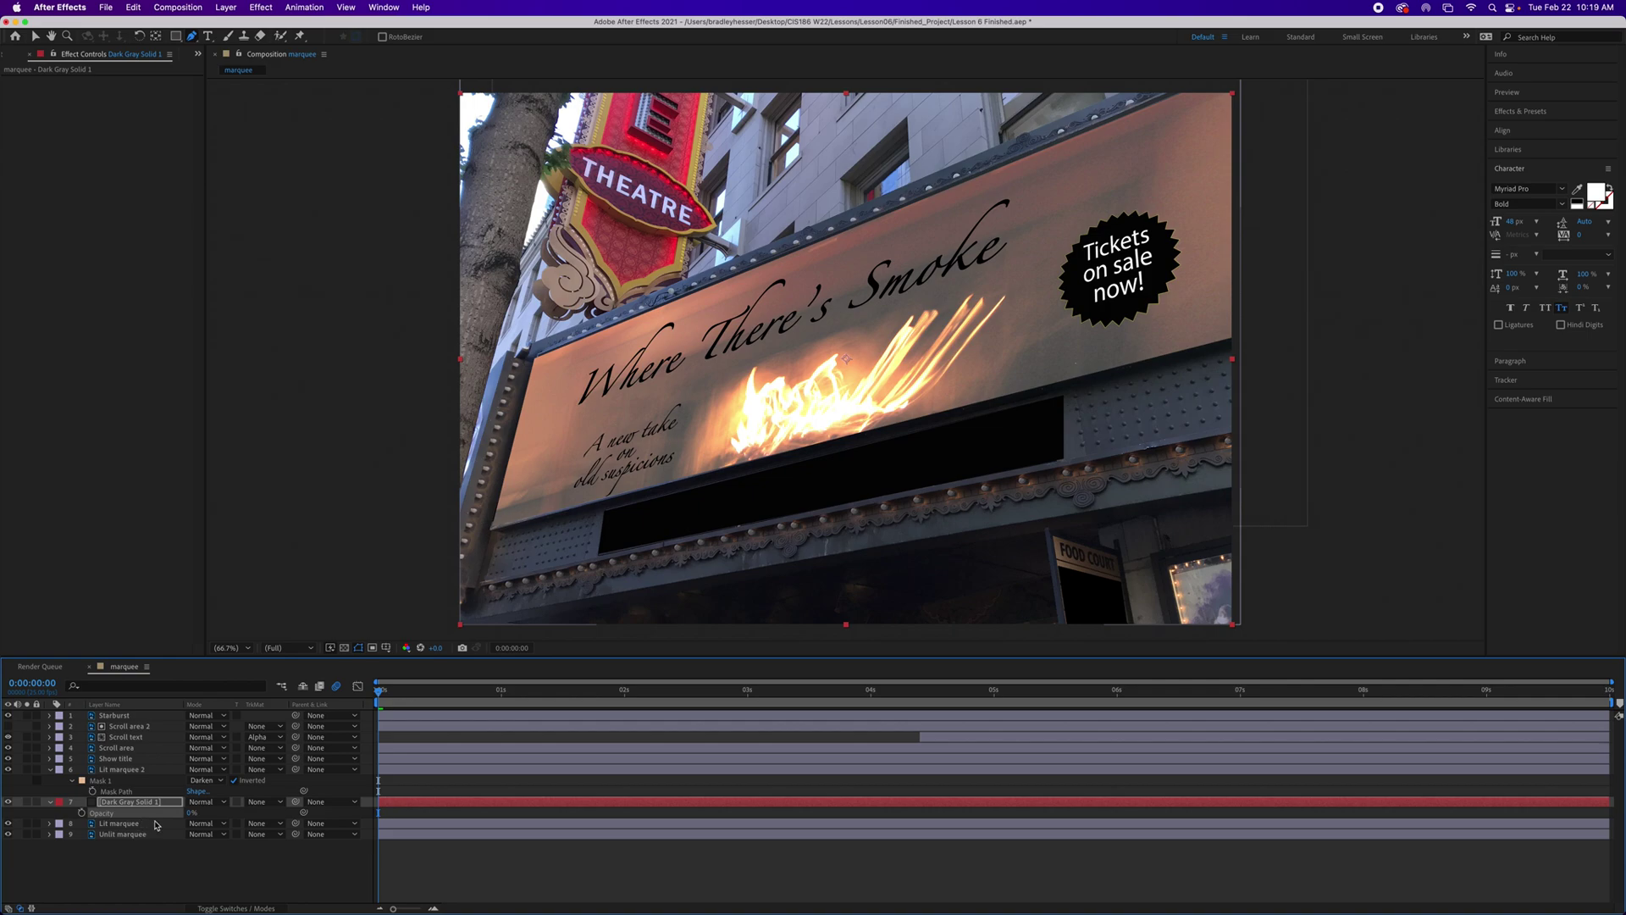
click(81, 812)
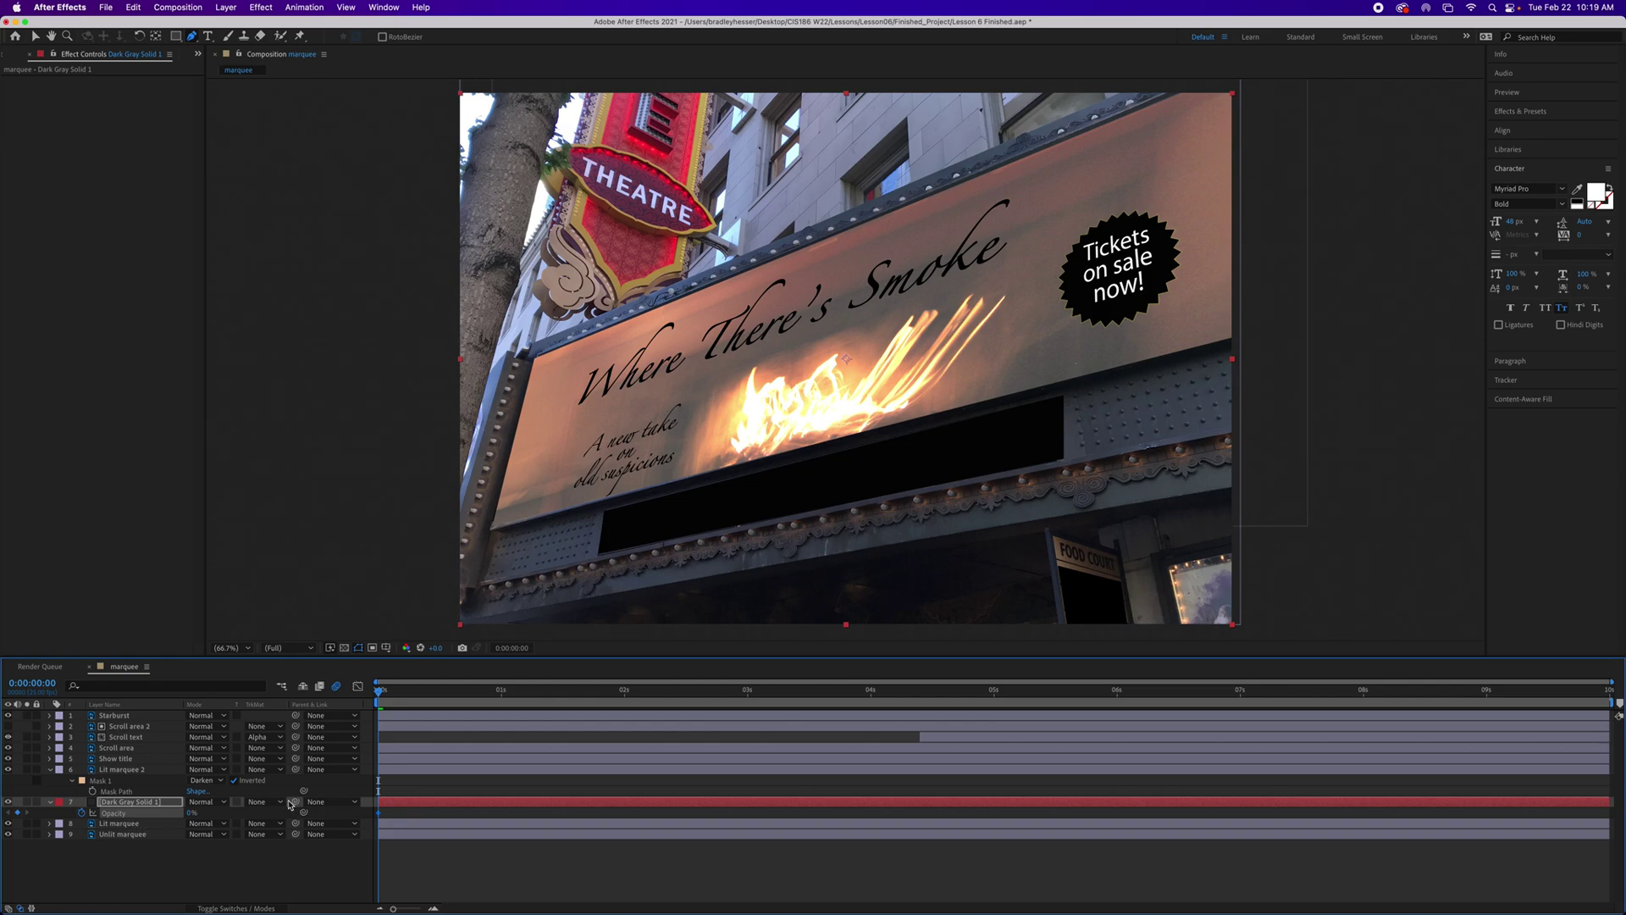
Step: Keyframe the dark gray solid's Opacity at 5% at 0:00:01:23
drag(378, 692, 619, 695)
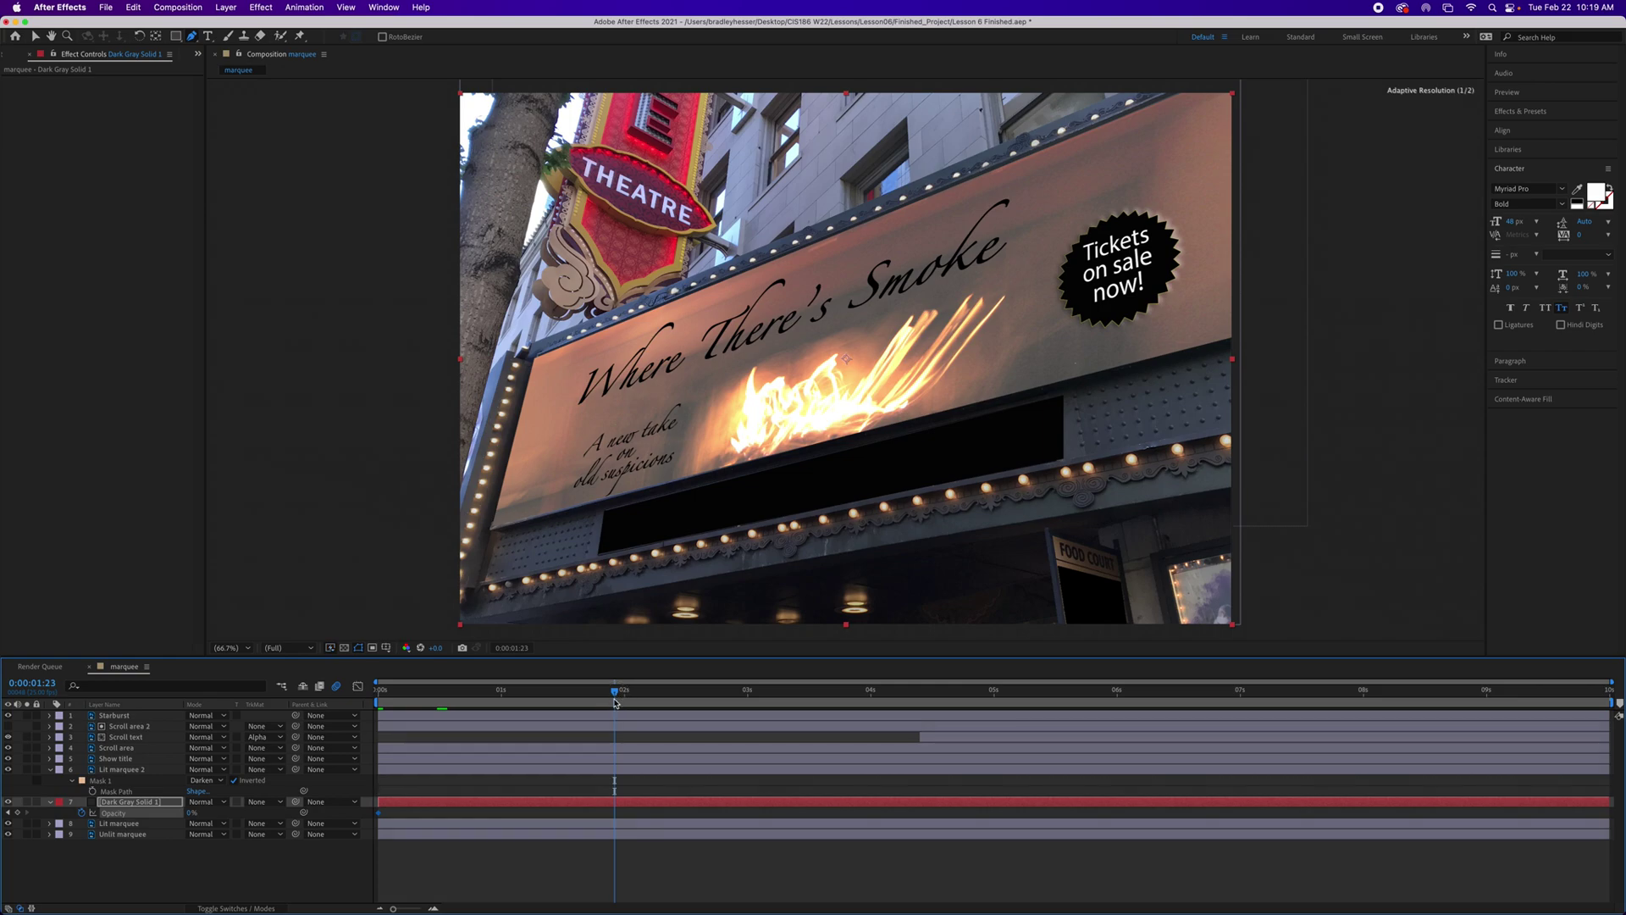
click(191, 813)
text(5)
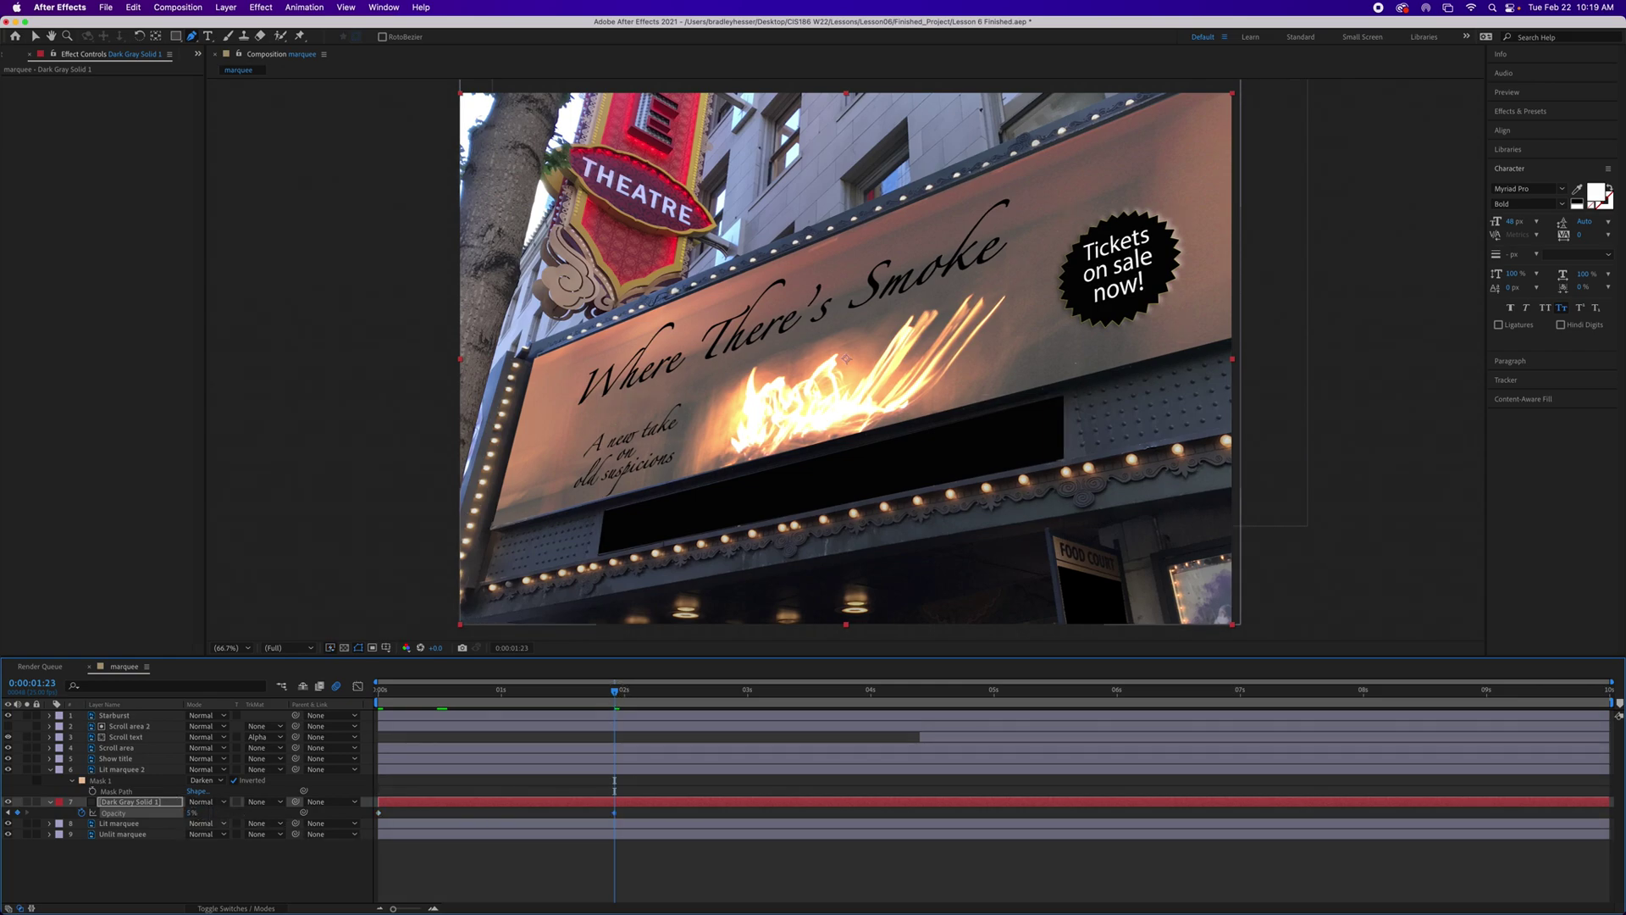
key(Return)
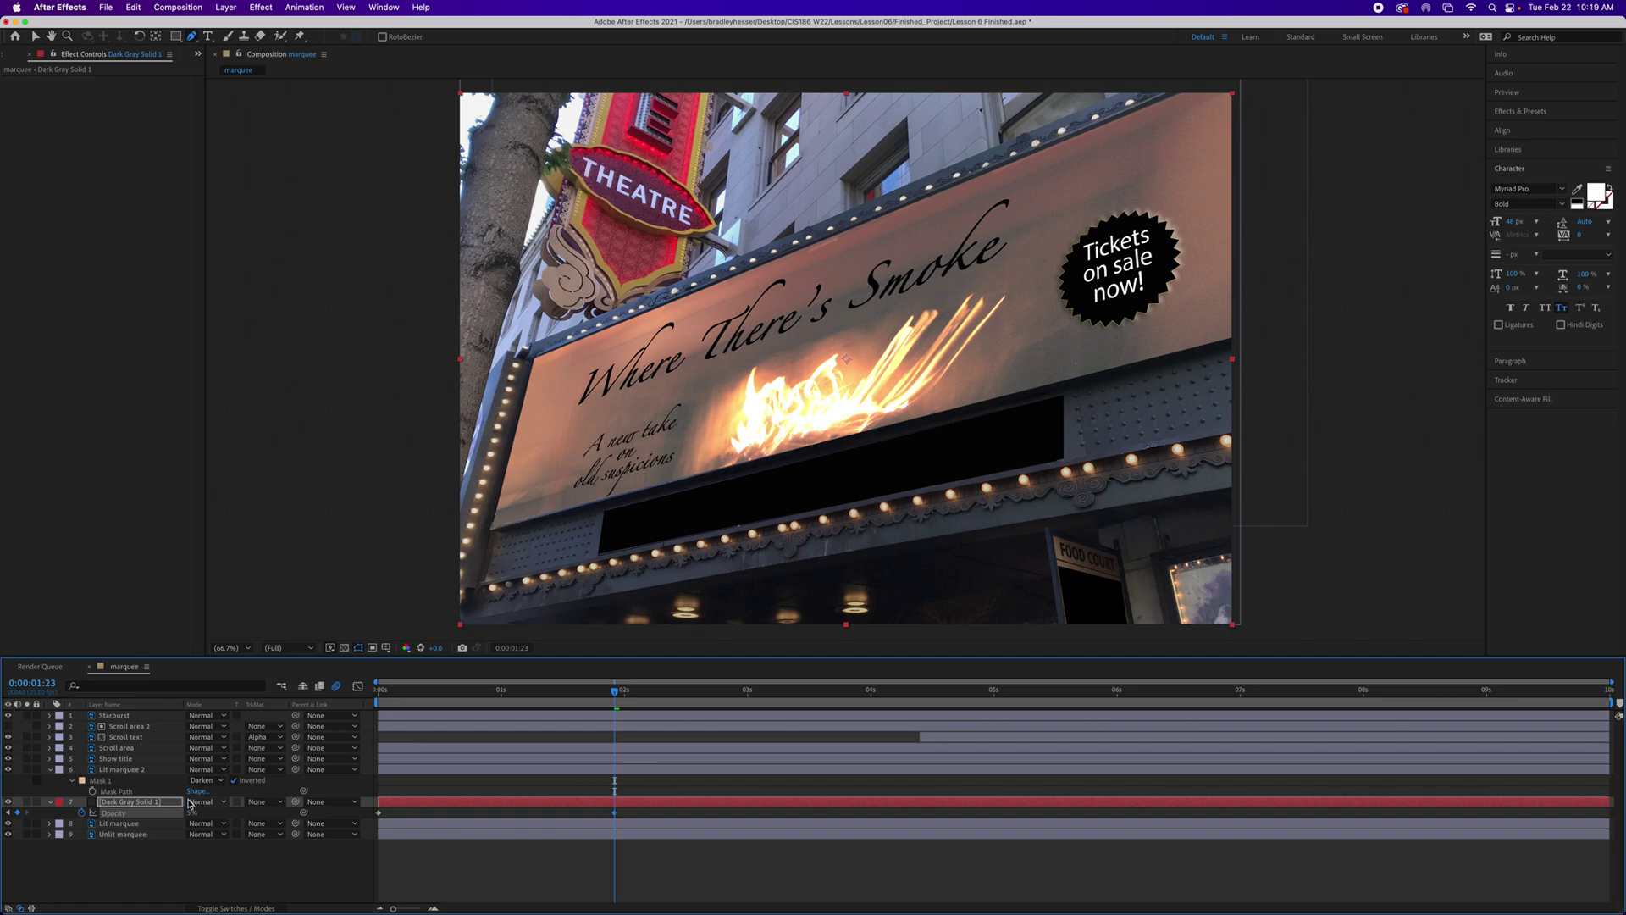
Step: Add a keyframe at 0:00:04:09 that holds the dark gray solid's current Opacity
drag(615, 693, 616, 733)
click(47, 688)
text(409)
key(Return)
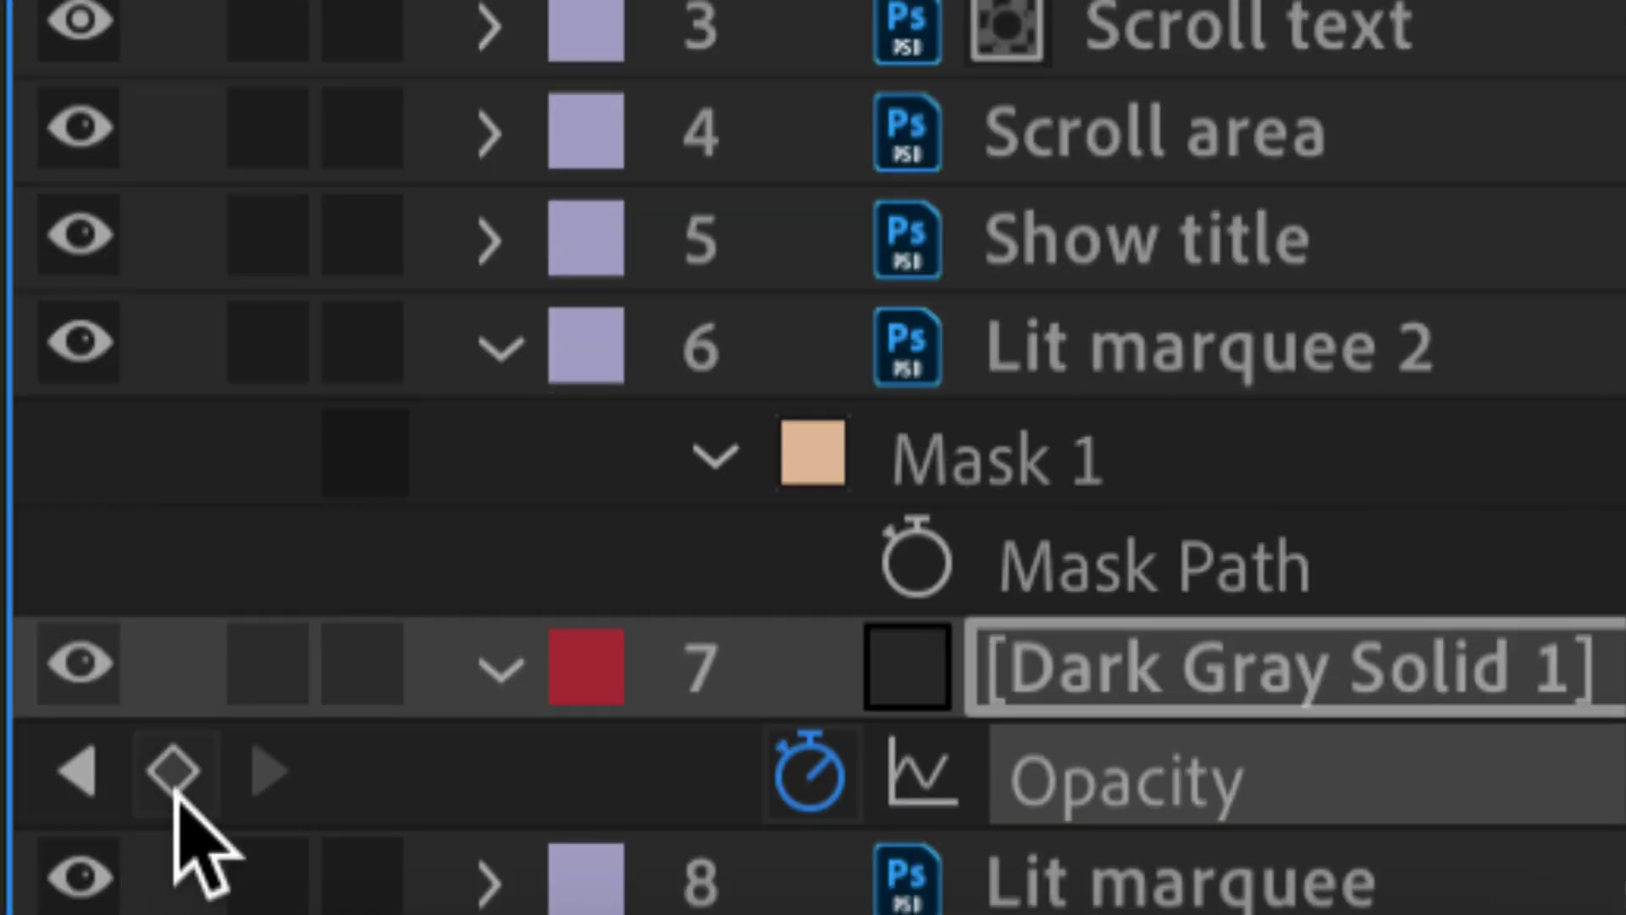
click(175, 784)
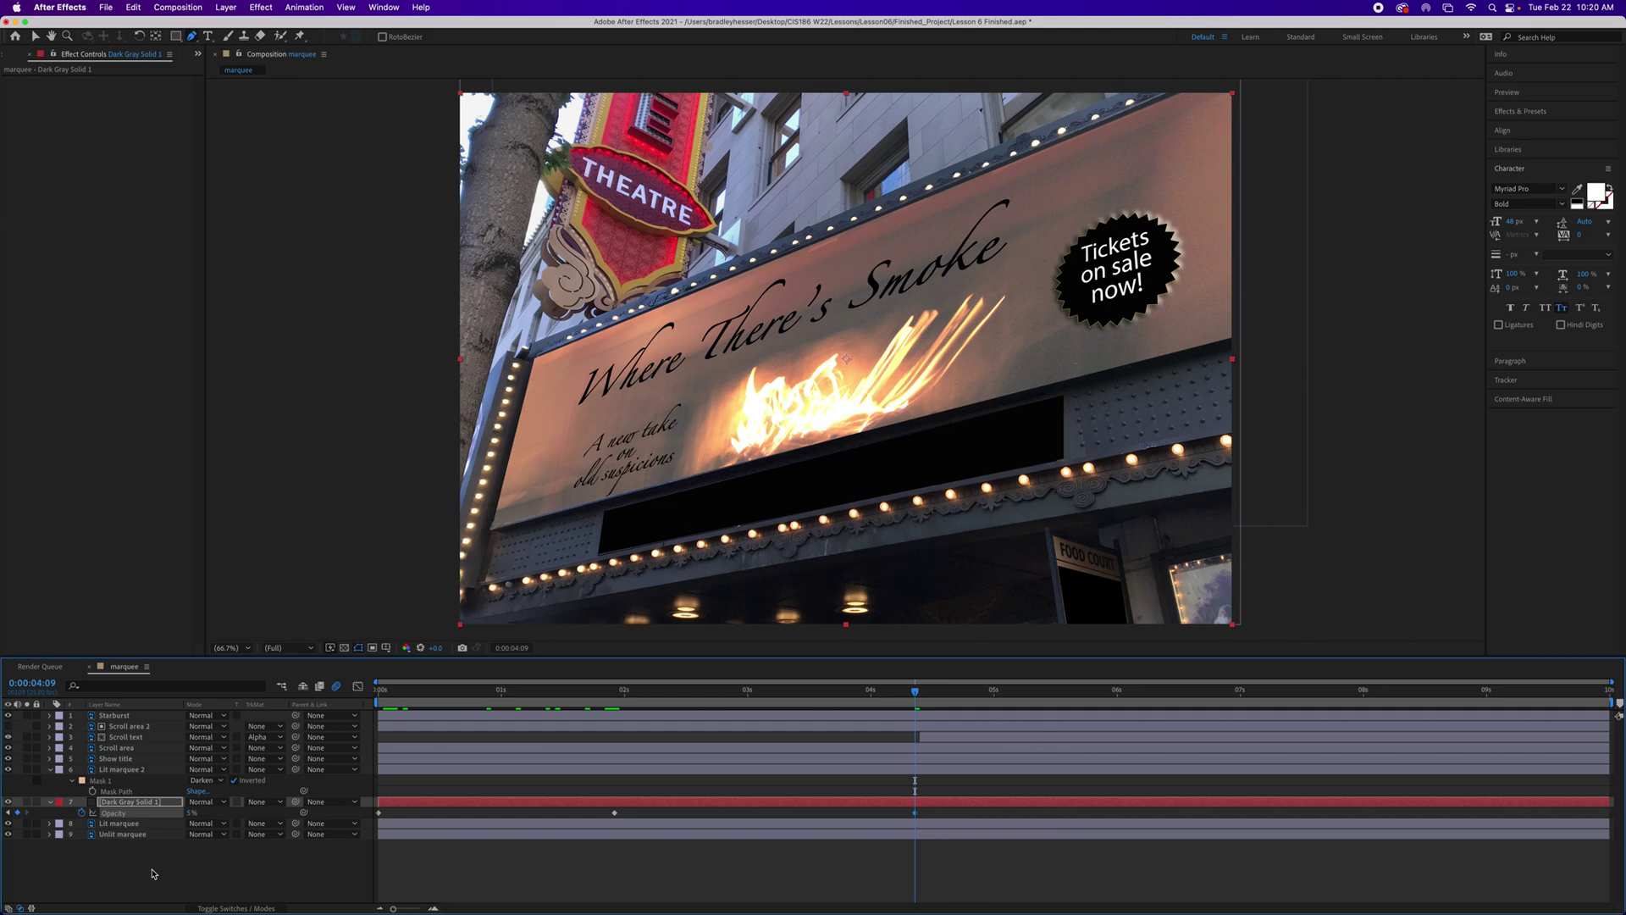
Step: Keyframe the dark gray solid's Opacity at 75% at 0:00:07:00
click(40, 685)
text(700)
key(Return)
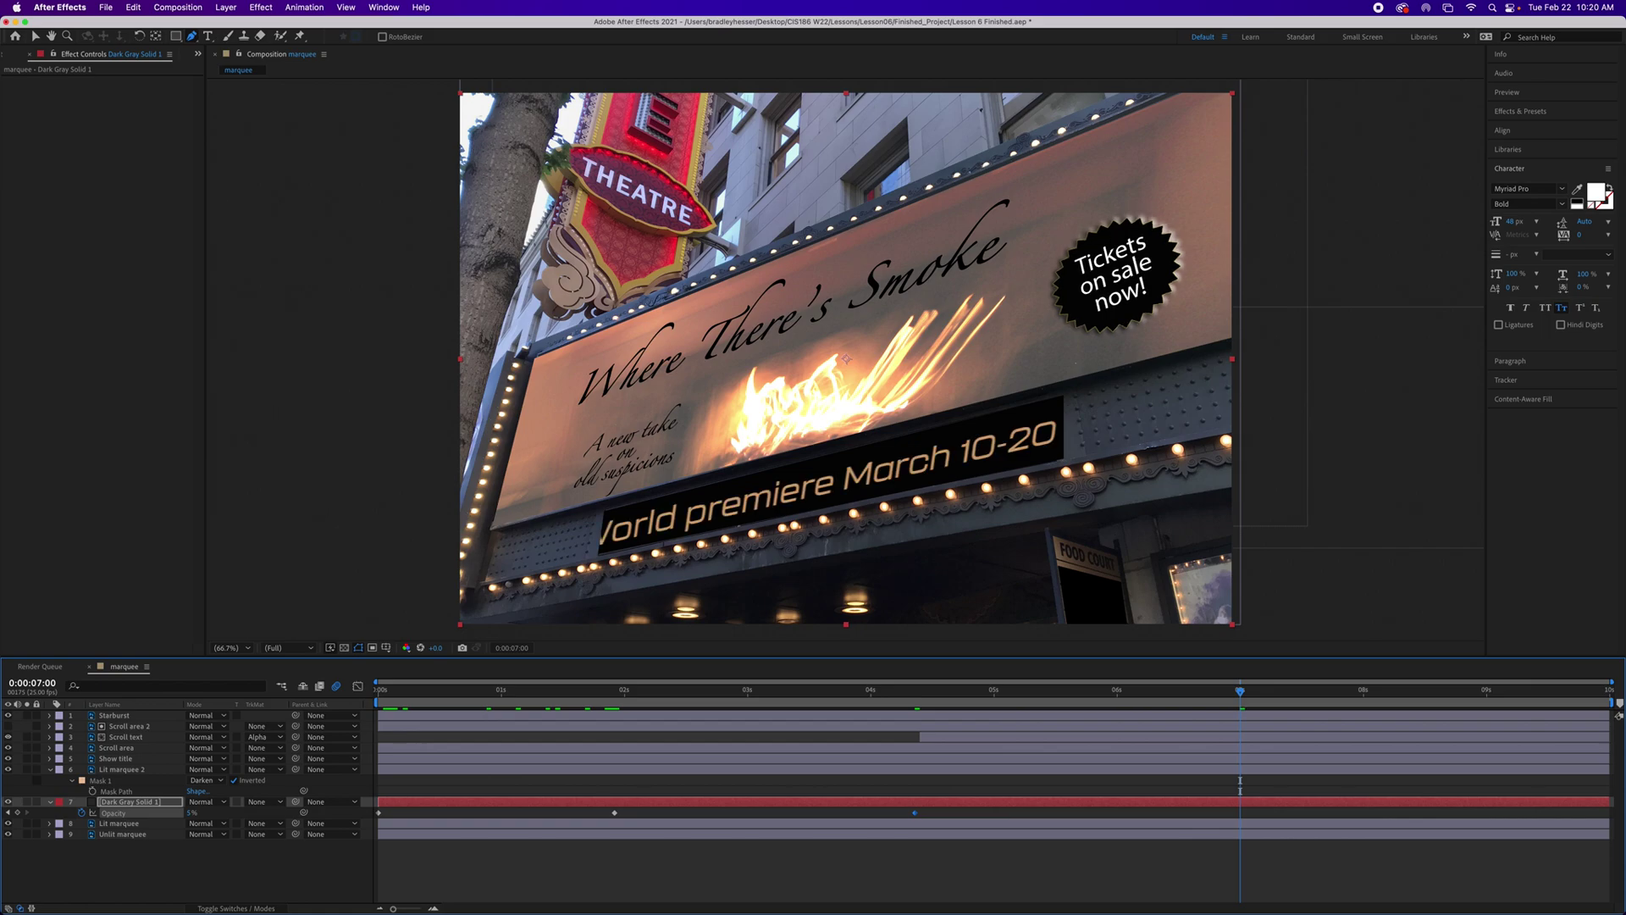
click(192, 813)
text(75)
key(Return)
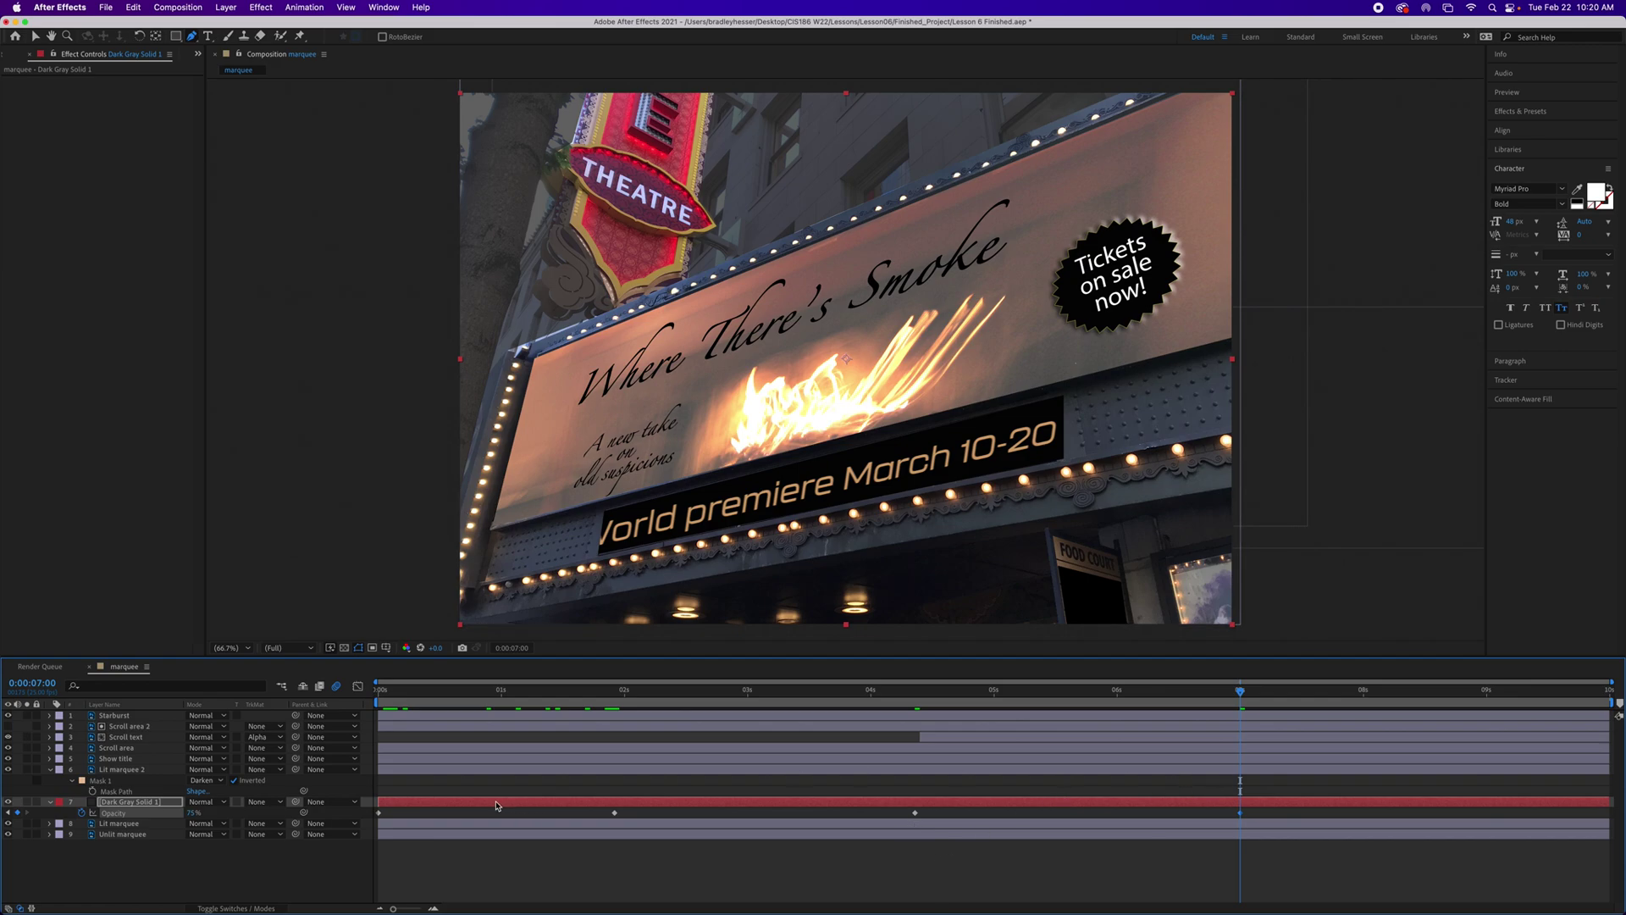
Step: Fine-tune the Lit marquee 2 mask vertices at the marquee frame's upper-left corner and below the THEATRE sign, and deselect the mask
click(107, 781)
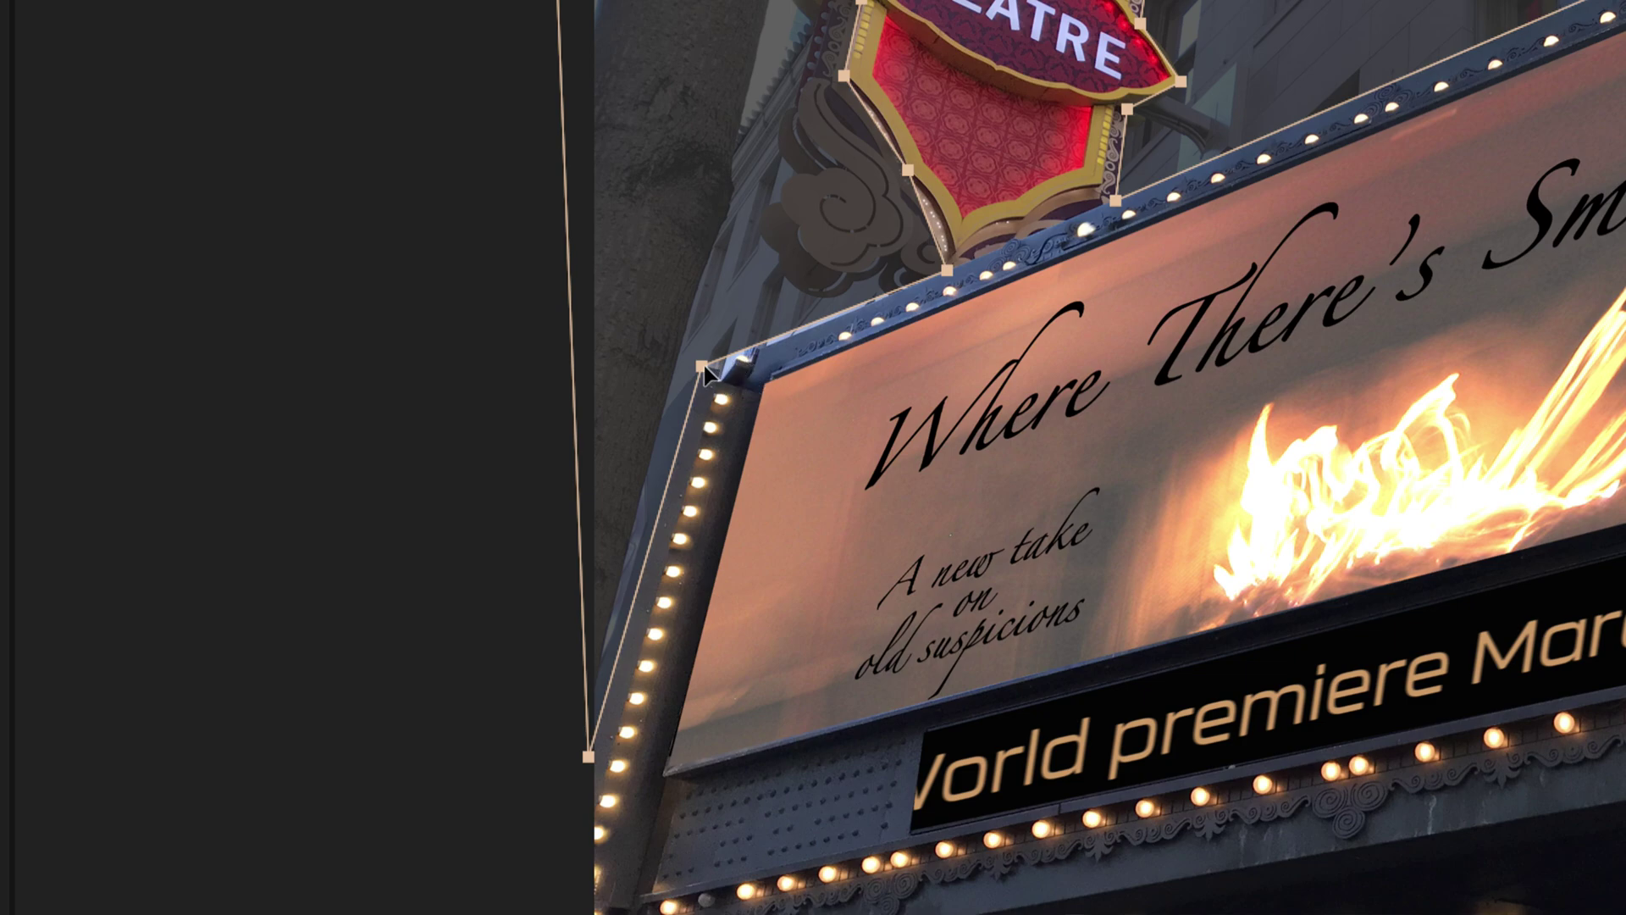
mouse_move(702, 367)
mouse_down()
mouse_move(716, 363)
mouse_move(702, 369)
mouse_up()
key(ctrl+z)
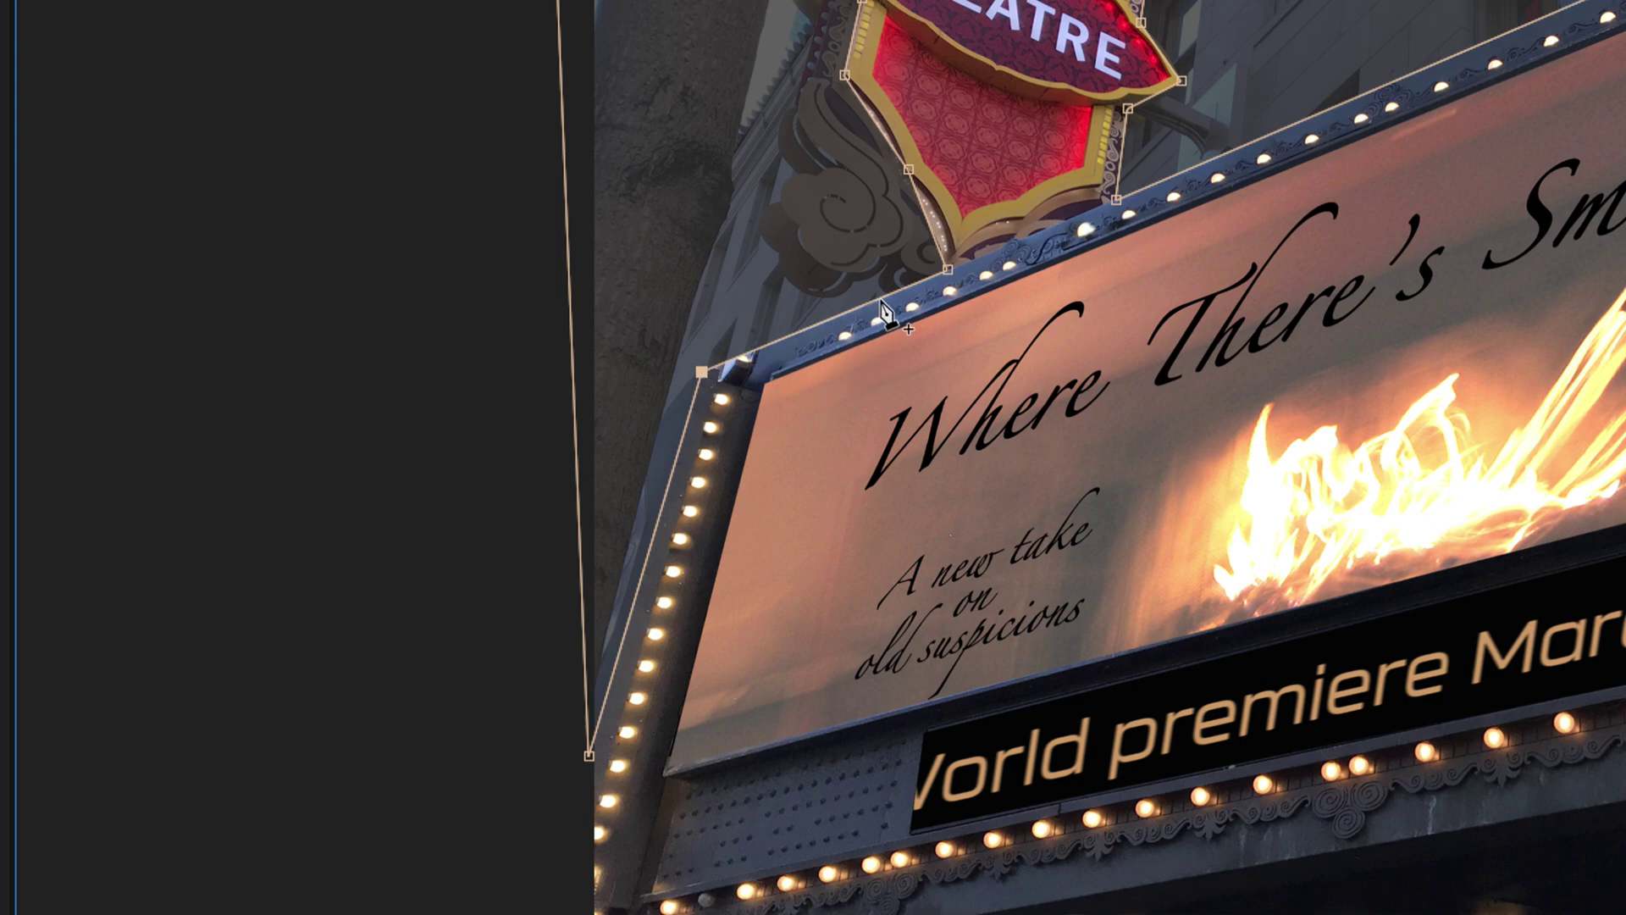
click(949, 273)
click(703, 373)
click(947, 271)
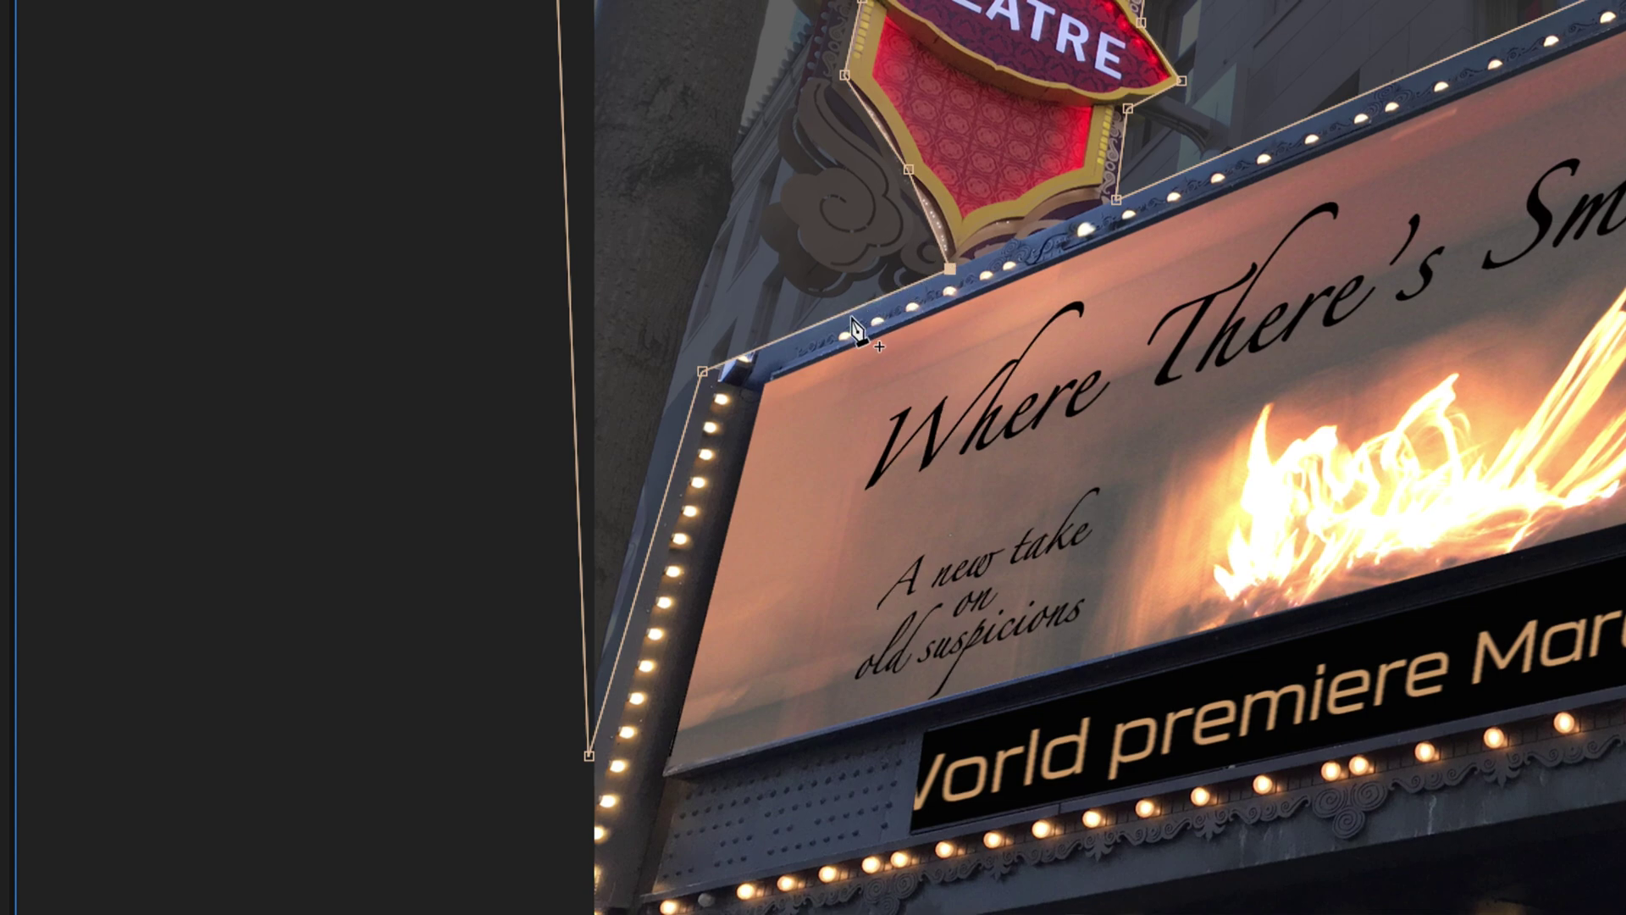
click(707, 375)
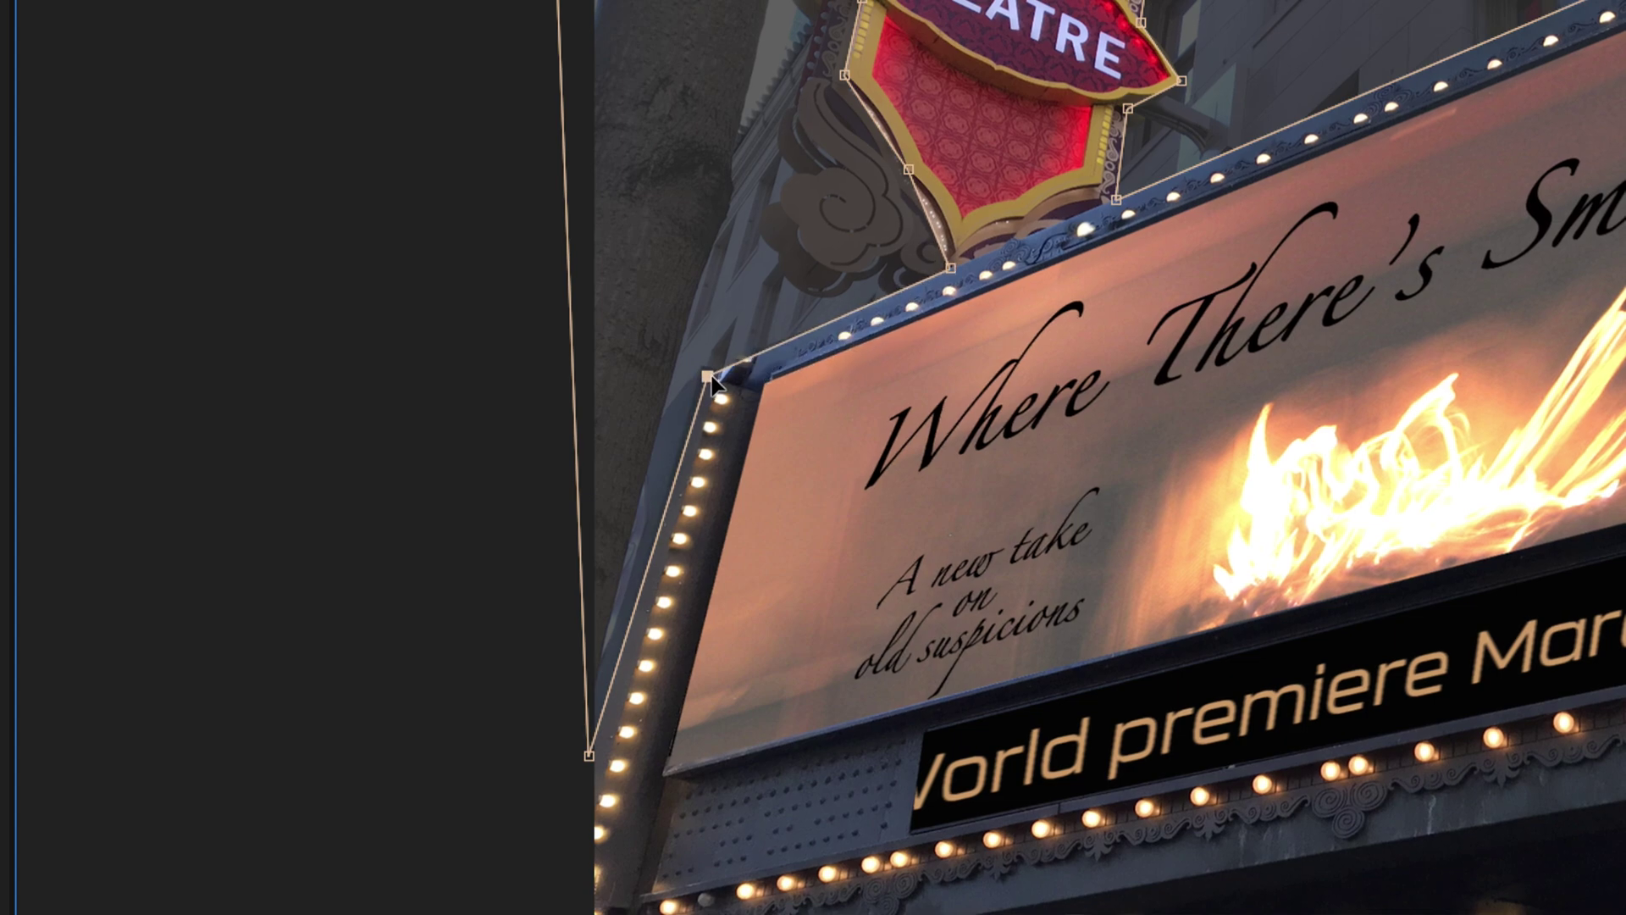
drag(708, 377, 704, 388)
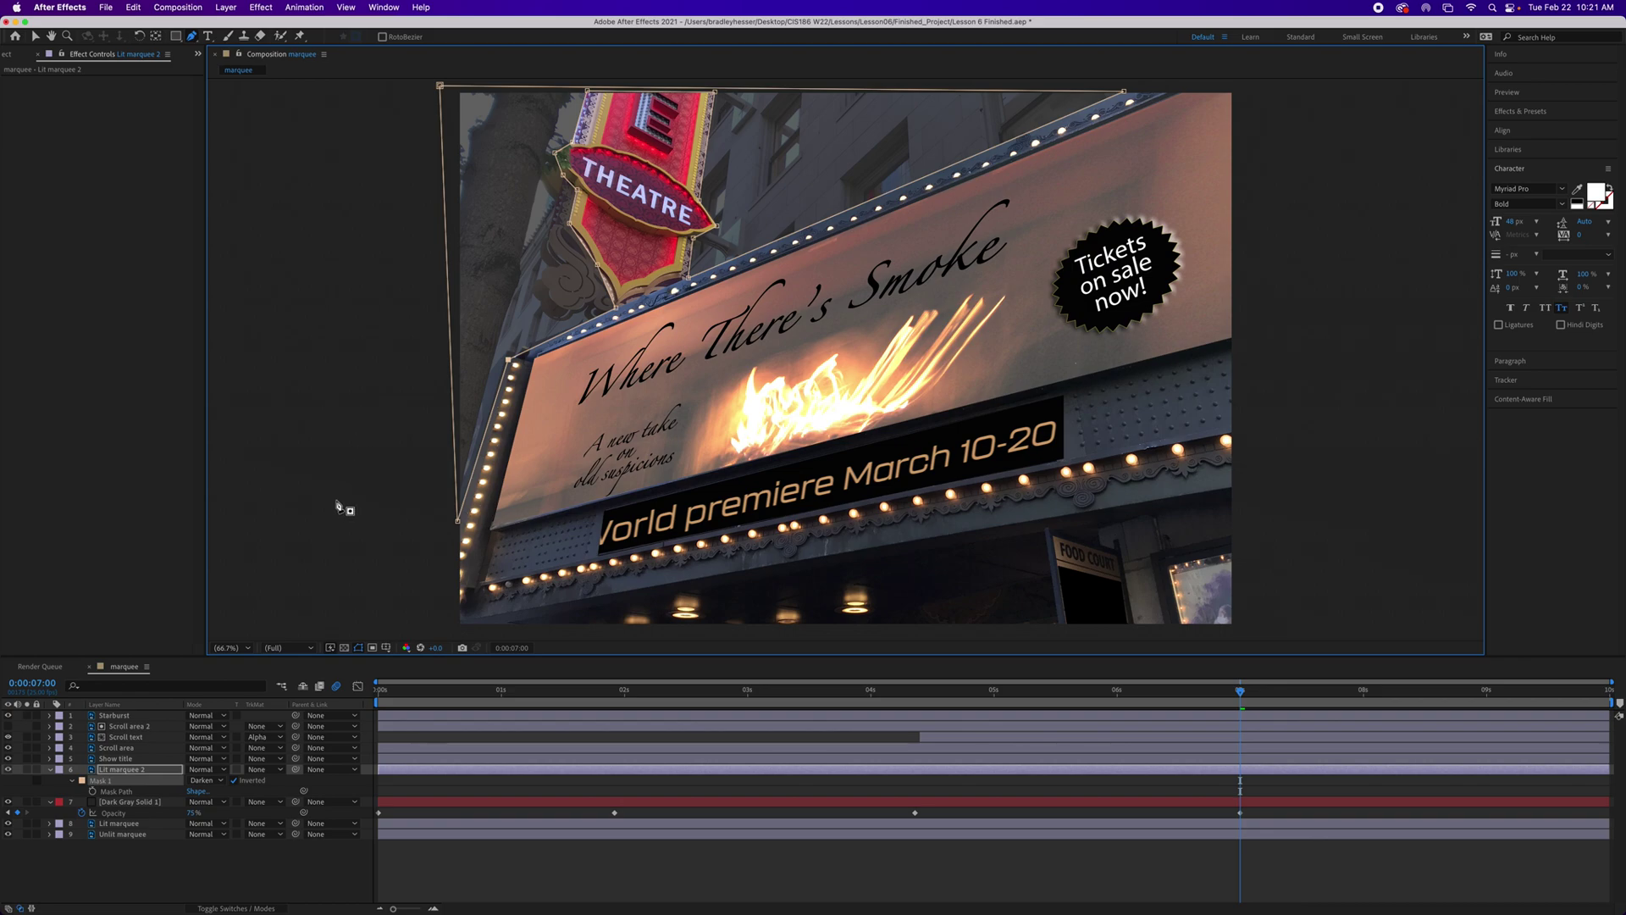
click(227, 875)
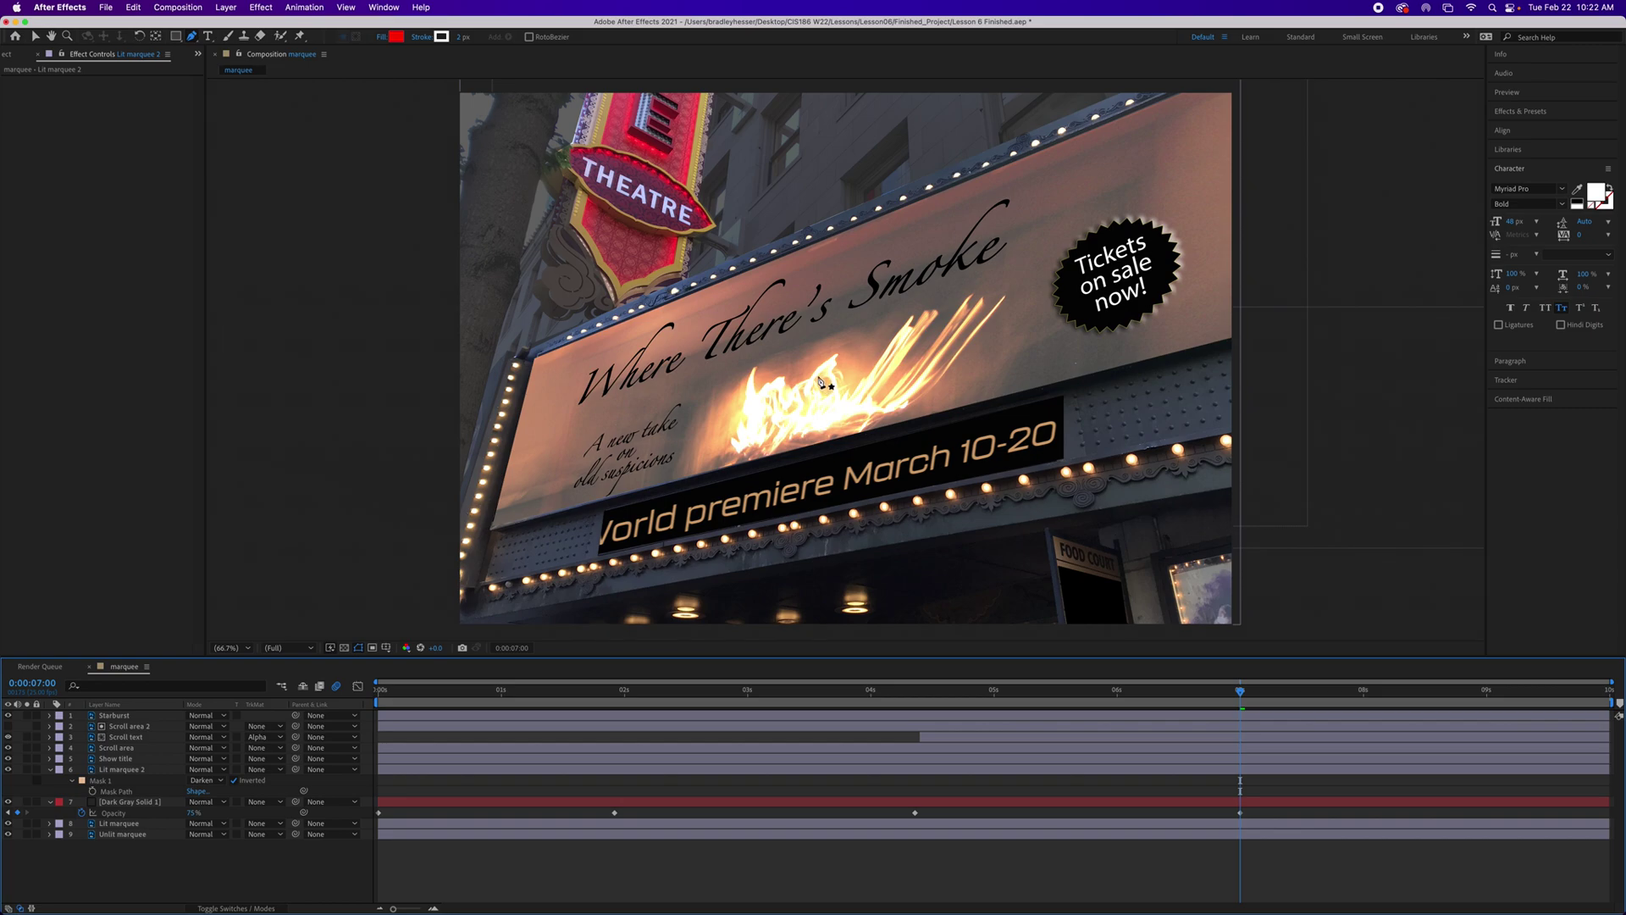
Step: Preview the marquee animation from the start to check the darkening background, lights and scrolling text
key(Home)
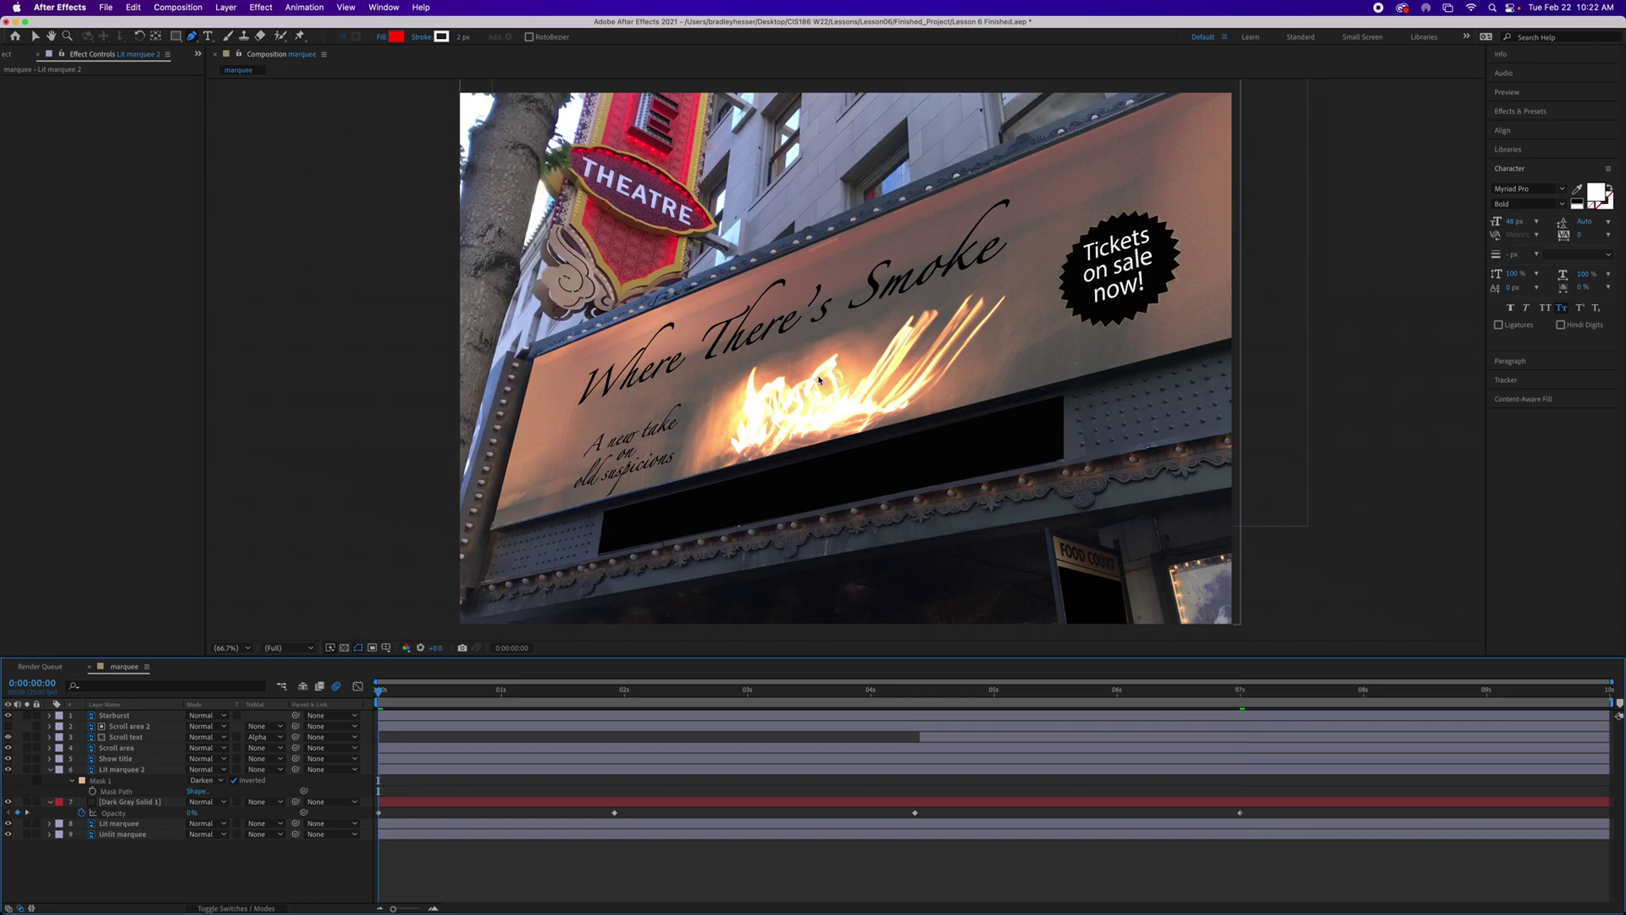
key(space)
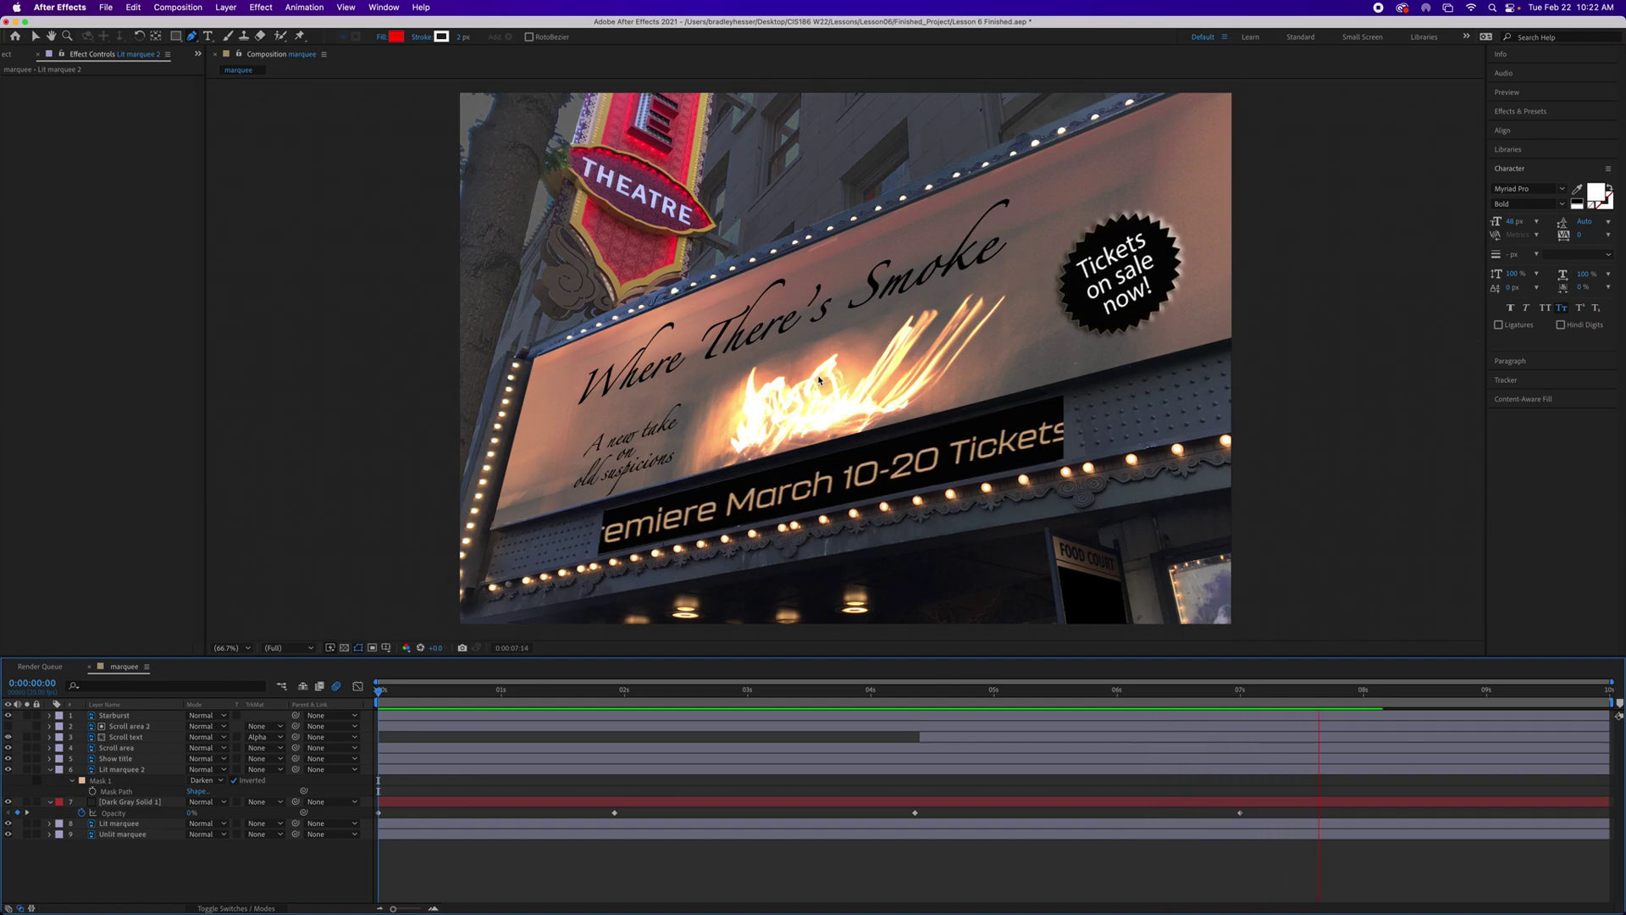
key(space)
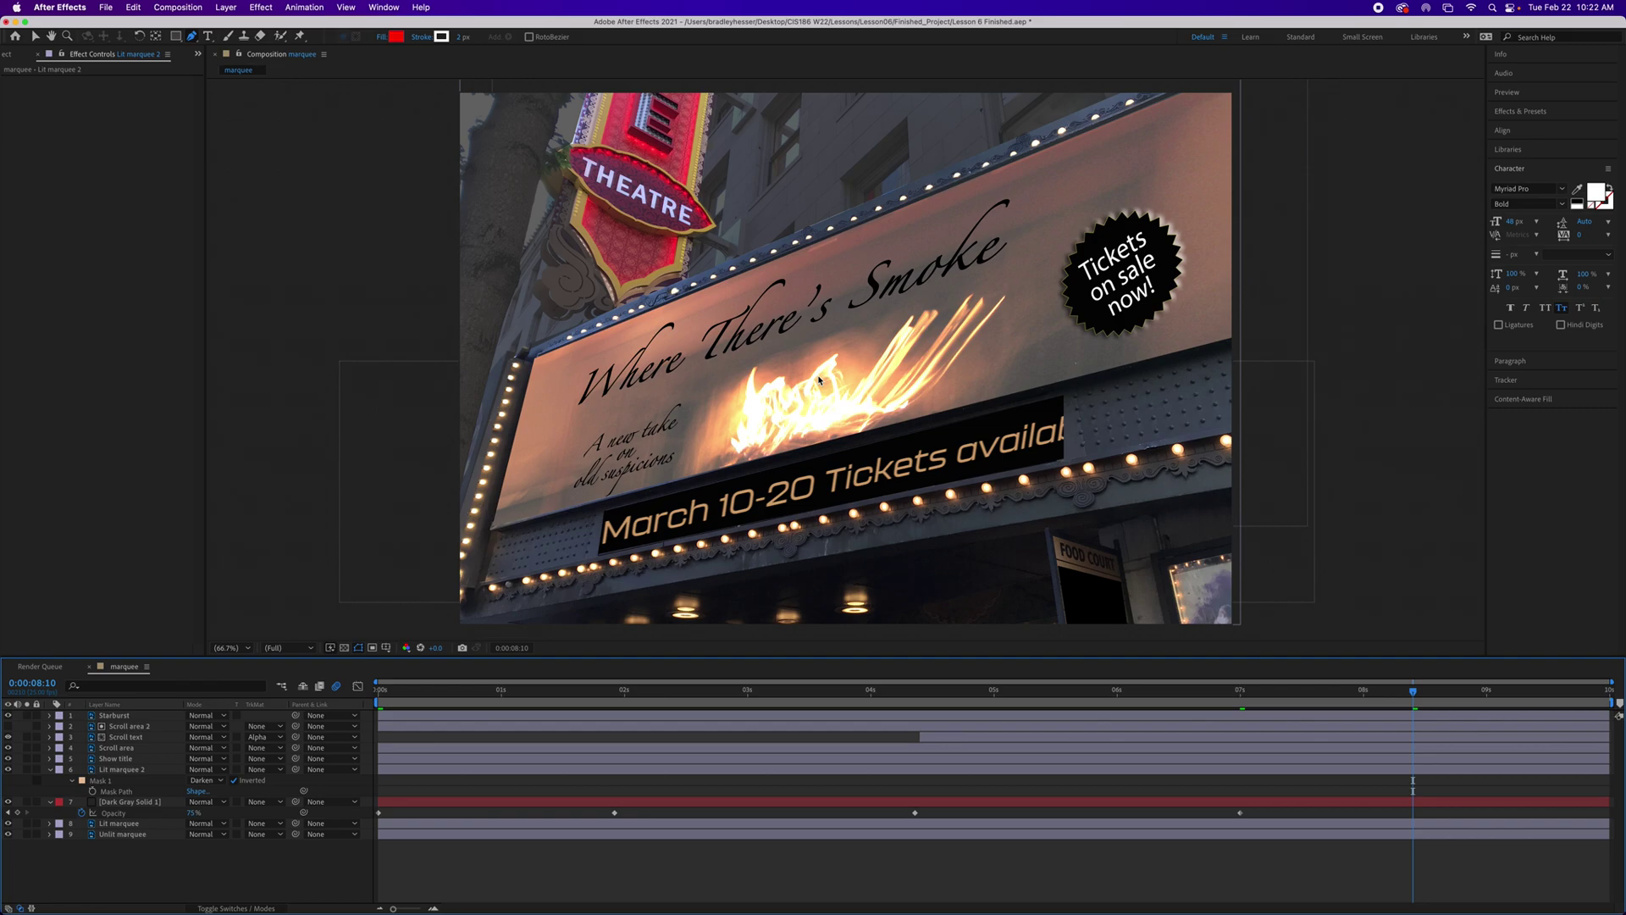
Step: Save the project and collapse the properties of the dark gray solid and Lit marquee 2 layers
key(super+s)
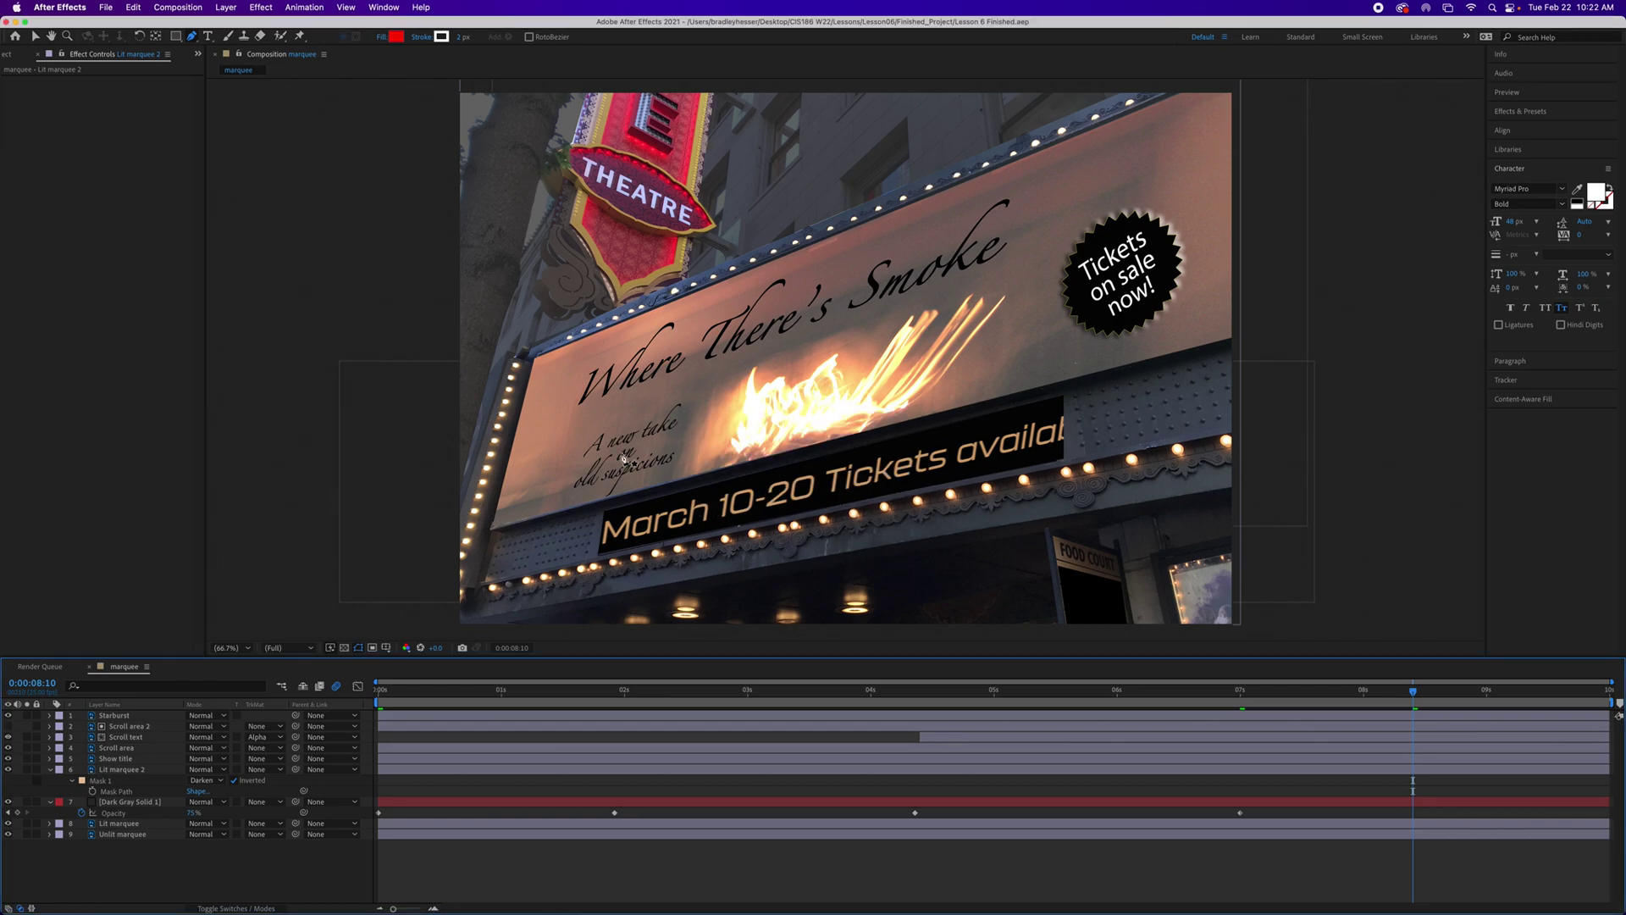
click(50, 801)
click(50, 769)
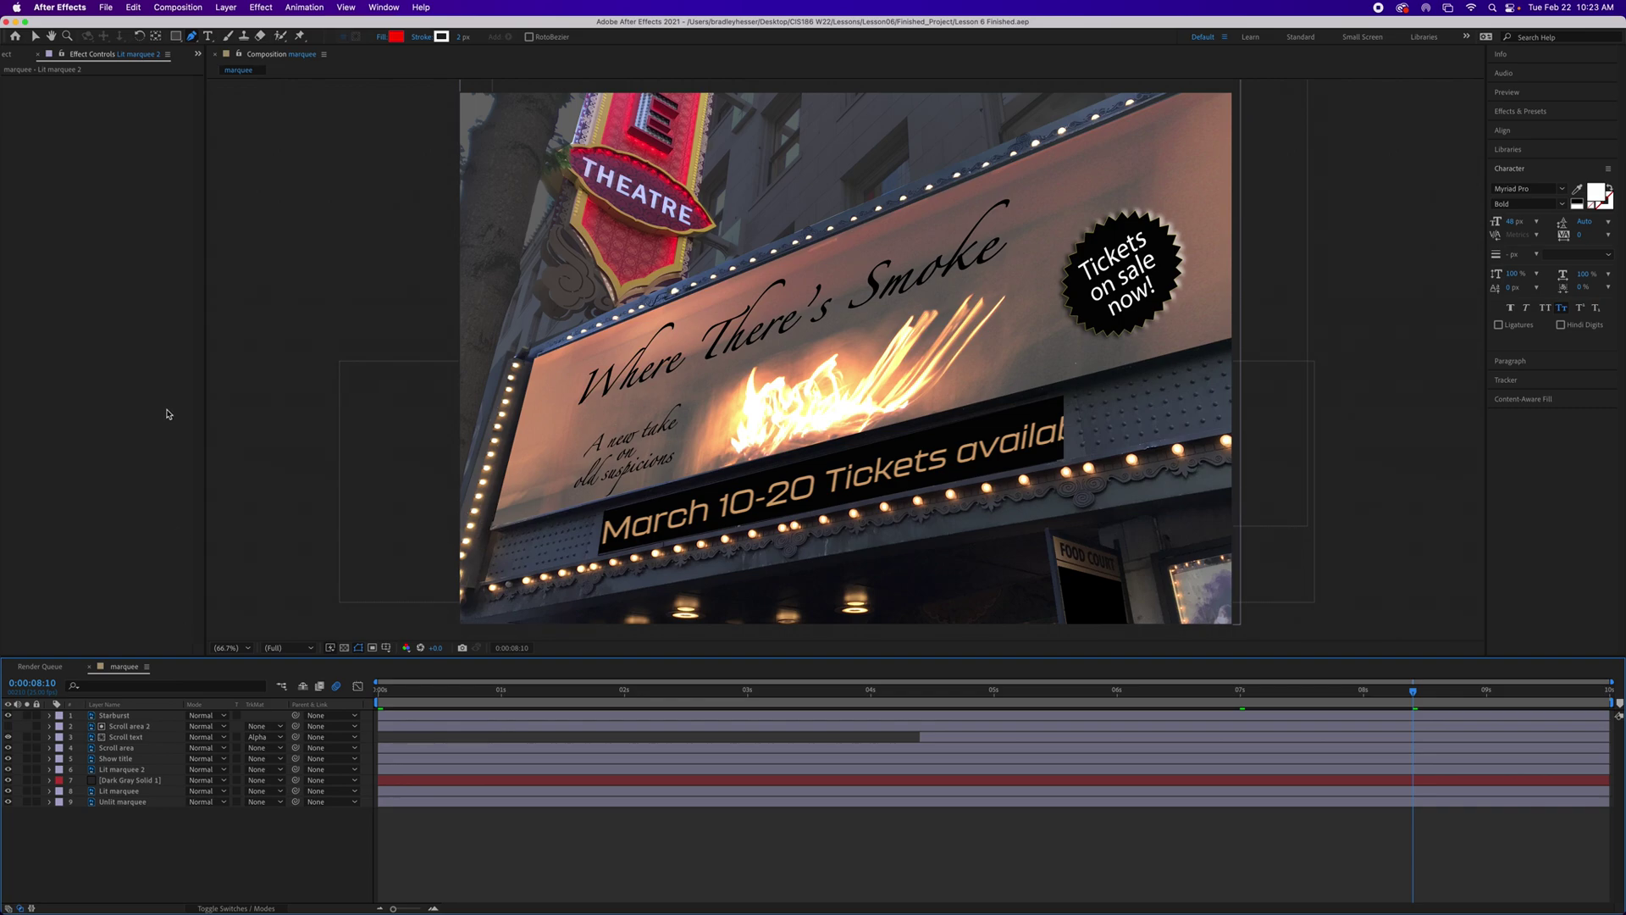
Step: Collapse the marquee Layers folder in the project and duplicate the marquee composition
click(8, 55)
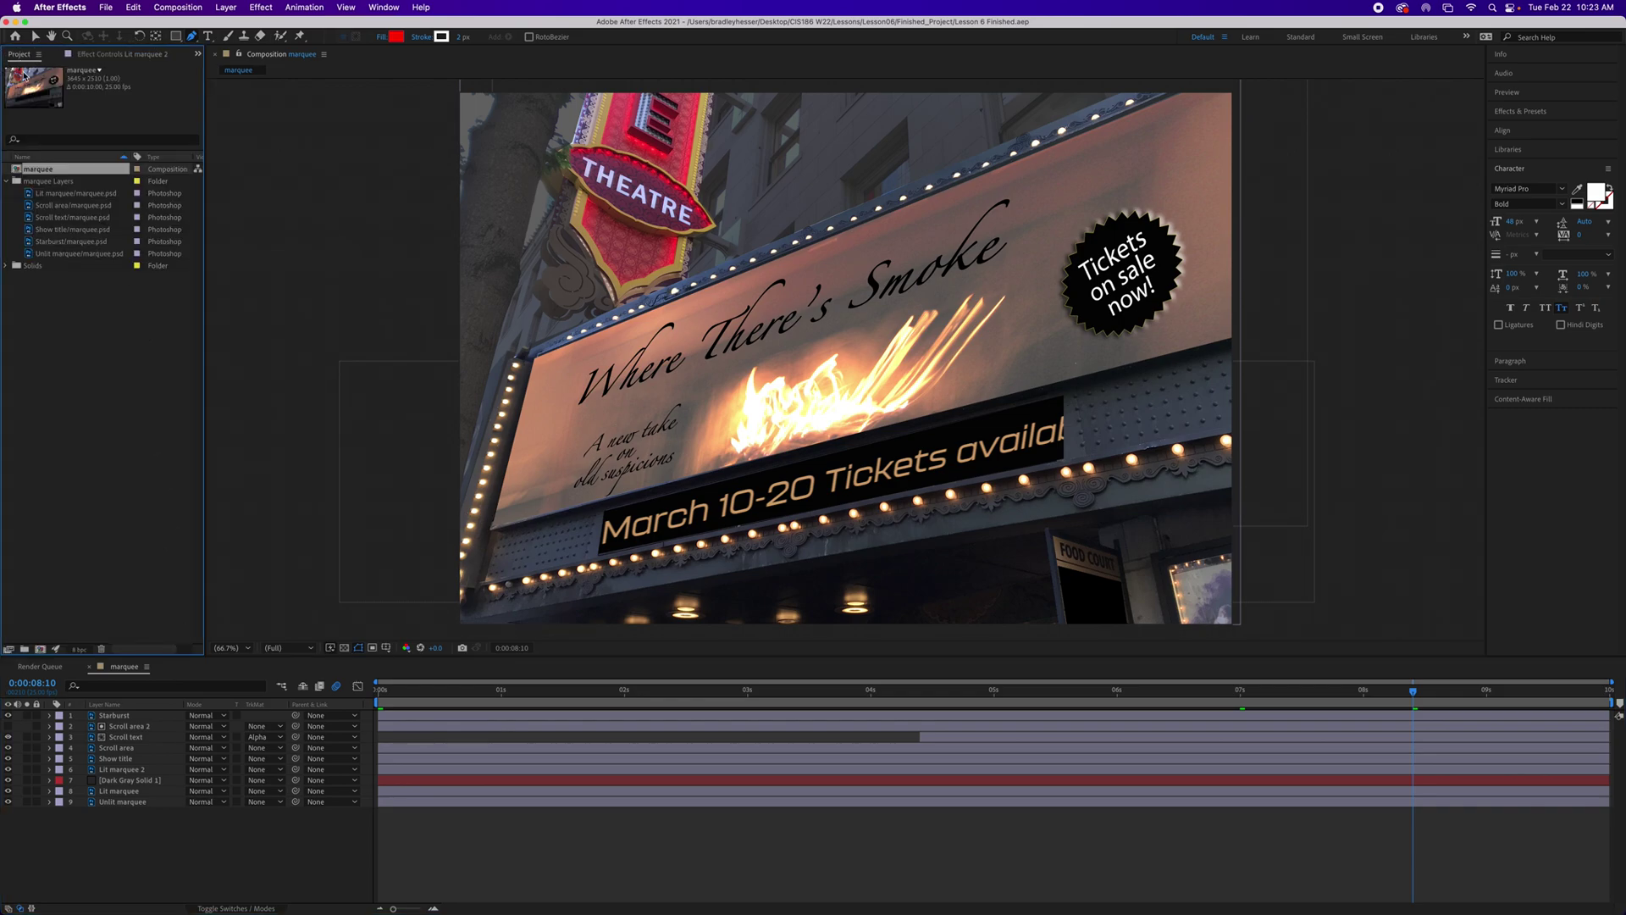
click(6, 181)
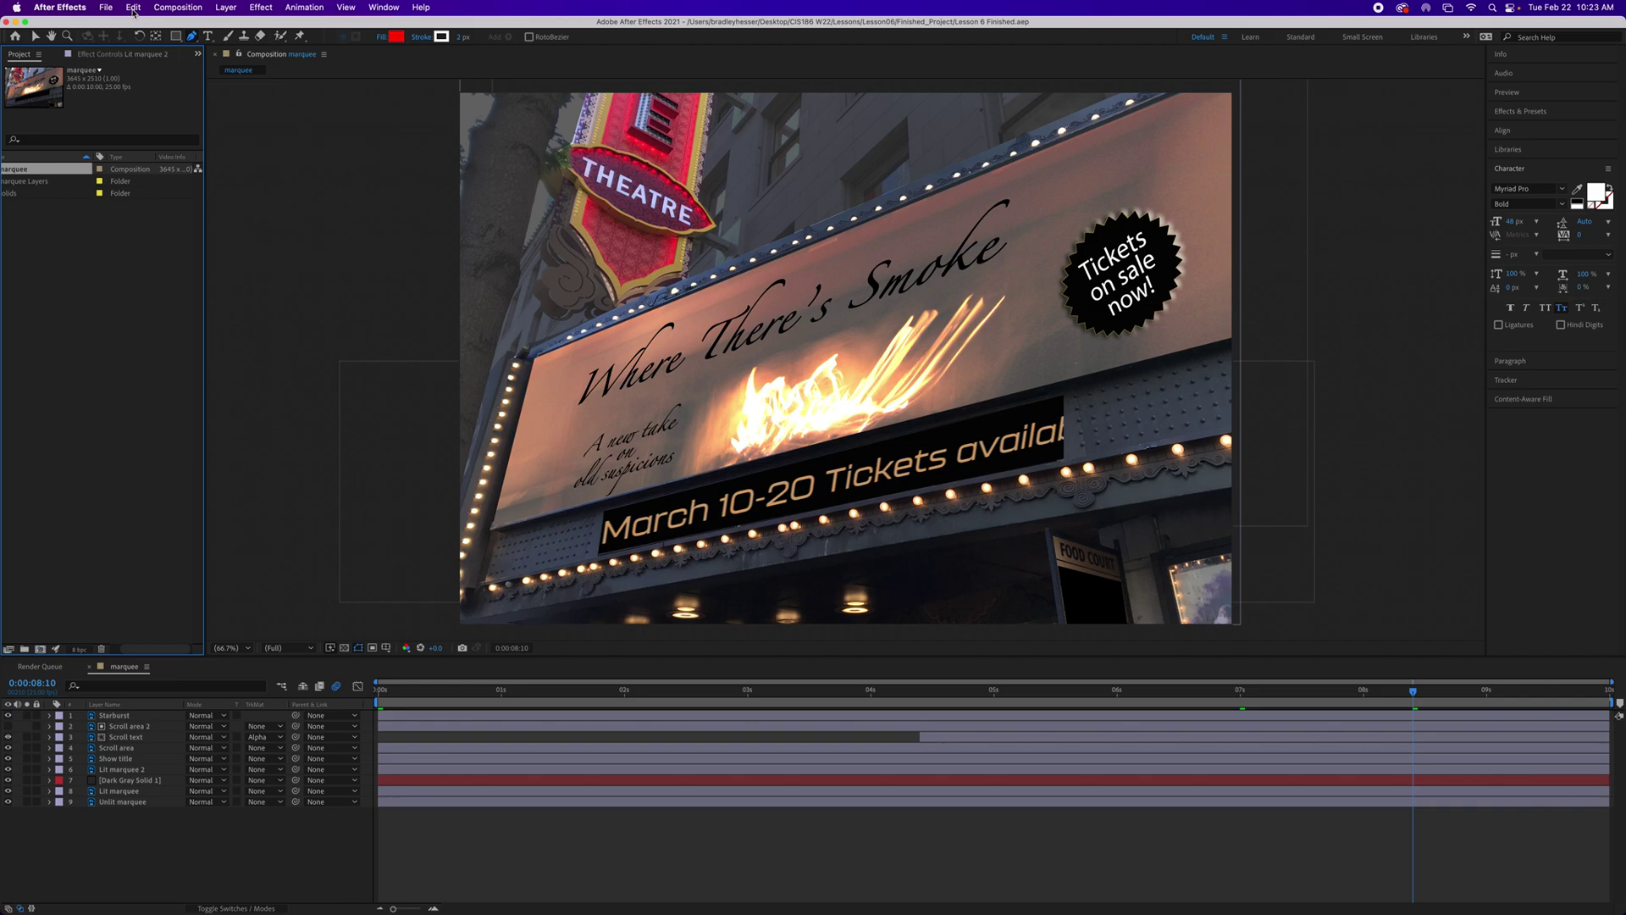
key(super+d)
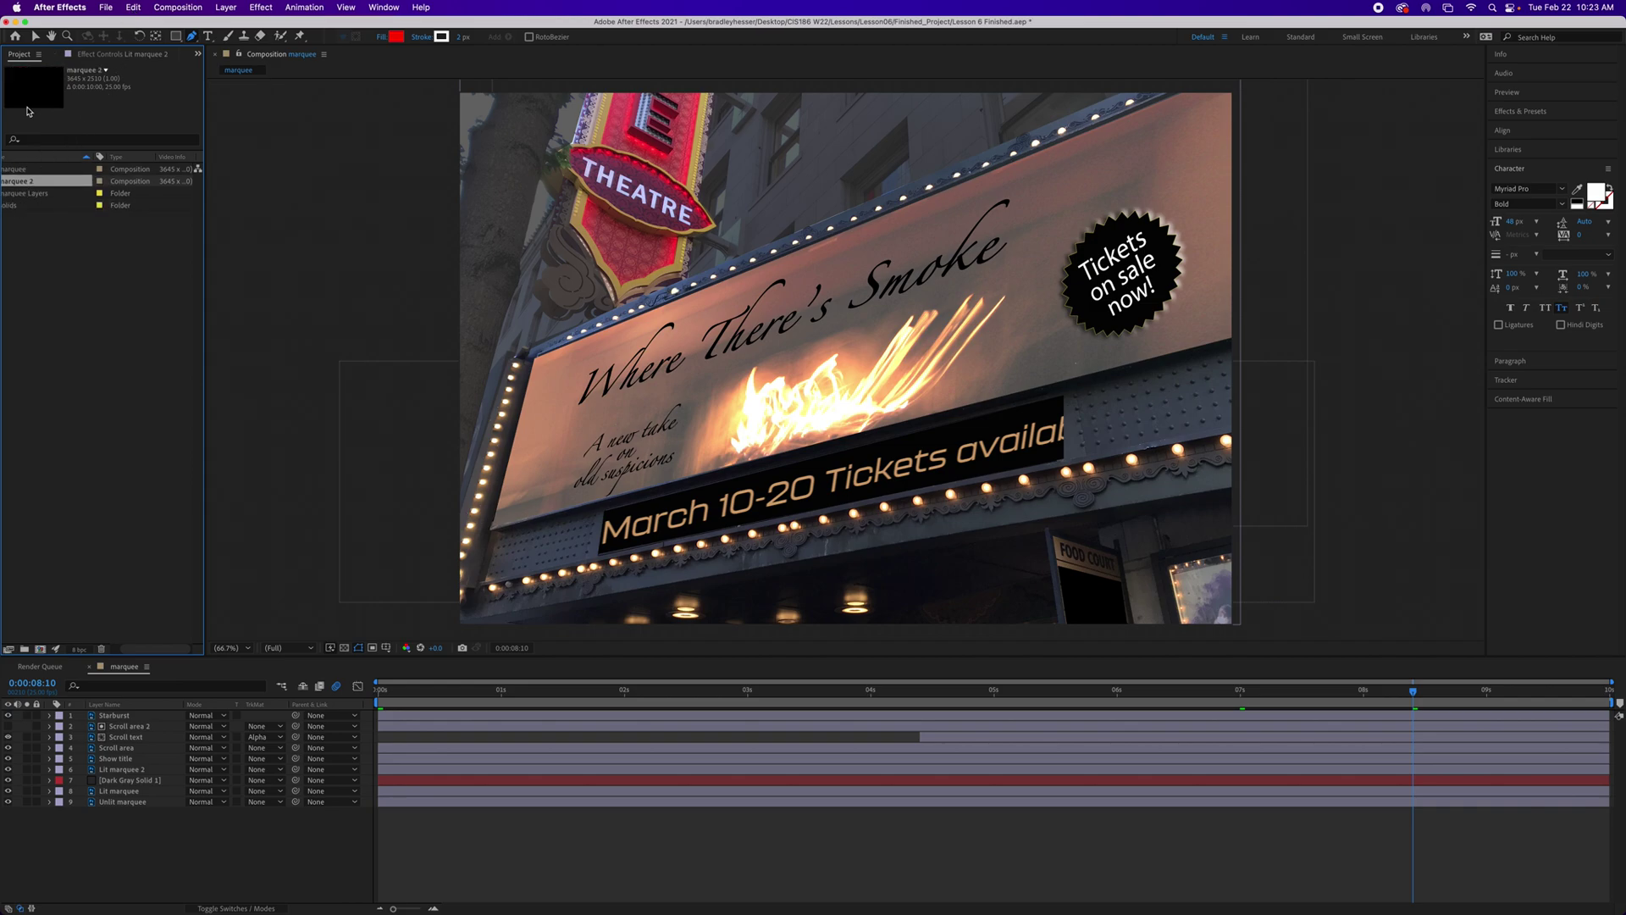
scroll(46, 195, right, 1)
scroll(49, 278, left, 3)
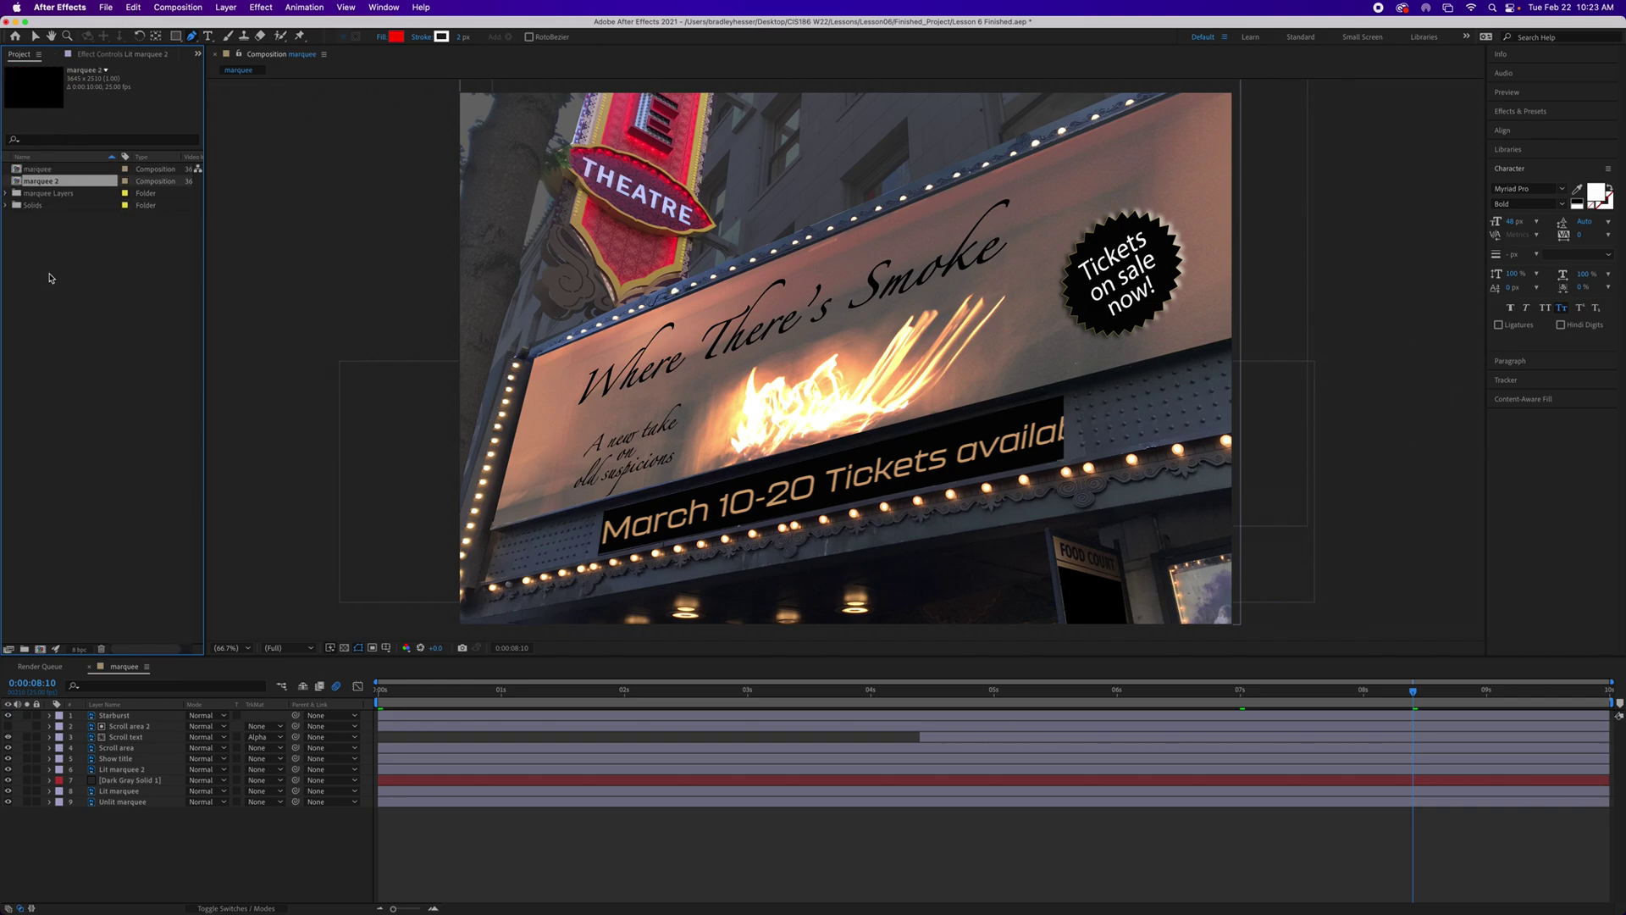
Step: Open the marquee 2 composition and select all its layers from Starburst through Unlit marquee
double_click(16, 184)
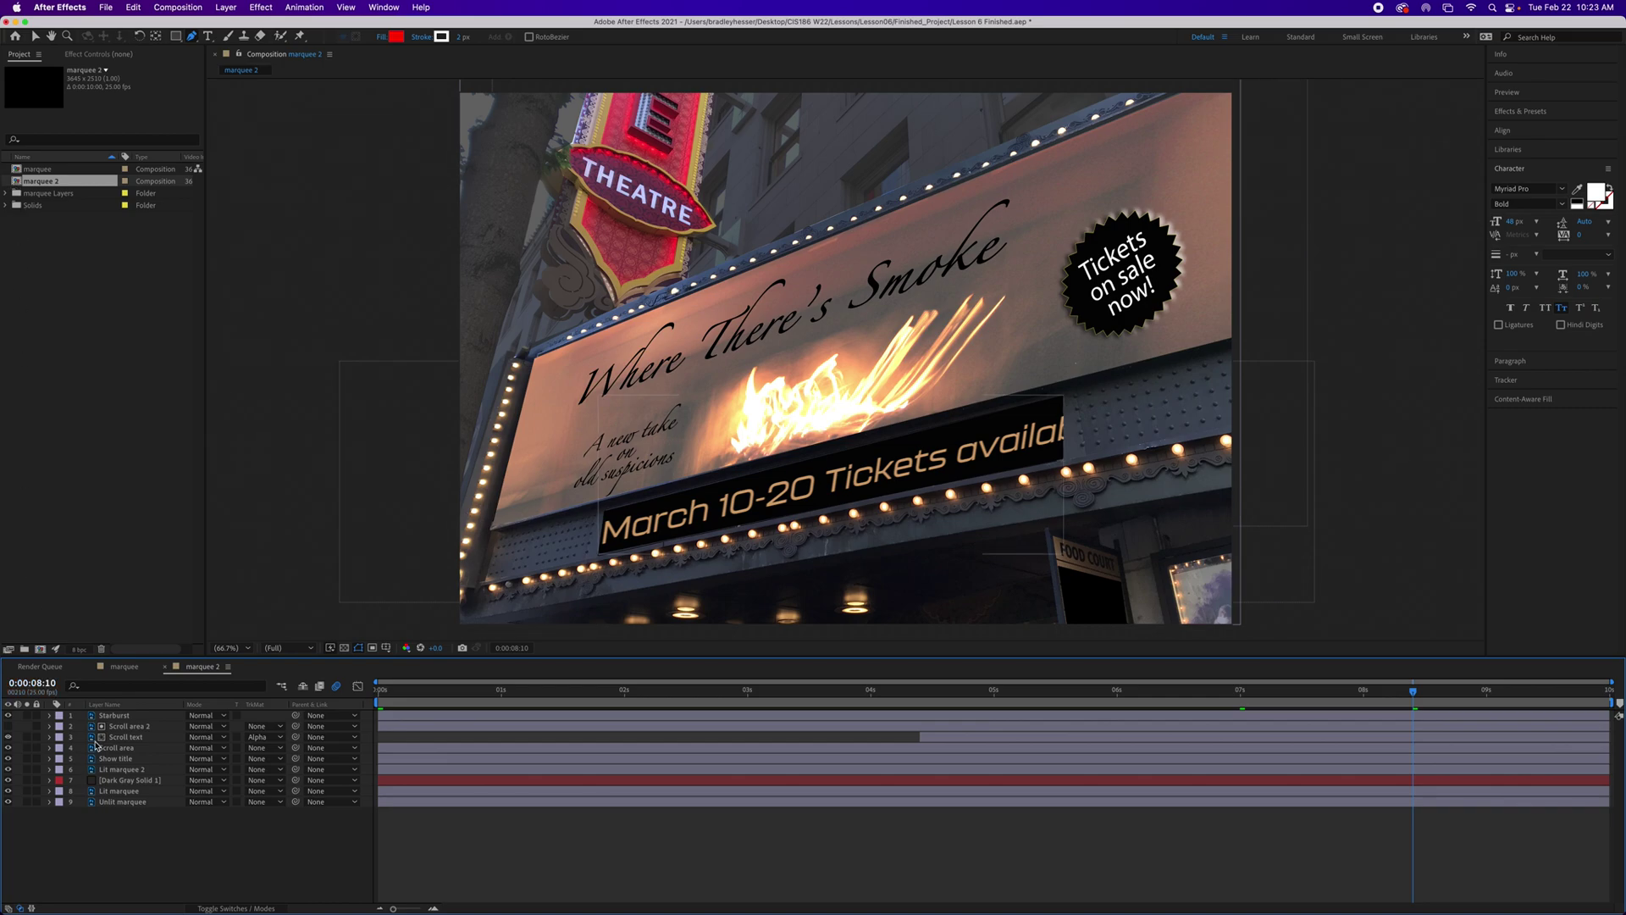
click(108, 718)
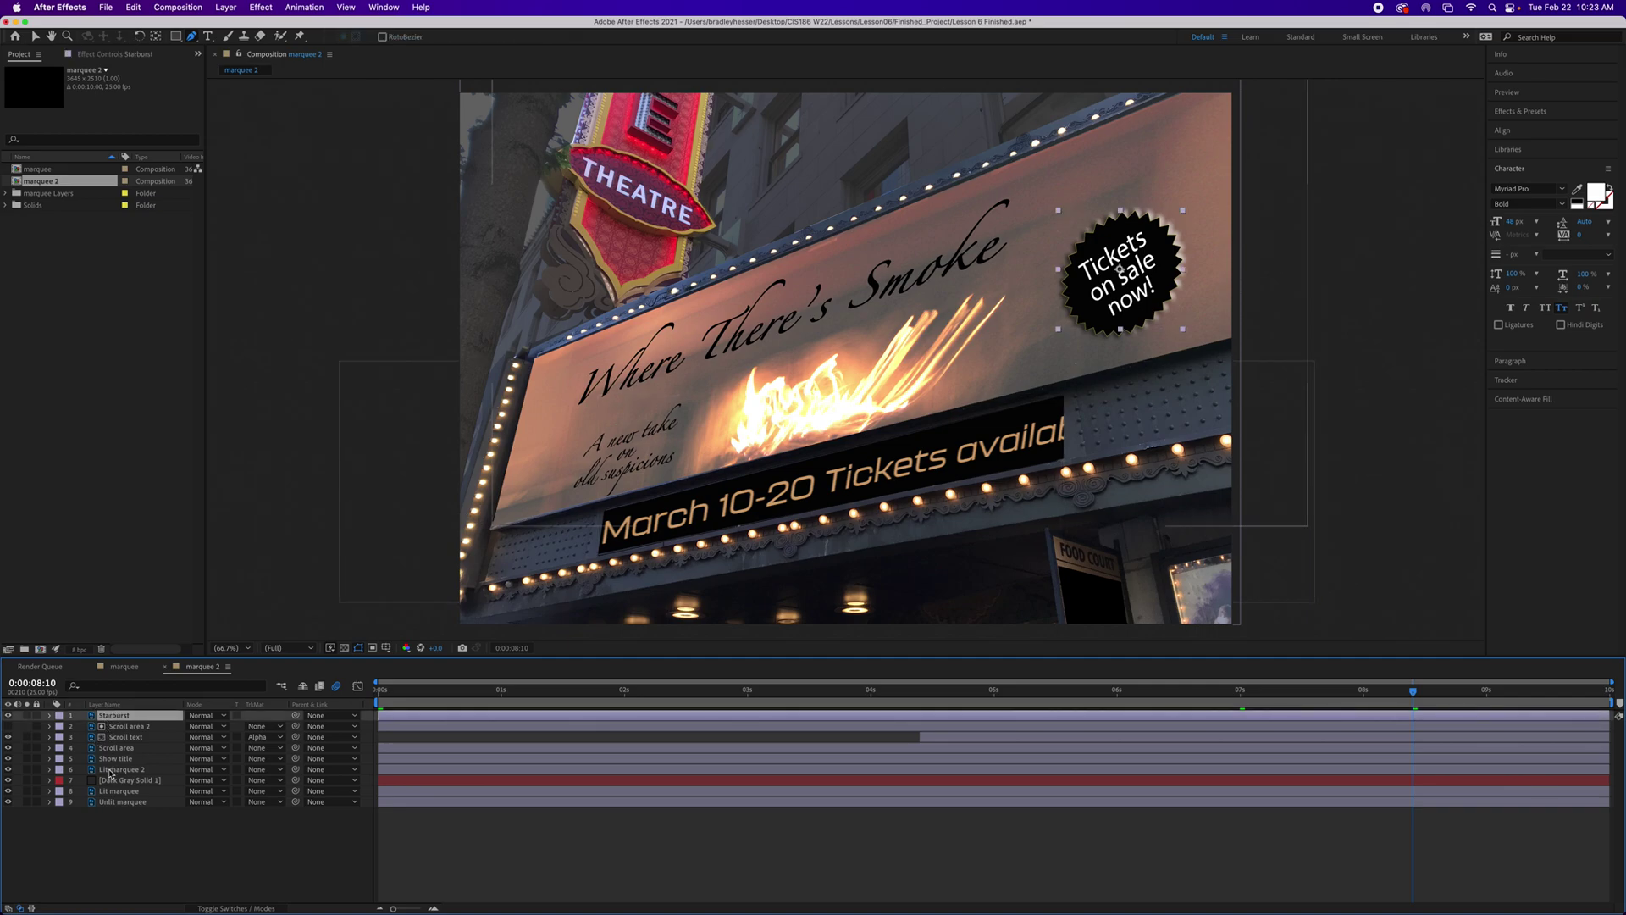
shift+click(119, 802)
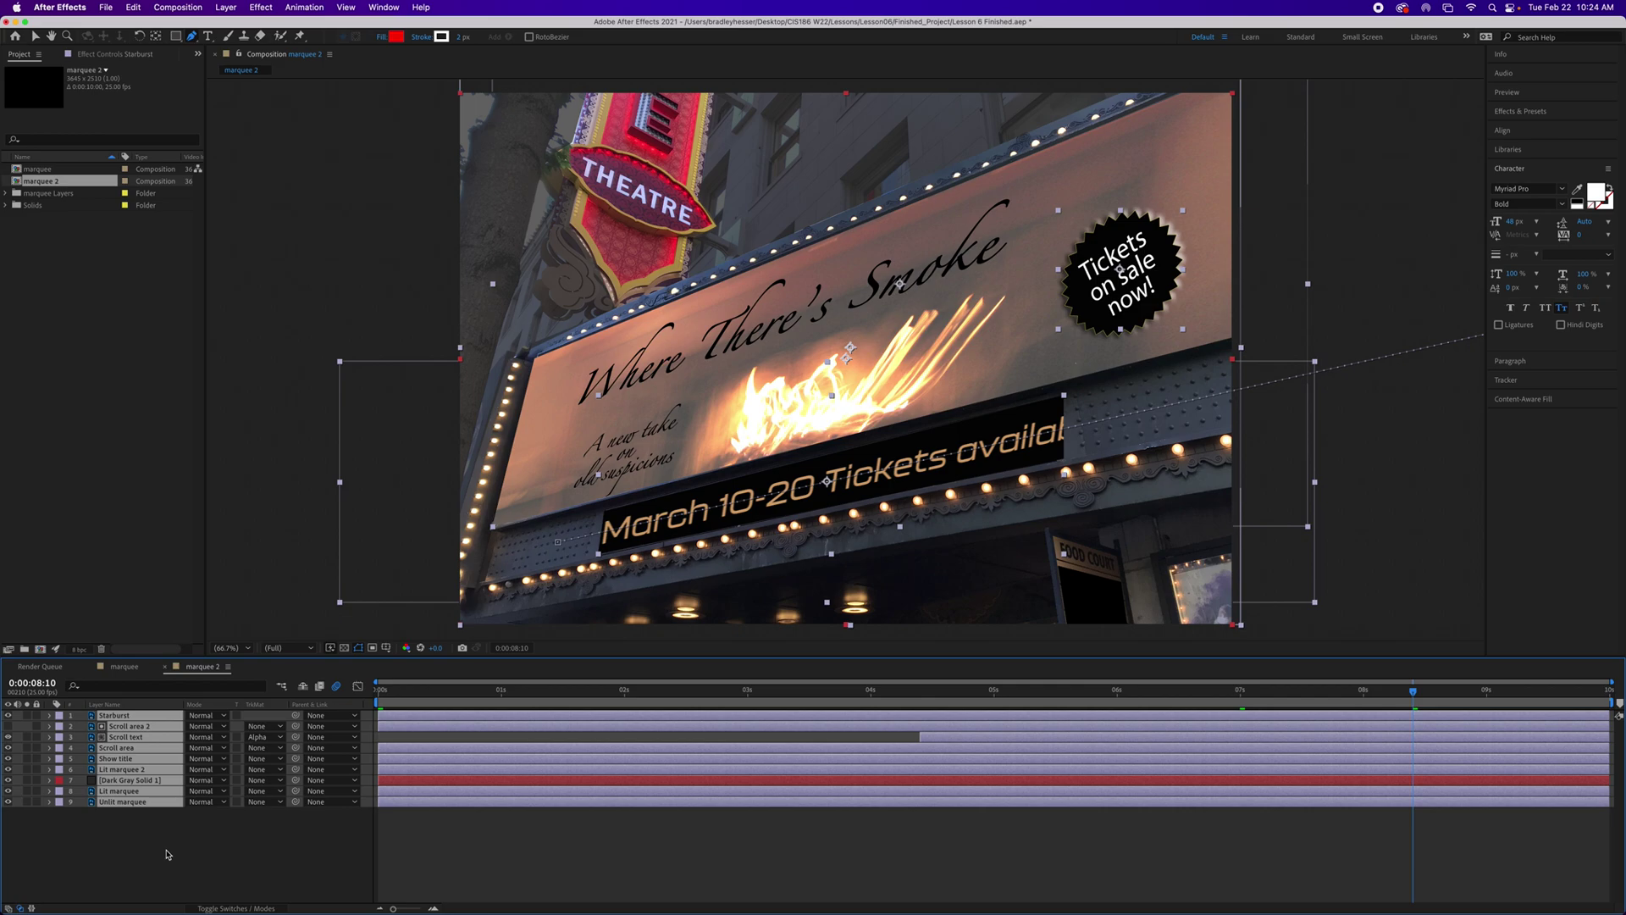
Step: Pre-compose the selected layers as Pre-comp 1, moving all attributes, and enable time remapping on the resulting layer
click(234, 10)
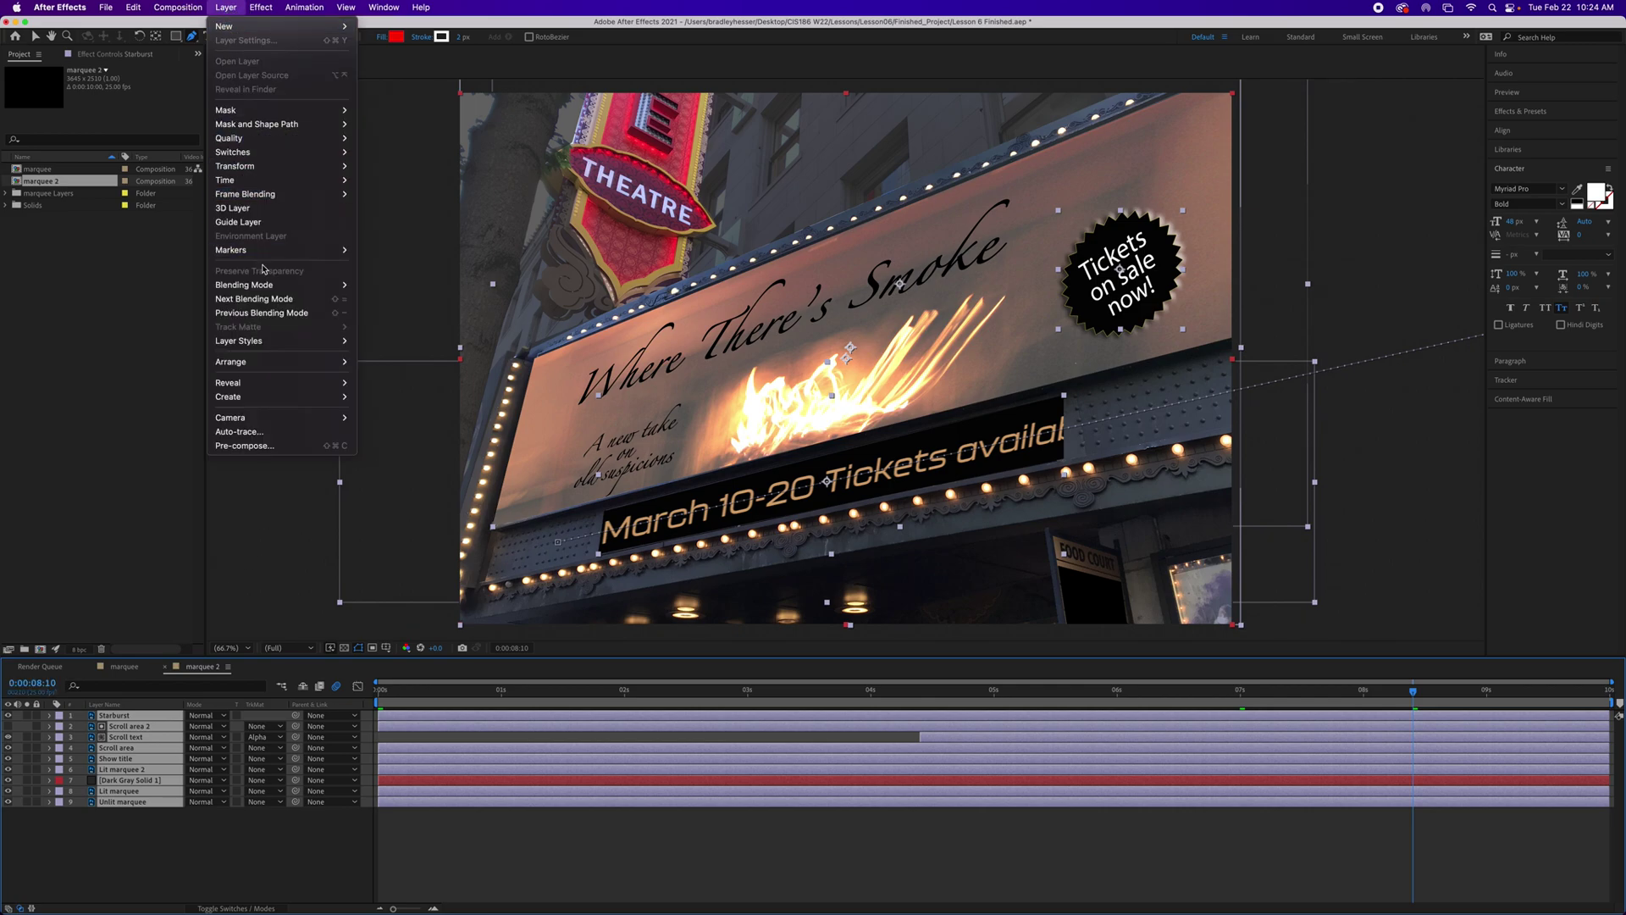
click(258, 446)
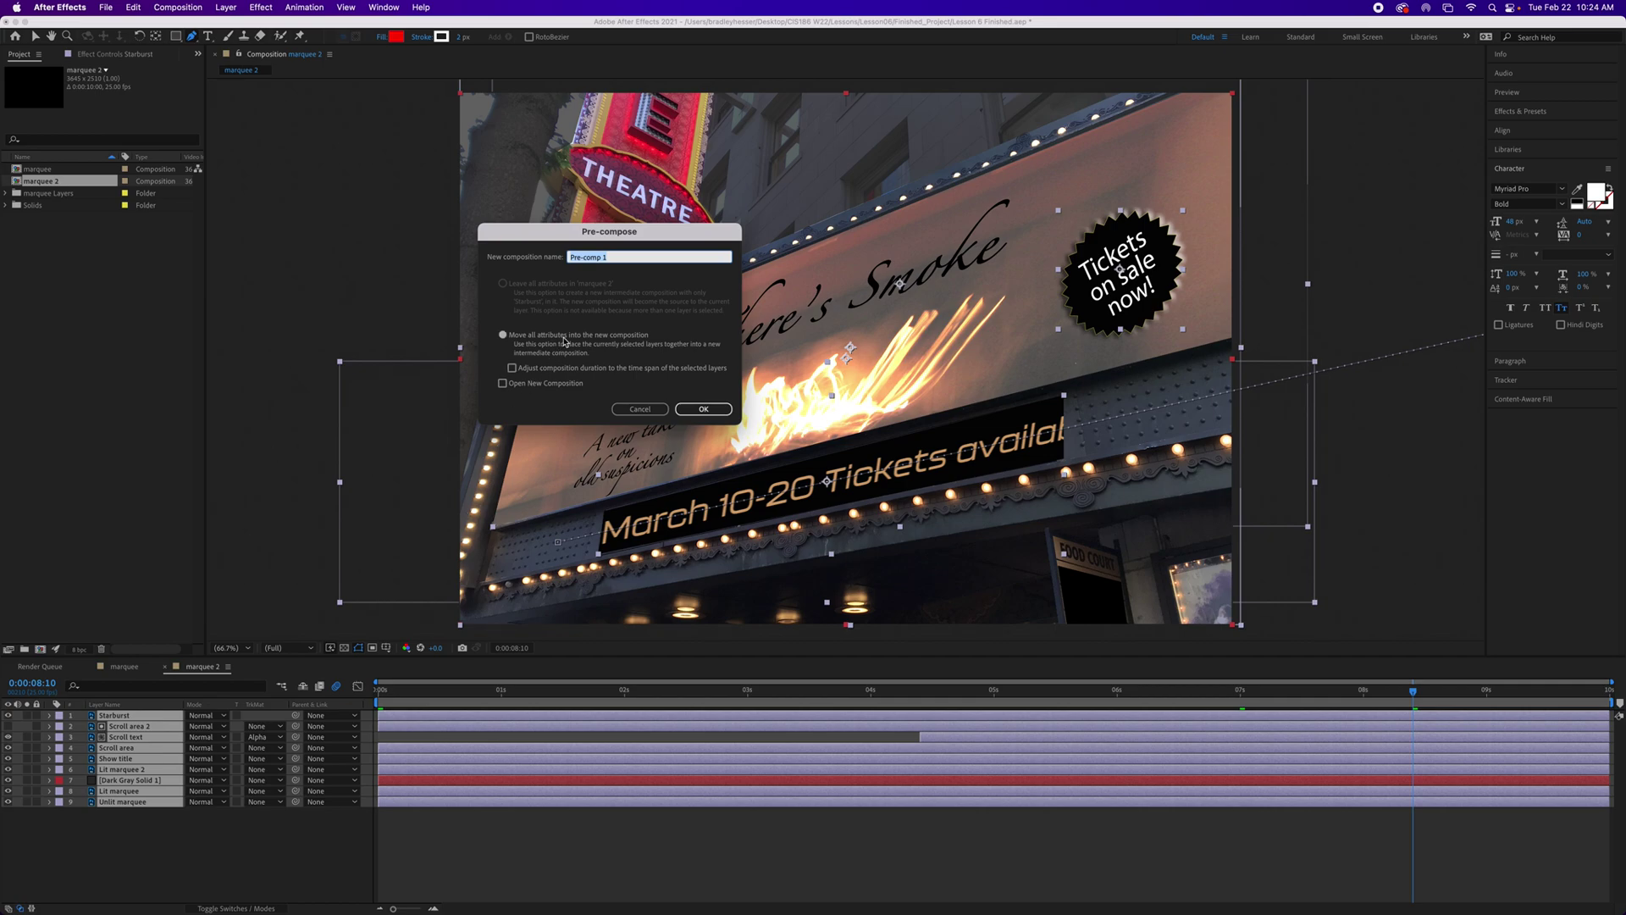
click(705, 410)
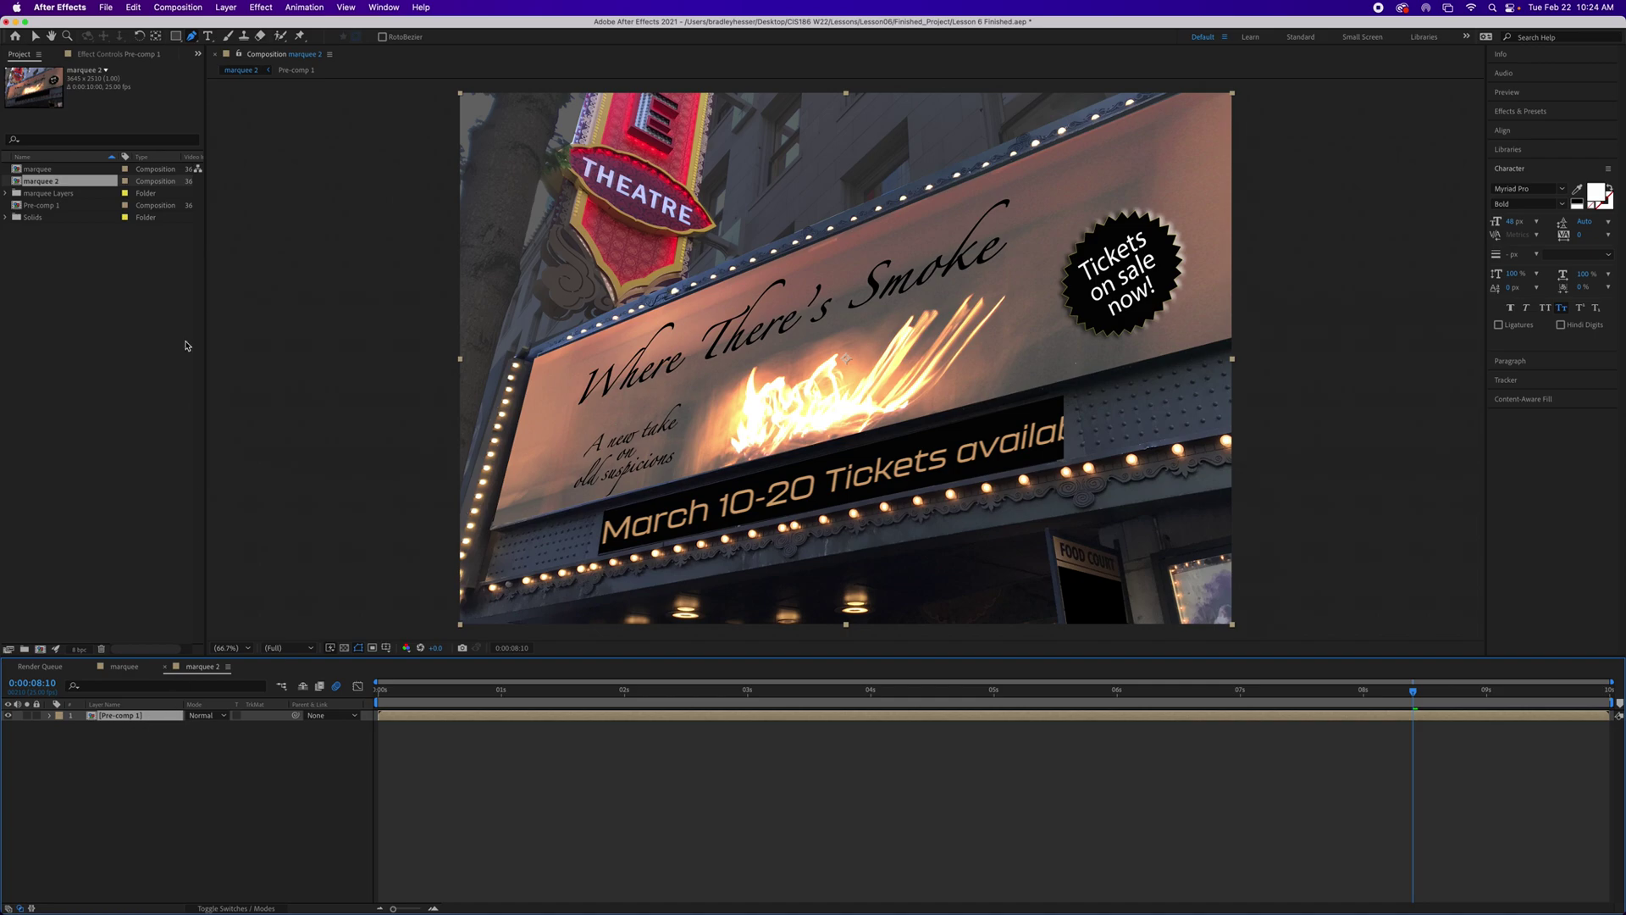
click(225, 6)
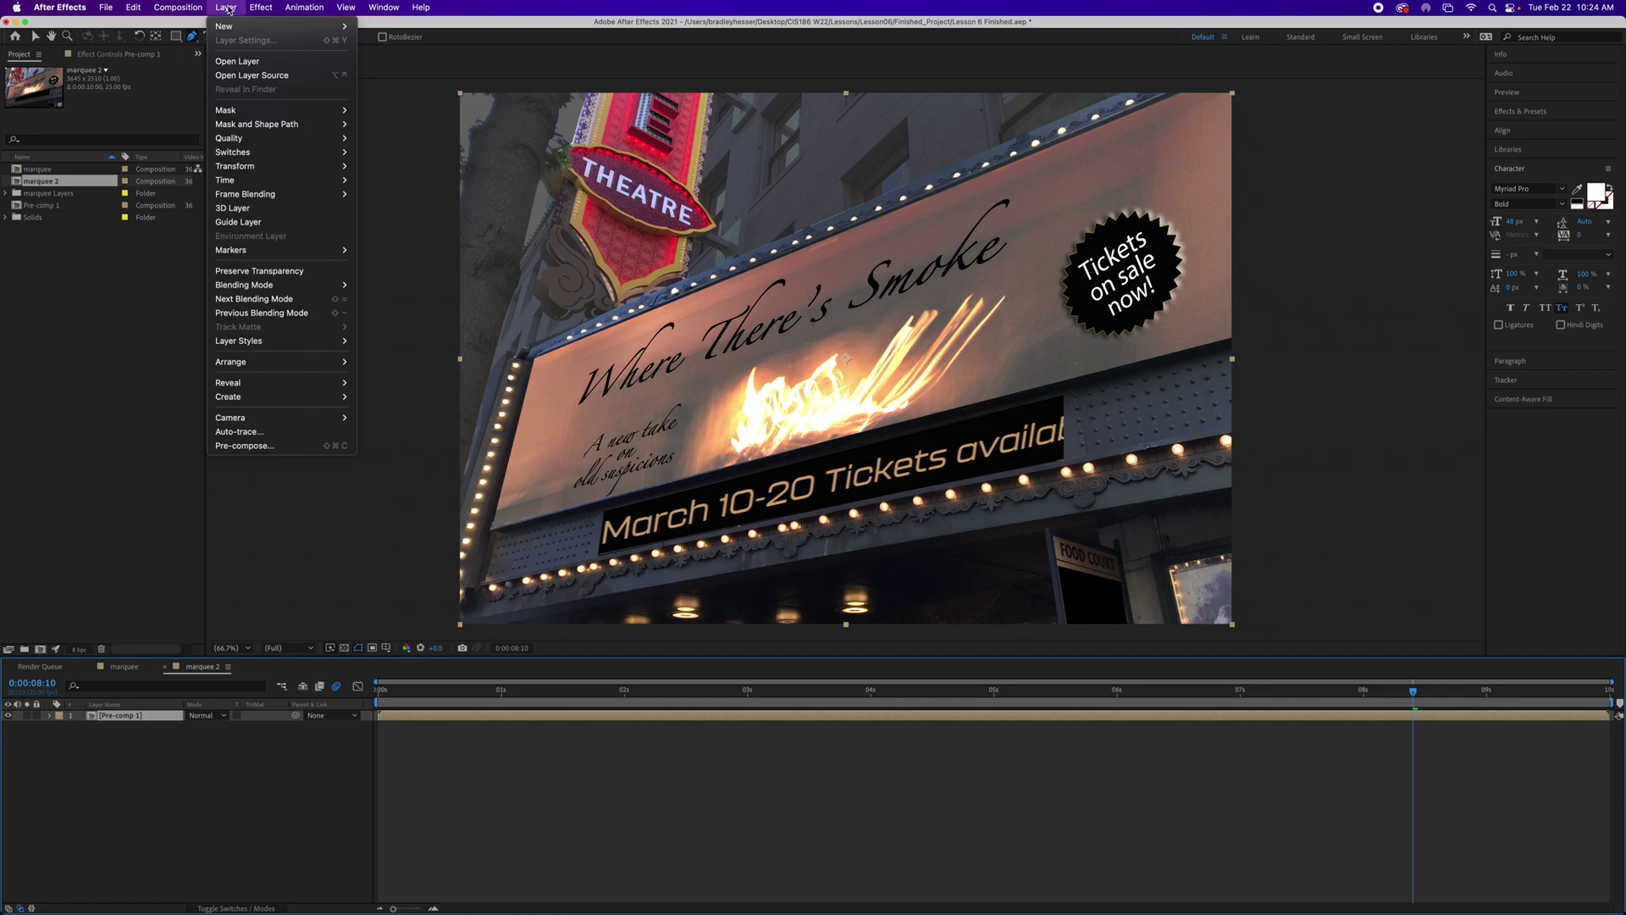
mouse_move(339, 180)
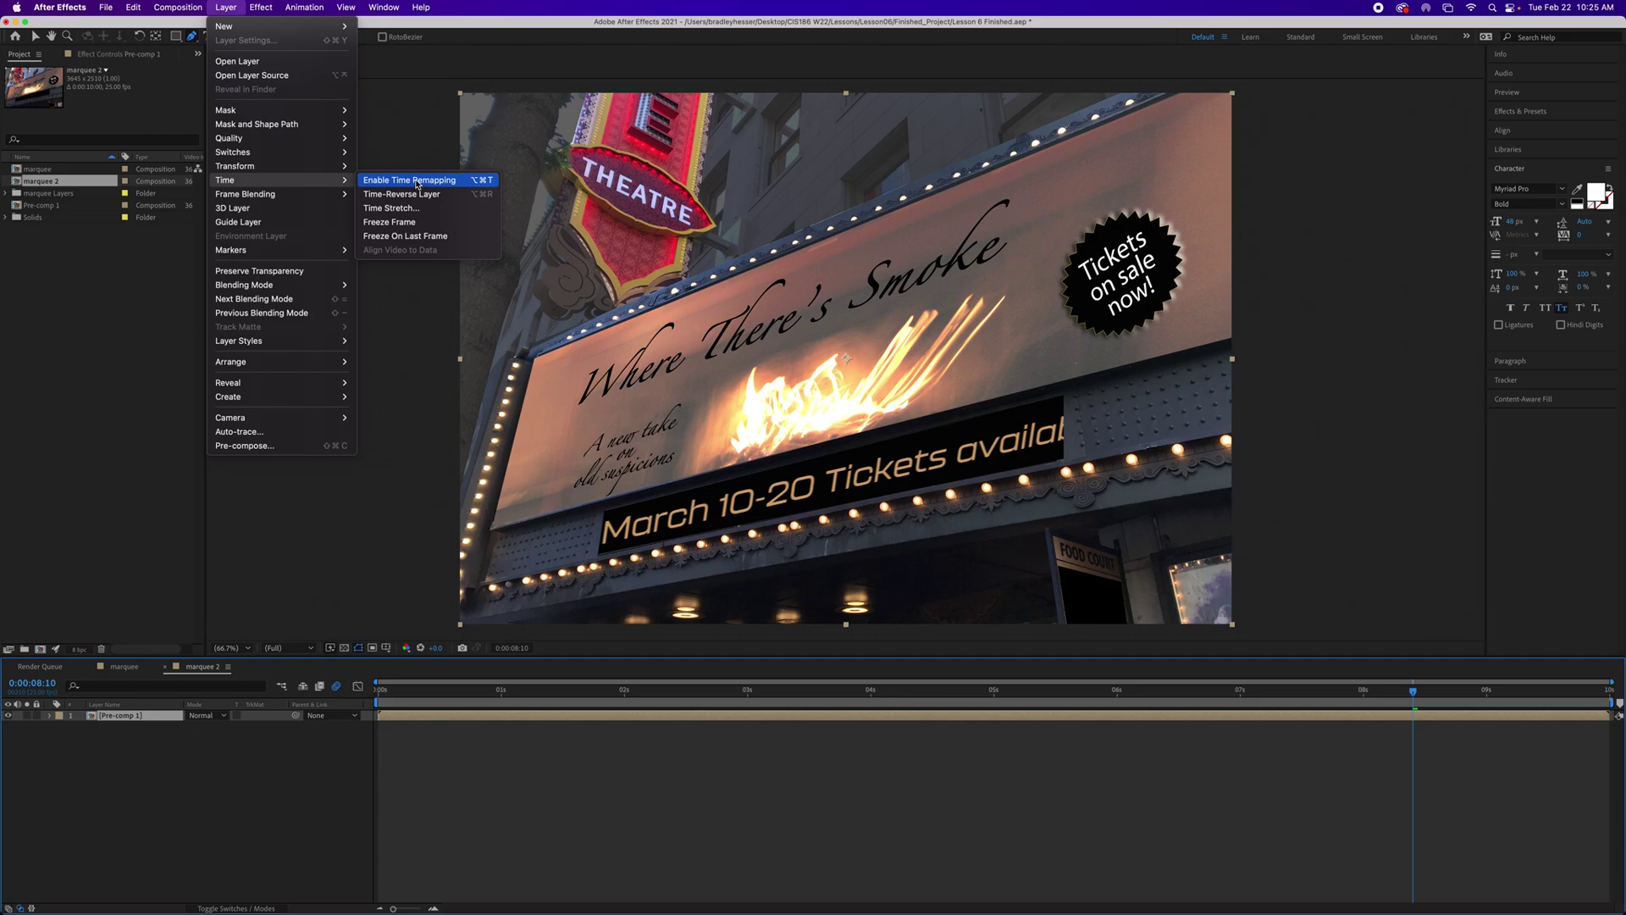
click(410, 179)
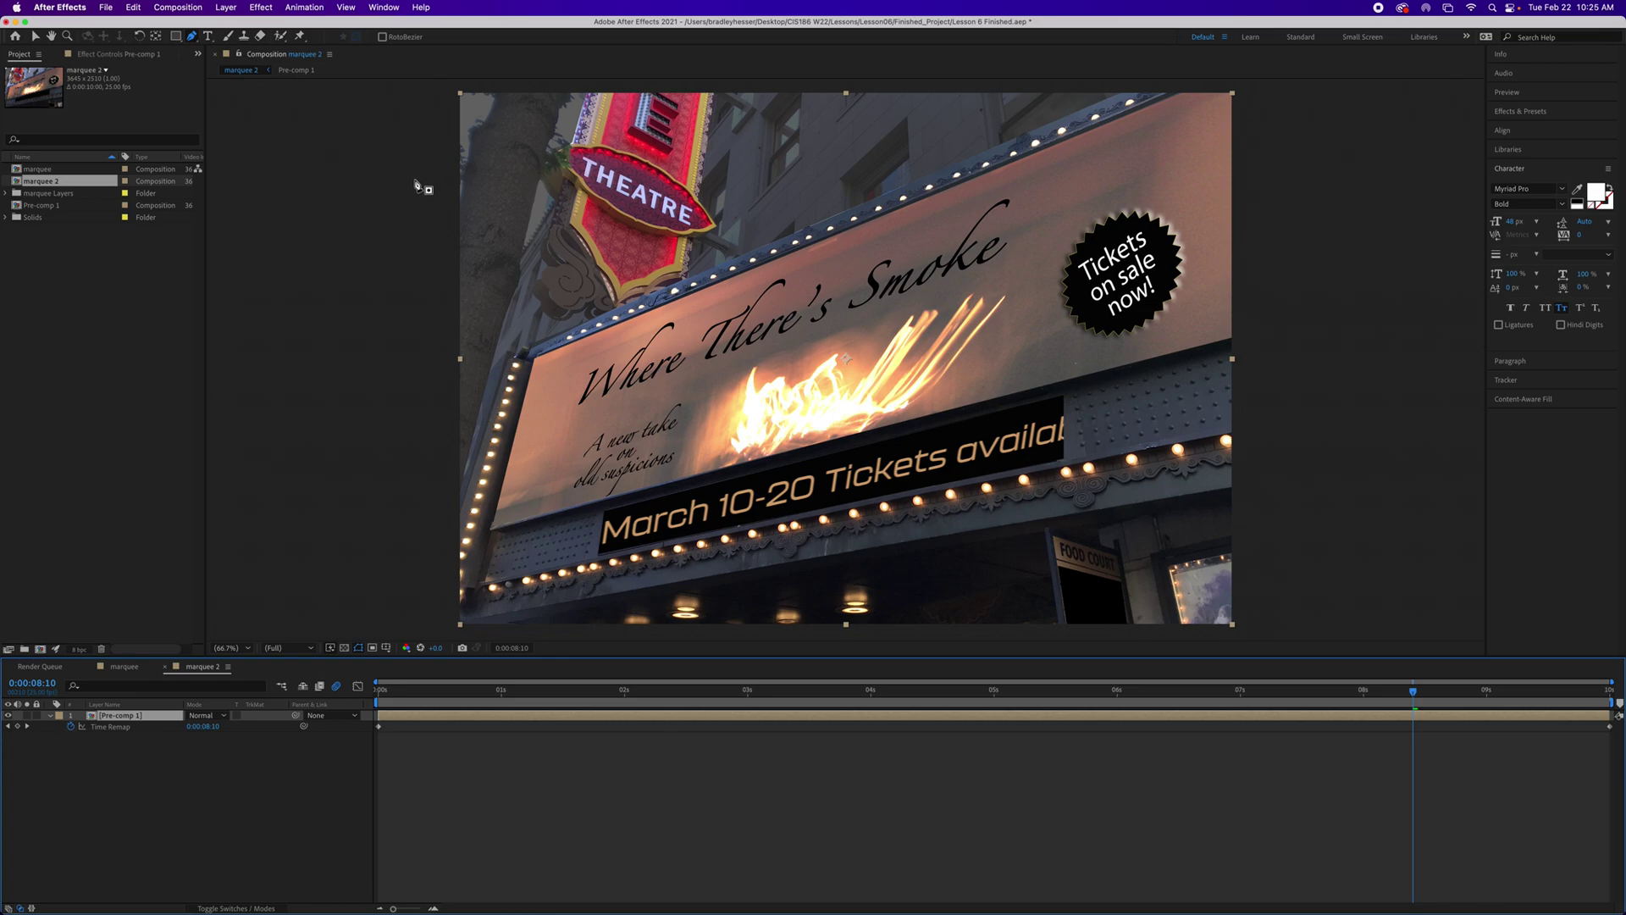
Step: Open Pre-comp 1 to see its nested layers, and undo the time remapping and pre-composing
double_click(93, 716)
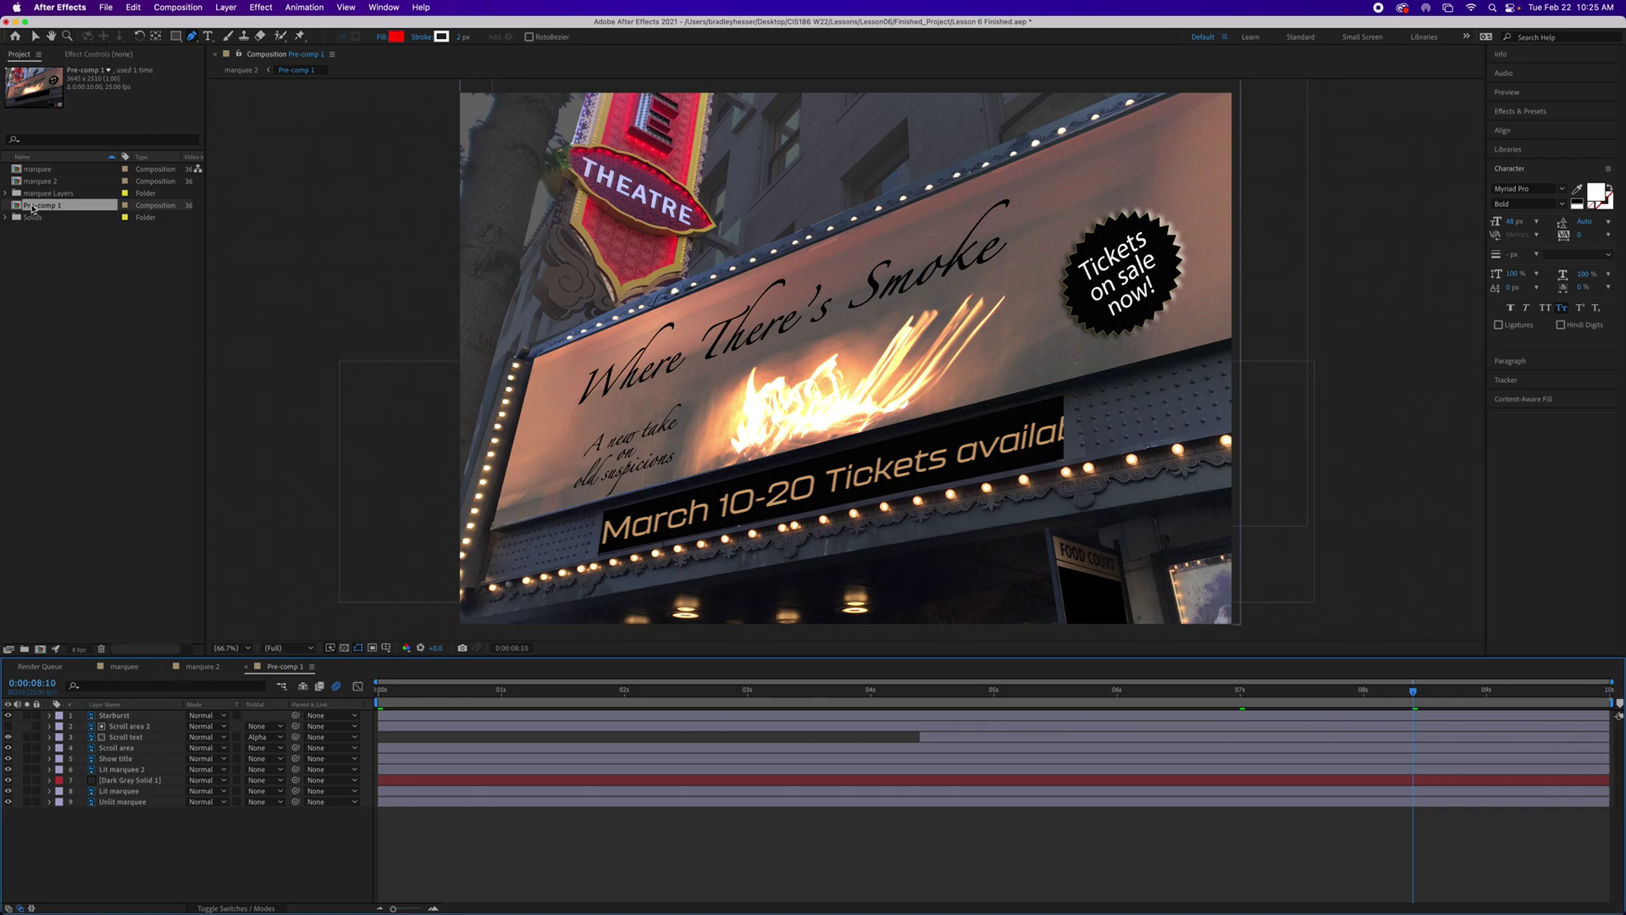
click(263, 751)
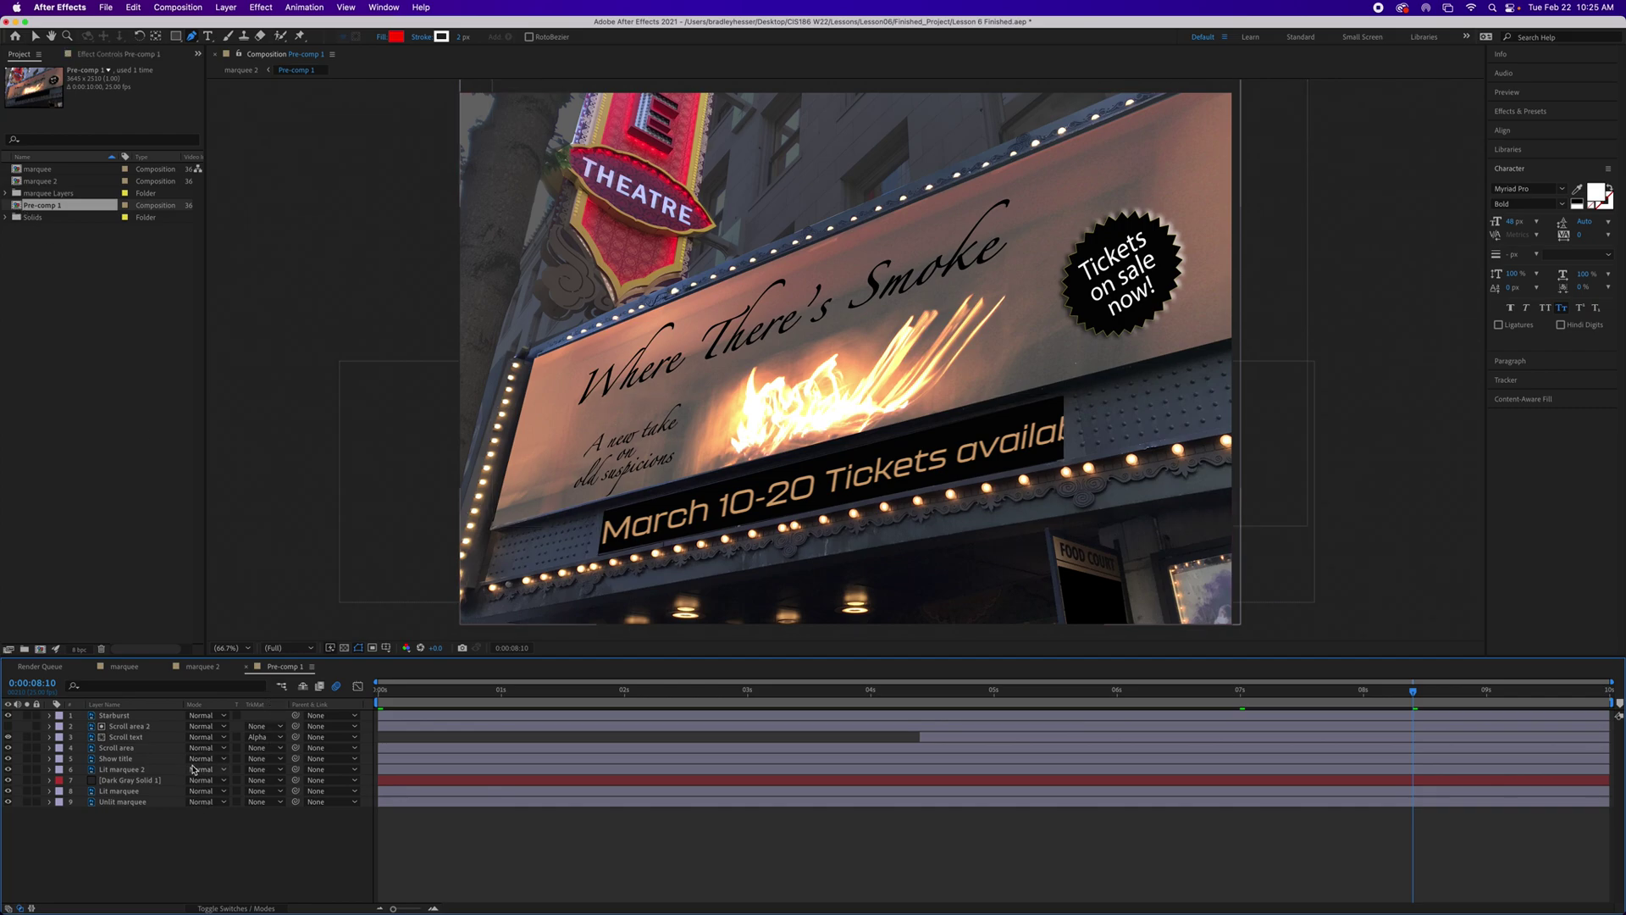
key(super+z)
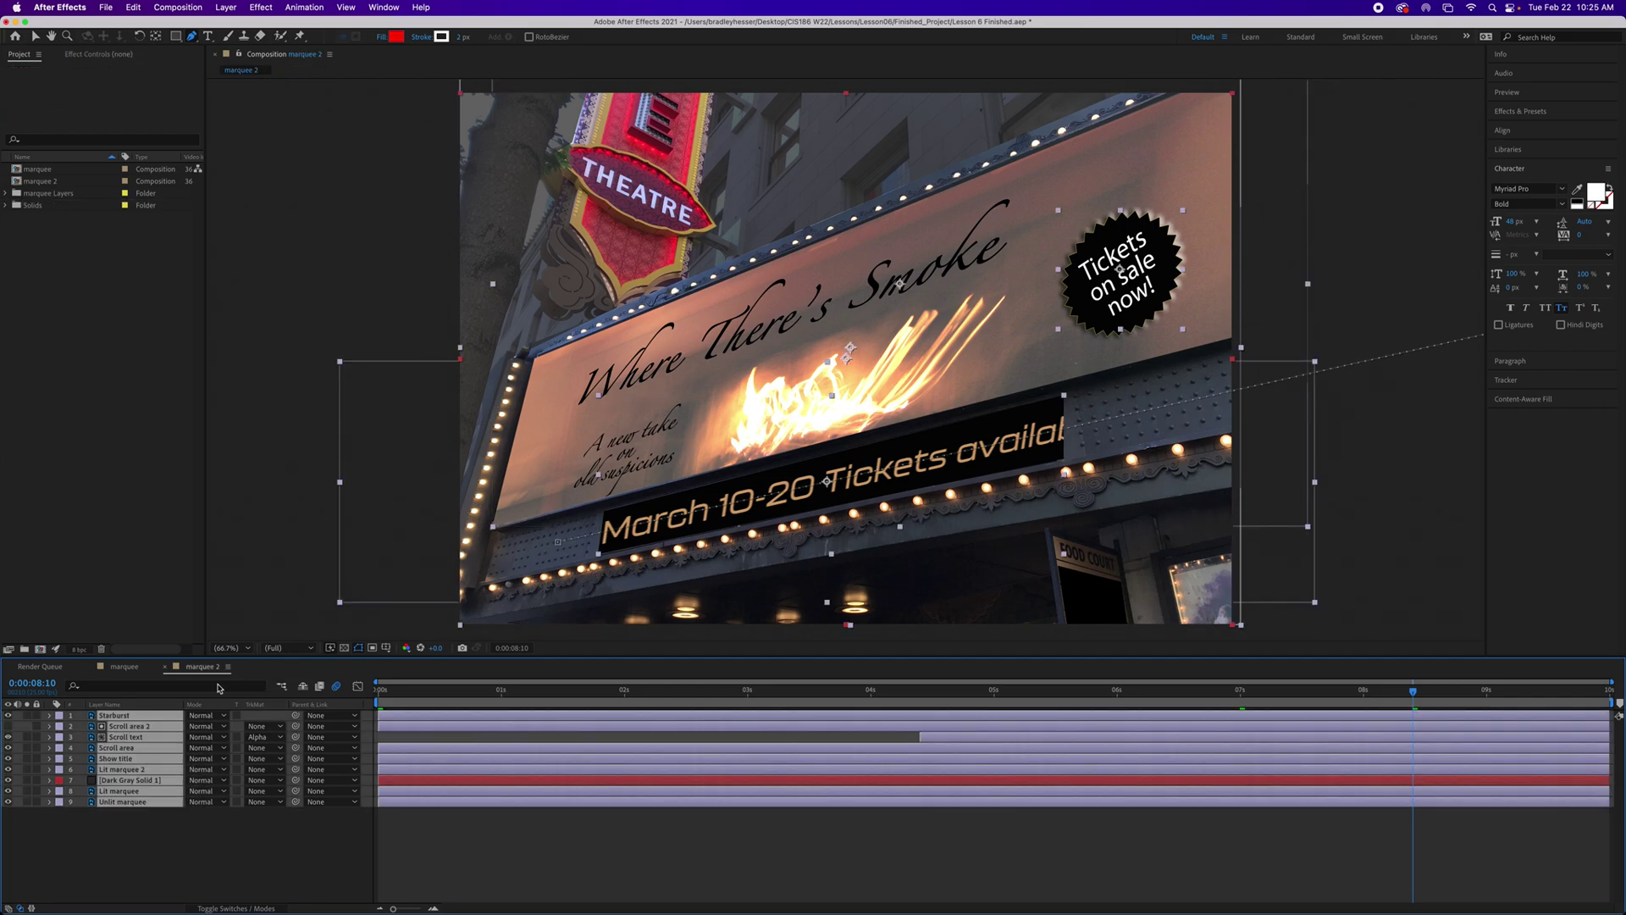
Step: Pre-compose all the selected marquee 2 layers as Pre-comp 1 with all attributes moved into the new composition
click(225, 7)
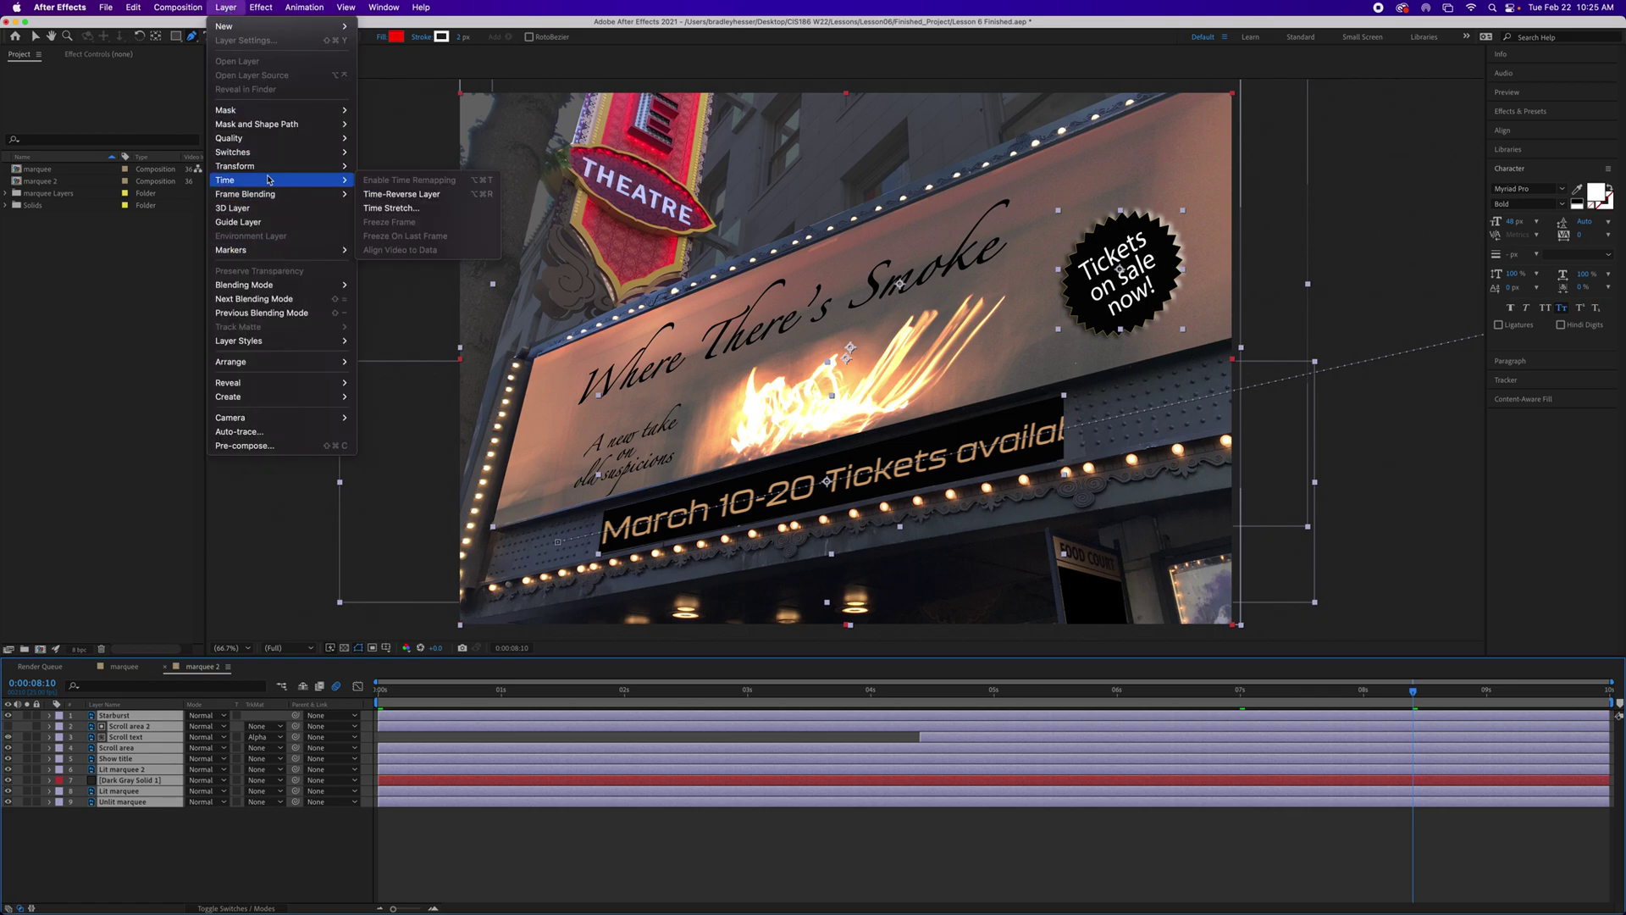
click(254, 445)
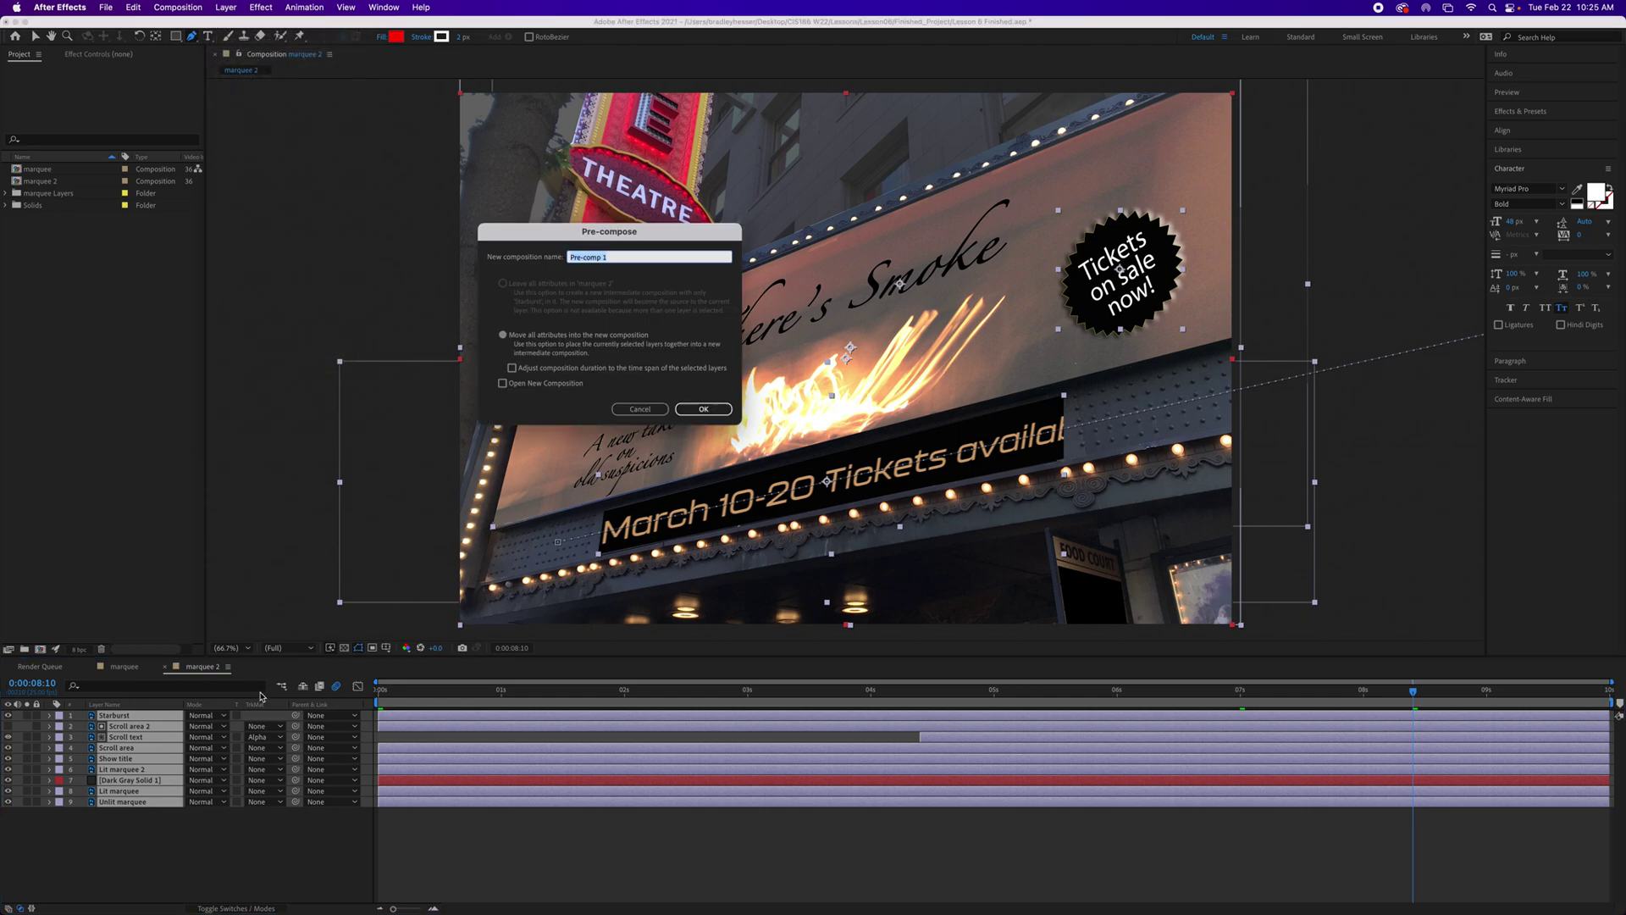
click(703, 409)
Step: Enable time remapping on the Pre-comp 1 layer
click(116, 759)
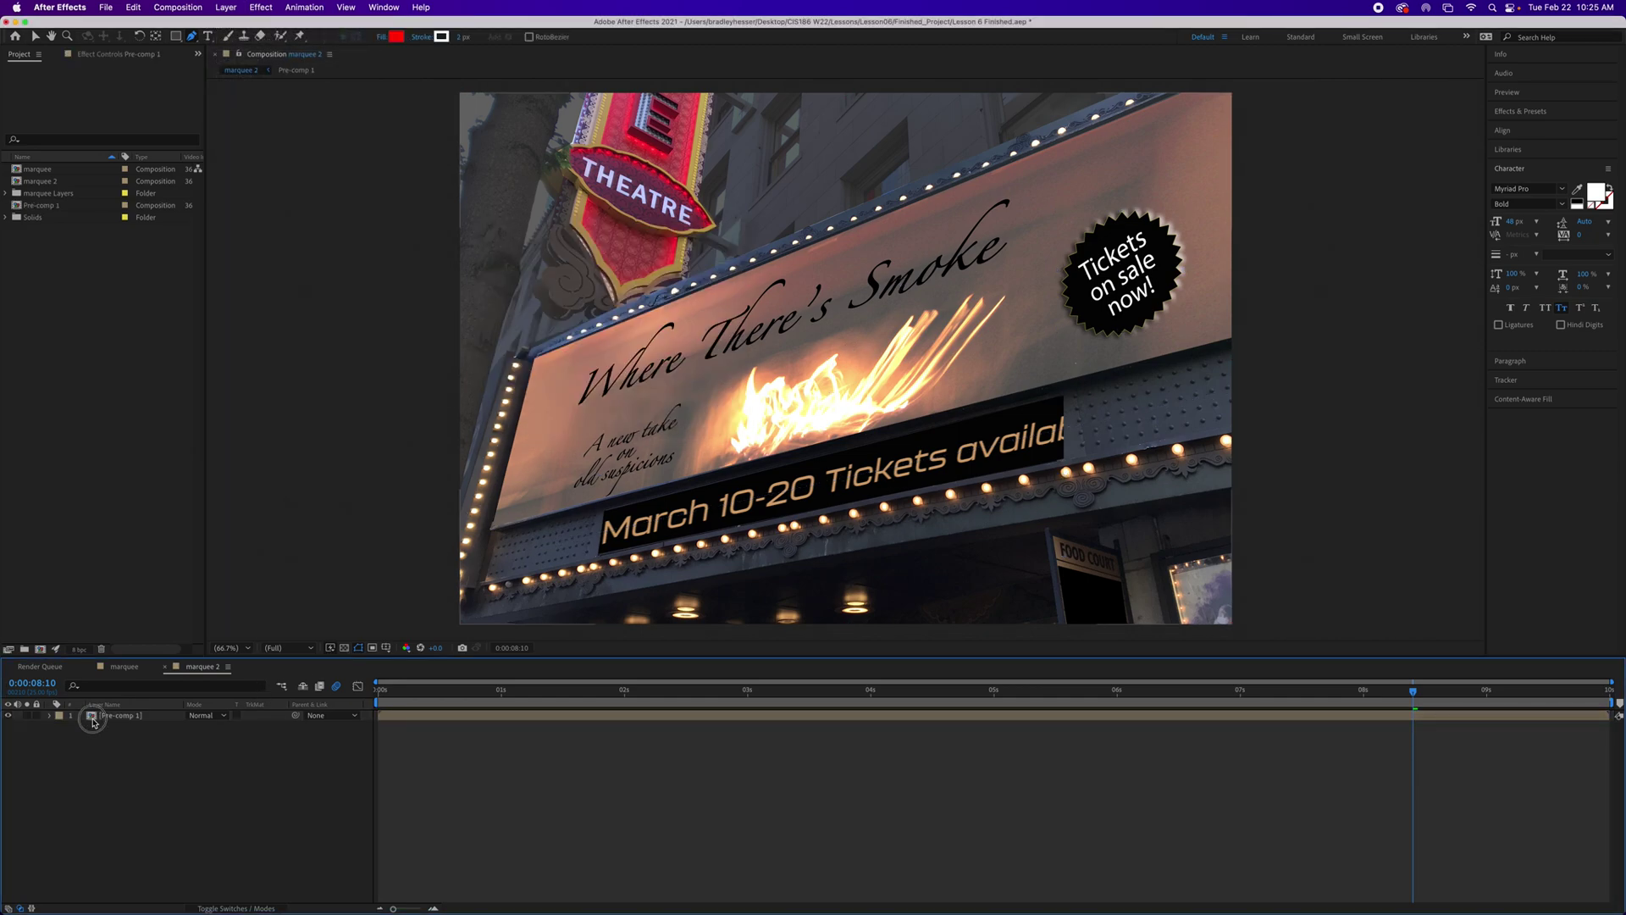
click(96, 717)
click(225, 7)
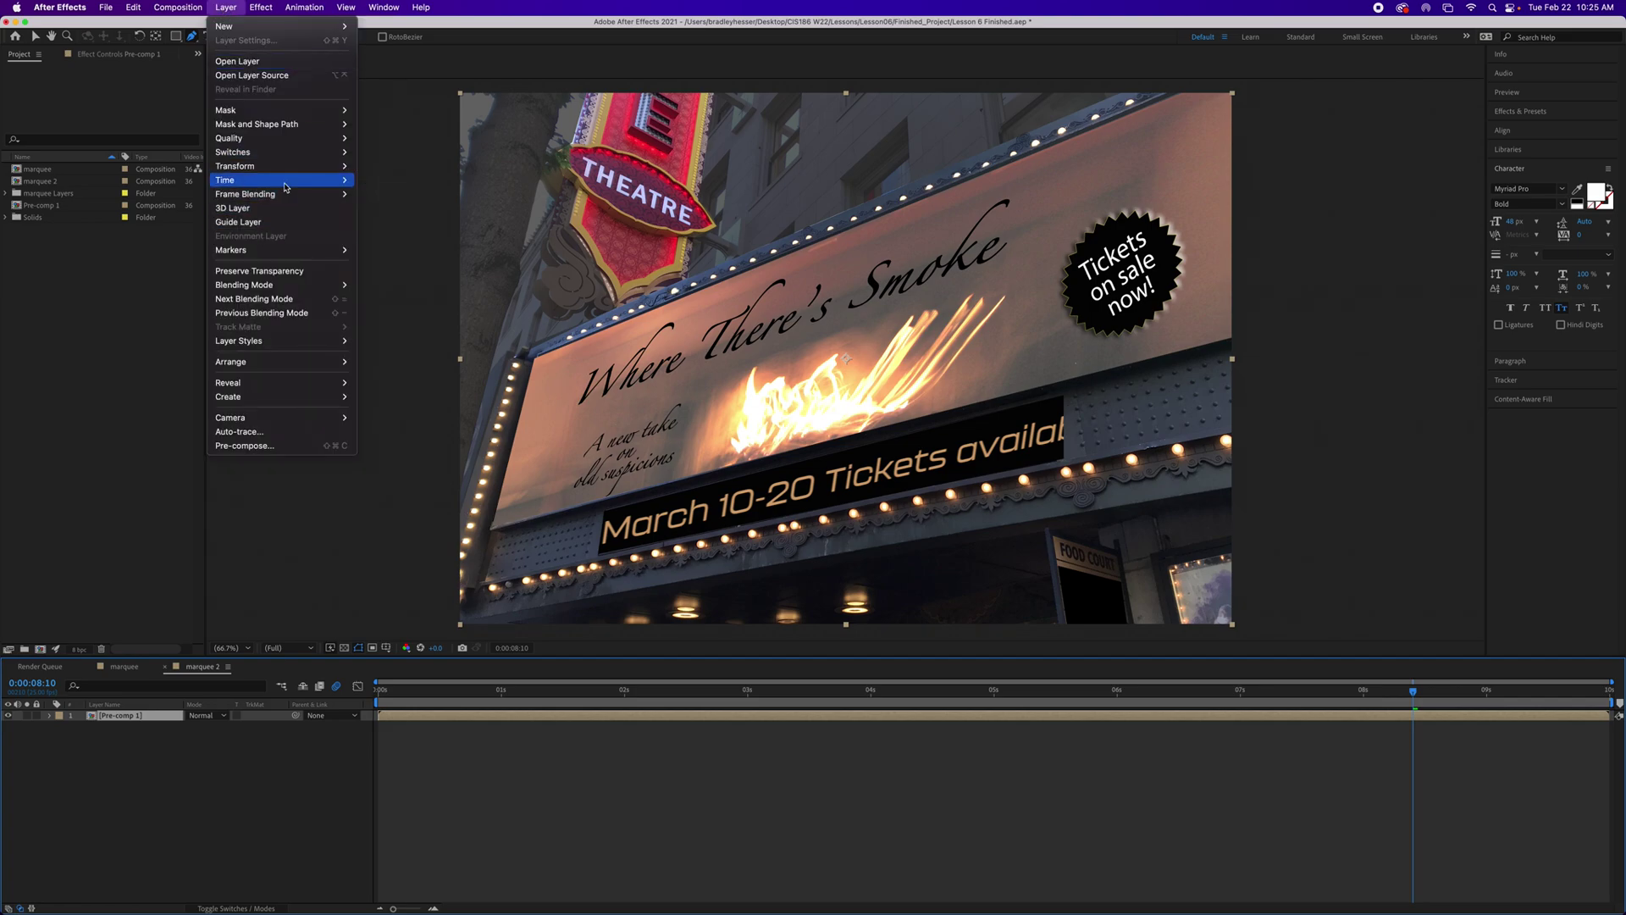
mouse_move(254, 180)
click(412, 181)
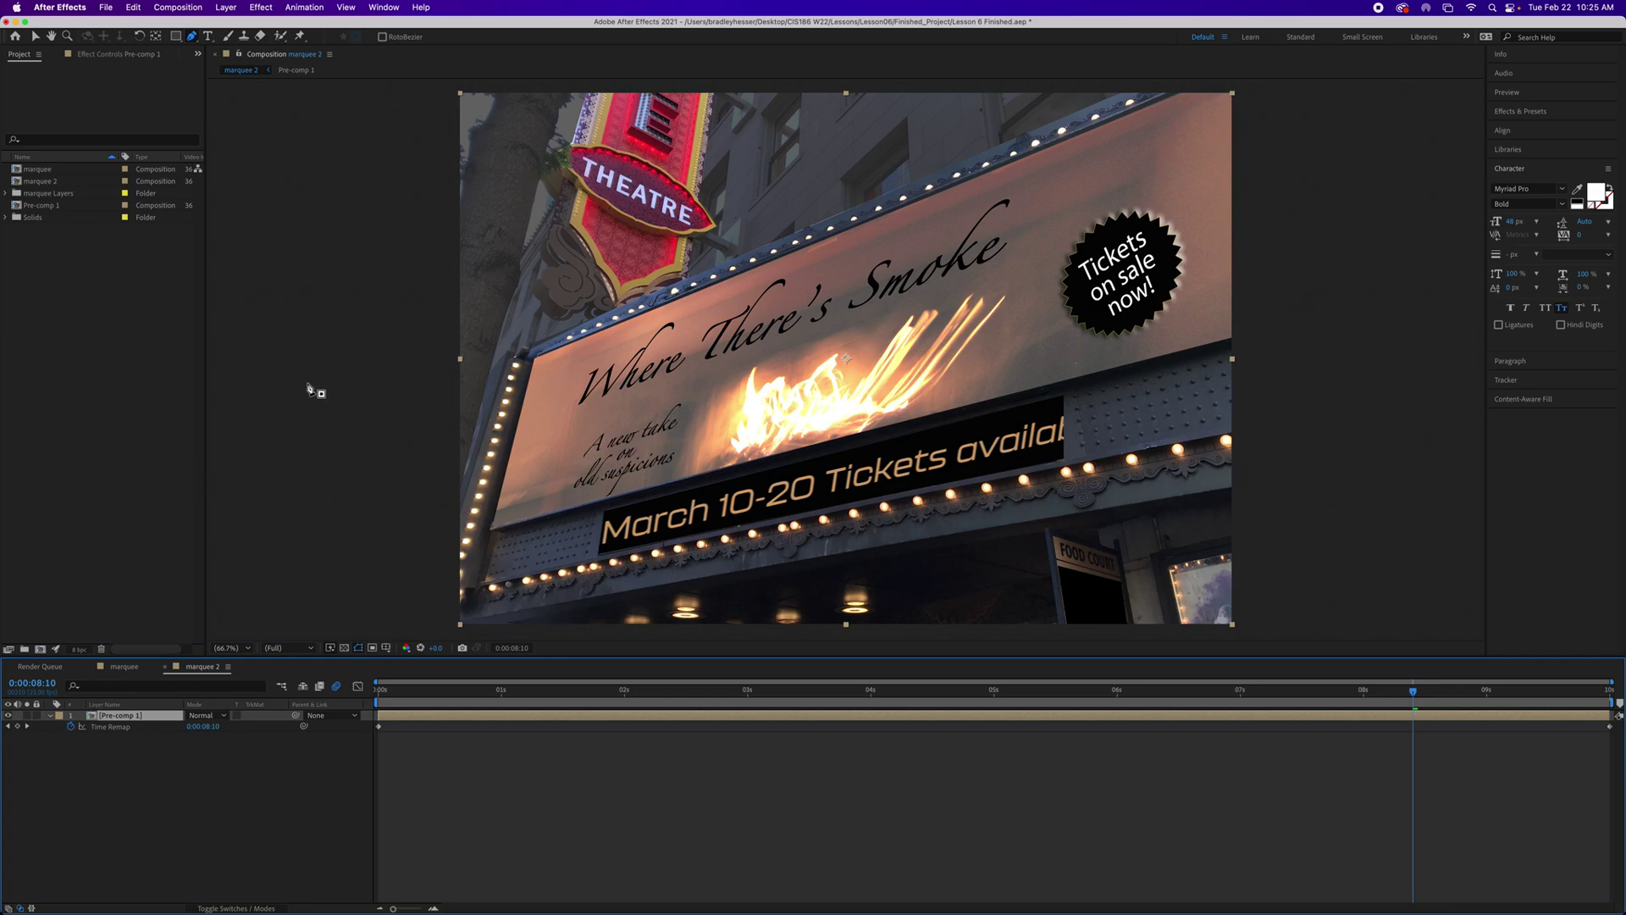
Step: Open Pre-comp 1 in its layer view and extend the layer's in point to -0:00:00:06
click(225, 8)
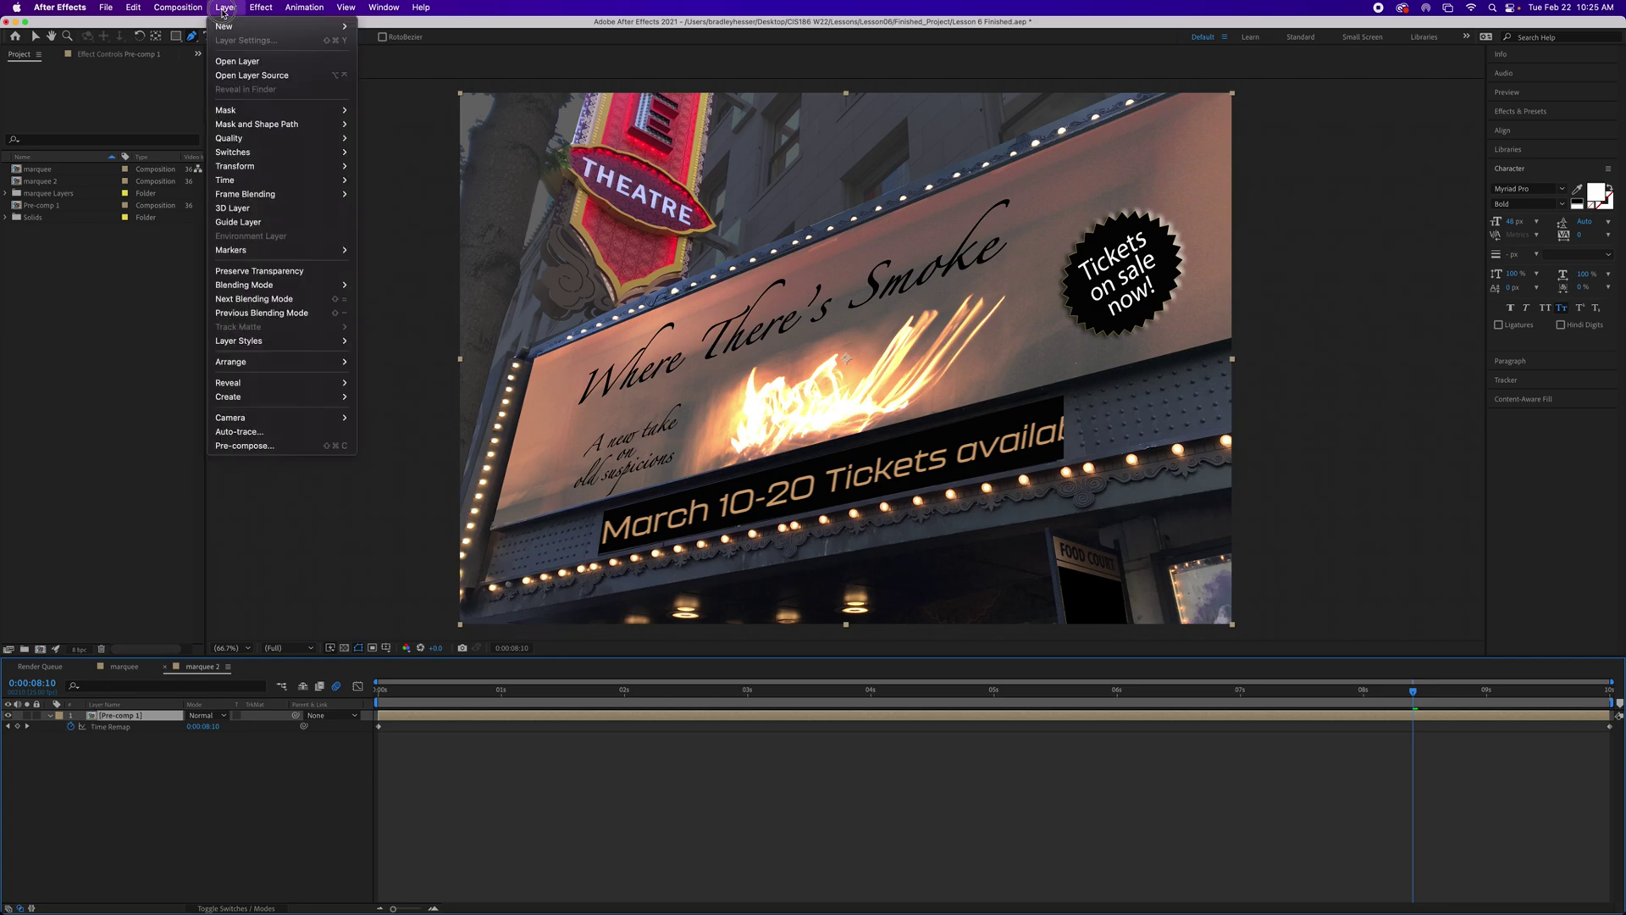
click(238, 66)
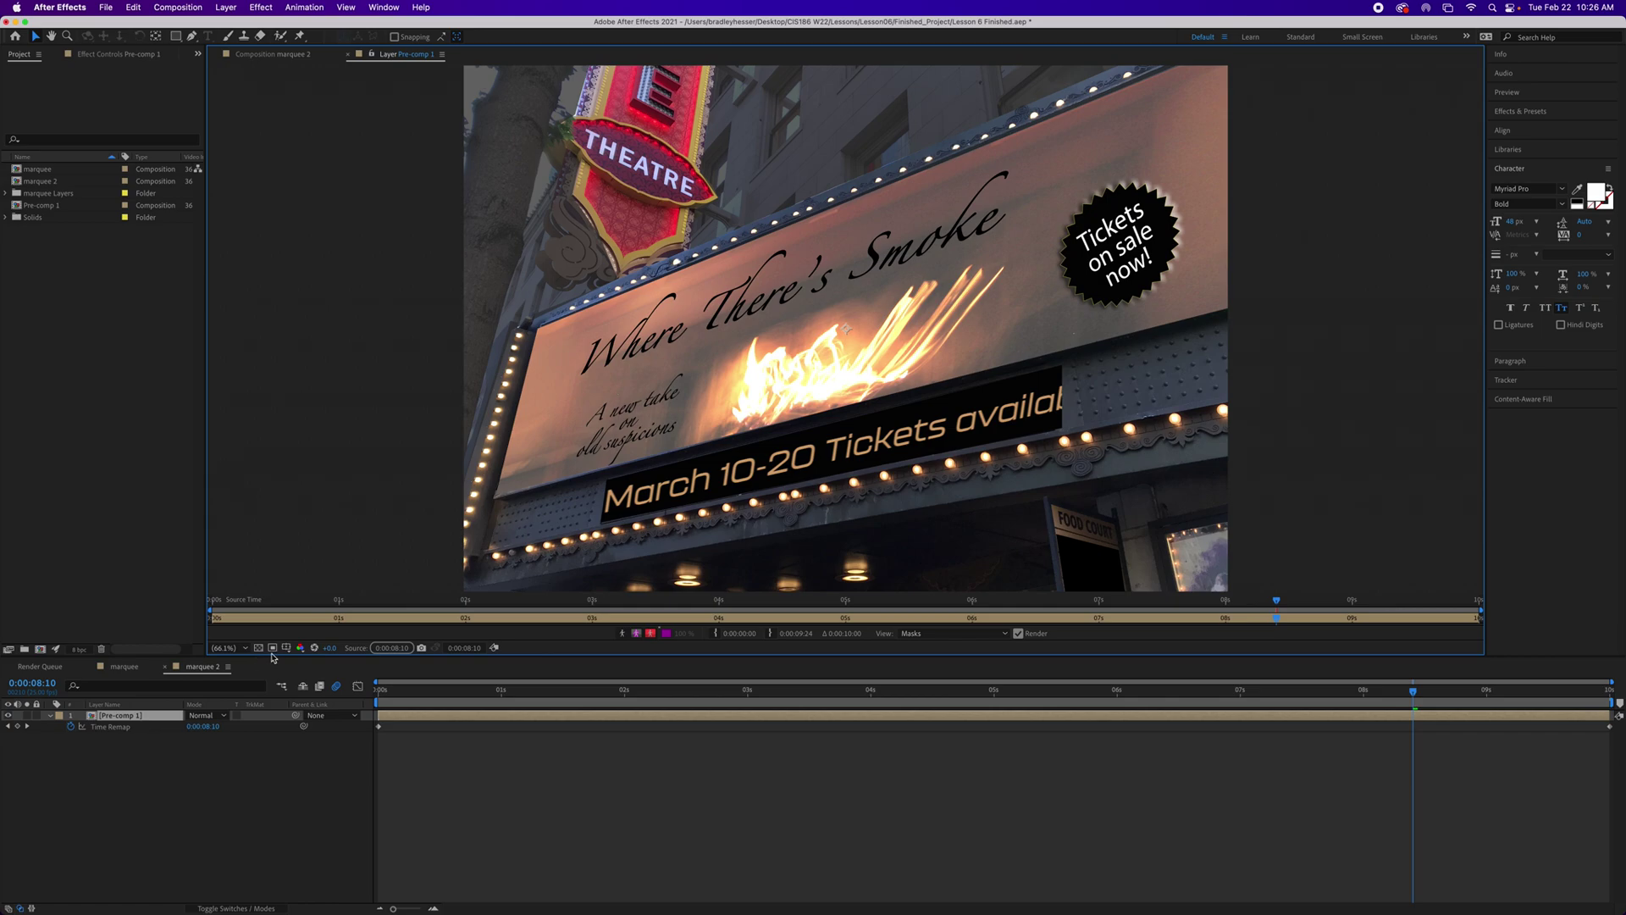
mouse_move(211, 617)
mouse_down()
mouse_move(334, 617)
mouse_move(181, 617)
mouse_up()
Step: Add a Time Remap keyframe on Pre-comp 1 at 0:00:02:00 with a value of 0:00:04:00
click(115, 729)
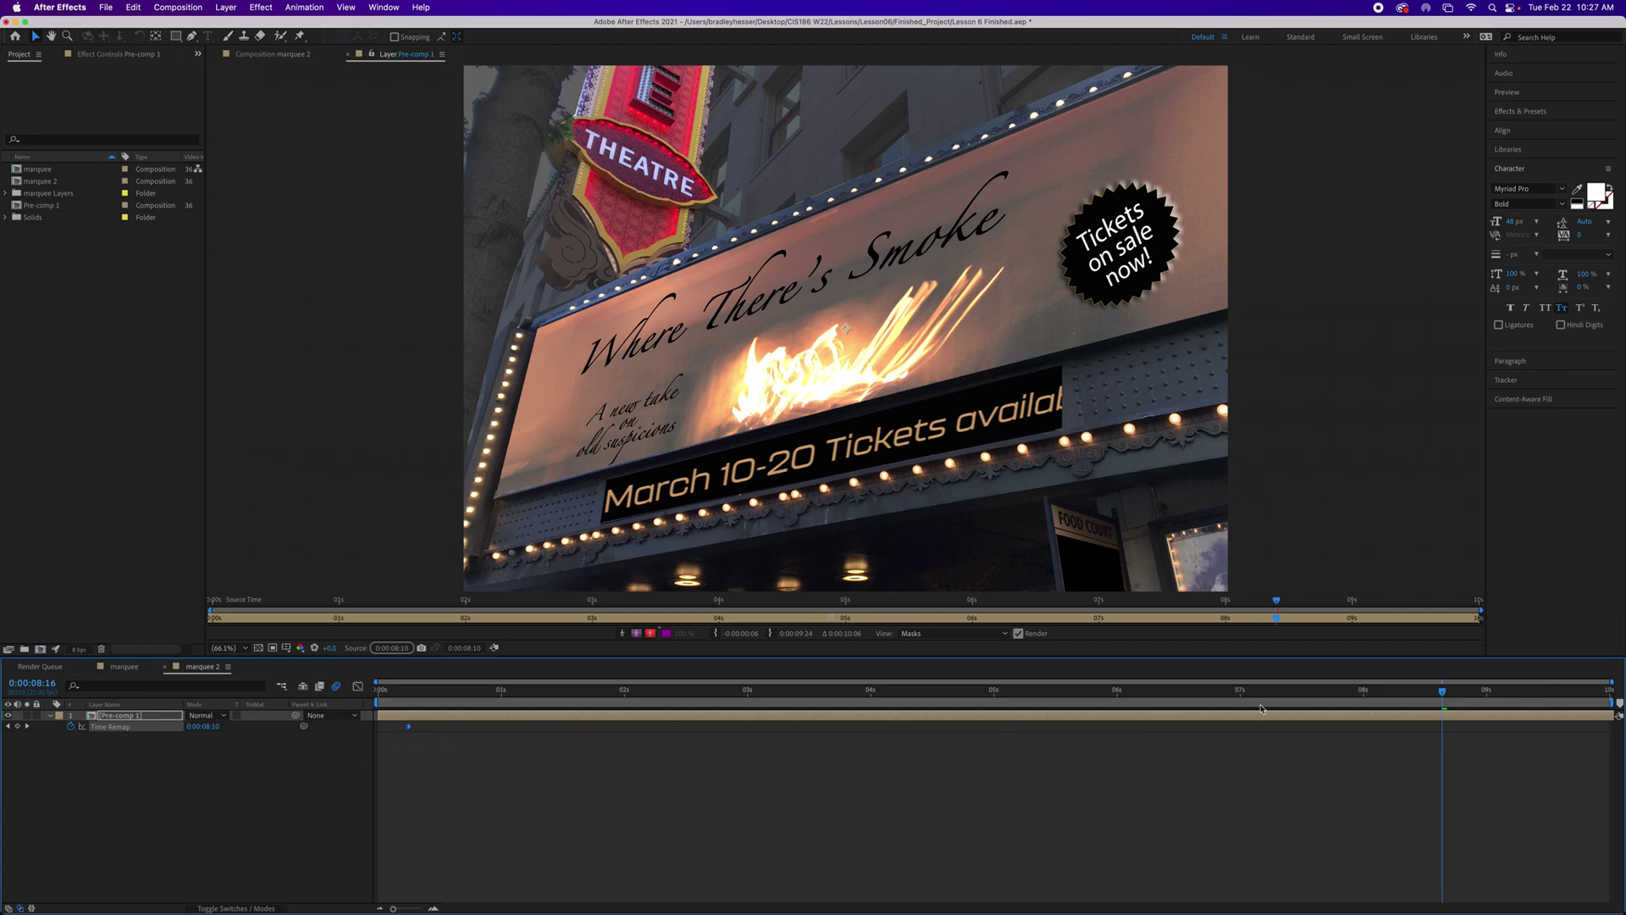
drag(1442, 691, 409, 693)
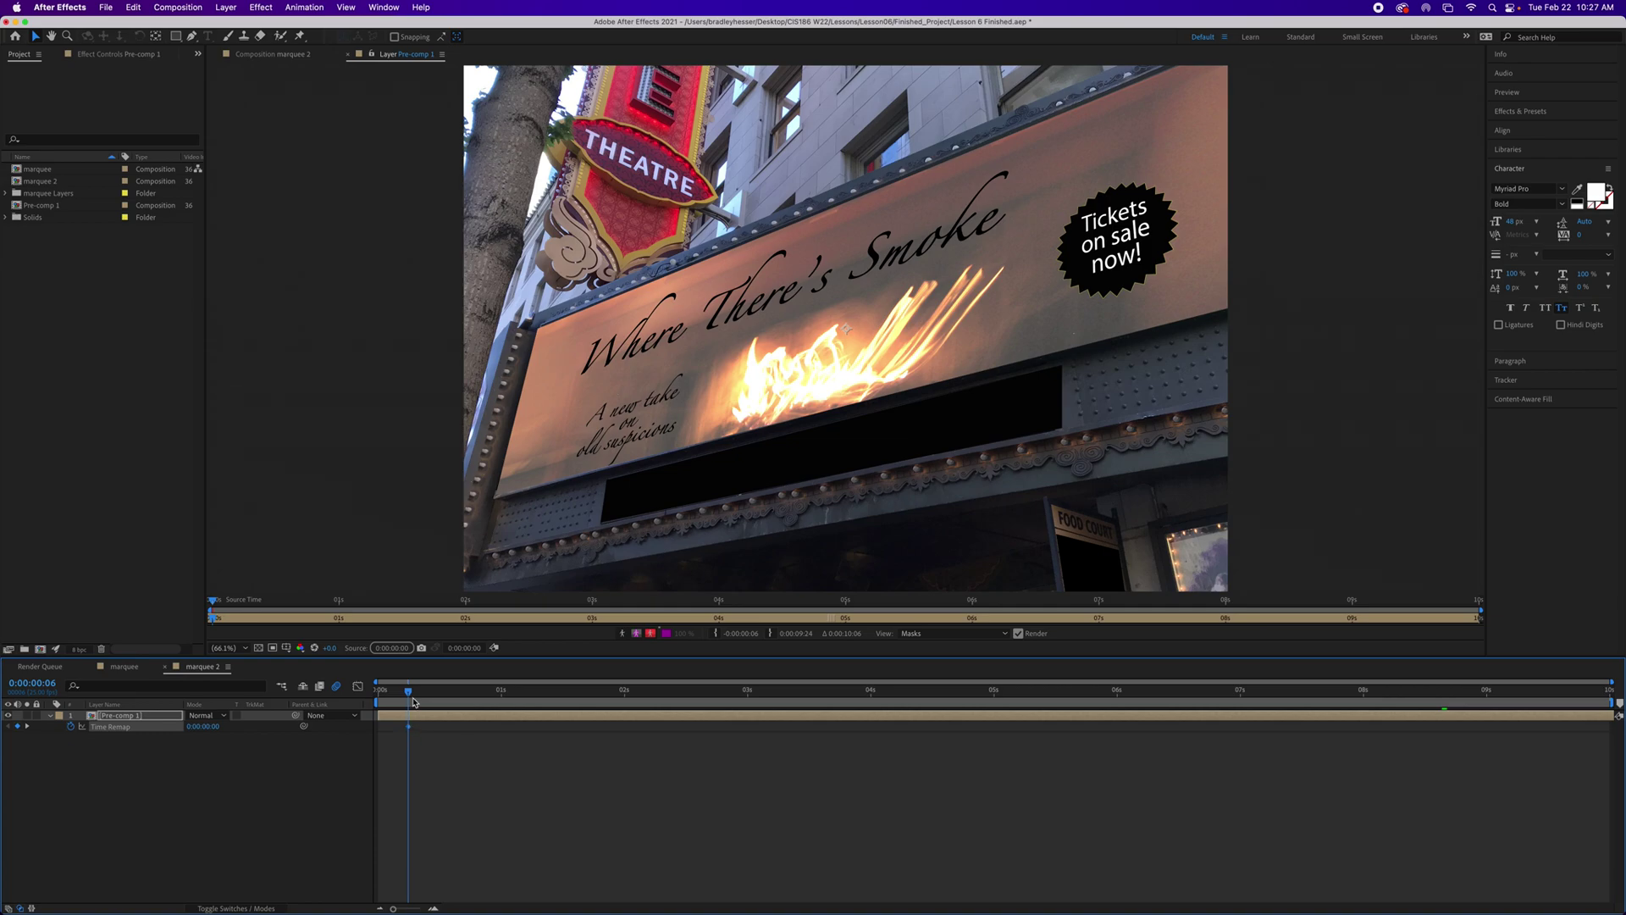
drag(410, 693, 624, 710)
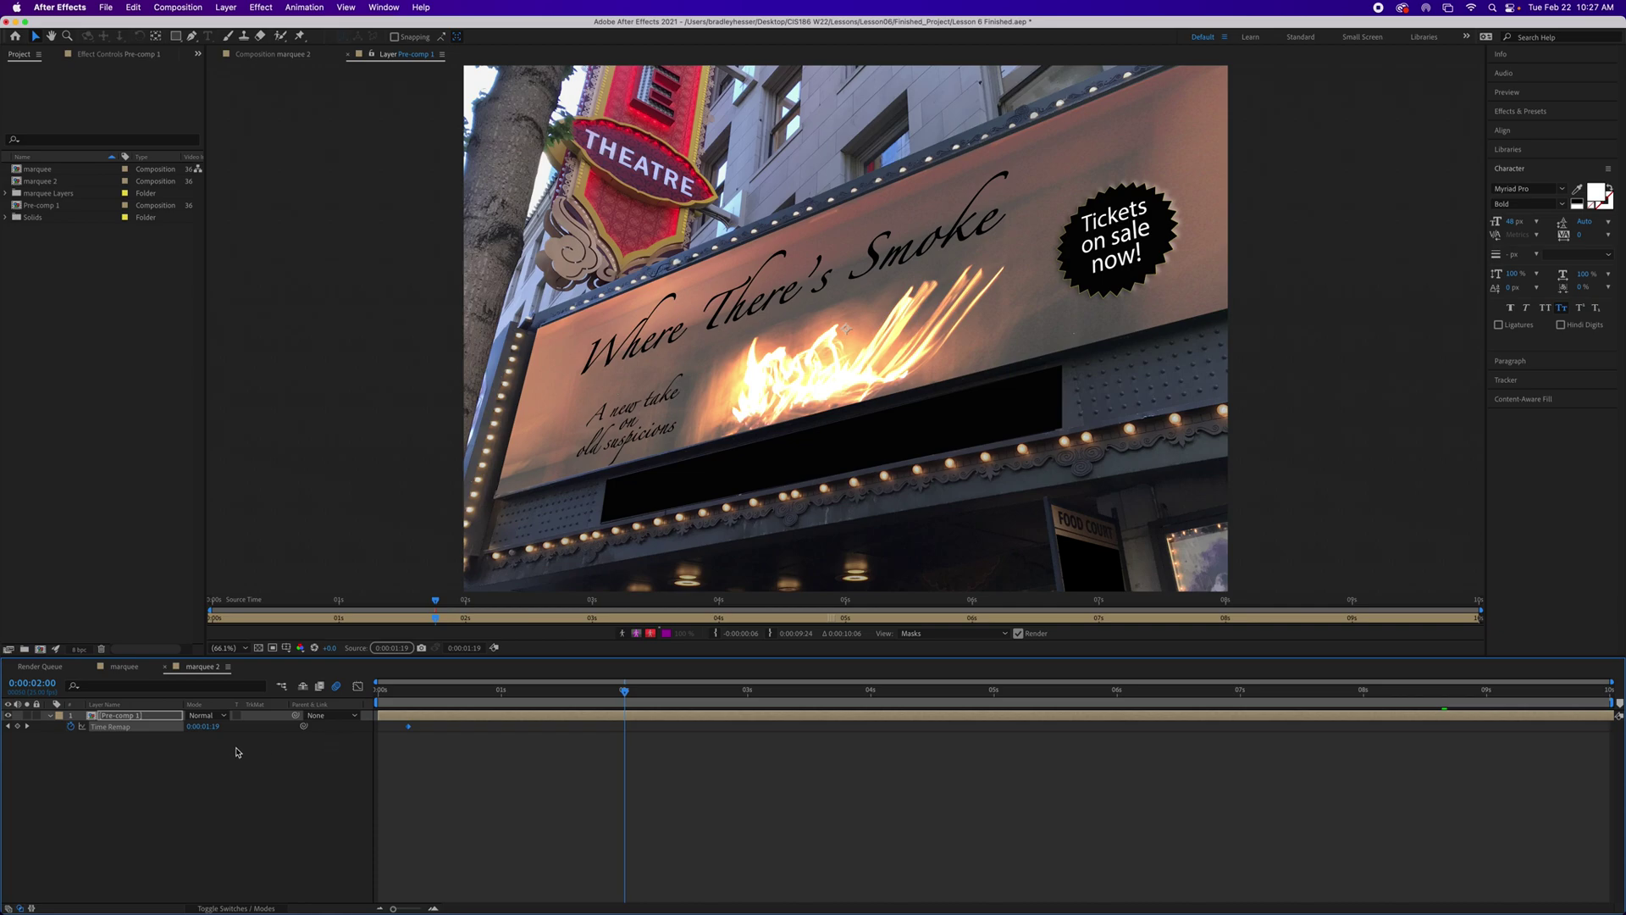
drag(207, 731, 240, 727)
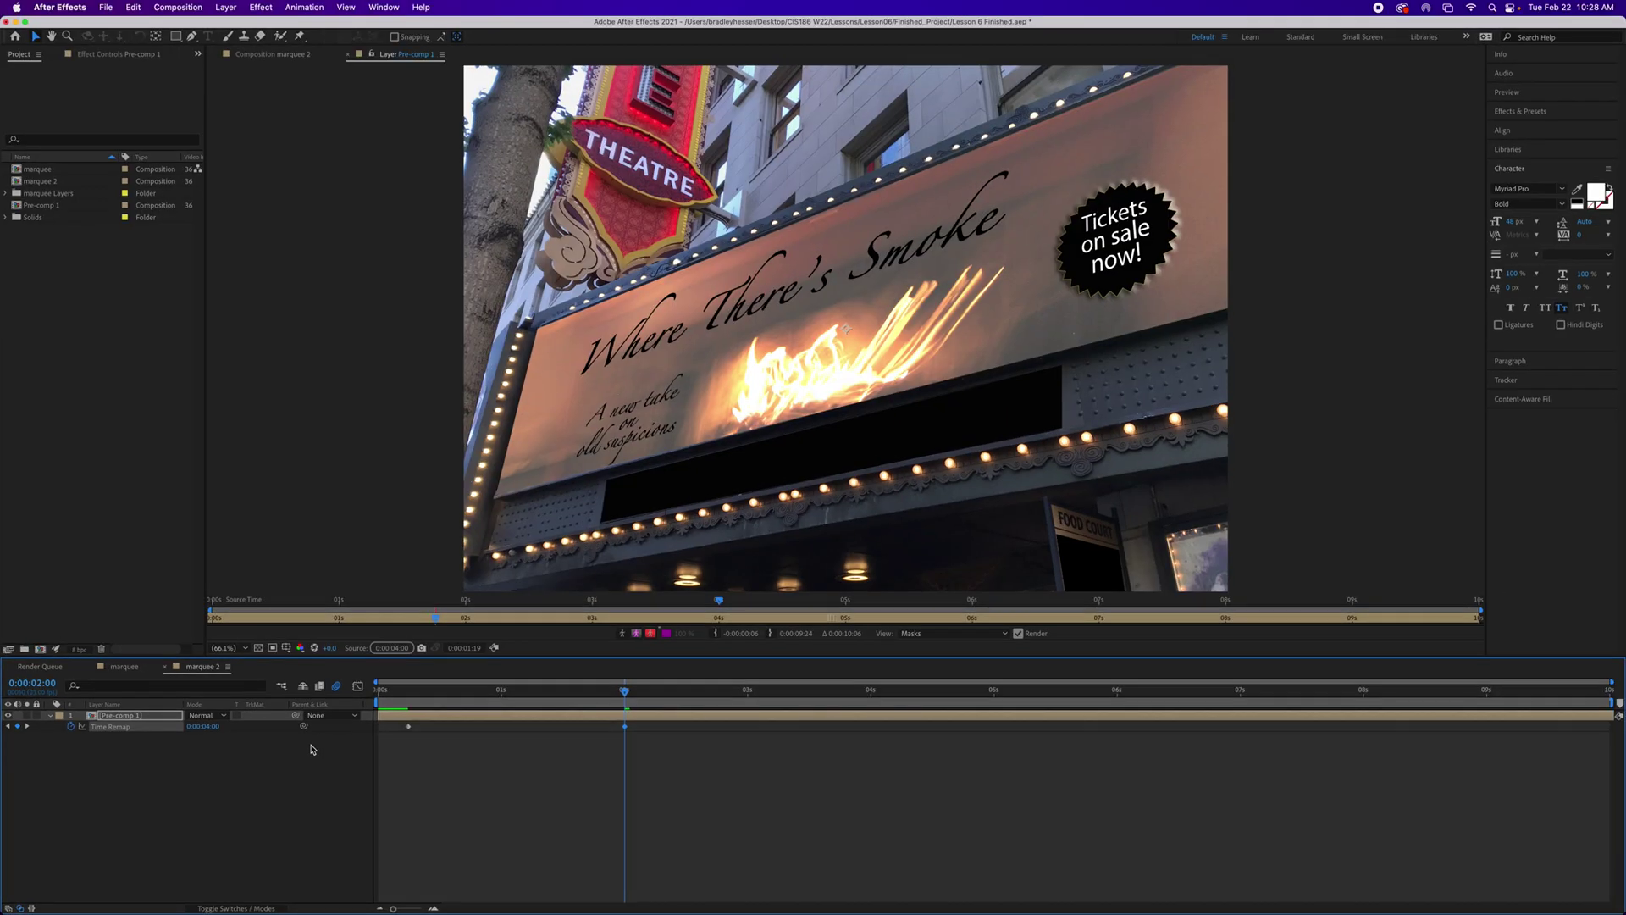
Step: Go to the Time Remap keyframe at 0:00:00:06 and delete it
drag(625, 693, 624, 728)
mouse_move(409, 729)
click(409, 726)
click(9, 727)
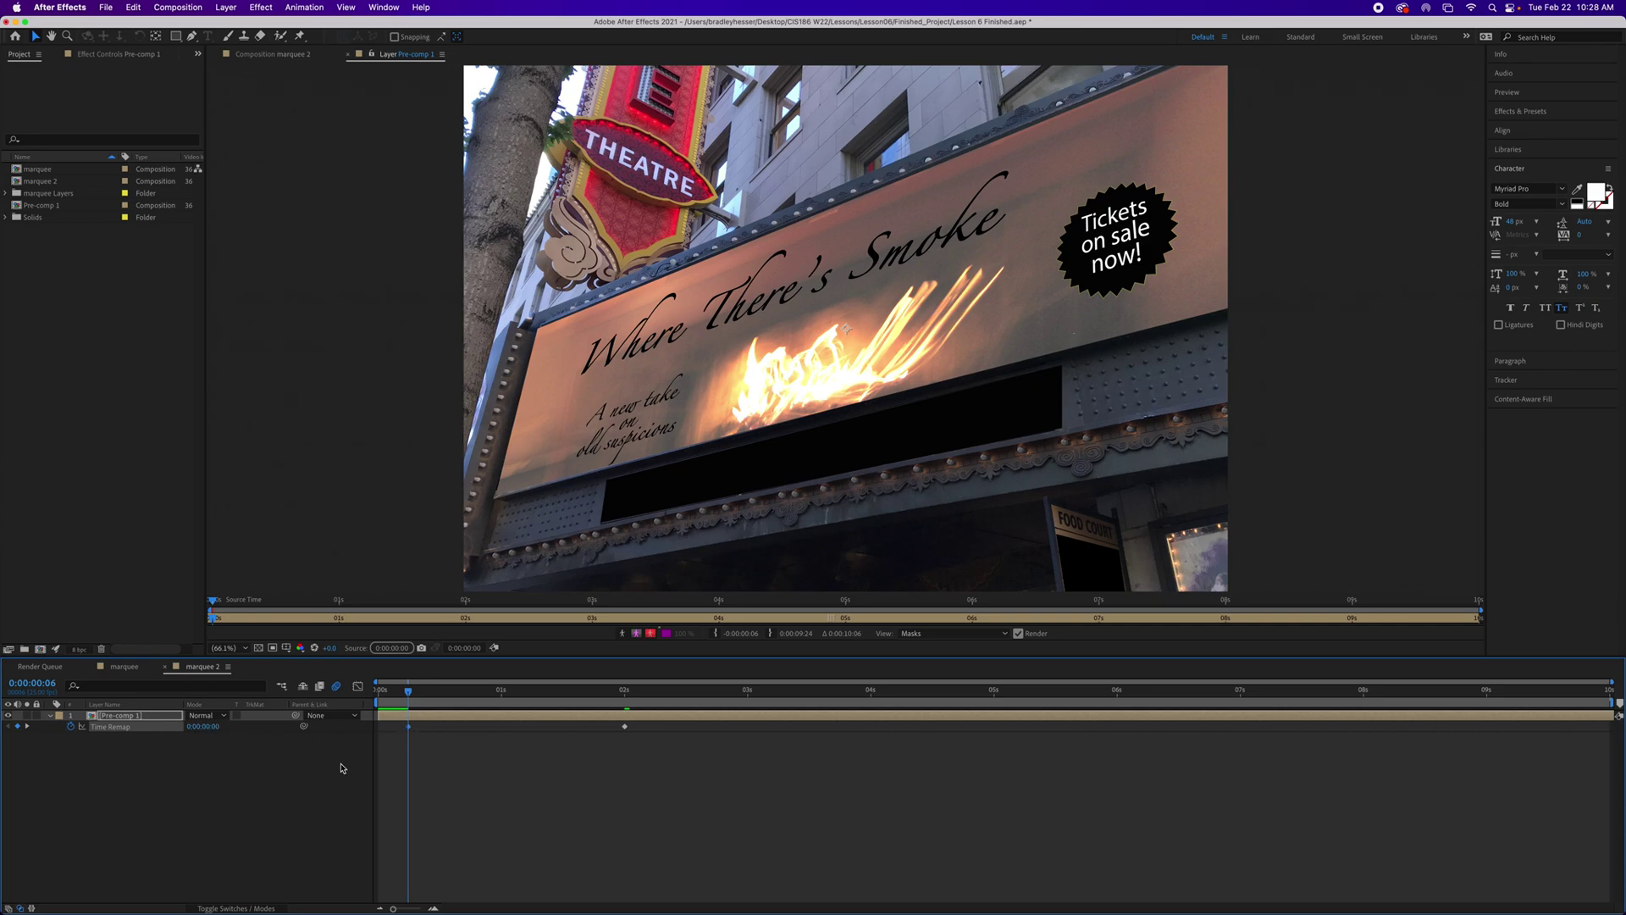
click(409, 727)
key(Delete)
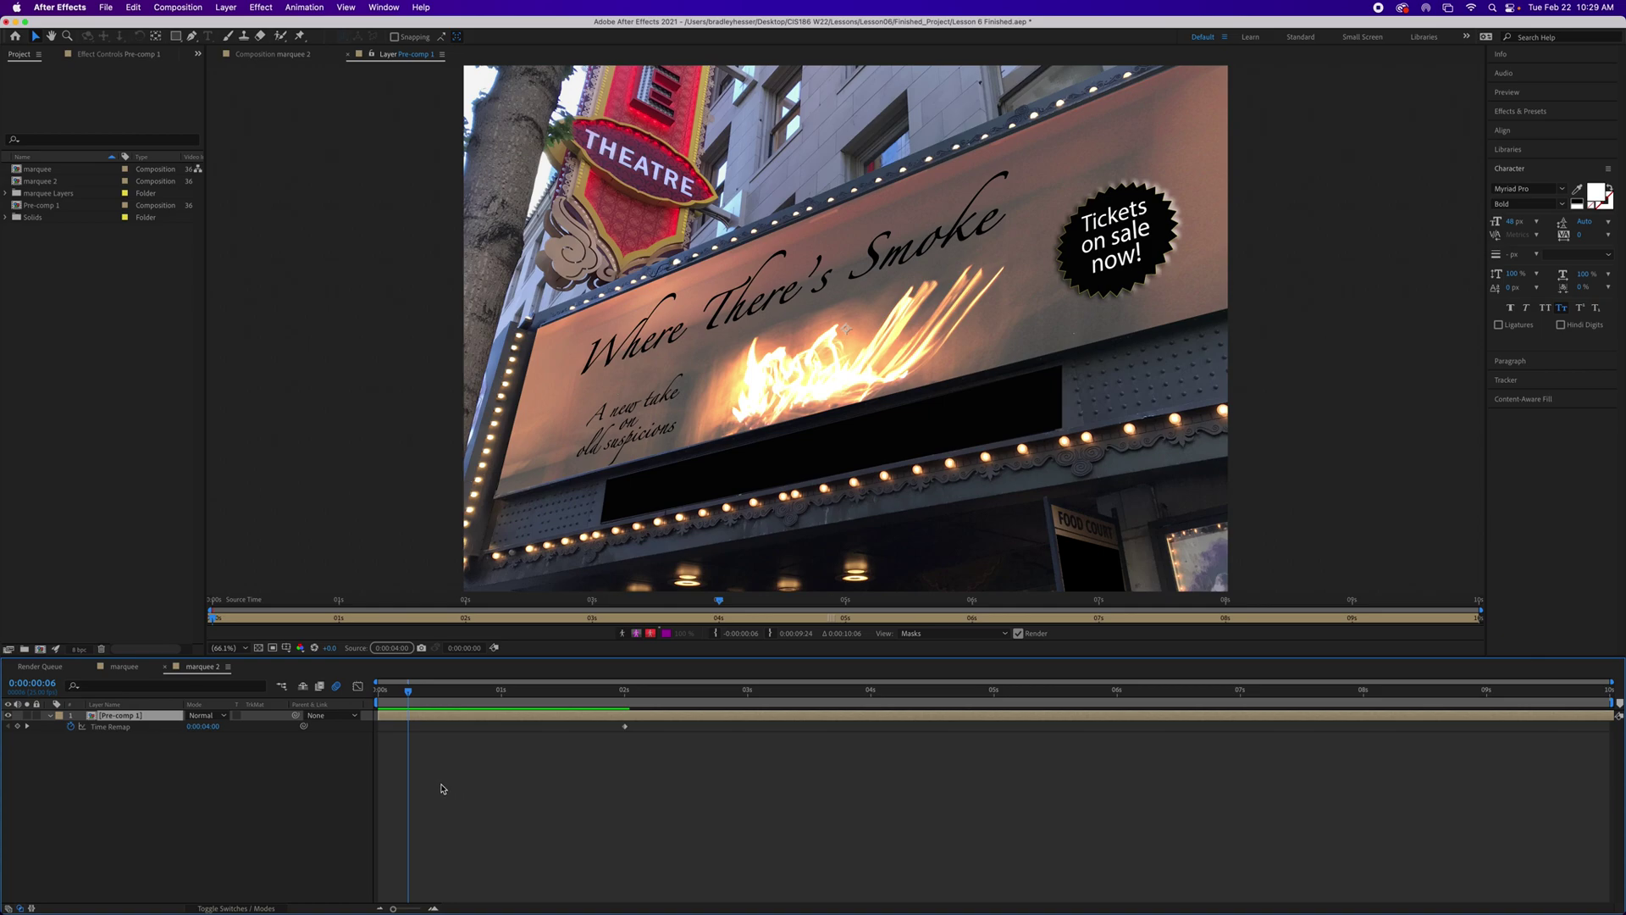
Step: Add a Time Remap keyframe with a value of 0 at the very start of the marquee 2 composition
drag(413, 692, 373, 715)
click(205, 729)
text(0)
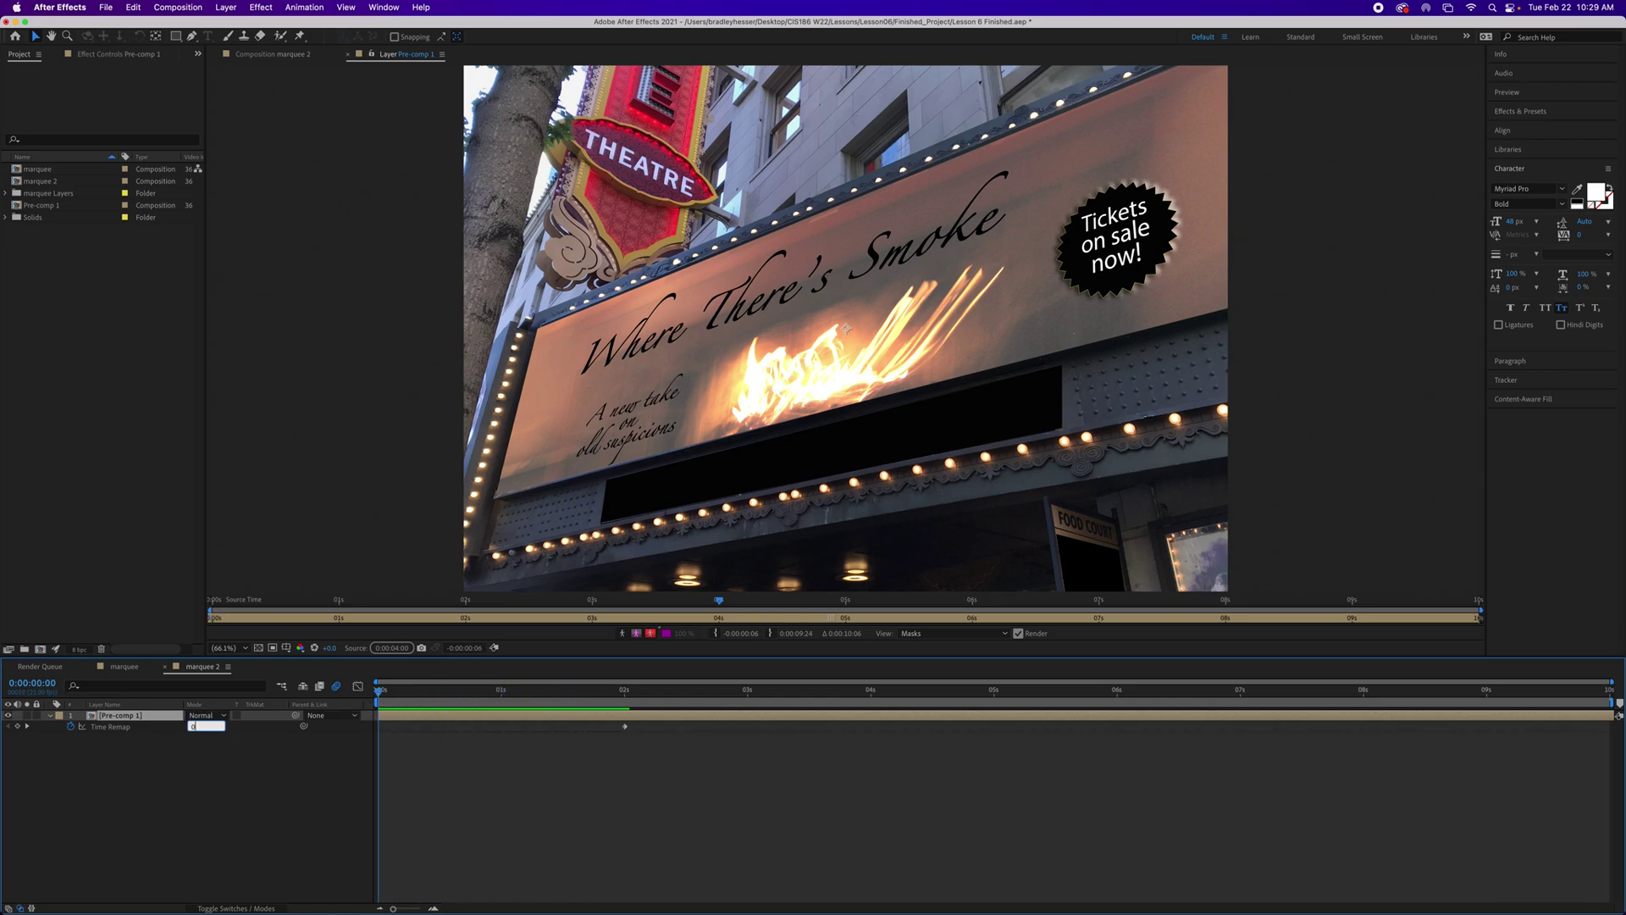
key(Return)
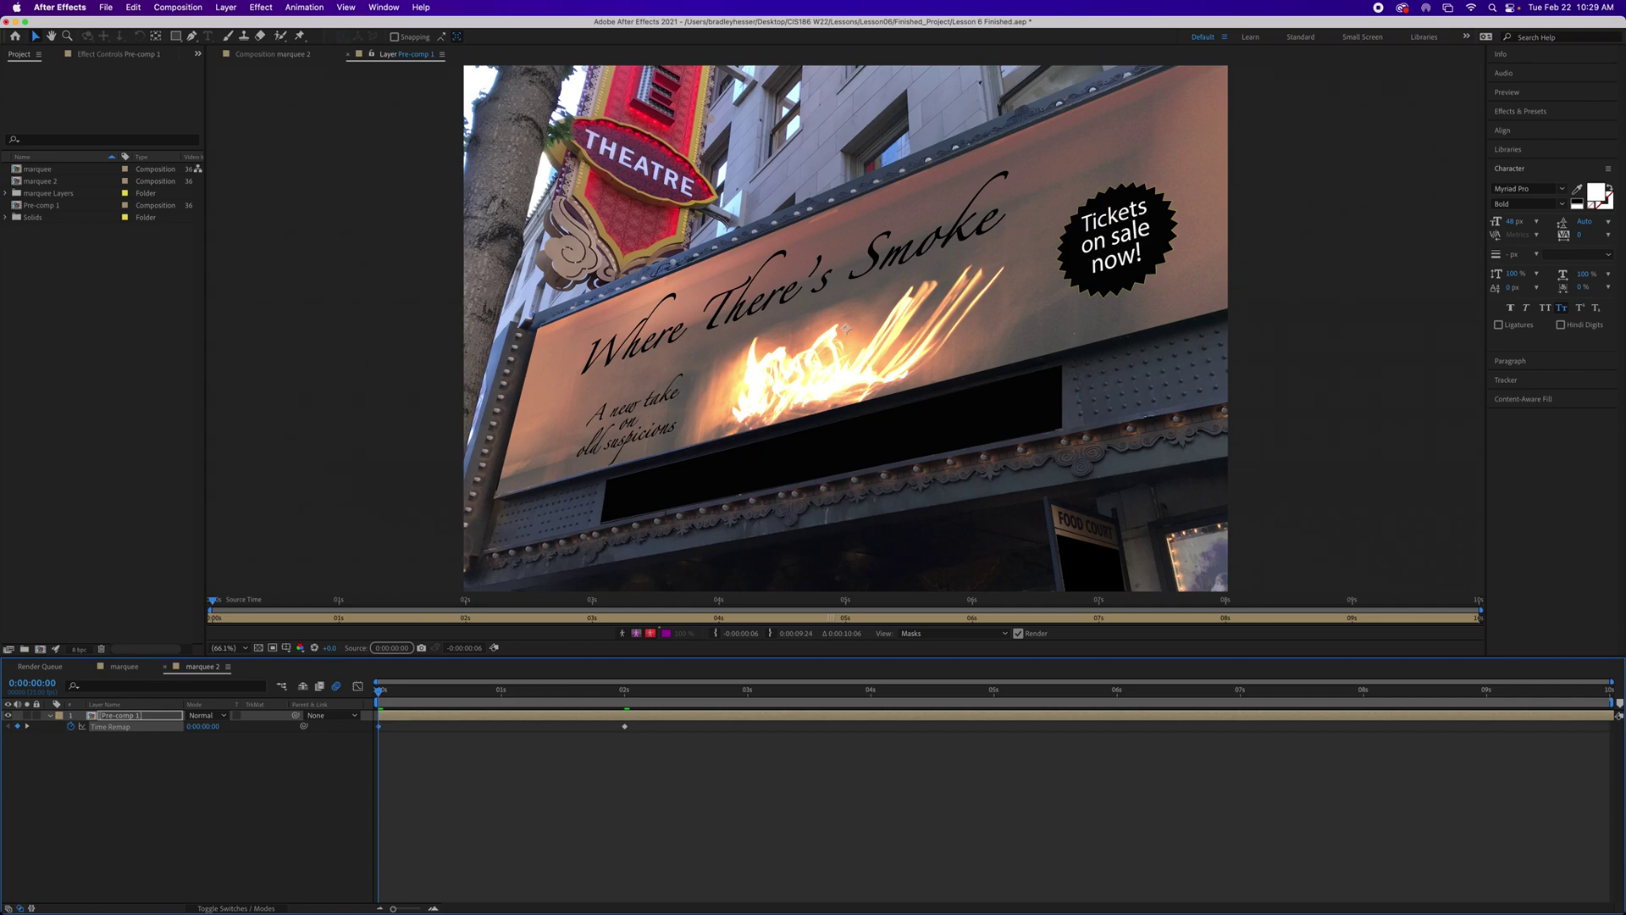
Step: Move the current time to 0:00:02:00 and display the Time Remap curve in the graph editor
drag(378, 691, 625, 706)
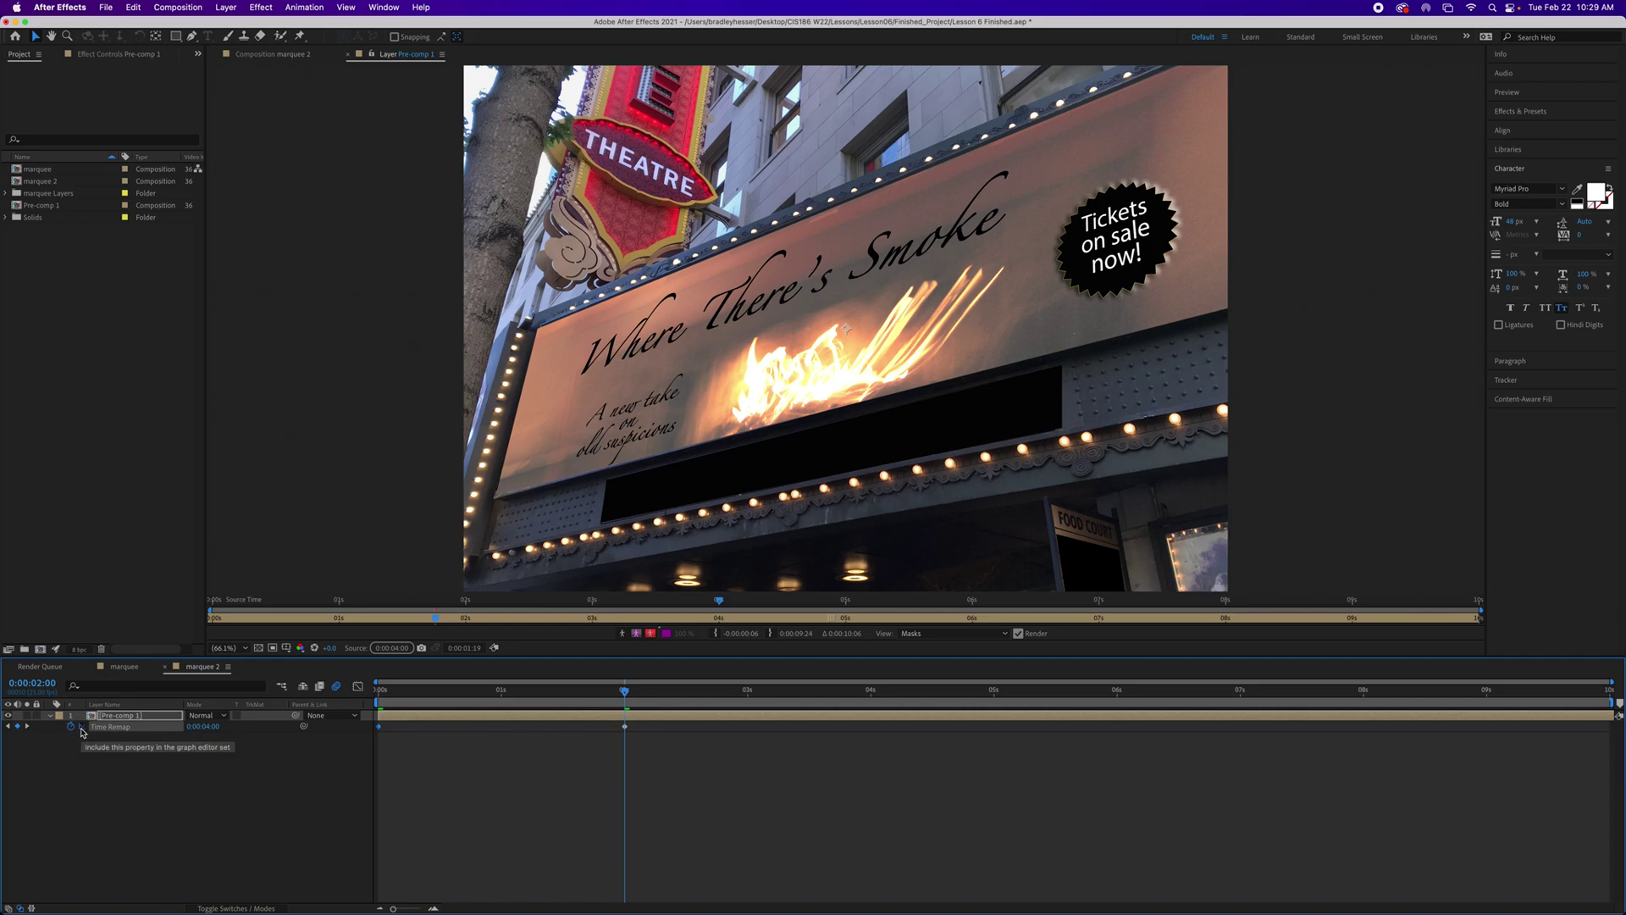
click(82, 727)
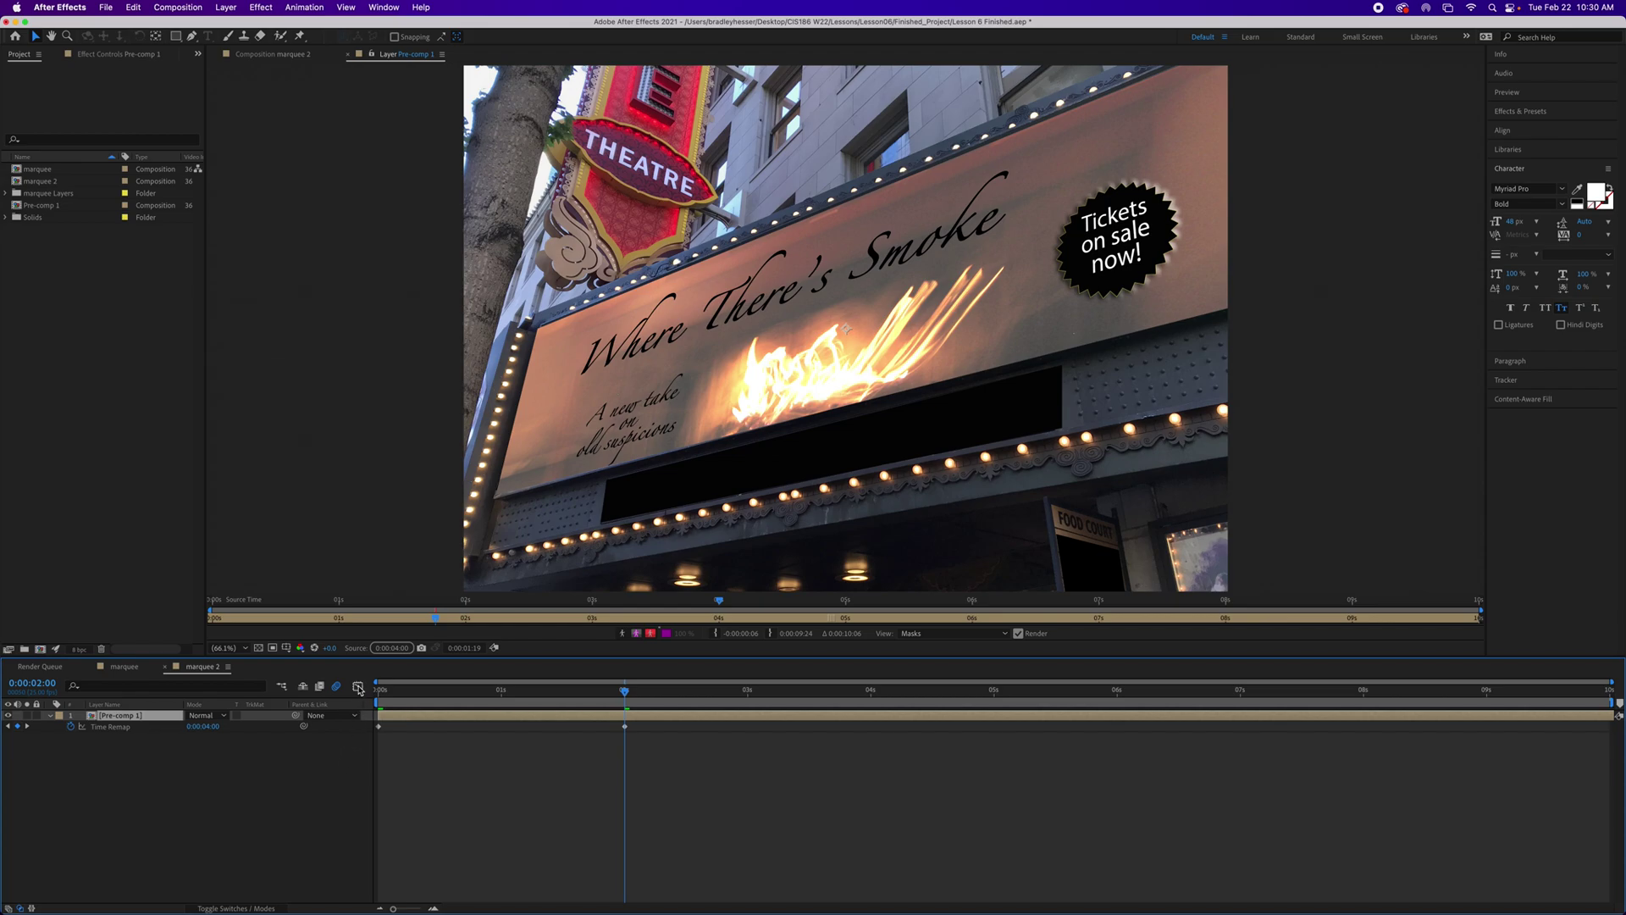
click(358, 687)
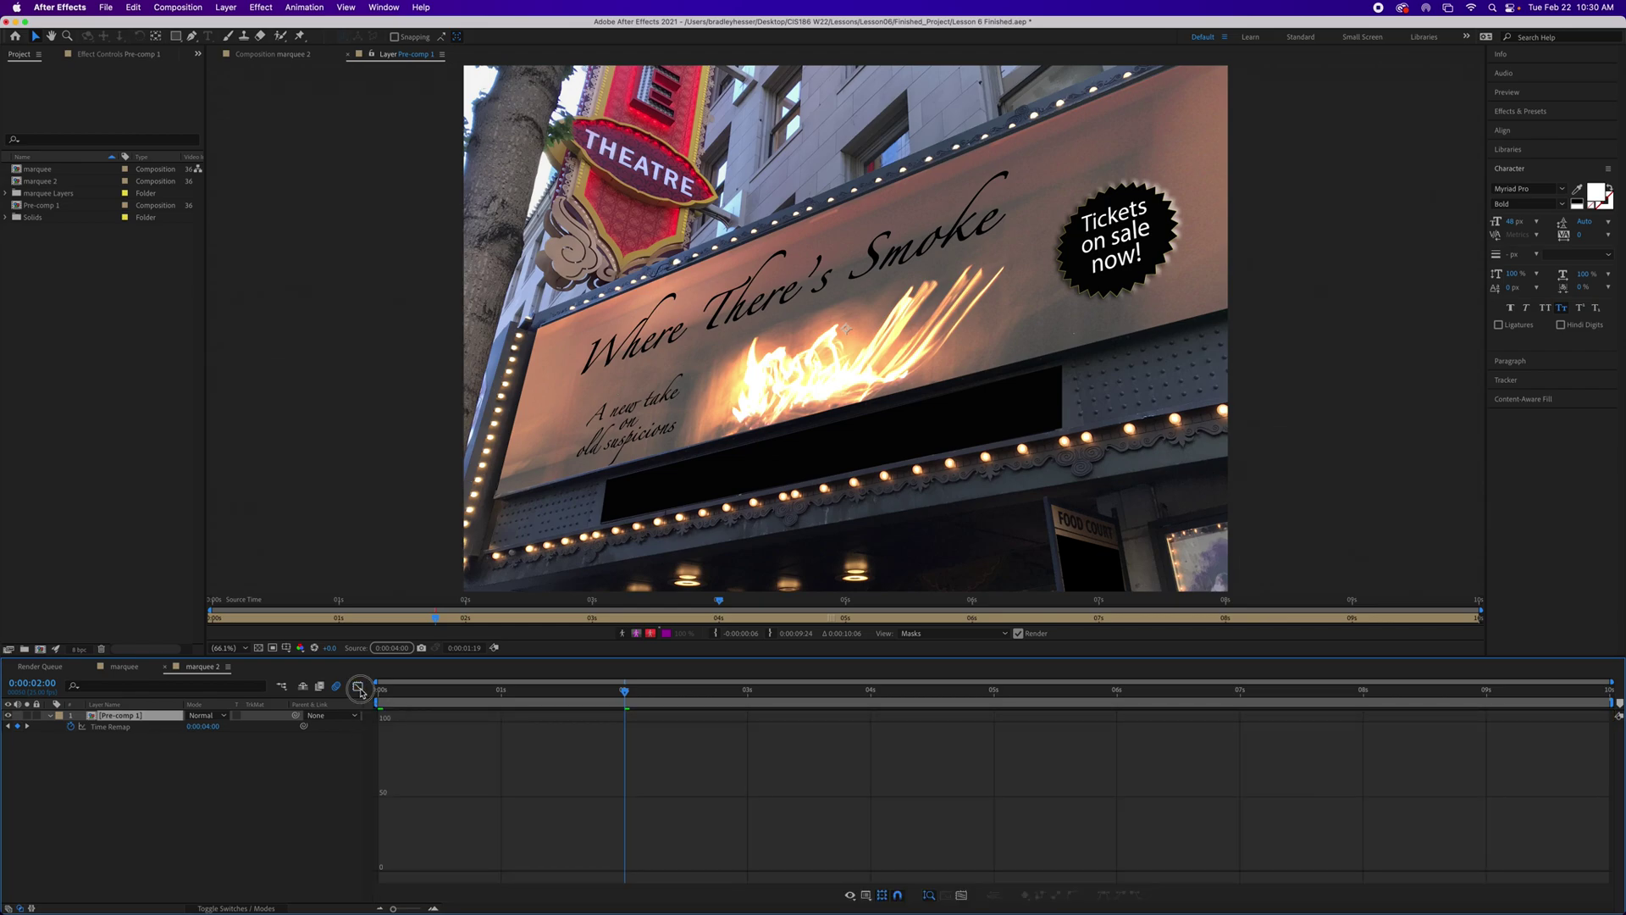
click(356, 685)
click(356, 684)
click(83, 727)
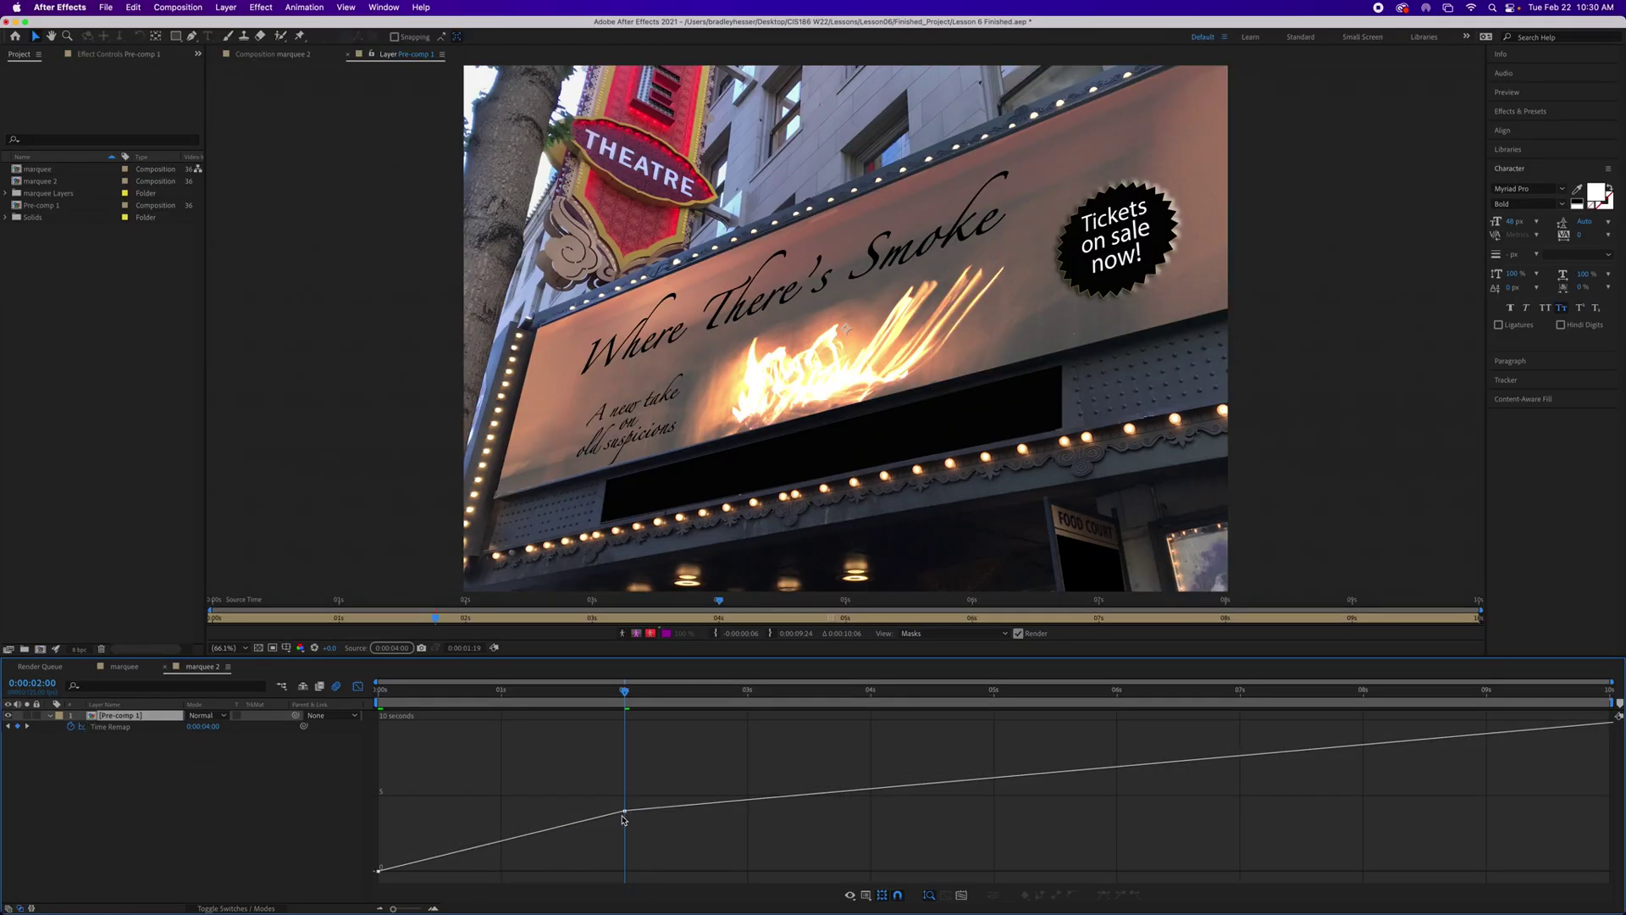
Step: Enlarge the graph editor and add a Time Remap keyframe on Pre-comp 1's curve at 0:00:04:00
key(grave)
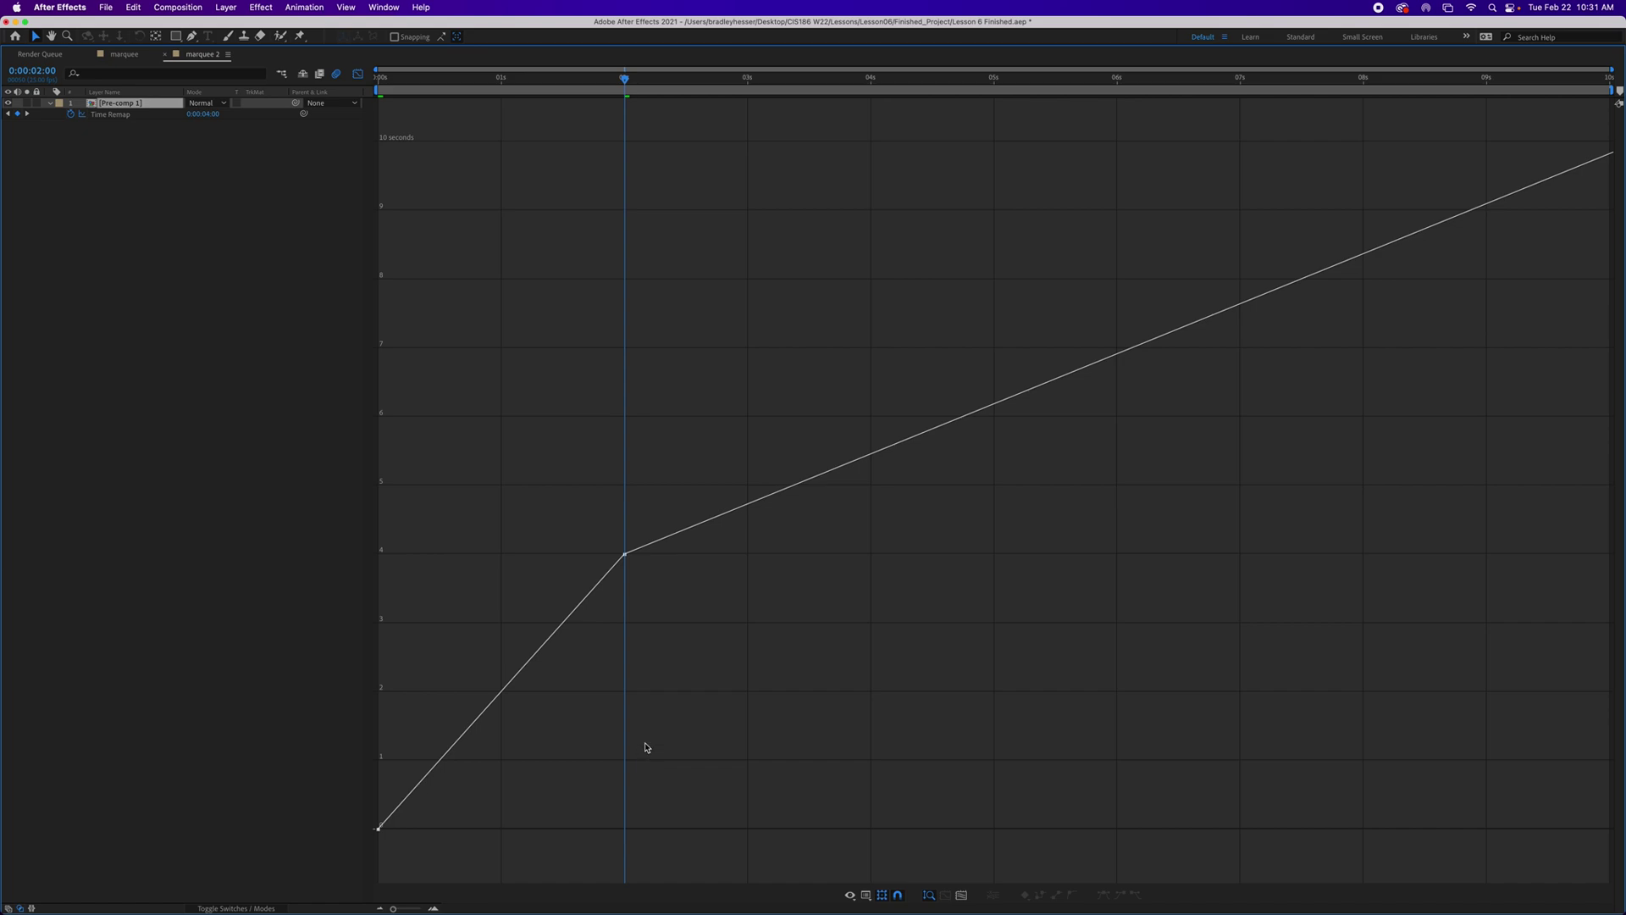
drag(625, 81, 871, 81)
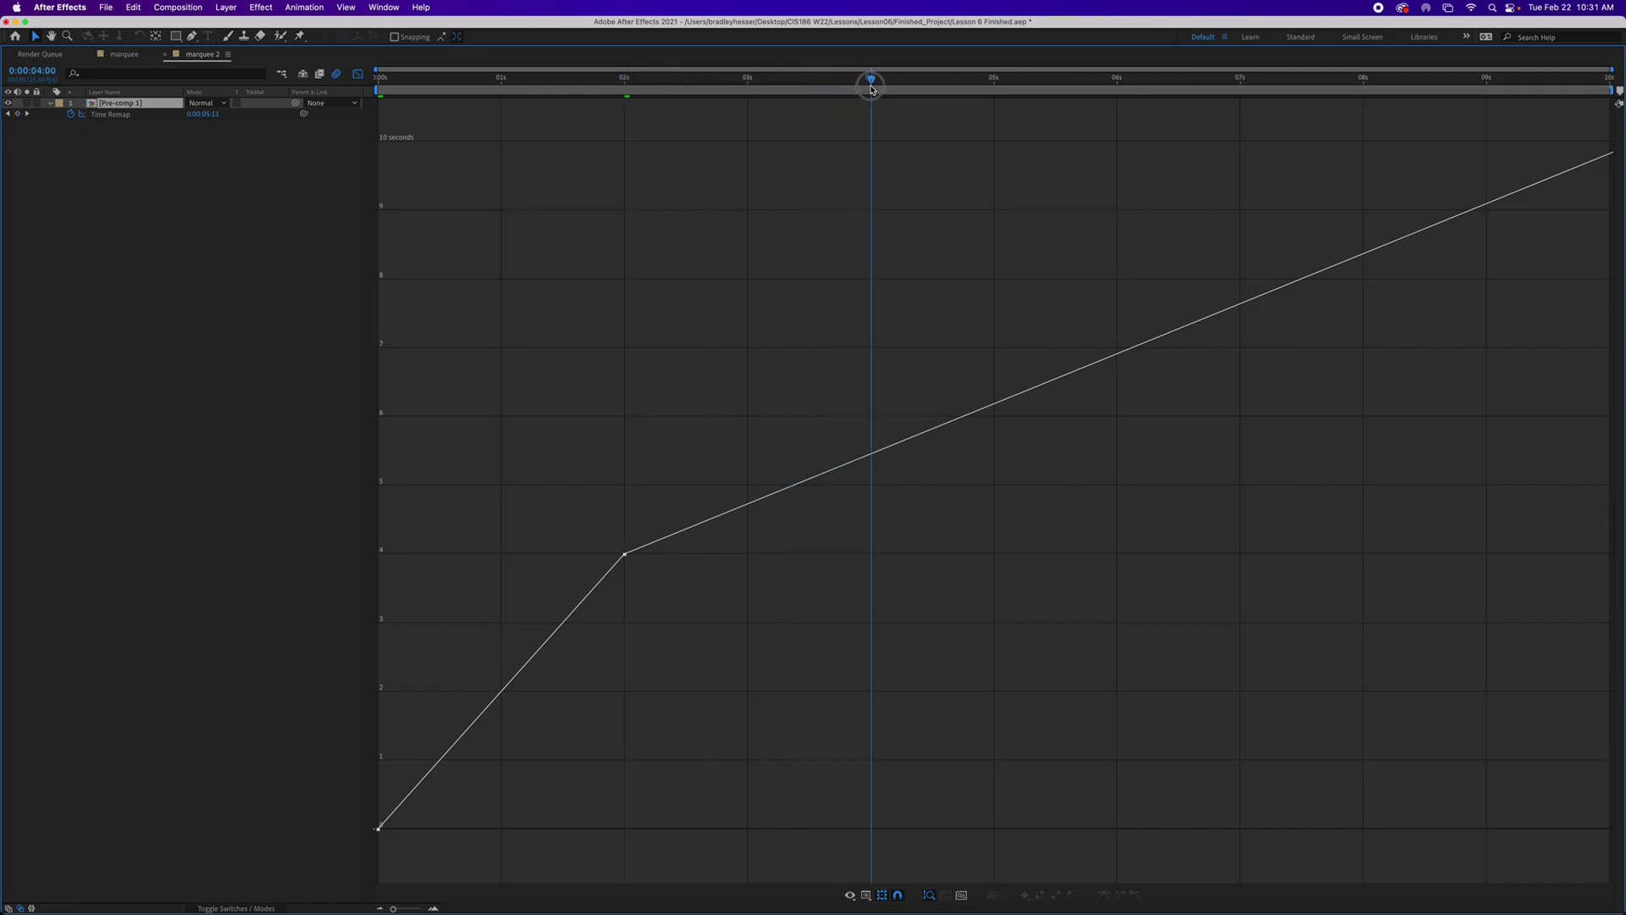
click(873, 459)
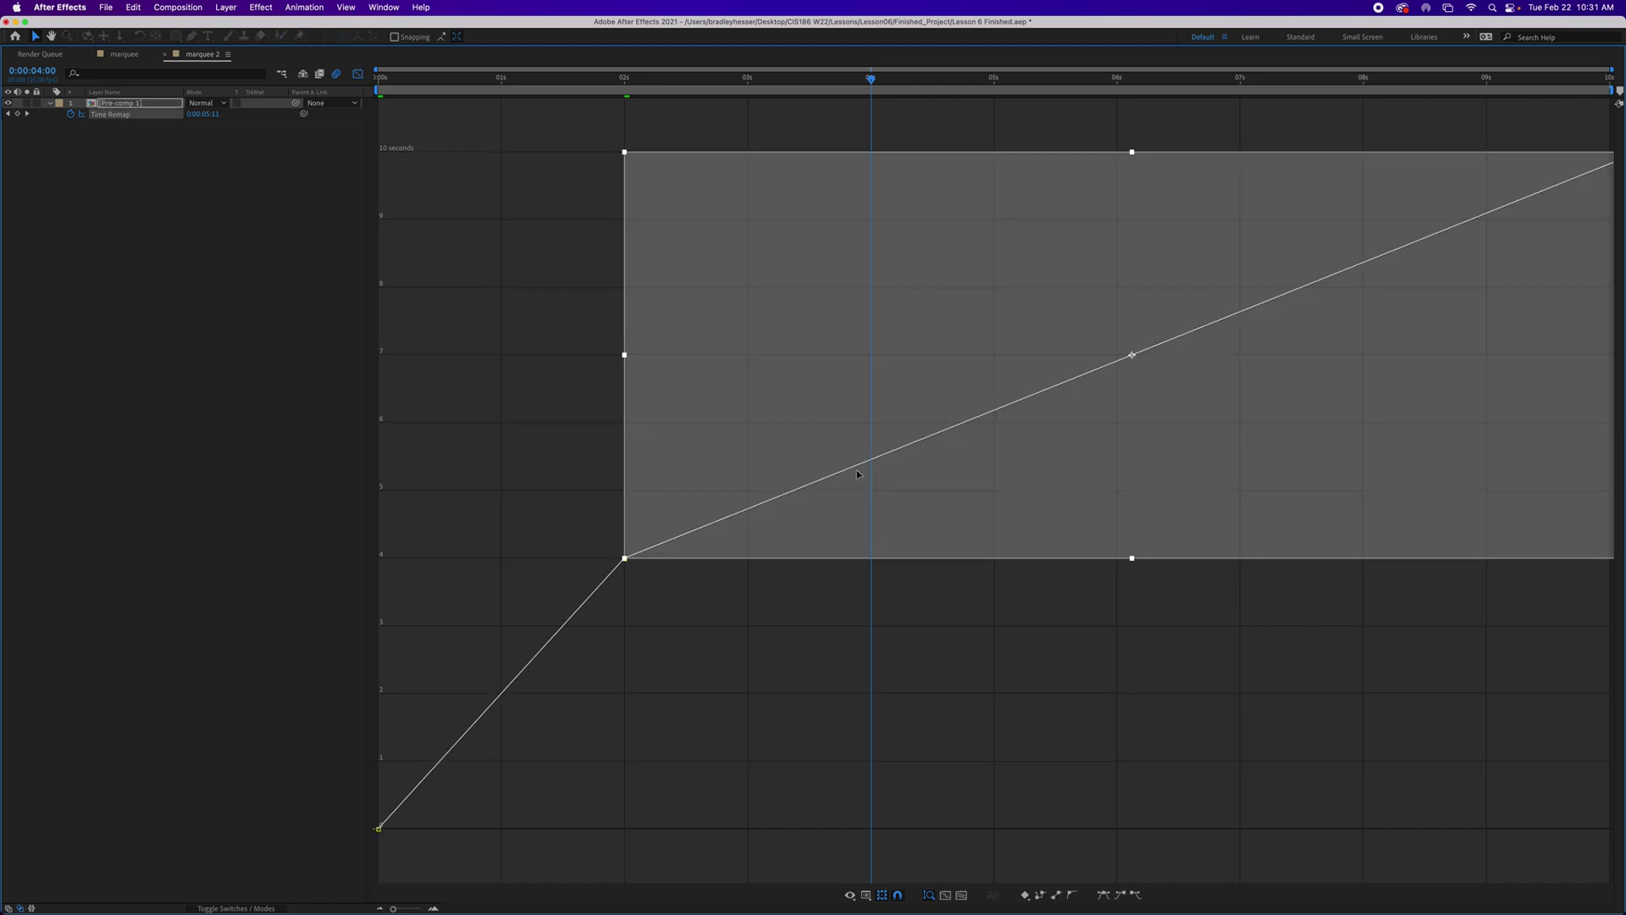
click(879, 659)
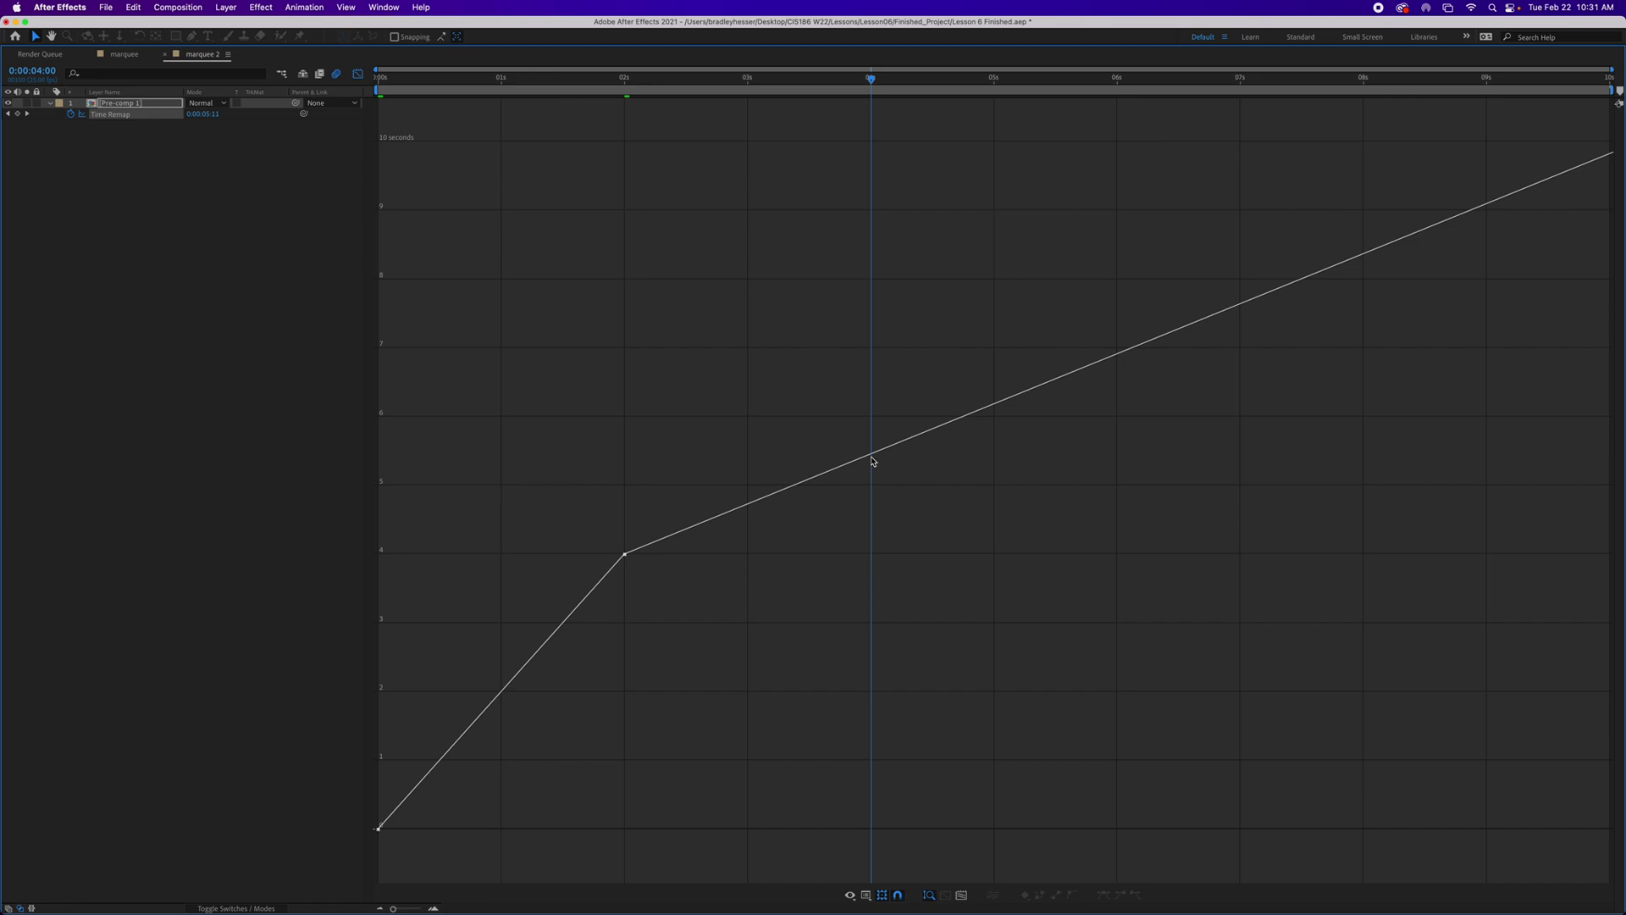
mouse_move(872, 461)
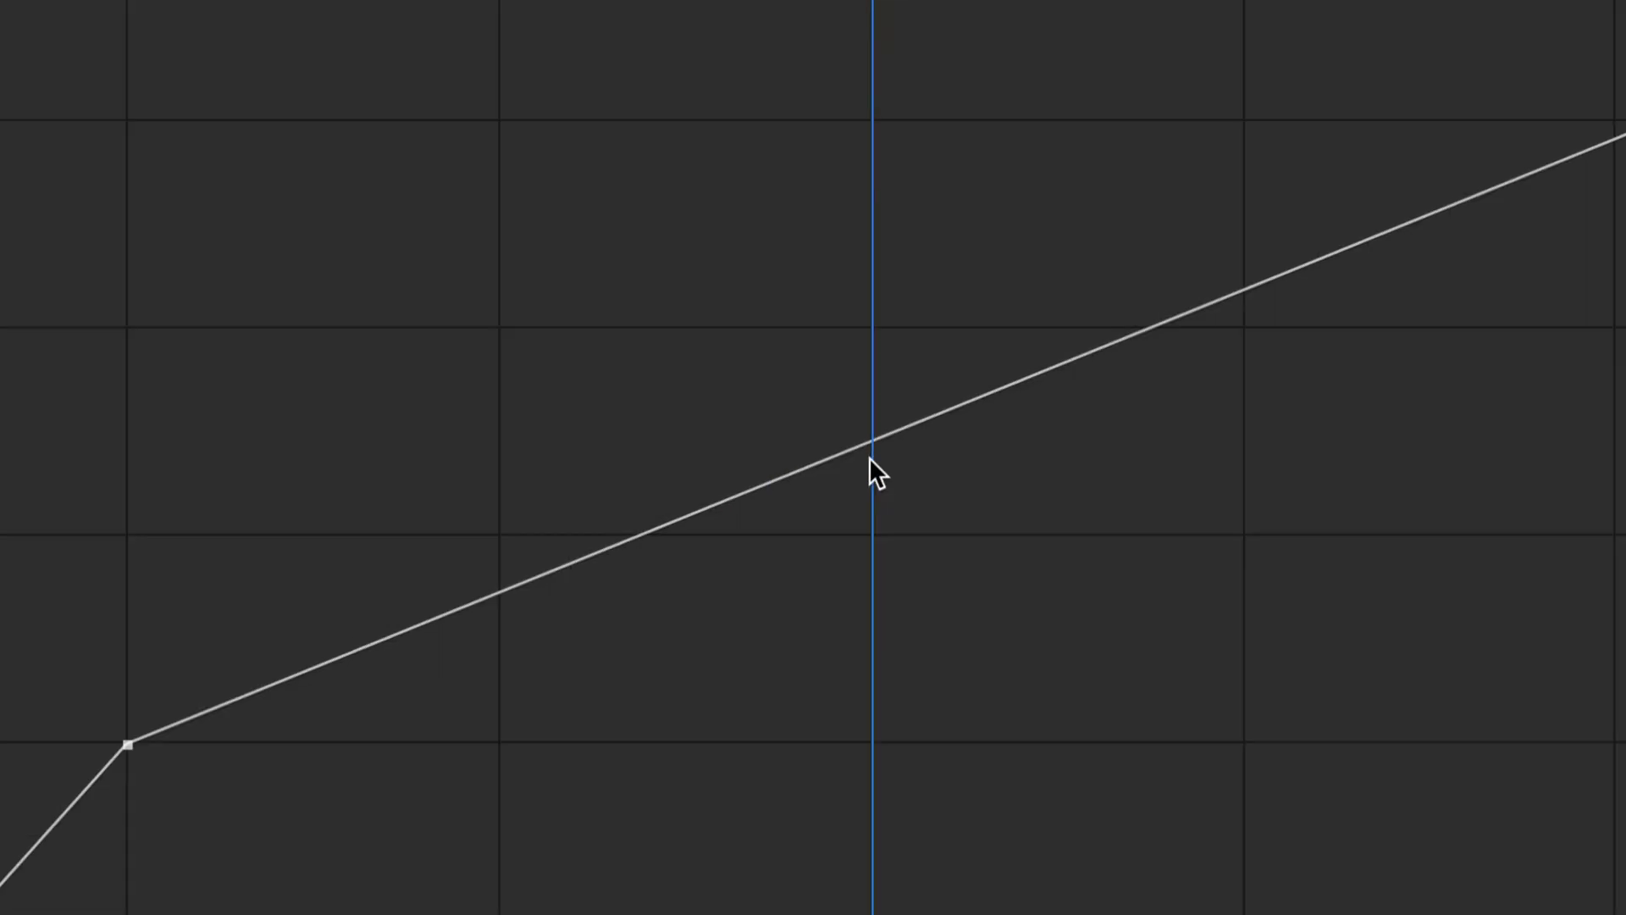
mouse_move(874, 442)
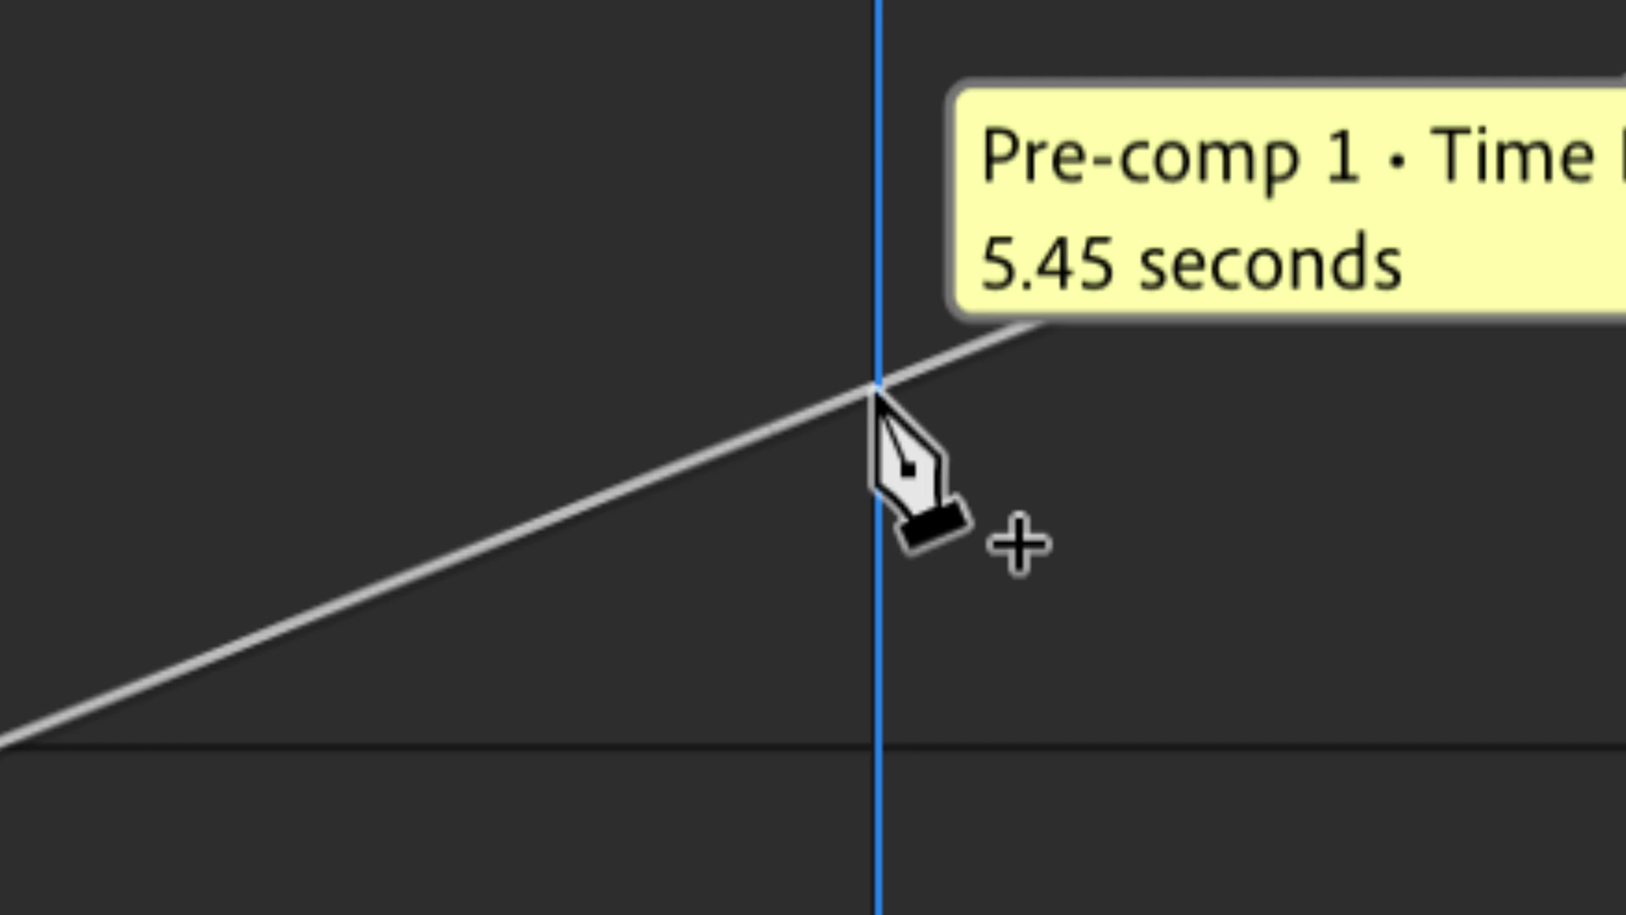
click(876, 388)
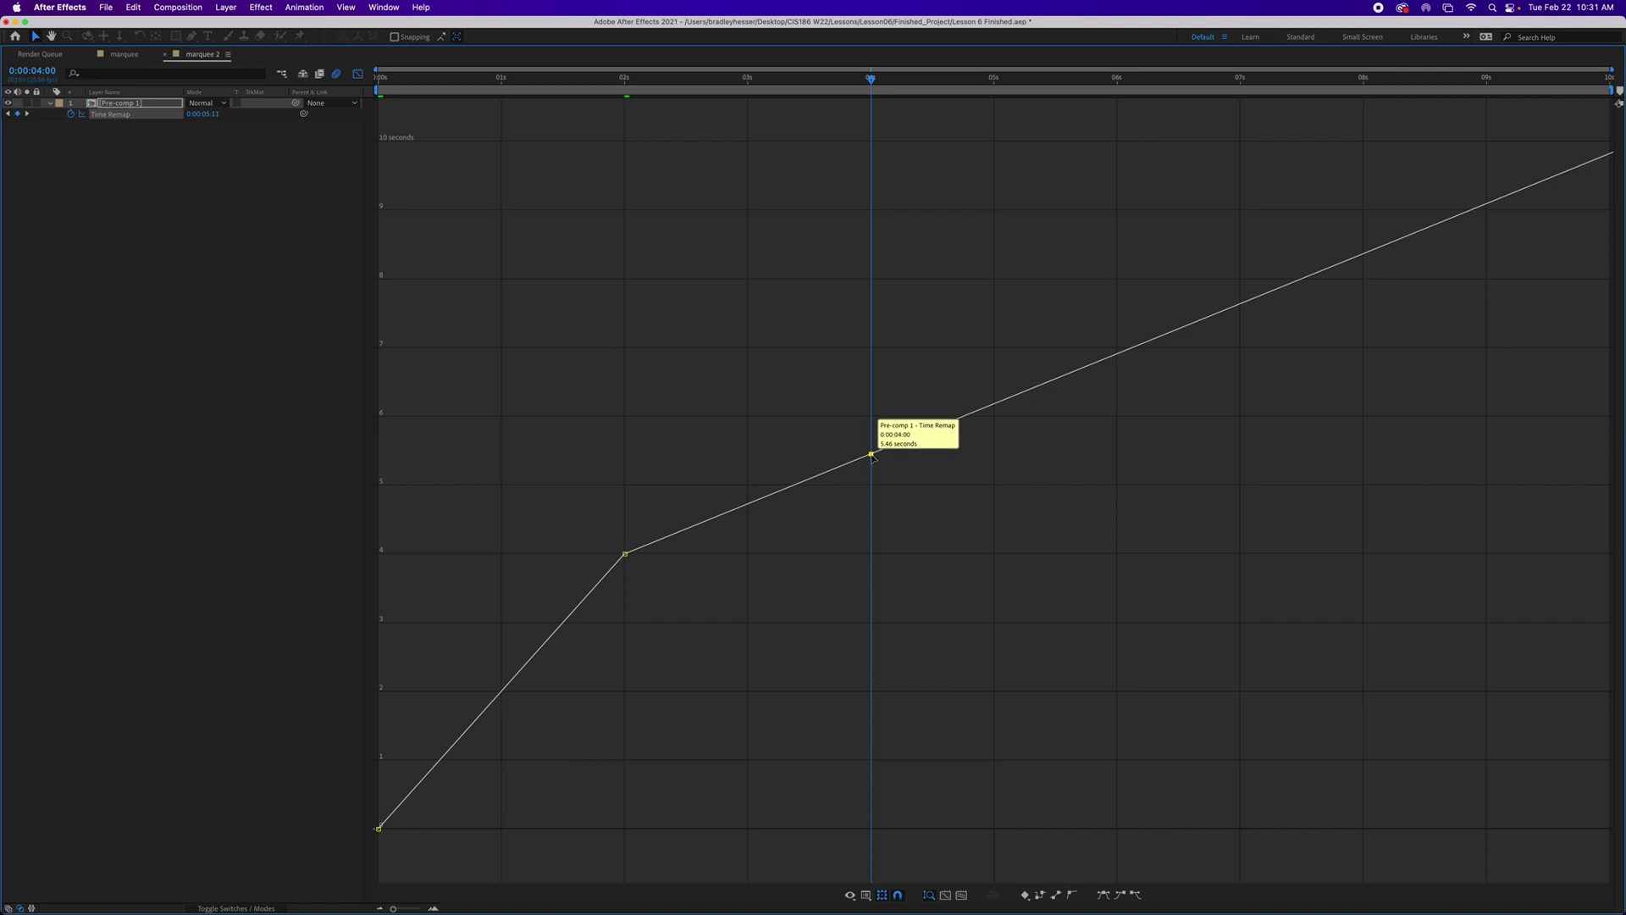
Step: Lower the Time Remap keyframe at 0:00:04:00 to 0 seconds and scrub through the composition to check the motion
drag(872, 457, 875, 830)
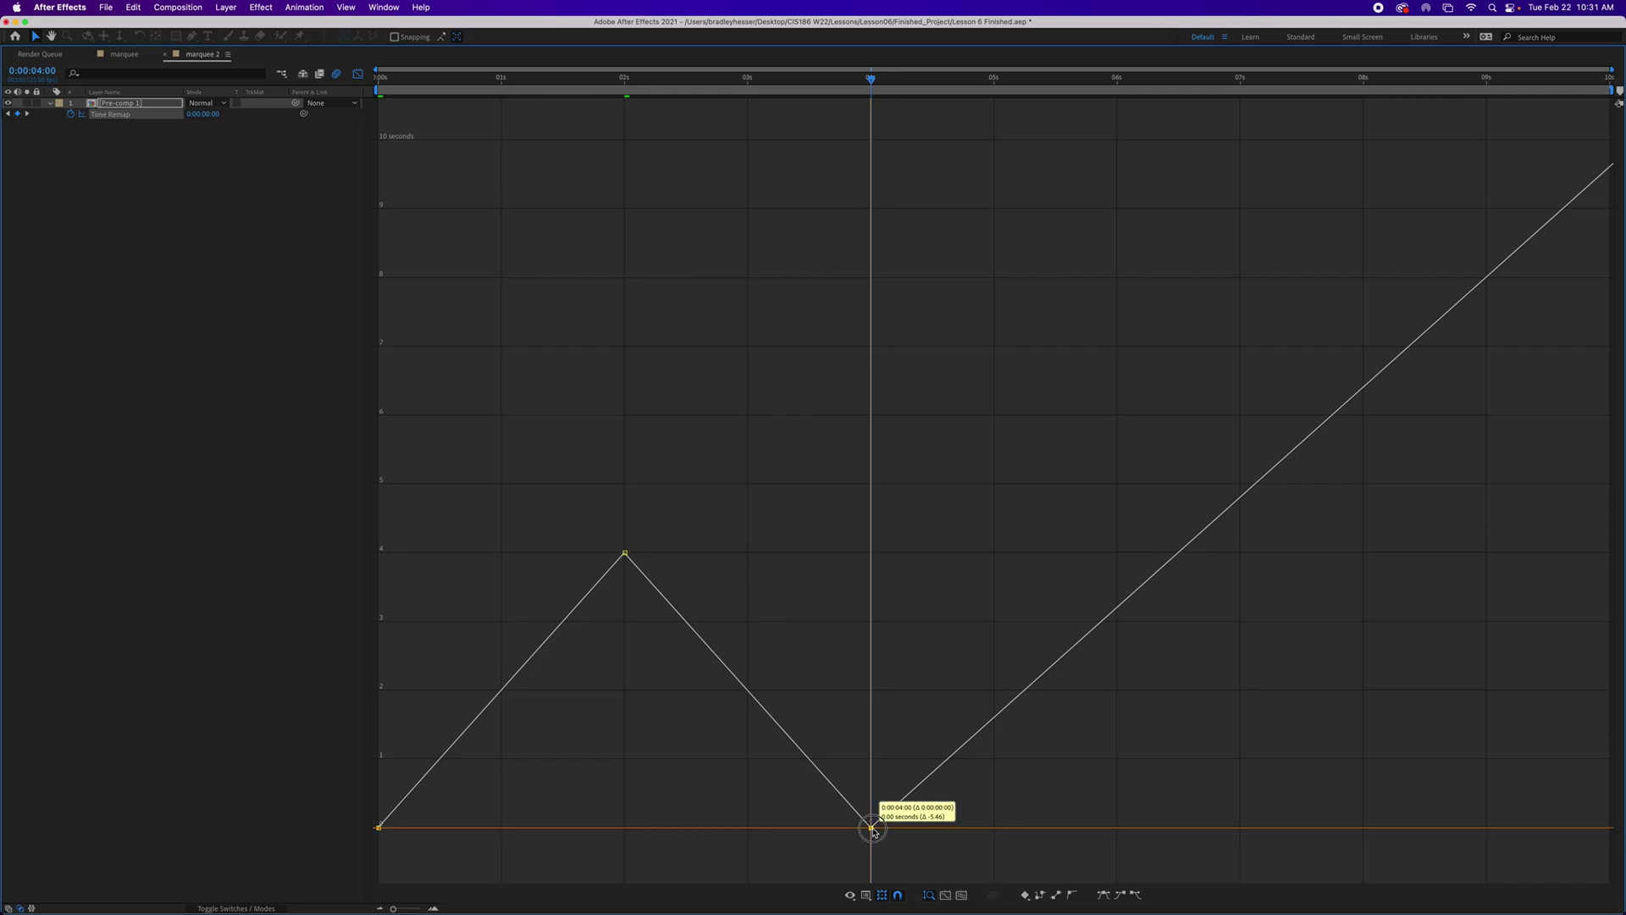
drag(874, 831, 873, 830)
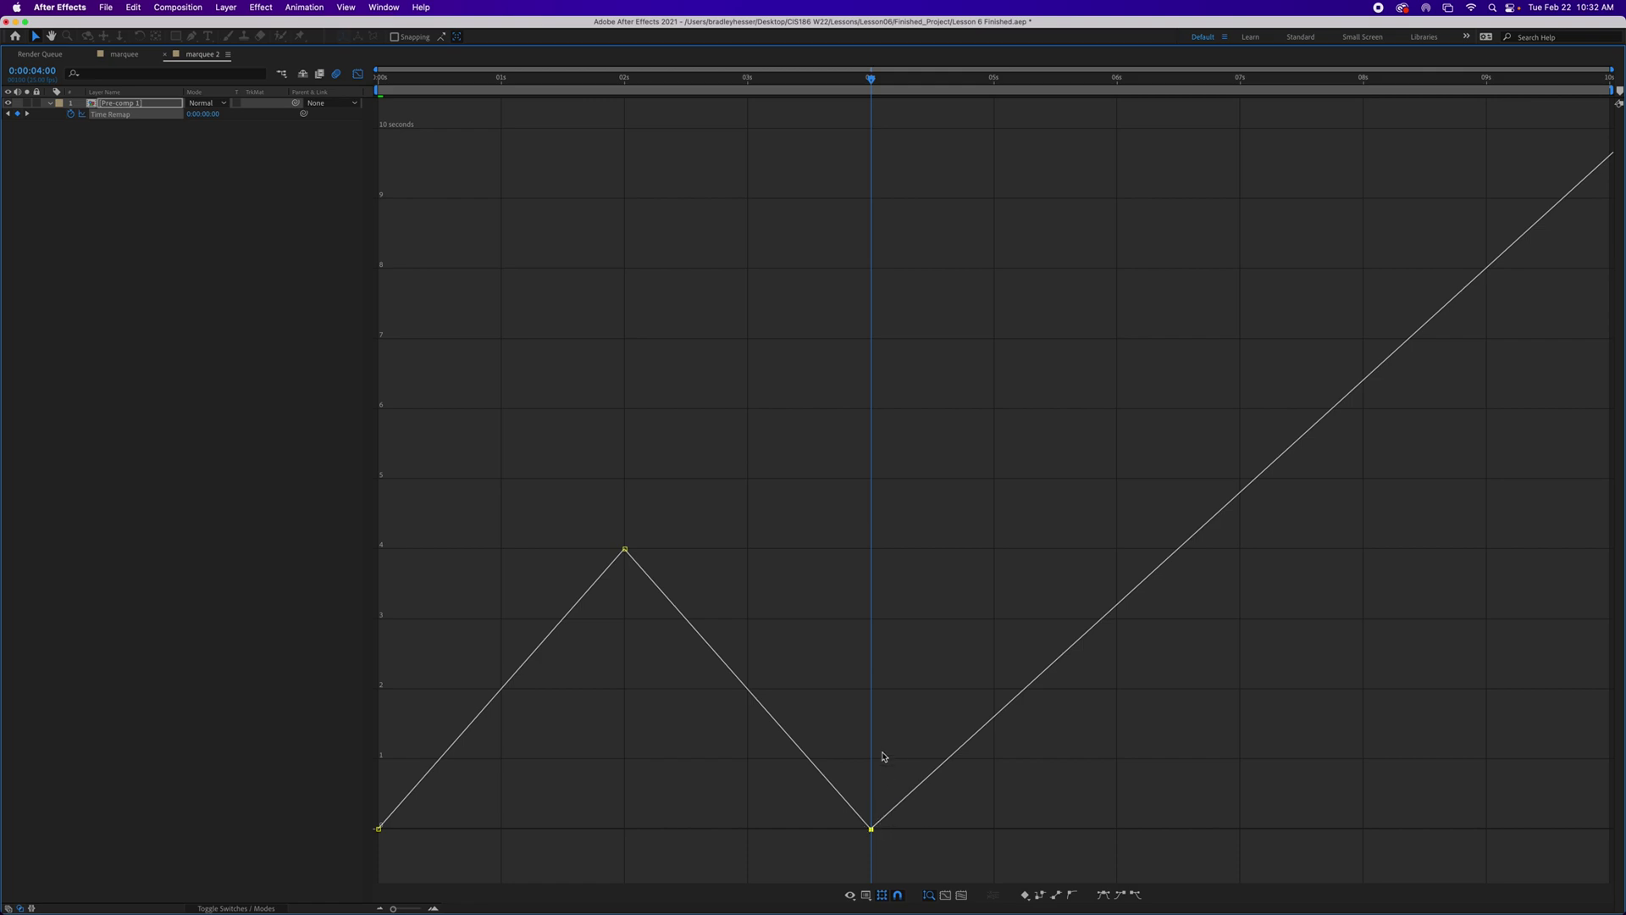
key(grave)
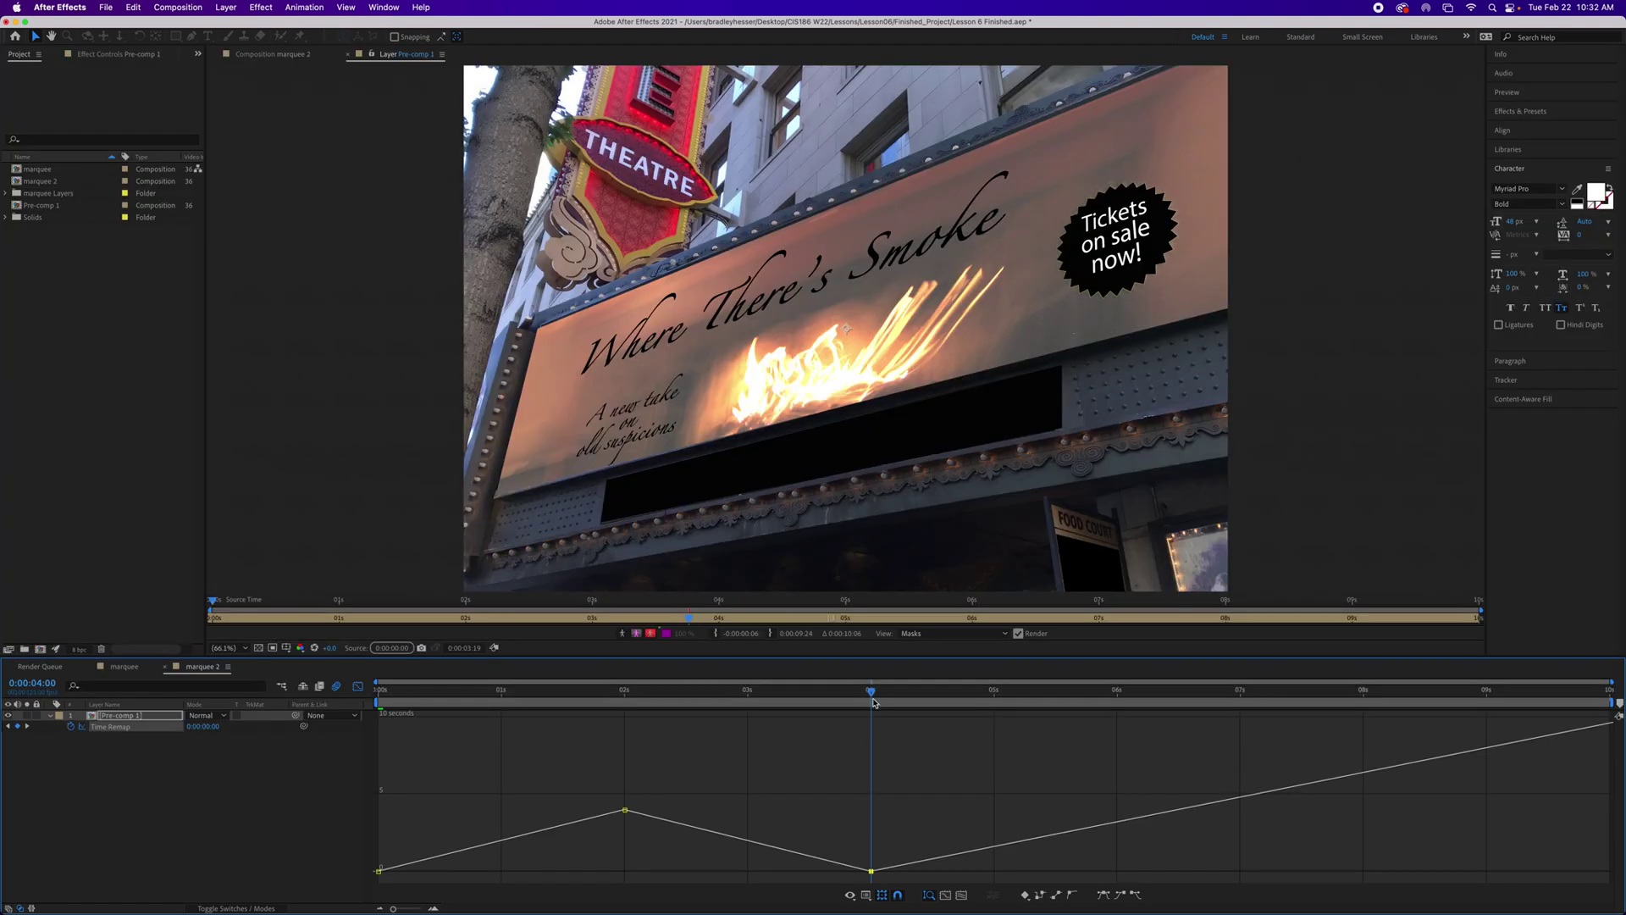
drag(870, 691, 358, 725)
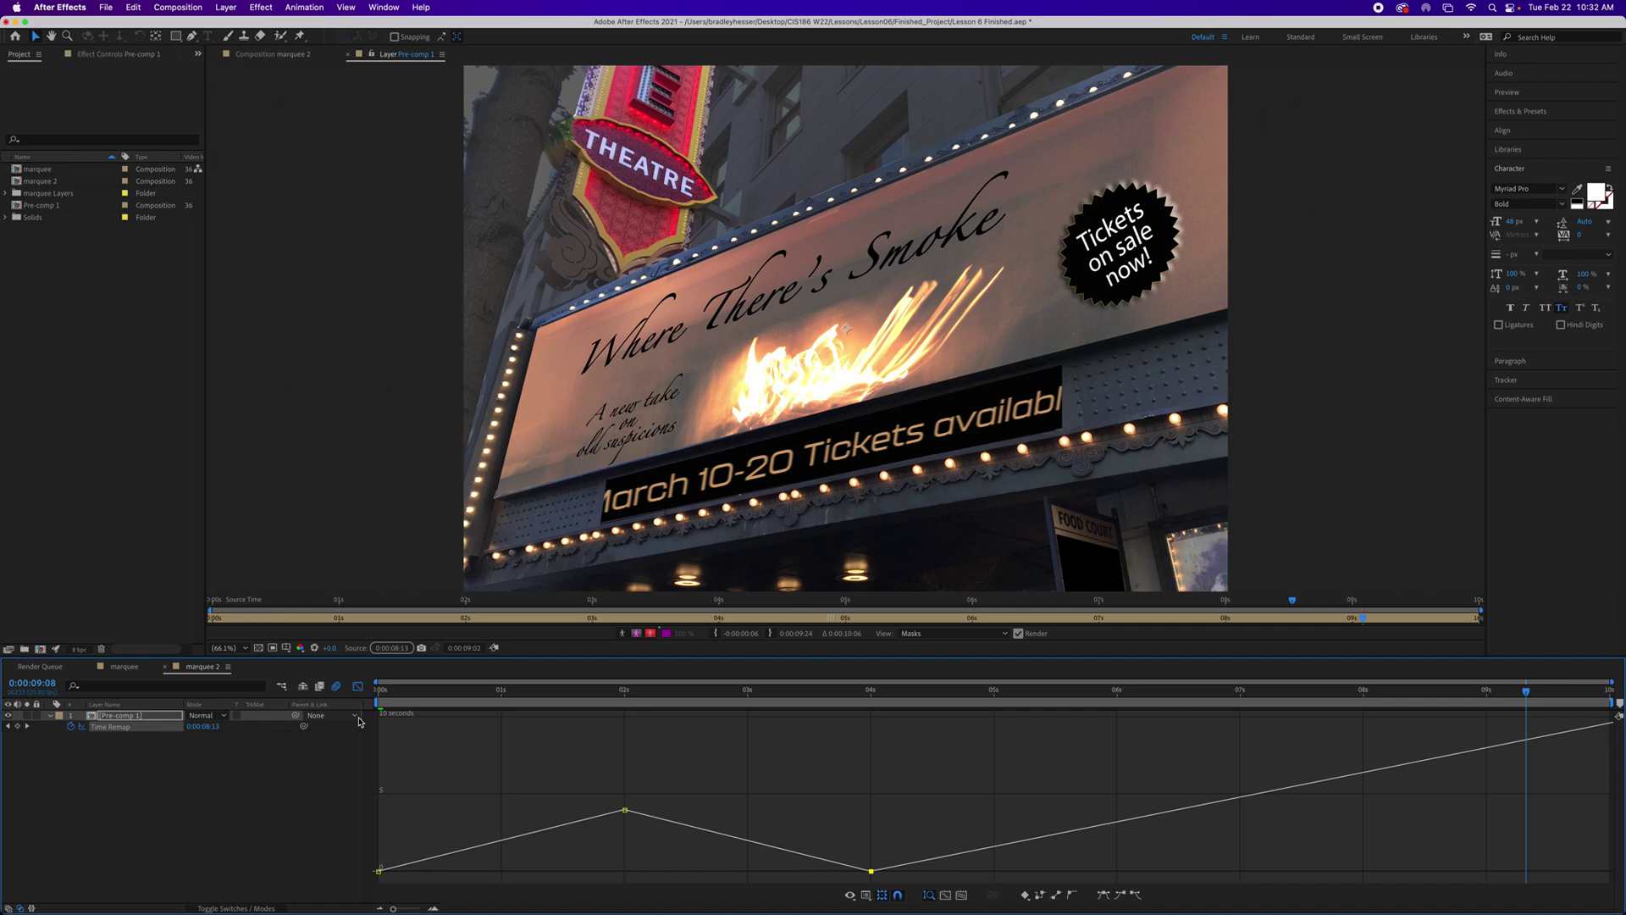
Step: Move the 4-second peak keyframe to 0:00:01:00 and the following 0-second keyframe to 0:00:02:00
mouse_move(623, 813)
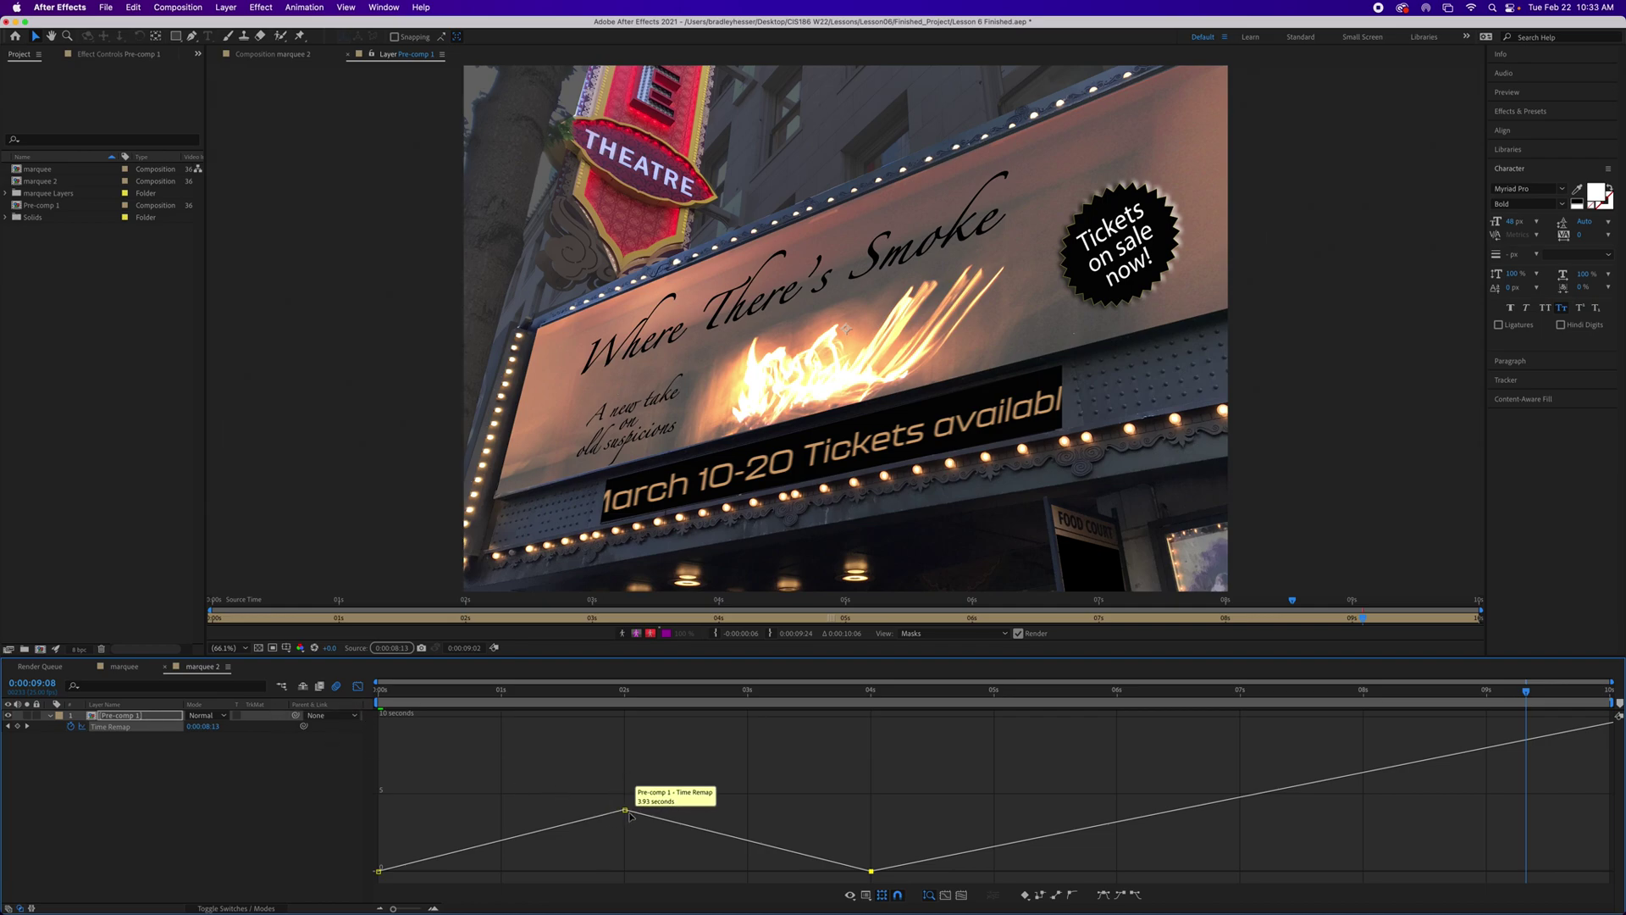
drag(625, 813, 502, 815)
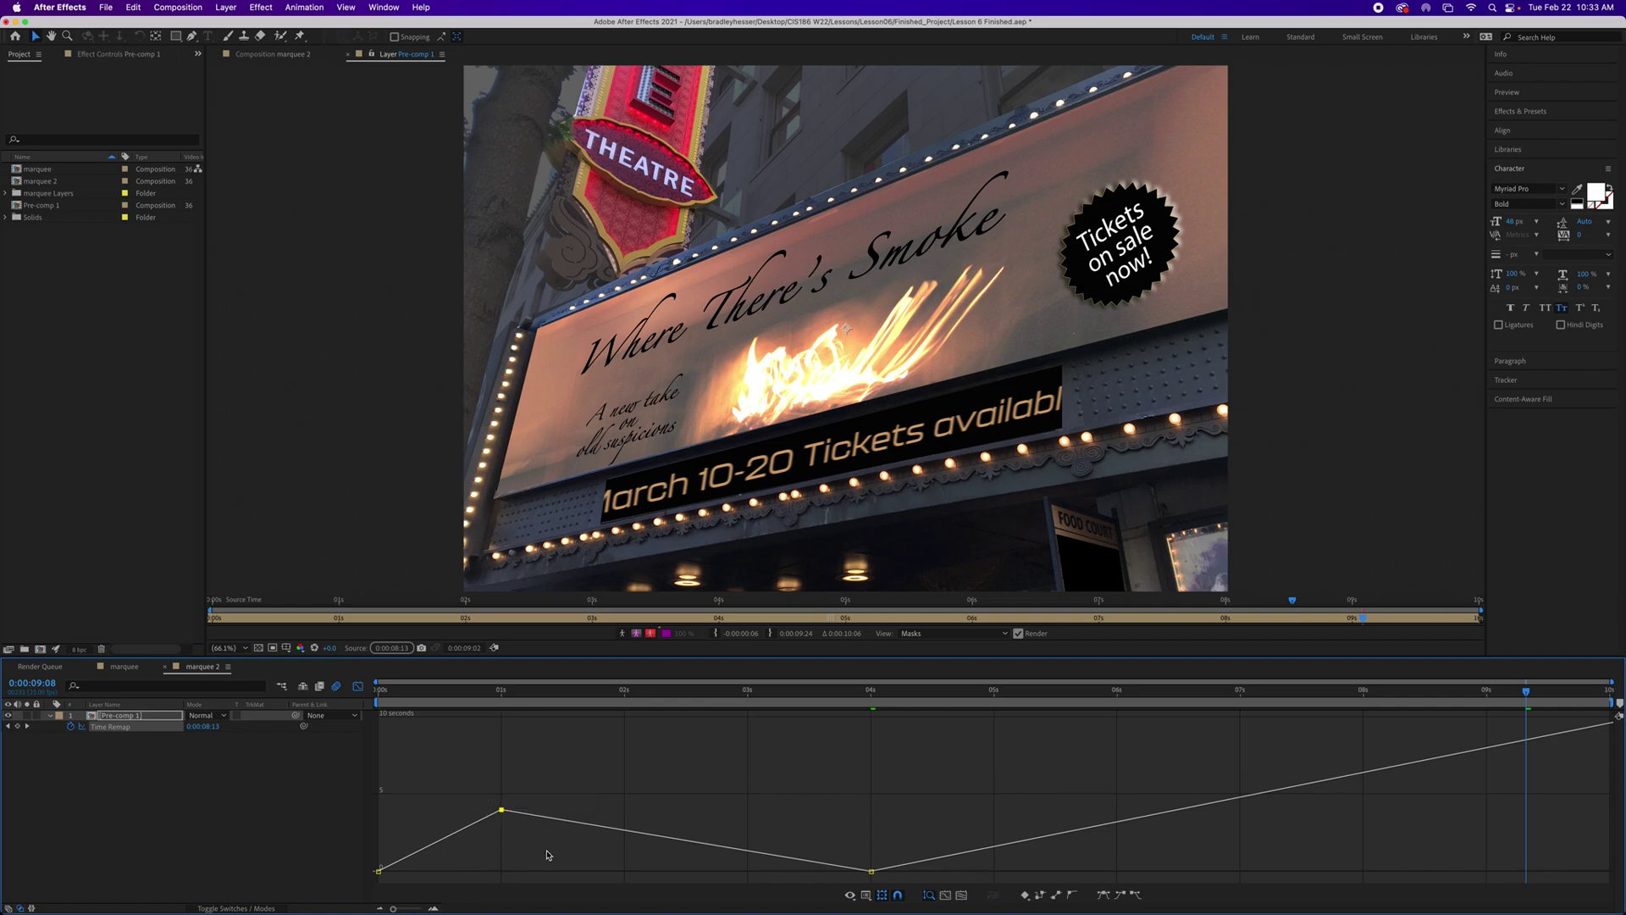
click(871, 871)
drag(872, 872, 627, 879)
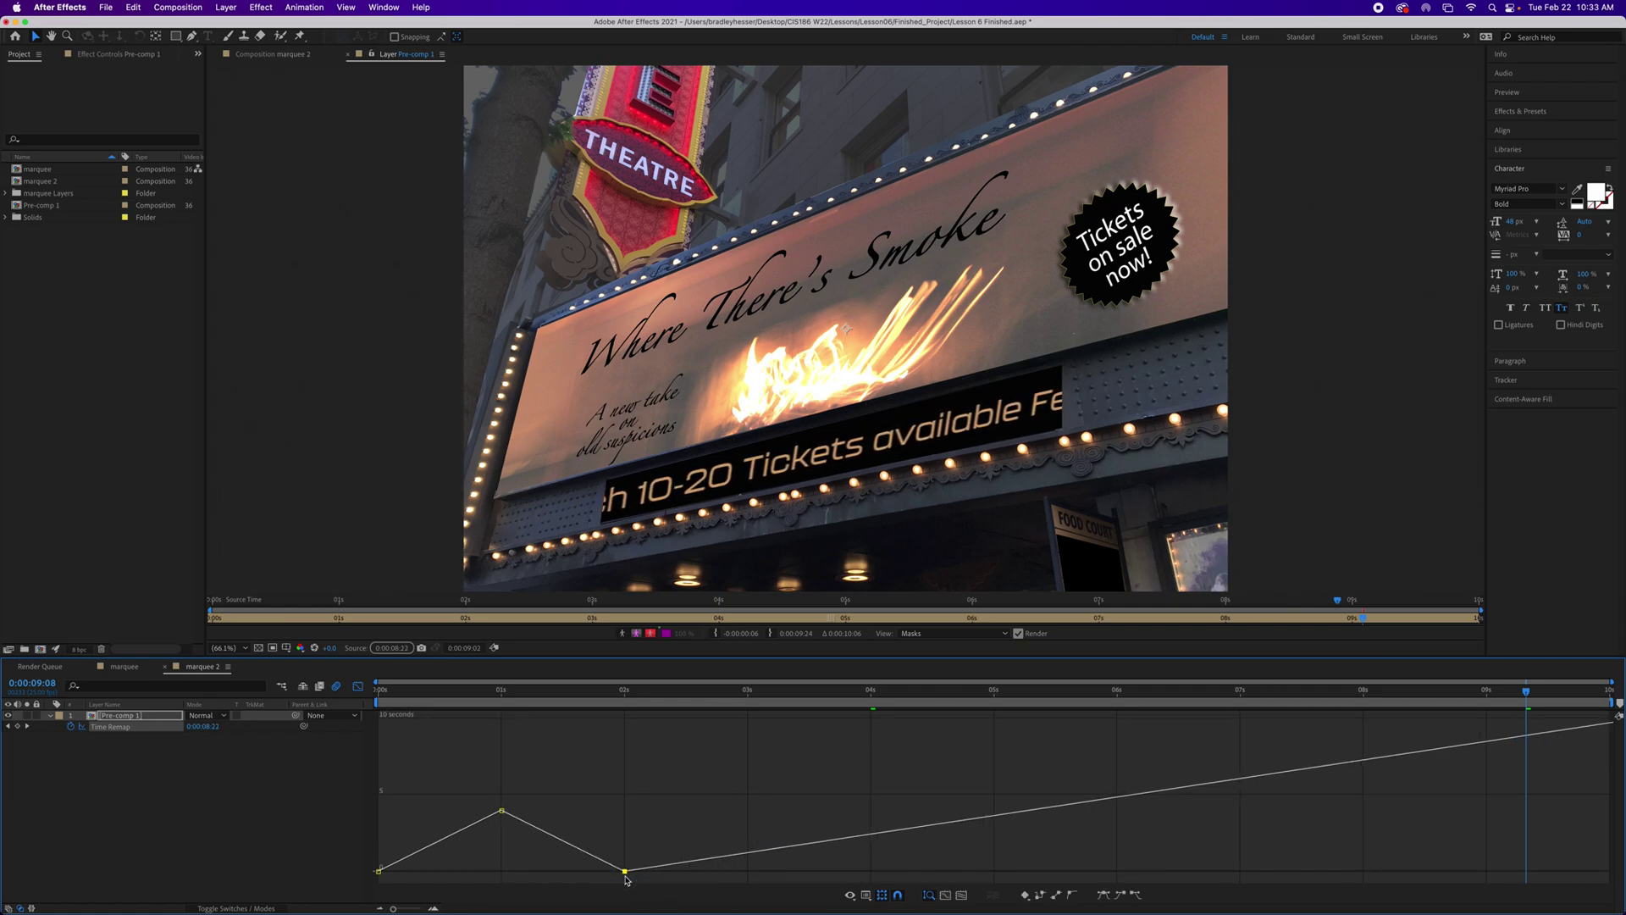
mouse_move(627, 878)
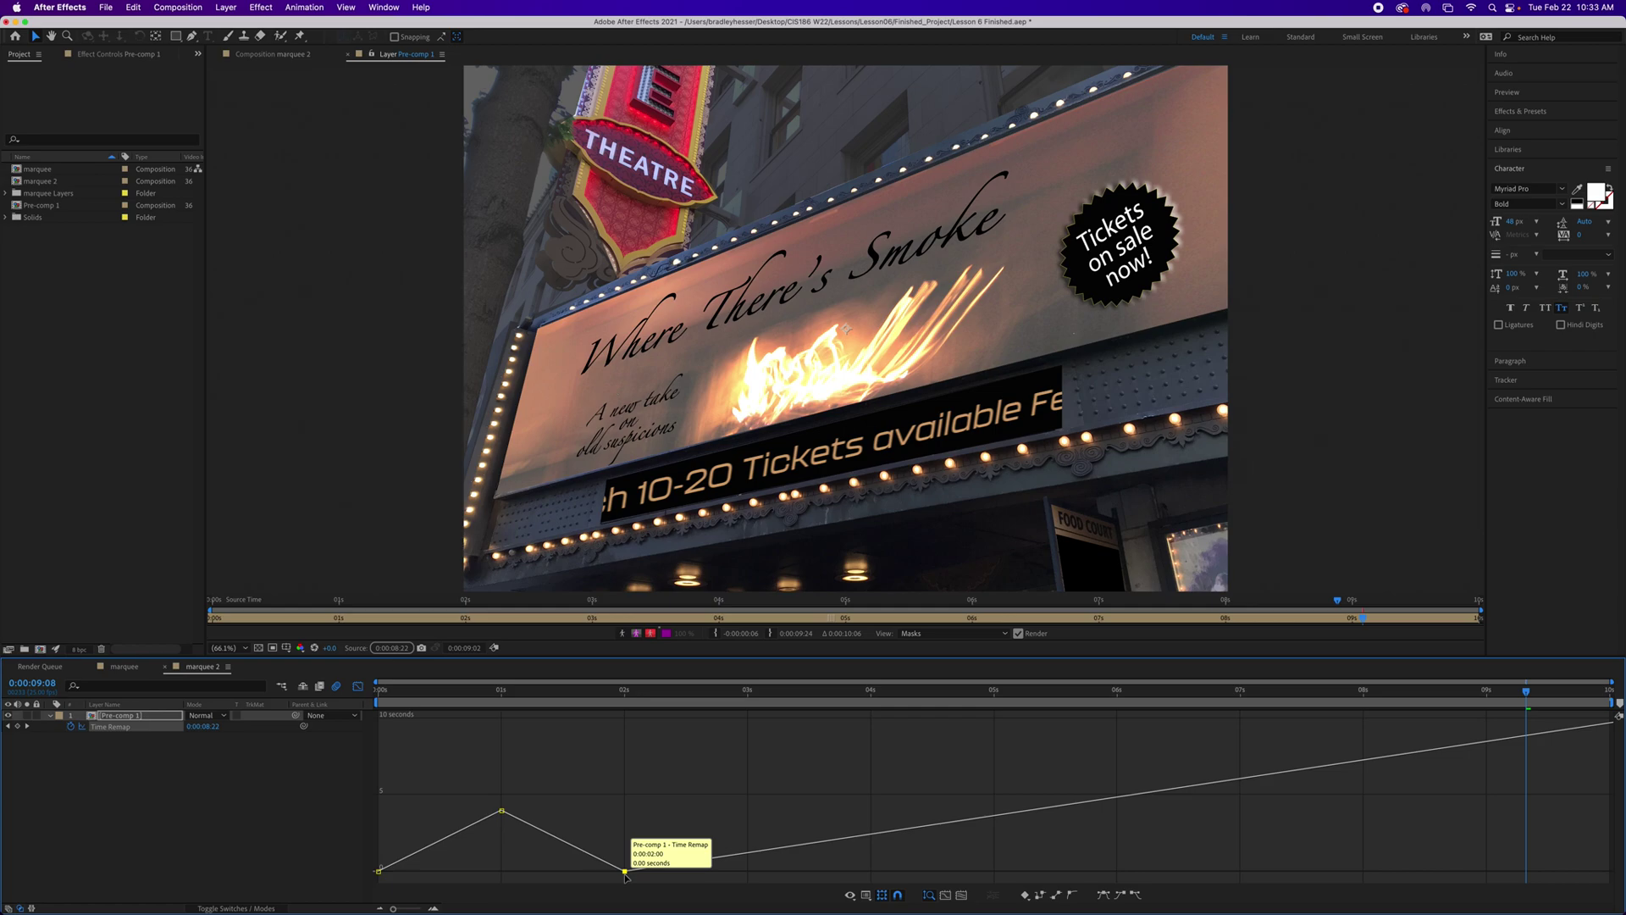
Step: Add a Time Remap keyframe at 0:00:03:00 and raise it to 4 seconds, level with the first peak
super+click(749, 856)
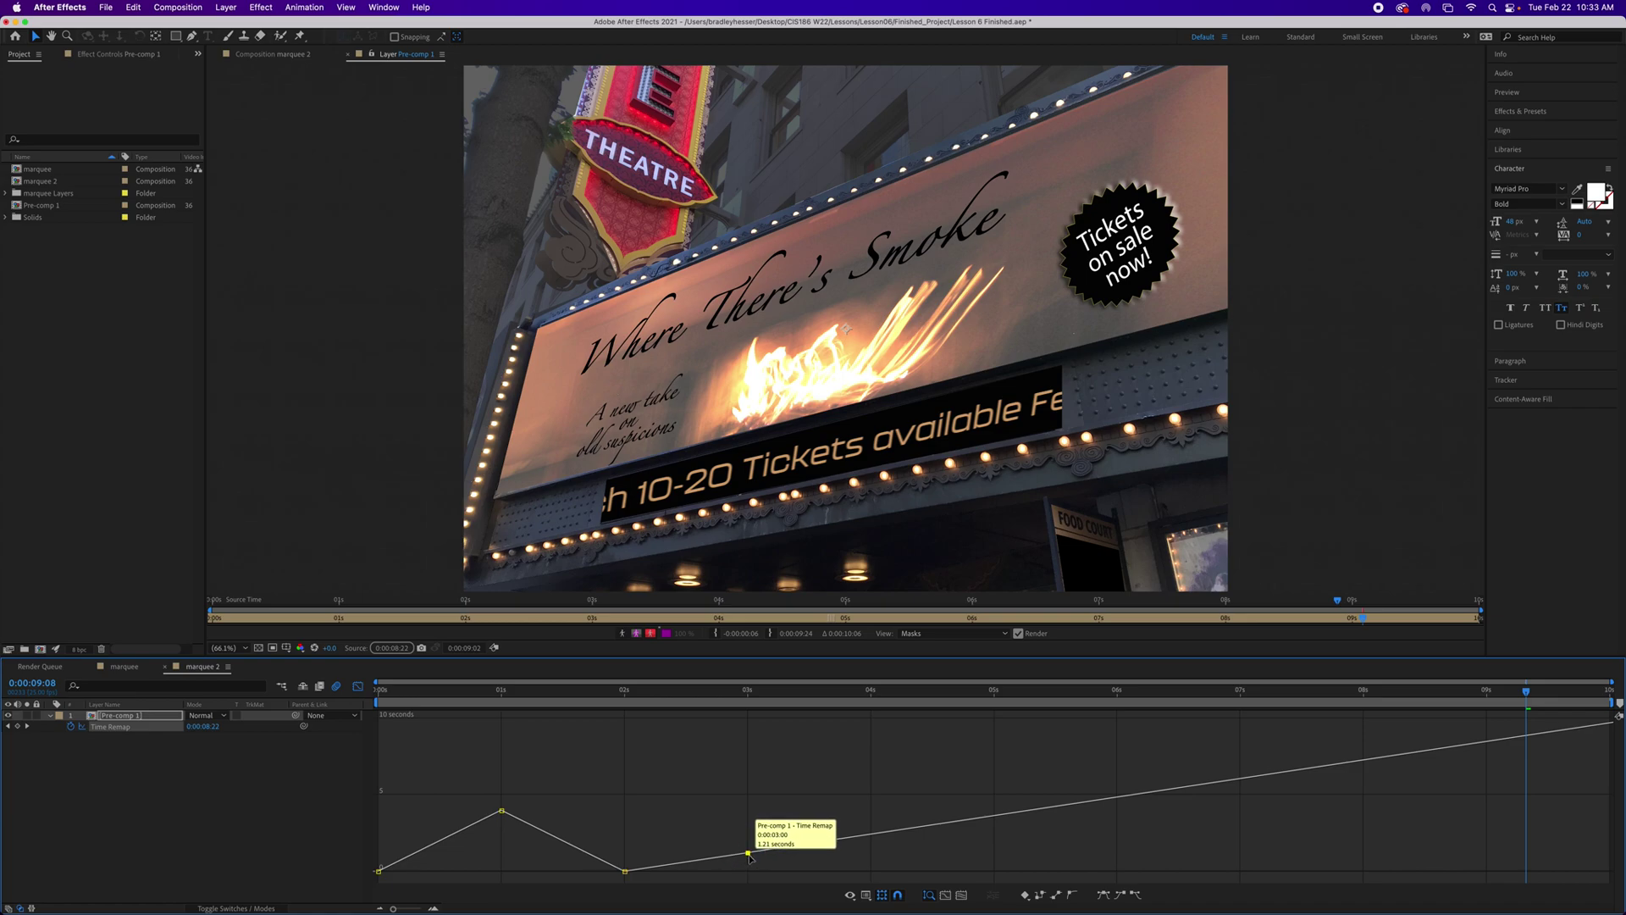
drag(749, 857, 751, 802)
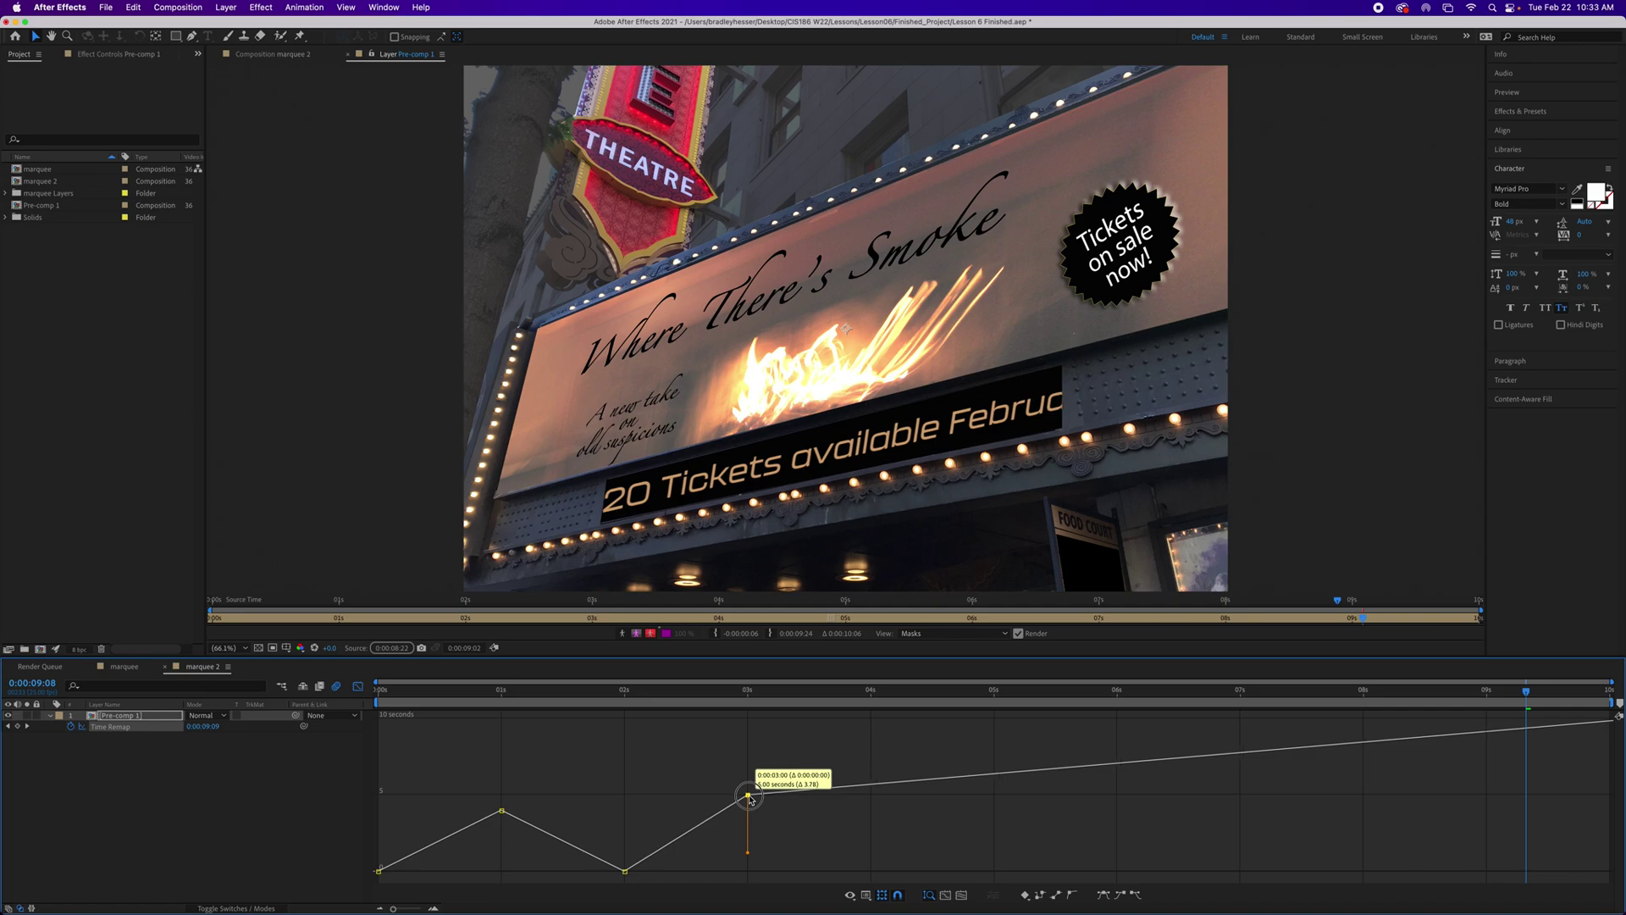
drag(750, 798, 749, 813)
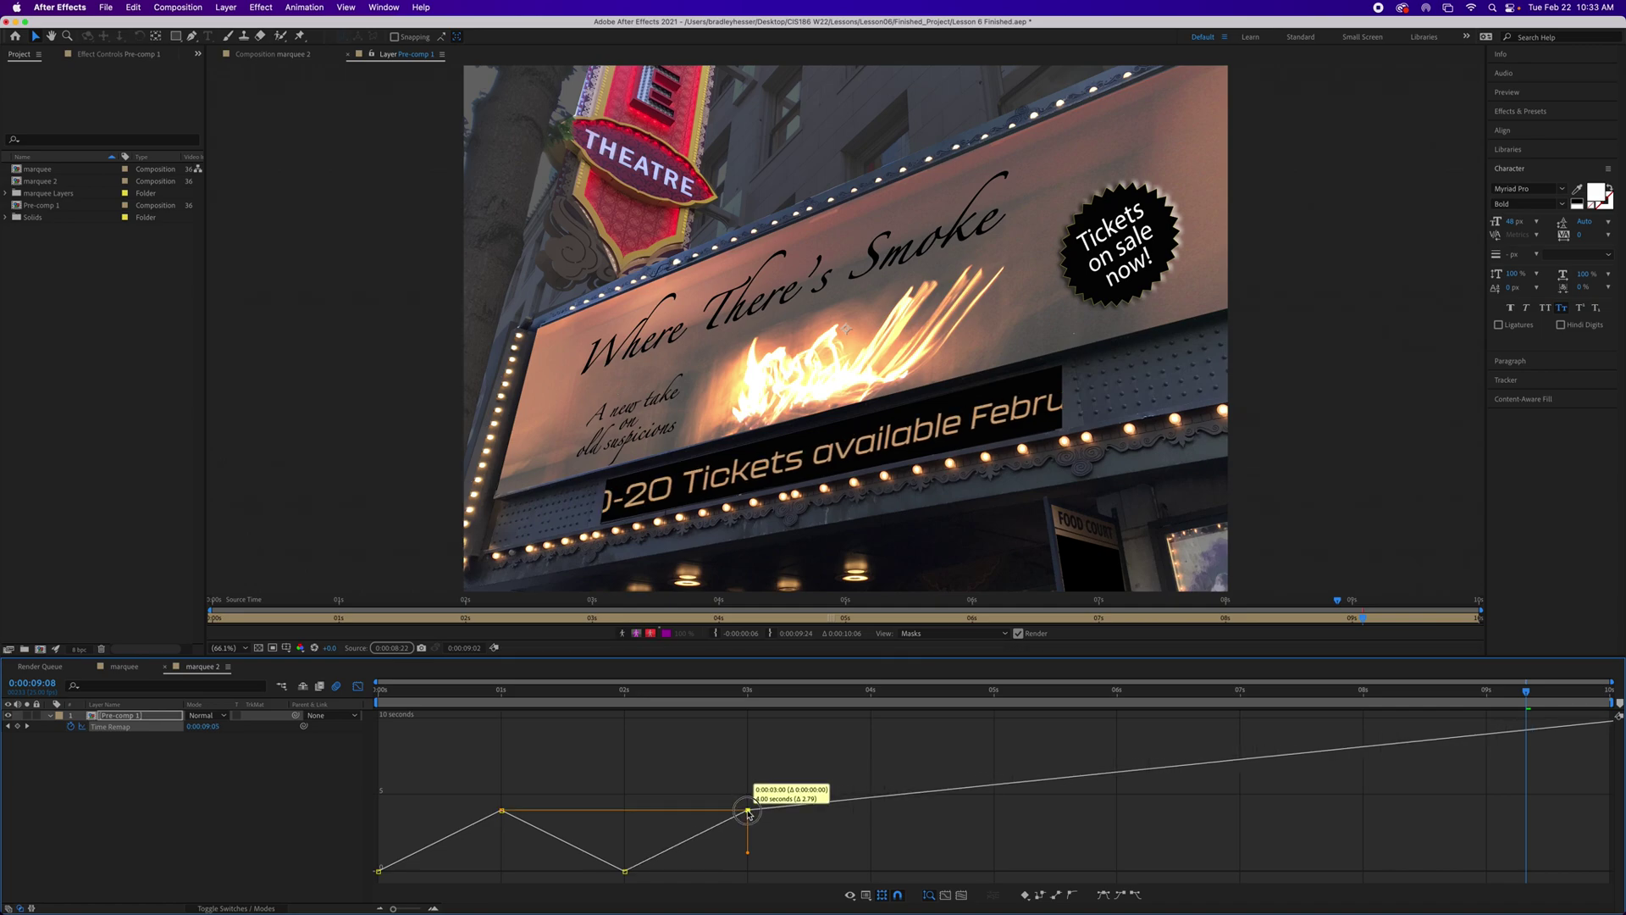
Step: Add a Time Remap keyframe at 0:00:04:00 with a value of 0 seconds and scrub through the result
super+click(872, 800)
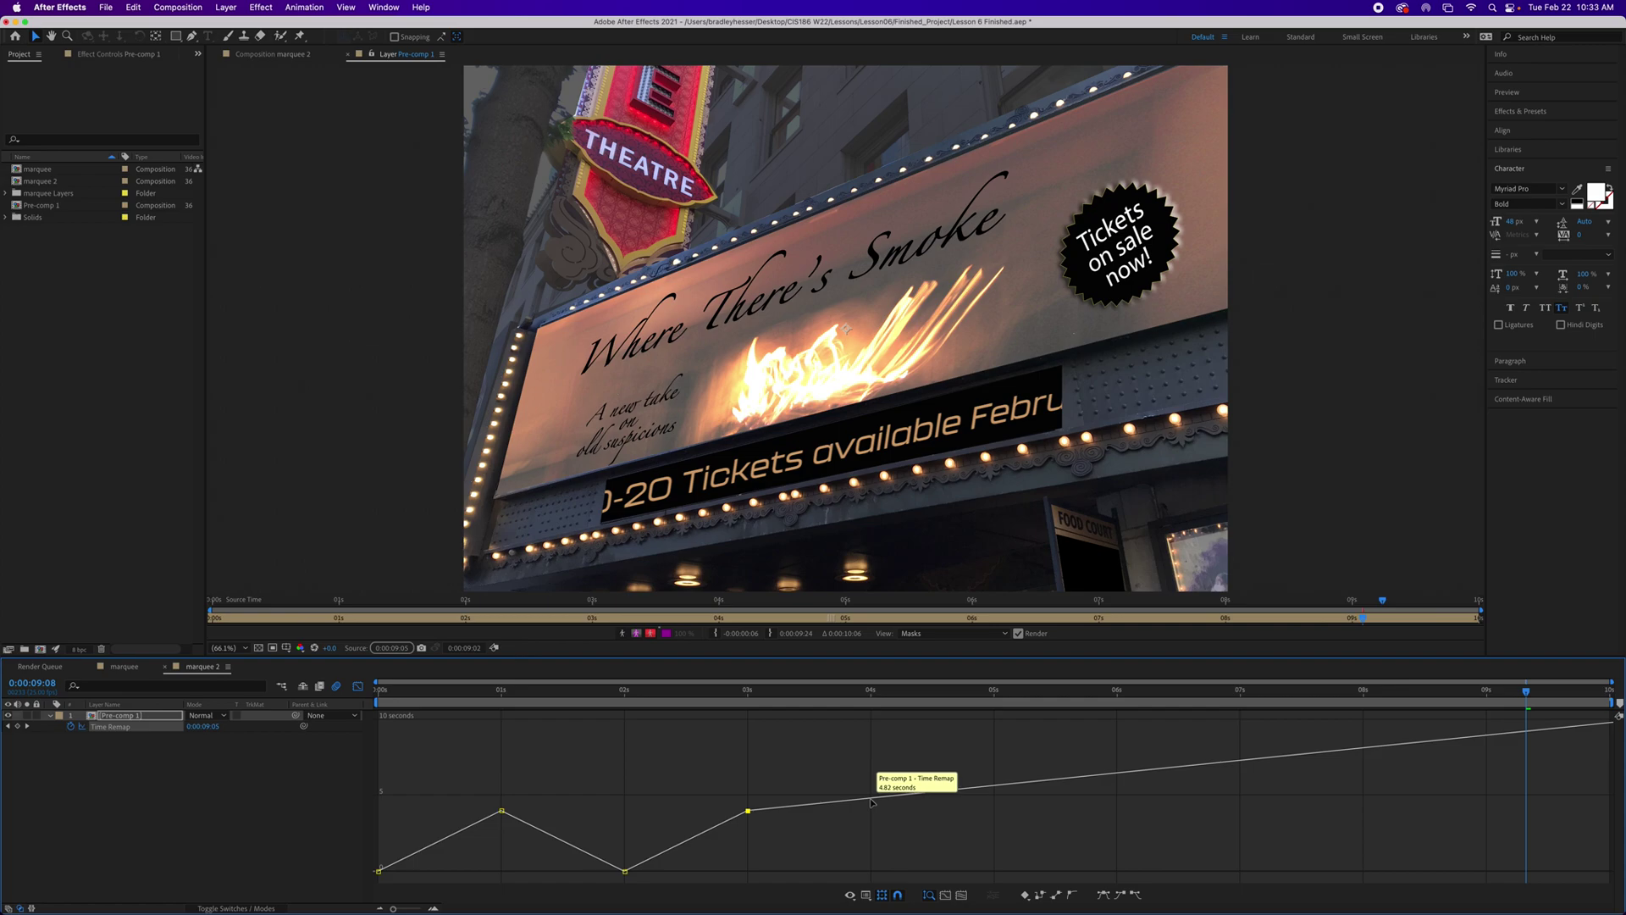
drag(873, 801, 869, 869)
drag(869, 873, 871, 872)
drag(1522, 697, 362, 684)
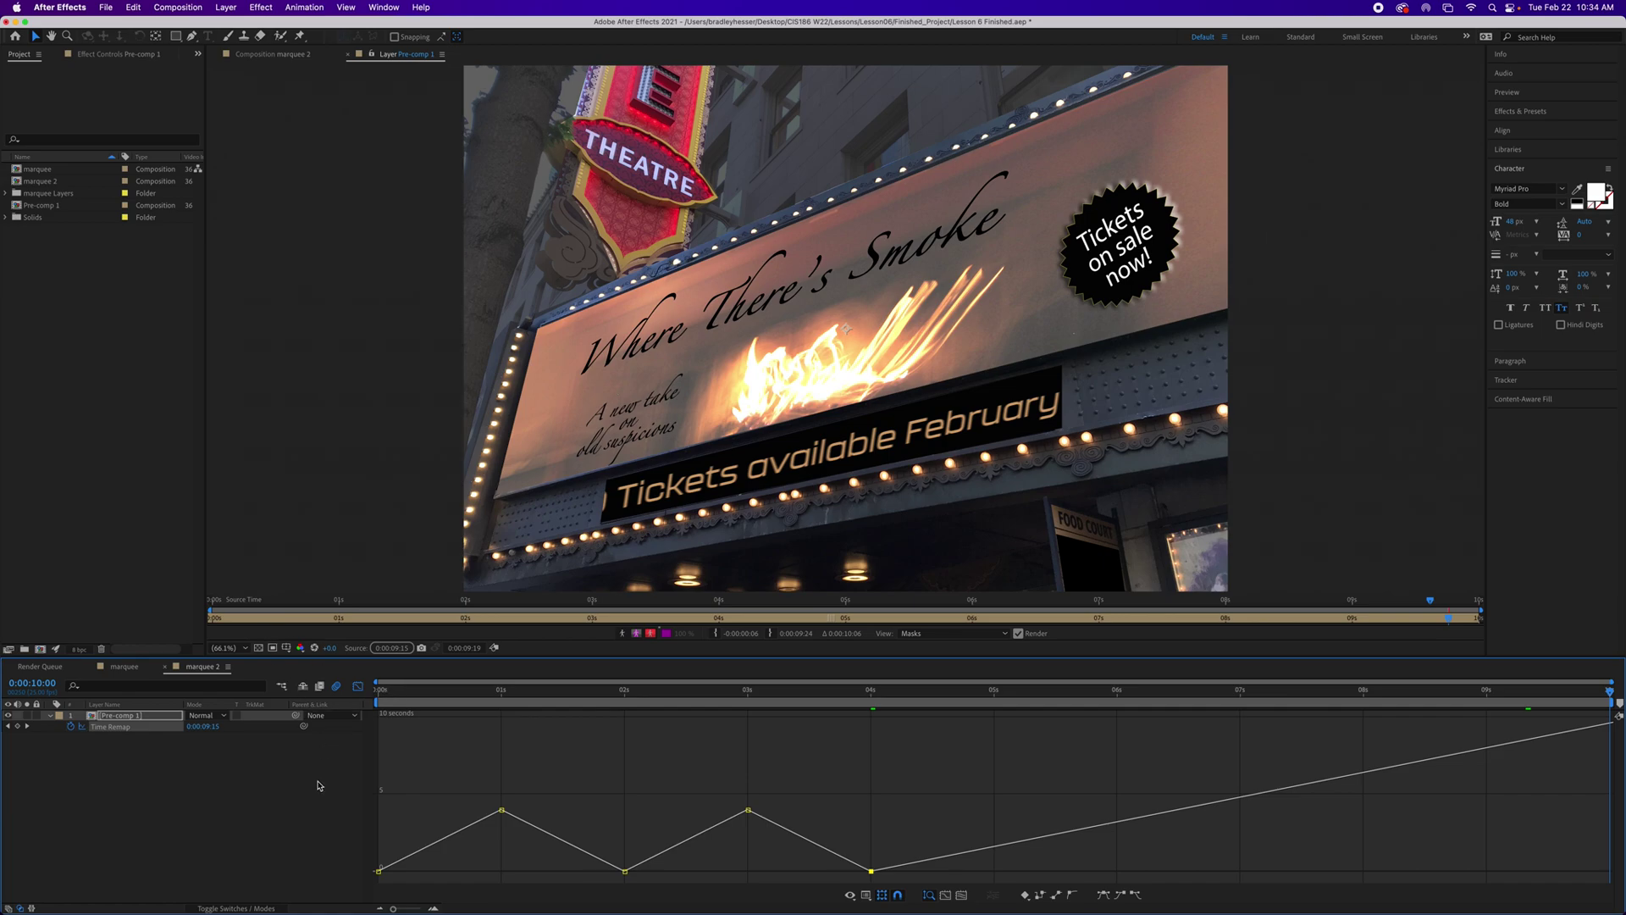
Step: Apply Easy Ease to the peak keyframes at 0:00:01:00 and 0:00:03:00 and stretch their handles to about one second per side
key(grave)
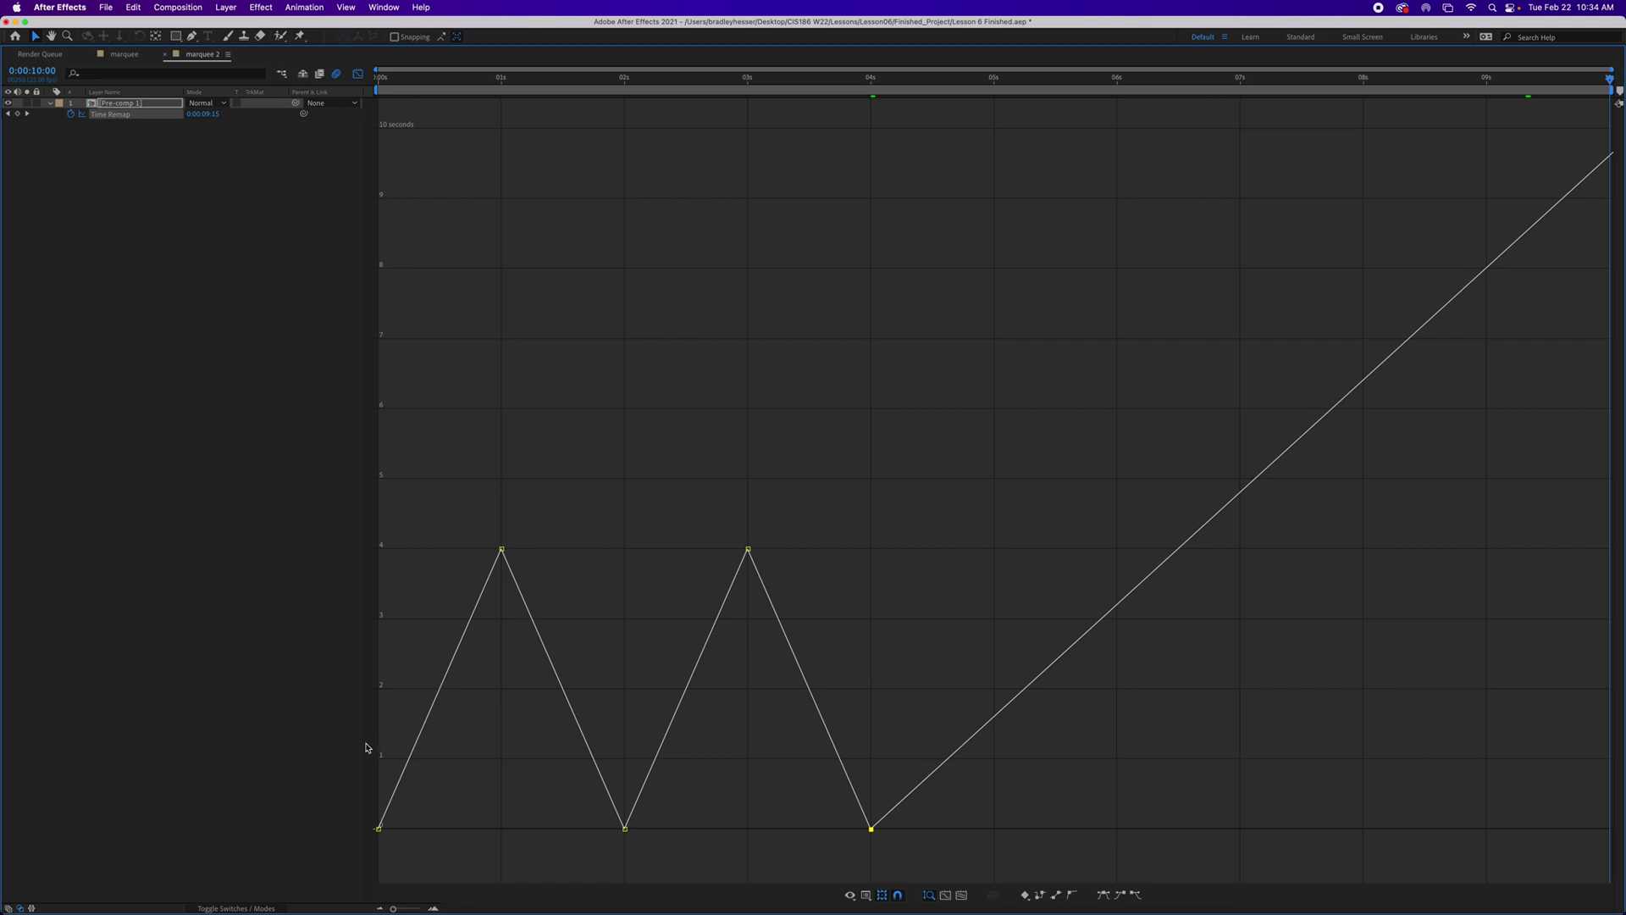
mouse_move(504, 551)
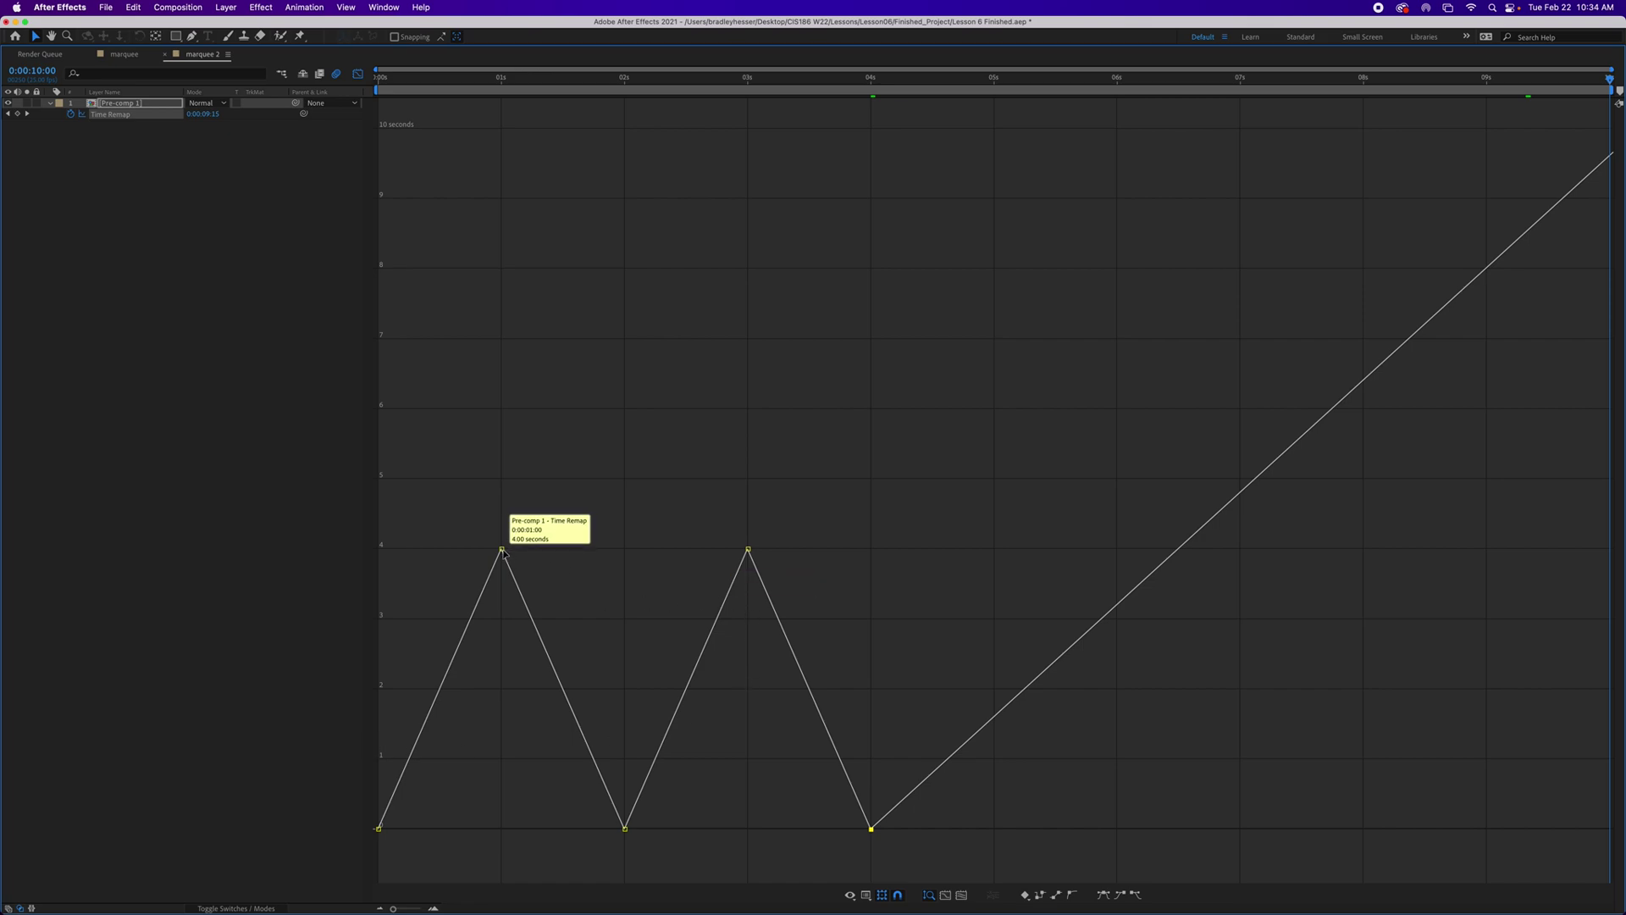
click(503, 551)
shift+click(748, 550)
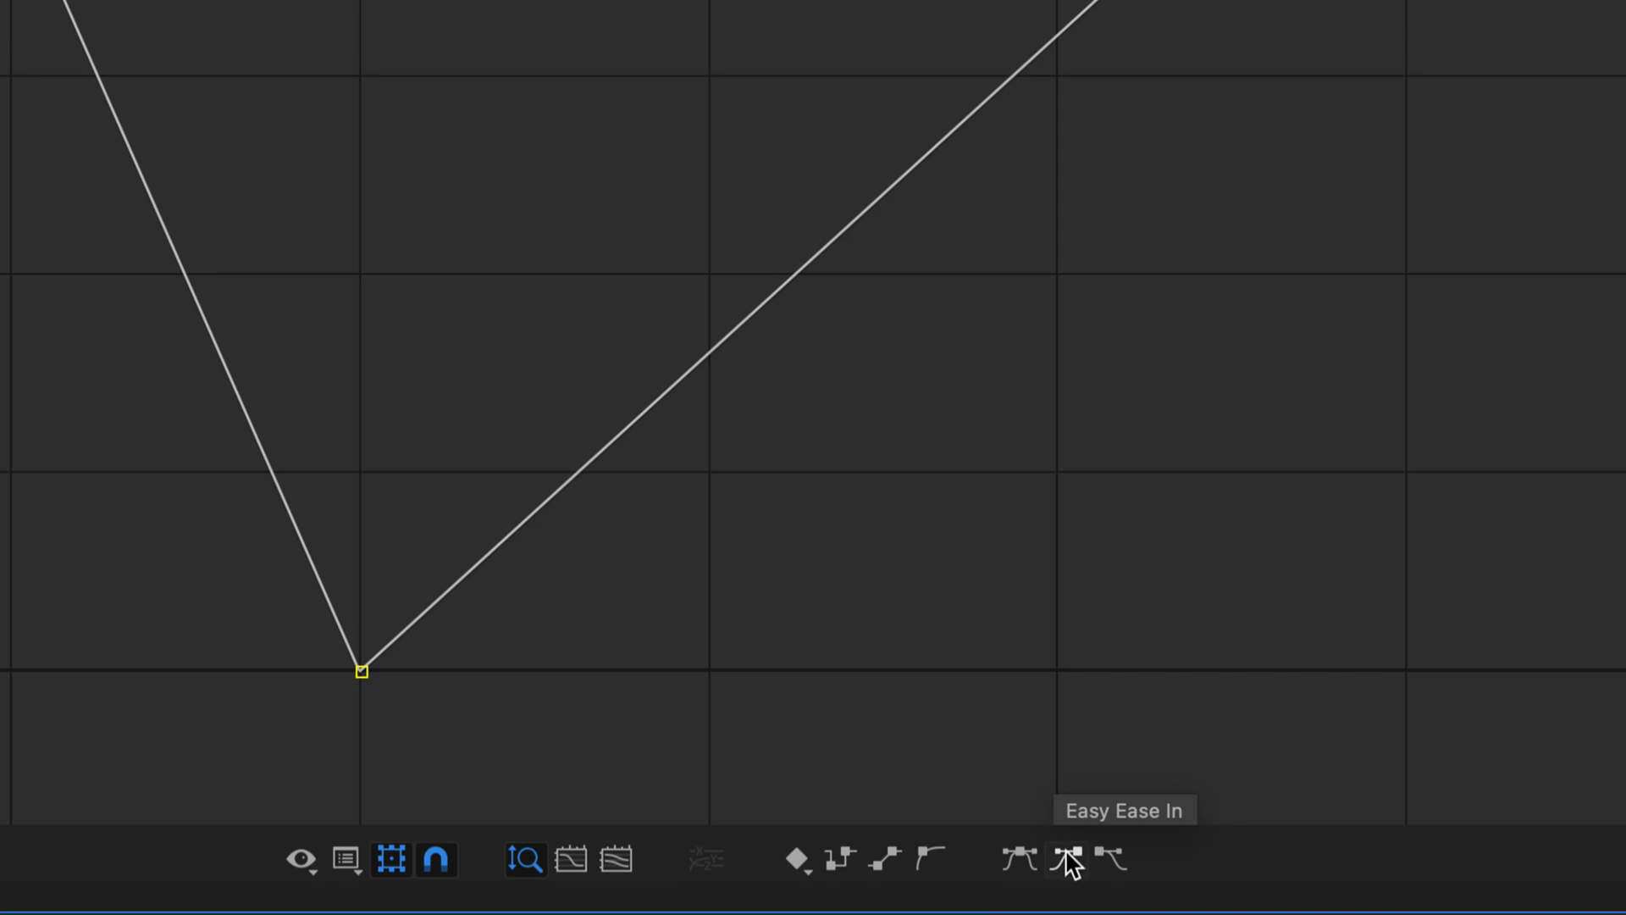
click(1020, 854)
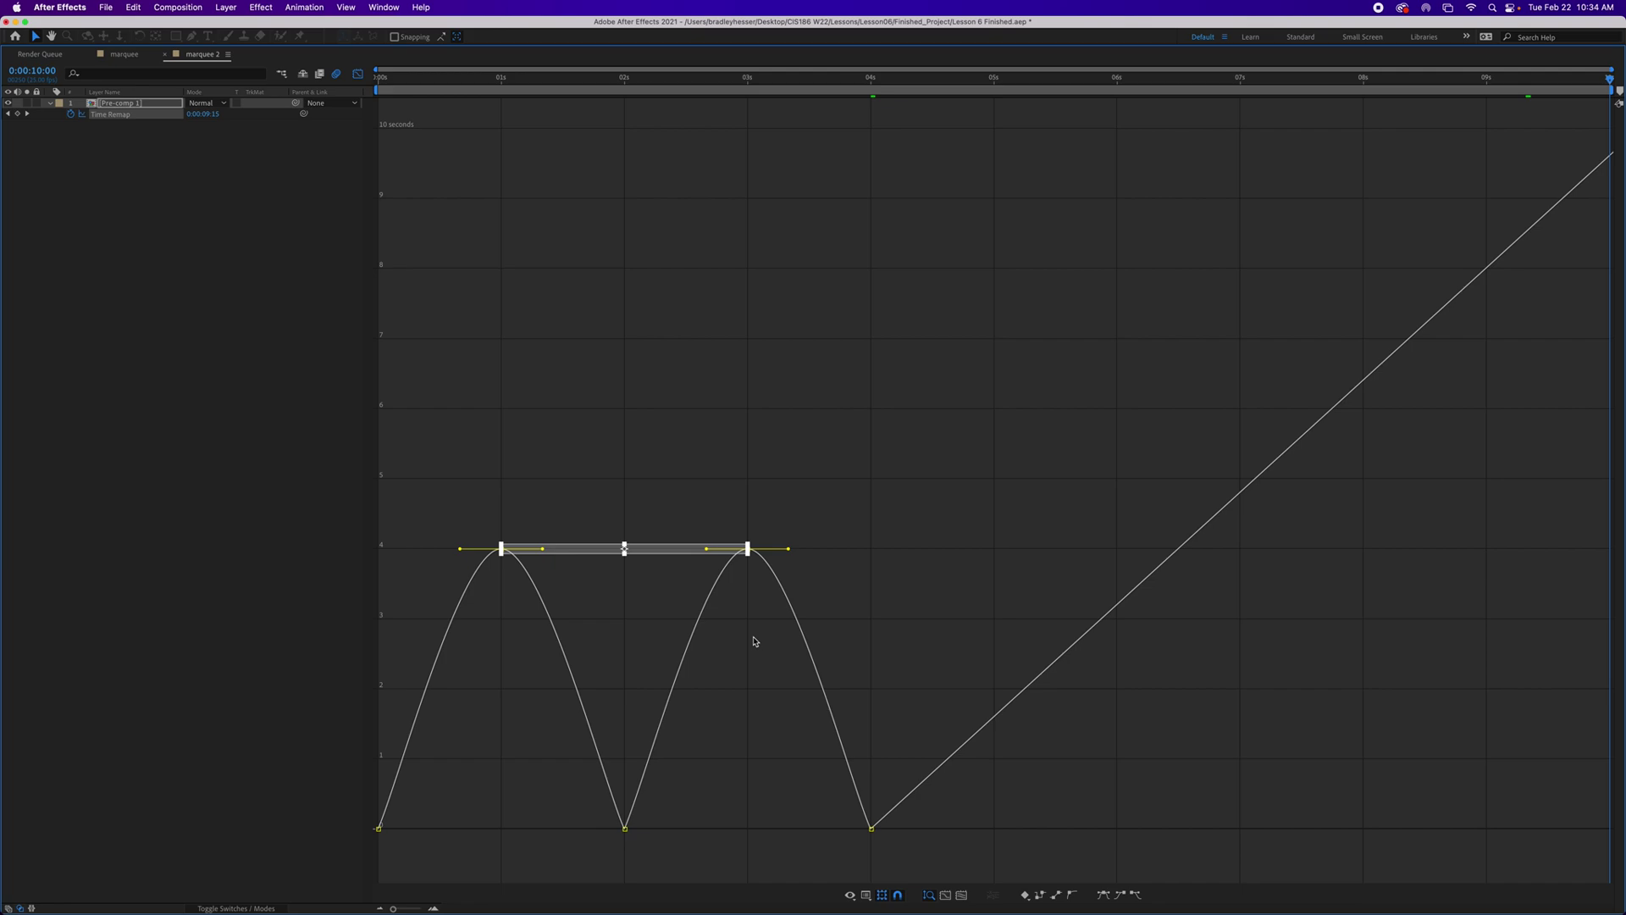
drag(788, 549, 871, 551)
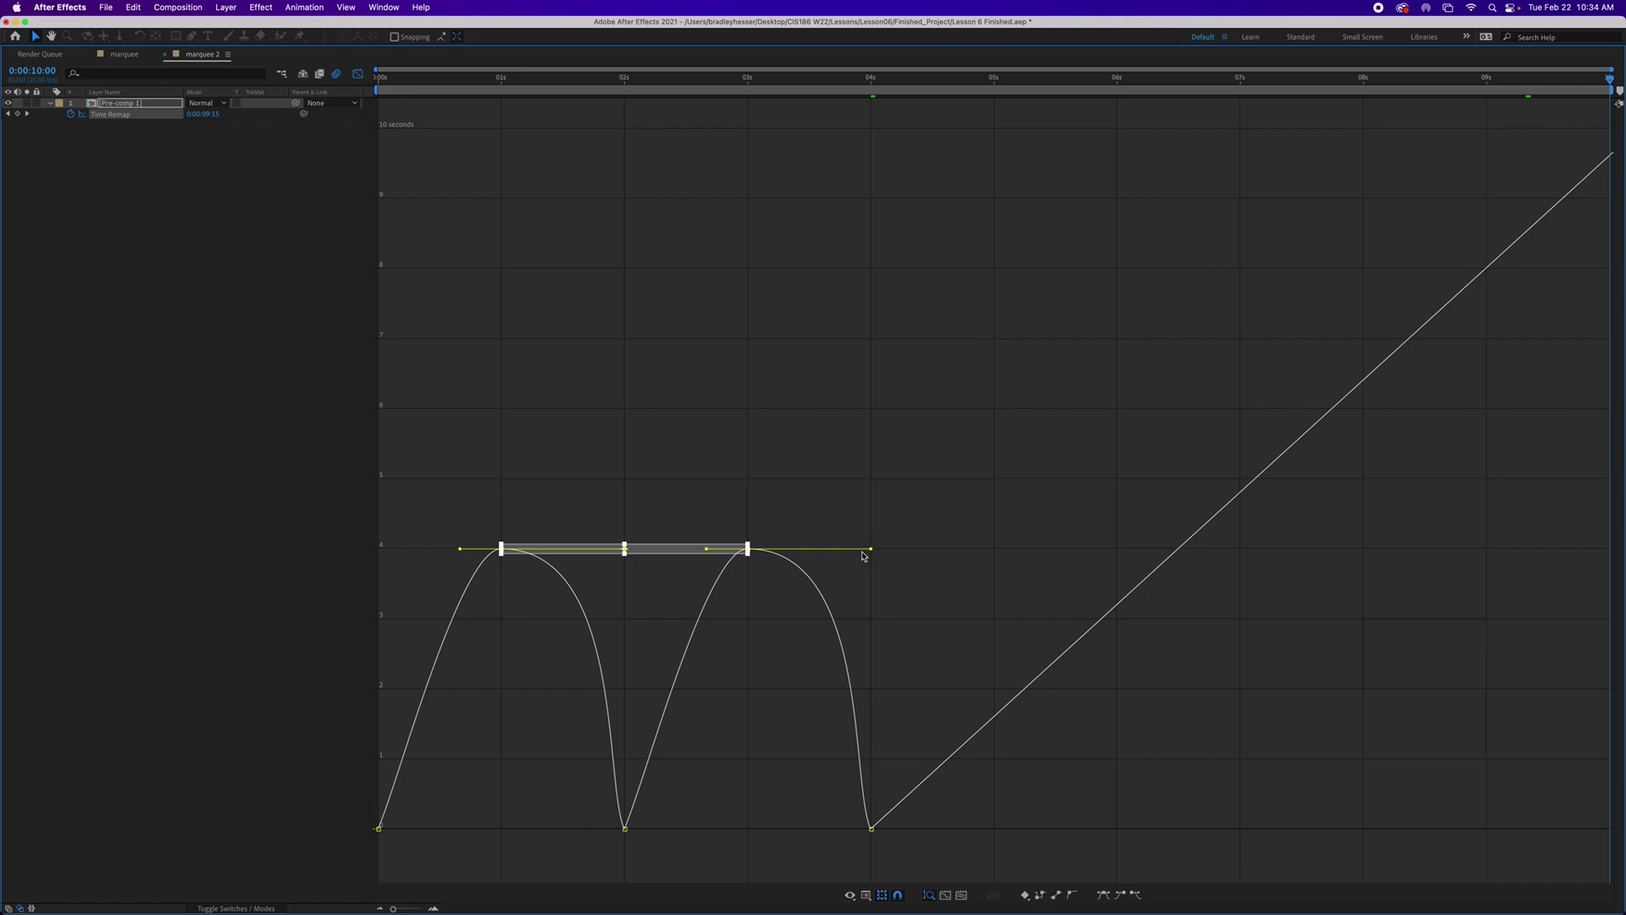
drag(708, 550, 624, 550)
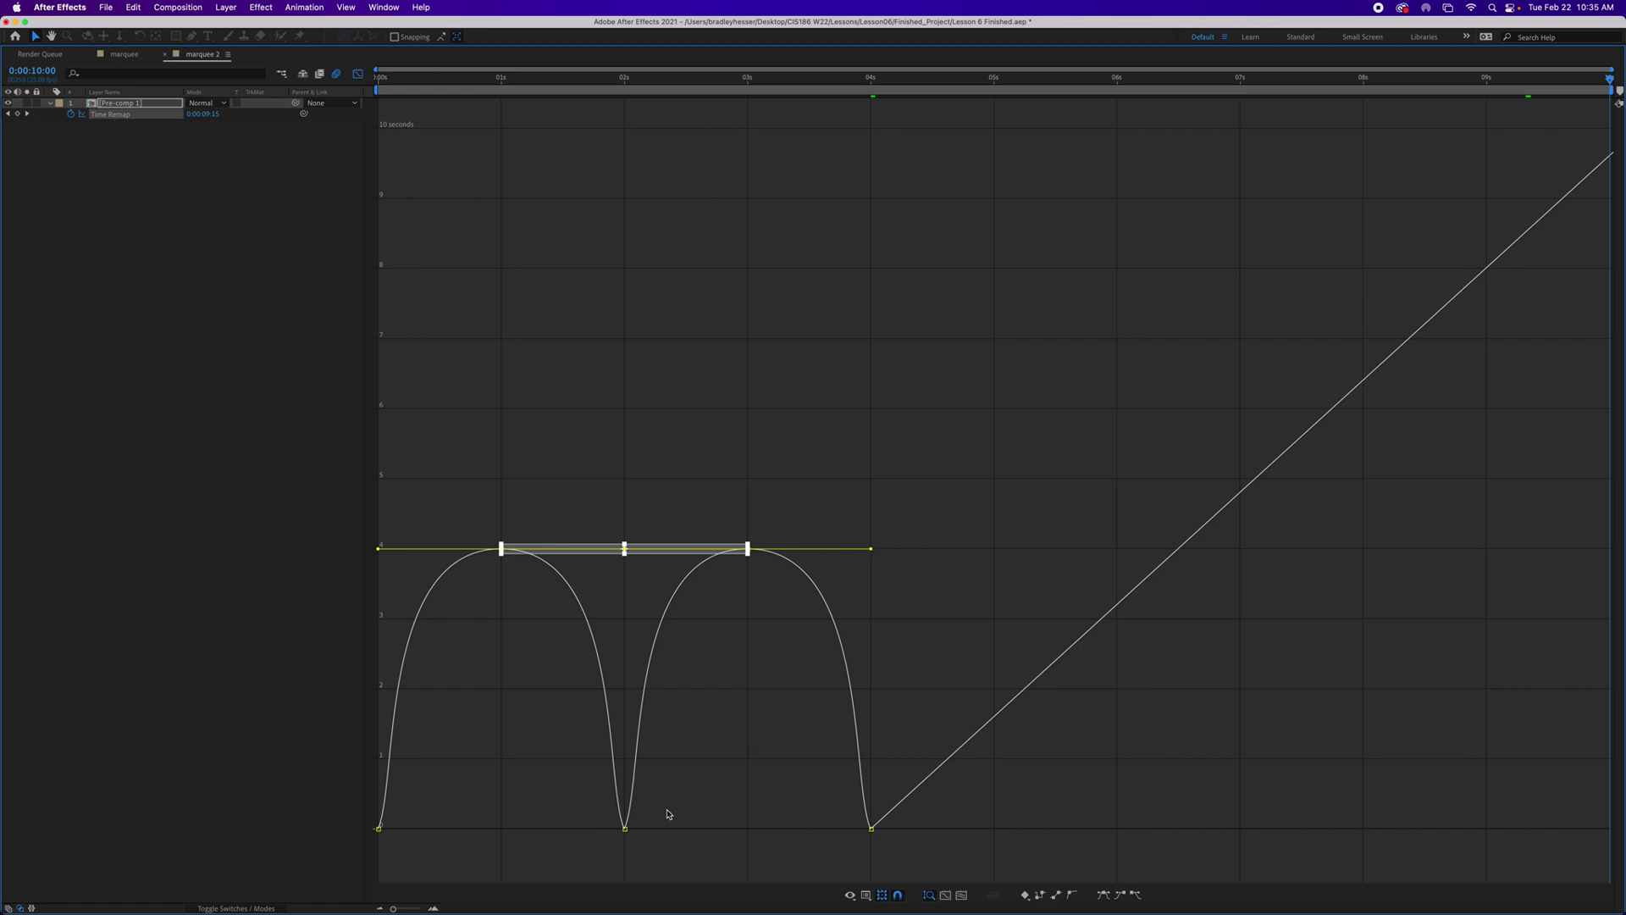
Step: Apply Easy Ease to the 0-second keyframes at 0:00:02:00 and 0:00:04:00 and preview the retimed animation
click(625, 828)
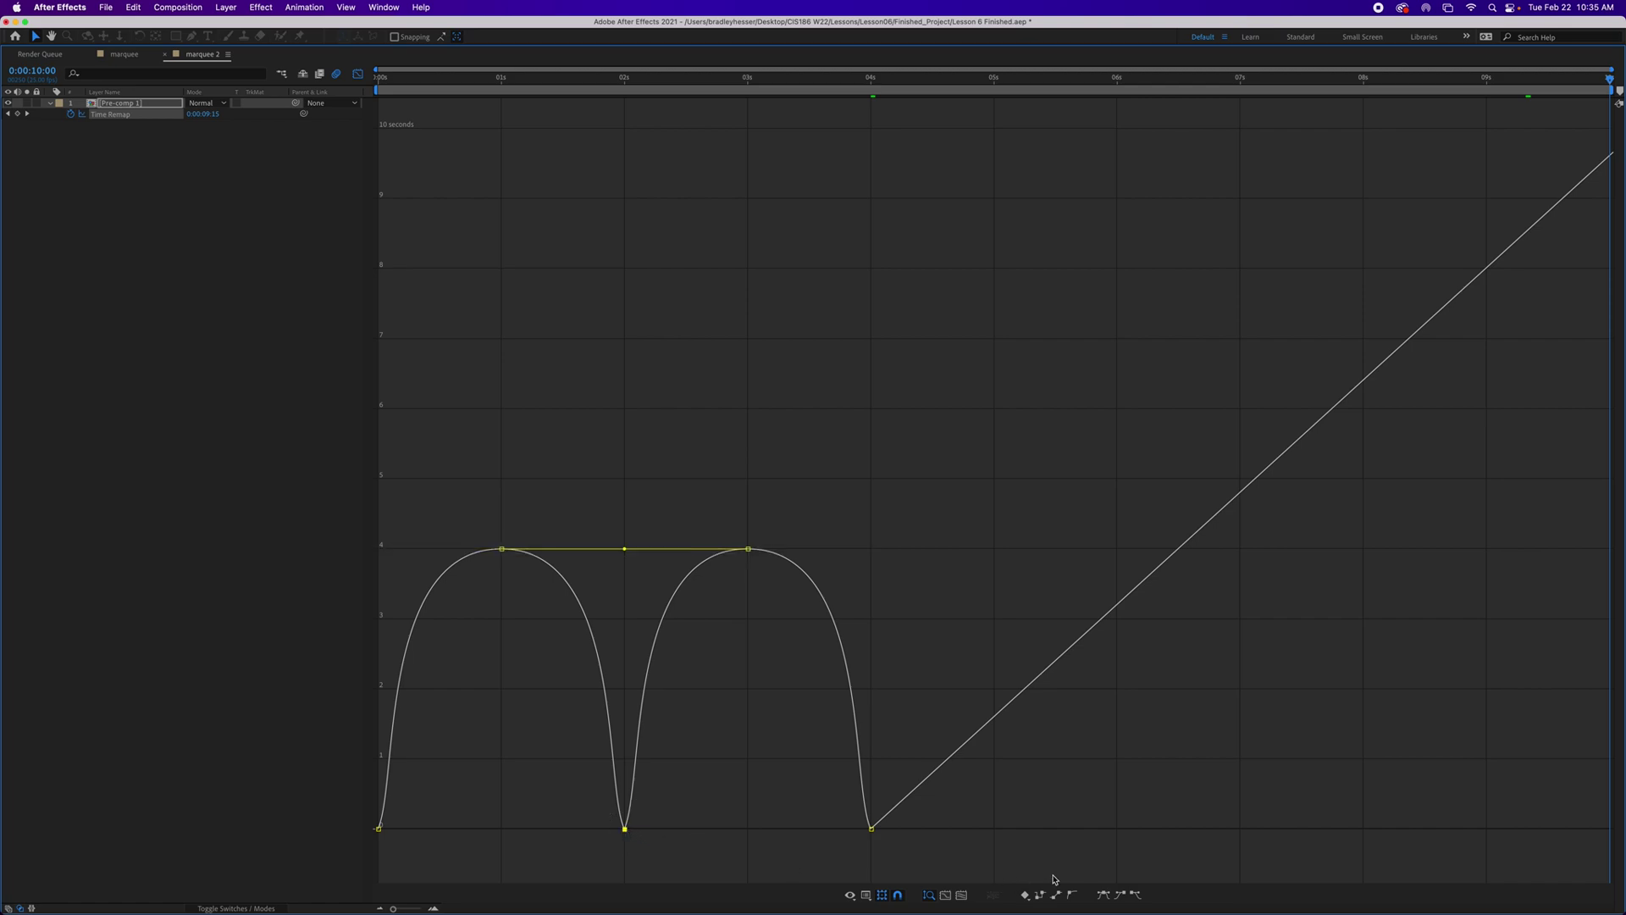
click(1103, 895)
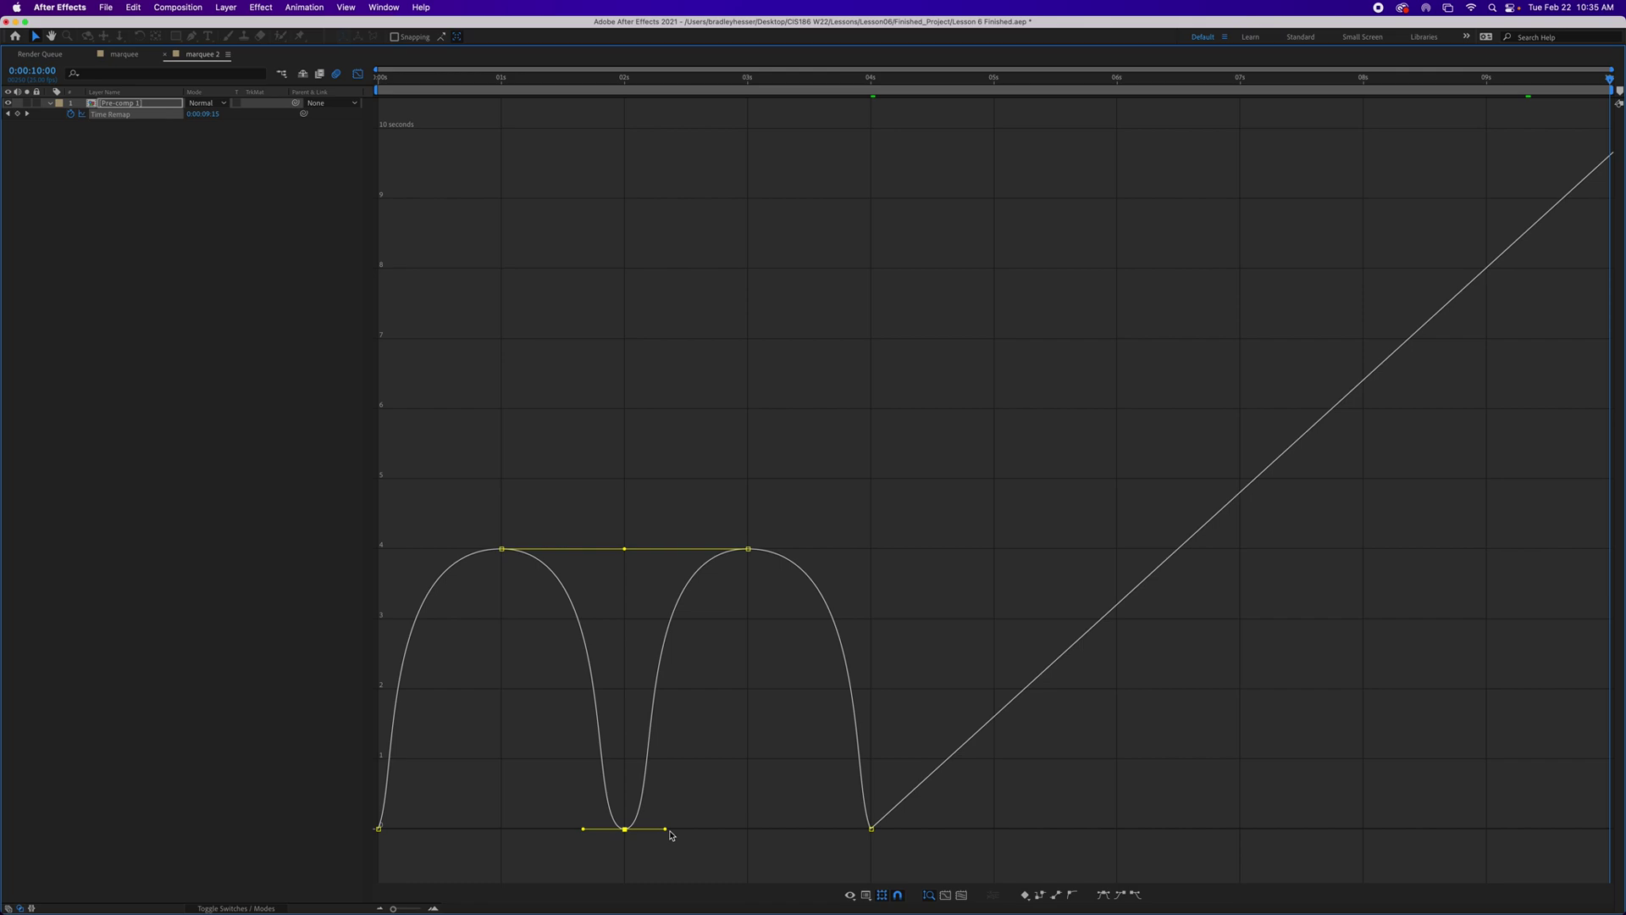
click(872, 828)
click(1103, 896)
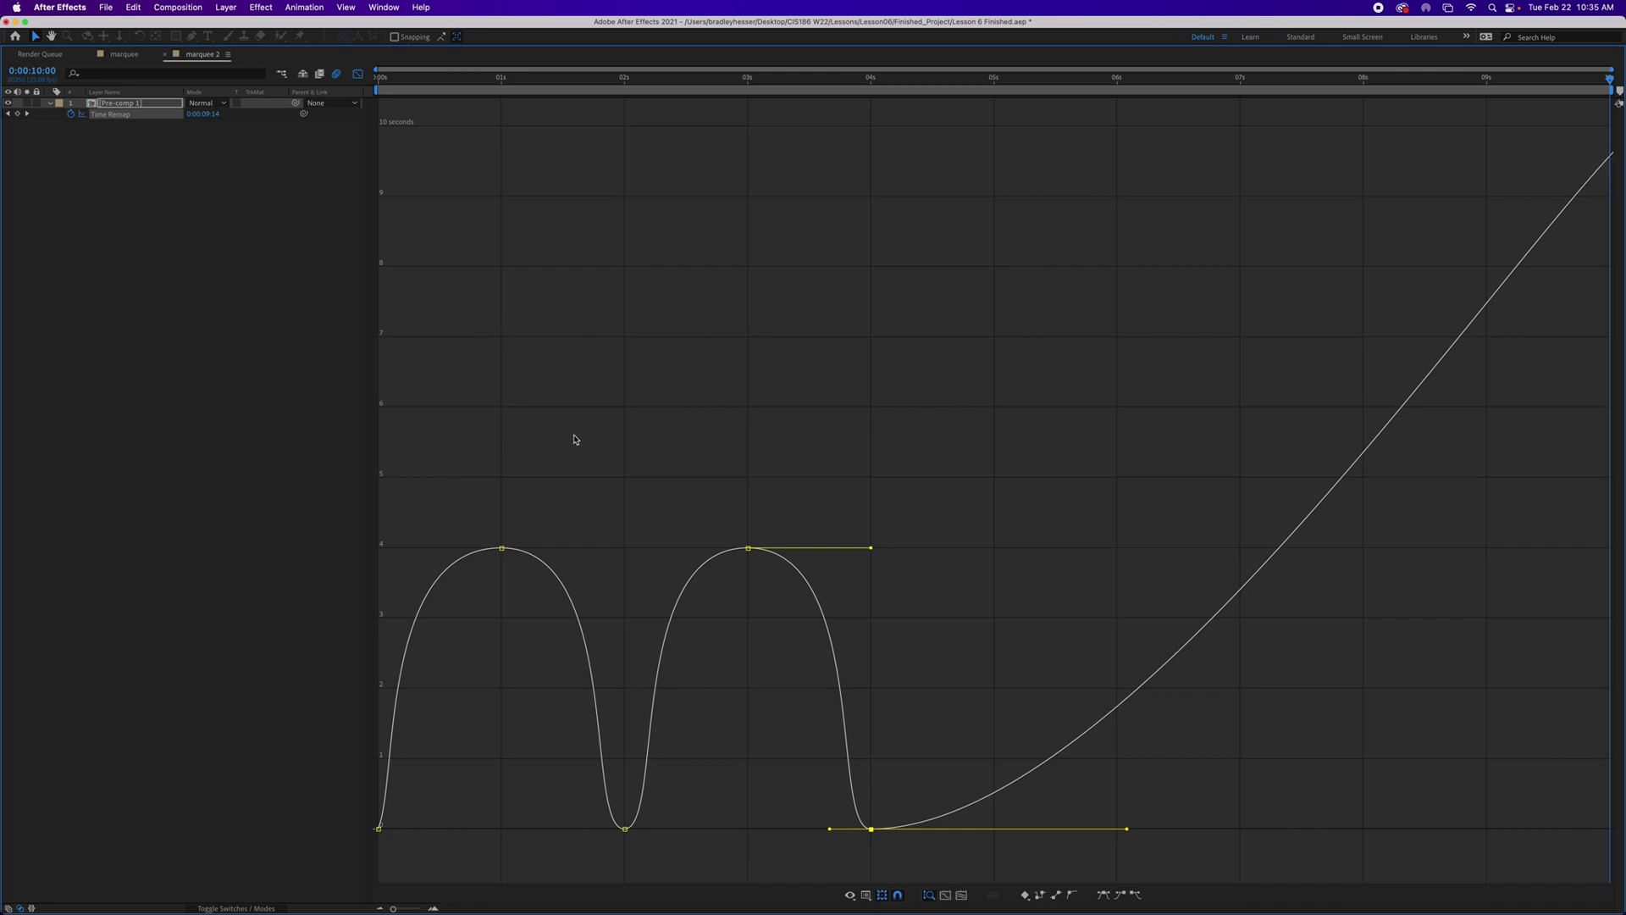
key(grave)
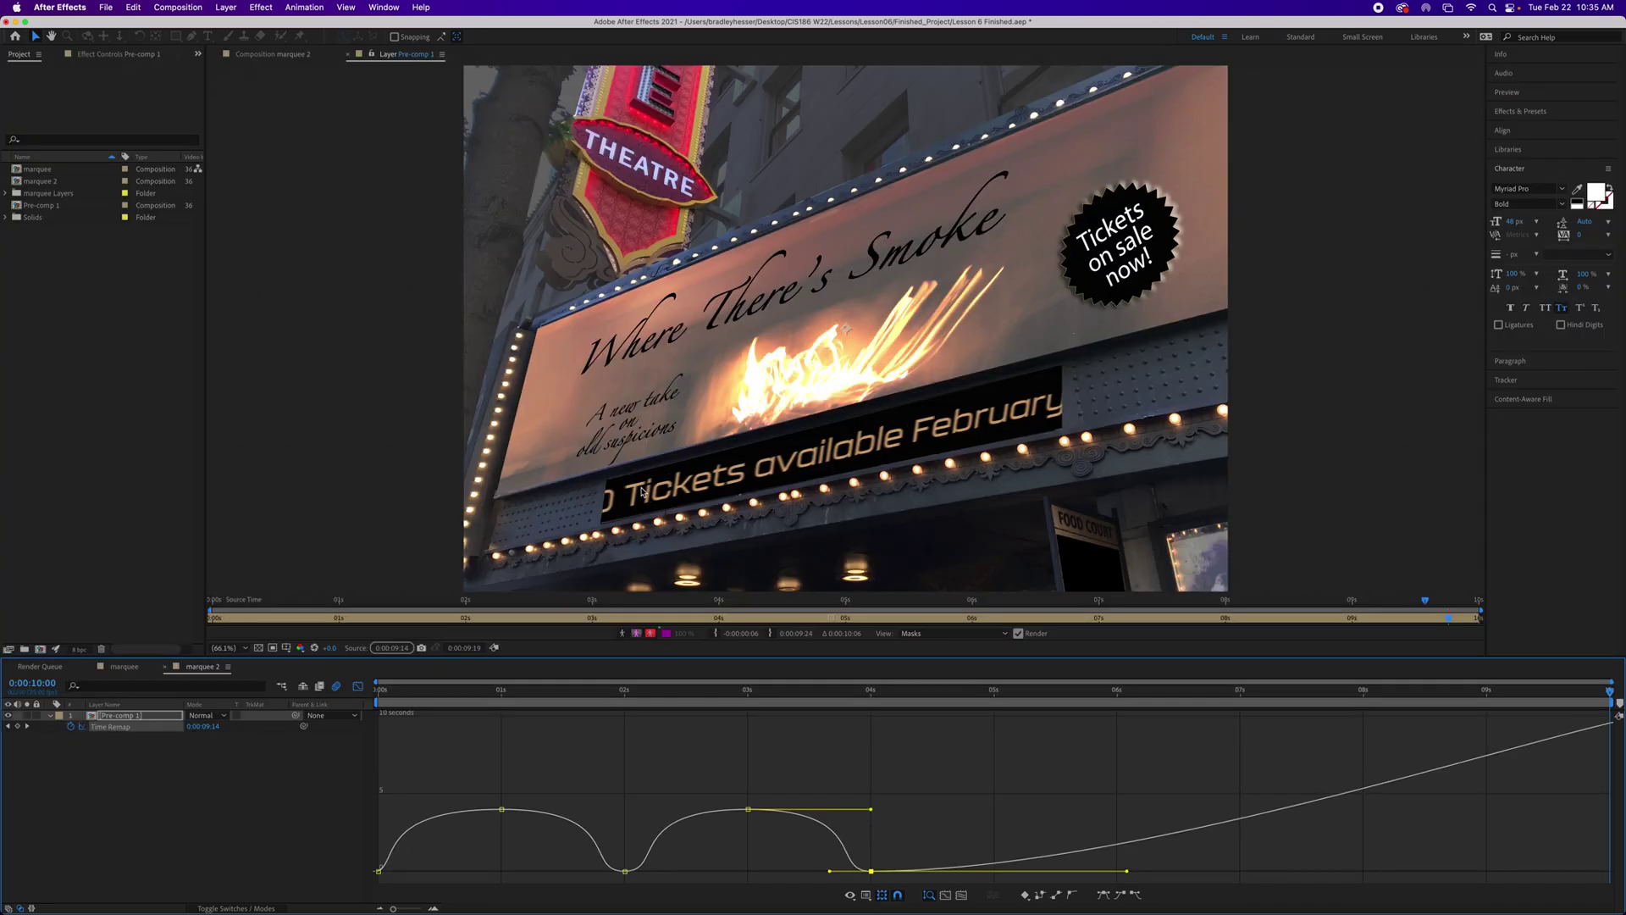
key(space)
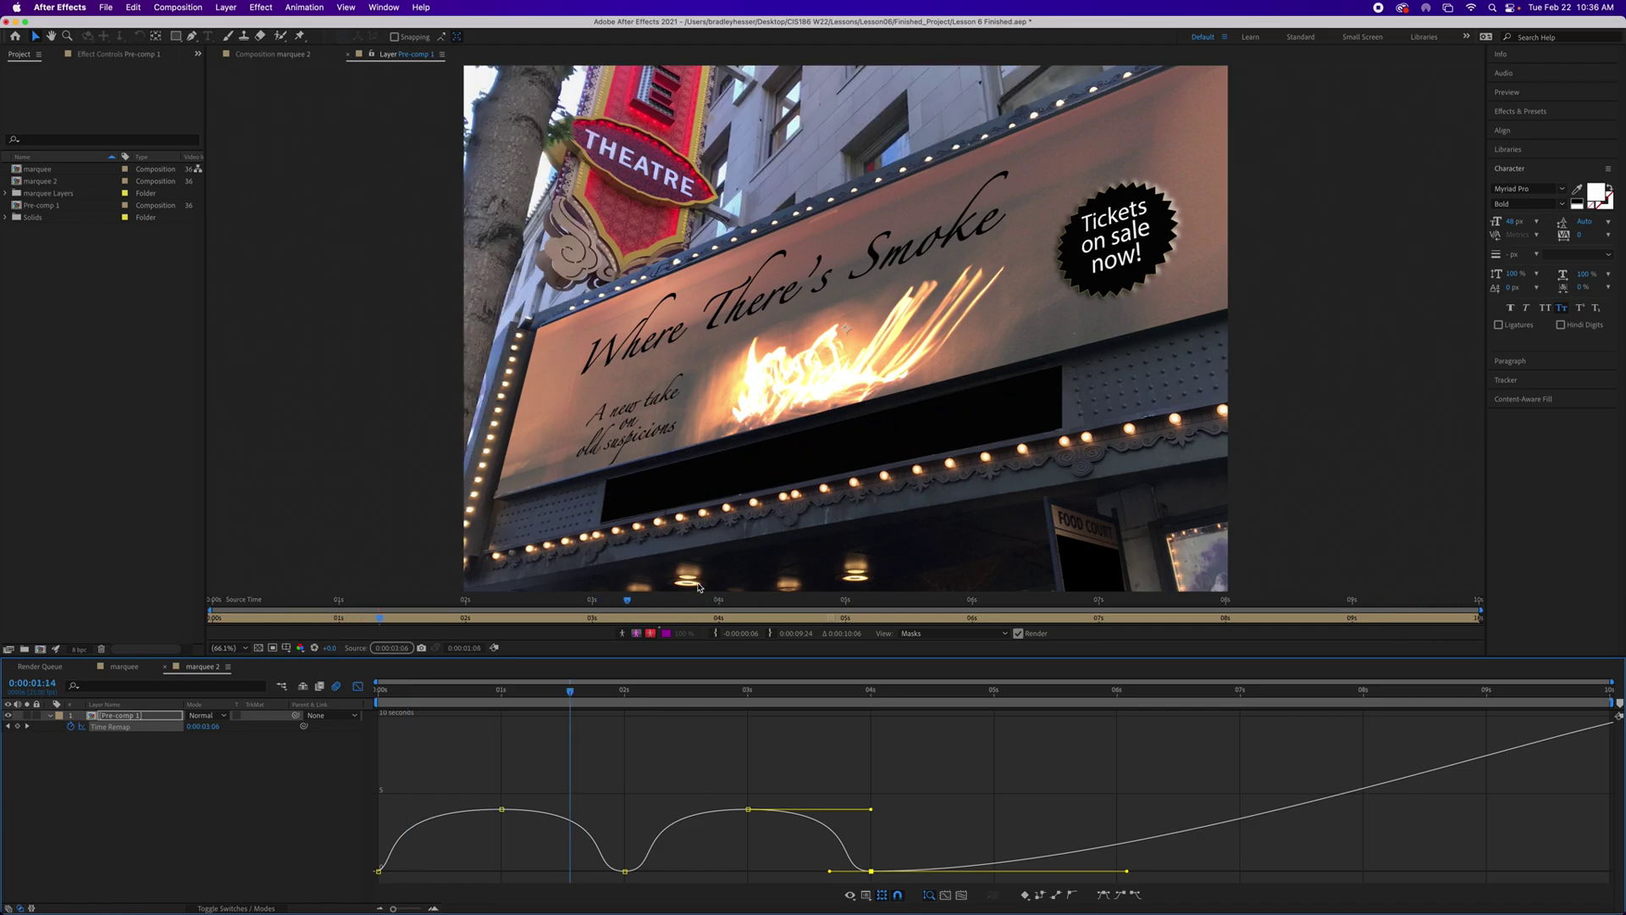
Step: Shorten the outgoing handle of the 0:00:04:00 keyframe and both handles of the peak keyframe at 0:00:03:00
drag(1126, 871, 894, 875)
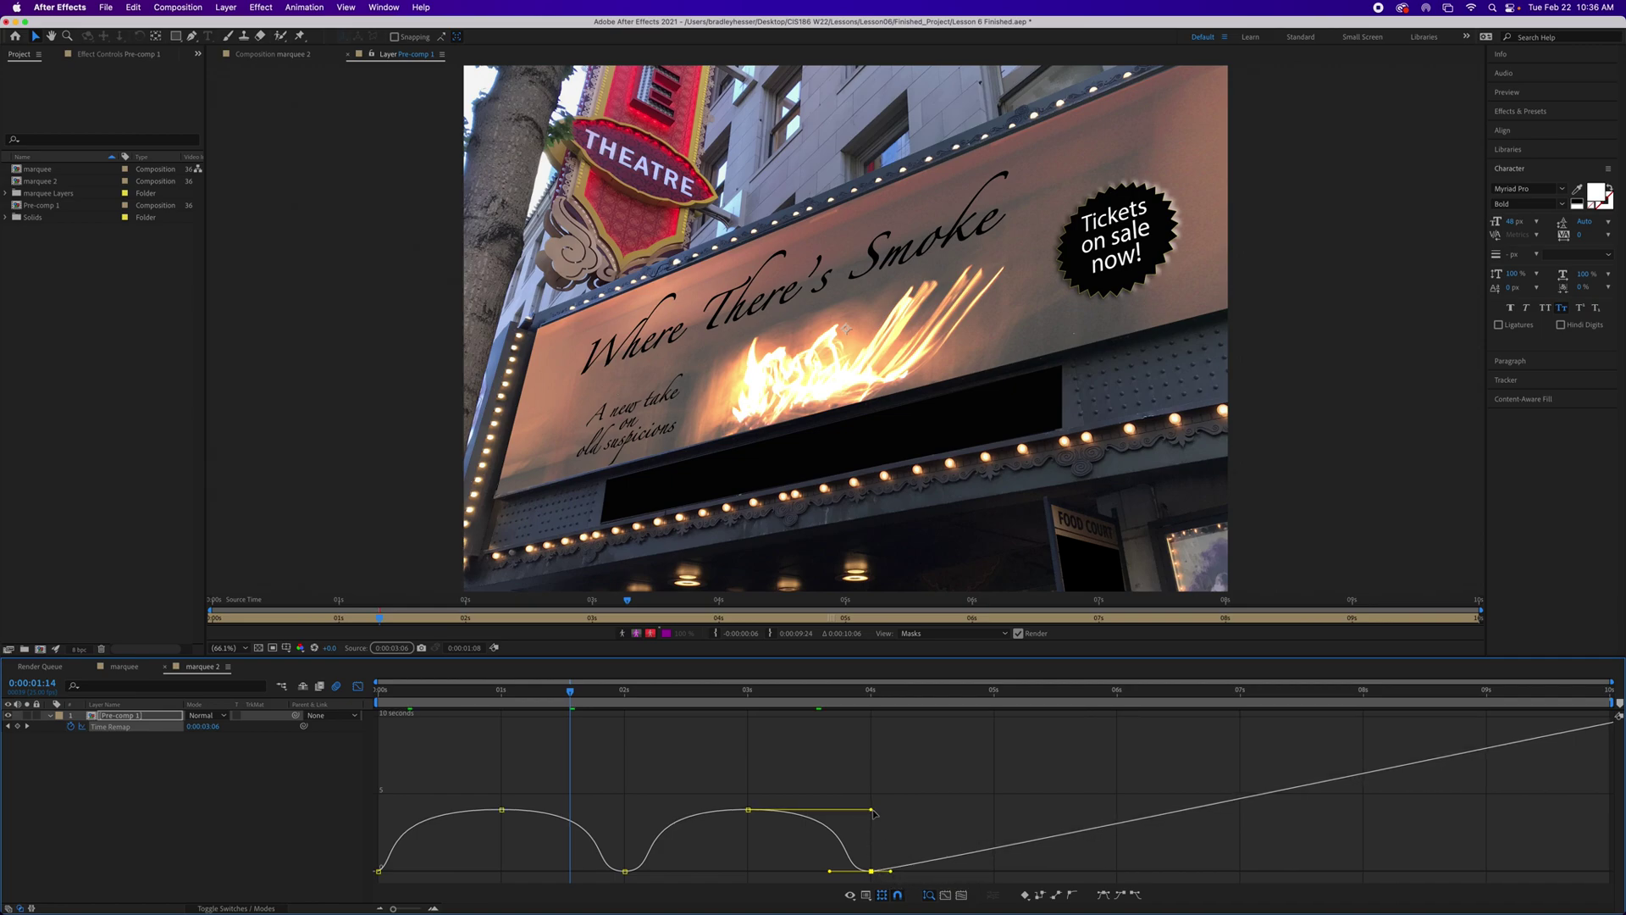
click(749, 811)
drag(872, 812, 796, 812)
drag(625, 810, 695, 810)
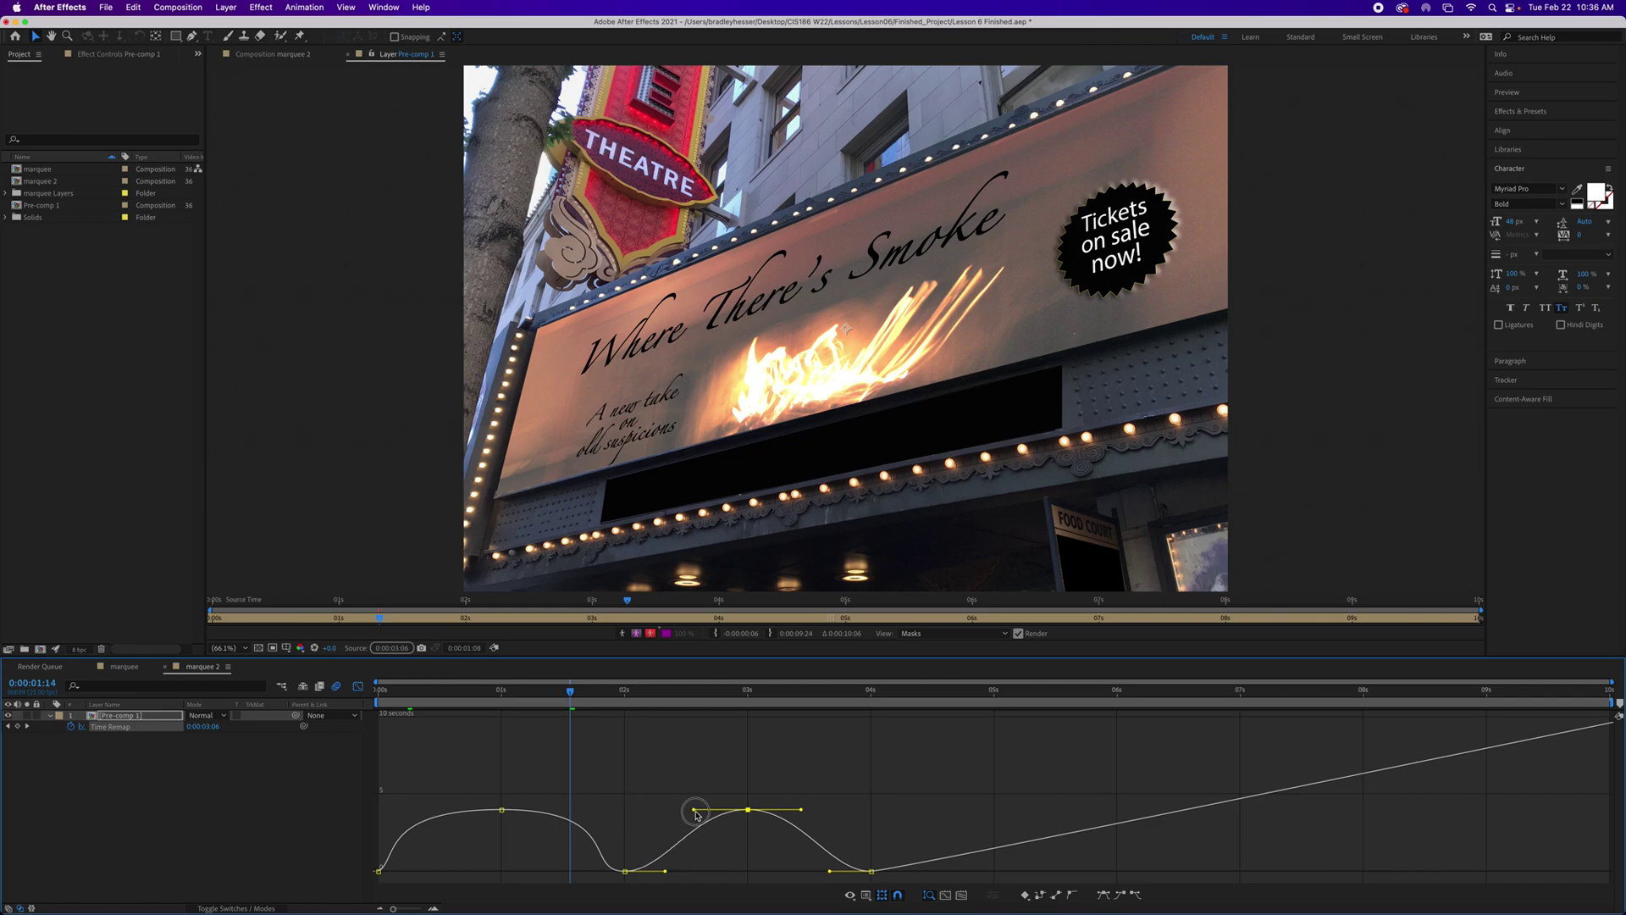
Step: Shorten both easing handles of the peak keyframe at 0:00:01:00 so they sit close to the keyframe
click(502, 811)
drag(625, 811, 515, 811)
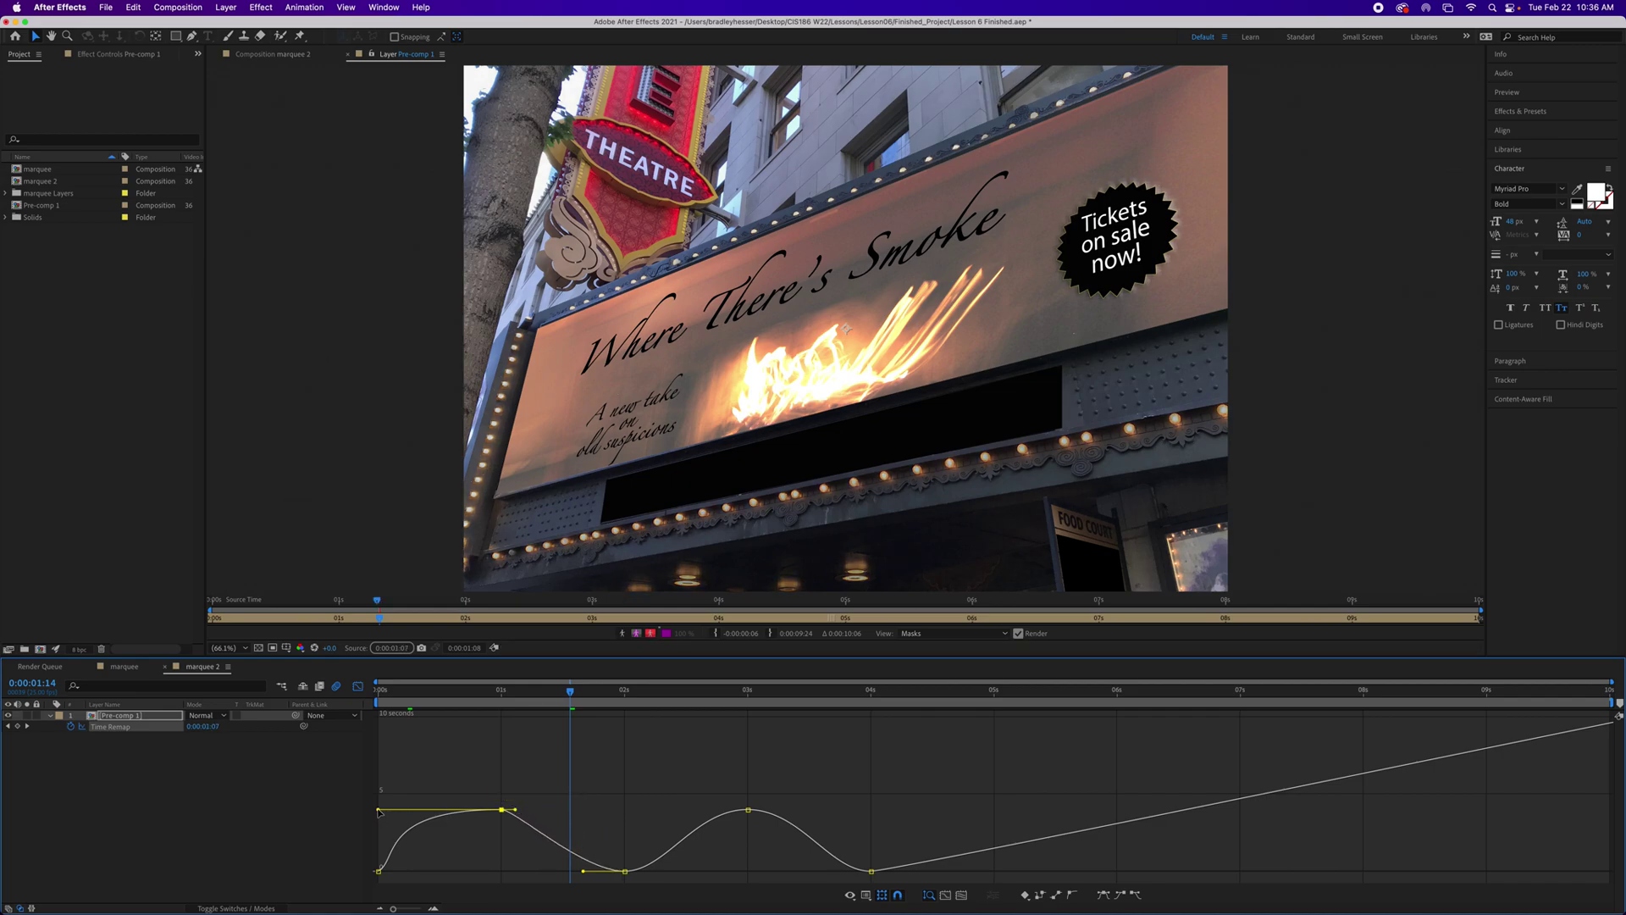
drag(379, 811, 421, 813)
drag(468, 816, 488, 818)
Step: Preview the retimed marquee 2 composition and save the project
key(space)
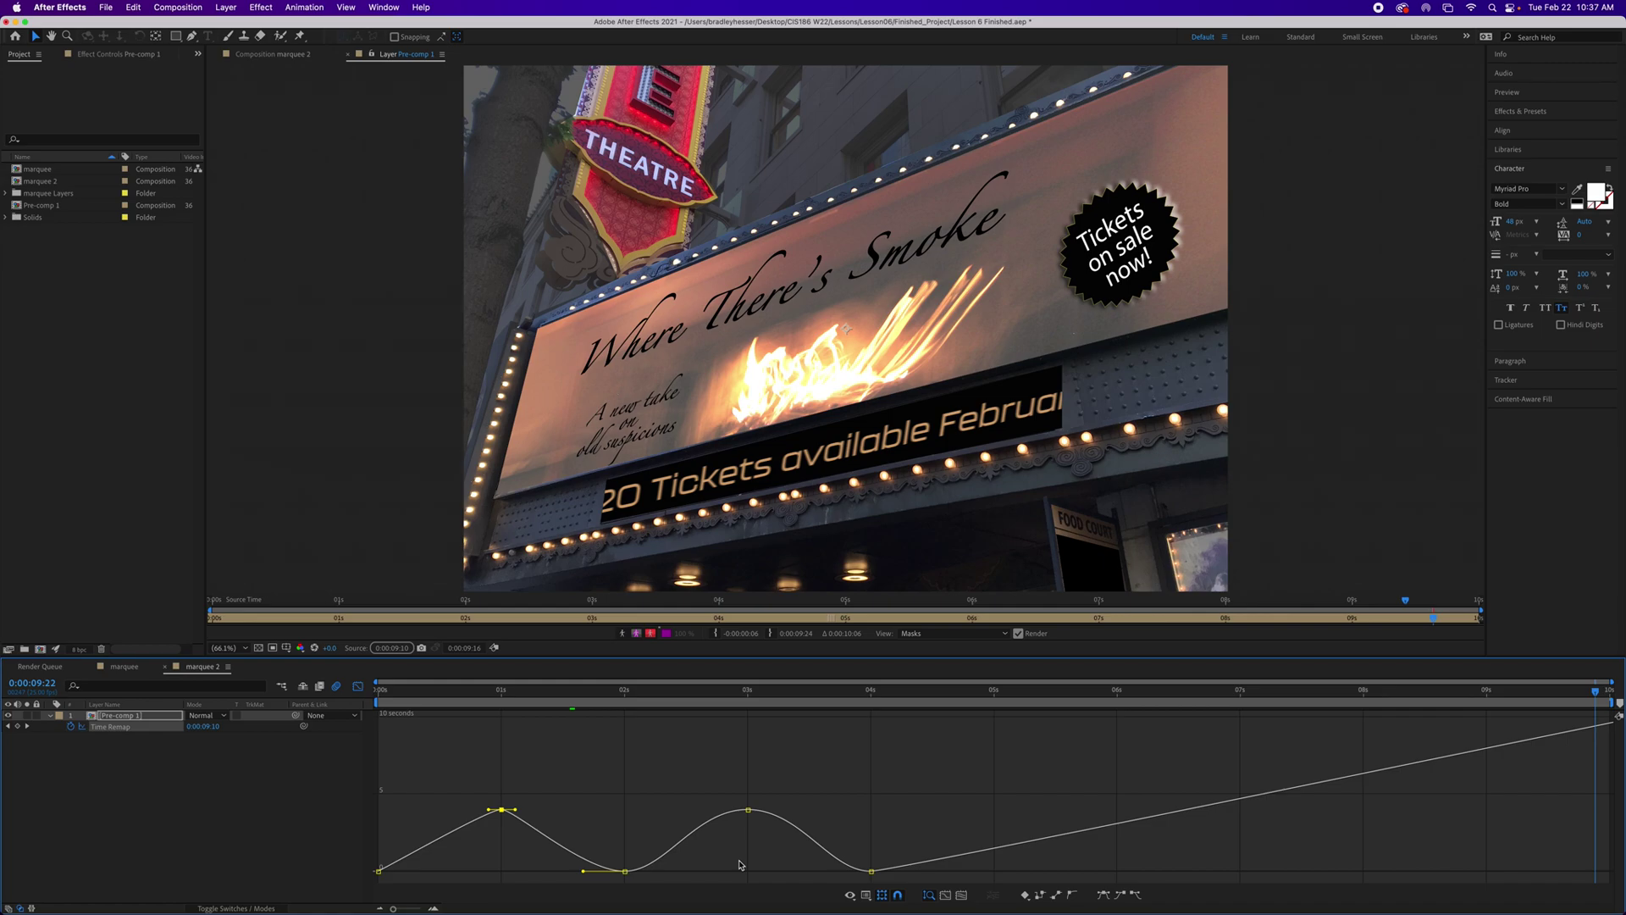
key(cmd+s)
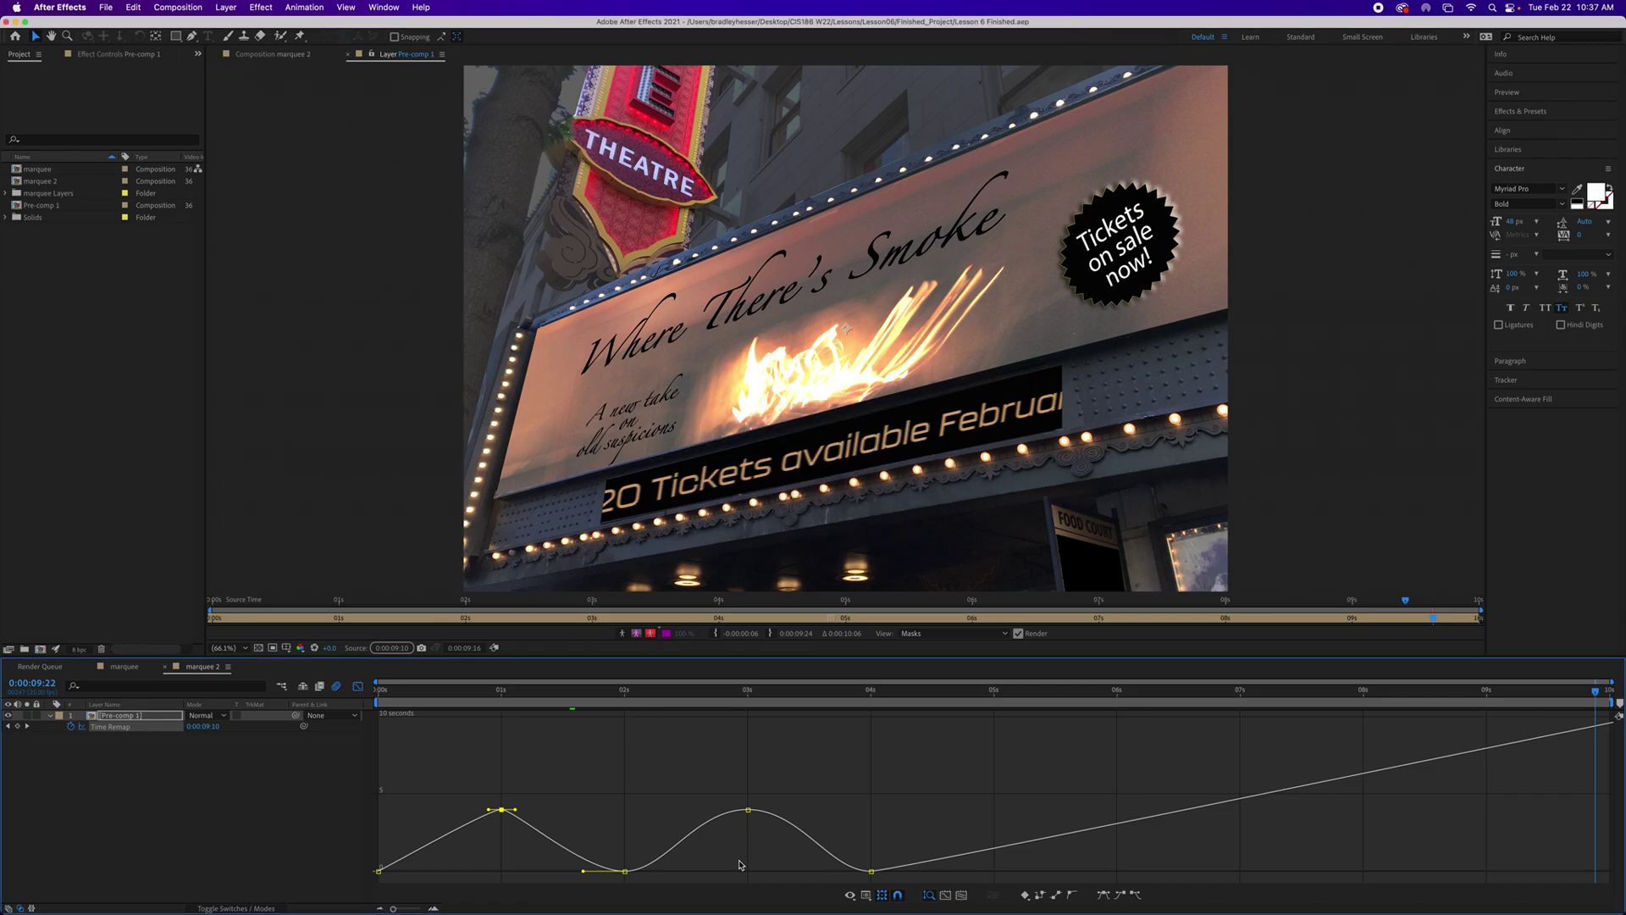